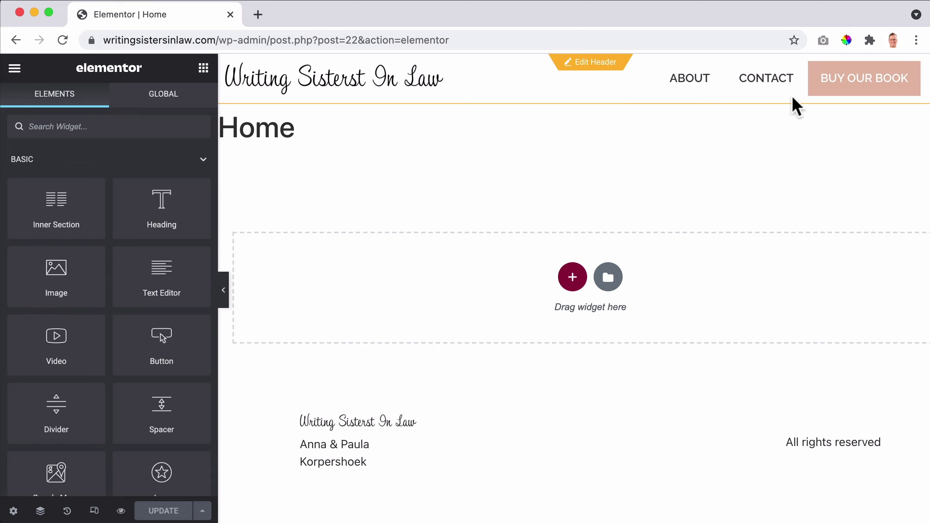
- In Page Settings, hide the Home page title and set the page layout to Elementor Full Width
left_click(13, 511)
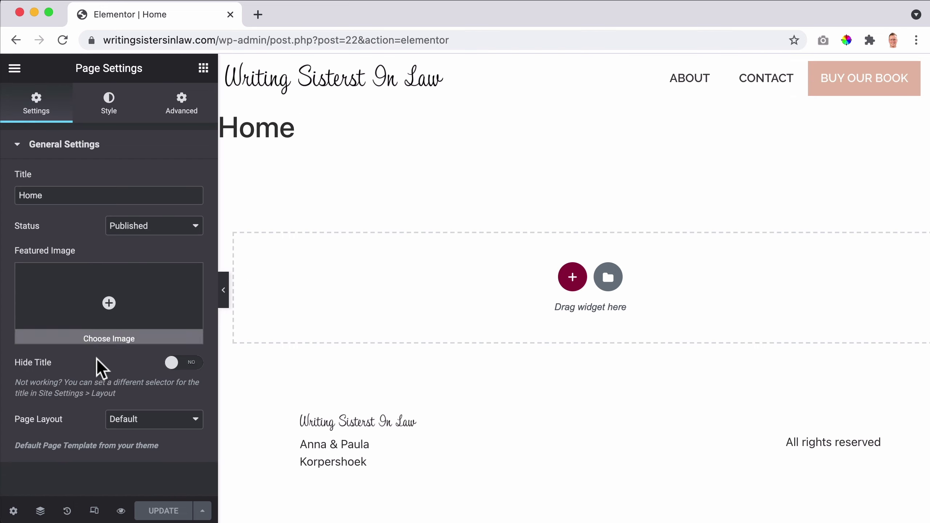
left_click(185, 363)
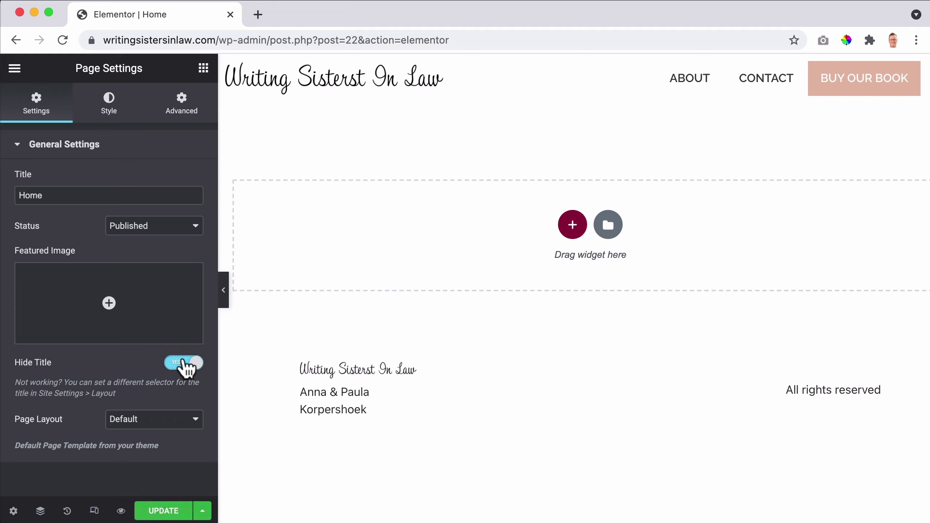
left_click(150, 427)
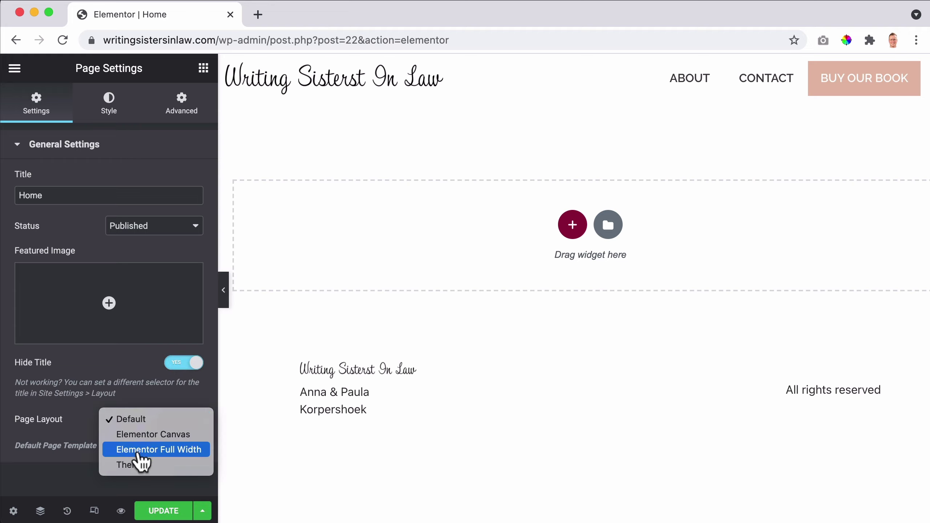
left_click(180, 450)
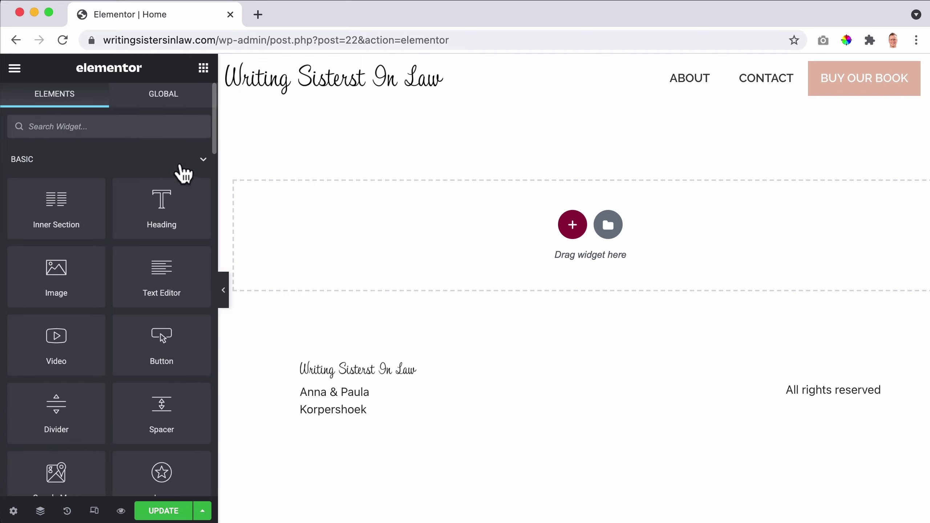
- Find the Slides widget by searching 'slid' and place it in the empty top section
left_click(201, 161)
scroll(134, 201, "down", 5)
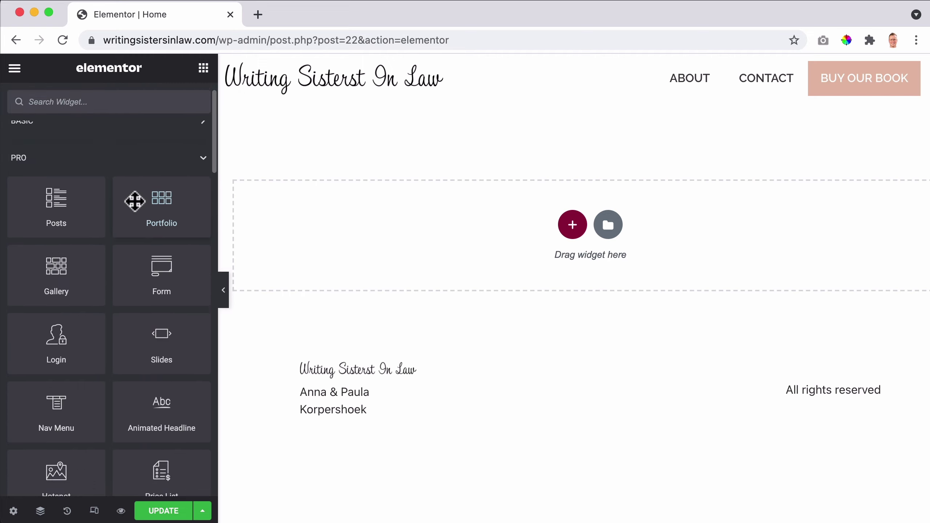
scroll(135, 201, "down", 8)
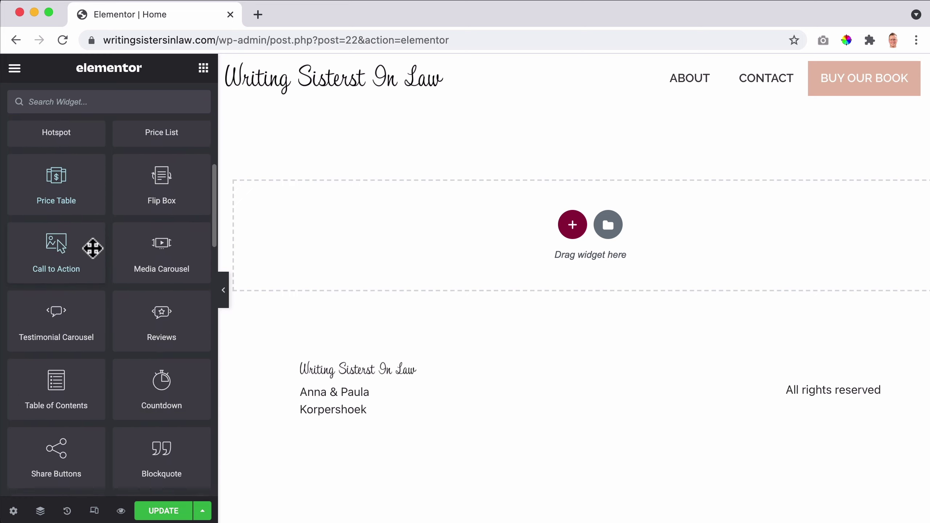
scroll(121, 228, "up", 15)
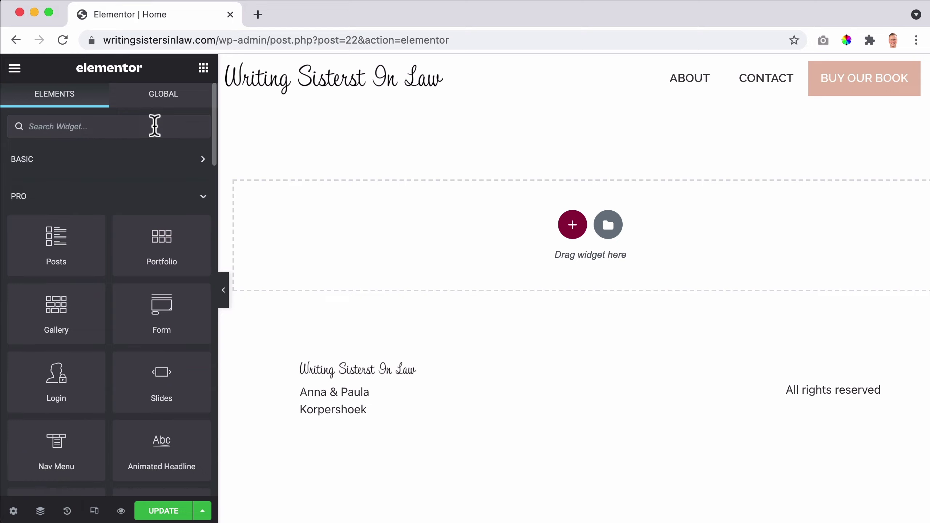
type("slide")
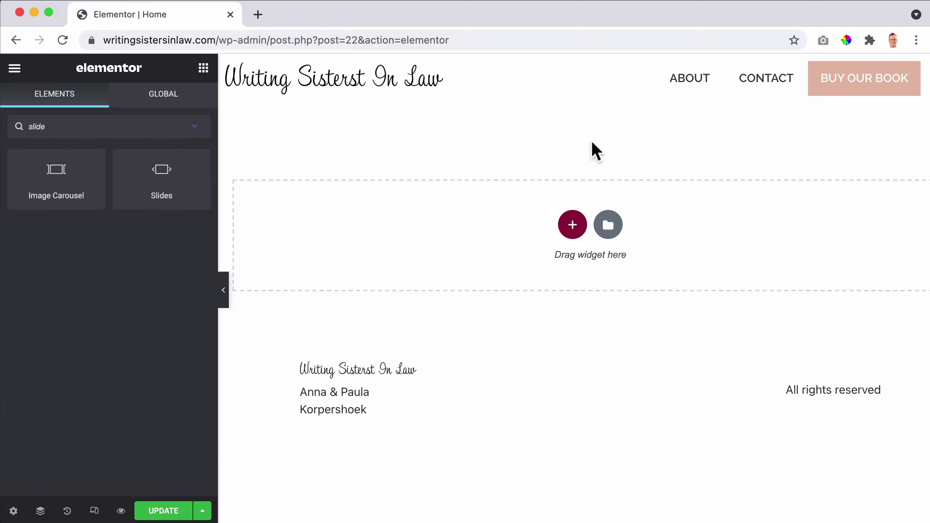
left_click_drag(141, 174, 542, 231)
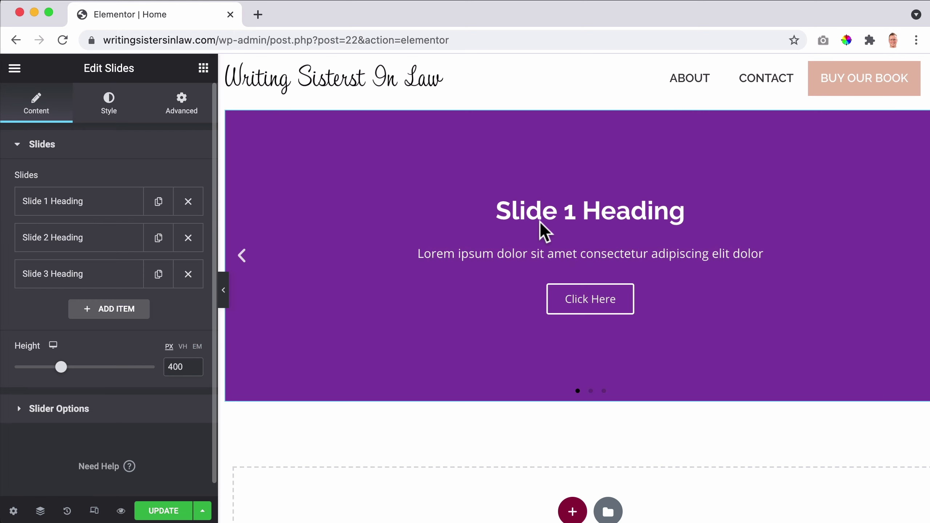
- Set the dunes photo of two women as Slide 1's background image
left_click(78, 206)
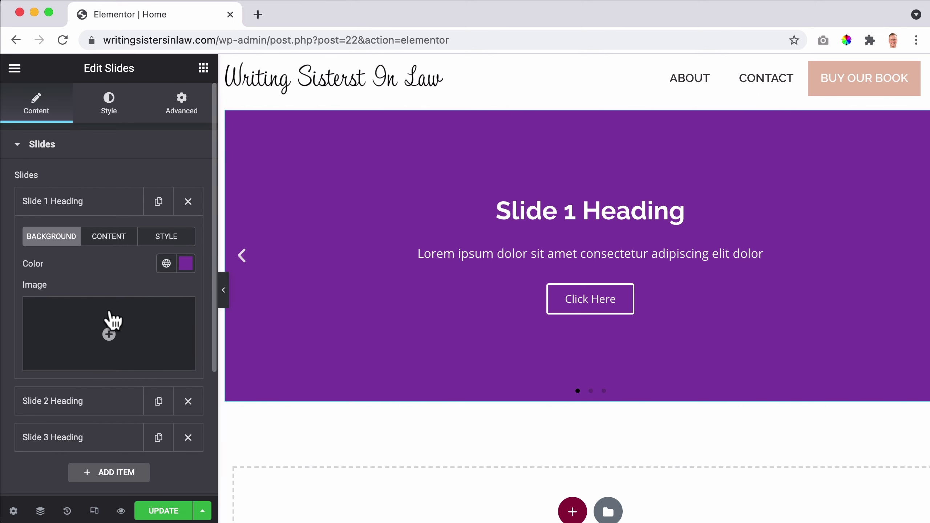
left_click(131, 326)
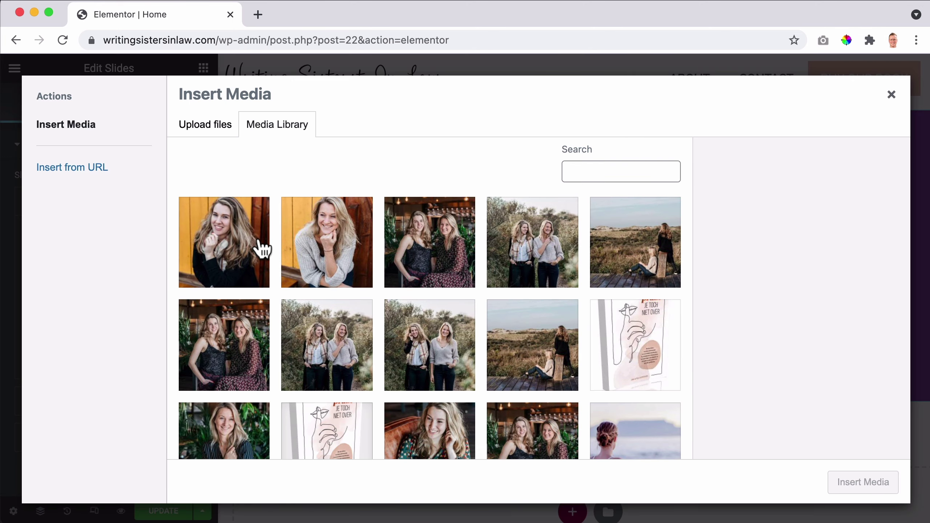
left_click(543, 245)
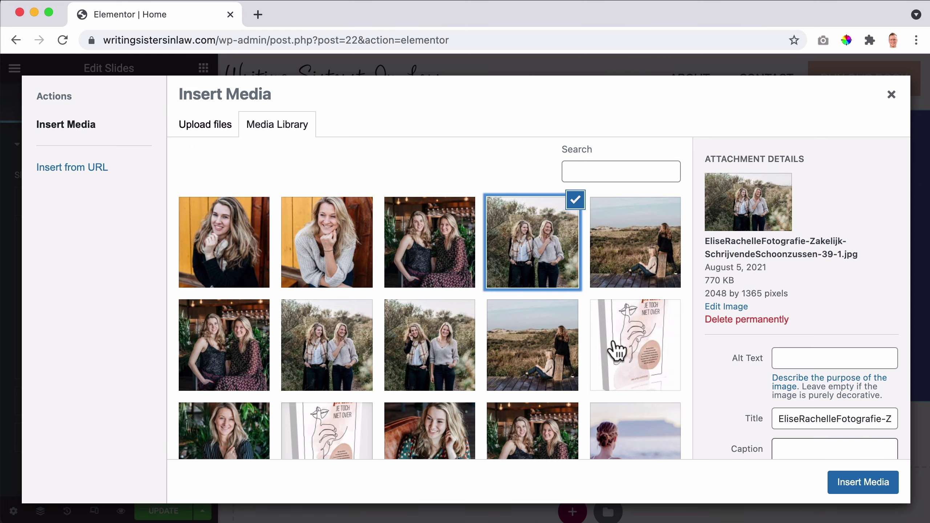
left_click(862, 482)
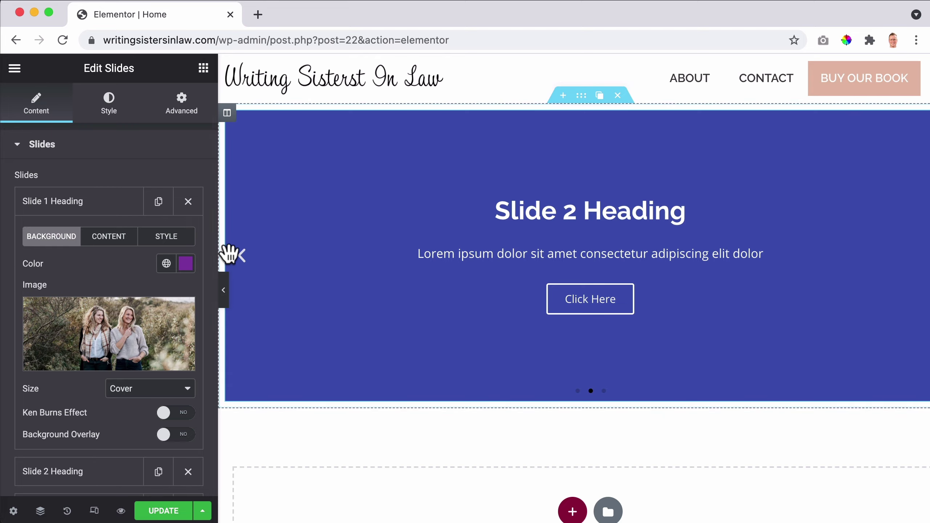
left_click(240, 256)
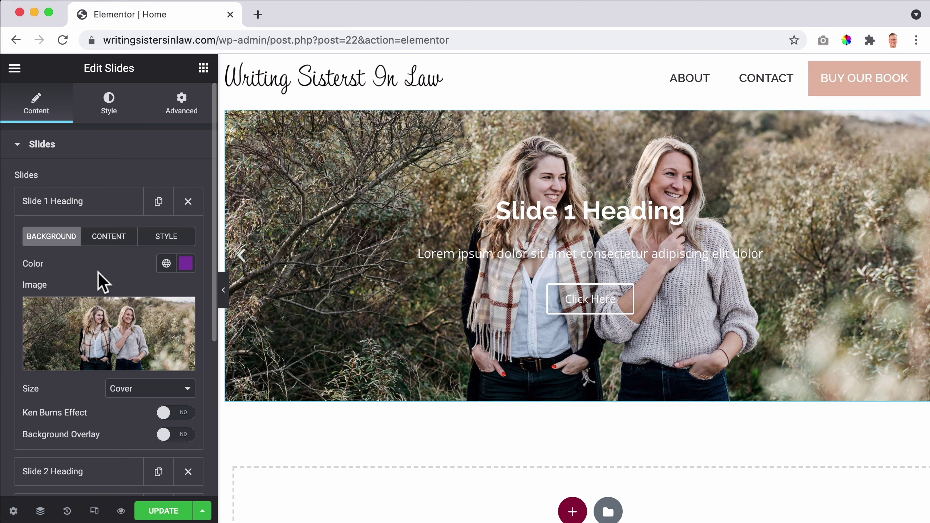
- Enable Background Overlay and Ken Burns on Slide 1, with overlay blend mode Multiply
left_click(180, 436)
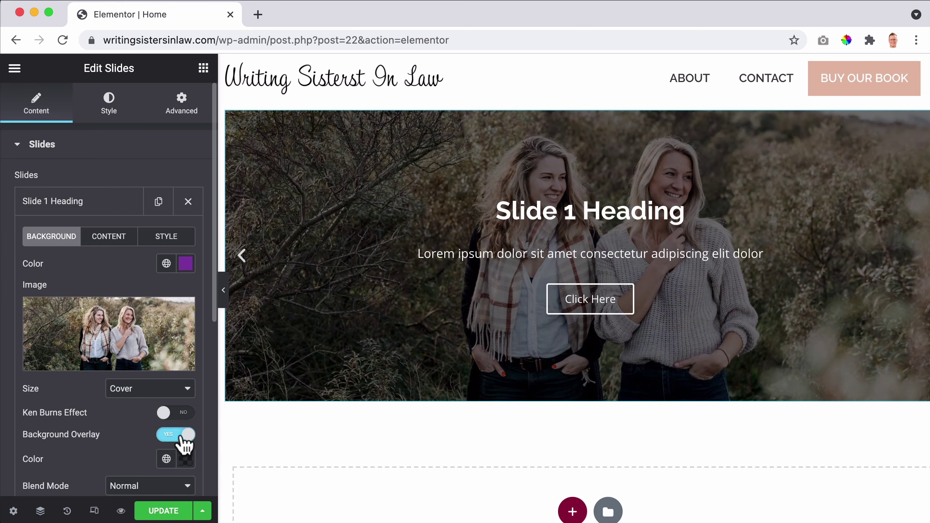
left_click(172, 412)
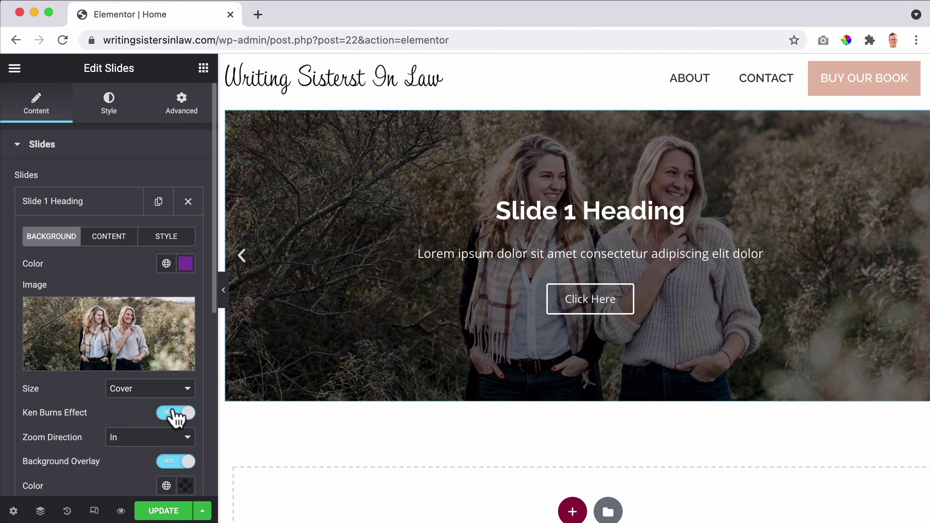
scroll(151, 412, "down", 3)
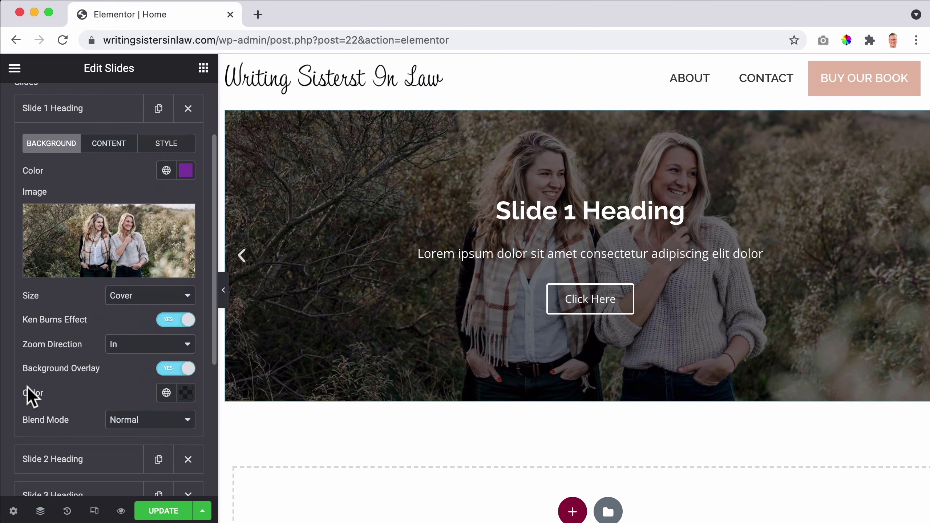
left_click(137, 425)
left_click(140, 436)
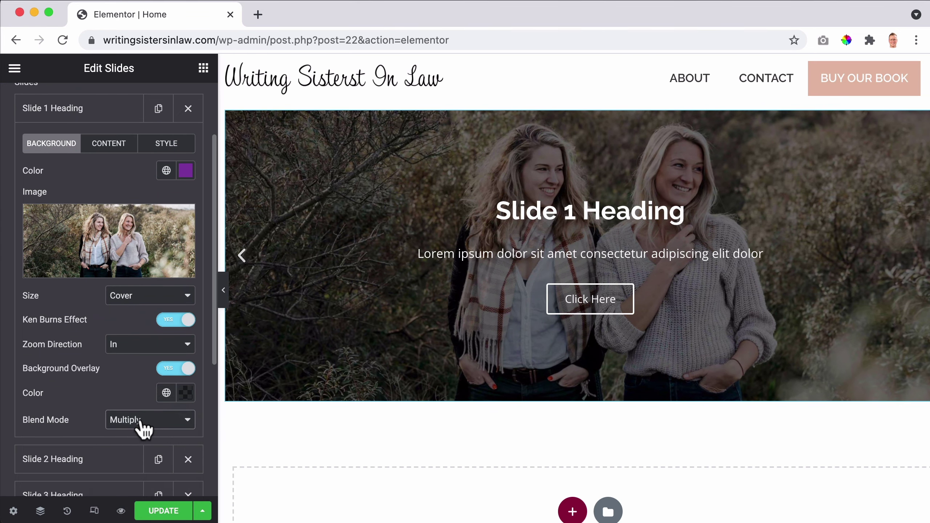
left_click(186, 394)
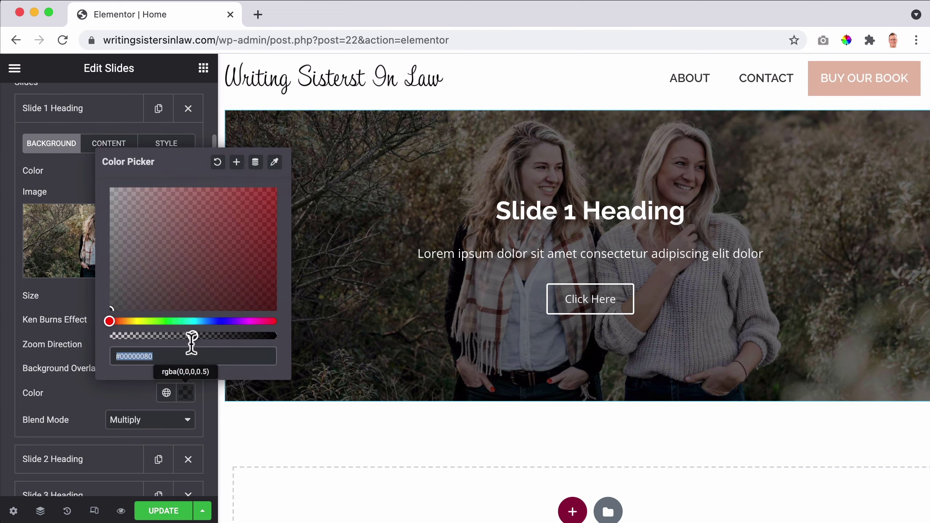
left_click(75, 419)
left_click(145, 421)
left_click(92, 403)
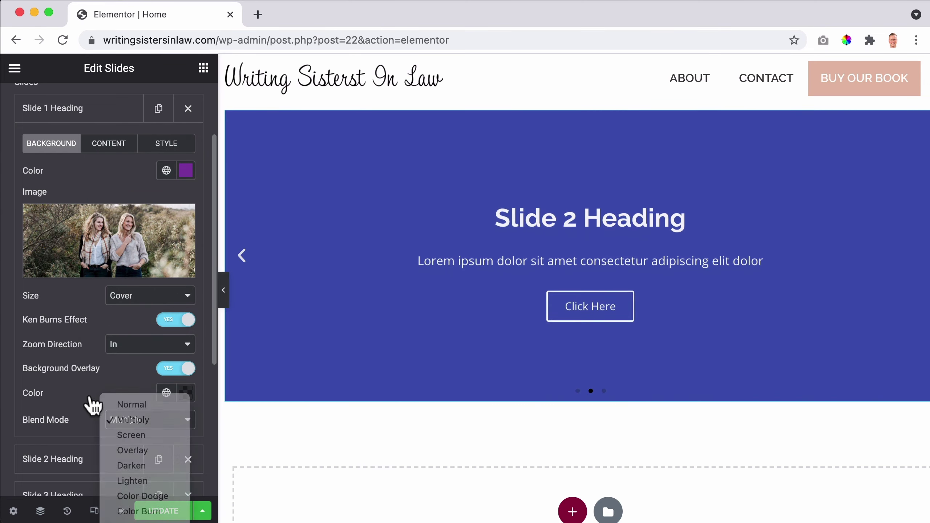
left_click(241, 259)
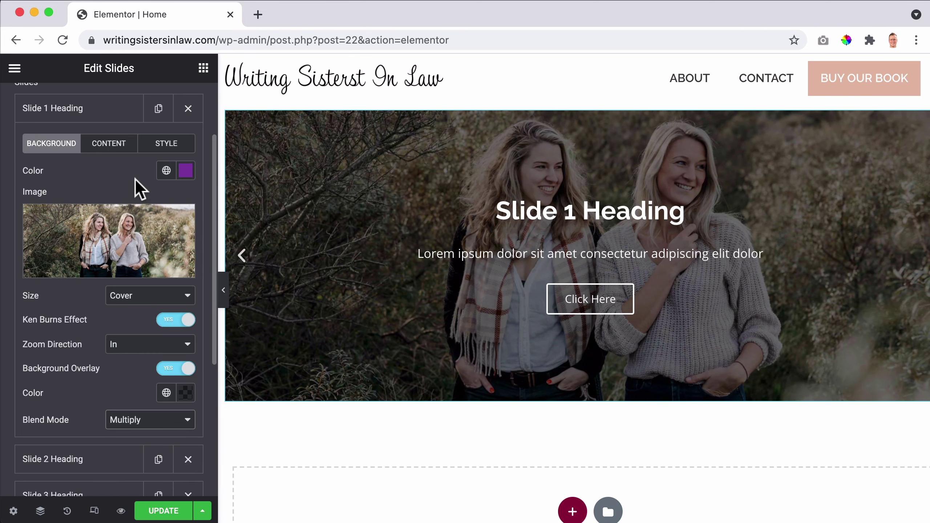
- Empty Slide 1's heading, description and 'Click Here' button text fields
left_click(105, 144)
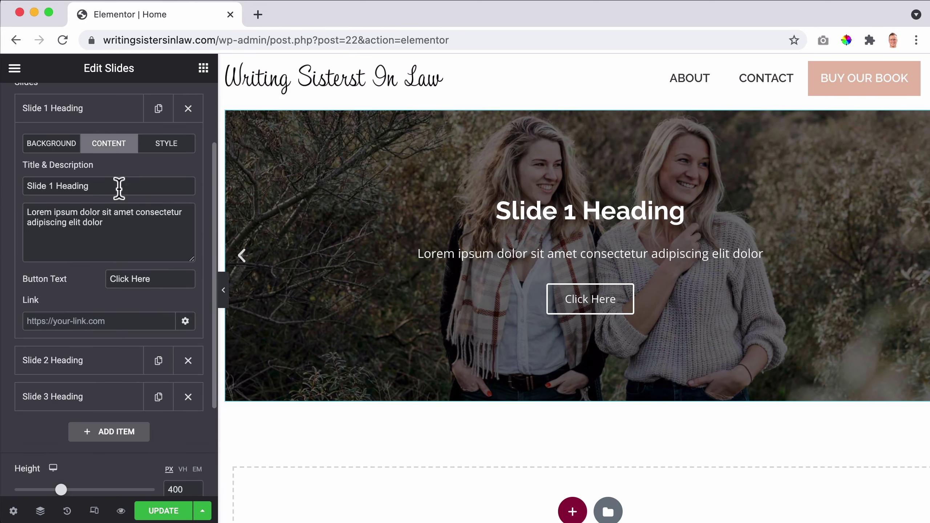
triple_click(119, 188)
key("BackSpace")
left_click(132, 229)
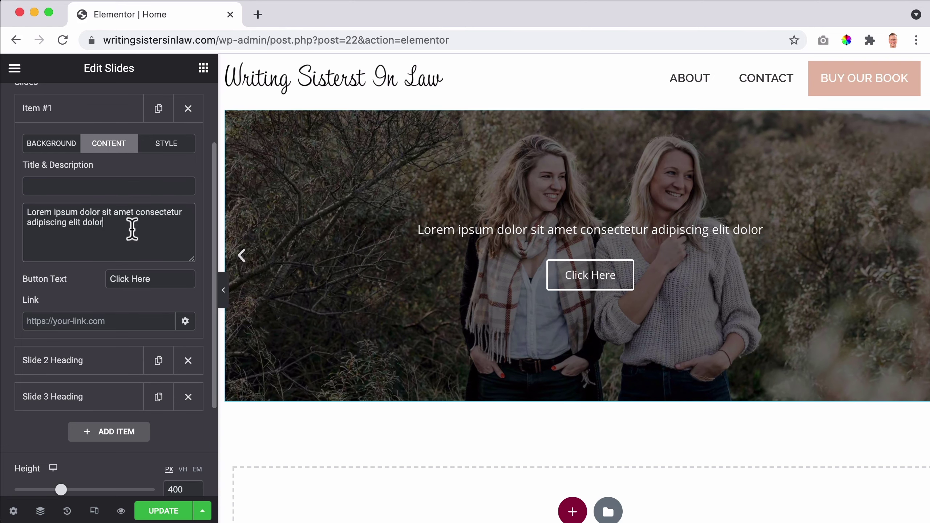
triple_click(132, 229)
key("BackSpace")
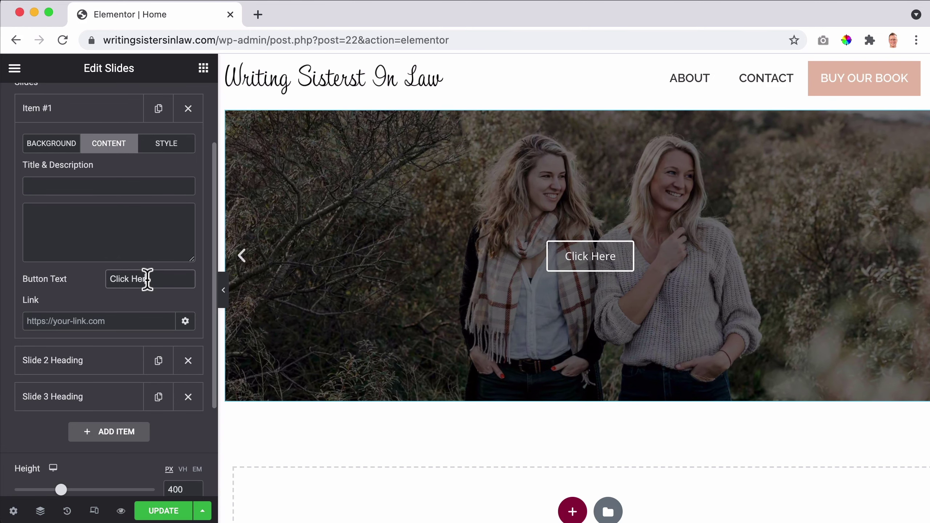
triple_click(147, 279)
key("BackSpace")
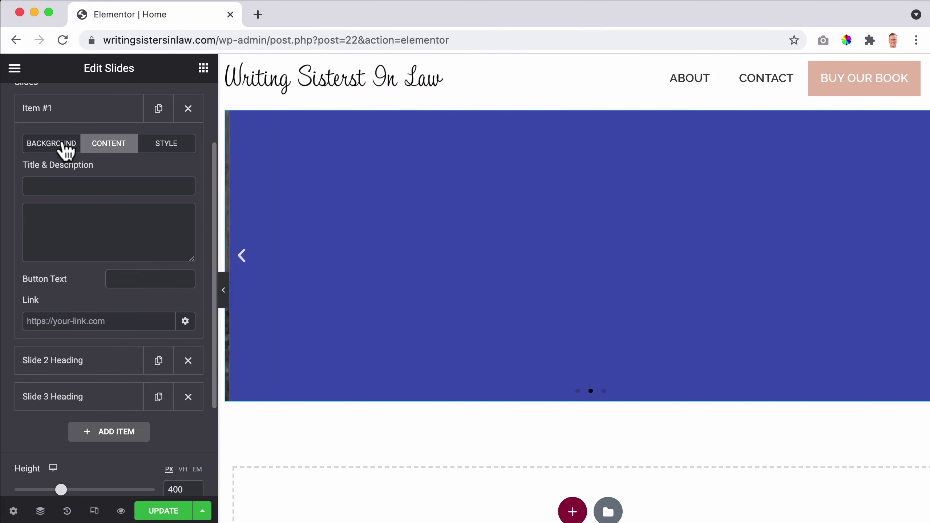
left_click(63, 144)
- Give Slide 2 the photo of two women among plants as its background, with Ken Burns on
left_click(93, 118)
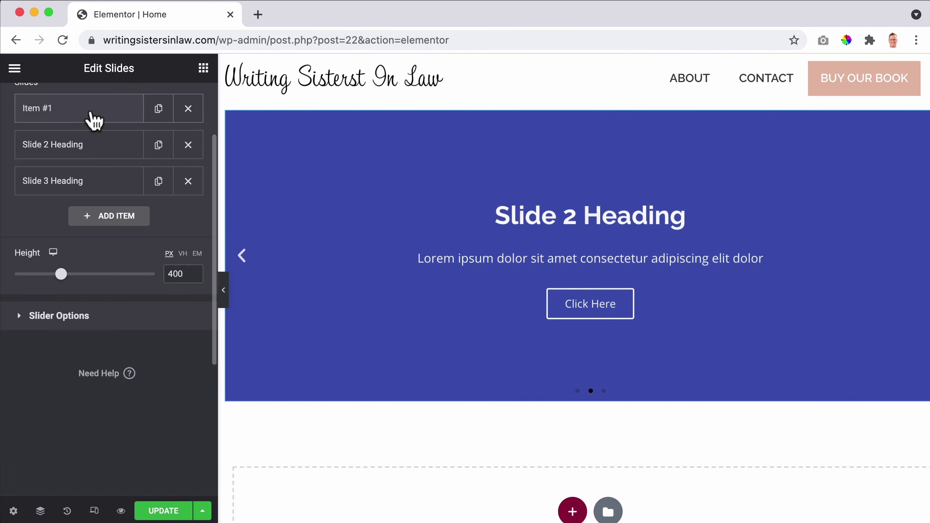
left_click(92, 146)
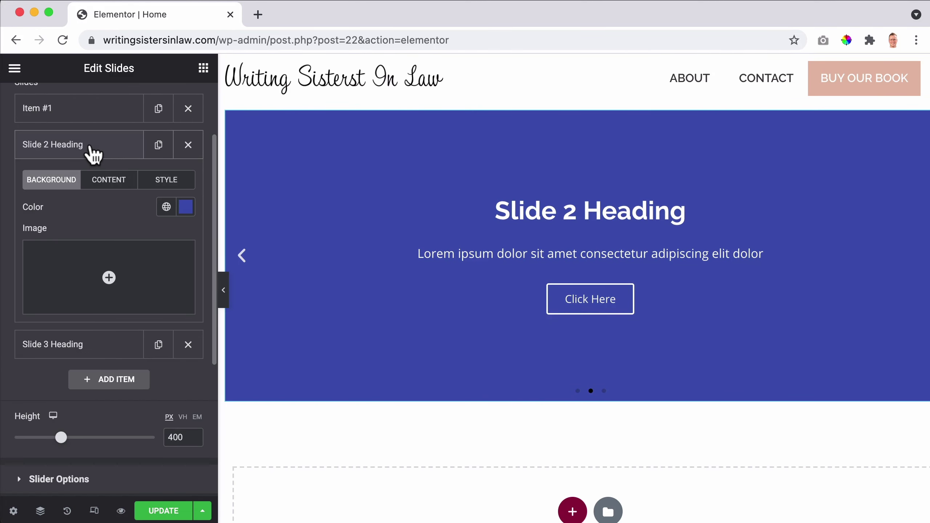
left_click(88, 279)
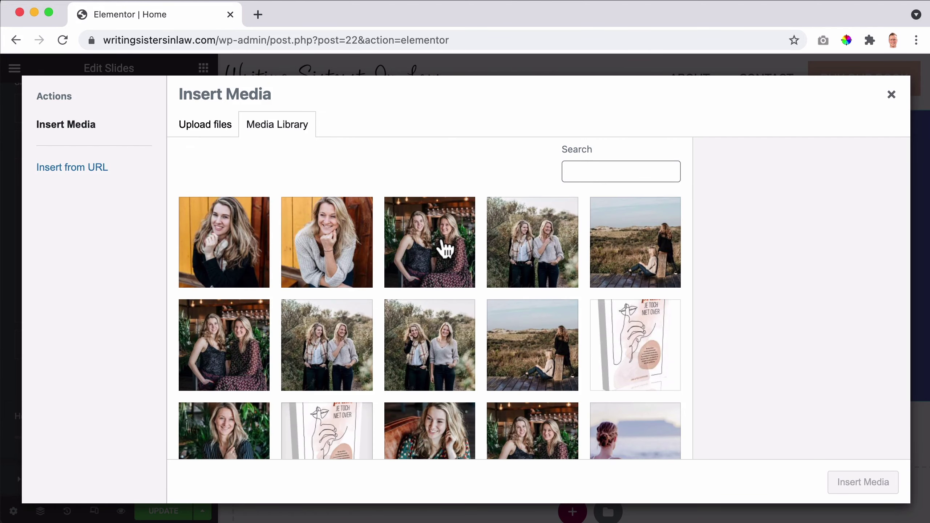
left_click(451, 251)
left_click(836, 468)
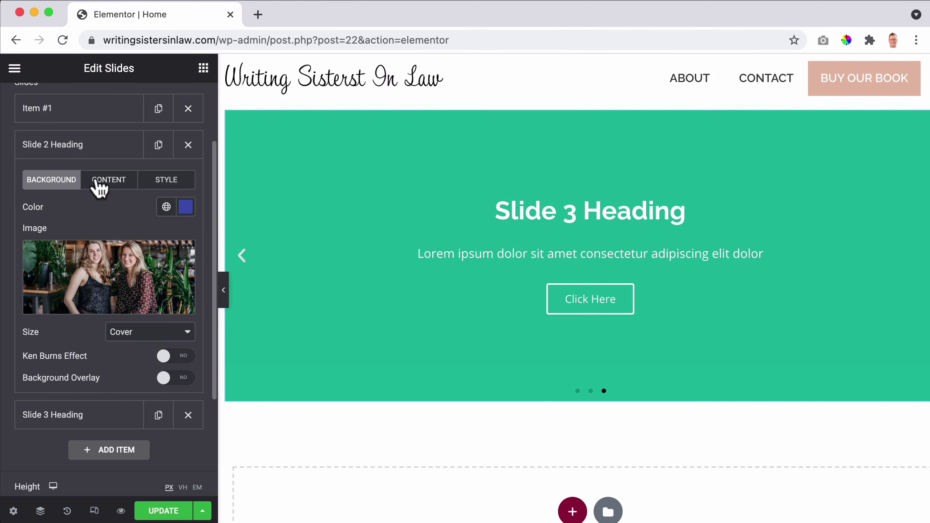
left_click(183, 356)
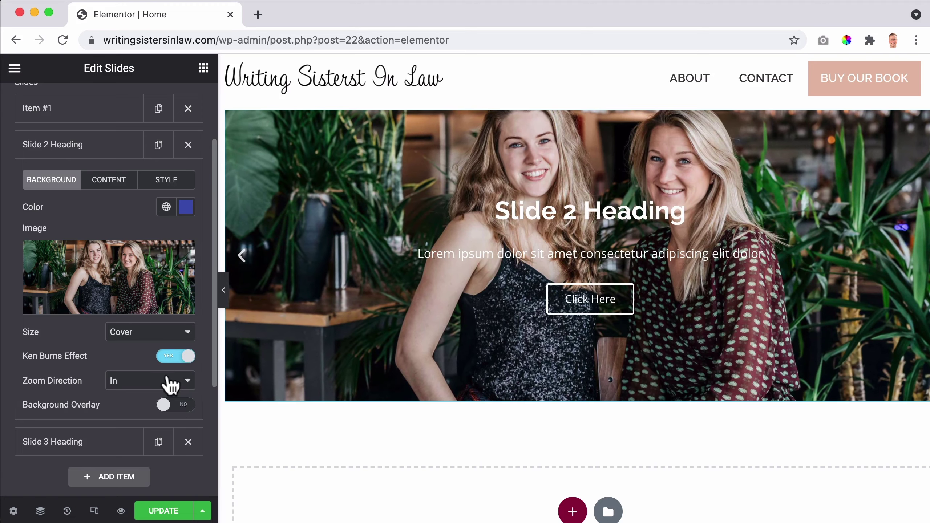
- Turn off the Background Overlay on Slide 1
left_click(241, 255)
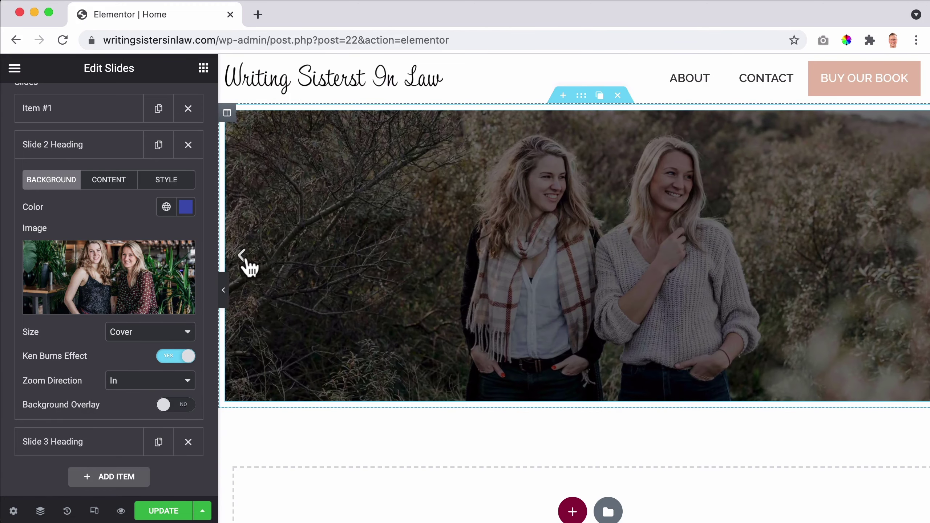
left_click(55, 121)
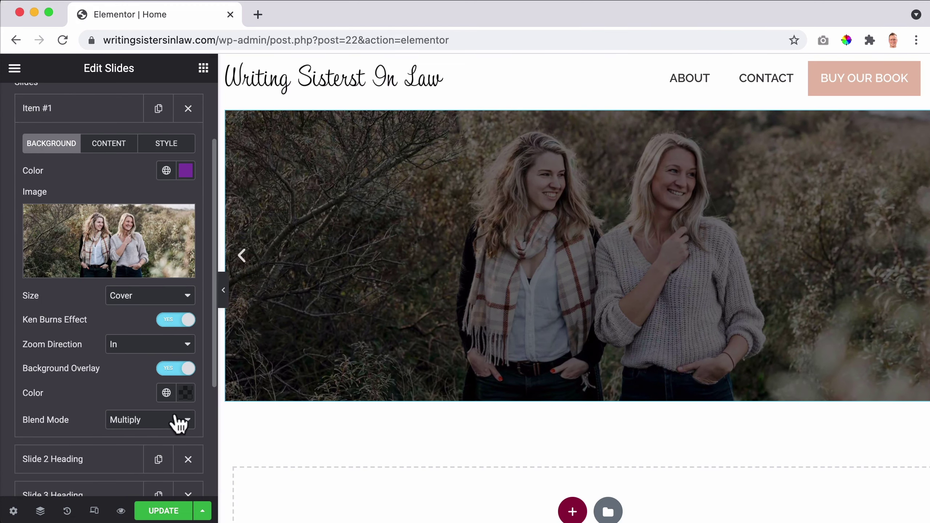
left_click(179, 368)
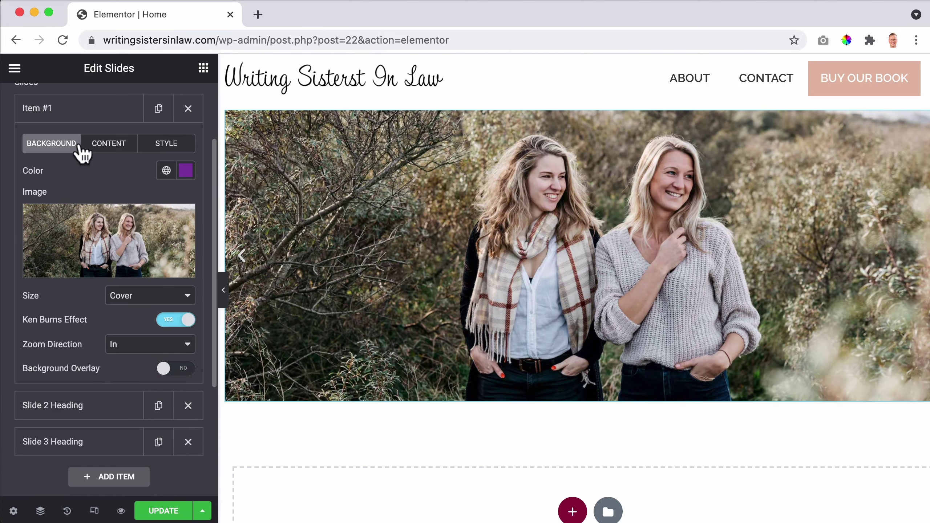
left_click(84, 110)
- Clear Slide 2's 'Slide 2 Heading' title, description and button text
left_click(79, 144)
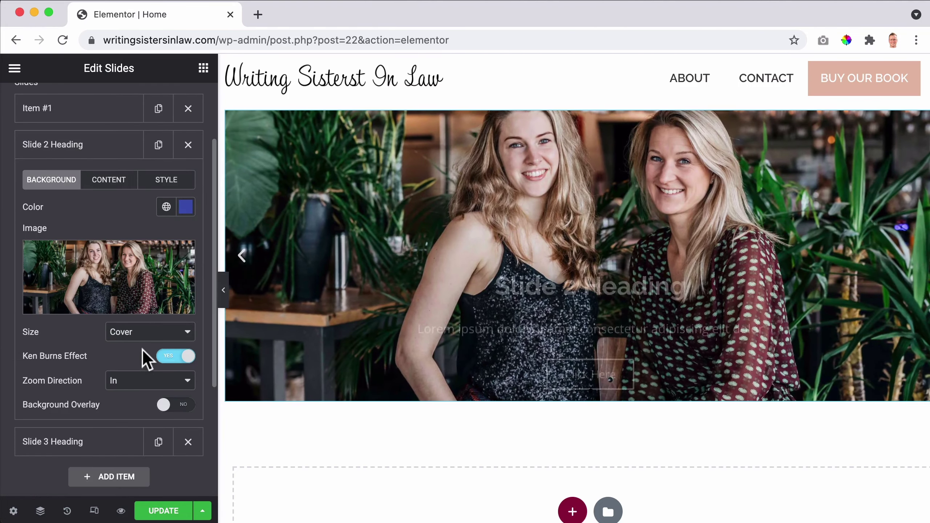
left_click(107, 181)
triple_click(90, 222)
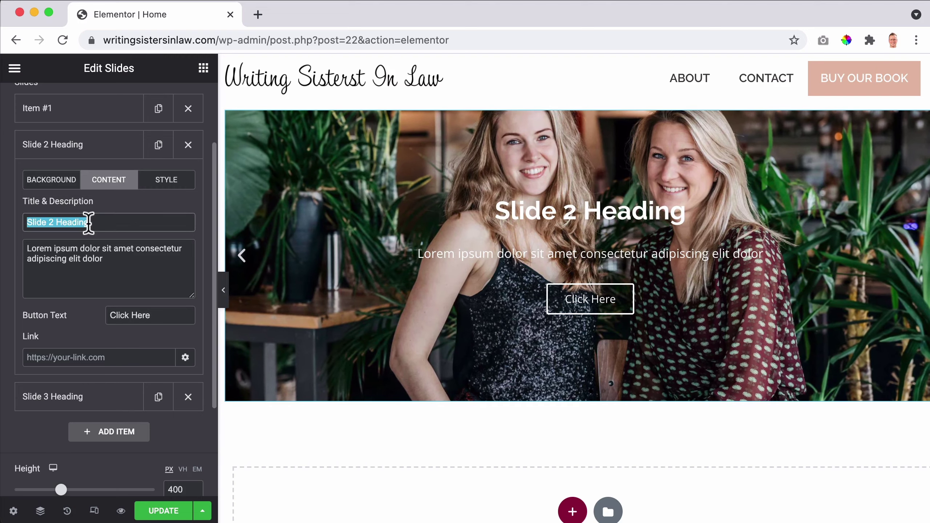
key("BackSpace")
left_click(125, 270)
triple_click(124, 269)
key("BackSpace")
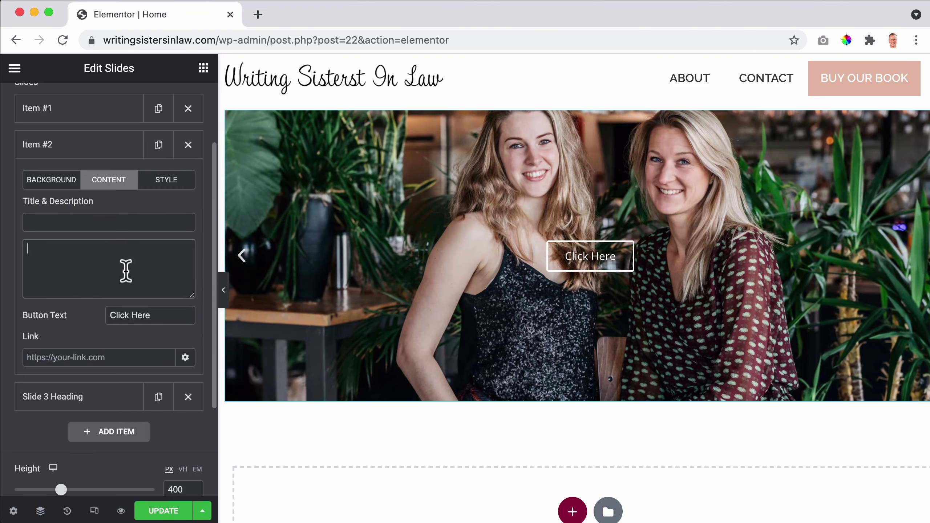
key("BackSpace")
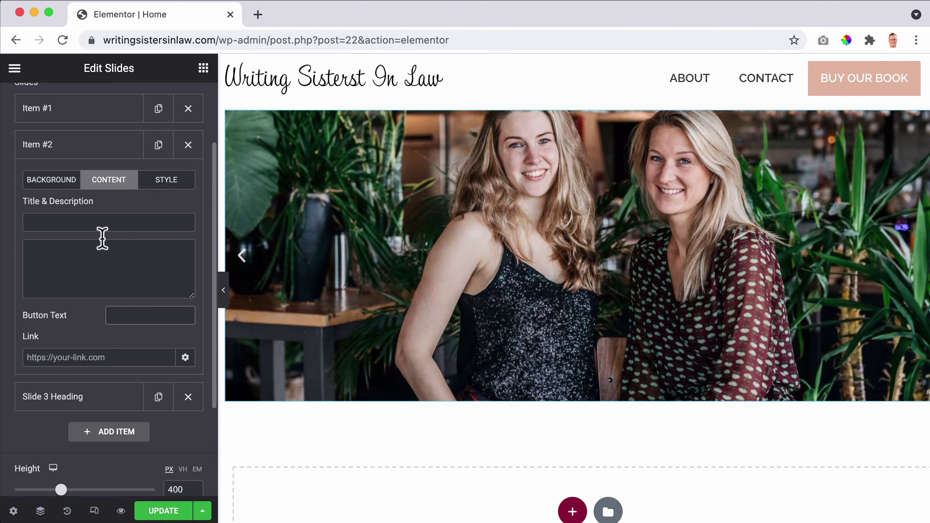
type("#")
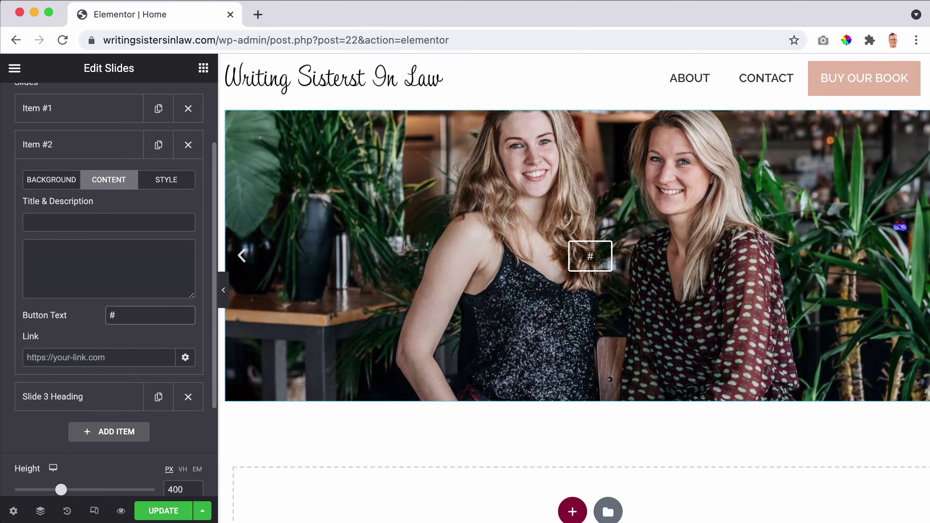
left_click_drag(141, 315, 91, 315)
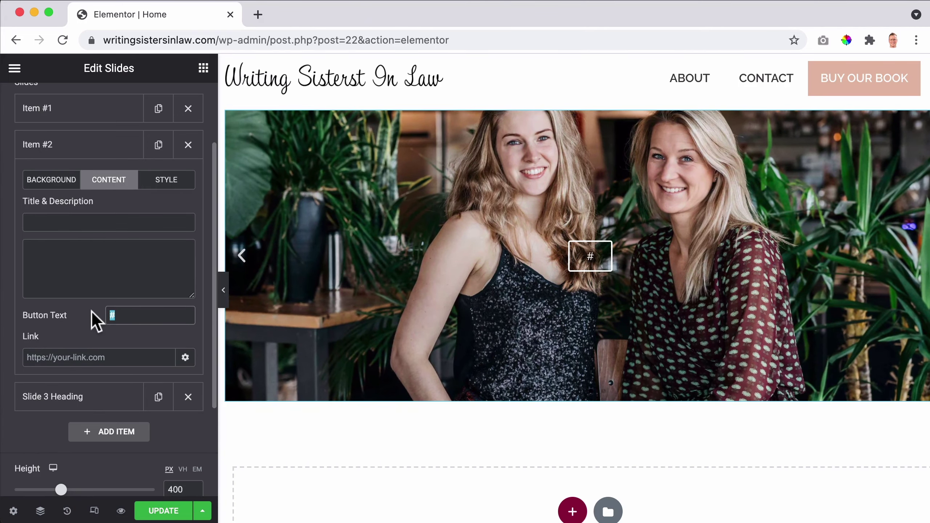
key("BackSpace")
- Delete the remaining 'Welcome on this website' title from Slide 2
left_click(82, 222)
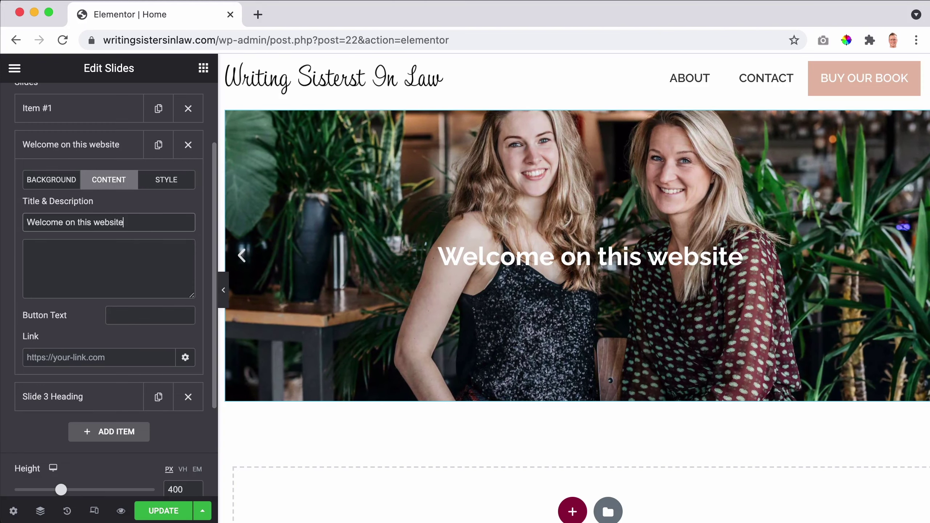
key("super+a")
key("BackSpace")
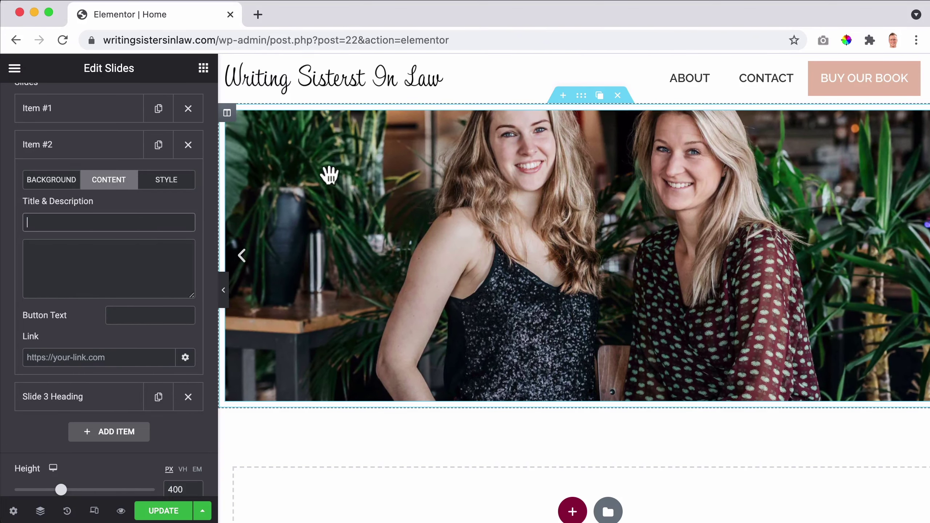
left_click(91, 156)
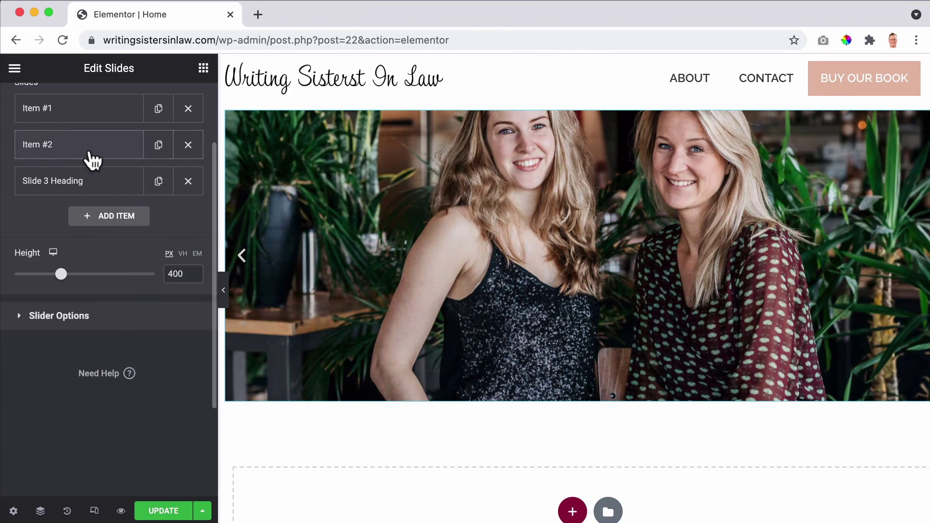
- Set the dunes photo as Slide 3's background image
left_click(78, 186)
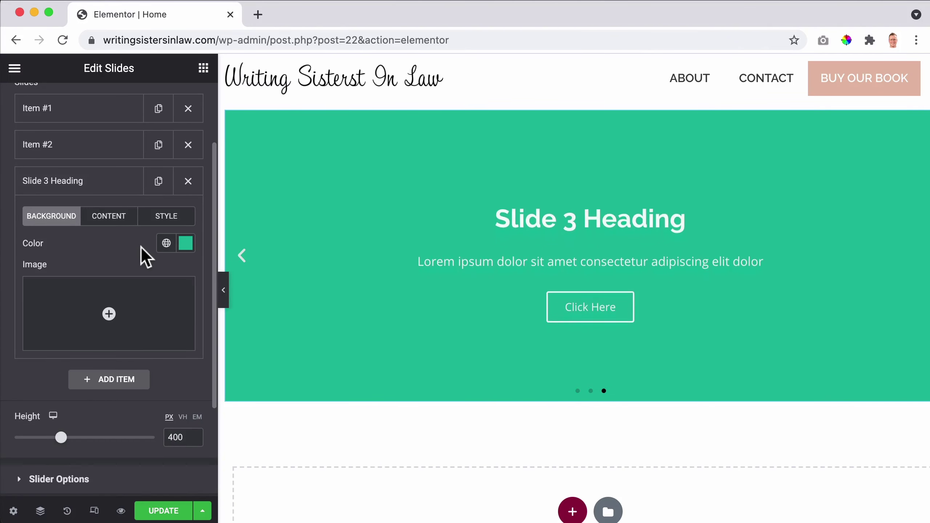
left_click(135, 307)
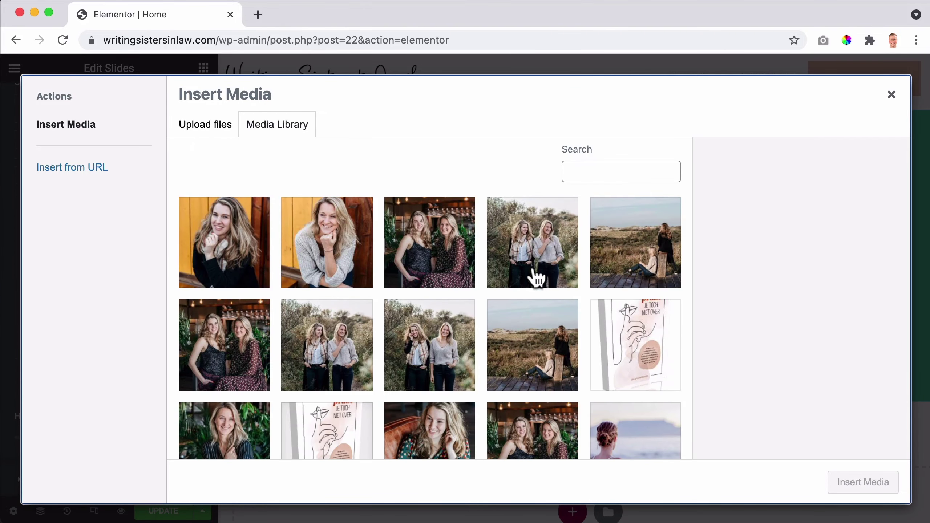
left_click(644, 240)
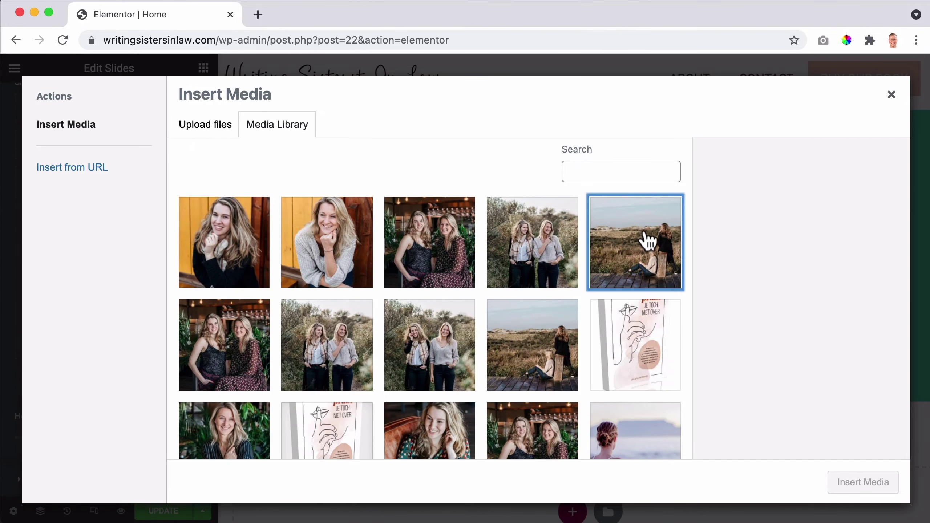
left_click(867, 483)
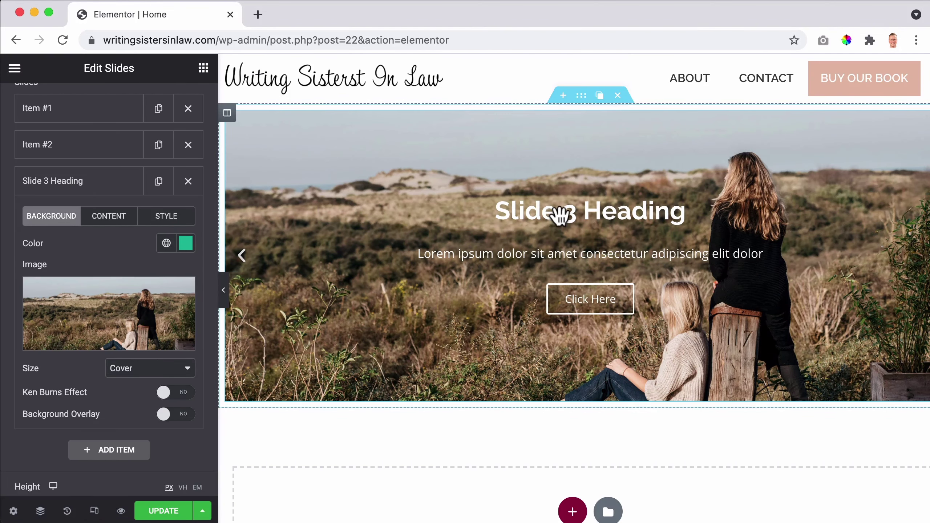
- Clear Slide 3's heading, description and 'Click Here' button text
left_click(101, 217)
left_click_drag(117, 256, 10, 264)
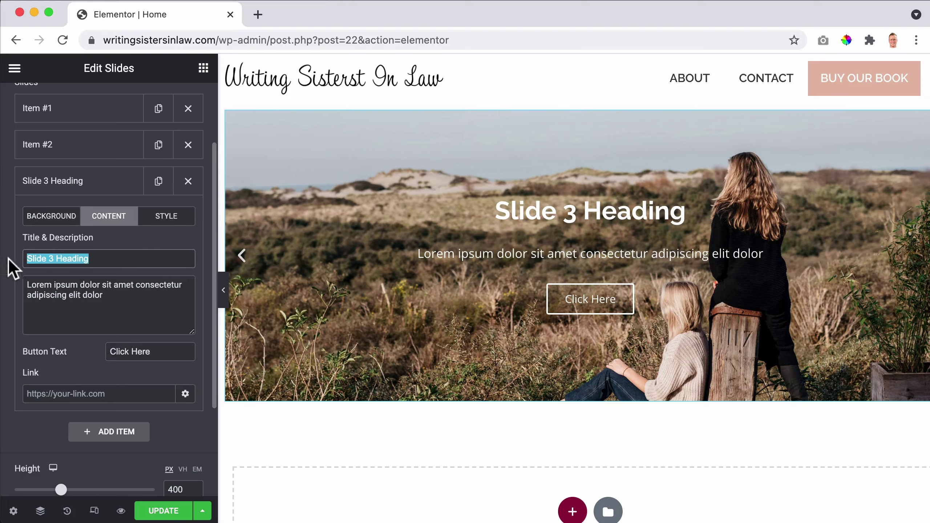
key("BackSpace")
left_click_drag(99, 296, 27, 285)
key("BackSpace")
left_click_drag(165, 351, 105, 351)
key("BackSpace")
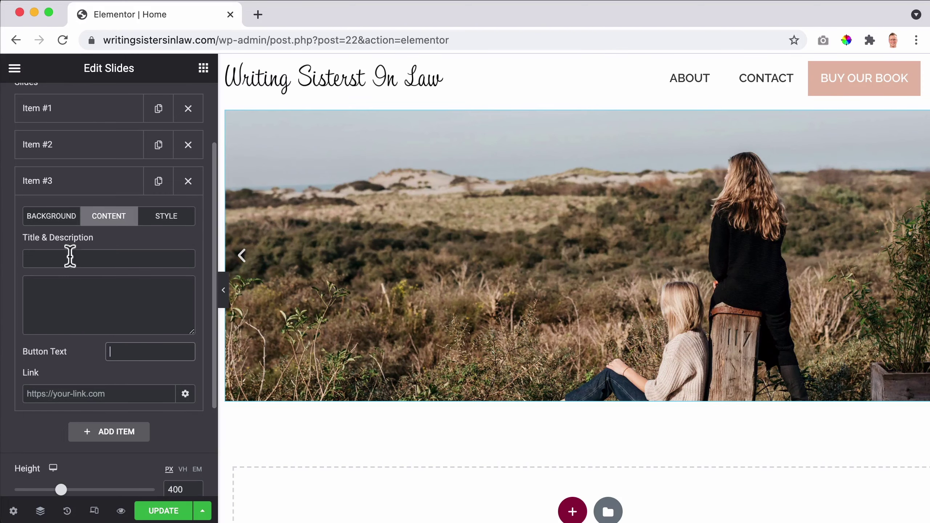
- Enable Ken Burns on Slide 3 with the Zoom In direction
left_click(59, 221)
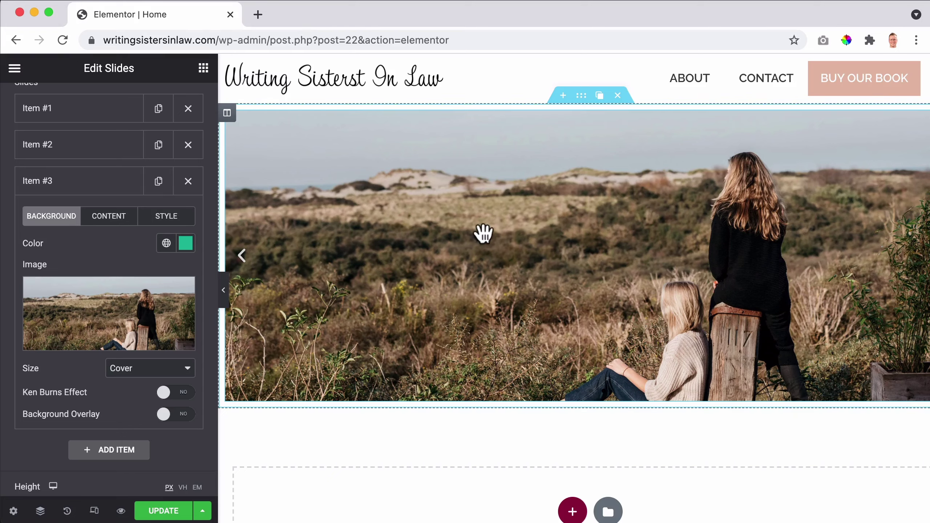
left_click(177, 394)
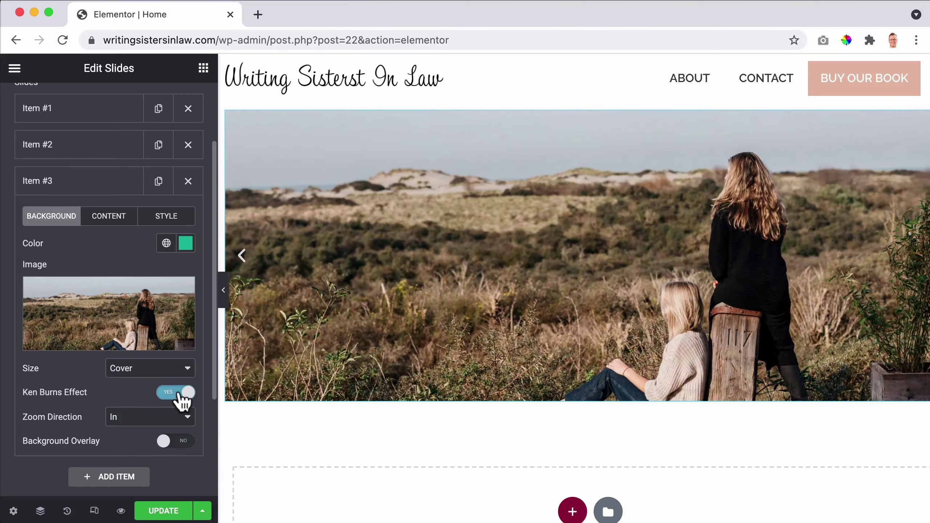
left_click(126, 418)
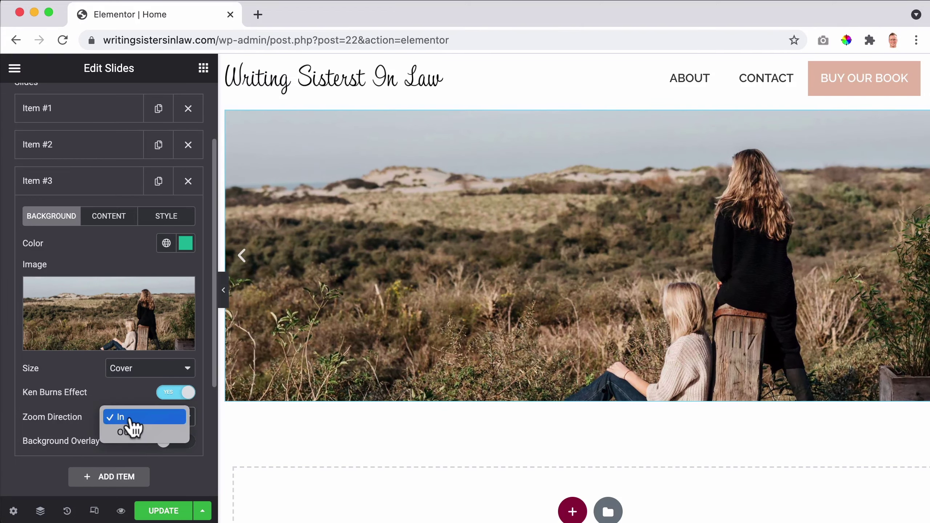
left_click(131, 433)
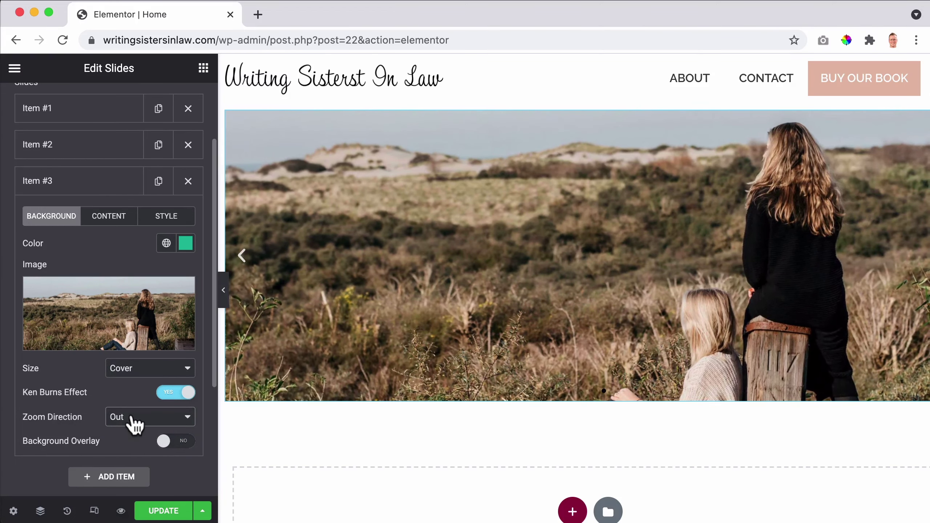
left_click(133, 420)
left_click(130, 403)
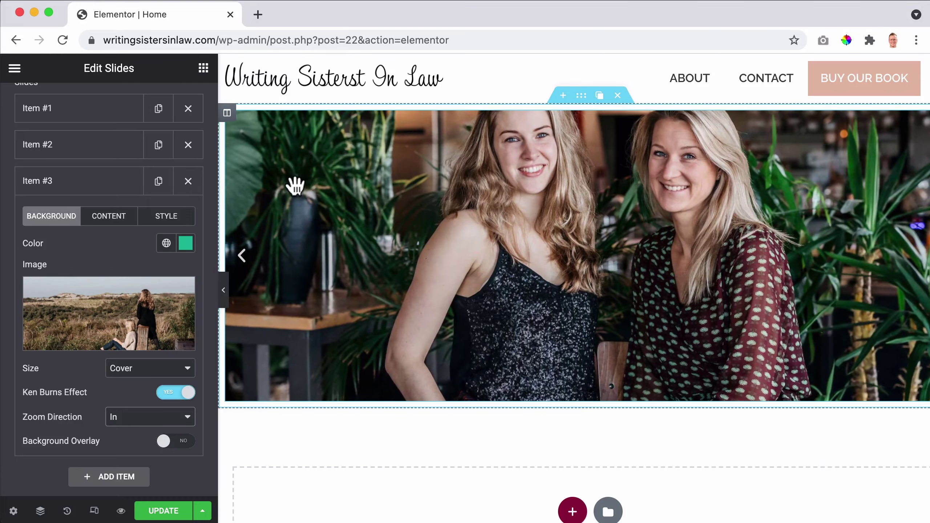
- Set the slider height to exactly 450 px and expand Slider Options
left_click(93, 190)
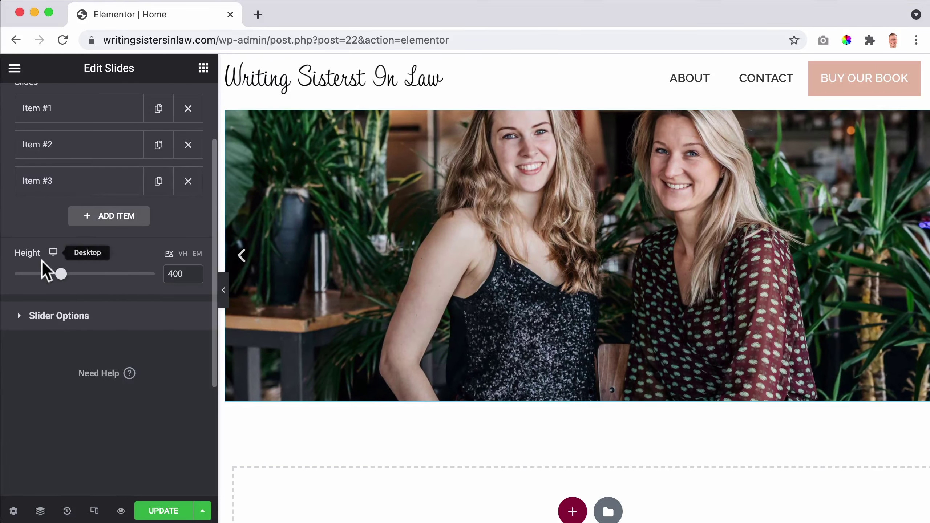
mouse_move(64, 278)
left_mouse_down()
mouse_move(96, 279)
mouse_move(71, 276)
left_mouse_up()
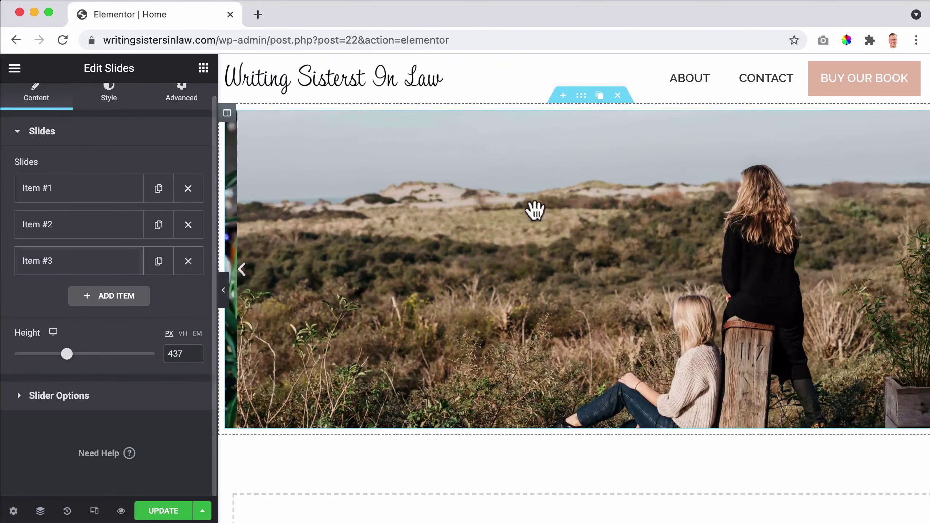
left_click_drag(68, 354, 62, 353)
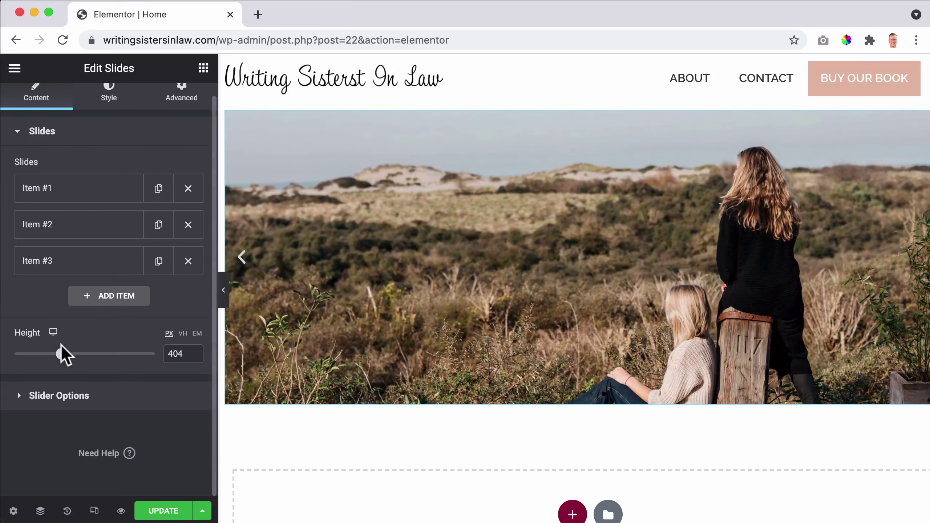
left_click_drag(86, 356, 156, 354)
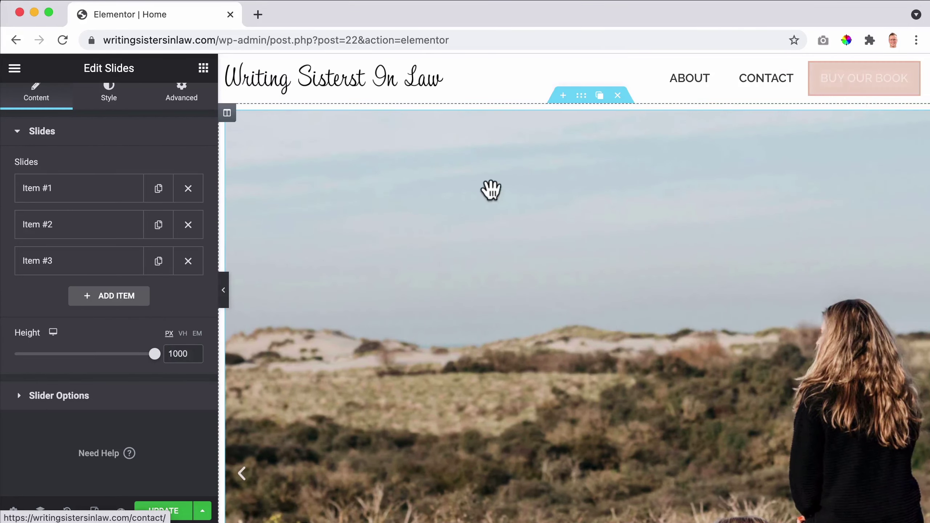
left_click_drag(154, 354, 72, 354)
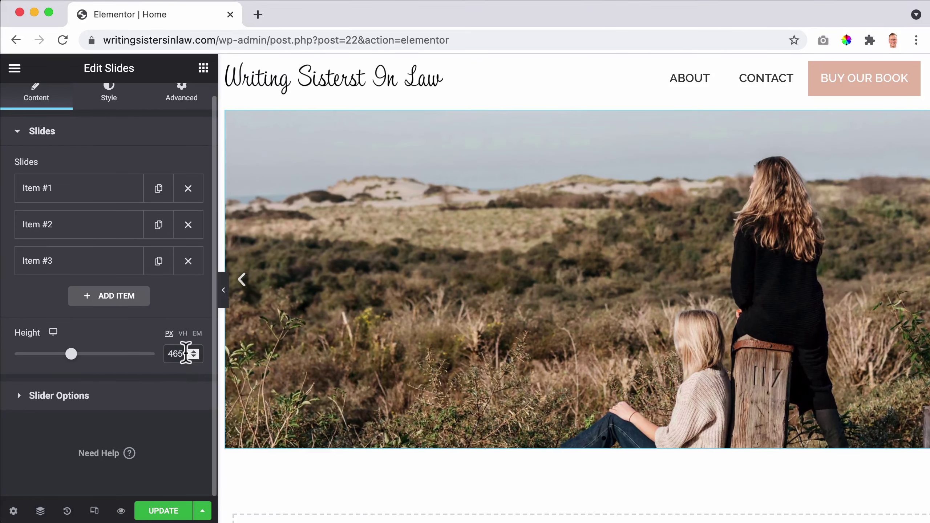
left_click_drag(187, 354, 155, 357)
type("450")
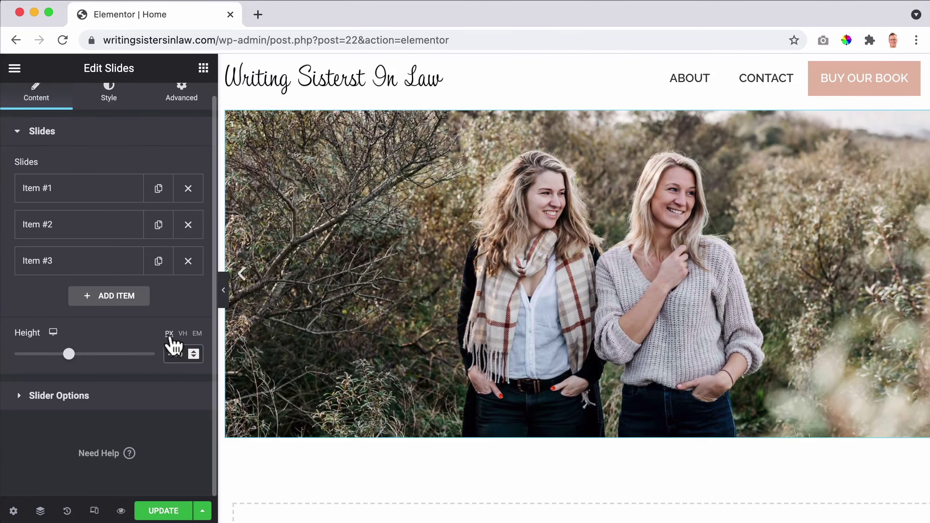
left_click(60, 397)
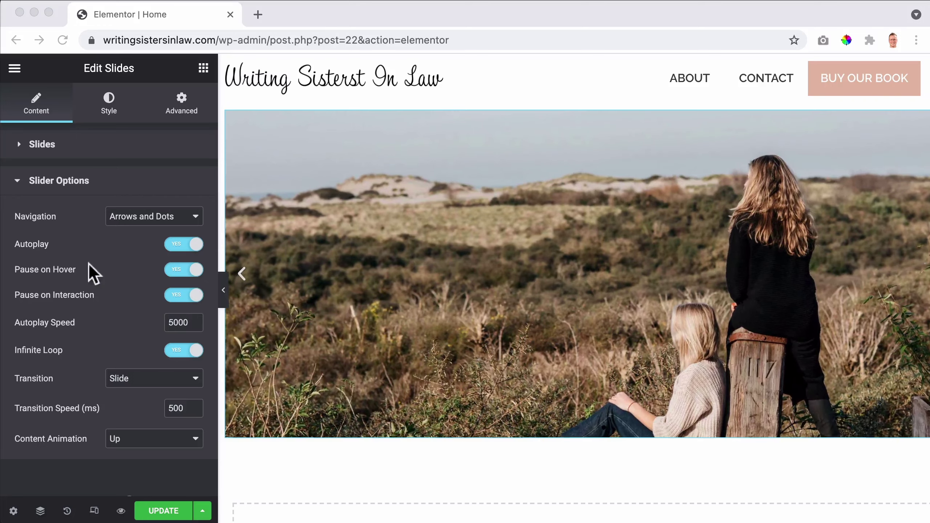
- Set slider navigation to Arrows only and turn off Pause on Hover and Pause on Interaction
left_click(157, 210)
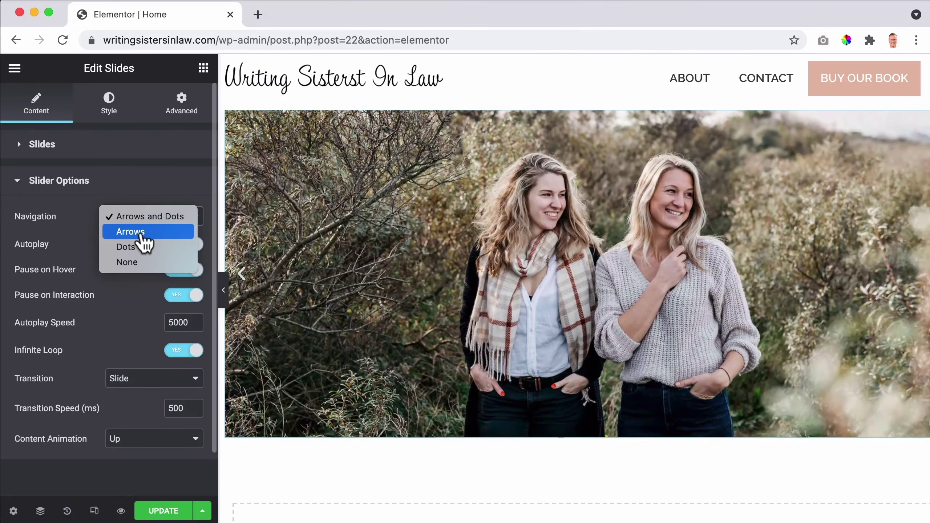
left_click(141, 235)
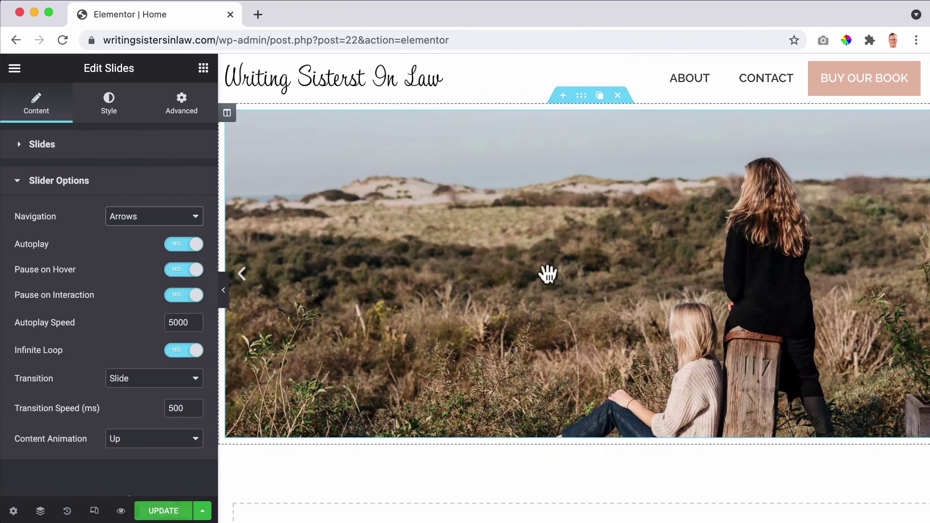
left_click(184, 271)
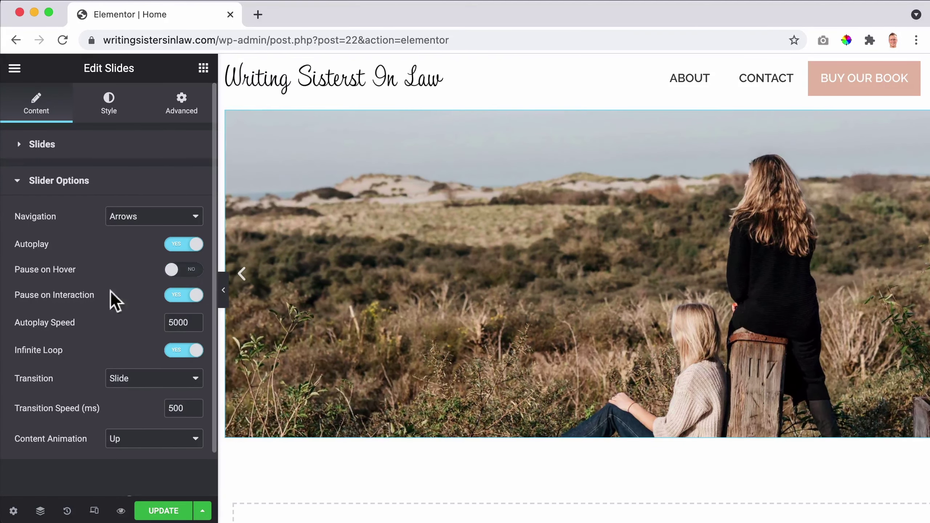
left_click(183, 296)
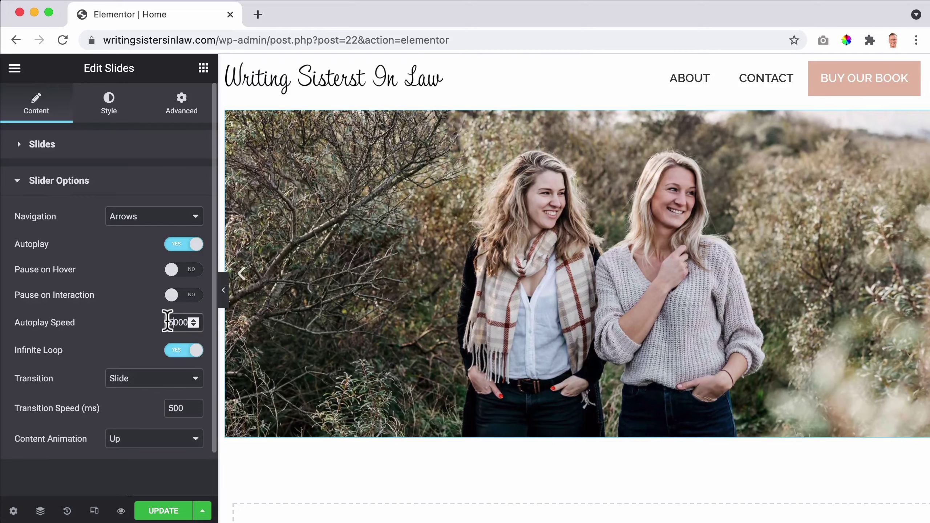
- Use a Fade transition at 1000 ms speed with autoplay speed 5000 ms
left_click(170, 321)
type("300")
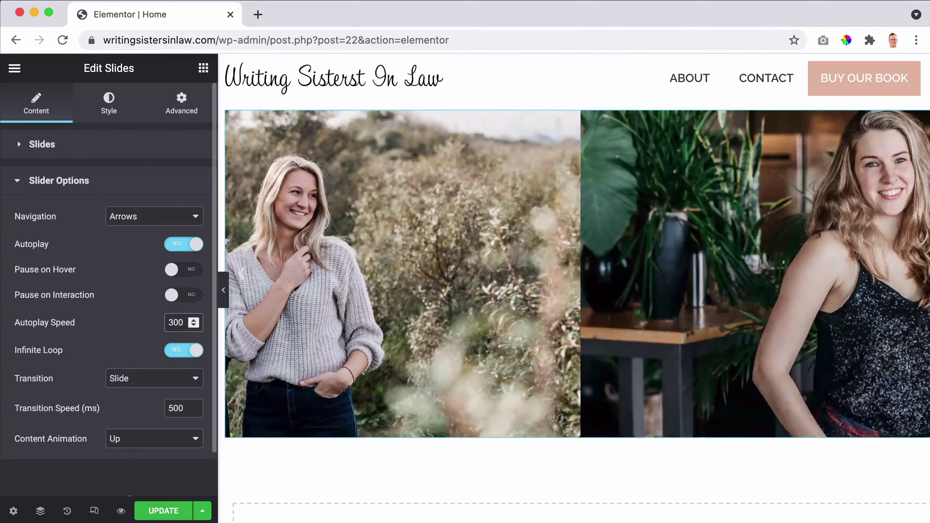
left_click(173, 323)
type("4")
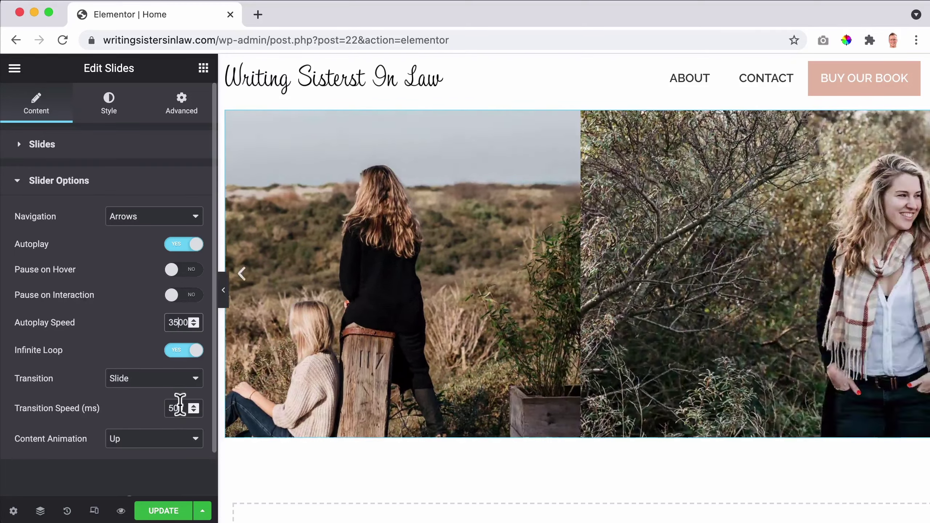
left_click_drag(185, 407, 149, 409)
type("10")
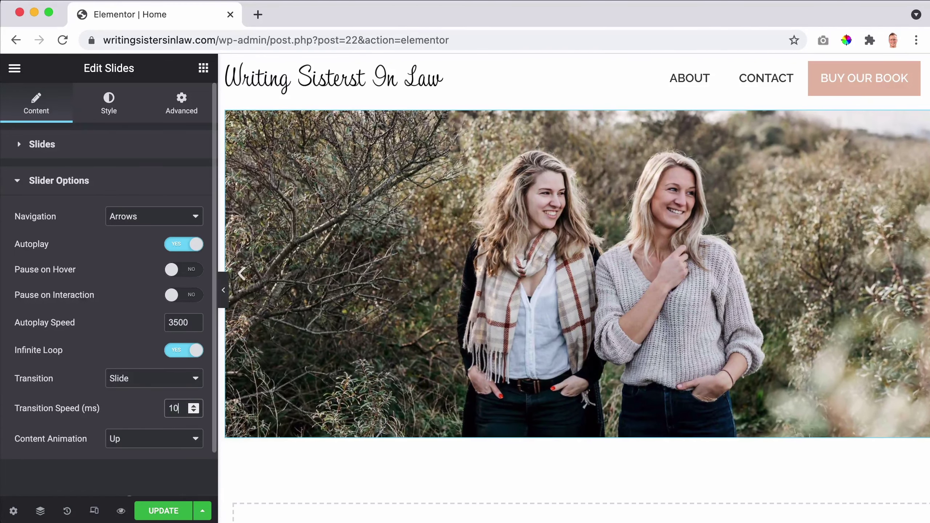
type("00")
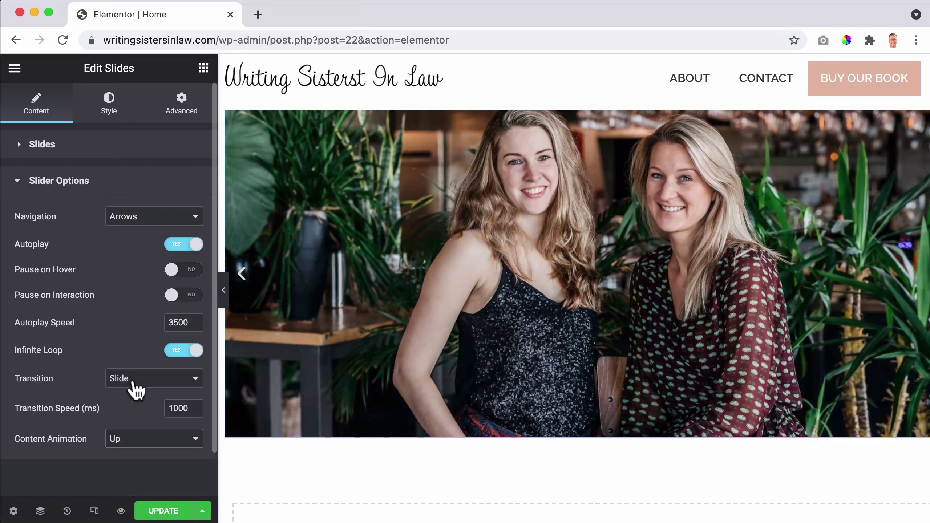
left_click(136, 381)
left_click(132, 392)
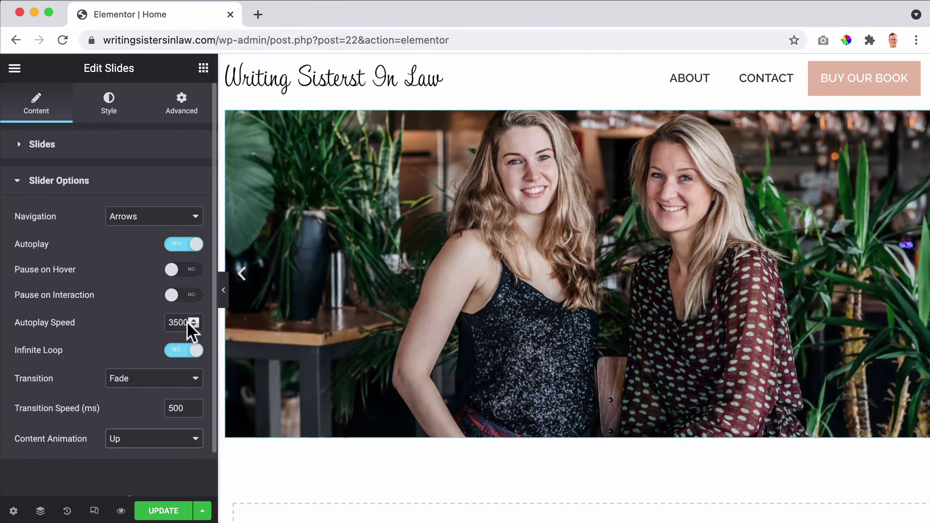
left_click(194, 326)
type("5000")
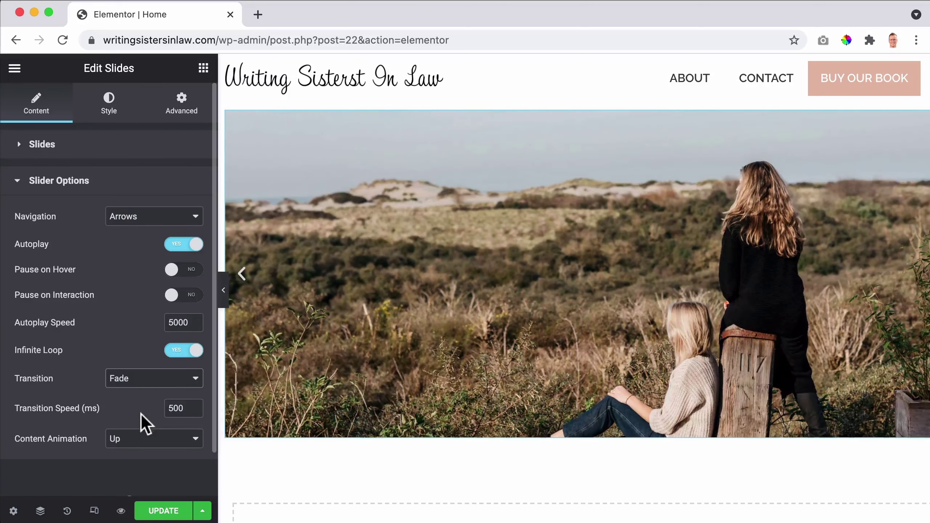
- Set the slider column's padding to 0 on all sides, then reselect the Slides widget
left_click(87, 182)
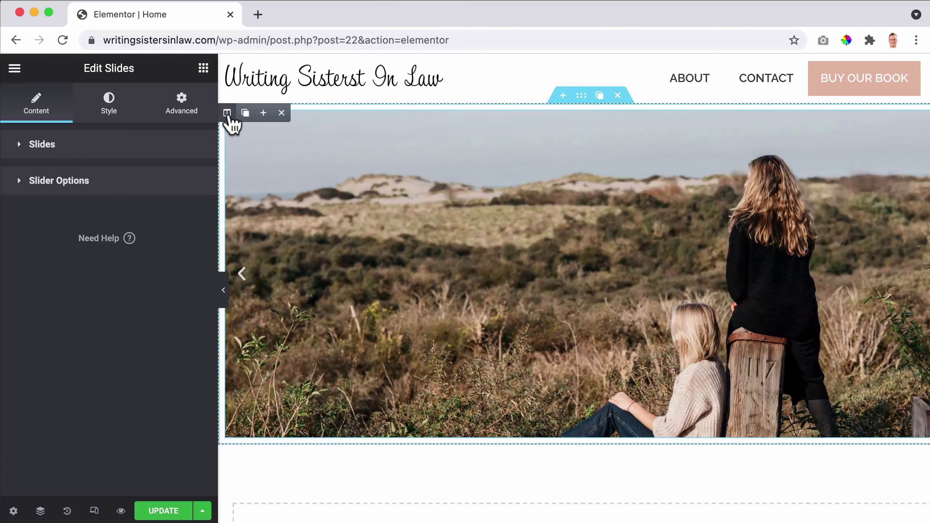
left_click(227, 114)
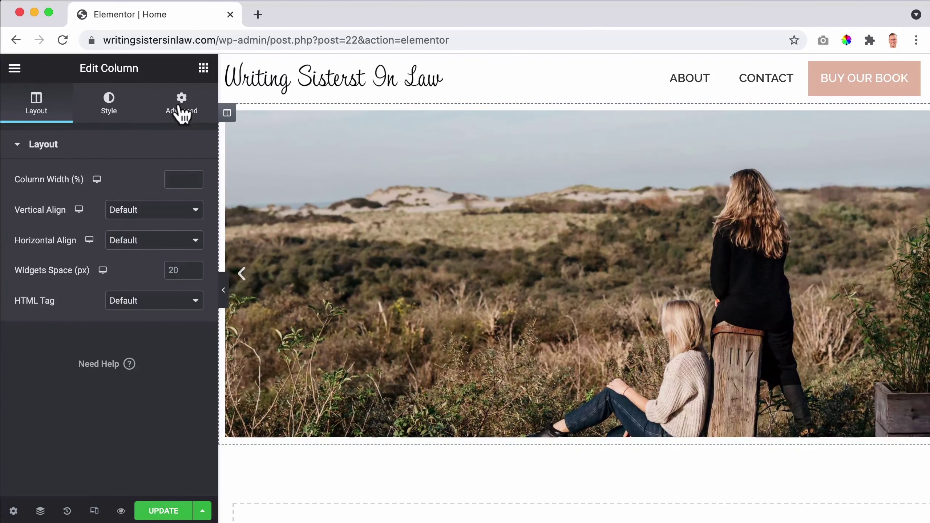
left_click(181, 110)
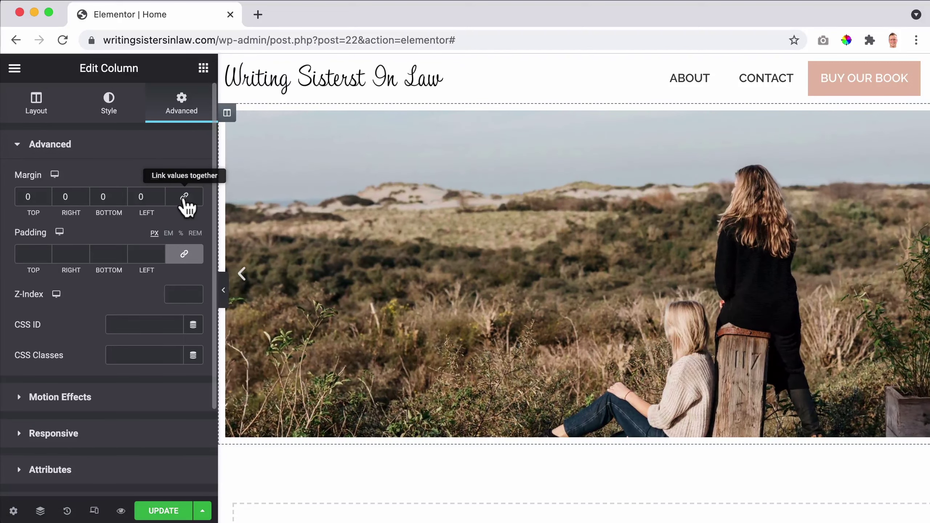
left_click(185, 256)
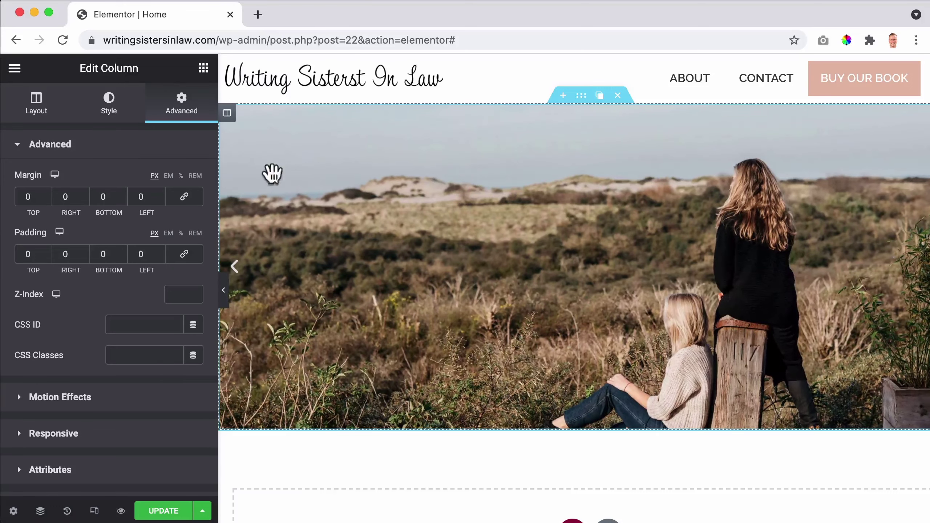
left_click(484, 159)
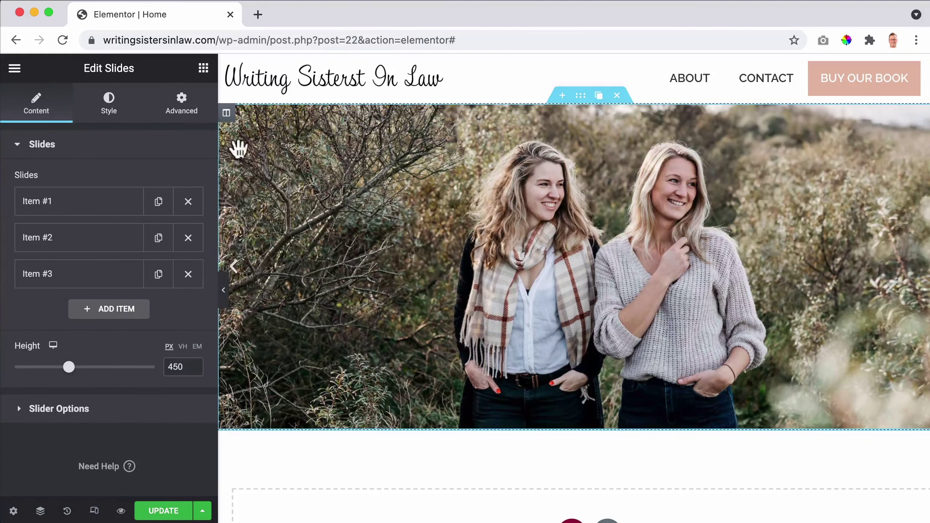
- Review Slide 1's content, then open Preview Changes in a new tab and return to the editor
left_click(88, 207)
left_click(102, 237)
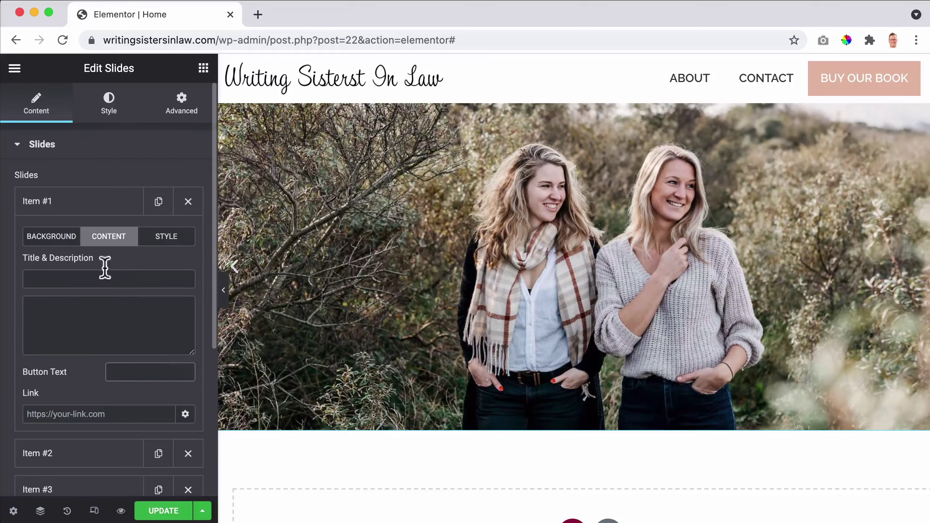
left_click(94, 198)
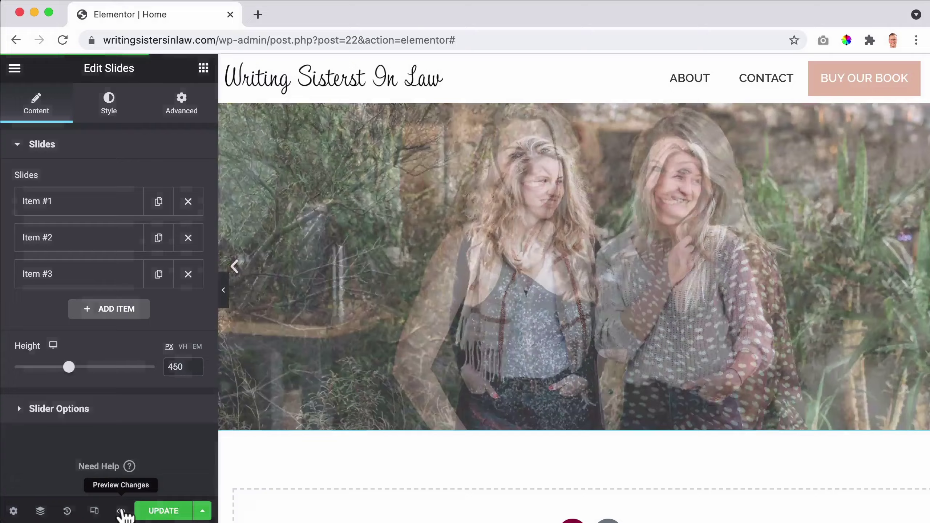
left_click(121, 511)
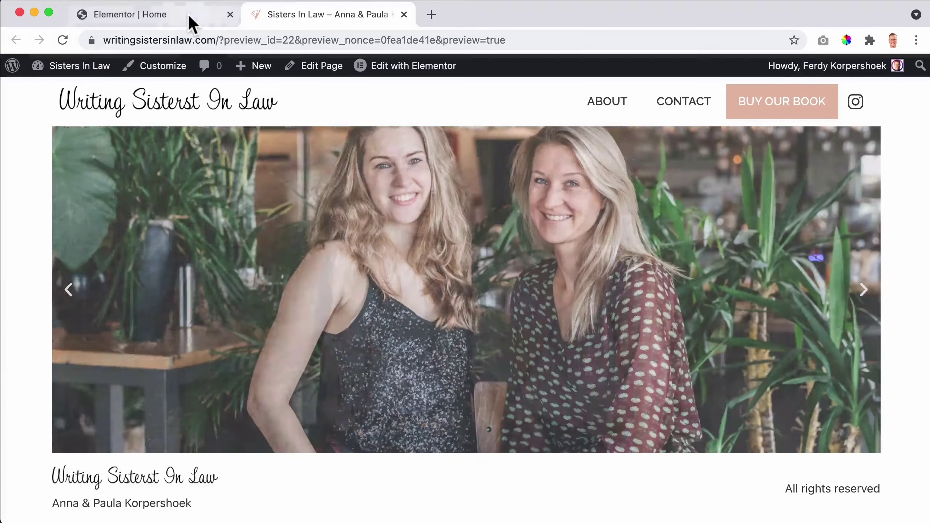
left_click(188, 16)
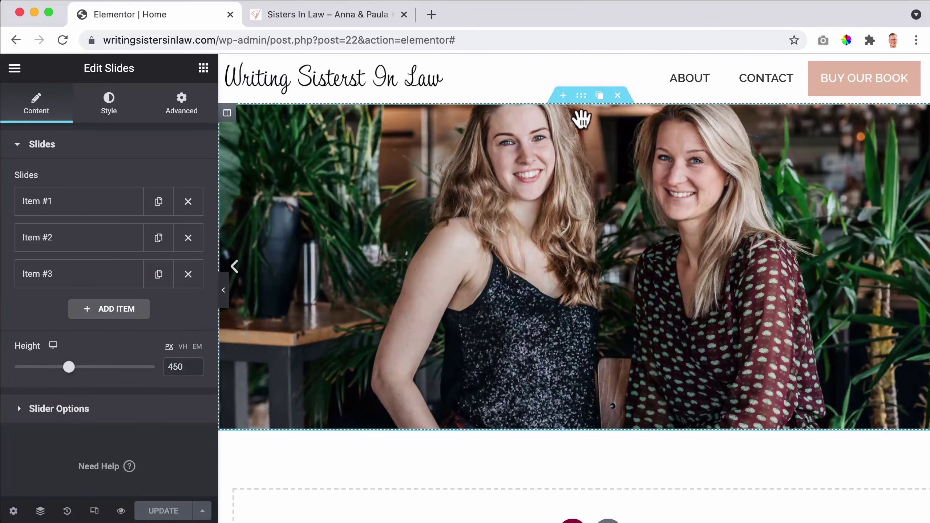
- Switch the slider section's content width to Full Width and check the slideshow in the preview tab
left_click(583, 102)
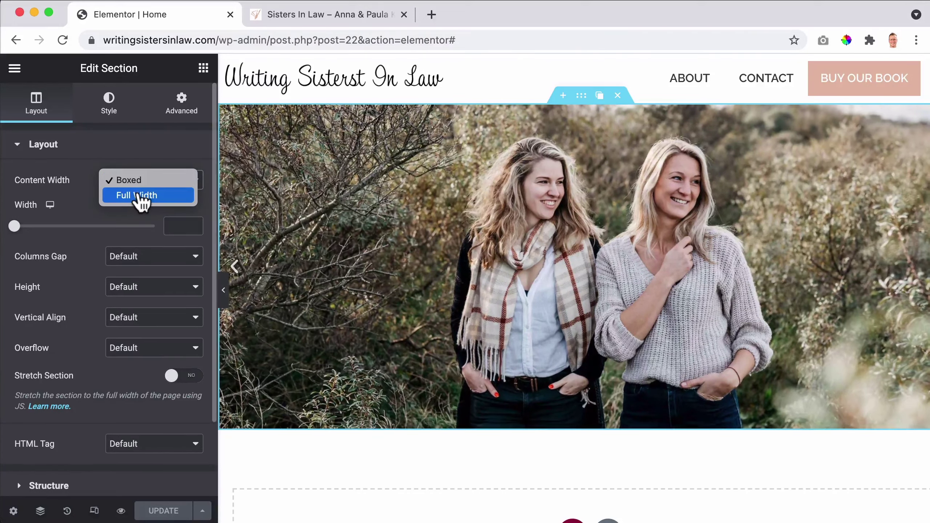
left_click(142, 196)
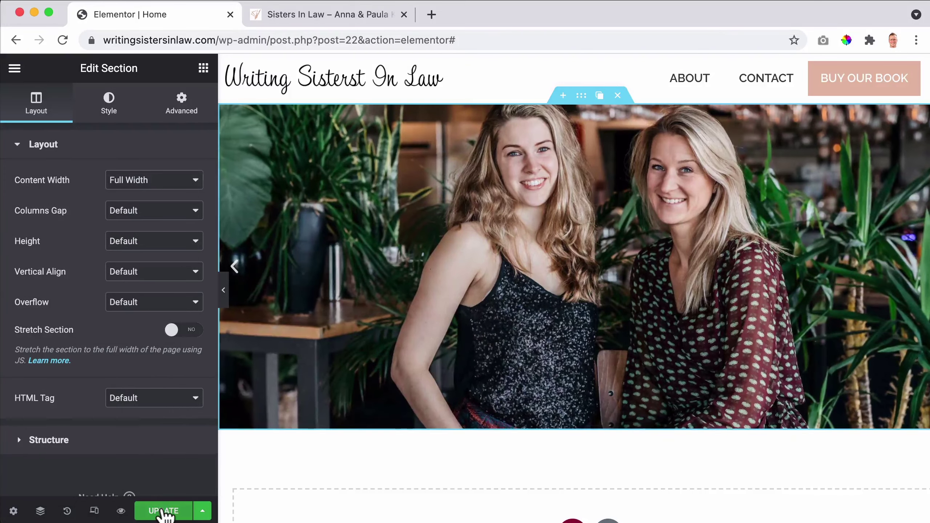
left_click(297, 18)
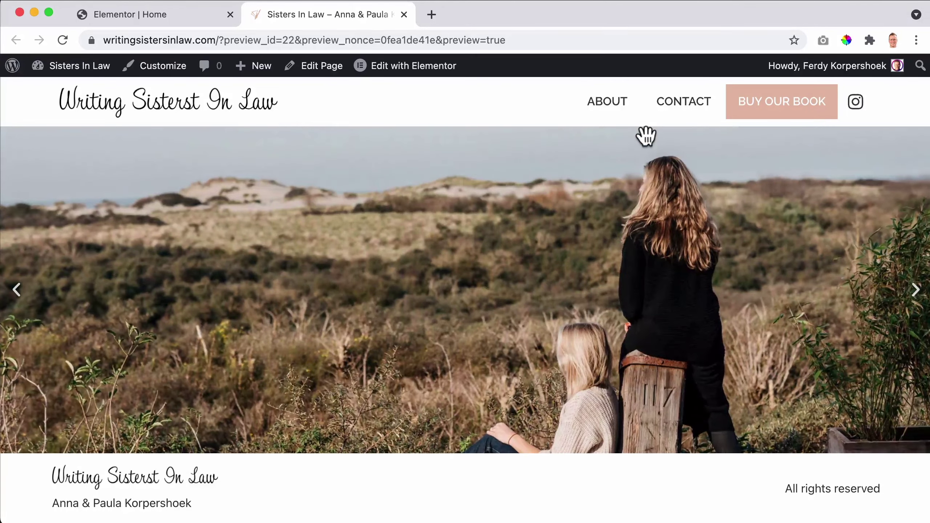
- Back in the editor, check the slideshow in mobile view and advance it a slide
left_click(185, 18)
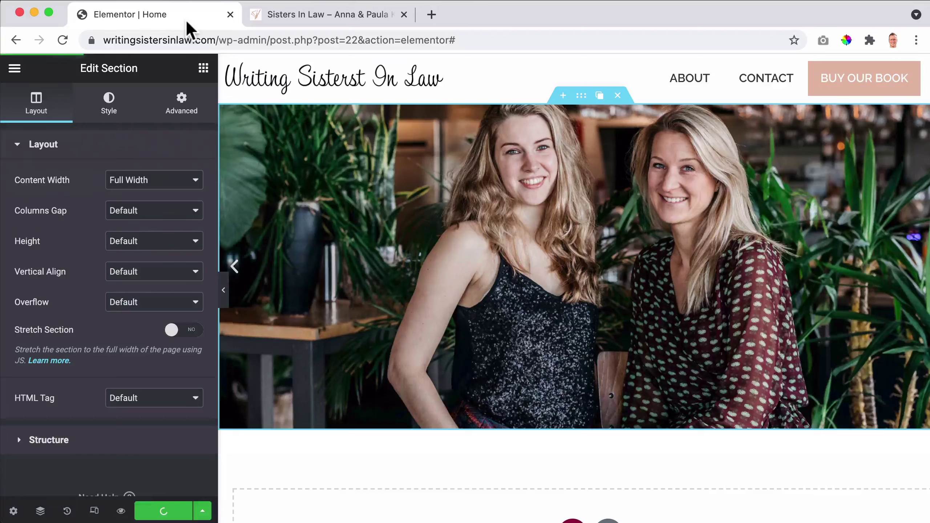
left_click(94, 511)
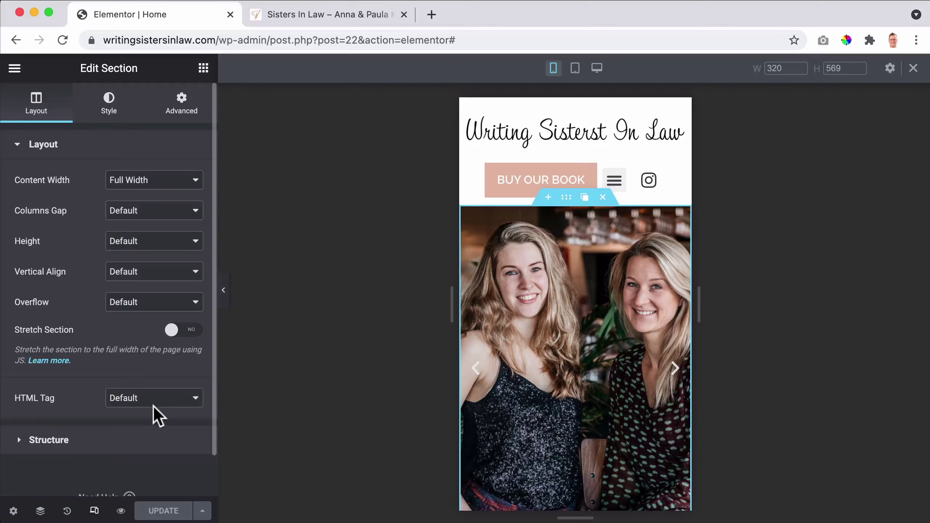
left_click(677, 371)
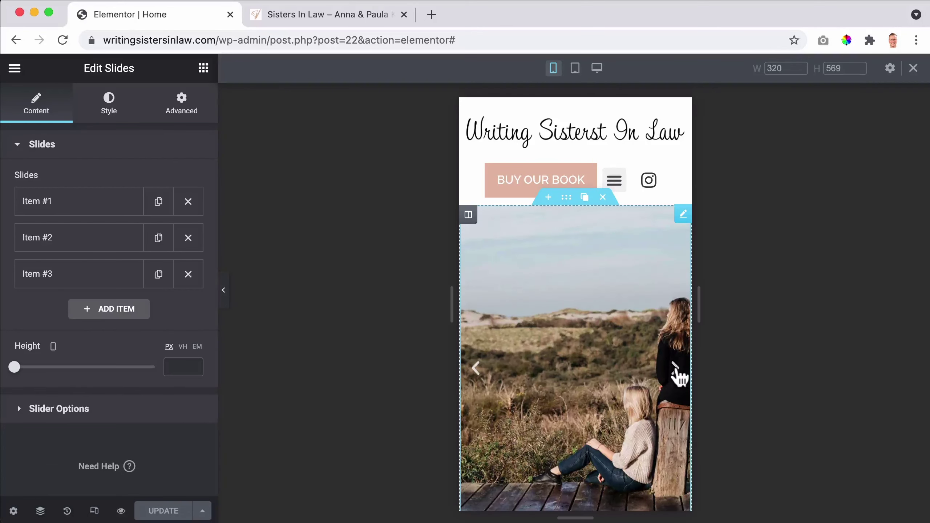
left_click(677, 372)
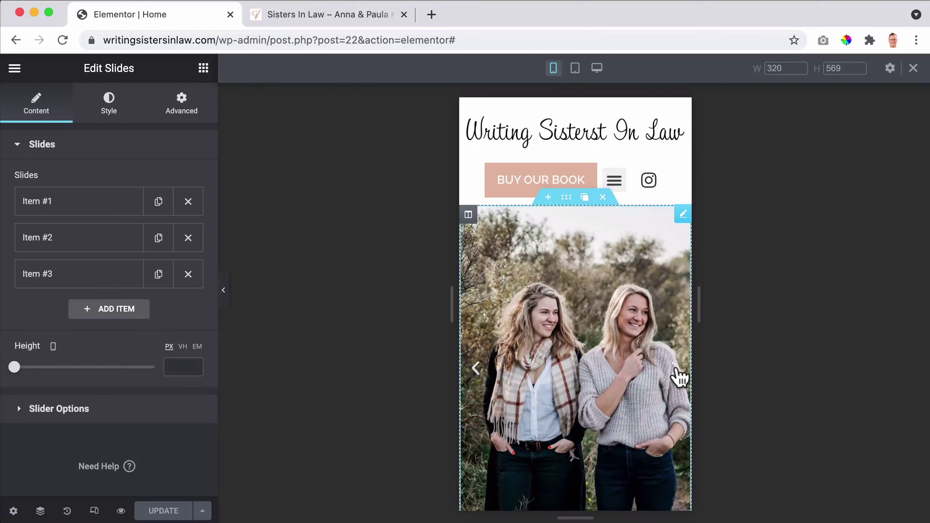
scroll(630, 366, "down", 5)
scroll(638, 374, "up", 5)
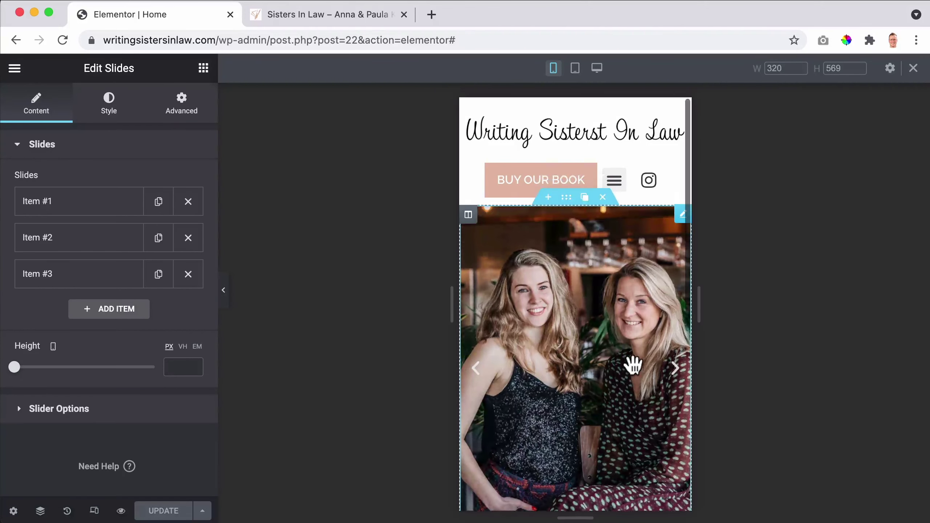
scroll(622, 339, "down", 5)
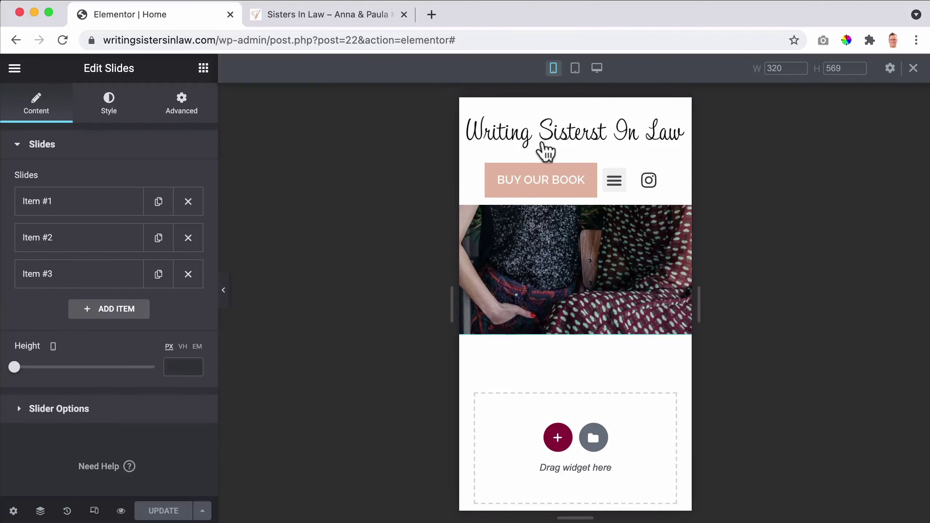
scroll(541, 271, "up", 5)
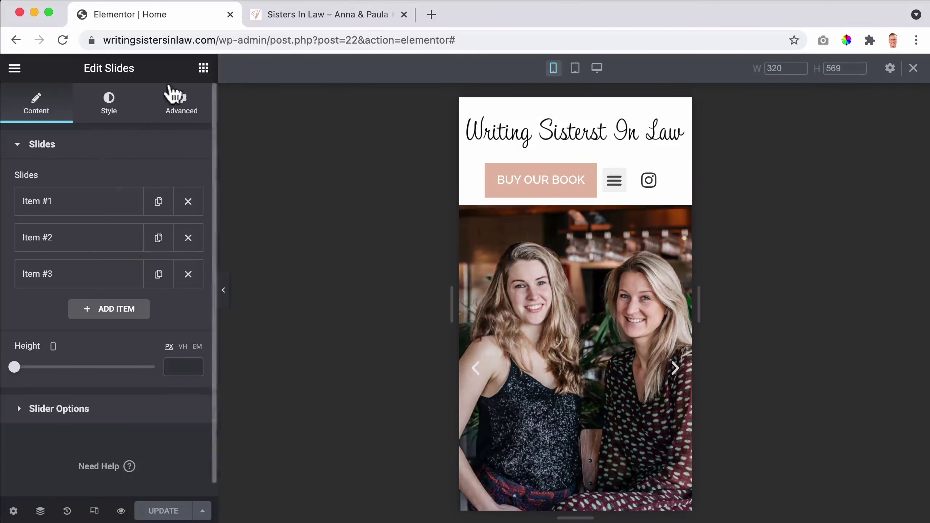
- Restore the widget list and switch the preview back to desktop width
left_click(203, 69)
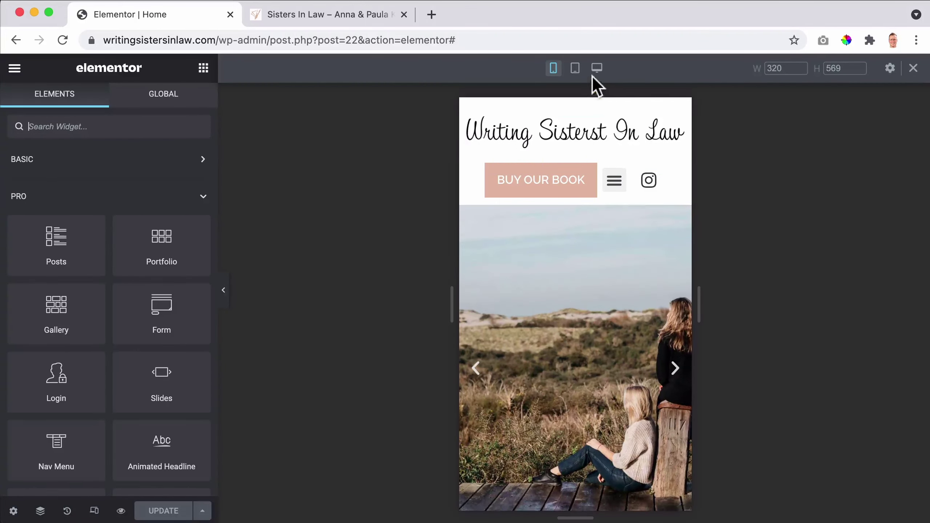
left_click(596, 69)
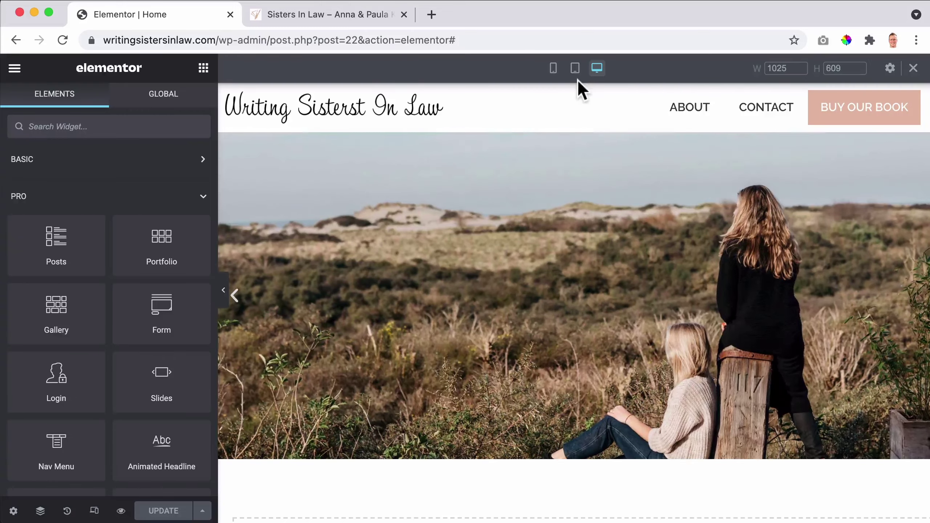
scroll(571, 237, "down", 5)
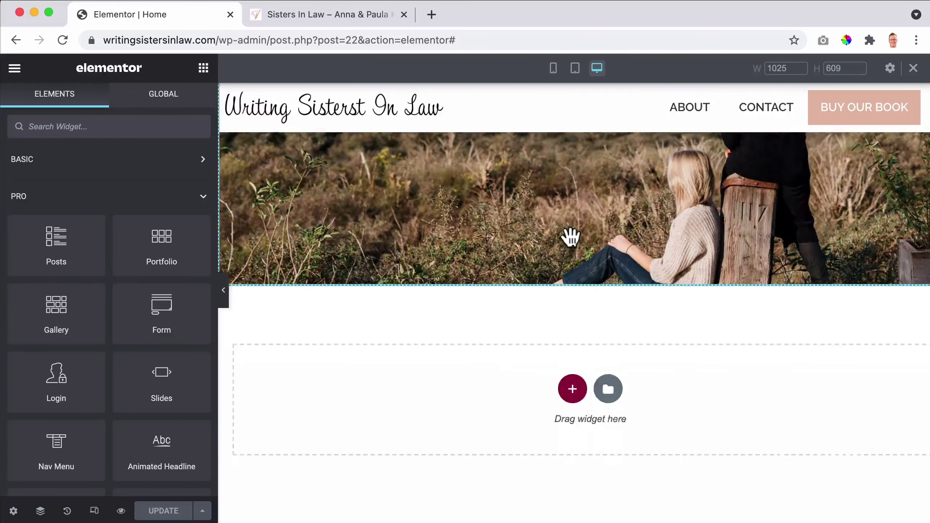
scroll(570, 237, "up", 5)
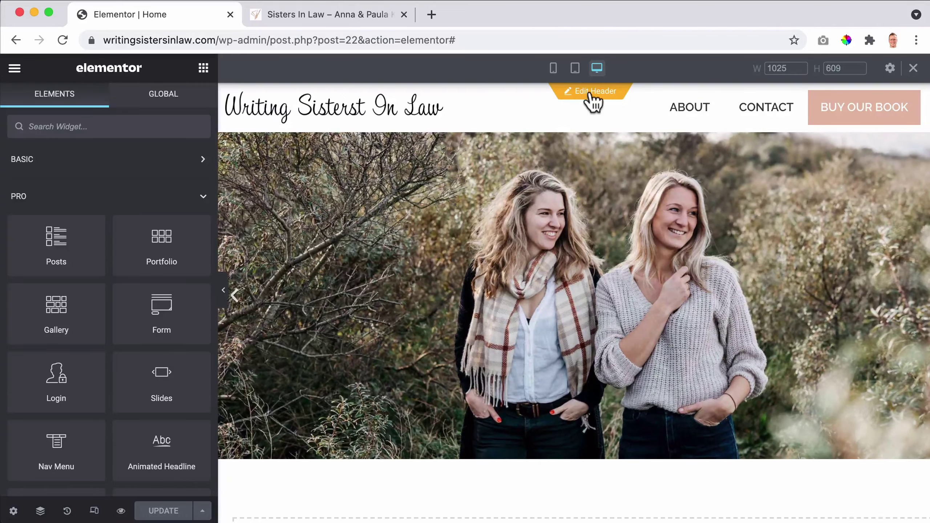
- Open the site header for editing and select its main section in mobile view
left_click(592, 94)
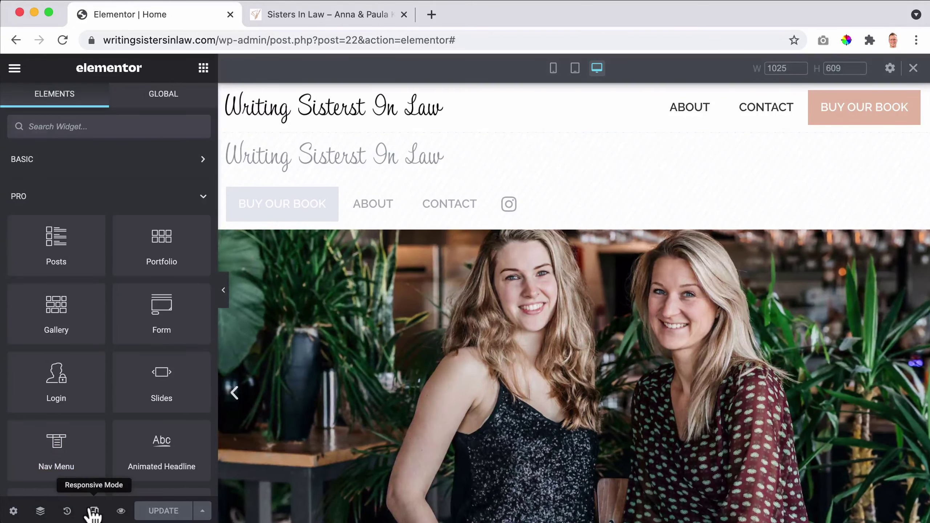
left_click(554, 69)
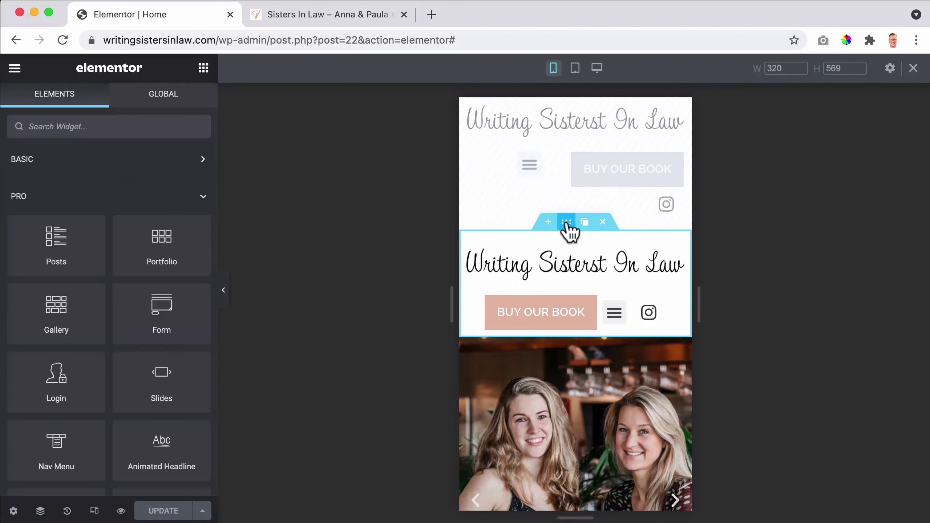
left_click(567, 222)
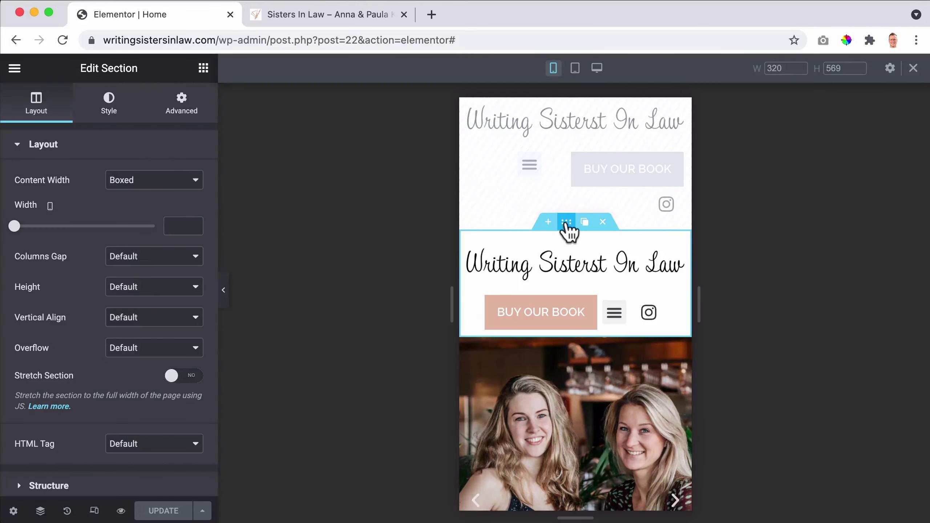
- Change the header section's Motion Effects Sticky setting from Top to None
left_click(183, 114)
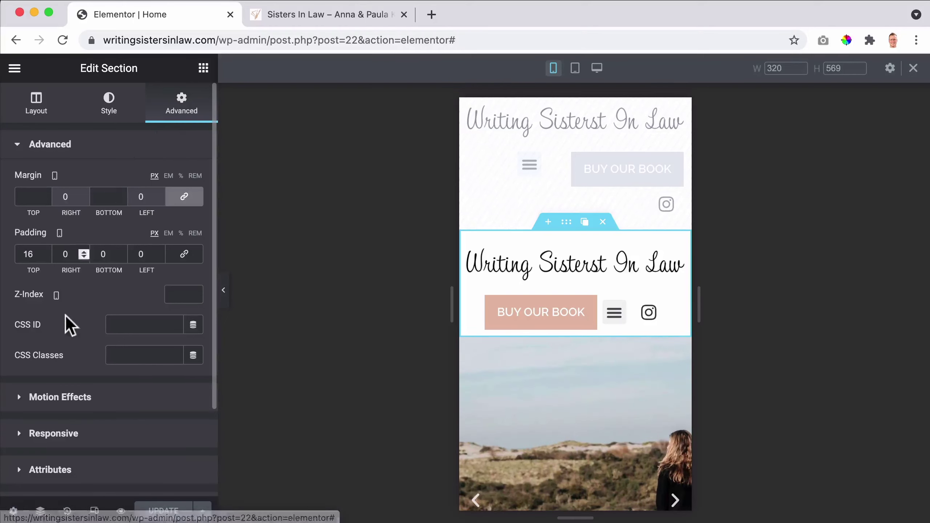
left_click(61, 397)
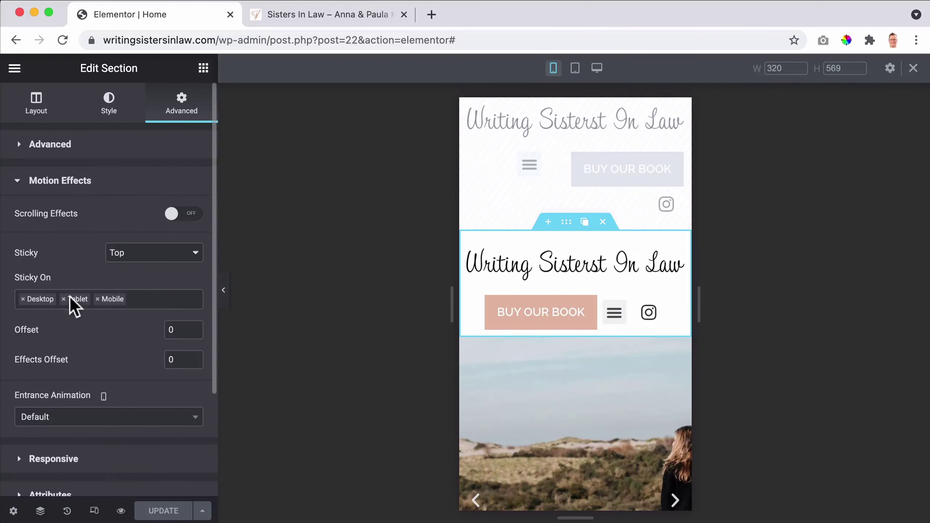
left_click(124, 259)
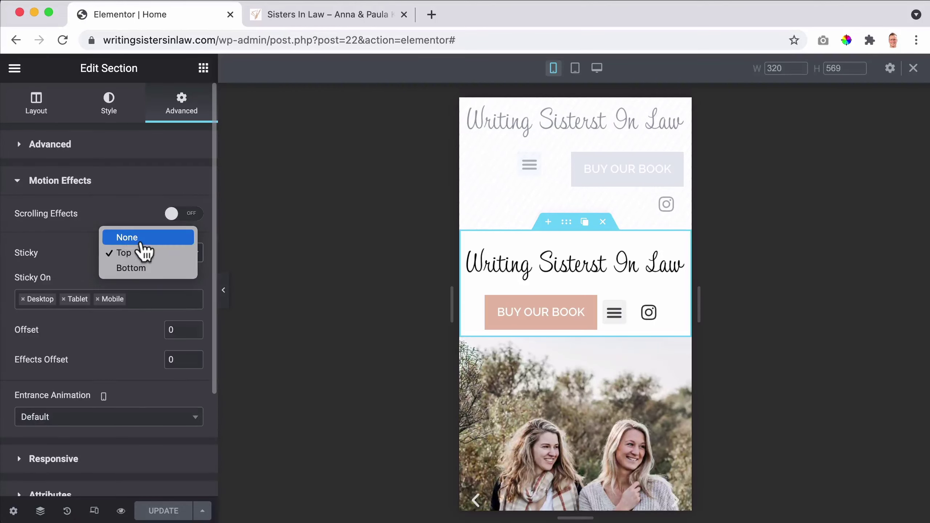
left_click(127, 237)
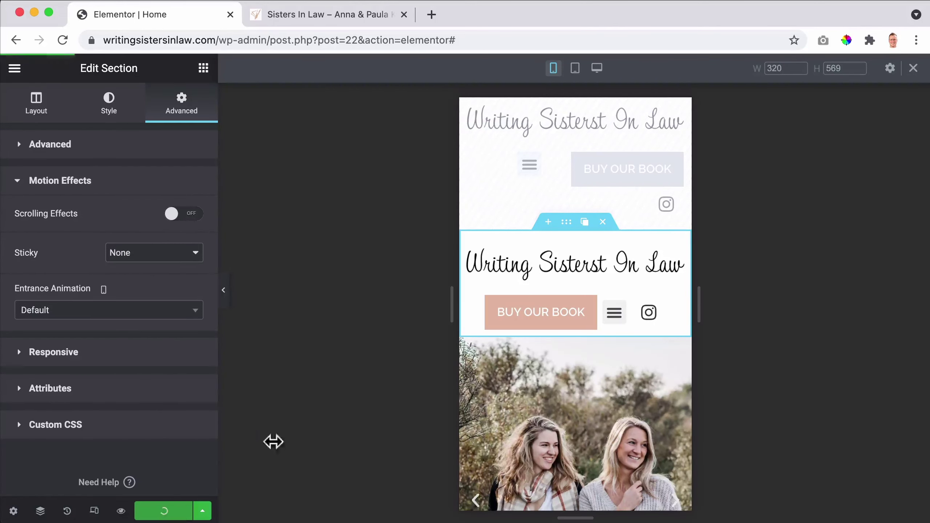
scroll(654, 264, "down", 5)
scroll(650, 254, "up", 5)
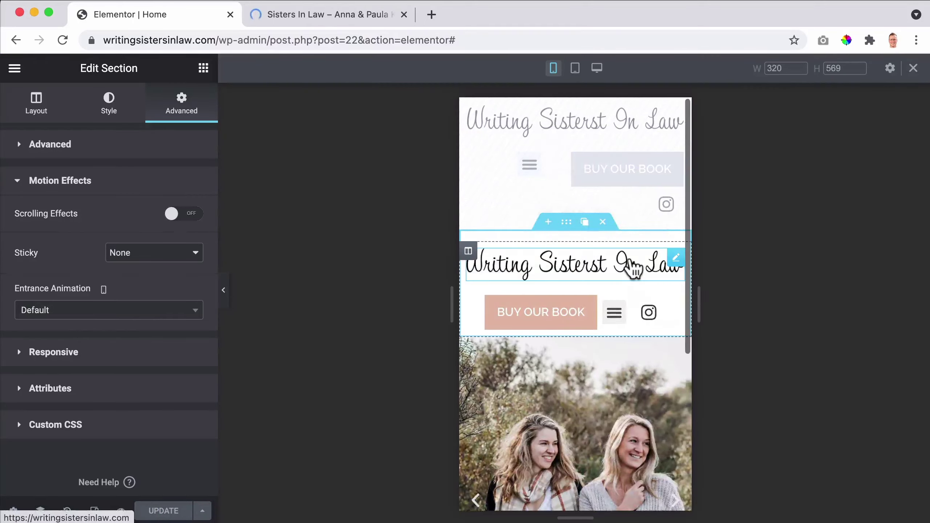
- Check the live site, close the header editor tab, and reopen Home with Edit with Elementor
left_click(300, 16)
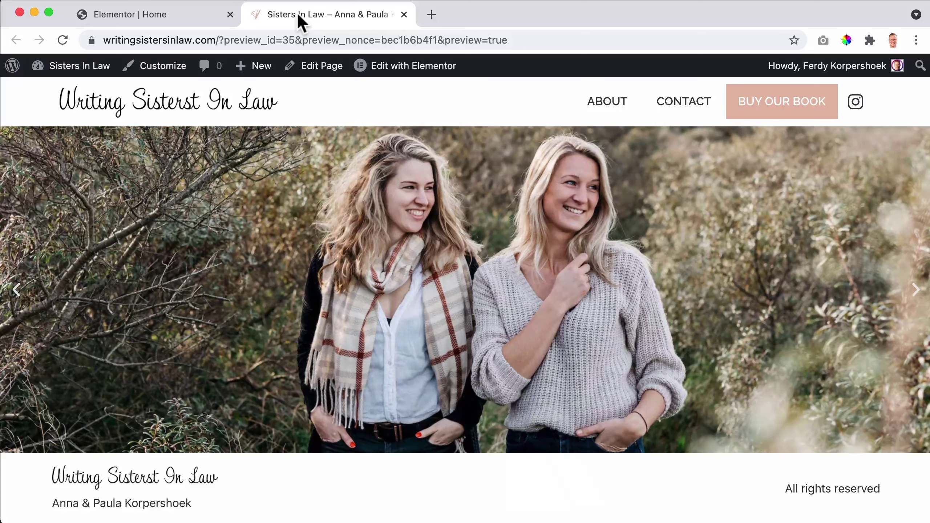
left_click(183, 17)
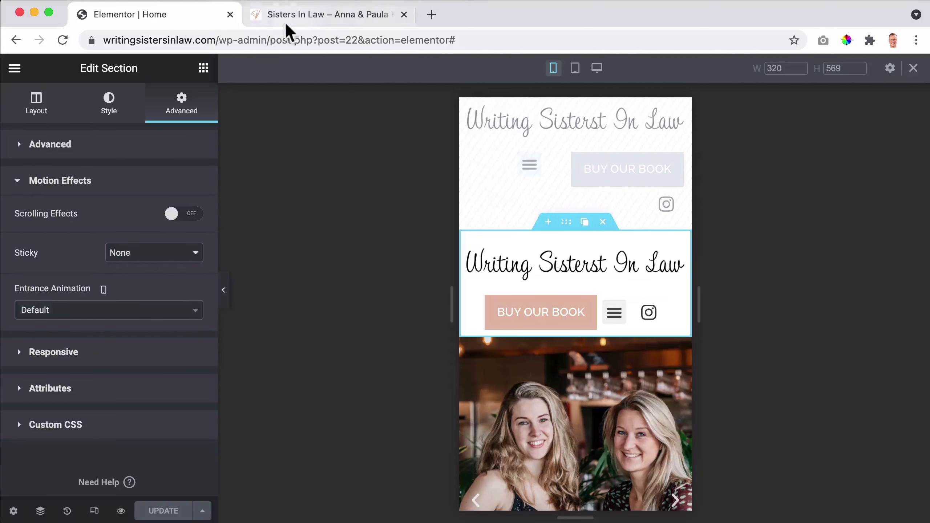
left_click(121, 511)
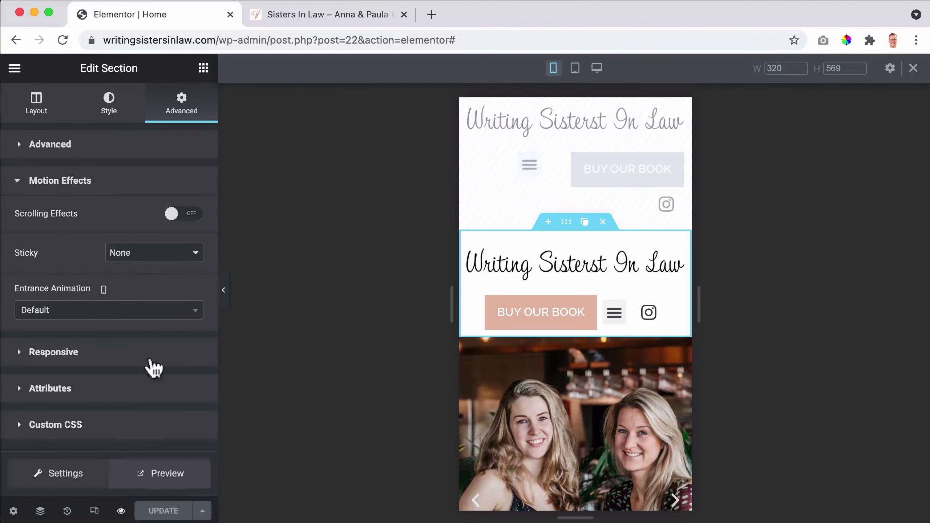
left_click(231, 14)
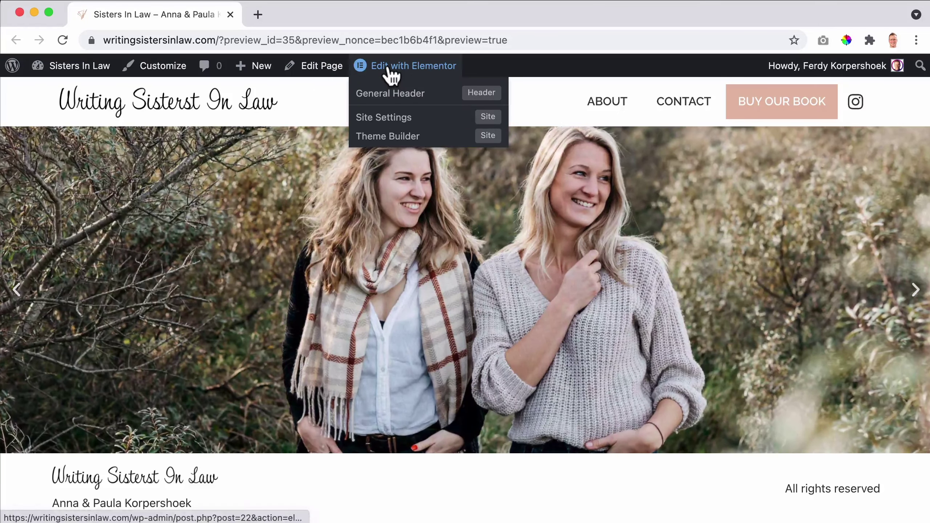
left_click(389, 69)
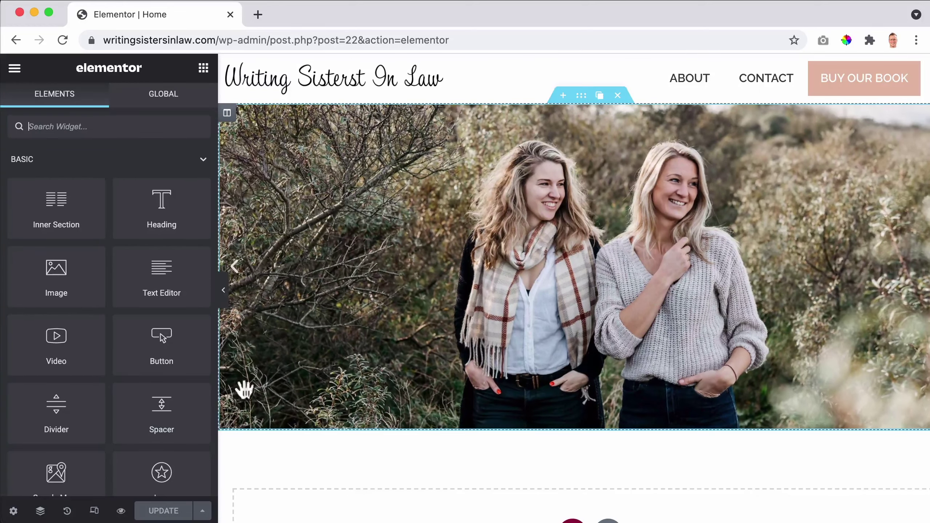
- Toggle responsive mode to mobile and back to desktop, then scroll to the empty area below the slider
left_click(95, 511)
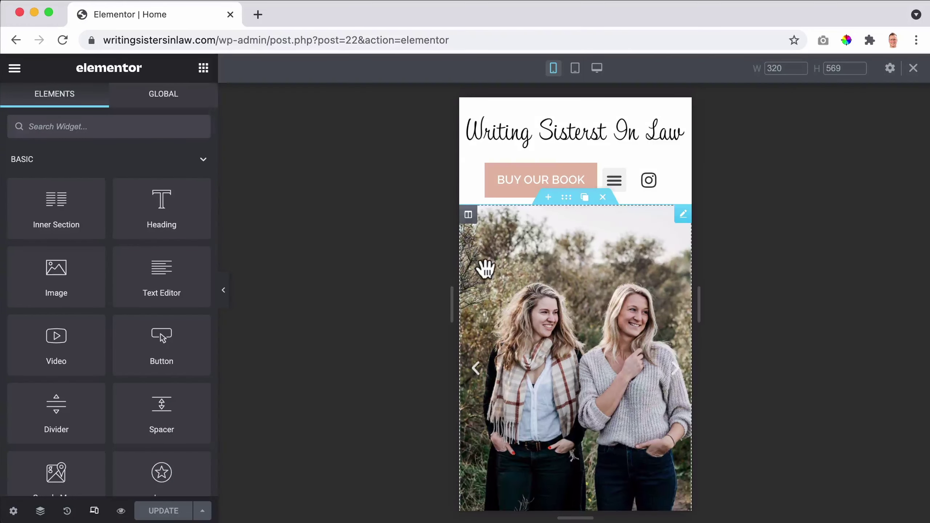
scroll(537, 253, "down", 2)
scroll(542, 252, "down", 3)
scroll(542, 251, "up", 4)
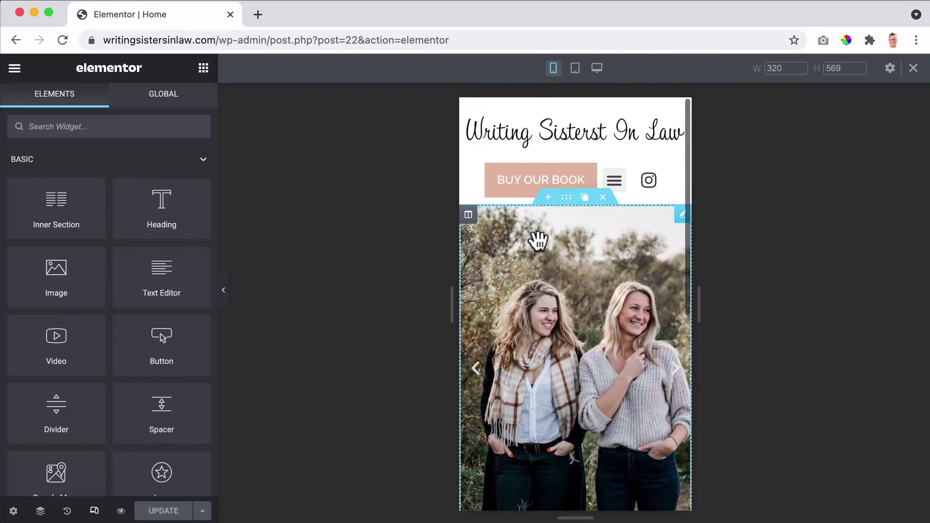
left_click(96, 511)
scroll(655, 357, "down", 5)
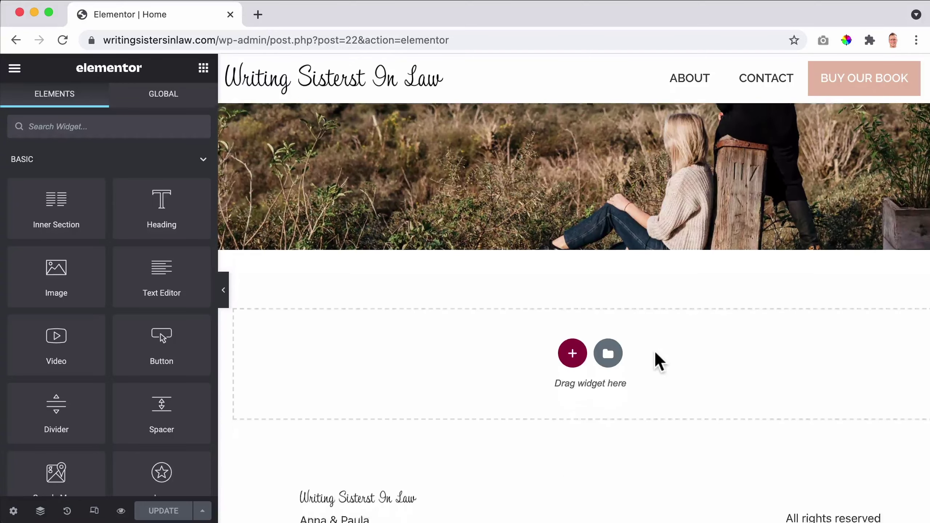
- Add a single-column section below the slider and drop a Heading widget into it
left_click(572, 329)
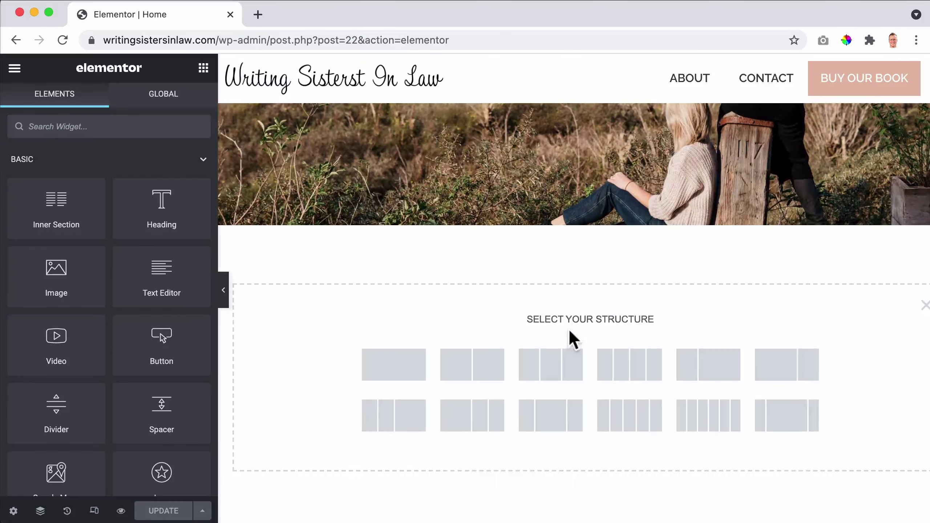
left_click(406, 373)
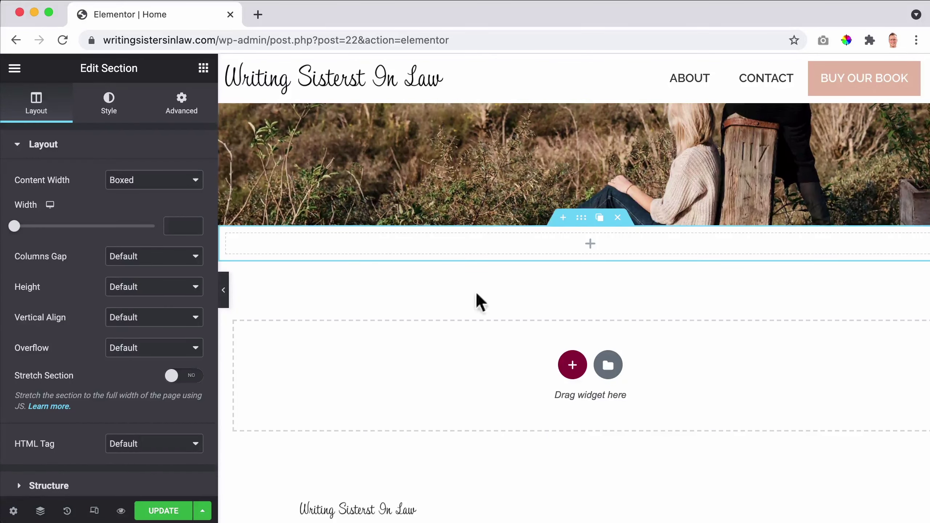
left_click(202, 71)
left_click_drag(166, 219, 361, 254)
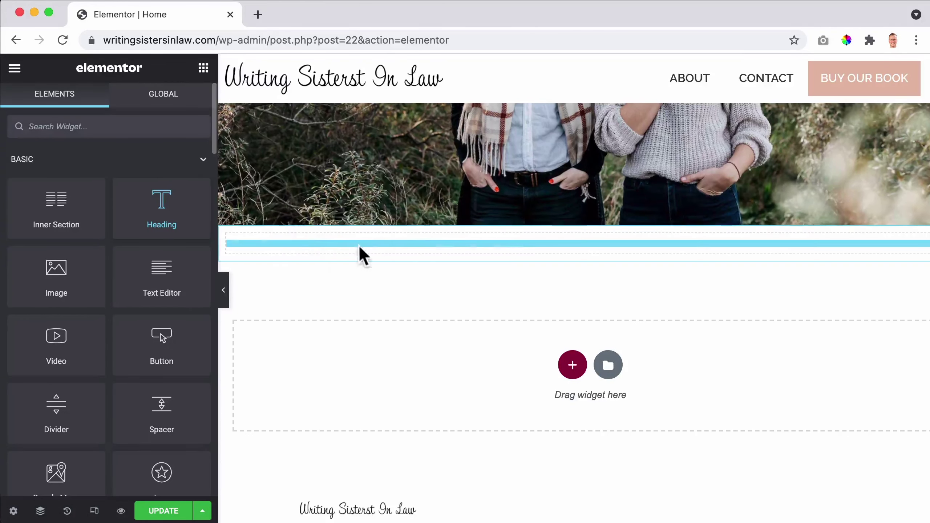
- Title the heading 'Raw and honest stories is what we love to write about', keeping it H2
left_click_drag(15, 189, 6, 188)
type("Raw and hones")
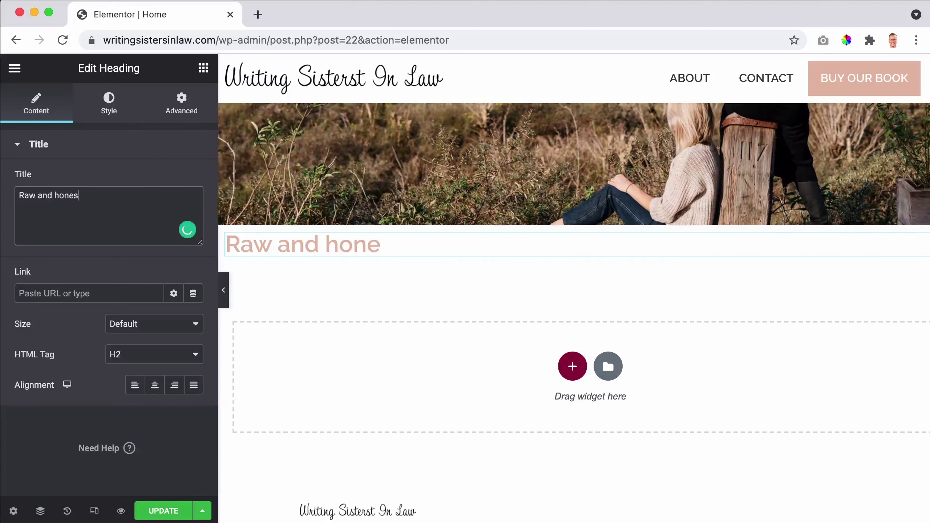
type("ot")
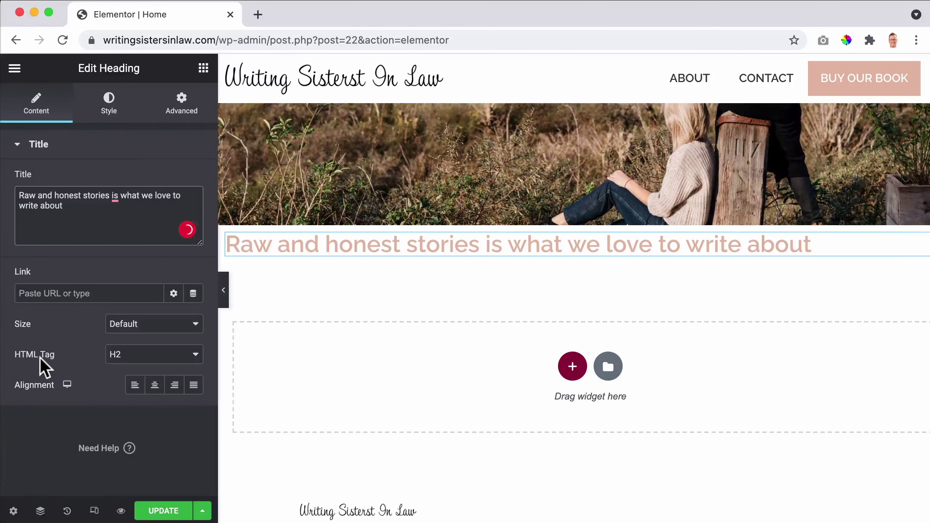
left_click(142, 358)
left_click(141, 357)
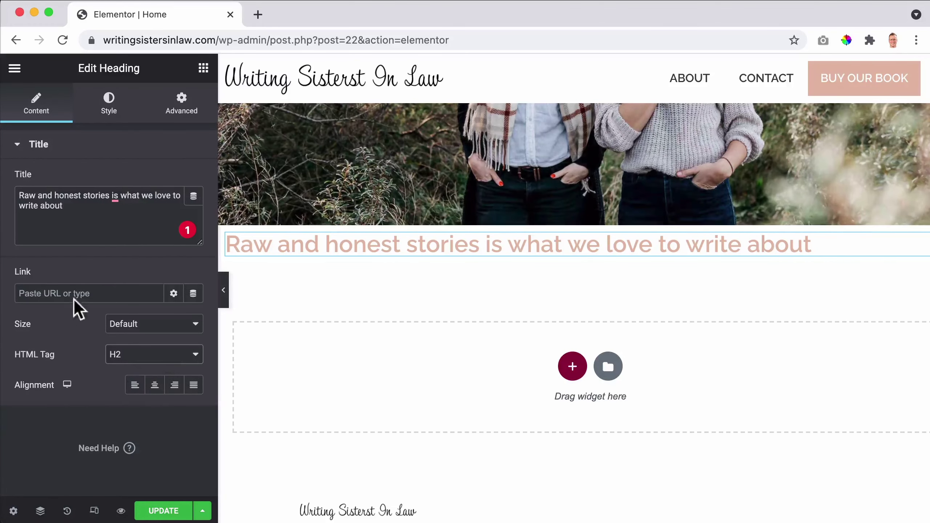
- Colour the heading dark grey with the global Secondary colour
left_click(106, 112)
left_click(173, 182)
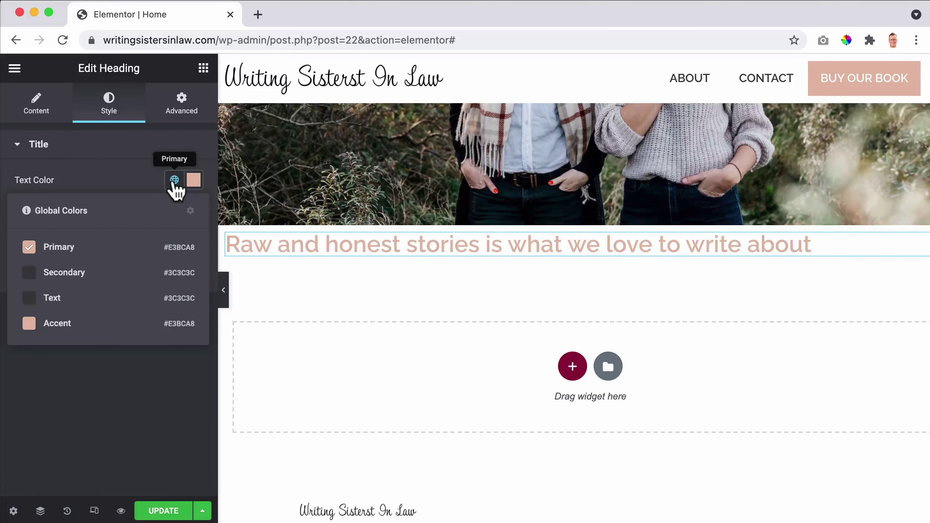
left_click(82, 273)
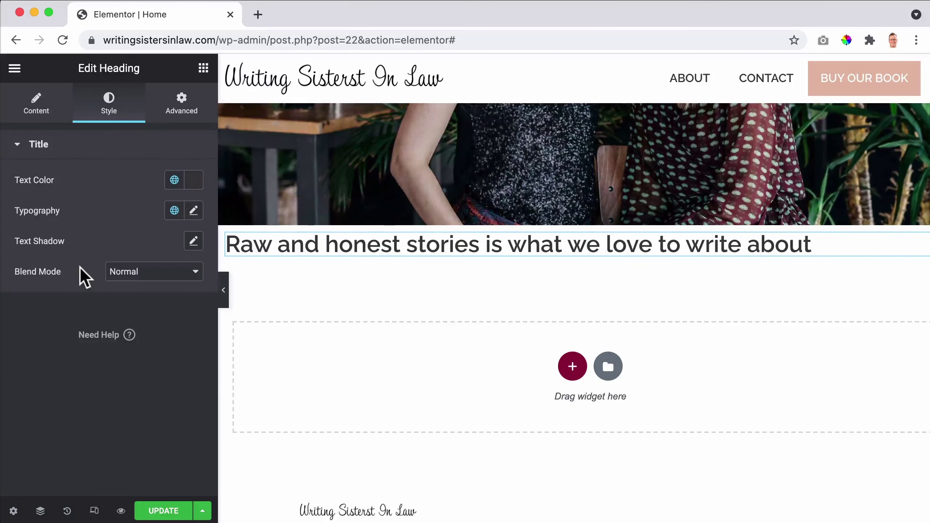
- Set the heading's typography font size to 22 px
left_click(194, 211)
left_click_drag(30, 323, 40, 326)
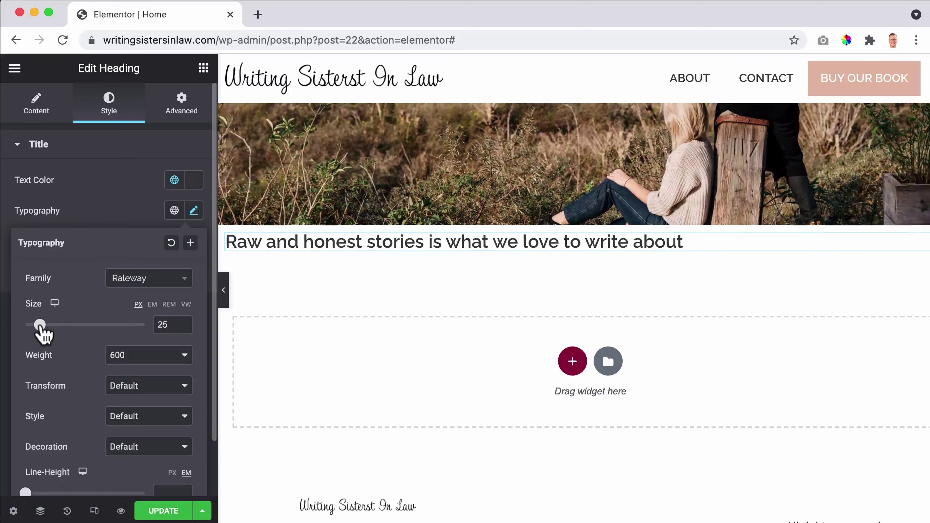
left_click(165, 323)
key("Up")
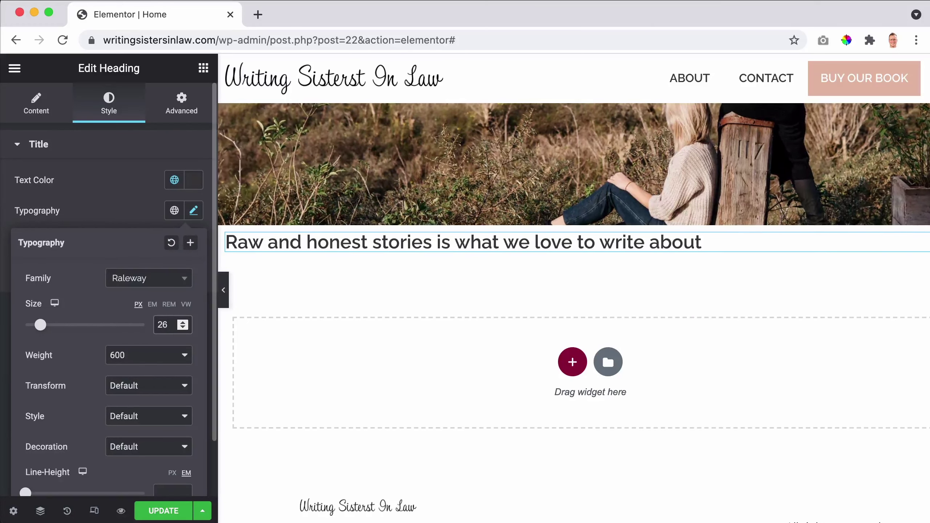
key("Down")
key("Down")
key("Down")
key("Down")
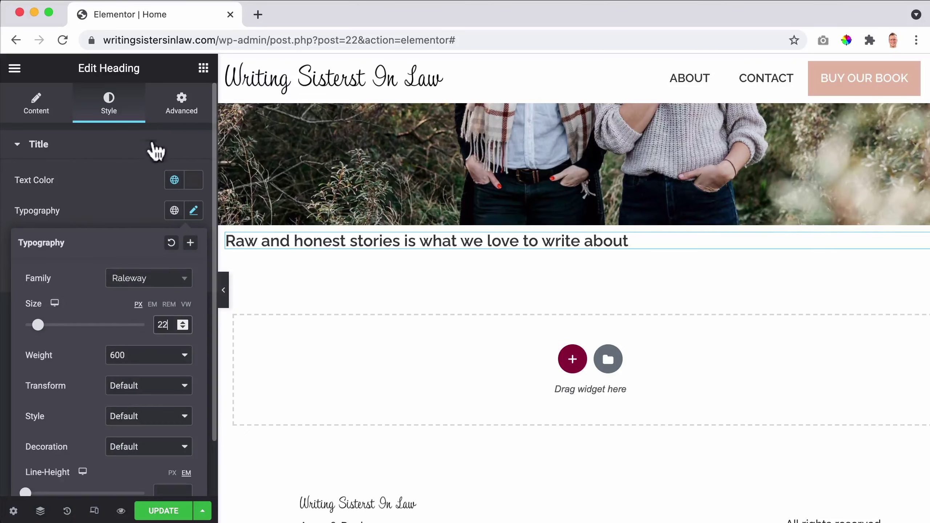
left_click(203, 70)
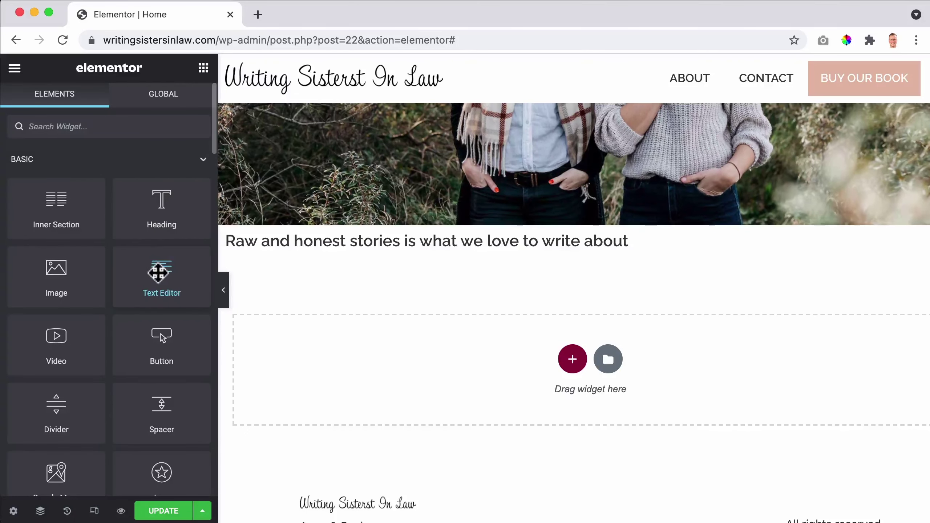
- Add a Text Editor block under the heading and box the section's width to 700
left_click_drag(158, 273, 284, 249)
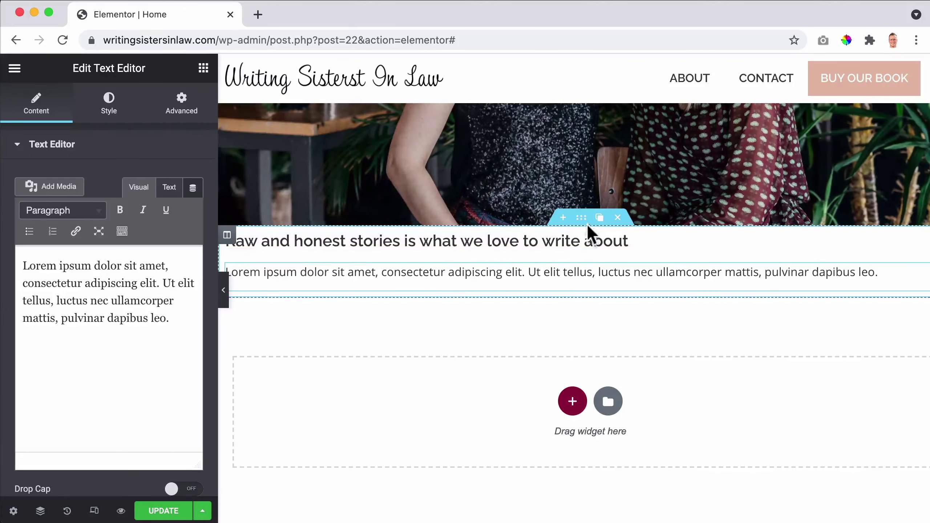
left_click(582, 220)
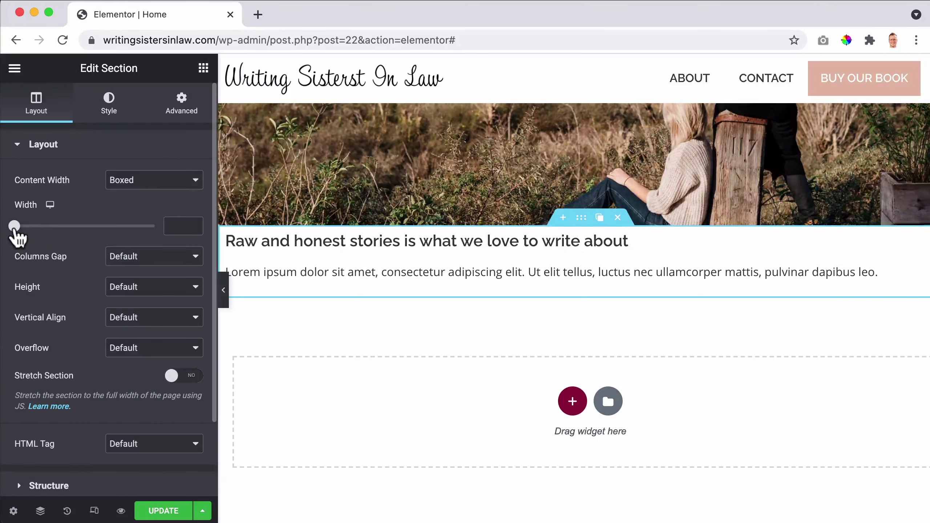
left_click_drag(16, 230, 47, 231)
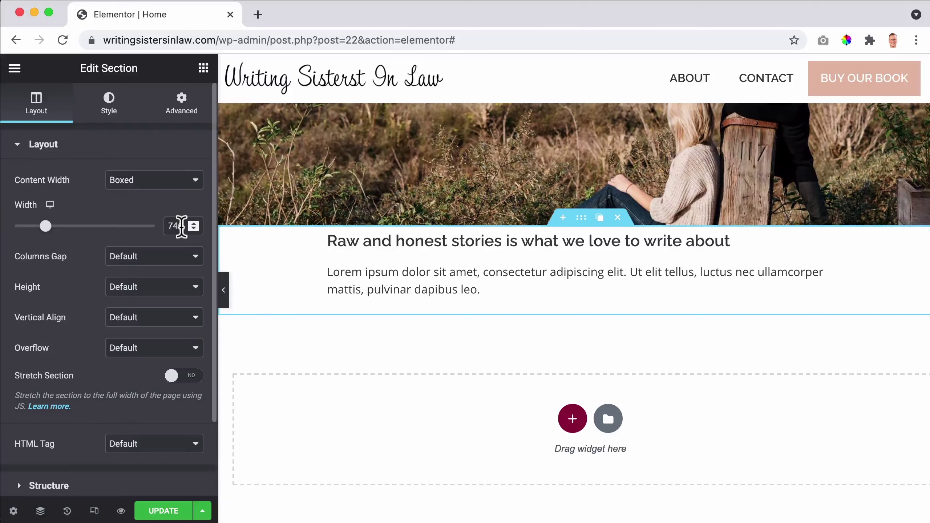
type("700")
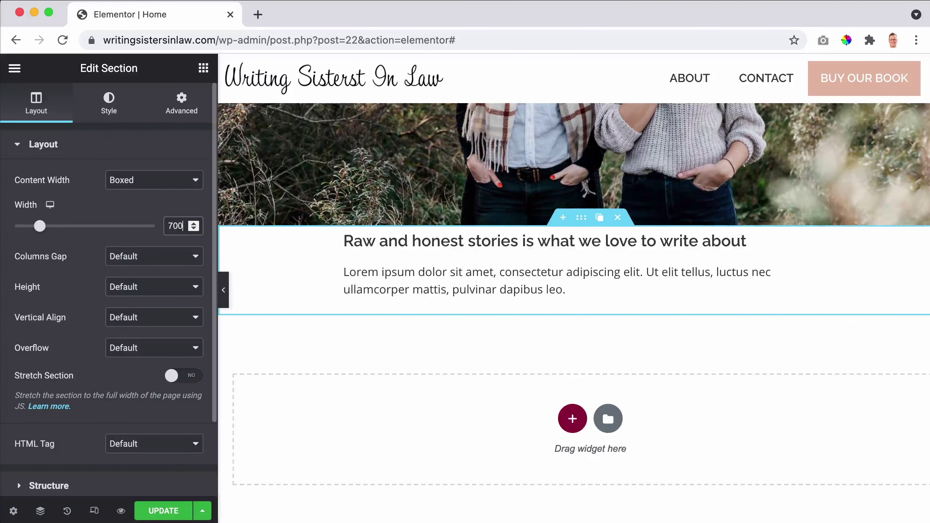
- Give the section 40 px top and bottom padding
left_click(182, 111)
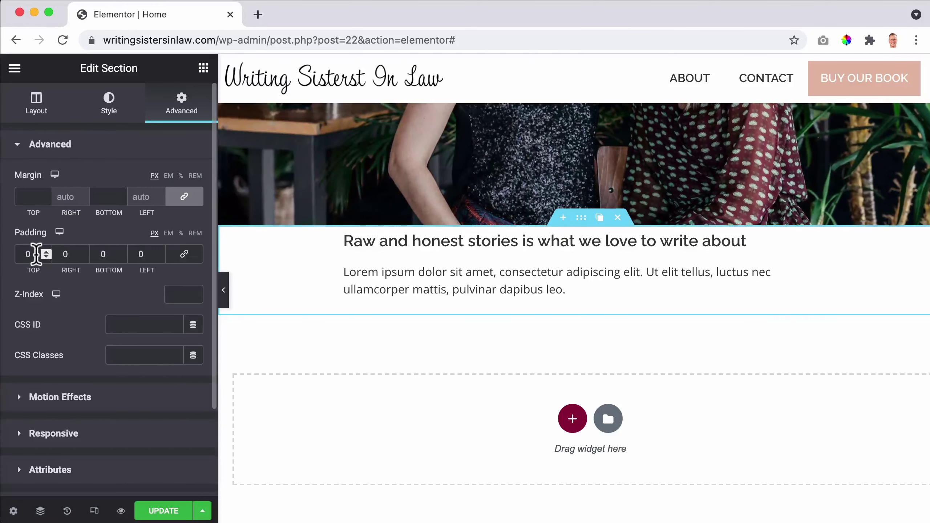
left_click(36, 254)
type("16")
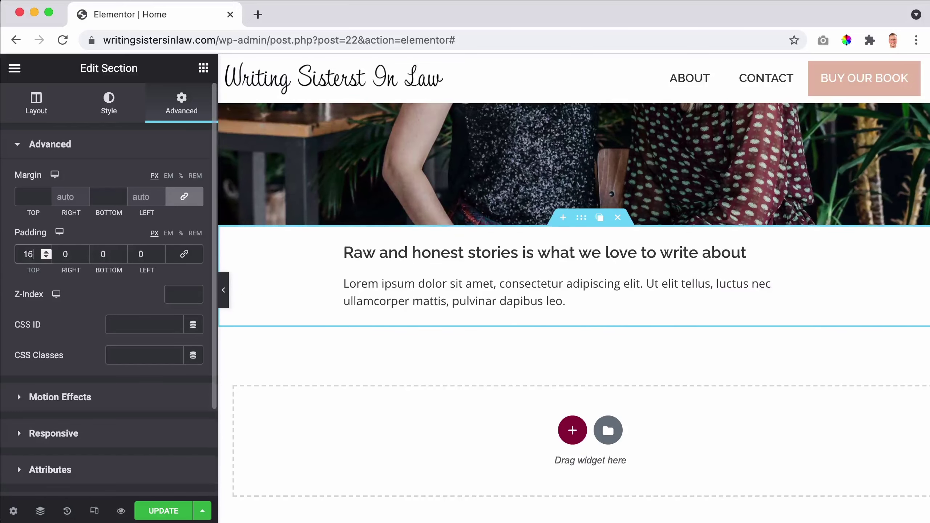
key("Up")
key("Up")
key("Up")
key("Up")
key("Up")
key("Up")
key("Up")
key("Up")
key("Up")
key("Up")
key("Up")
key("Up")
key("Up")
key("Up")
key("Up")
key("Up")
key("Up")
key("Up")
key("Up")
key("Up")
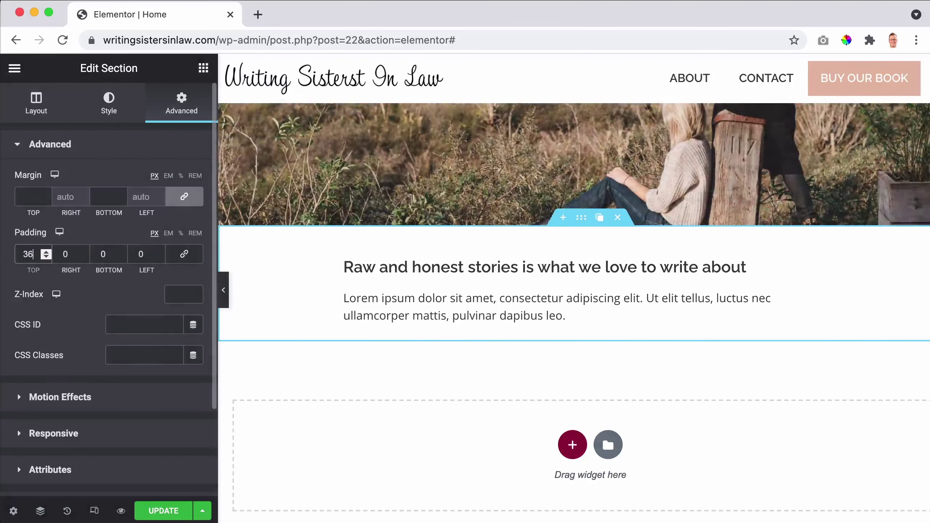
key("Up")
key("Up")
key("Up")
key("Up")
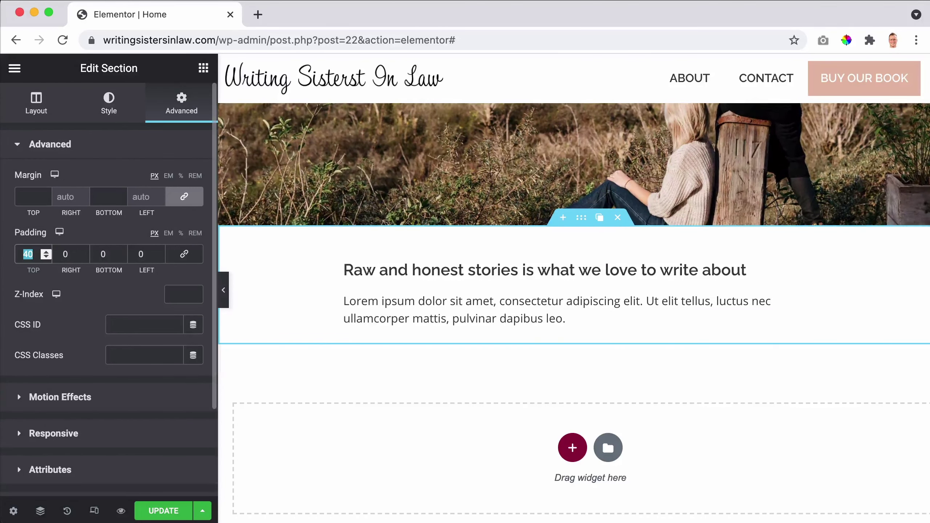
type("40")
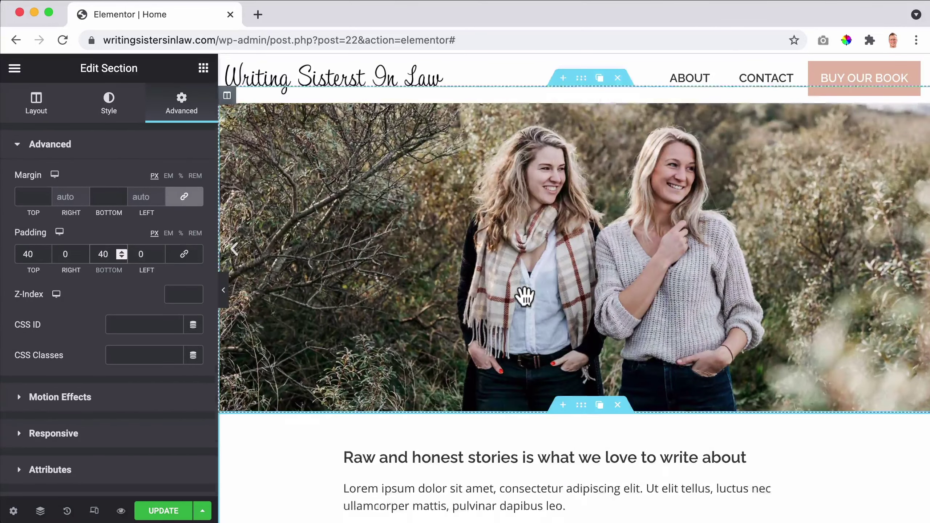
scroll(525, 296, "down", 5)
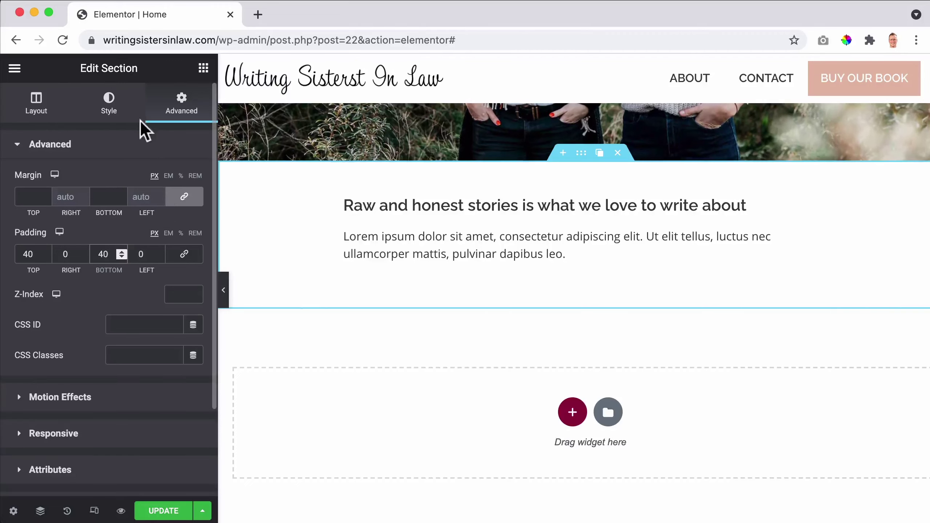
- Replace the Lorem ipsum placeholder with the three prepared paragraphs and update the page
left_click(483, 246)
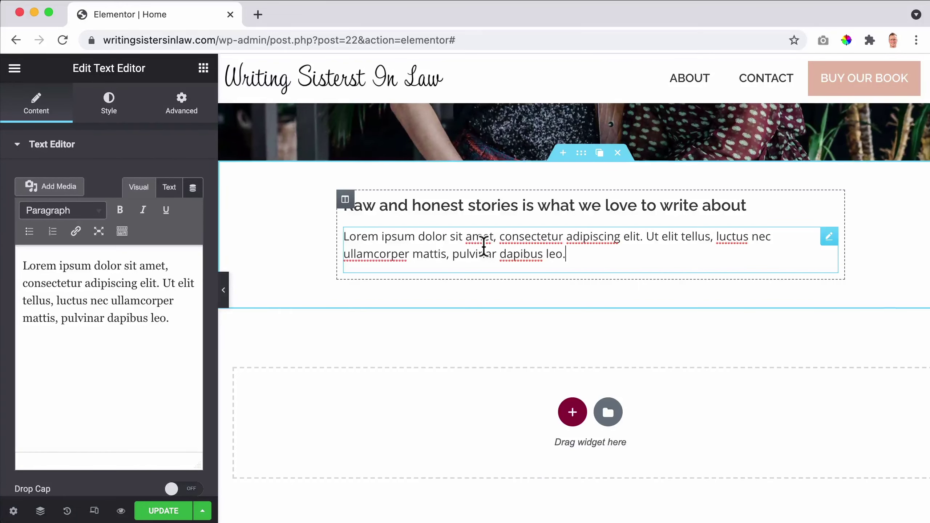
left_click(99, 364)
key("ctrl+a")
type("Not because we love to spread around about the things in life that we can feel ashamed about, but because we know that there is always someone who needs to hear that they are not the only one that suffers from certain things in life. We love to tell you the truth, but don't identify ourselves with the bad things we endured in our lives. We are not victims, but victors. En that same truth applies to you. We hope to help you to recognize things by writing blog posts and our book so you know you are not alone and you can open up to someone about the things you are dealing with. Our desire is to talk about the things we usually do not talk about. Because nothing gives you more loneliness than walking alone with dark hidden secrets you drag along with you.")
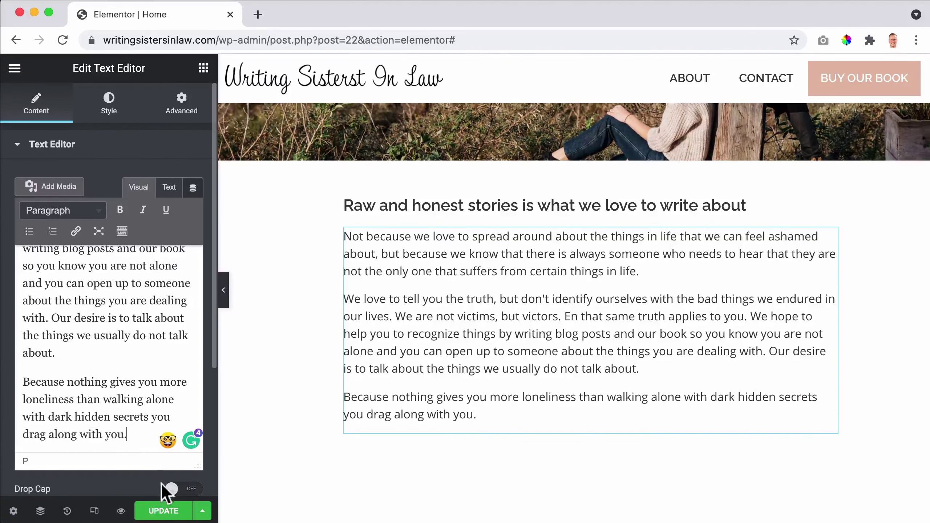
left_click(154, 510)
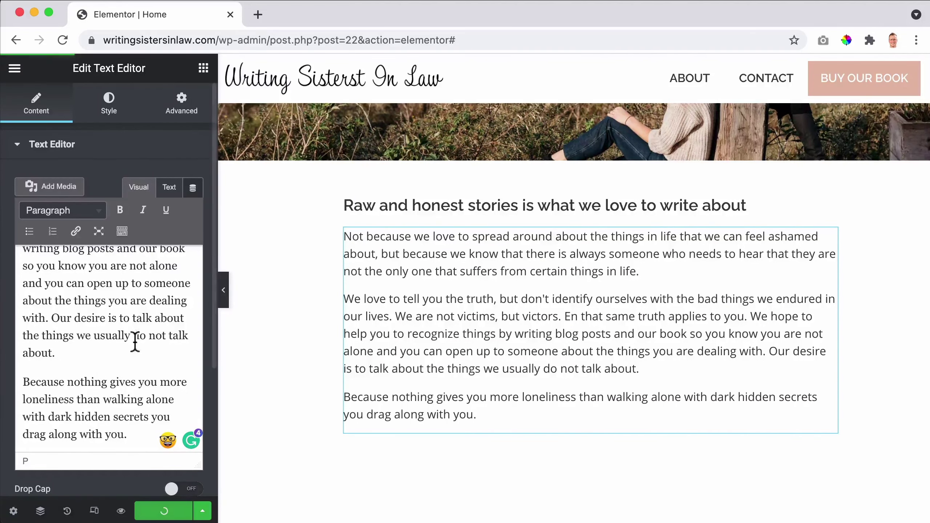
- Apply Grammarly's fixes: drop two commas, rephrase to 'We desire', add a comma before 'so'
left_click(191, 441)
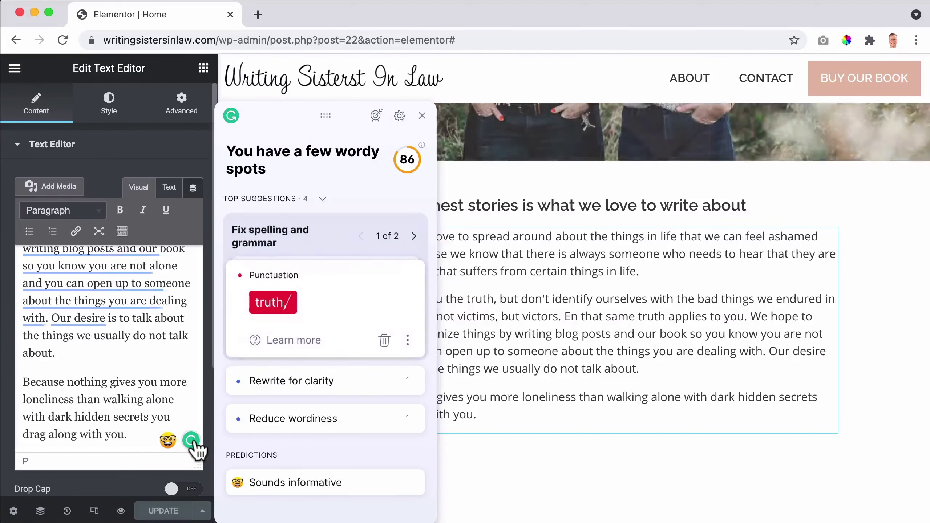
left_click(276, 305)
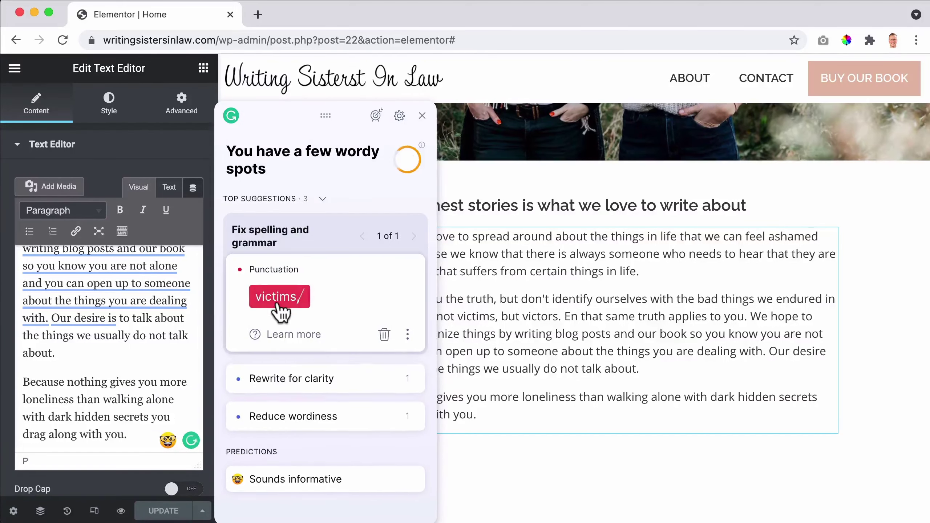
left_click(280, 308)
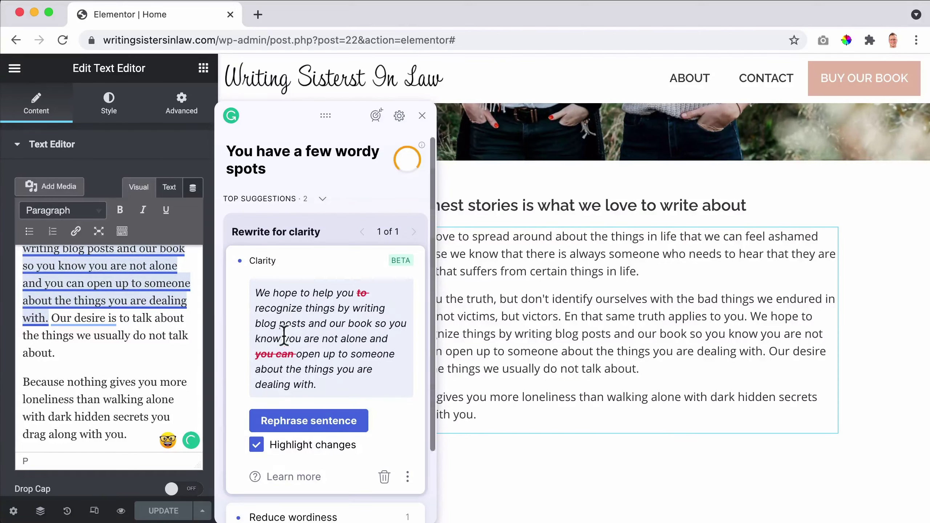
left_click(306, 426)
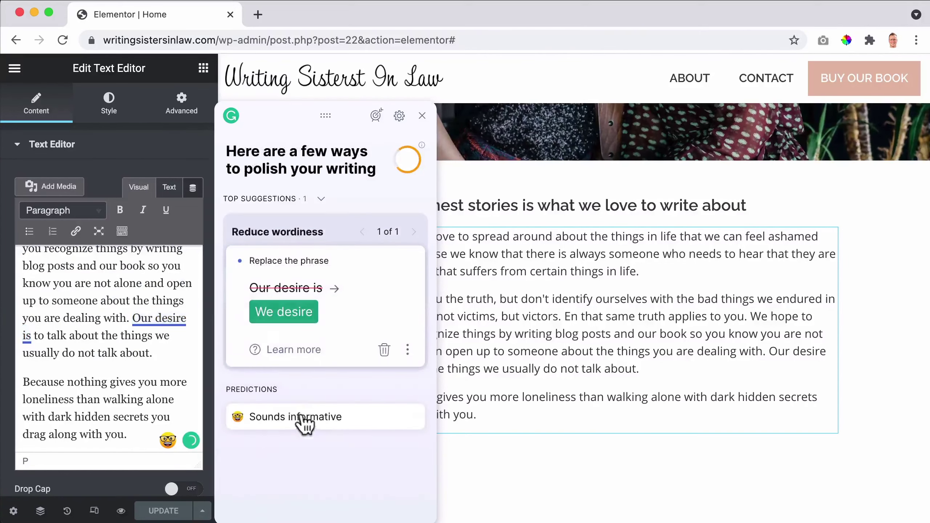
left_click(281, 348)
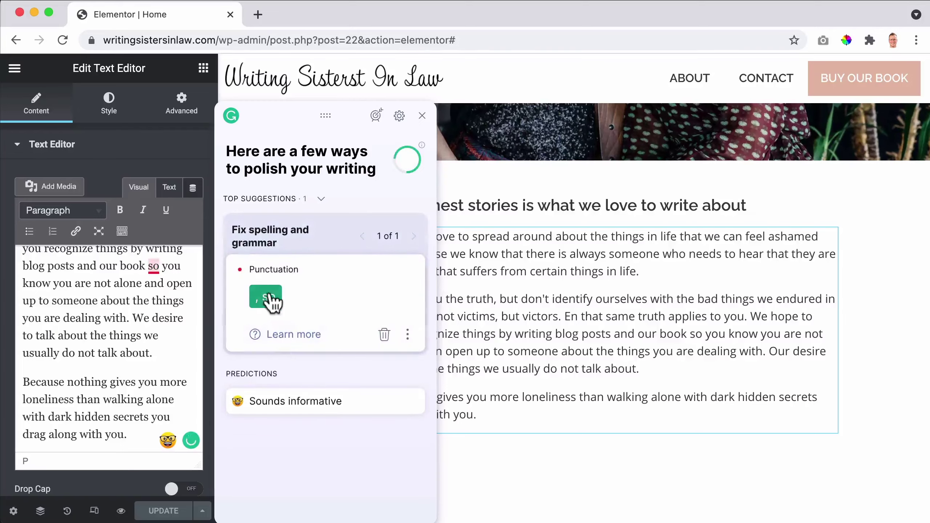
left_click(271, 291)
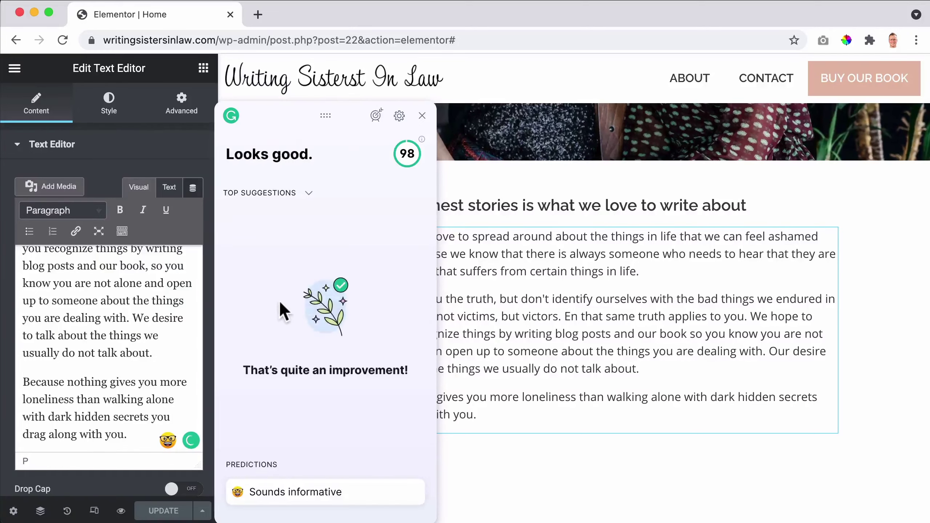
left_click(422, 116)
scroll(130, 293, "up", 10)
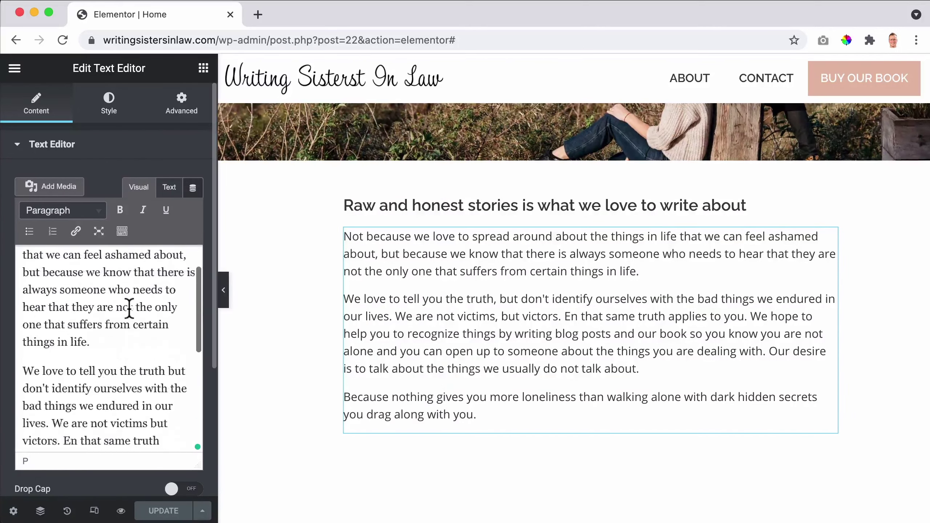
scroll(130, 308, "down", 2)
scroll(129, 309, "down", 5)
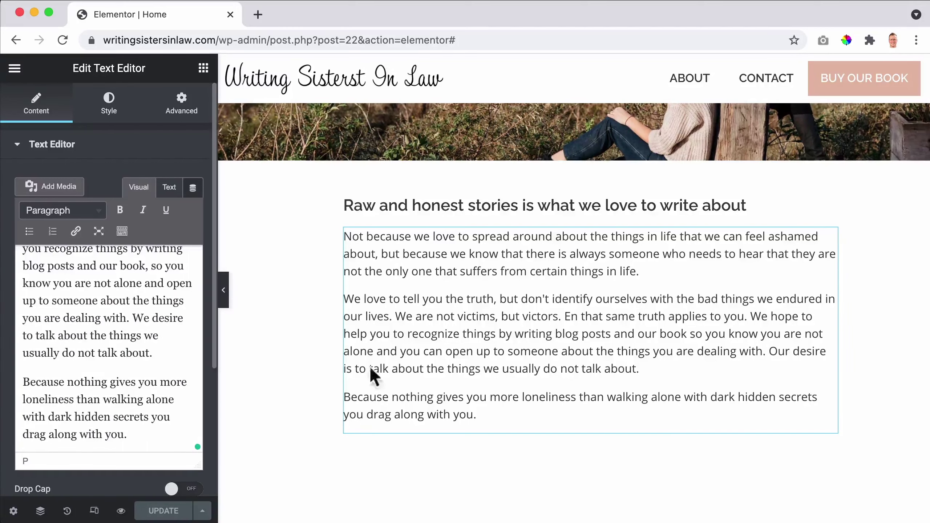
left_click(258, 16)
type("y")
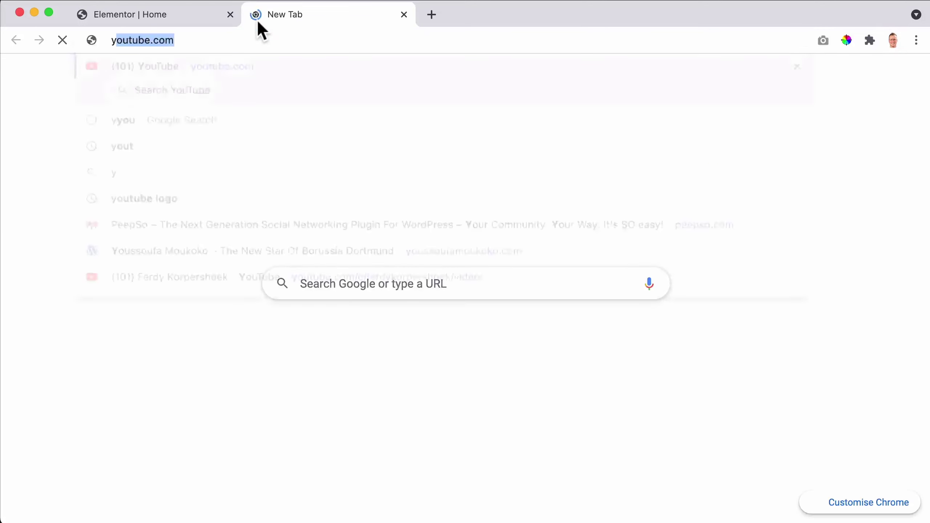
key("BackSpace")
type("out")
key("Return")
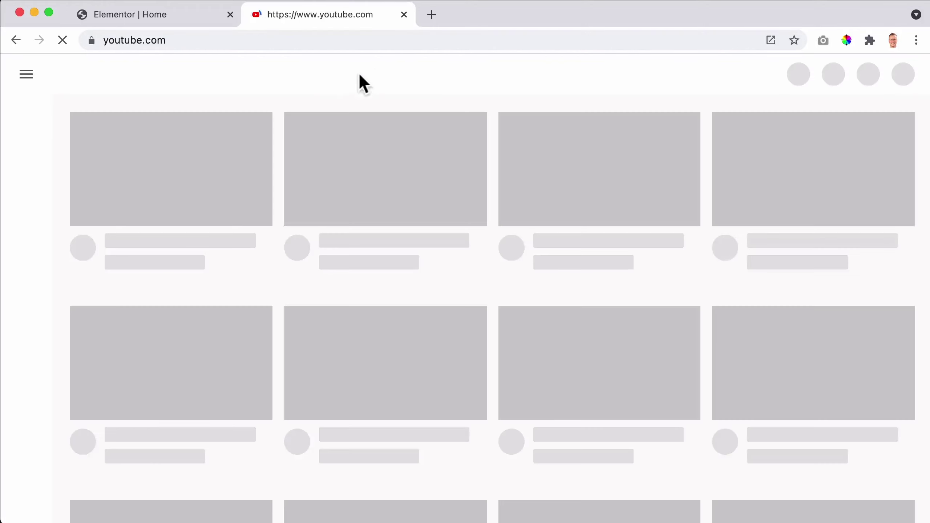
type("gra")
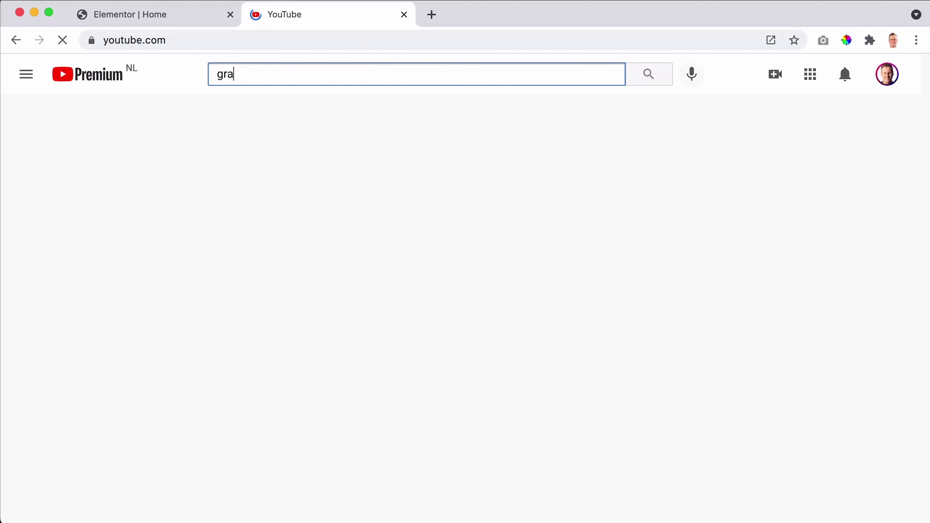
type("mmarly tu")
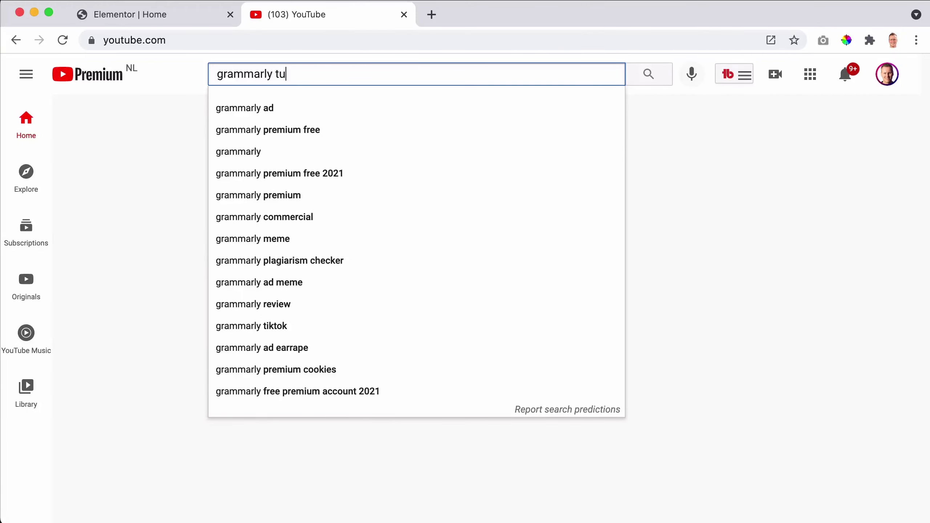
type("torial")
key("Return")
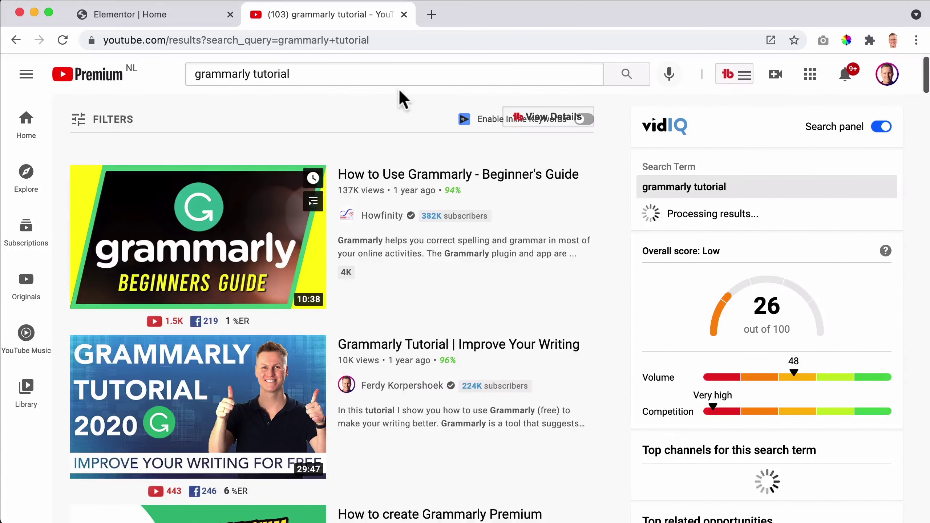
left_click(404, 15)
- Unlink the heading's margins and set its bottom margin to -15 px
scroll(487, 362, "up", 3)
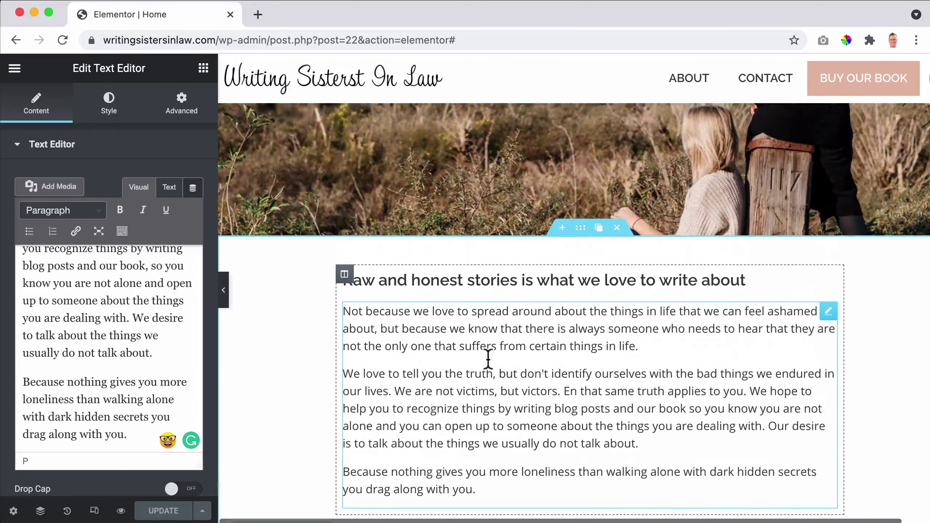
left_click(651, 280)
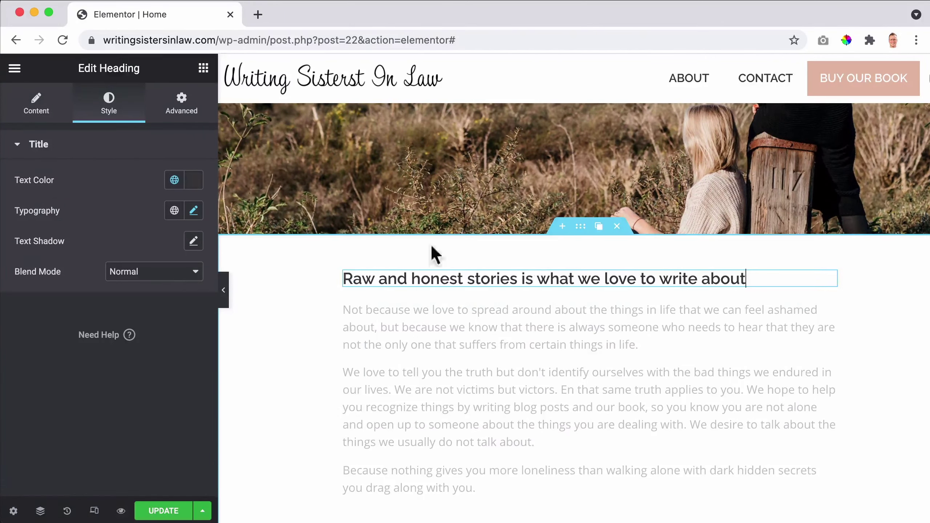
left_click(182, 104)
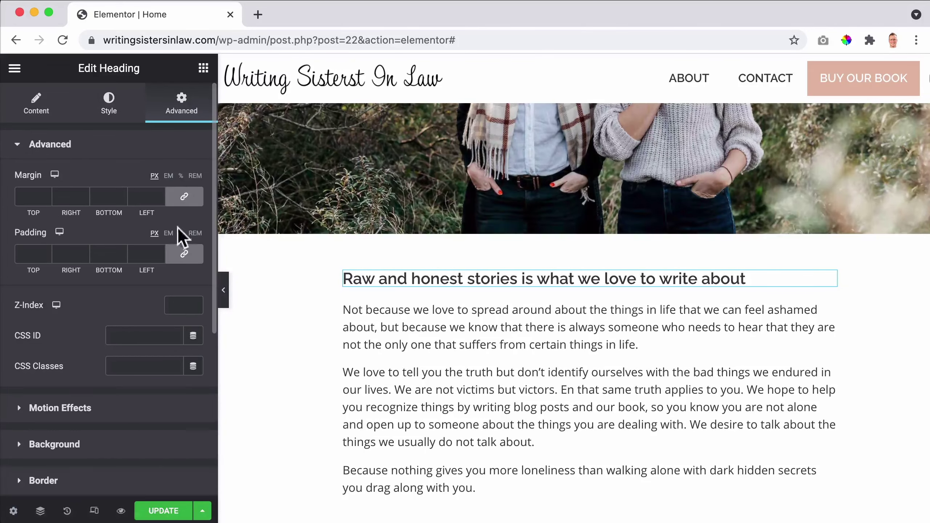
left_click(183, 256)
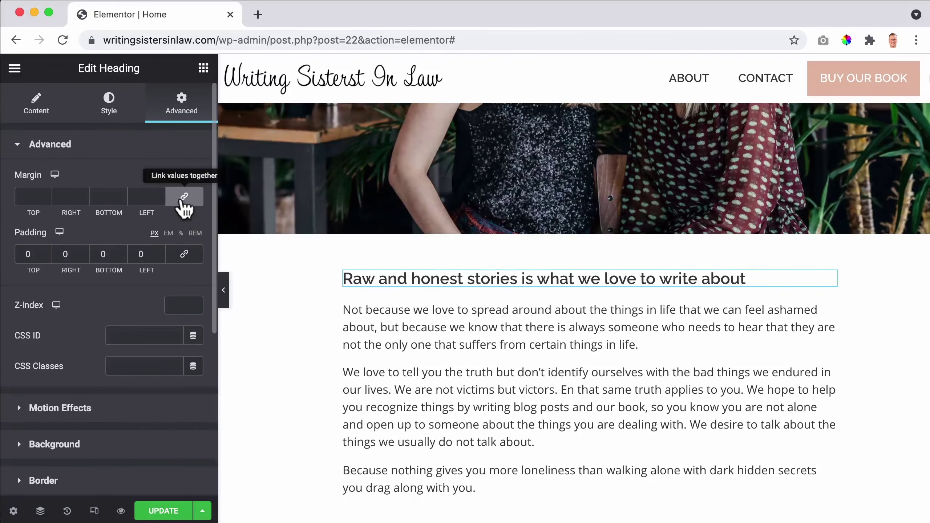
left_click(184, 197)
key("BackSpace")
type("14")
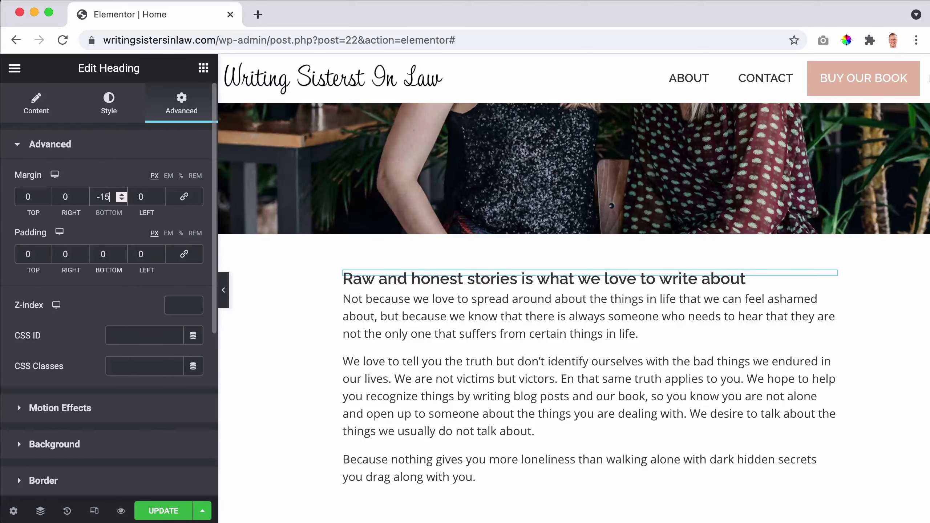
key("Down")
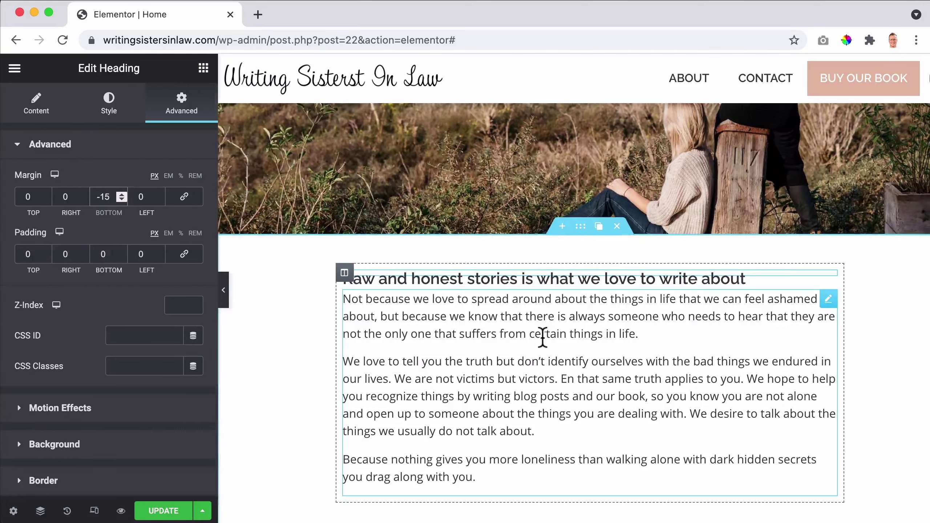
scroll(520, 340, "down", 6)
scroll(282, 257, "up", 11)
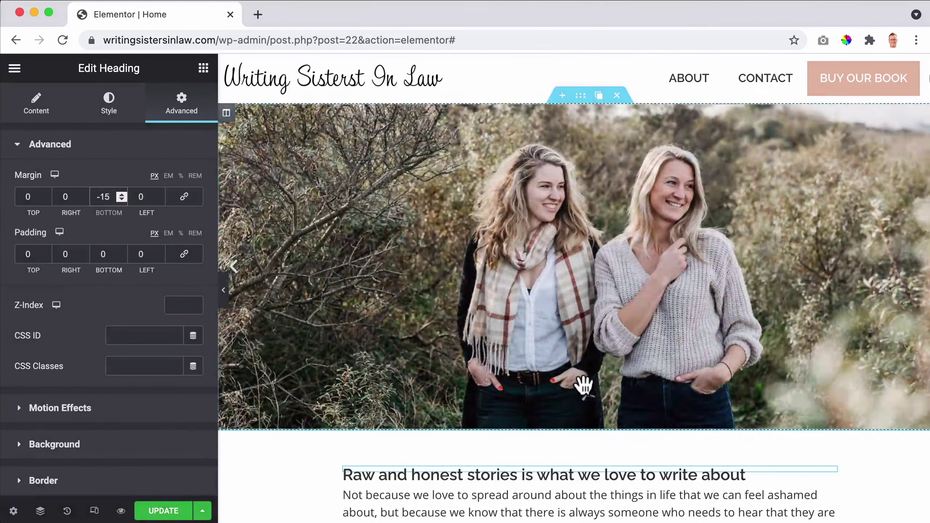
scroll(584, 380, "down", 8)
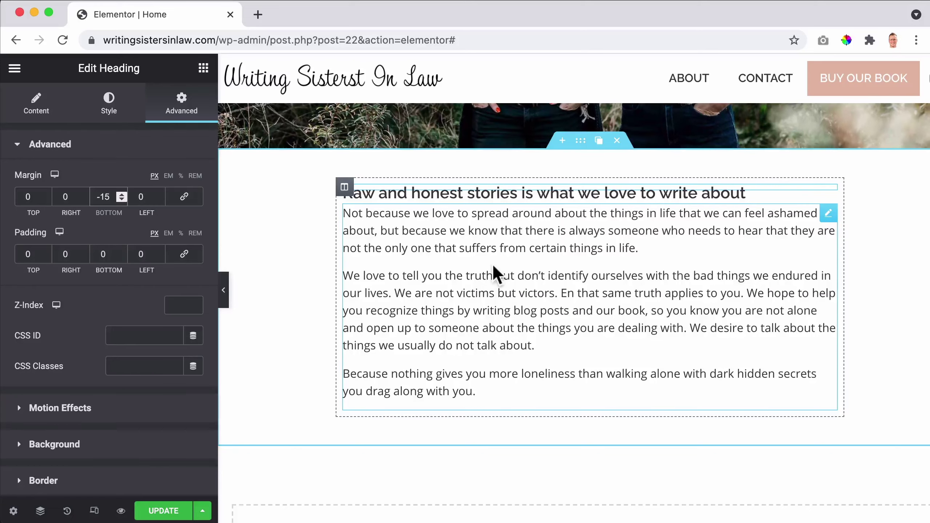
- Set the text section's top and bottom padding to 50 px
left_click(580, 141)
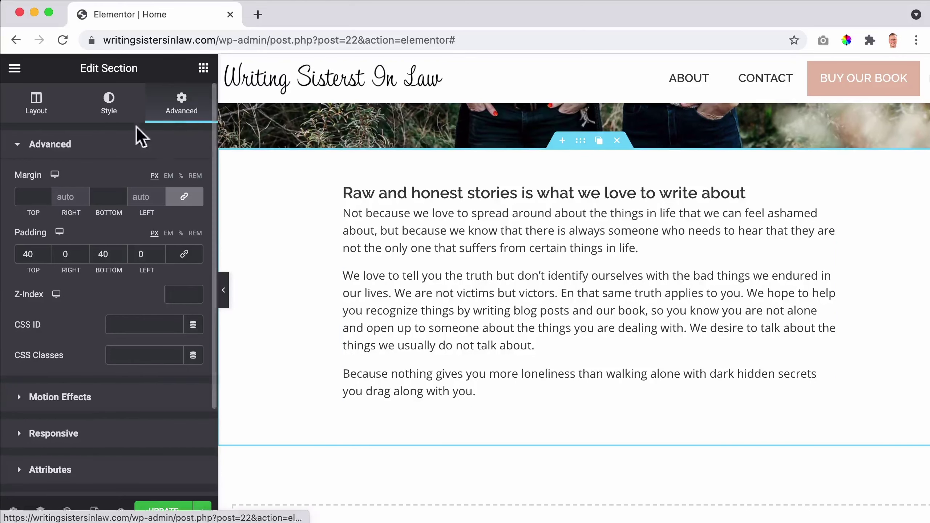
type("50")
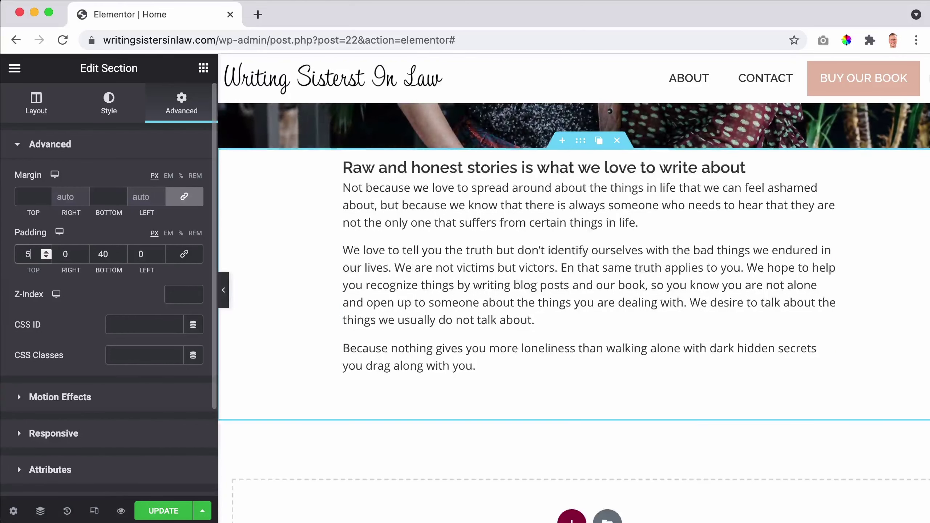
key("Tab")
key("Tab")
type("50")
key("Tab")
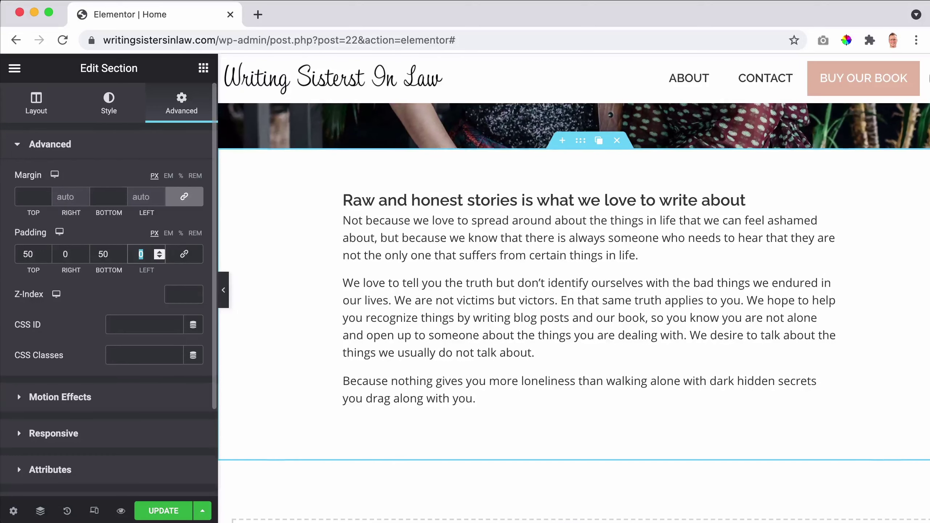
scroll(479, 300, "down", 2)
scroll(494, 301, "down", 4)
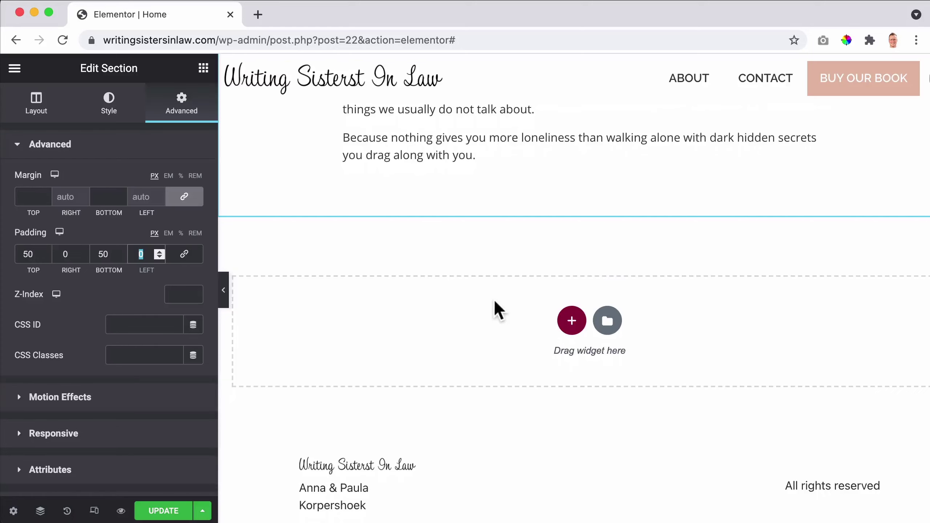
- Add a one-column section below the text with the two-women photo as a Classic background
left_click(573, 329)
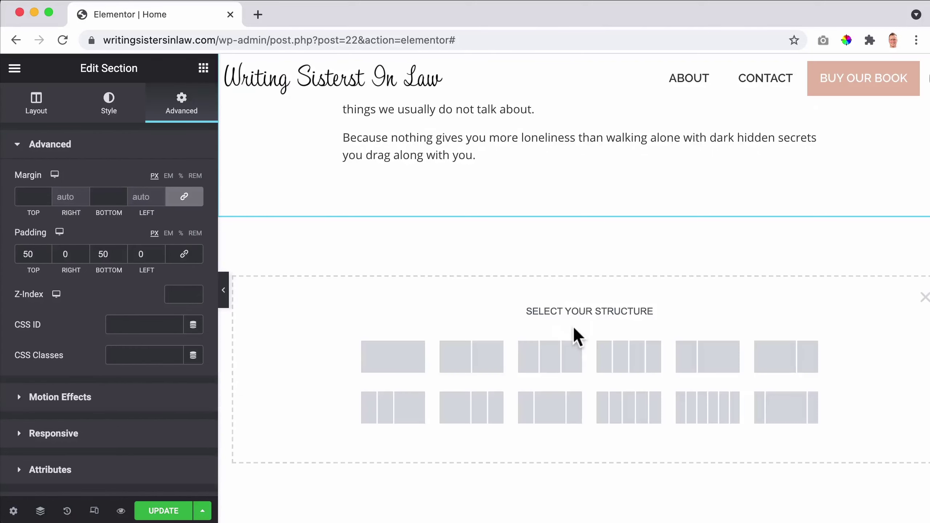
left_click(407, 361)
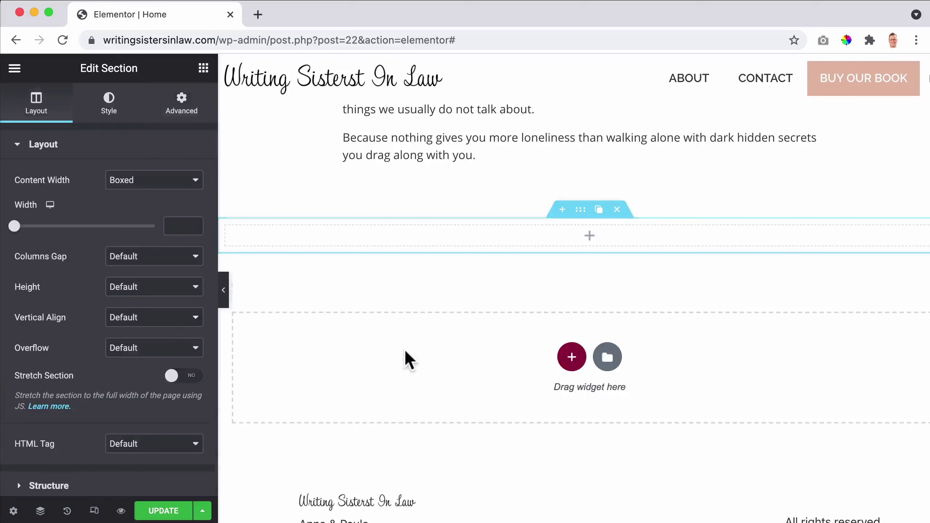
left_click(110, 110)
left_click(132, 212)
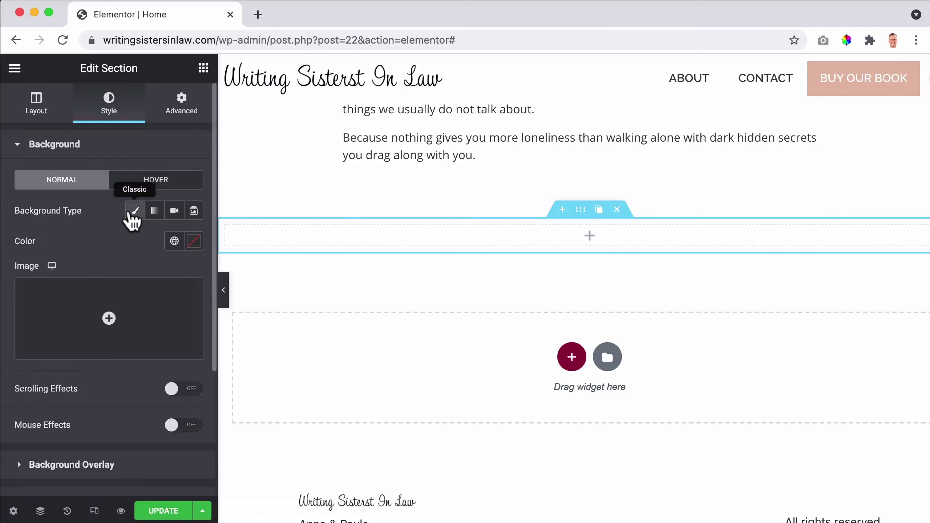
left_click(75, 302)
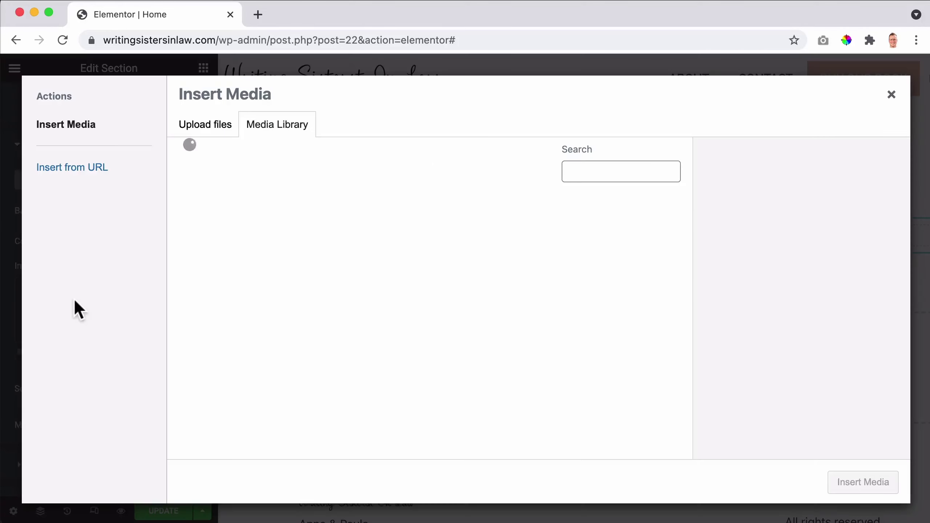
left_click(433, 350)
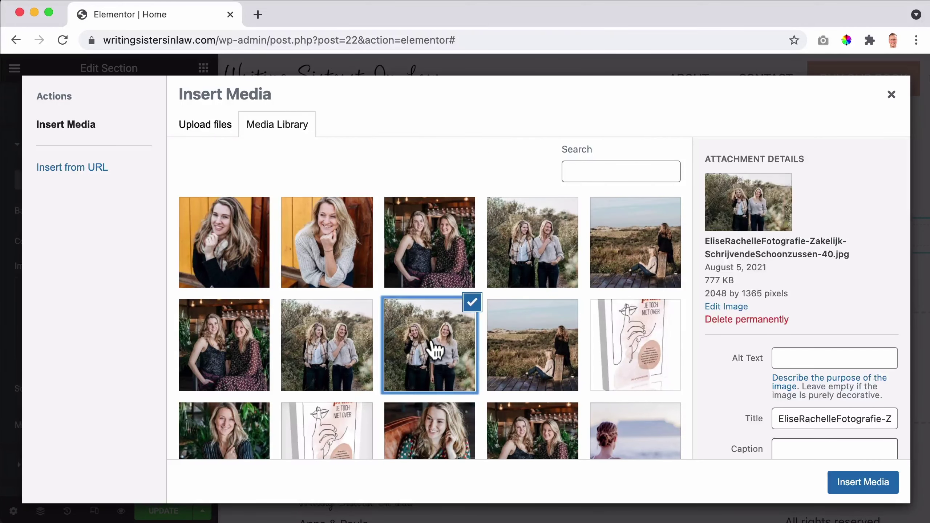
left_click(849, 482)
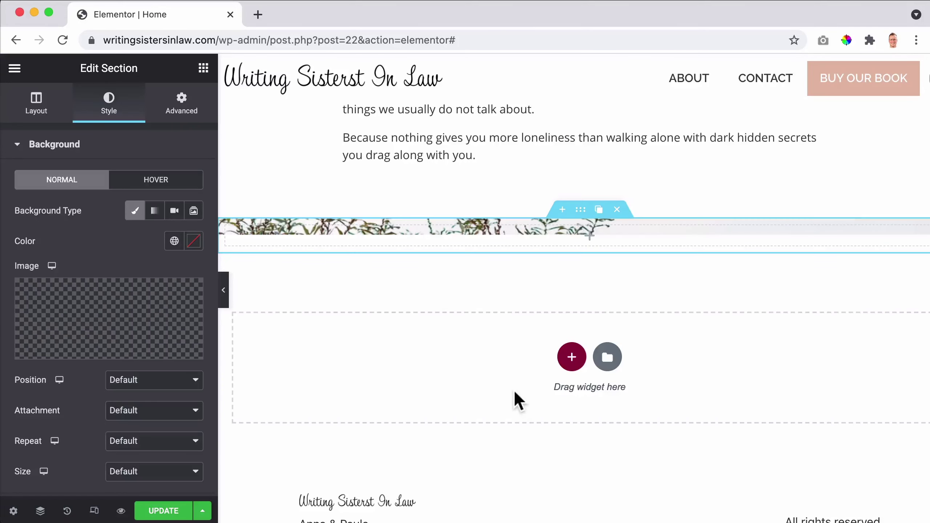
- Give the section a 400 px minimum height and set the background size to Cover
left_click(36, 107)
left_click(134, 288)
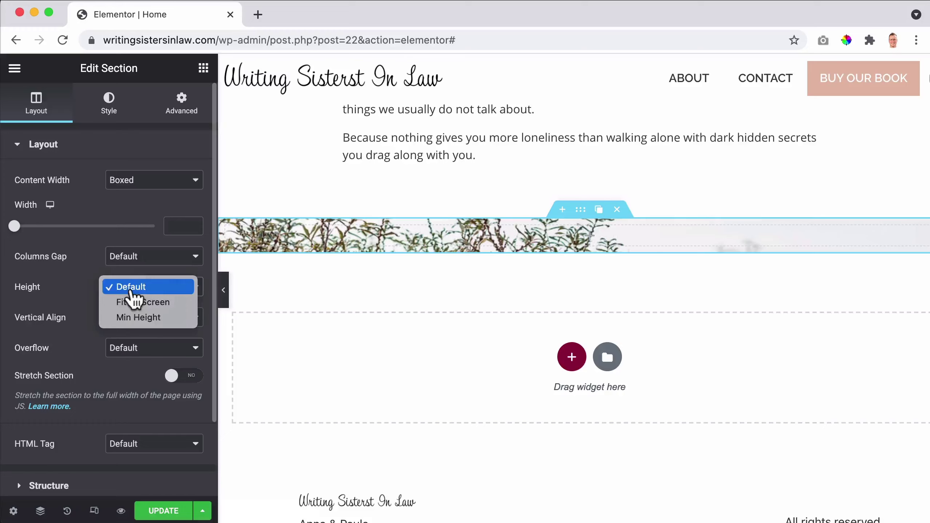
left_click(134, 315)
scroll(613, 296, "down", 3)
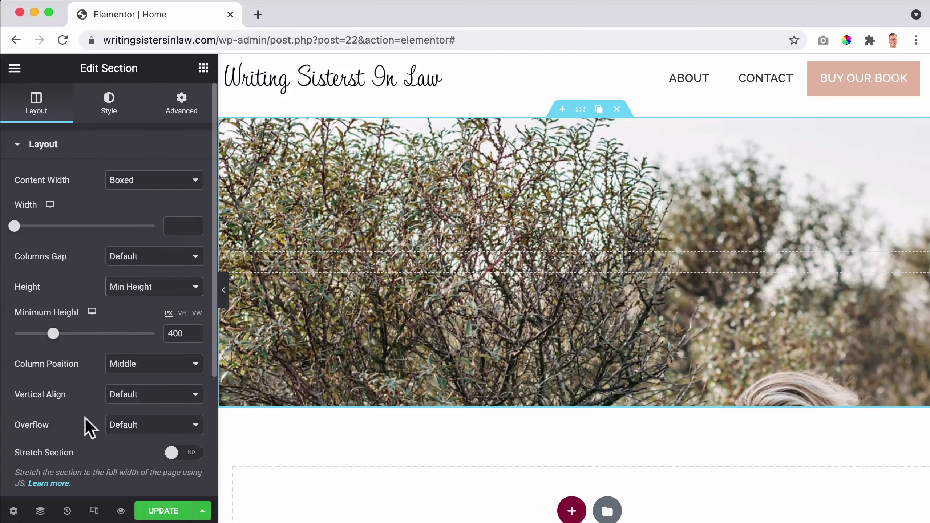
left_click(109, 102)
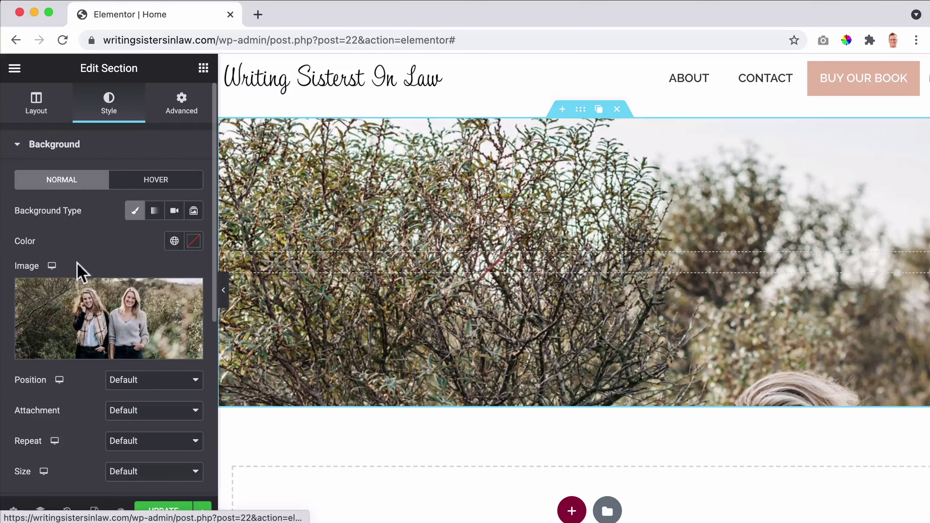
scroll(55, 330, "down", 1)
left_click(129, 345)
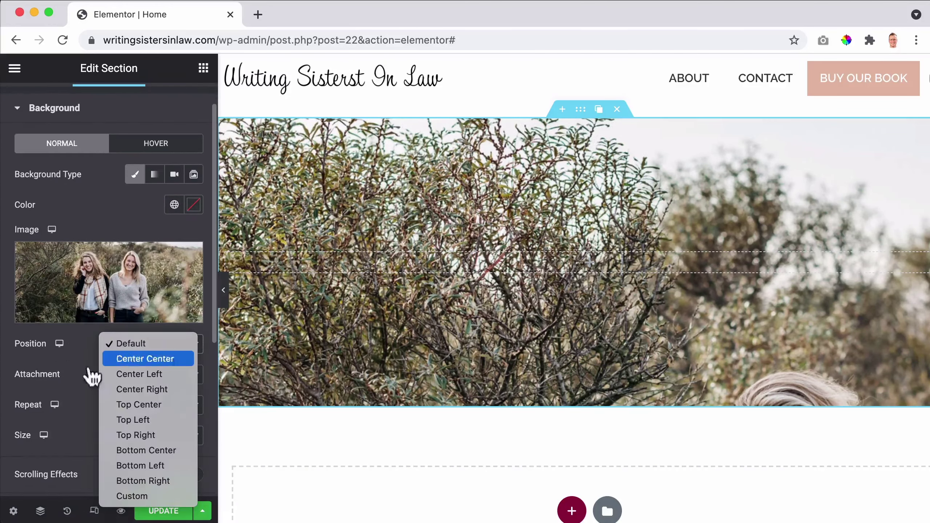
left_click(50, 378)
left_click(141, 436)
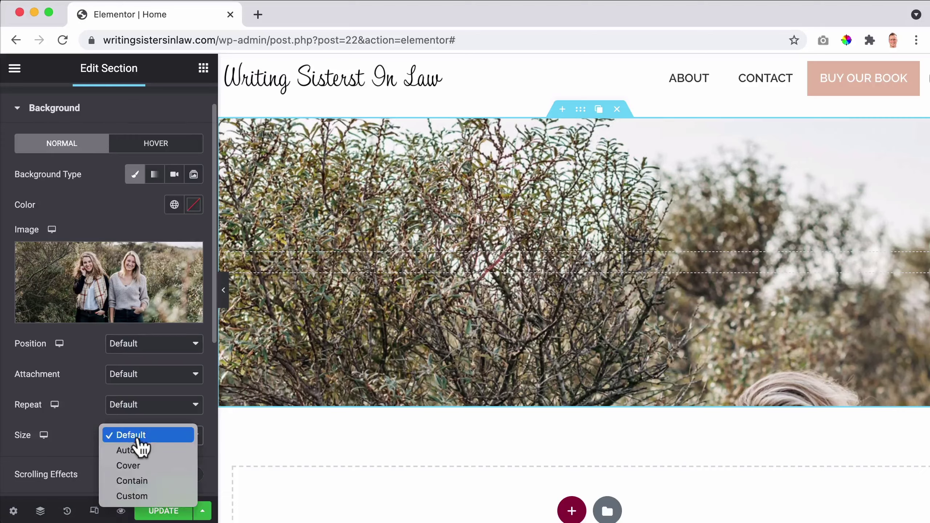
left_click(139, 465)
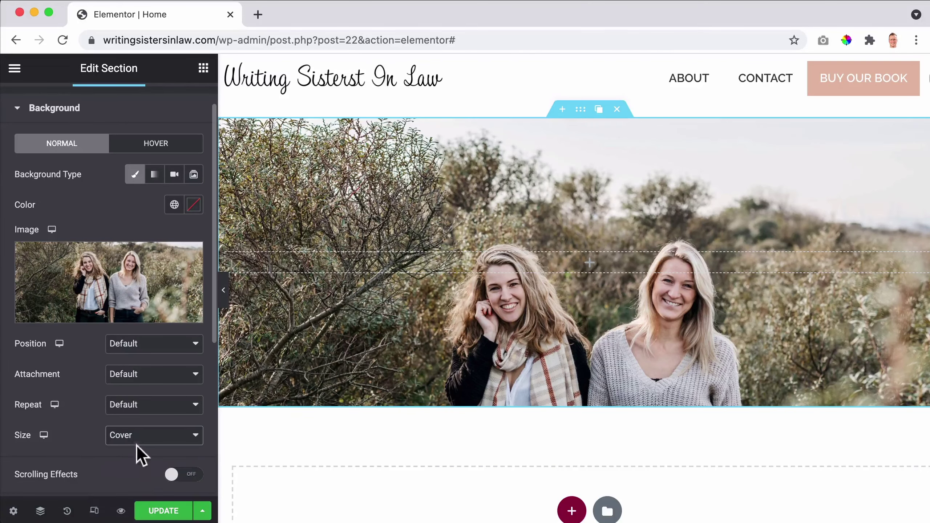
scroll(79, 216, "up", 1)
- Add a classic background overlay to the photo, tinted with the global Primary pink
left_click(62, 138)
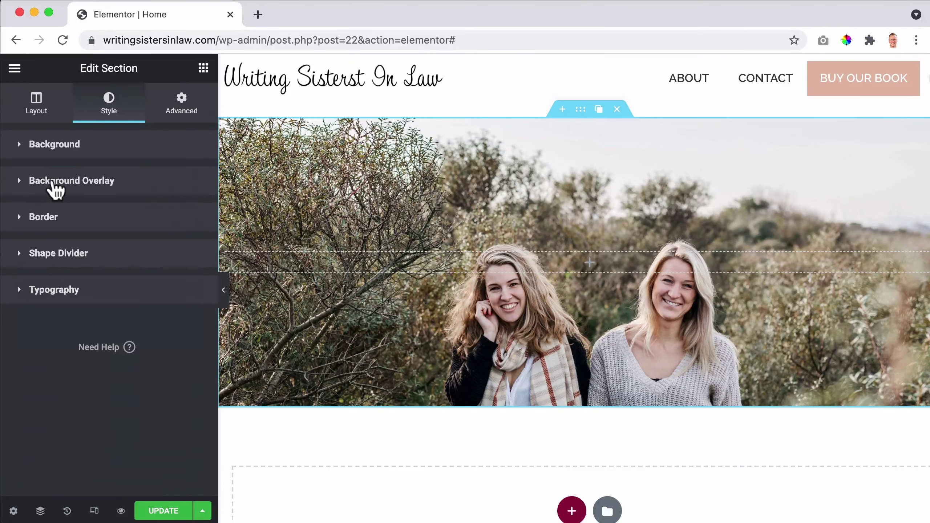
left_click(55, 183)
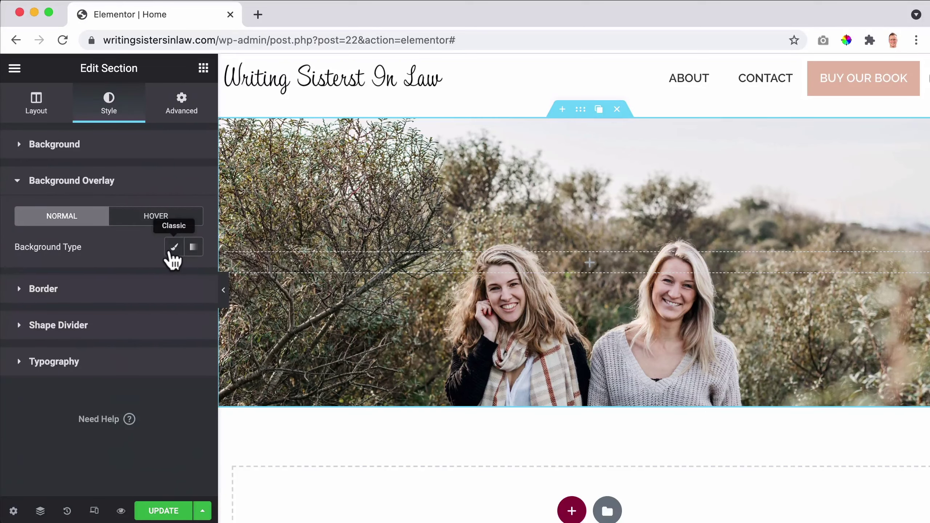
left_click(174, 247)
left_click(173, 278)
left_click(78, 348)
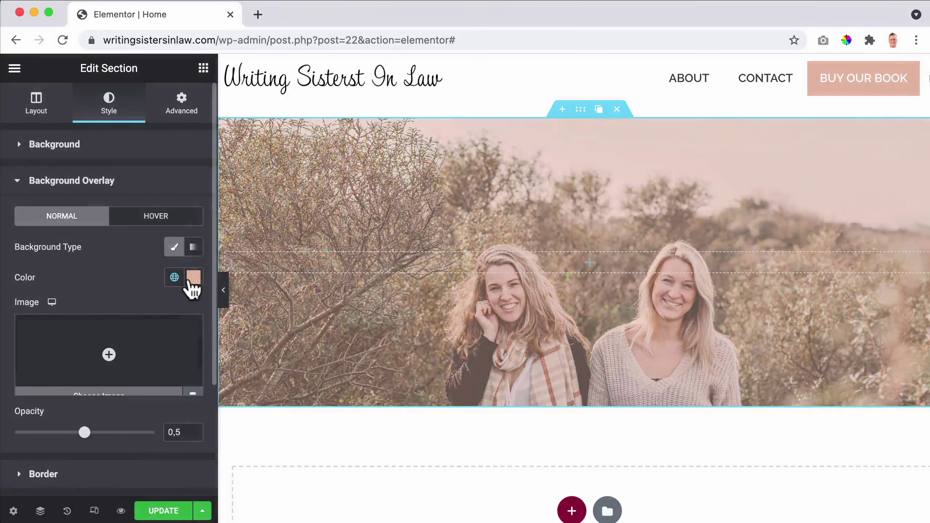
scroll(88, 394, "down", 2)
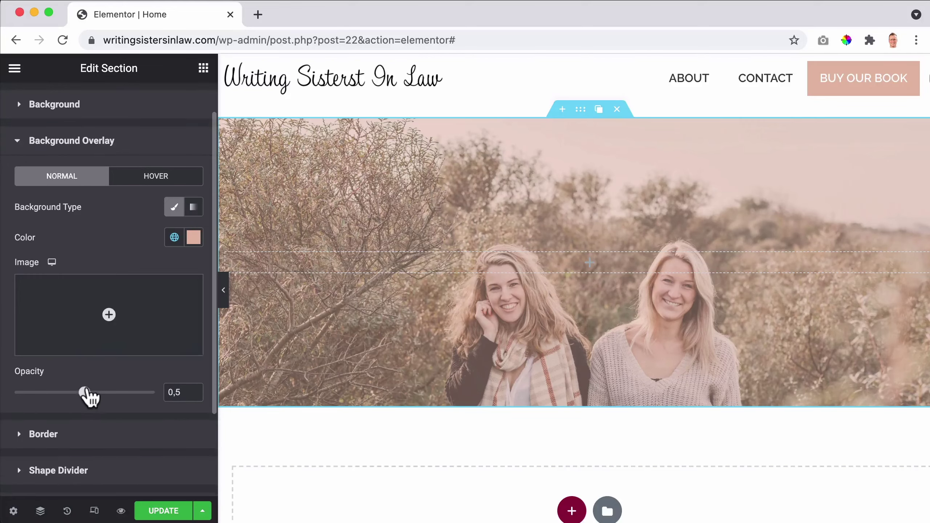
left_click_drag(85, 390, 106, 399)
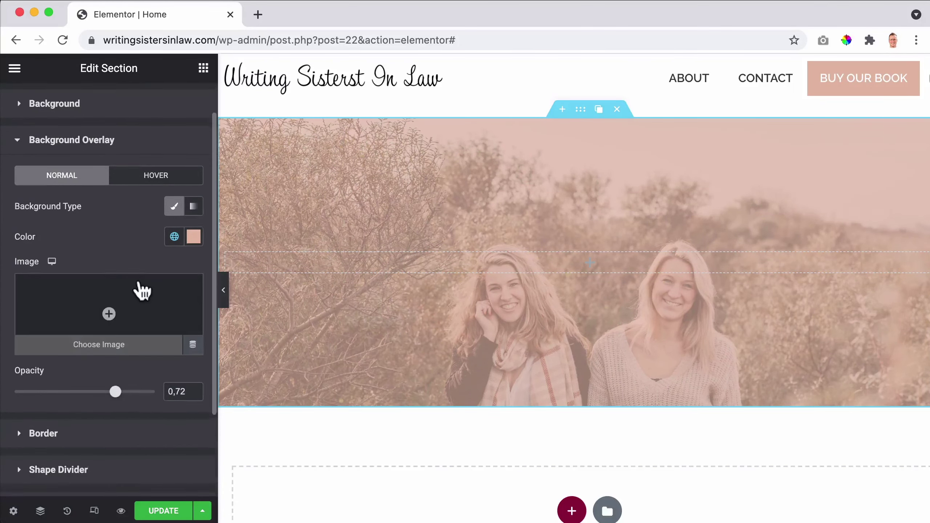
scroll(142, 291, "up", 2)
scroll(329, 263, "up", 7)
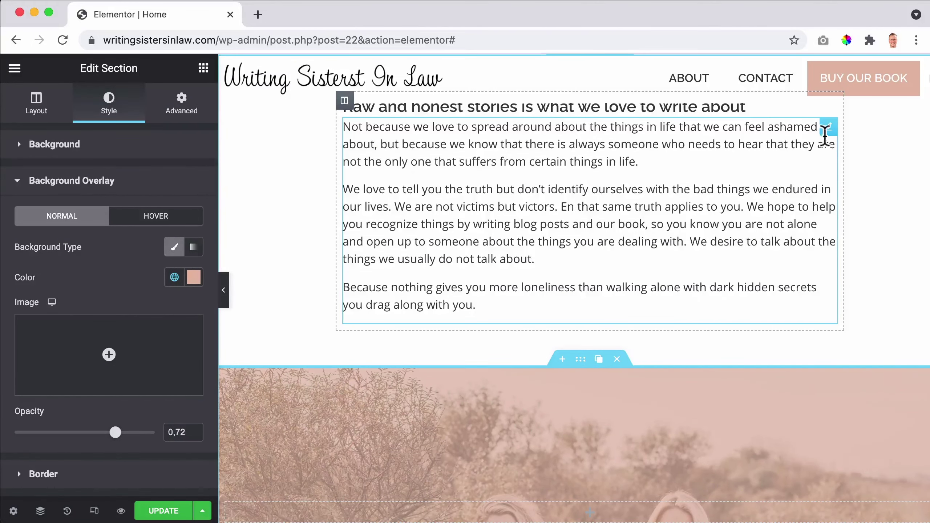
- Move a duplicate of the paragraph text into the photo section and box its content to 700 px
left_click(810, 126)
scroll(785, 230, "down", 5)
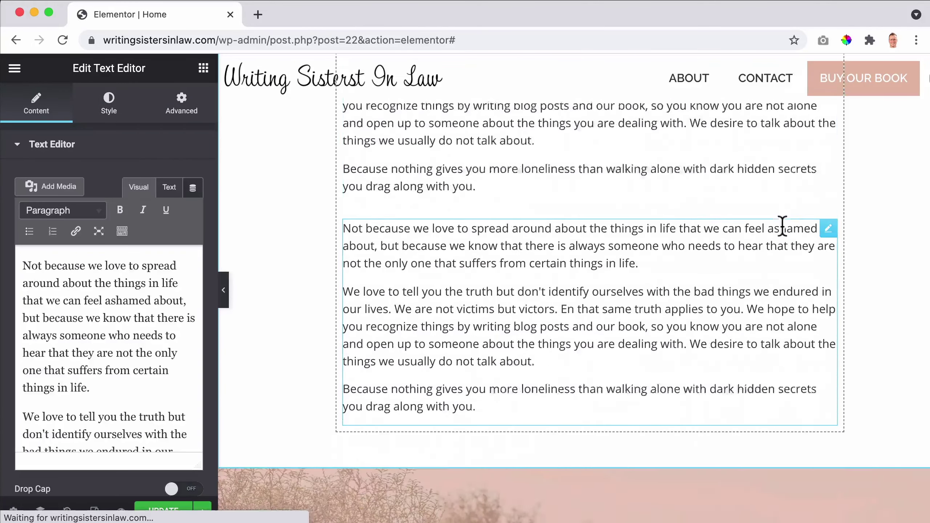
left_click_drag(826, 121, 575, 298)
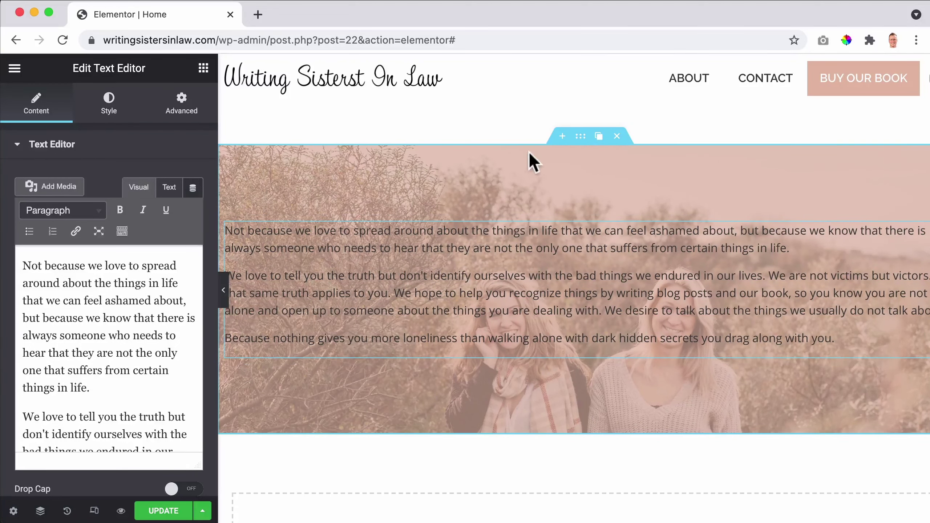
left_click(580, 138)
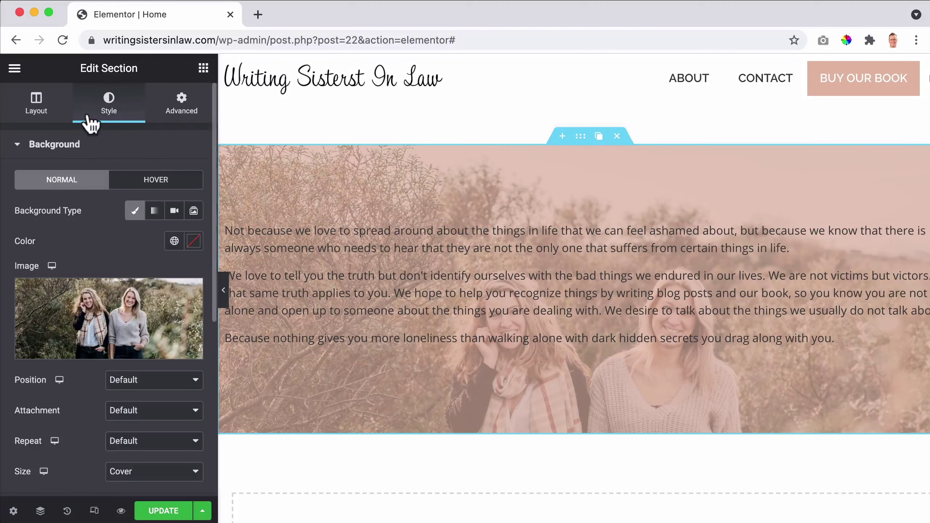
left_click(36, 110)
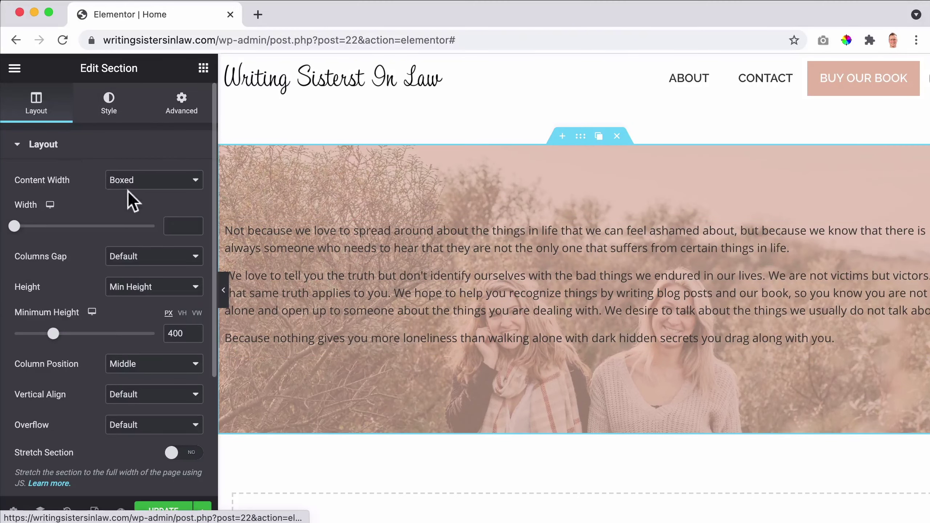
left_click(176, 227)
type("700")
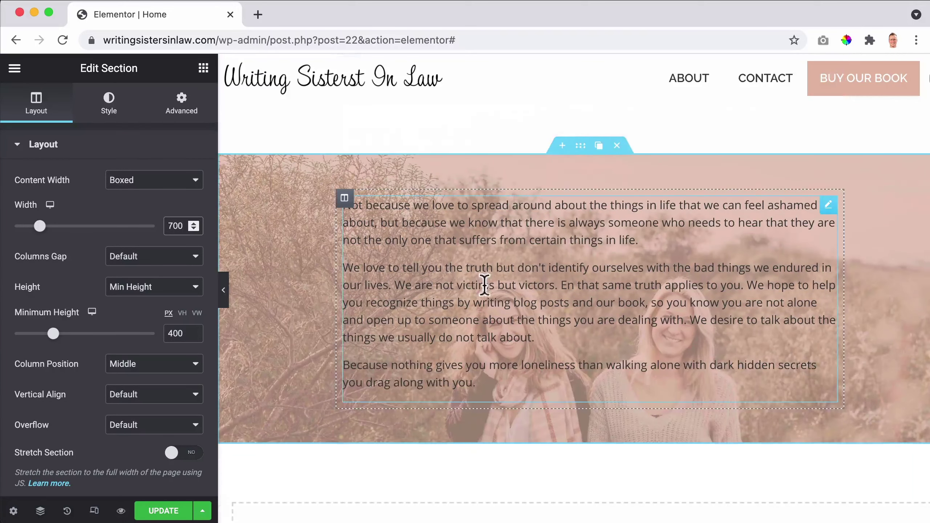
- Colour the copied paragraph text white (#FFFFFF)
left_click(471, 299)
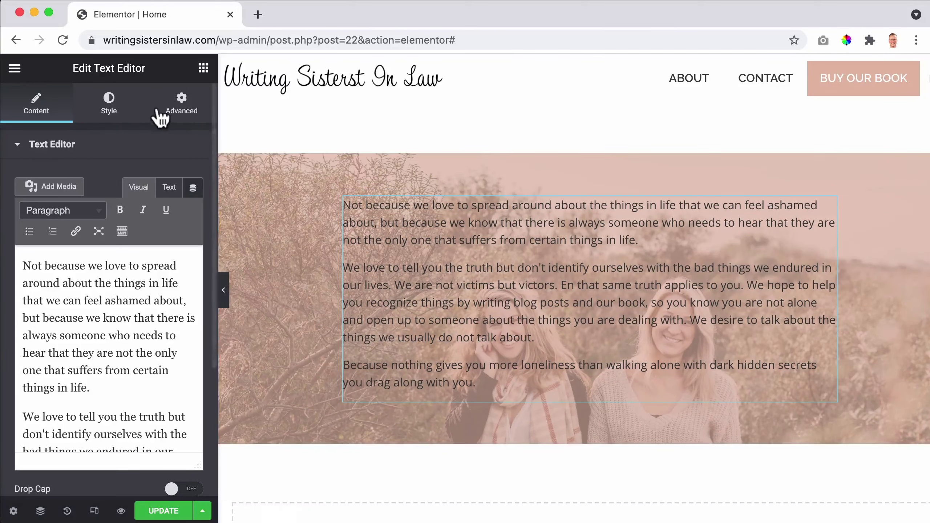
left_click(109, 111)
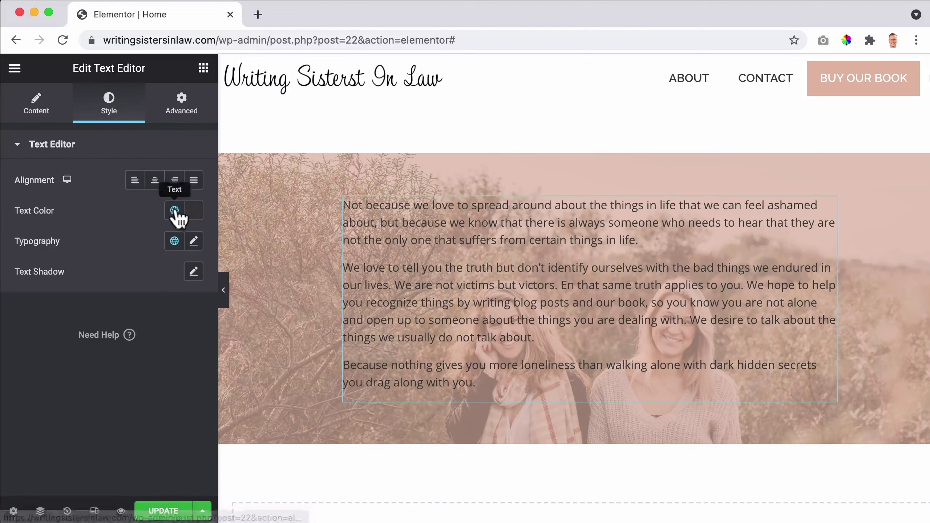
left_click(192, 212)
left_click_drag(125, 306, 5, 247)
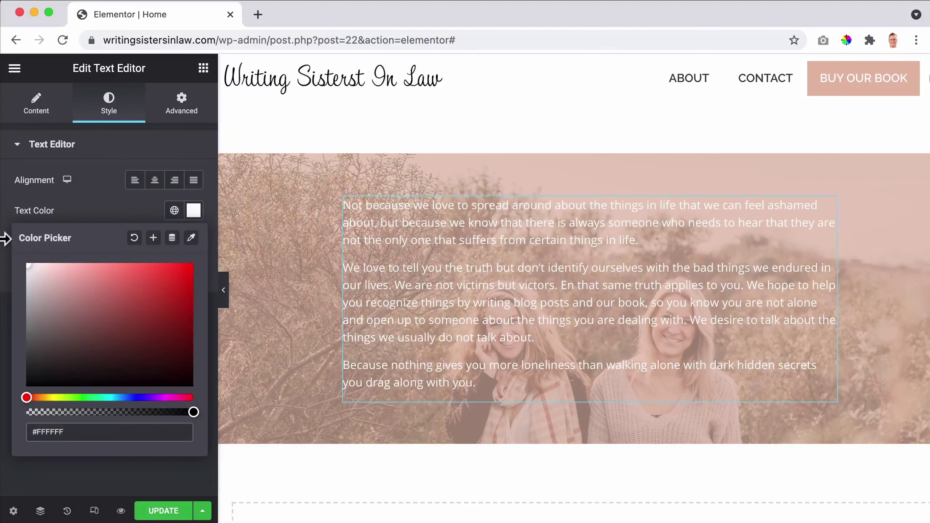
left_click(133, 208)
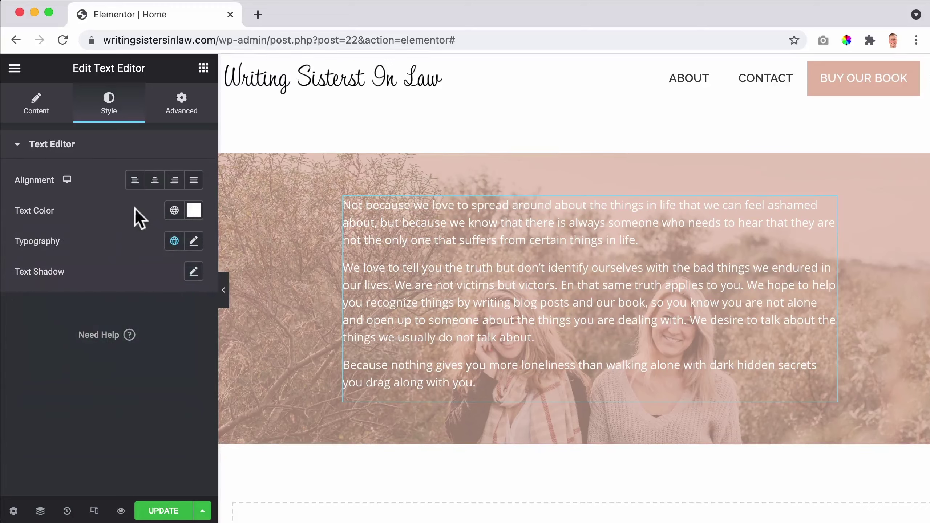
- Adjust the photo section's background overlay settings
left_click(581, 148)
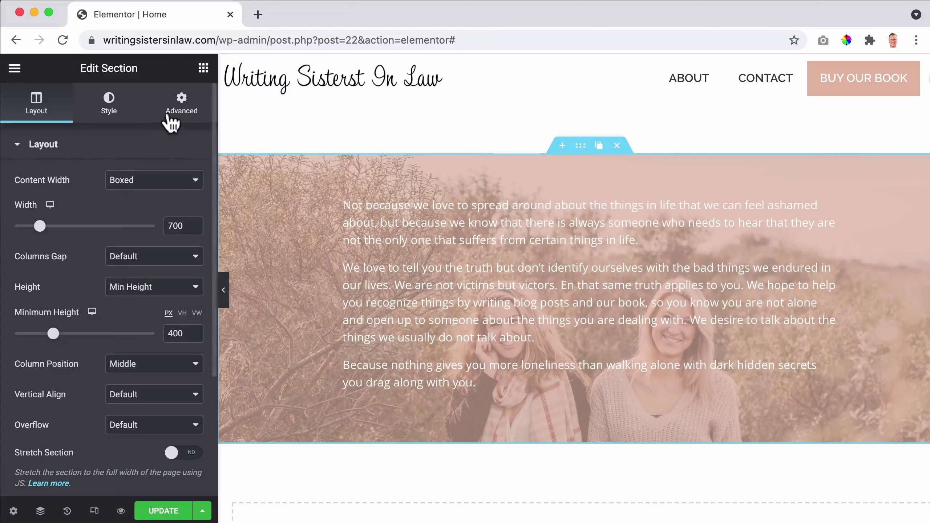
left_click(107, 106)
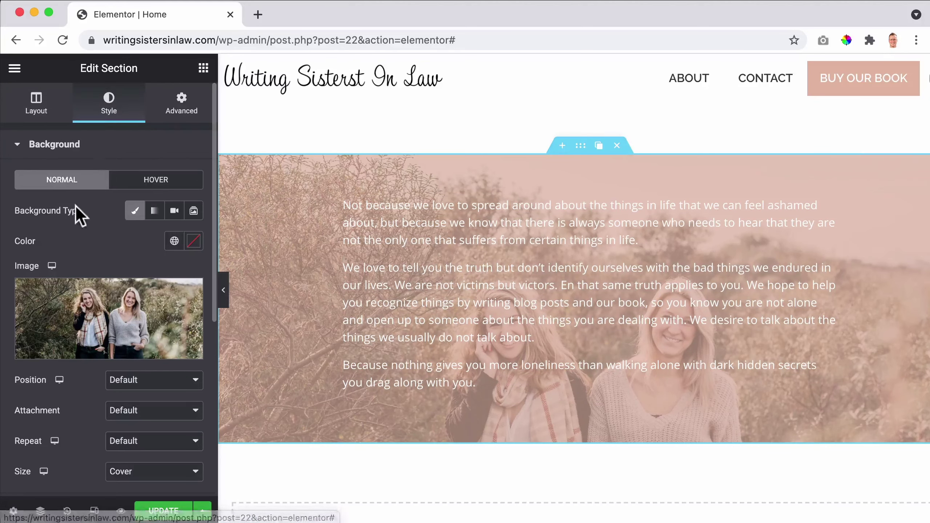
left_click(64, 146)
left_click(66, 183)
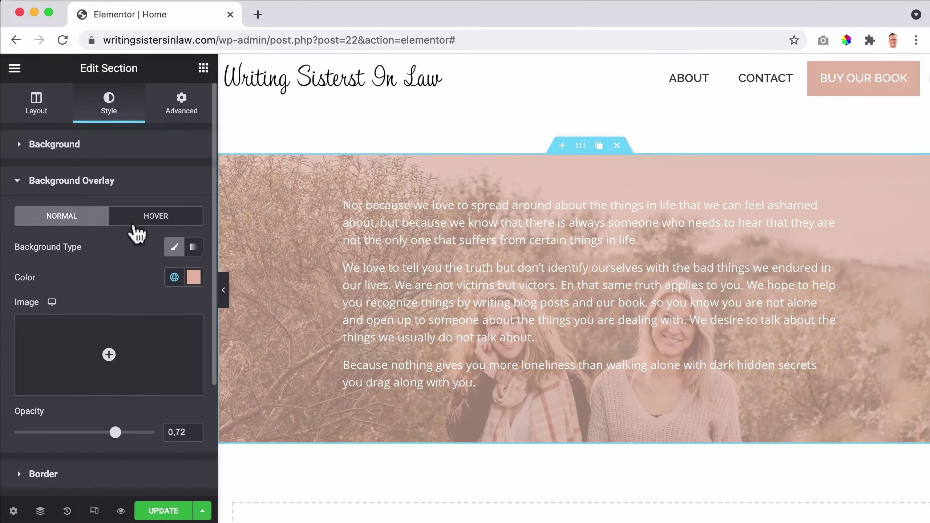
left_click(193, 282)
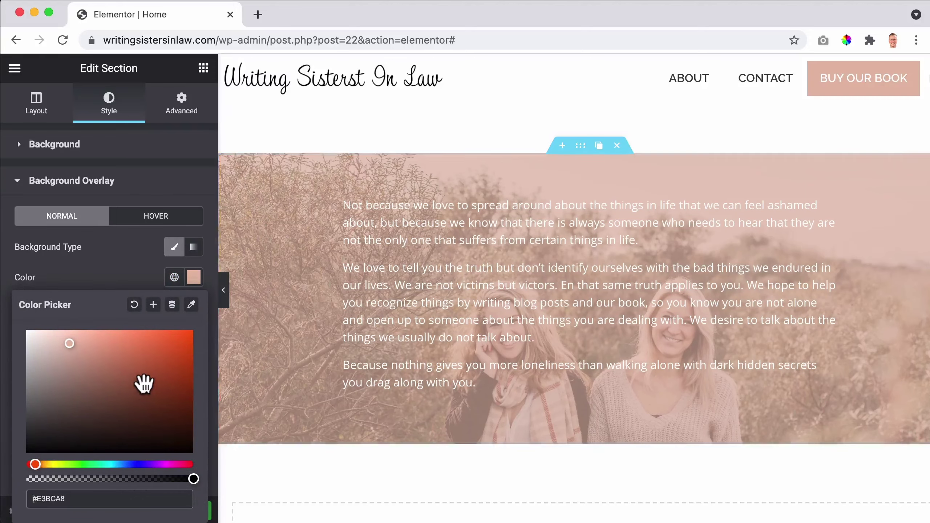
key("Escape")
scroll(128, 308, "down", 2)
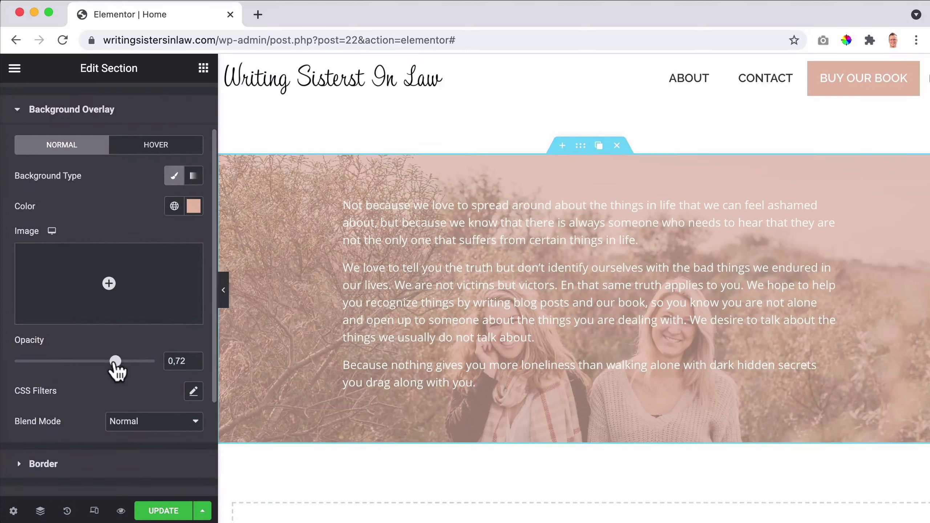
mouse_move(115, 361)
left_mouse_down()
mouse_move(148, 361)
mouse_move(34, 362)
mouse_move(146, 363)
mouse_move(90, 362)
mouse_move(141, 363)
mouse_move(106, 362)
left_mouse_up()
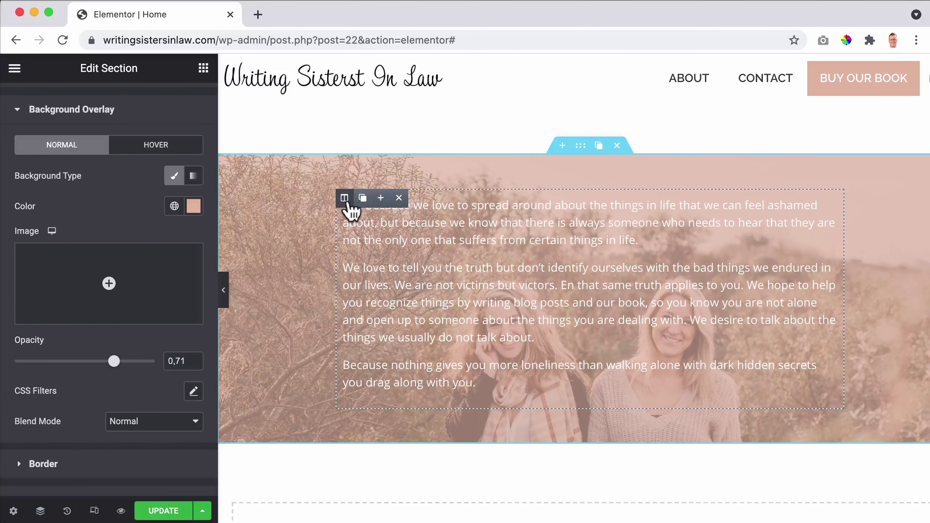
- Give the paragraph column a semi-transparent black background
left_click(344, 198)
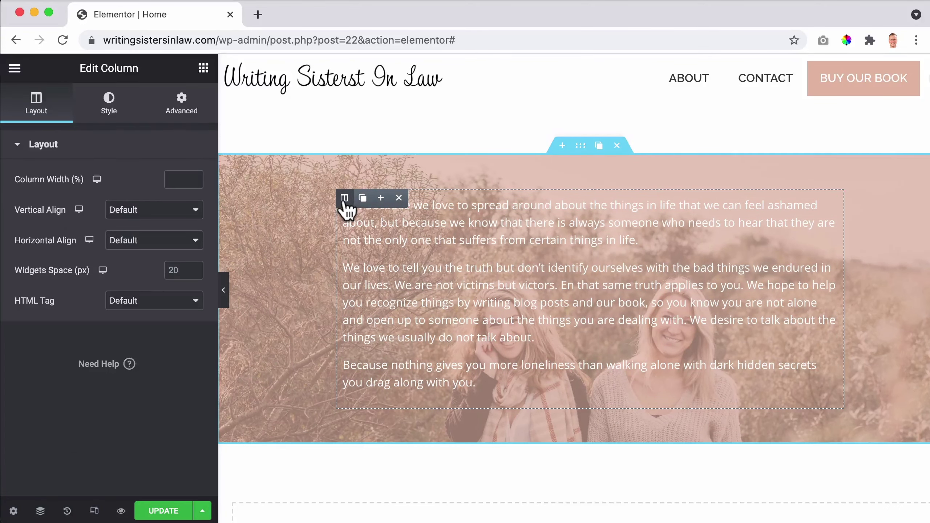
left_click(108, 106)
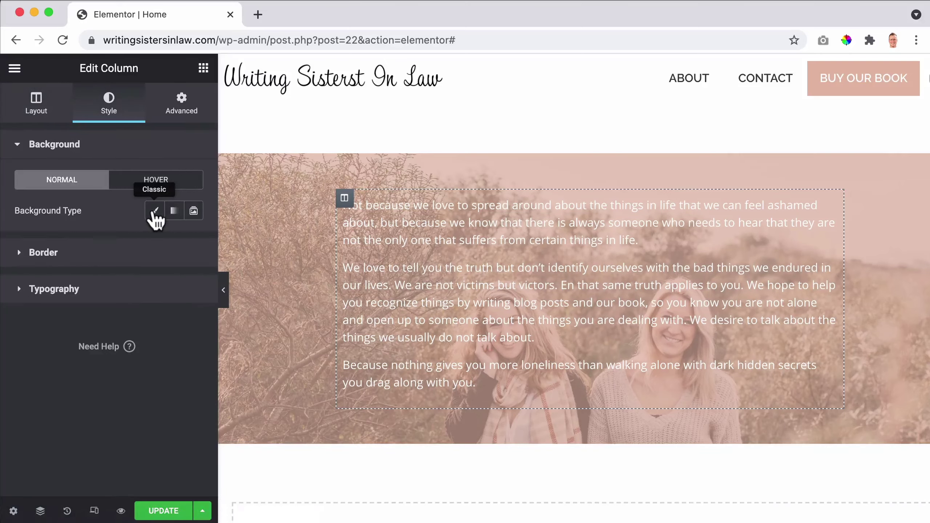
left_click(154, 212)
left_click(193, 241)
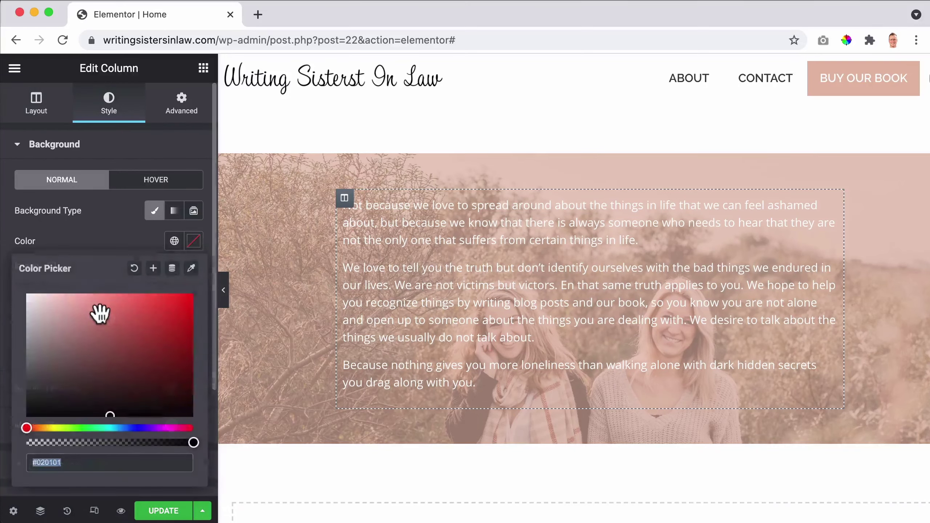
left_click_drag(100, 313, 29, 417)
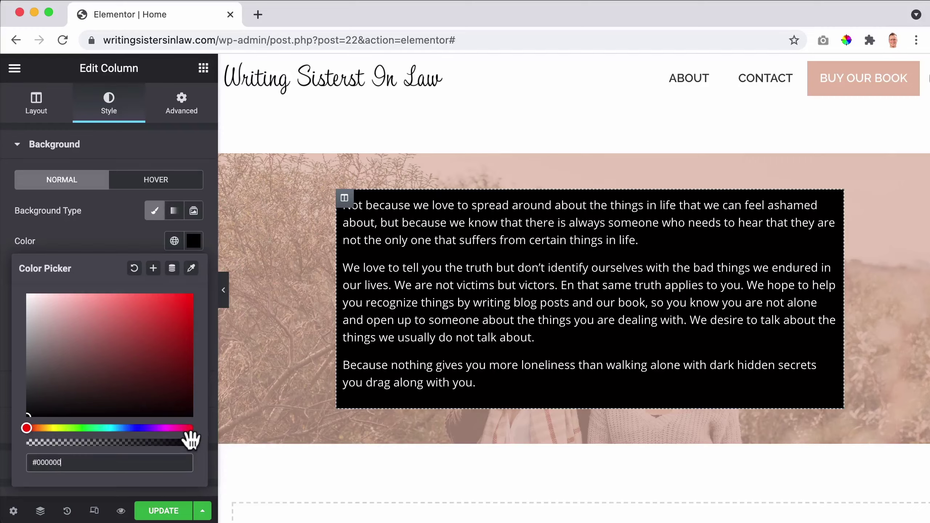
left_click_drag(190, 442, 64, 445)
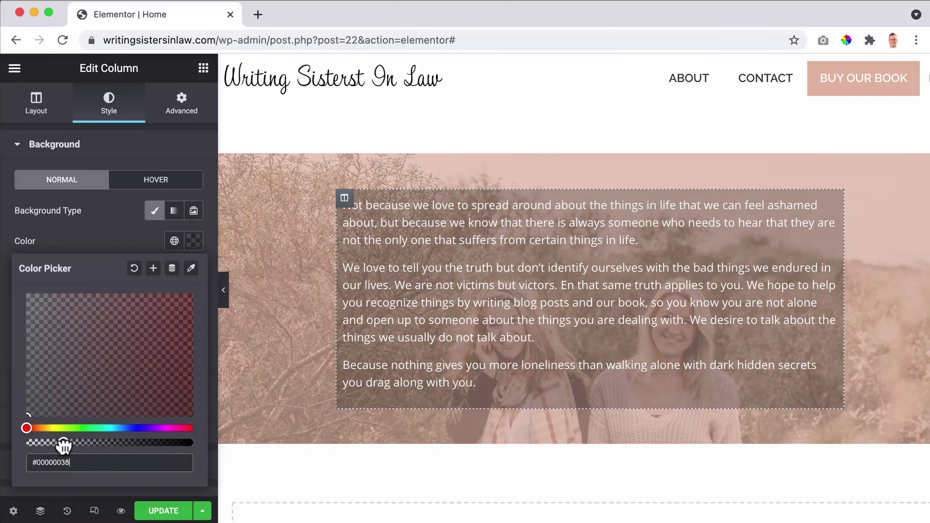
- Set the column's padding to 25 px on all sides
left_click(188, 117)
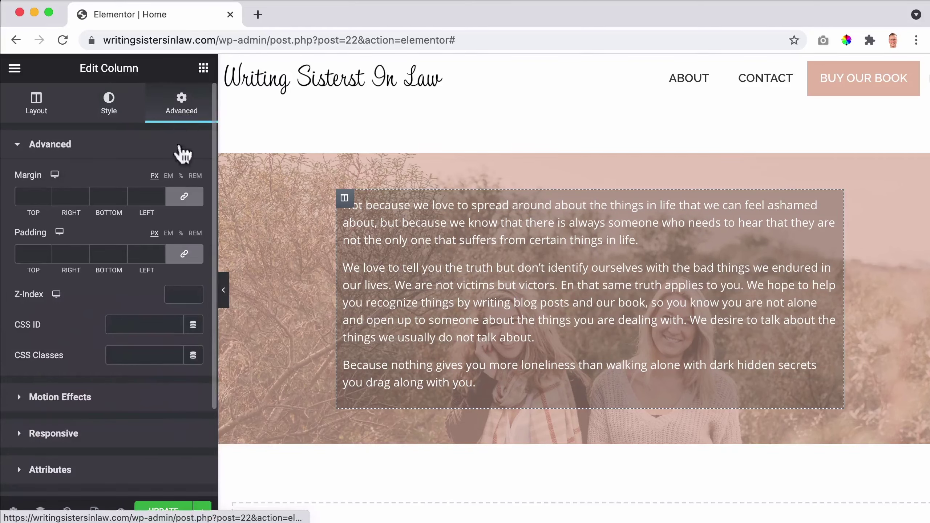
left_click(28, 254)
key("Up")
key("Up")
key("Up")
key("Up")
key("Up")
key("Up")
key("Up")
key("Up")
key("Up")
key("Up")
key("Up")
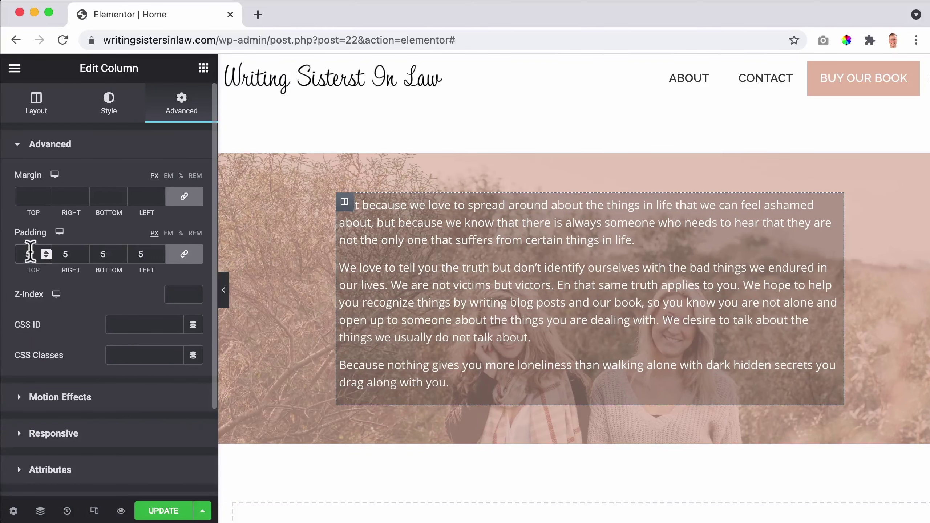
key("Up")
key("Up")
key("Up")
key("Up")
key("Up")
key("Up")
key("Up")
key("Up")
key("Up")
key("Up")
key("Up")
key("Up")
key("Up")
key("Up")
key("Up")
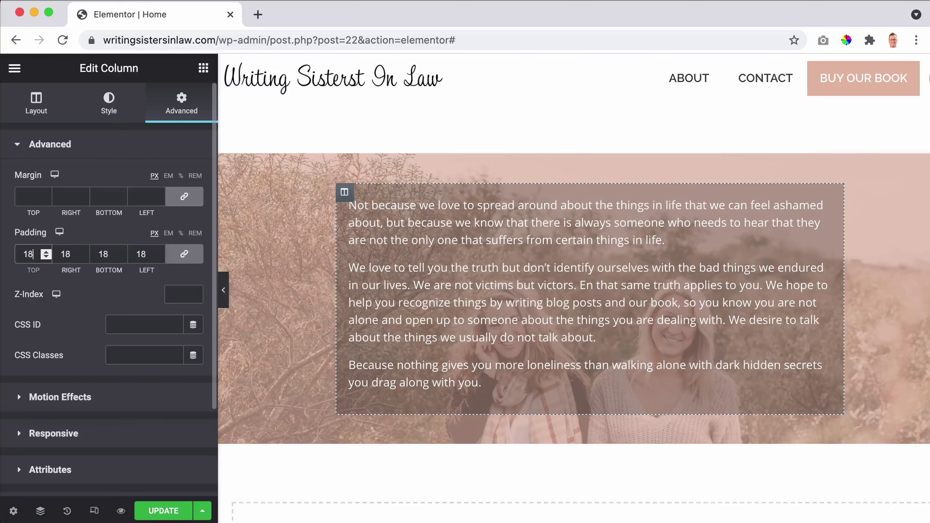
key("Up")
key("Up")
key("Up")
key("Up")
key("Up")
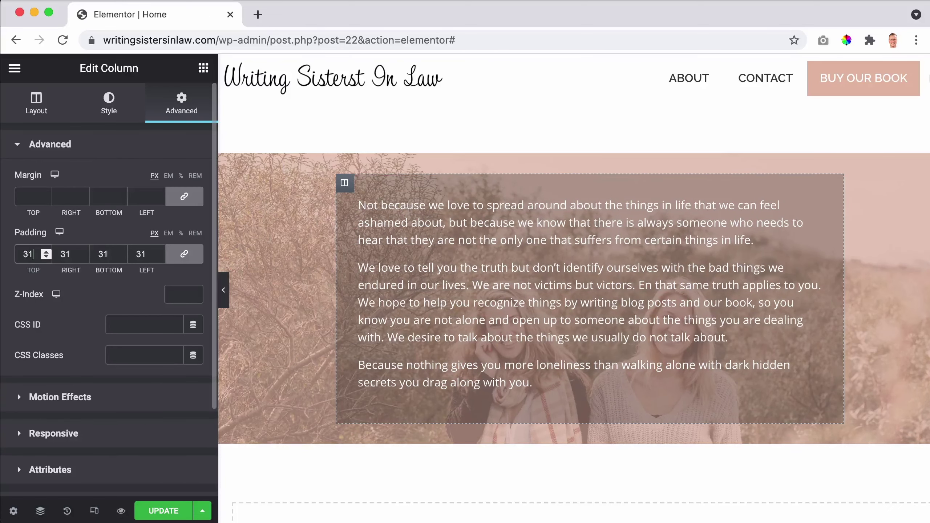
key("Down")
key("Down")
key("Down")
key("Down")
key("Down")
key("Down")
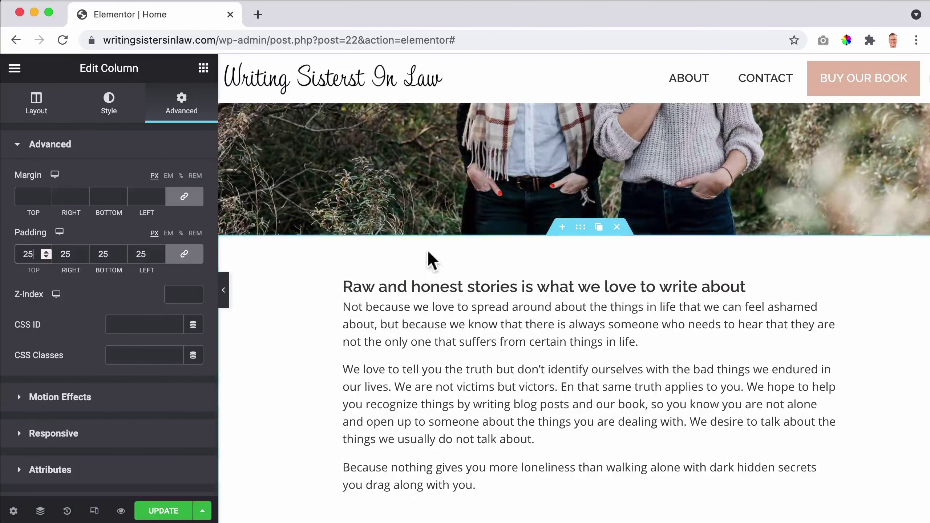
- Set unlinked top and bottom column margins of 50 px
scroll(465, 273, "down", 10)
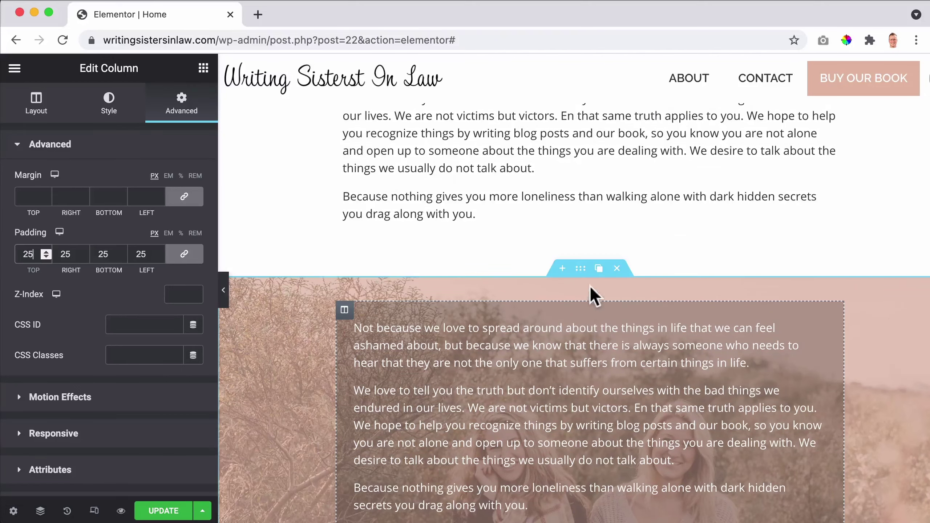
left_click(184, 197)
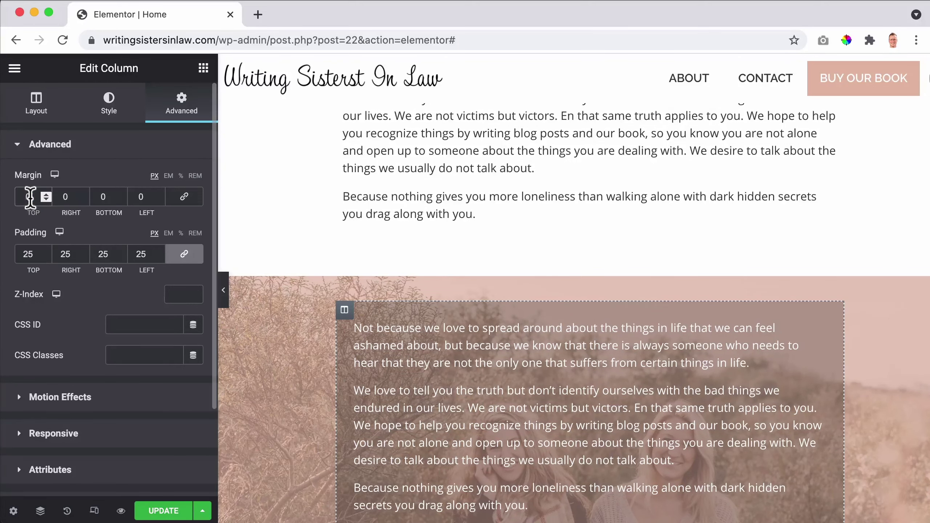
type("50")
key("Tab")
key("Tab")
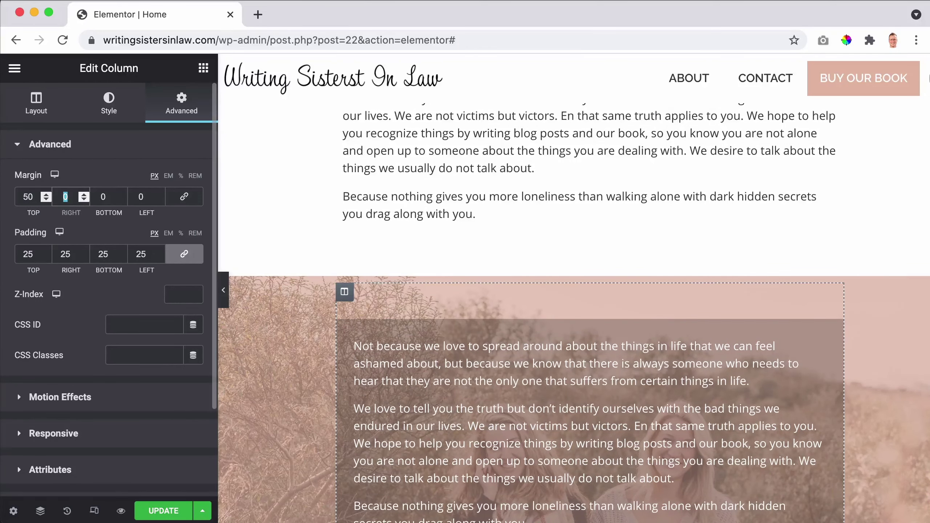
type("50")
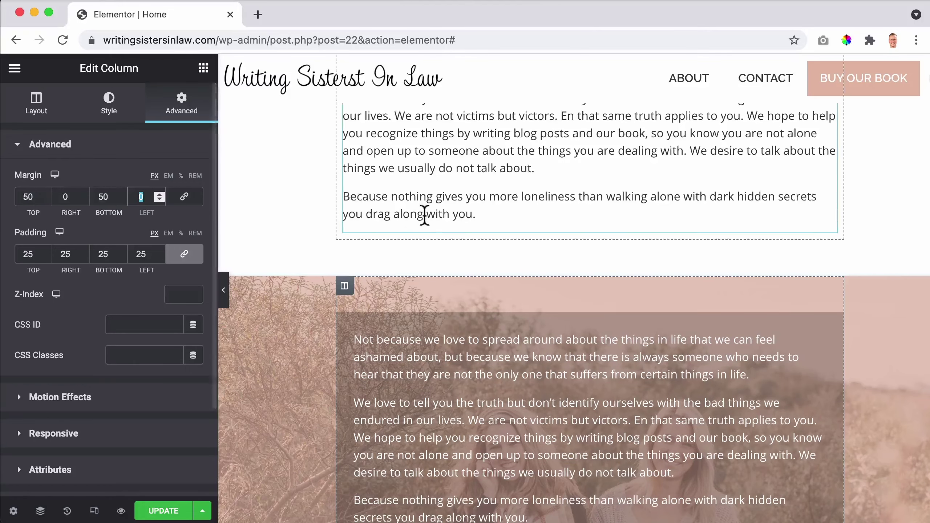
scroll(439, 216, "down", 7)
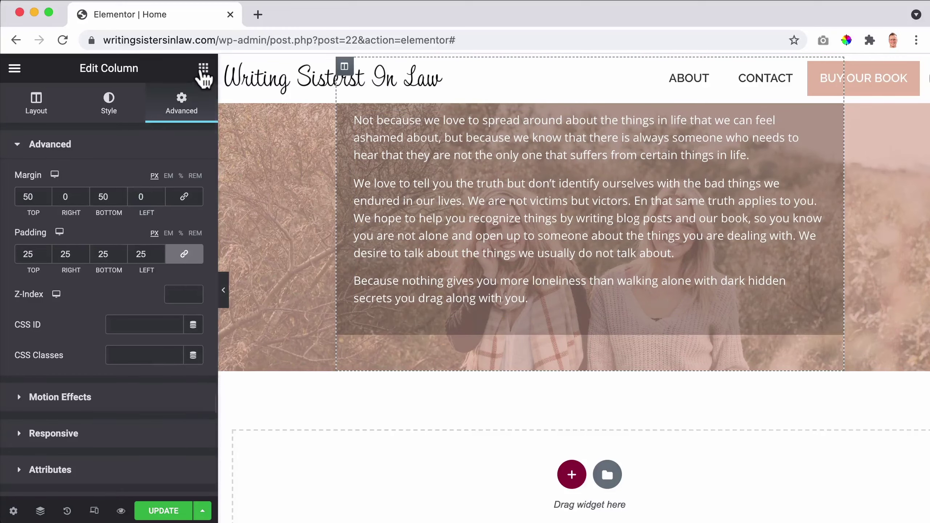
left_click(203, 68)
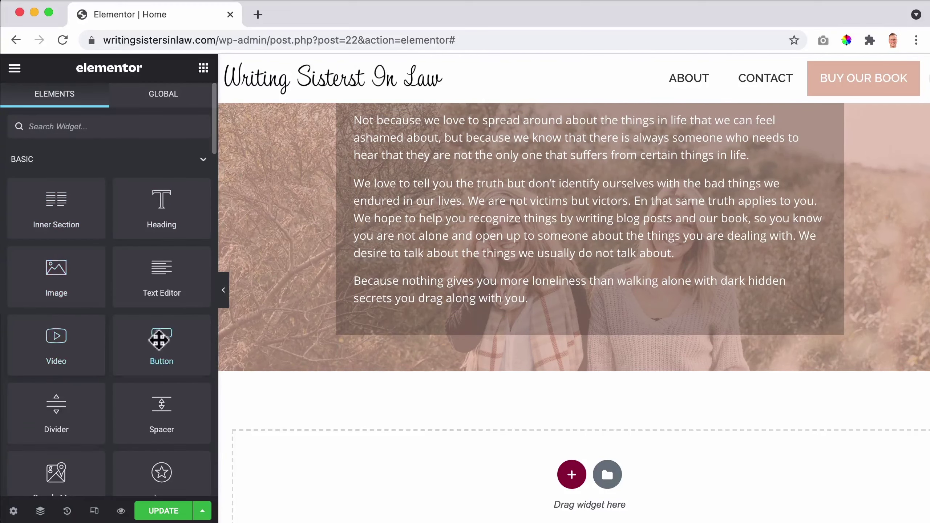
- Add a button under the paragraphs labelled 'More About Us', linking to the About page
left_click_drag(159, 340, 399, 322)
double_click(46, 250)
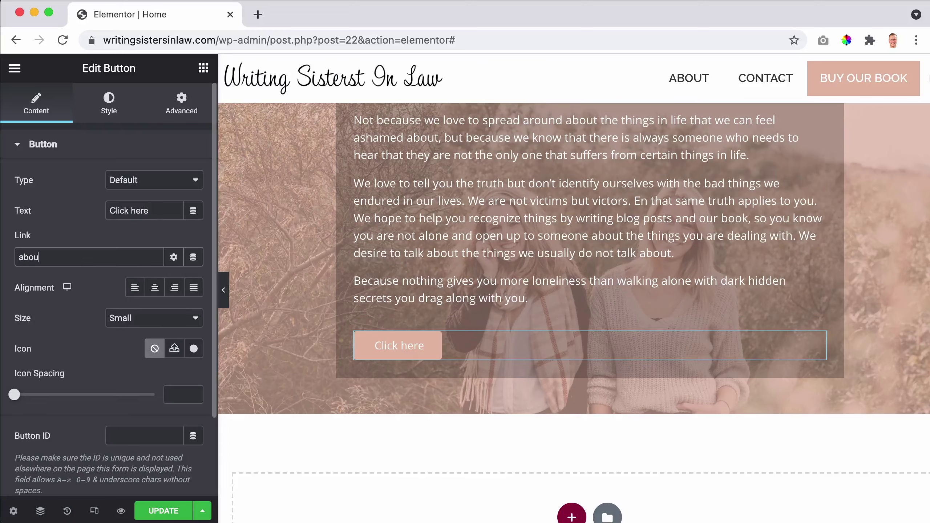
type("abou")
left_click(39, 279)
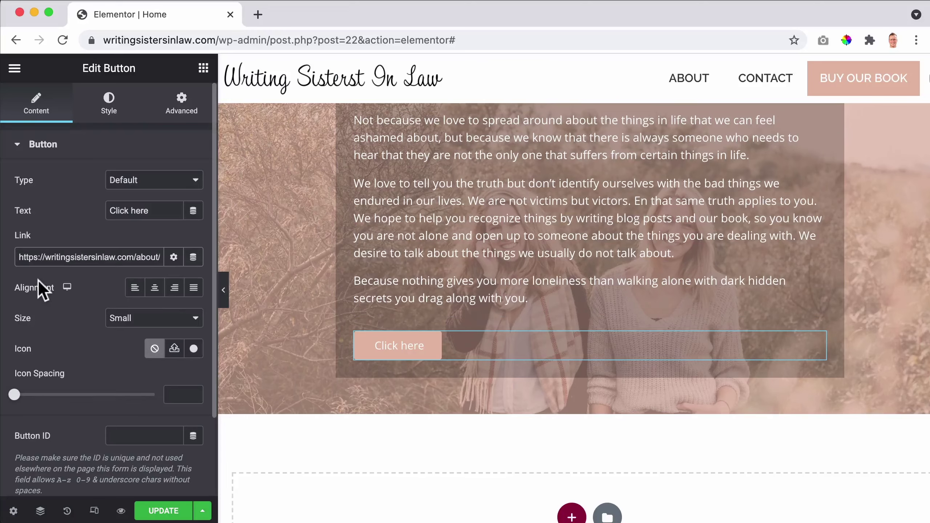
left_click_drag(150, 205, 97, 214)
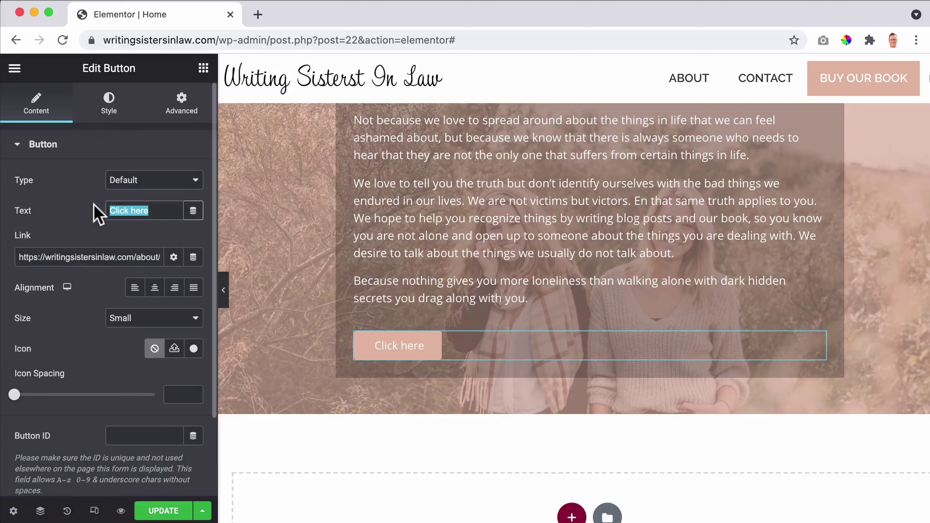
type("More About Us")
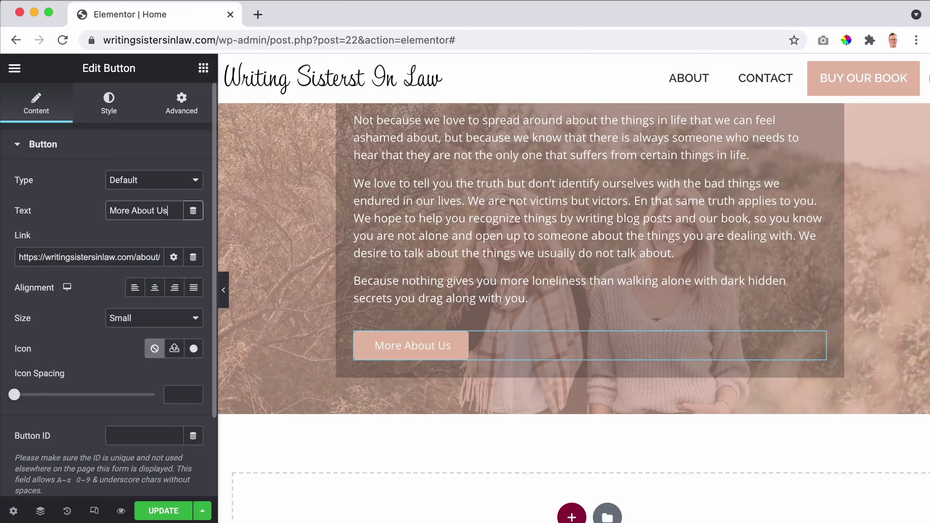
left_click(110, 110)
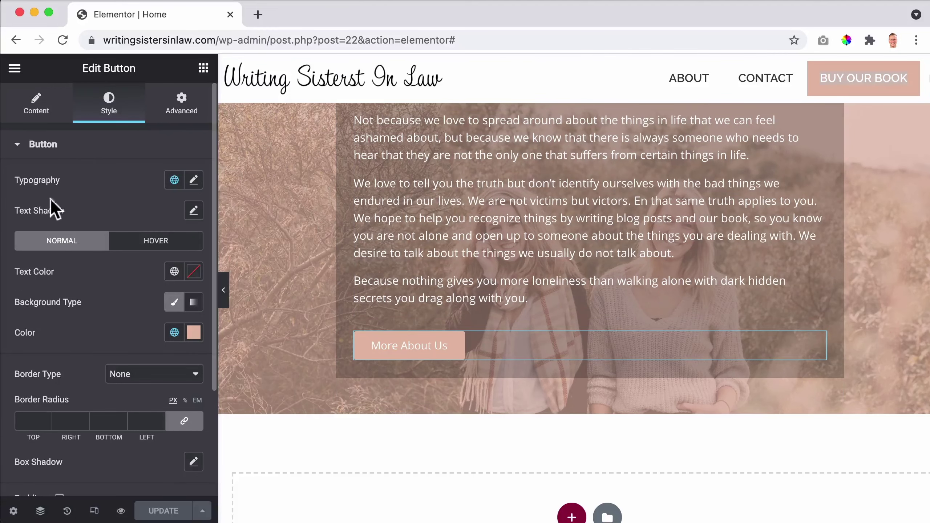
left_click(194, 180)
left_click(139, 249)
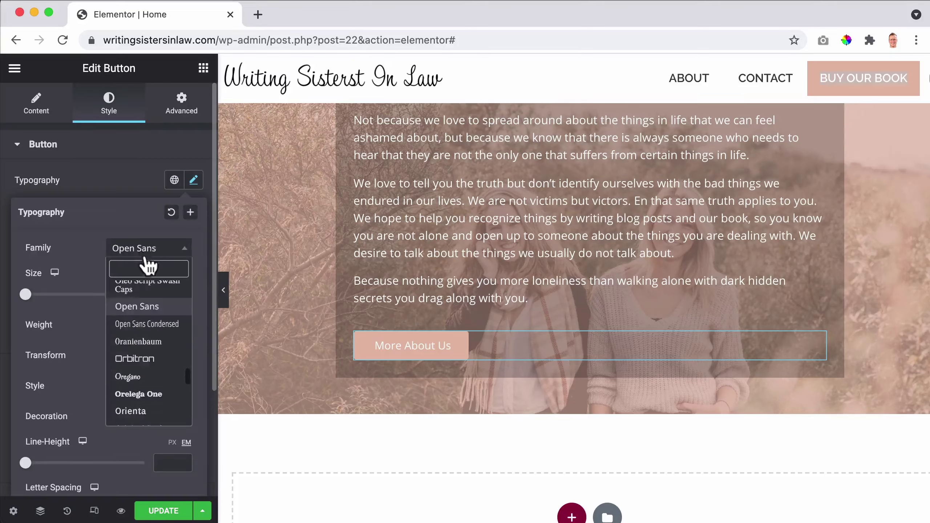
- Set the button font to Raleway with uppercase text
type("ralew")
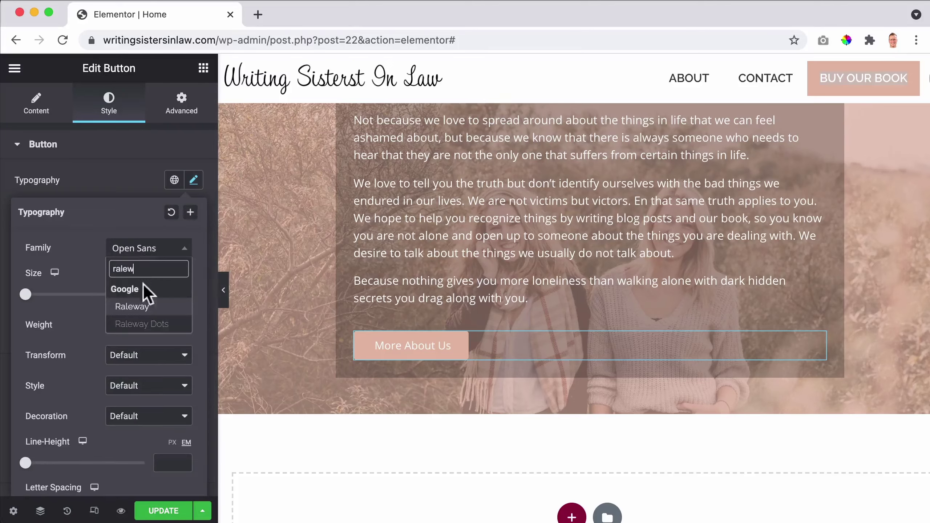
left_click(137, 308)
left_click(148, 355)
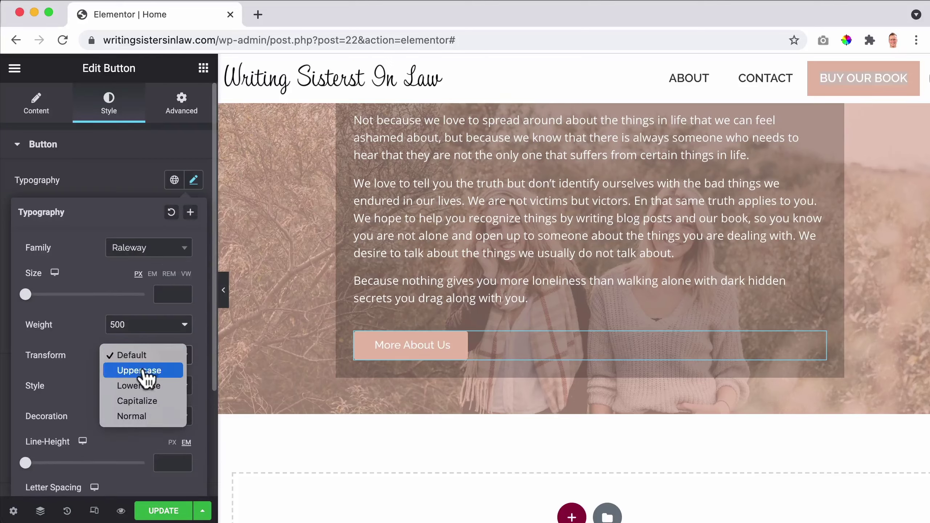
left_click(145, 369)
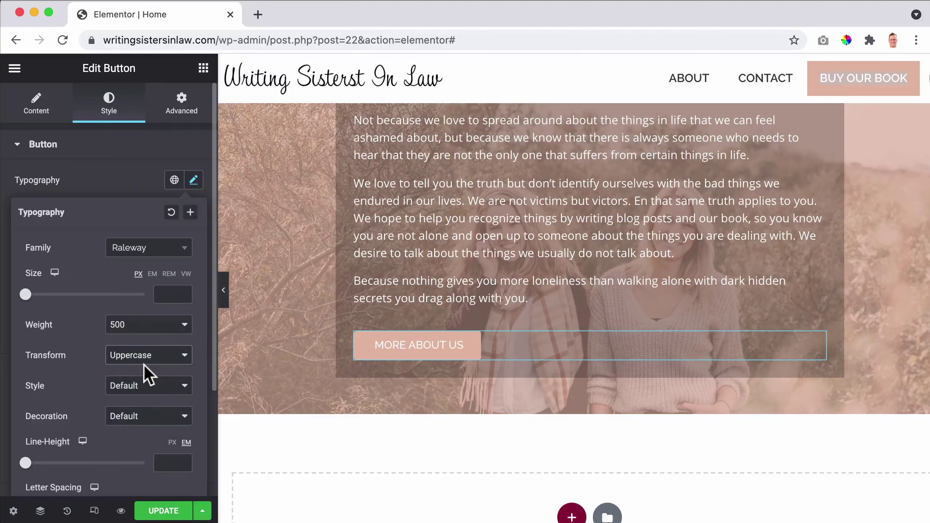
left_click(98, 181)
- Make the button's hover state pink text on a white (#FFFFFF) background
left_click(148, 244)
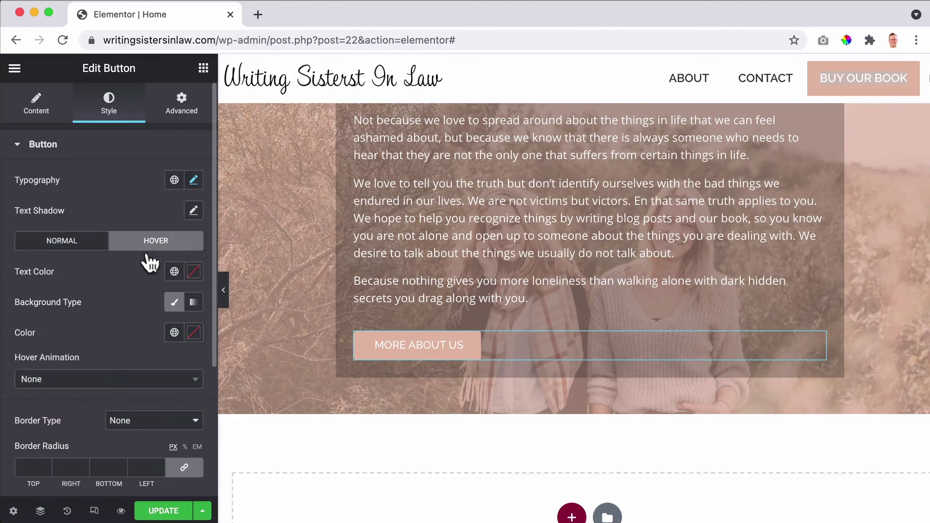
left_click(174, 271)
left_click(194, 271)
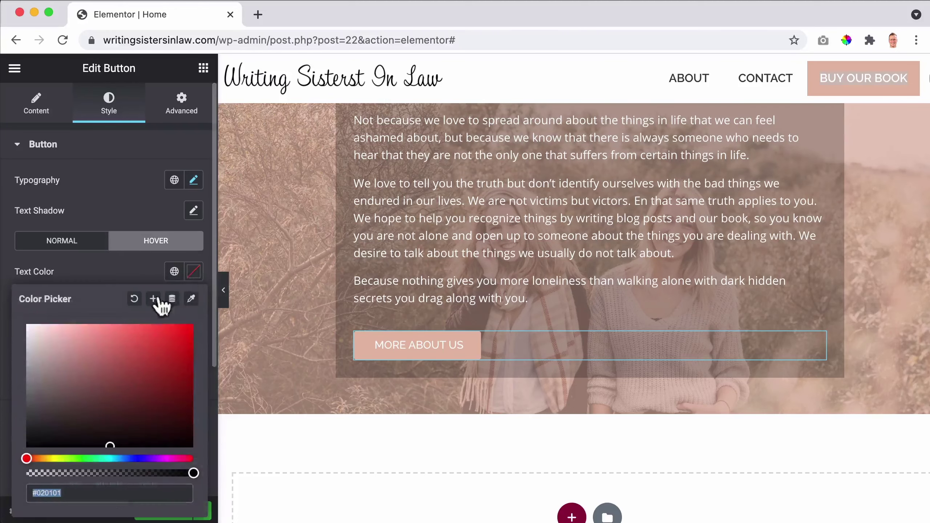
left_click(174, 271)
left_click(165, 337)
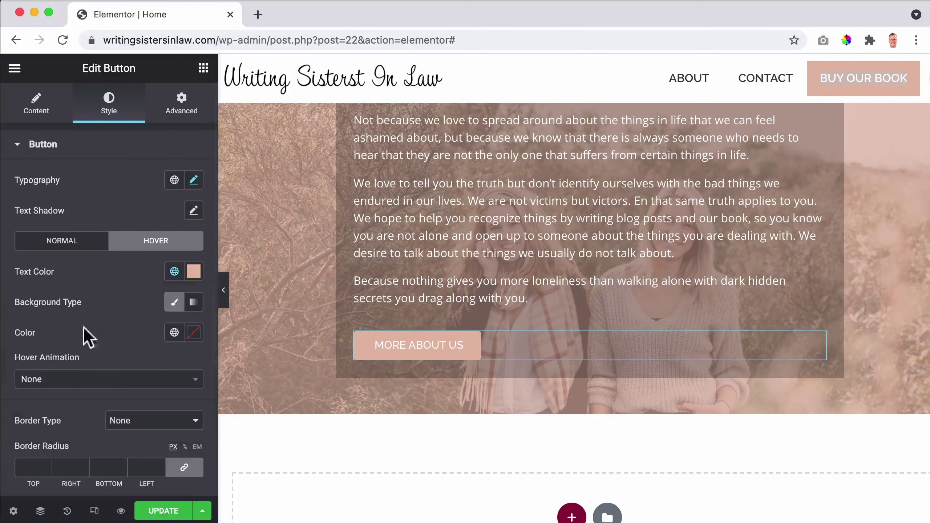
left_click(193, 332)
left_click(27, 129)
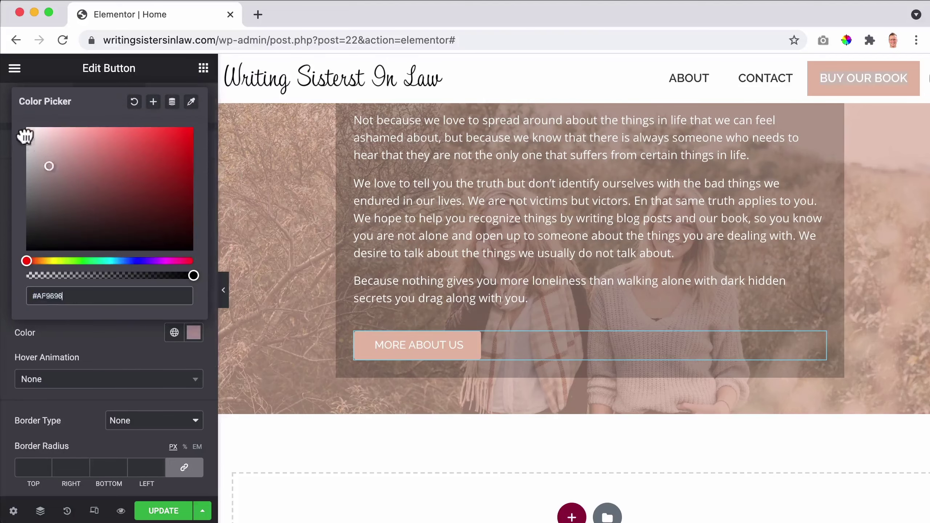
left_click(111, 339)
- Insert an empty two-column section directly beneath the photo-background section
scroll(537, 329, "up", 3)
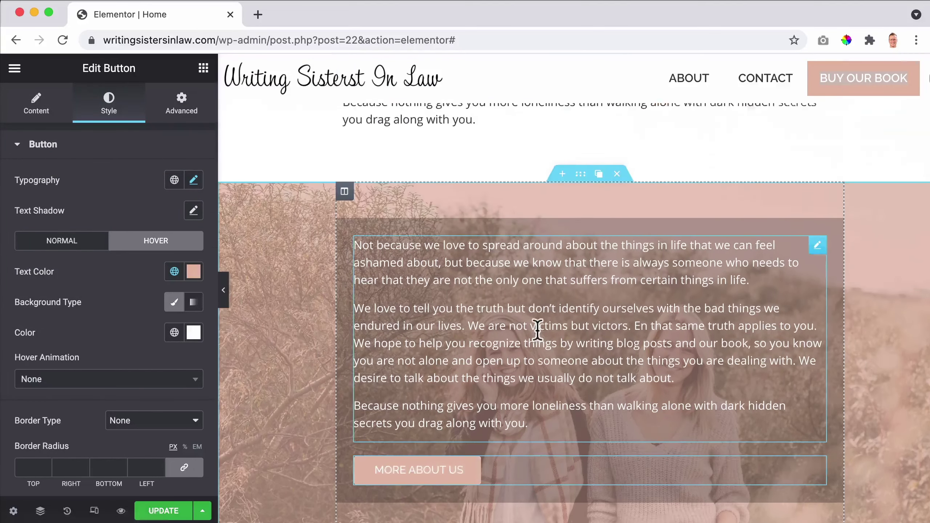
scroll(538, 330, "up", 10)
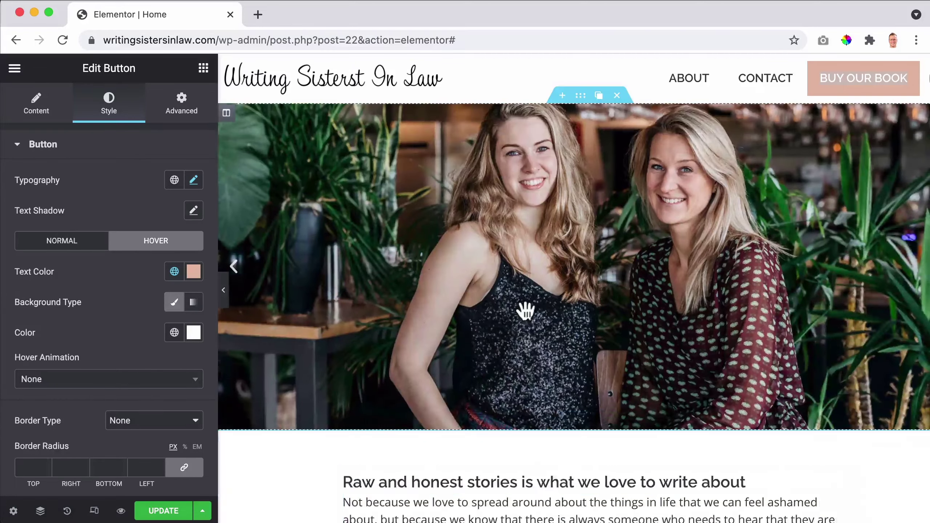
scroll(525, 310, "down", 15)
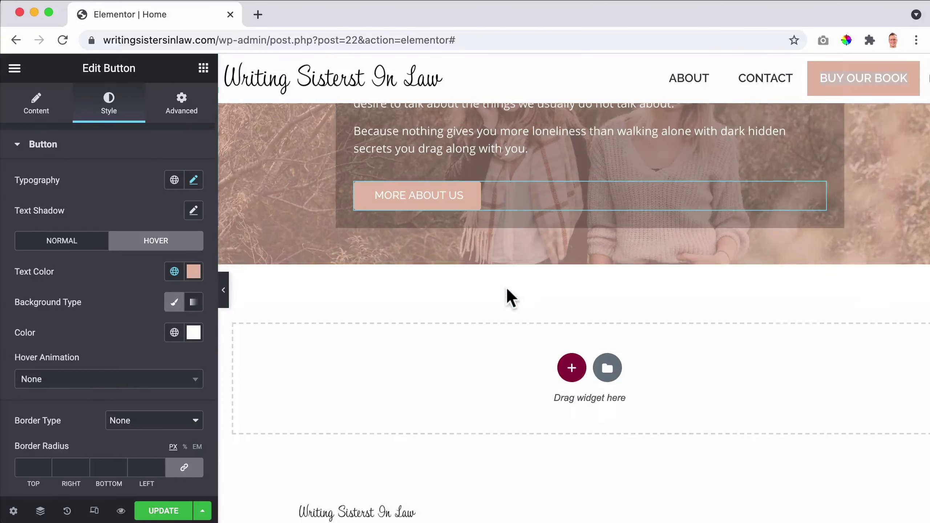
scroll(507, 291, "down", 2)
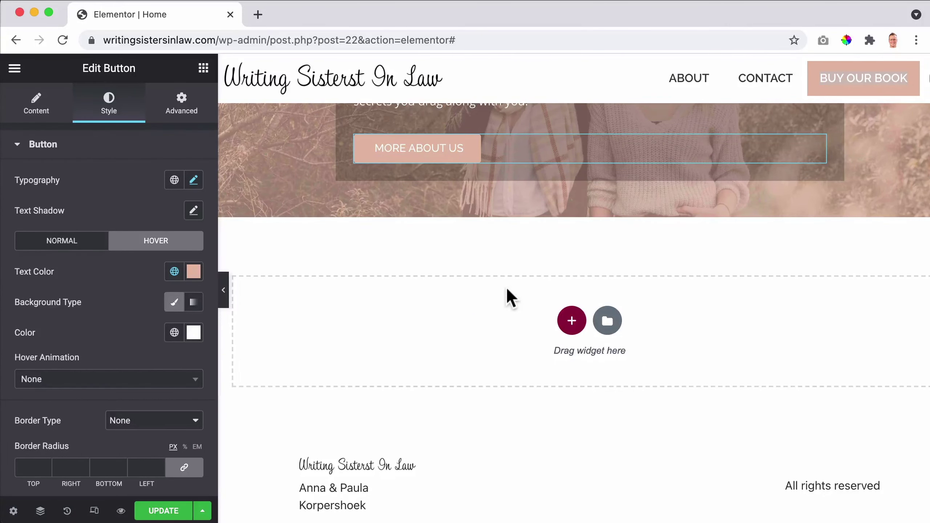
scroll(502, 289, "up", 2)
scroll(499, 287, "down", 2)
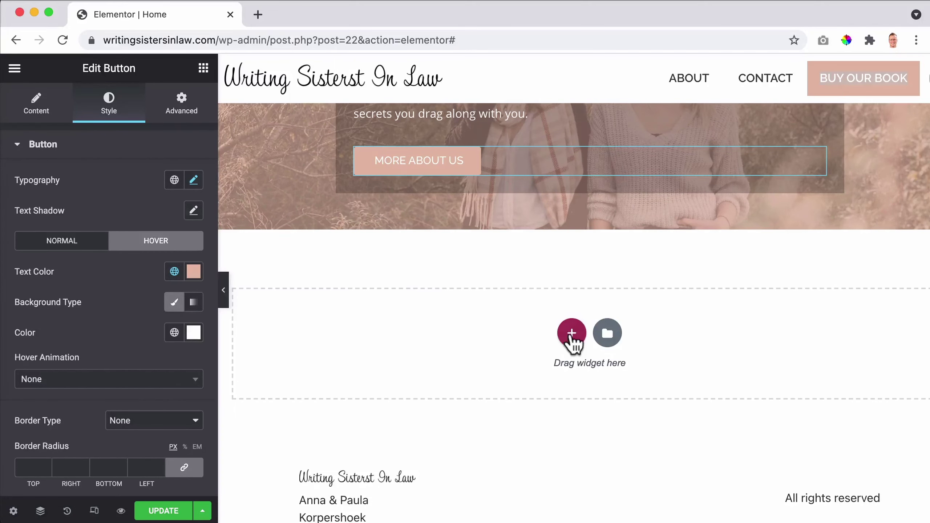
left_click(571, 333)
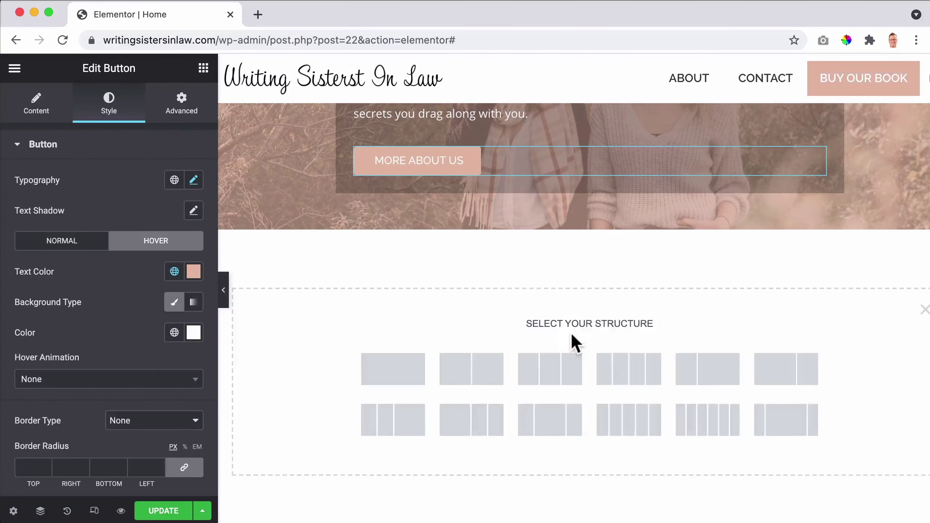
left_click(478, 366)
left_click(203, 69)
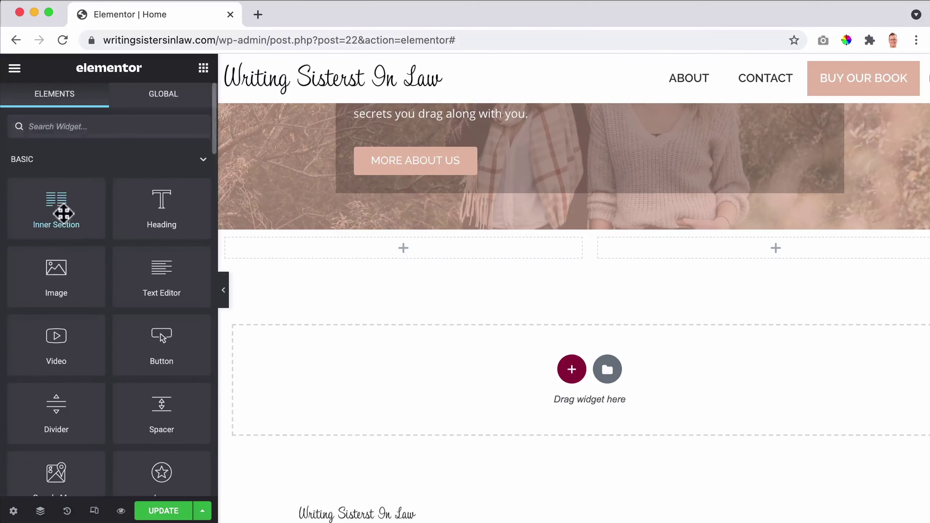
- Drop an Image widget into the left column and insert a mockup image
left_click_drag(62, 268, 359, 250)
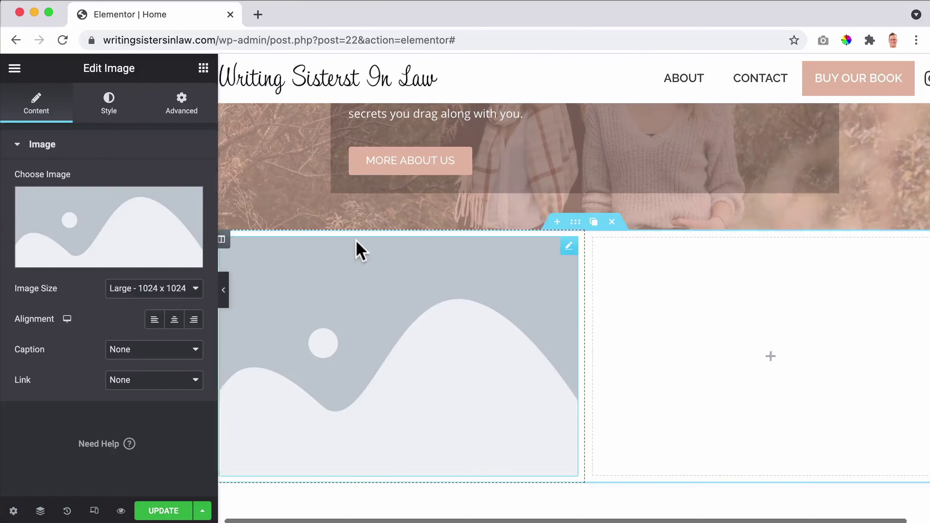
left_click(118, 227)
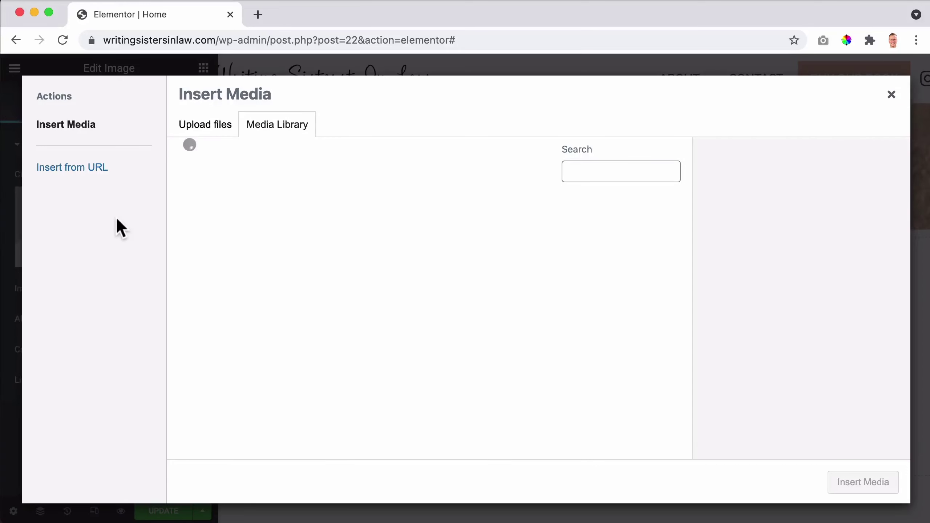
scroll(507, 260, "down", 15)
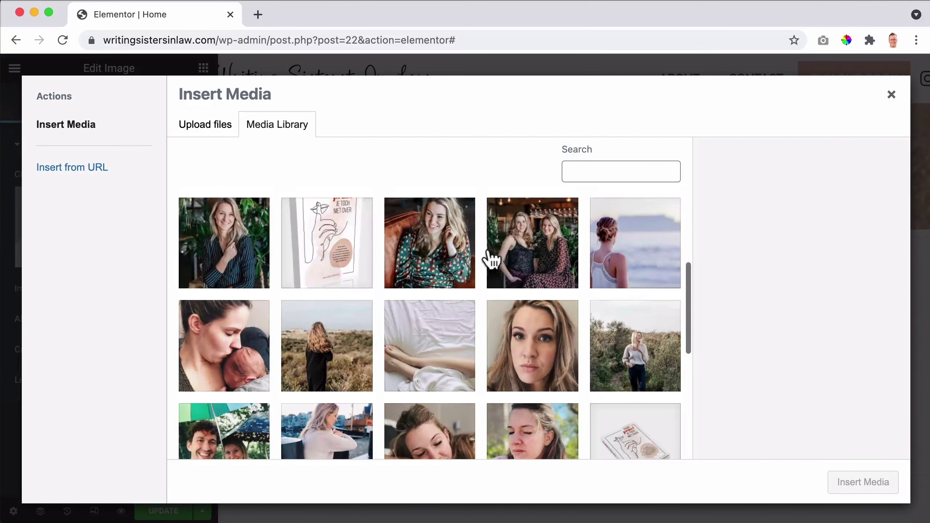
scroll(265, 318, "down", 2)
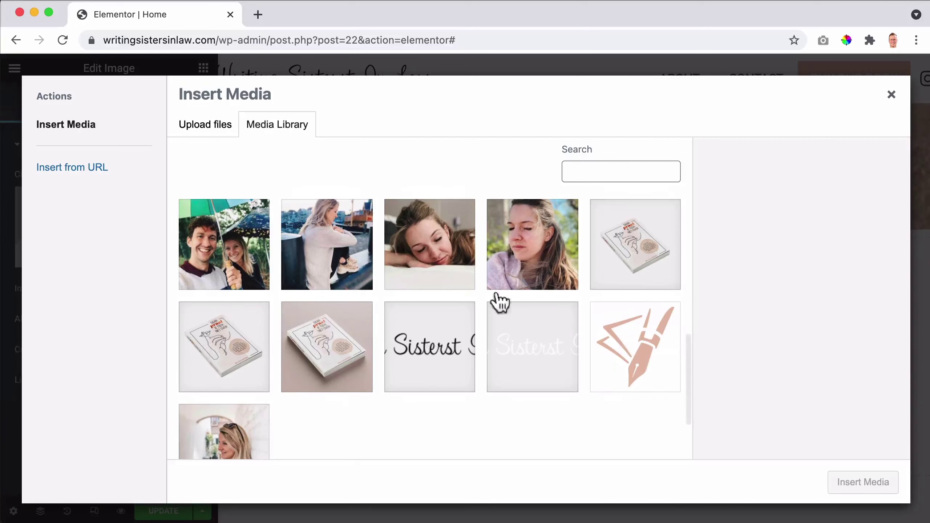
left_click(637, 268)
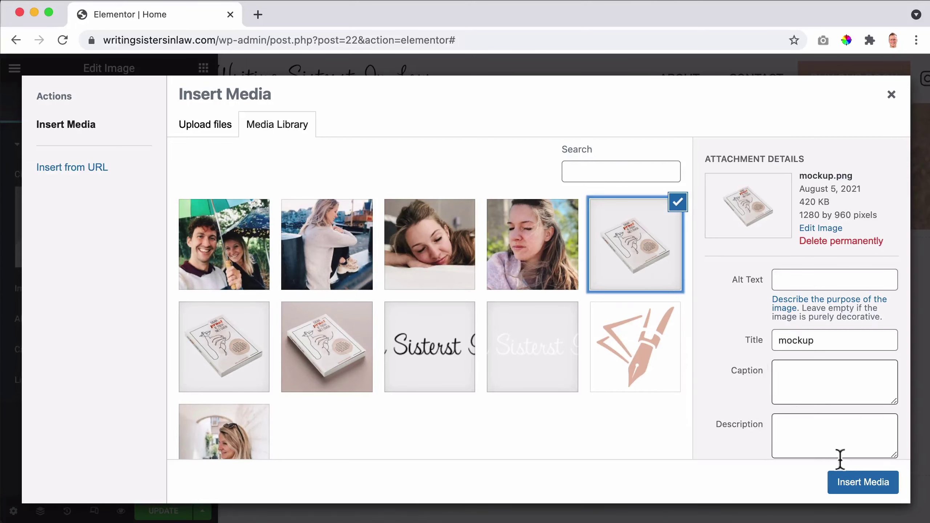
left_click(850, 483)
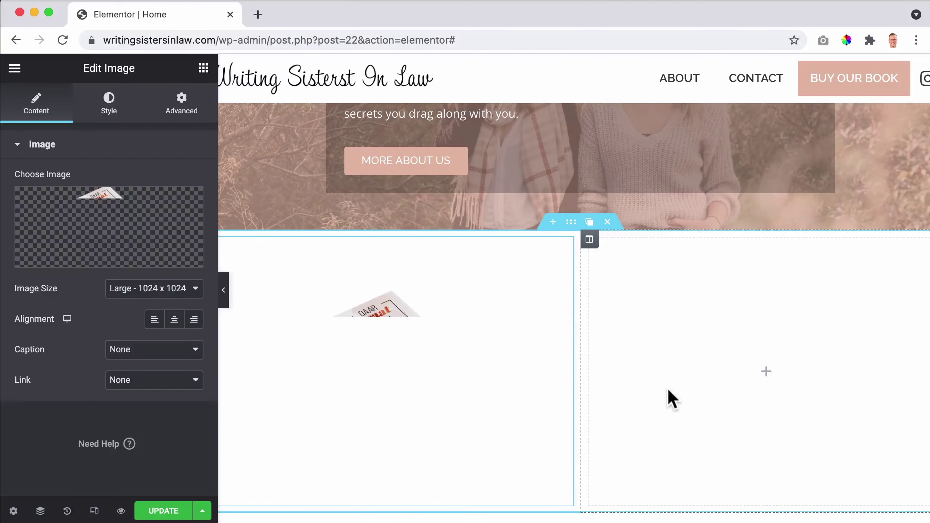
- Swap the image for the book mockup You-Dont-Talk-About-That-2.png
left_click(90, 222)
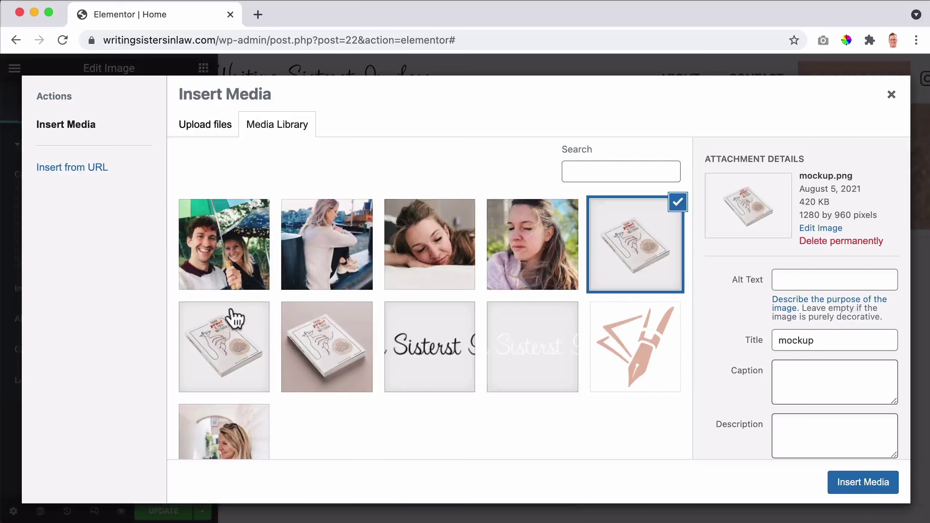
left_click(207, 341)
scroll(326, 332, "down", 10)
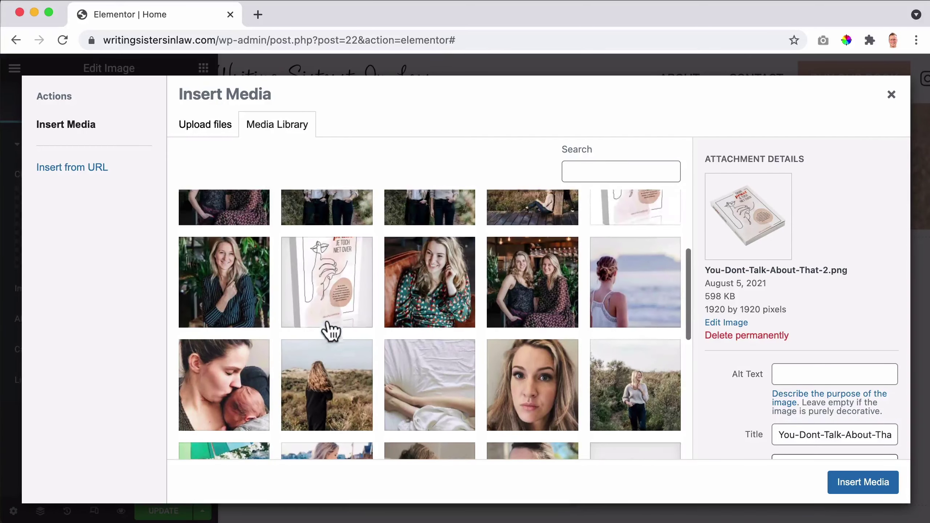
scroll(331, 331, "up", 2)
scroll(331, 330, "down", 10)
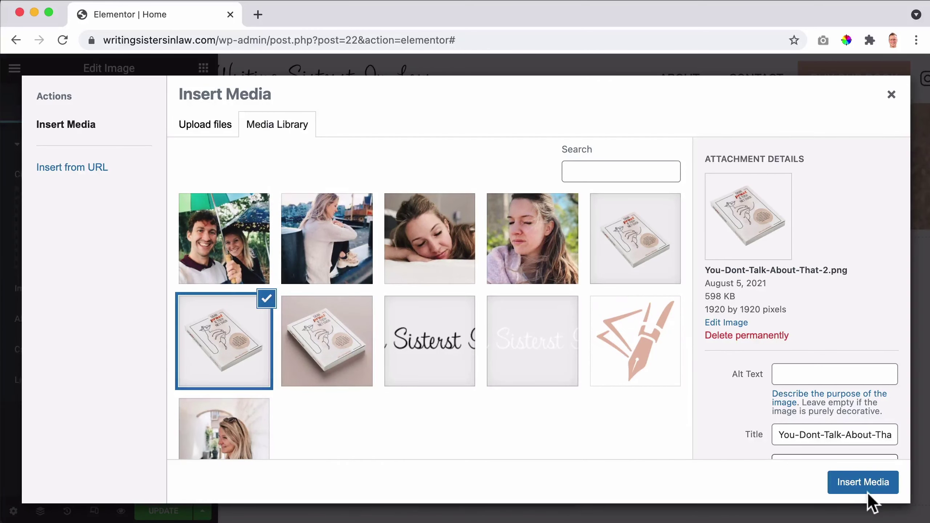
left_click(865, 483)
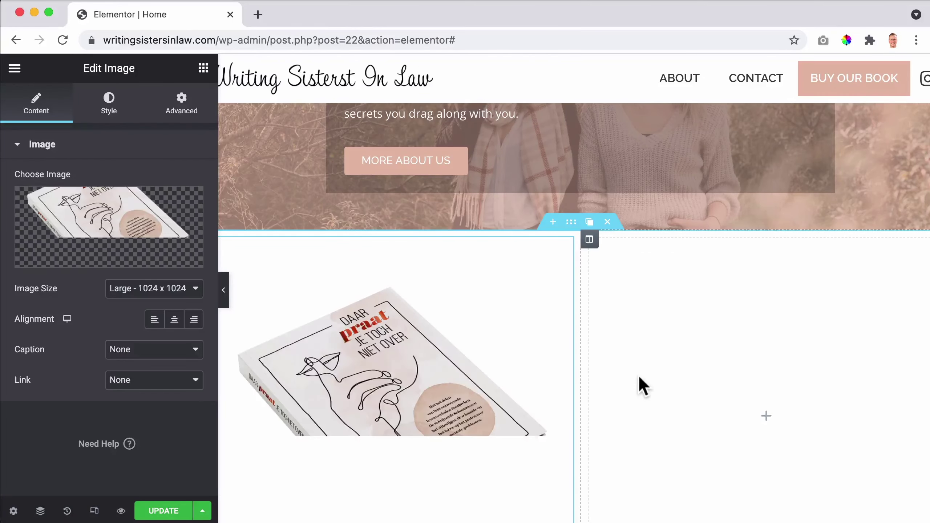
scroll(635, 354, "down", 1)
scroll(639, 356, "up", 10)
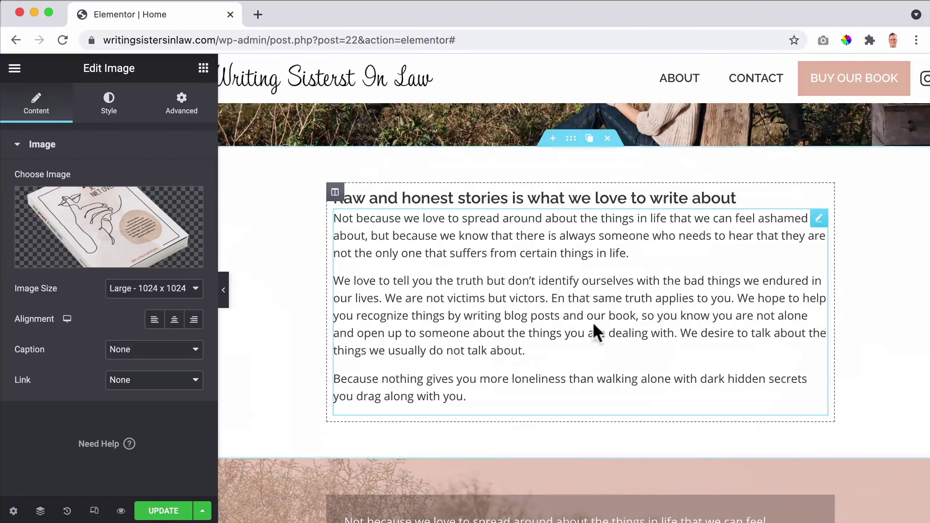
- Copy the stories text block into the empty column beside the book mockup
right_click(484, 261)
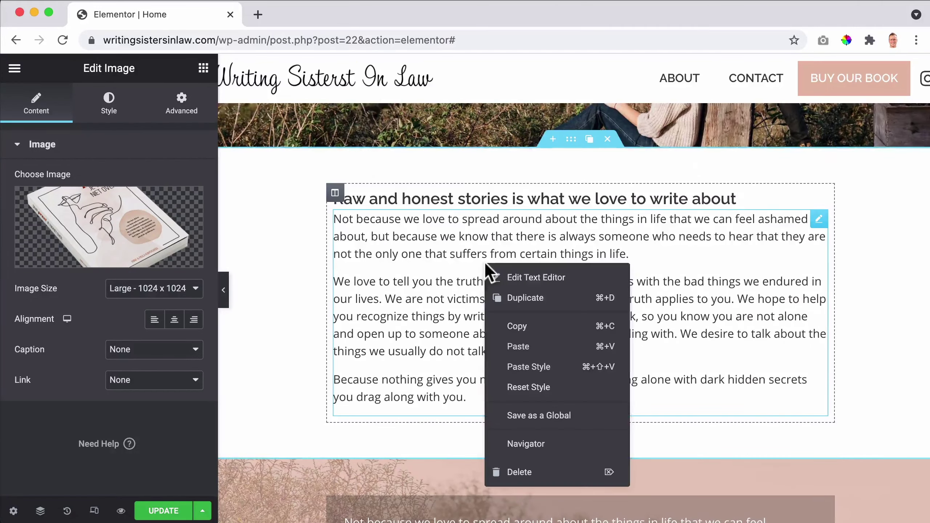
left_click(516, 326)
scroll(635, 318, "down", 10)
scroll(644, 318, "down", 5)
right_click(672, 278)
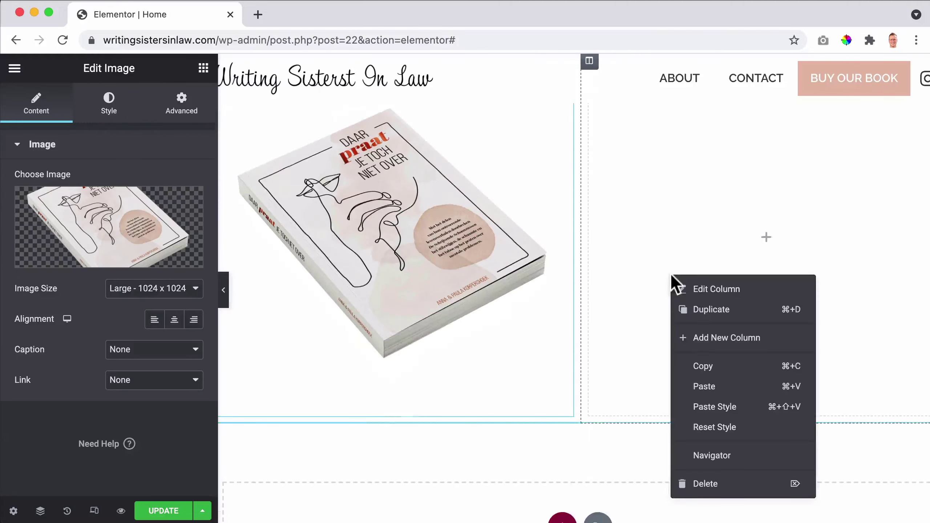
left_click(734, 389)
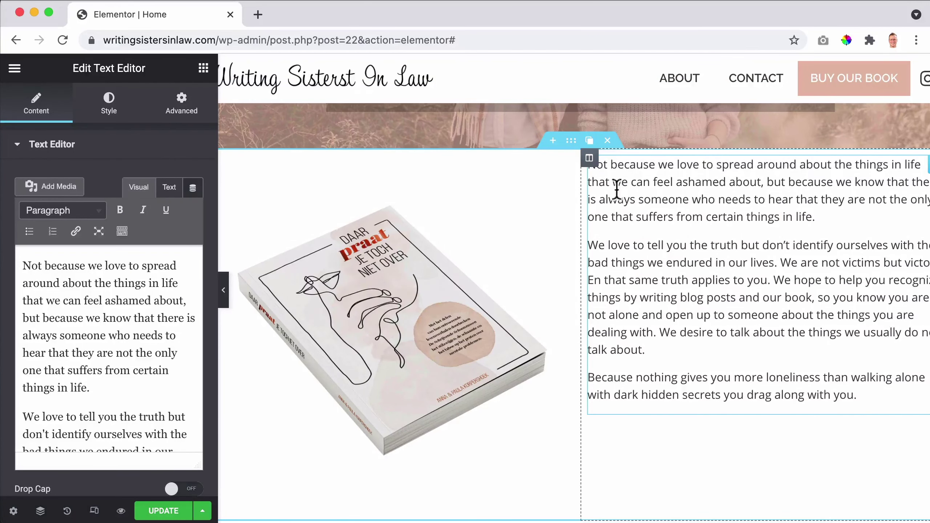
- Set that column's linked padding to 50 px on all sides
left_click(590, 160)
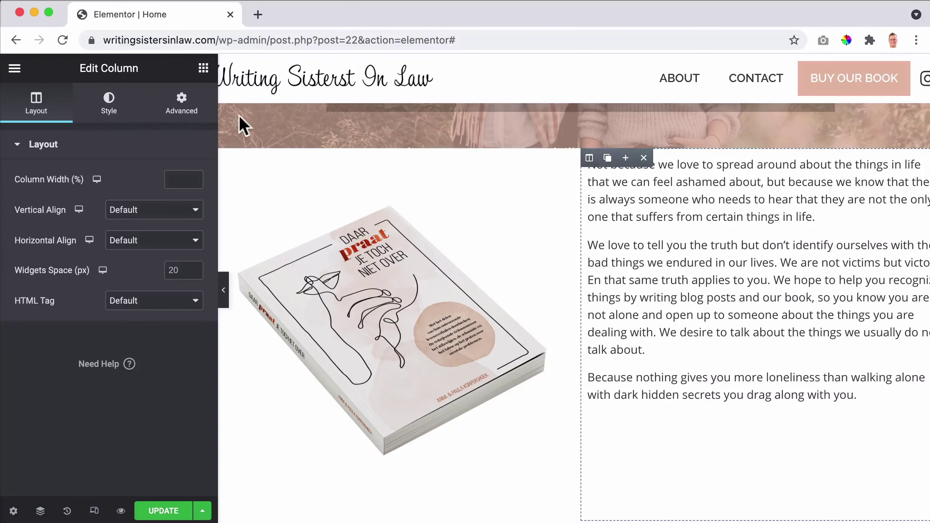
left_click(185, 108)
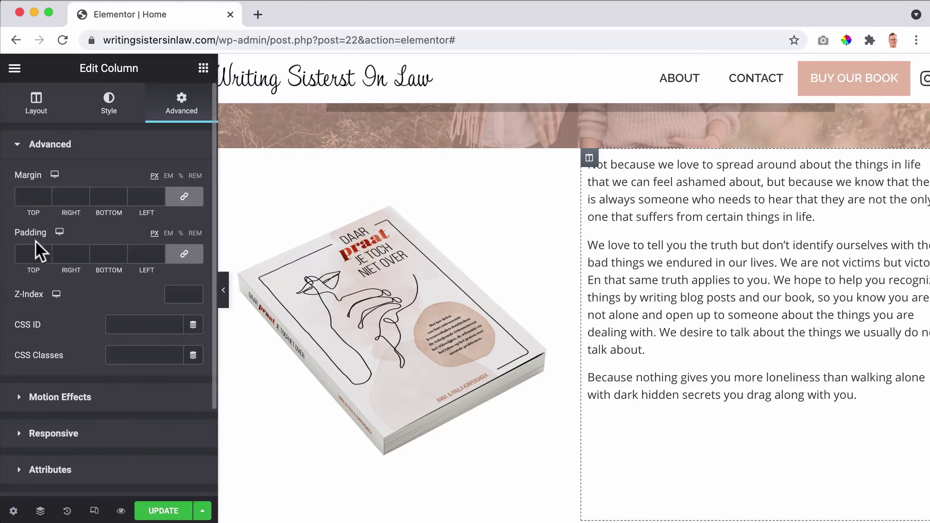
type("20")
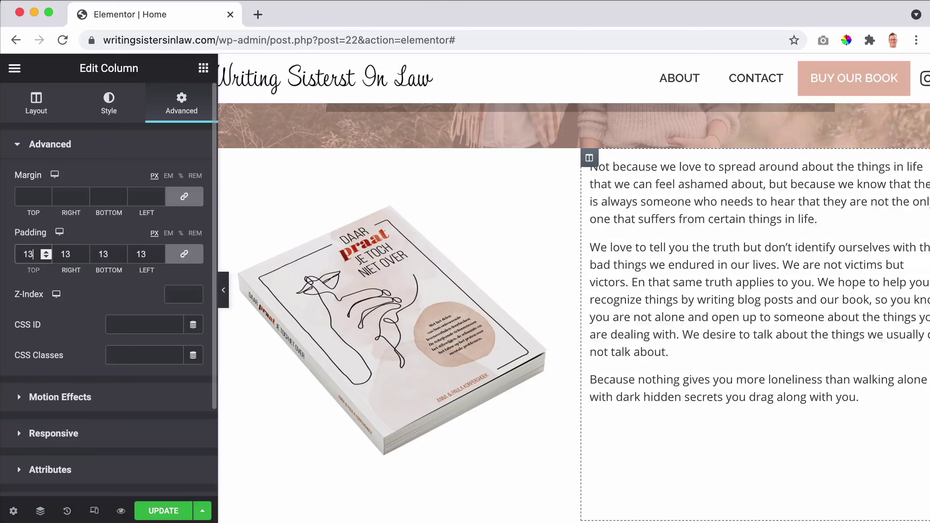
key("Up")
key("Up")
key("Up")
key("Up")
key("Up")
key("Up")
key("Up")
key("Up")
key("Up")
key("Up")
key("Up")
key("Up")
key("Up")
key("Up")
key("Up")
key("Up")
key("Up")
key("Up")
key("Up")
key("Up")
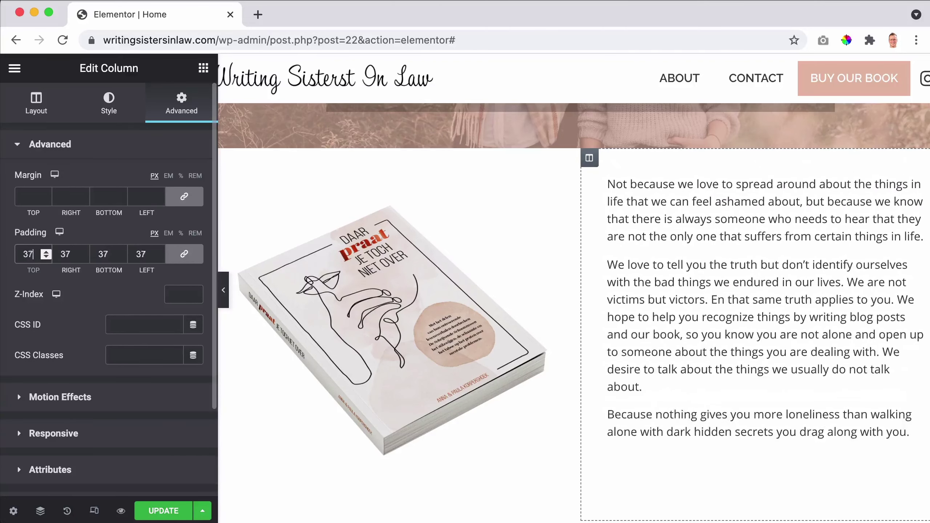
key("Up")
key("Up")
key("Up")
key("Up")
key("Up")
key("Up")
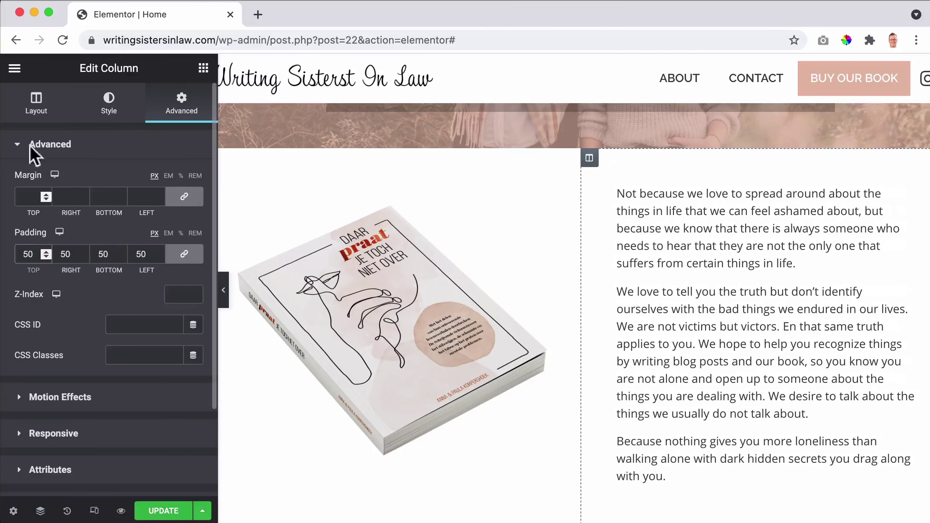
left_click(656, 232)
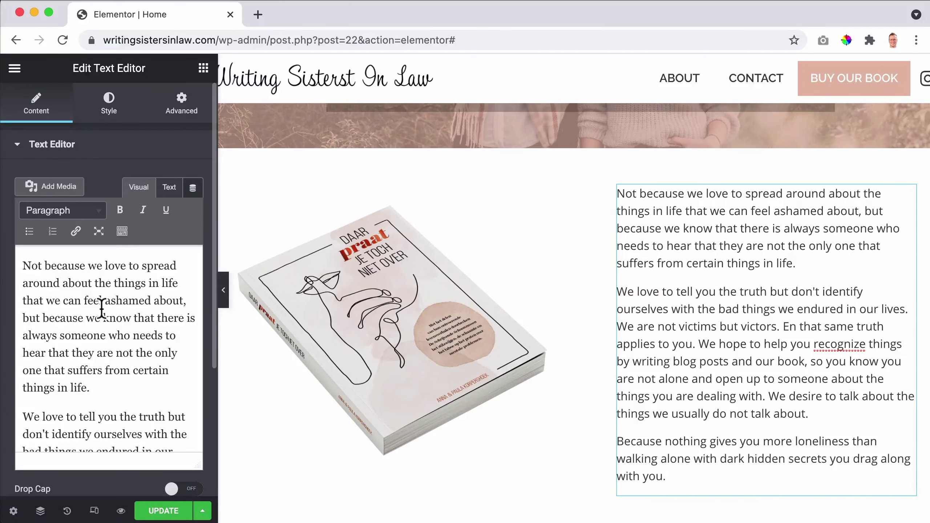
- Replace the pasted paragraphs with the short testimonial and attribution, then open the site header
key("ctrl+a")
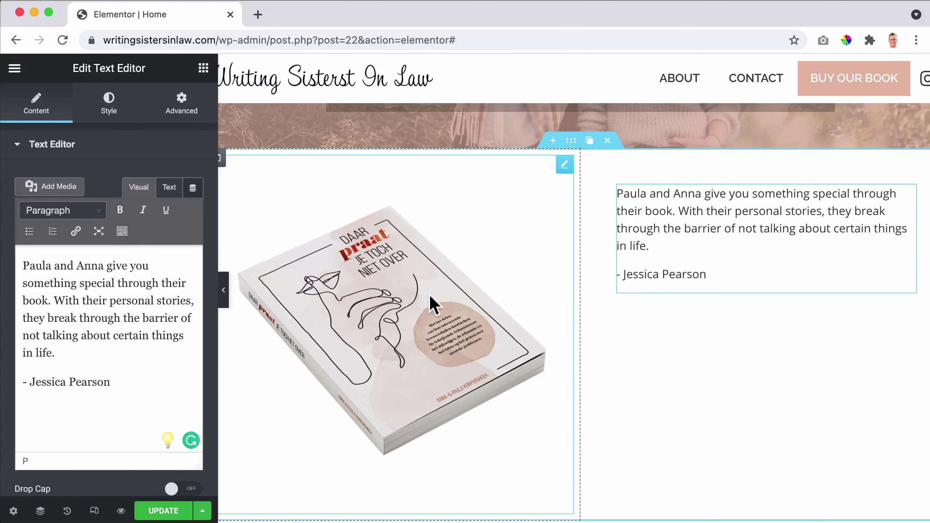
scroll(595, 374, "down", 3)
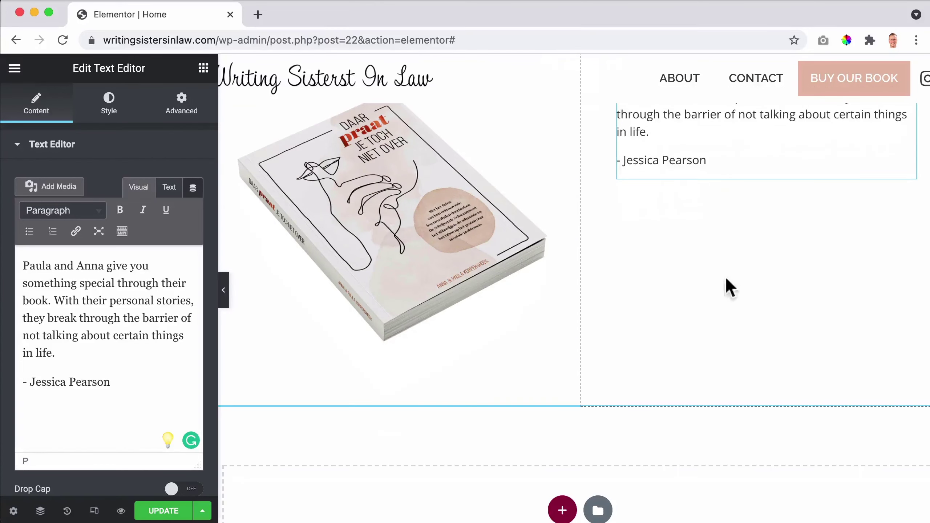
scroll(706, 263, "up", 3)
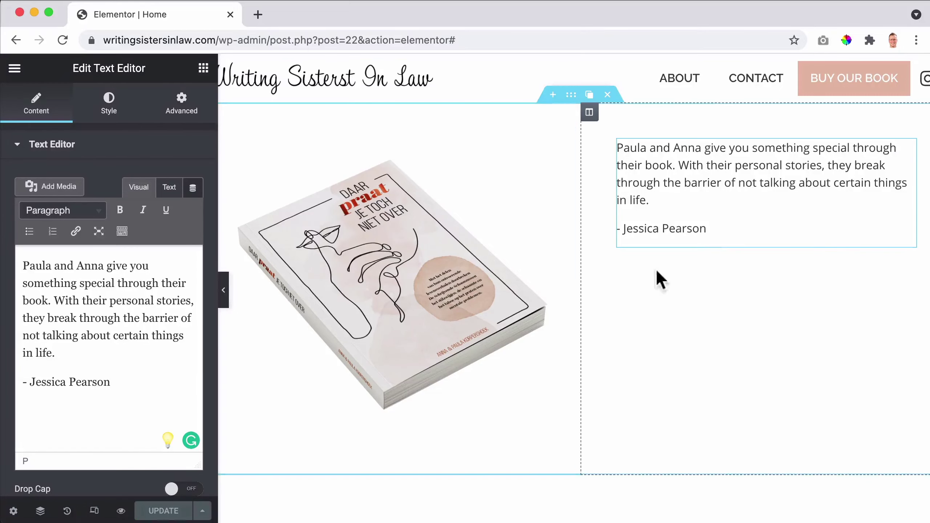
scroll(517, 110, "up", 10)
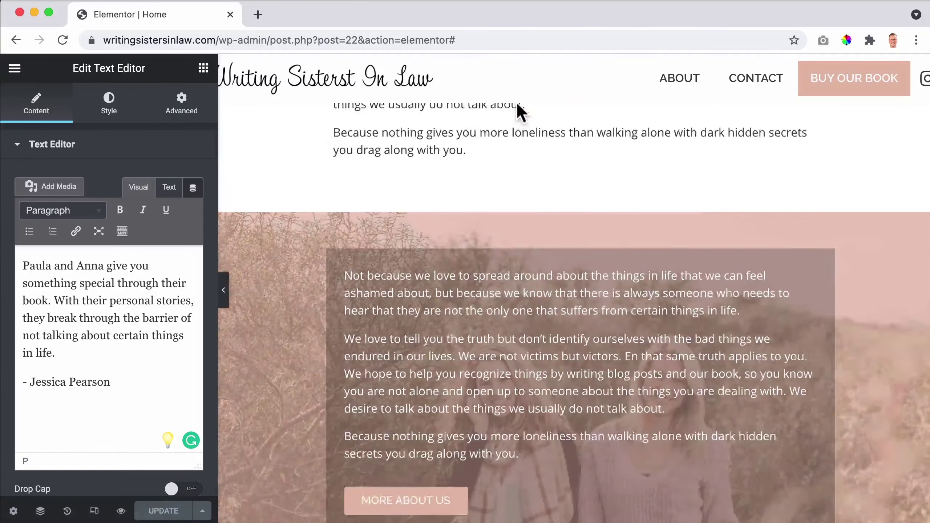
left_click(578, 69)
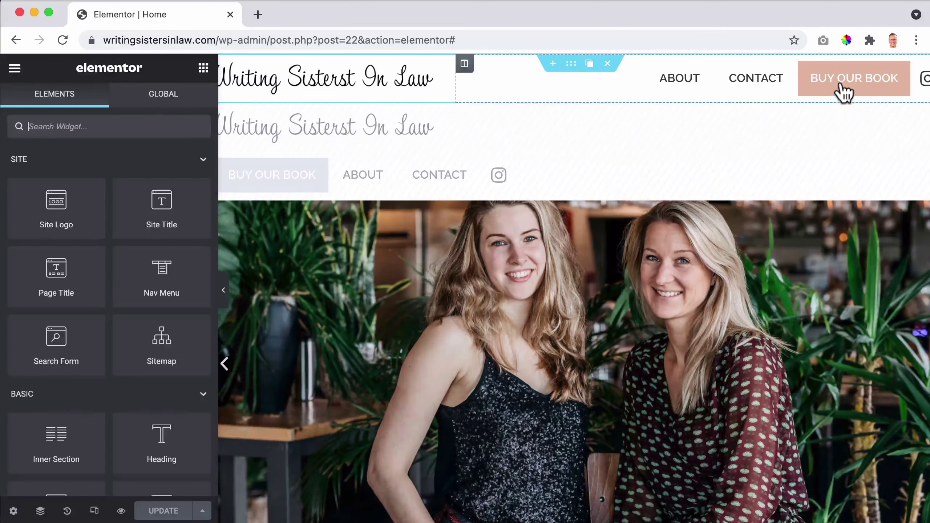
- Copy the header's BUY OUR BOOK button and paste it below the testimonial
right_click(844, 93)
left_click(834, 138)
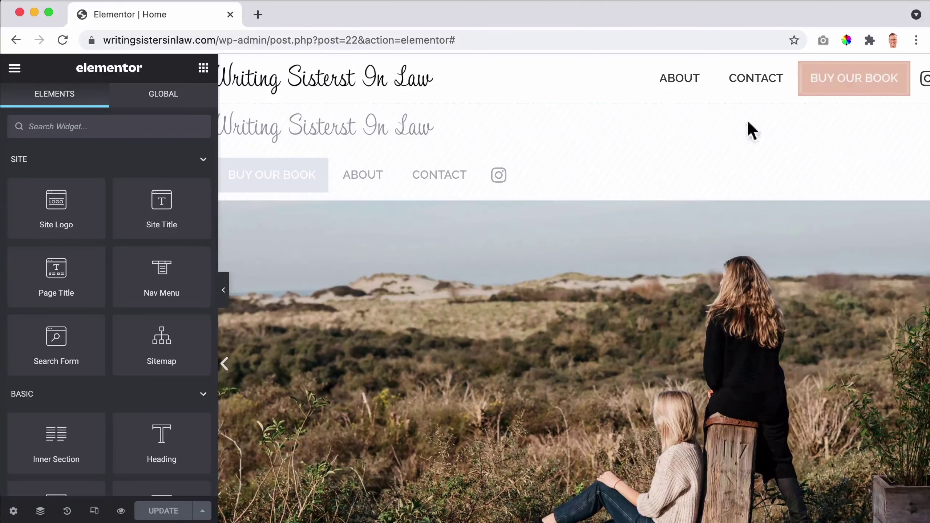
left_click(580, 211)
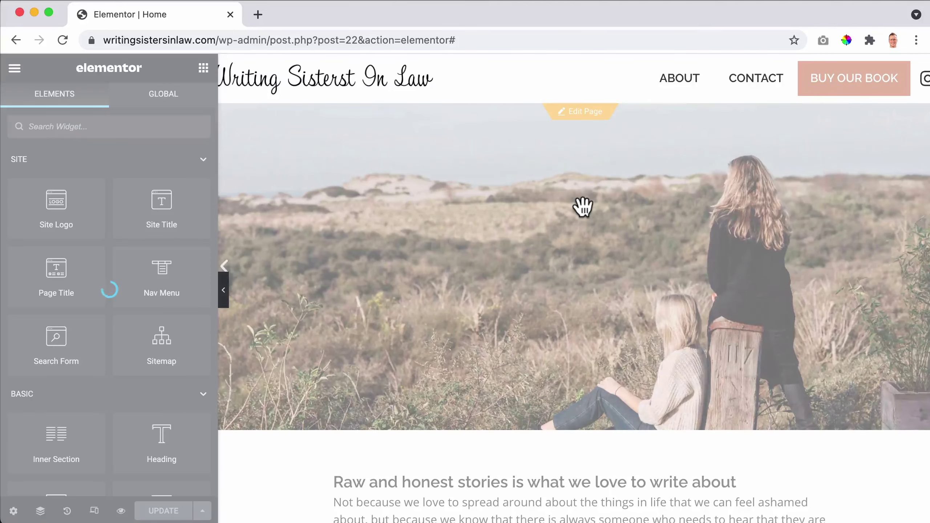
scroll(582, 207, "down", 10)
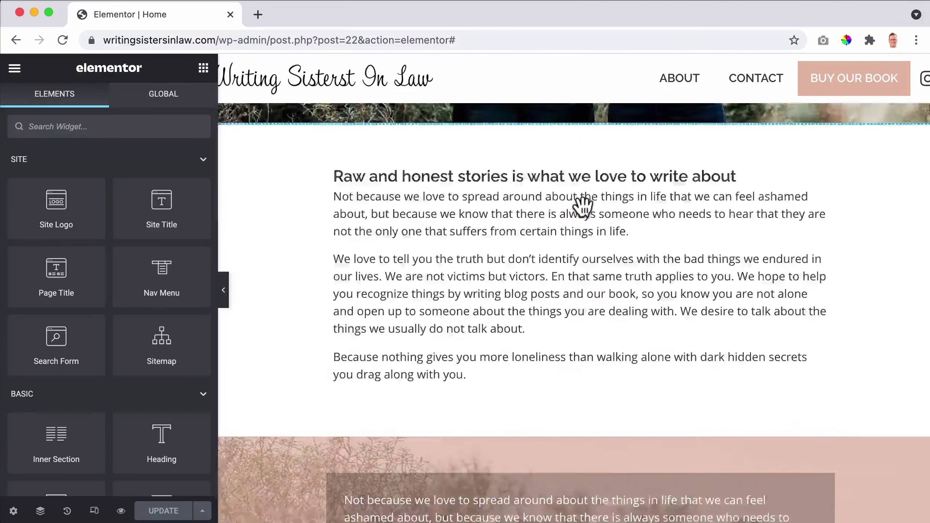
scroll(592, 208, "down", 5)
right_click(675, 235)
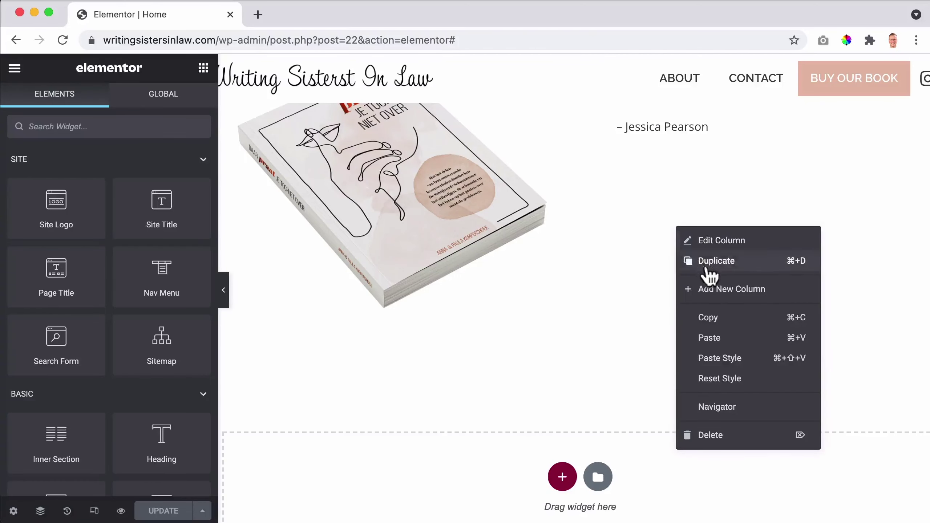
left_click(717, 338)
scroll(677, 253, "up", 3)
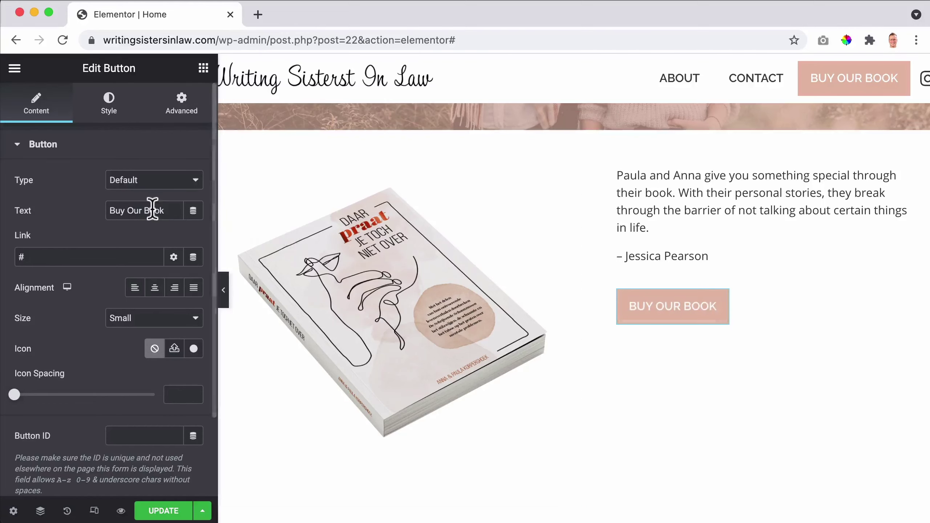
- Change the button text to 'Meer information' and give the testimonial column 100 px padding all round
type("Meer information")
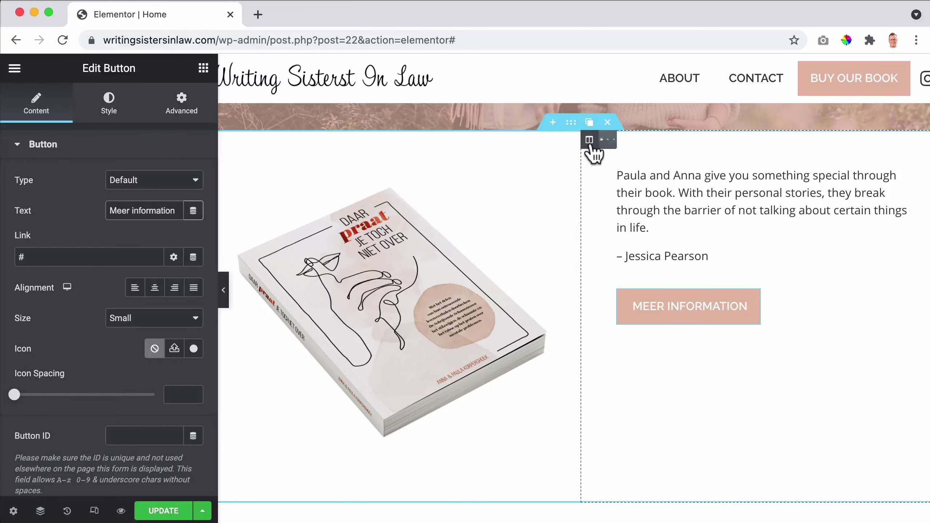
left_click(589, 139)
left_click(21, 254)
key("Up")
key("Up")
key("Up")
key("Up")
key("Up")
key("Up")
key("Up")
key("Up")
key("Up")
key("Up")
key("Up")
key("Up")
key("Up")
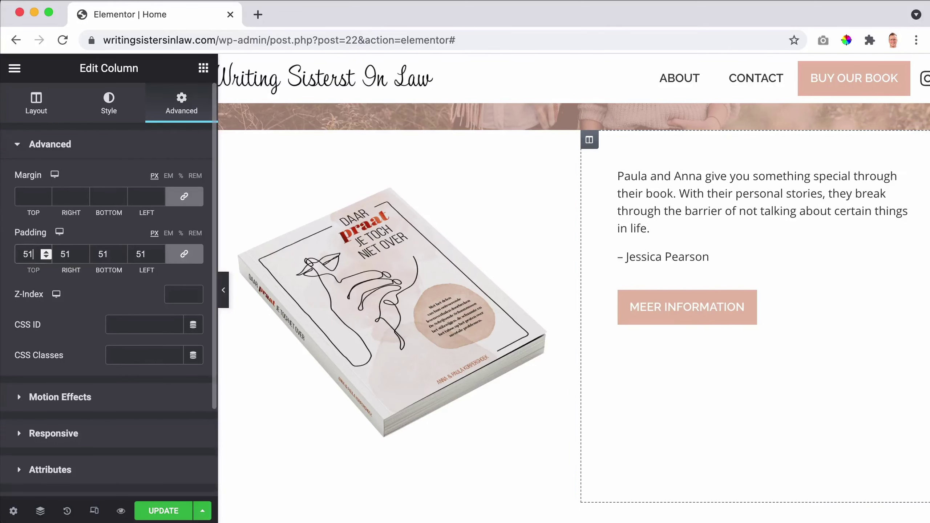
key("Up")
key("Up")
key("Up")
key("Up")
key("Up")
key("Up")
key("Up")
key("Up")
key("Up")
key("Up")
key("Up")
key("Up")
key("Up")
key("Up")
key("Up")
key("Up")
key("Up")
key("Up")
key("Up")
key("Up")
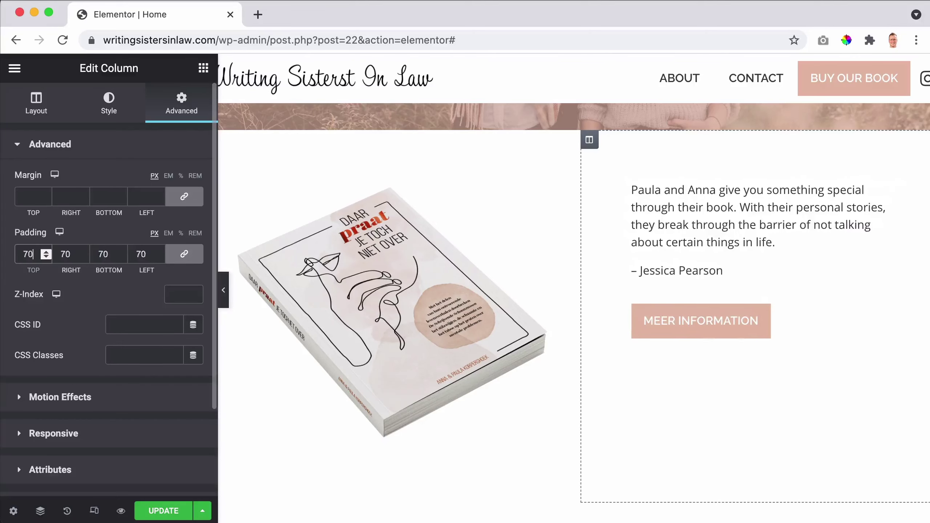
key("Up")
key("Up")
key("Up")
key("Up")
key("Up")
key("Up")
key("Up")
key("Up")
key("Up")
key("Up")
key("Up")
key("Up")
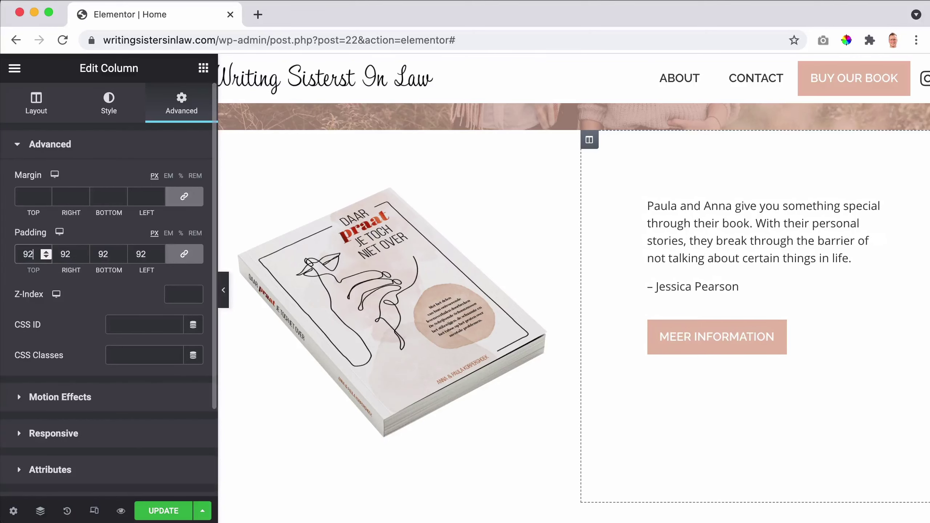
key("Up")
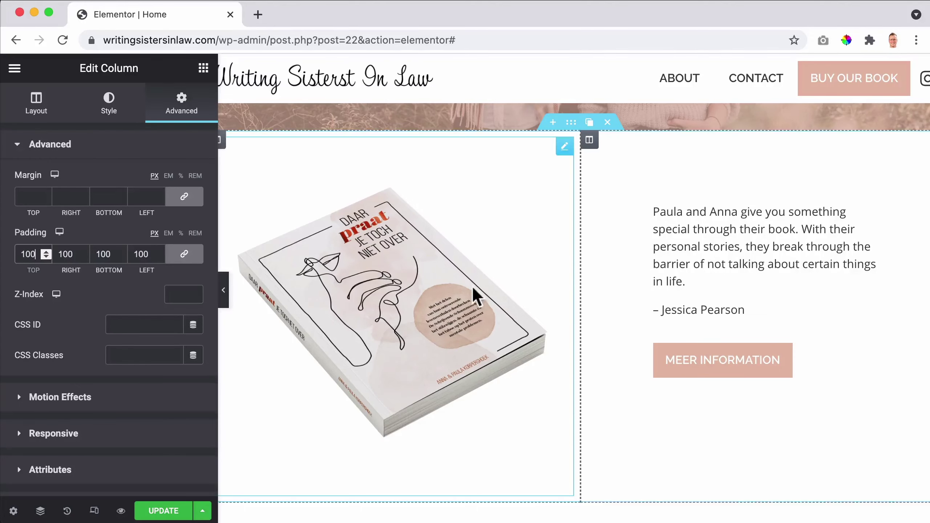
- Set the pink photo section's Background Attachment to Fixed
scroll(475, 293, "up", 5)
scroll(475, 294, "down", 6)
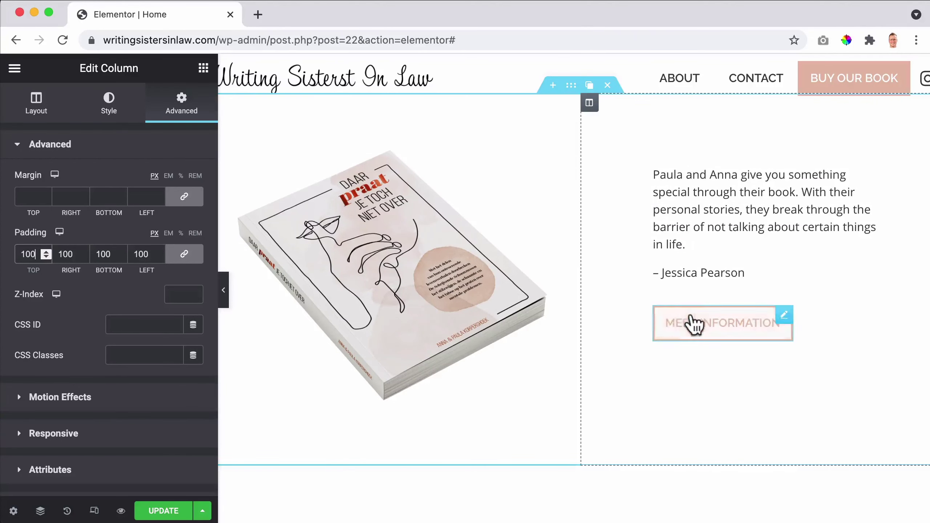
scroll(535, 378, "up", 10)
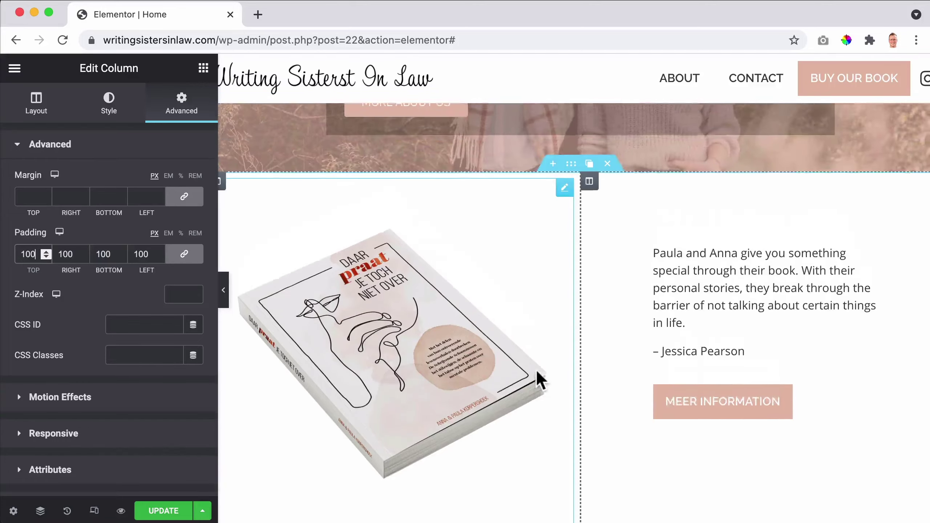
scroll(577, 382, "up", 3)
scroll(574, 380, "down", 8)
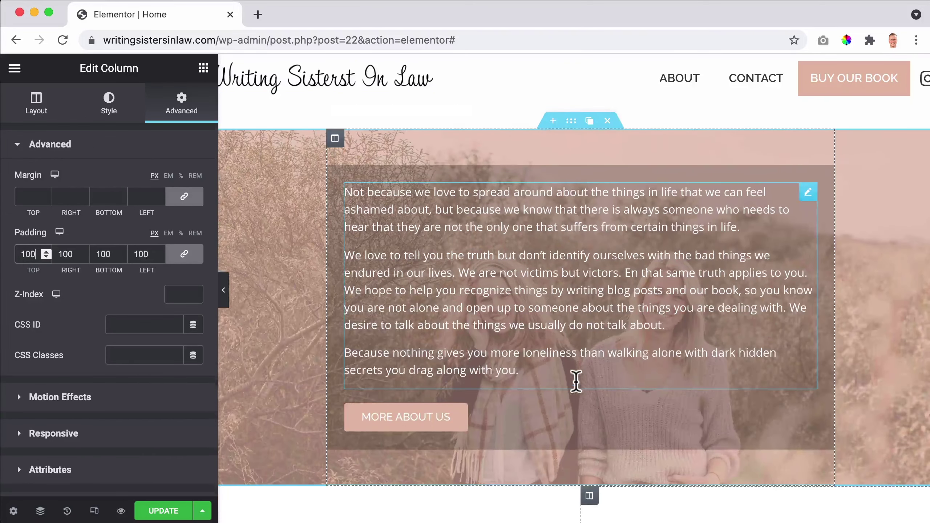
scroll(575, 379, "up", 2)
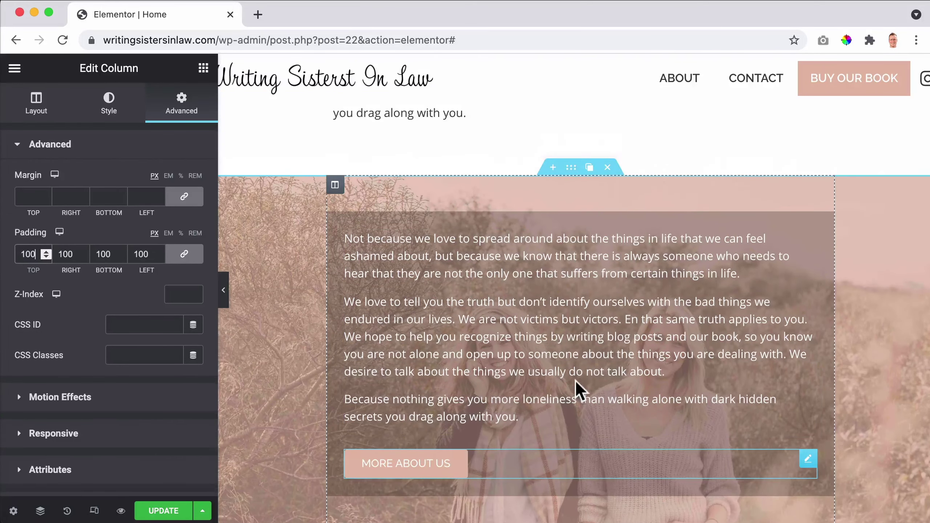
left_click(570, 171)
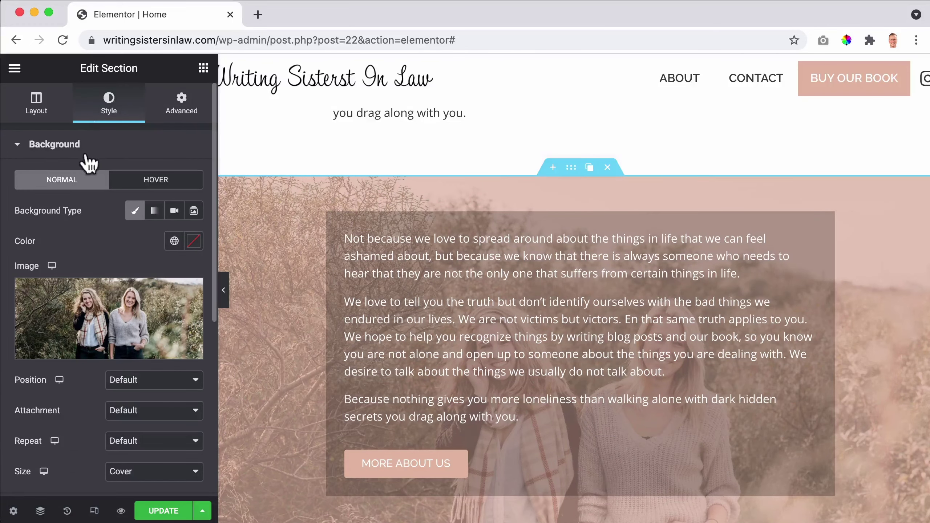
scroll(132, 345, "down", 4)
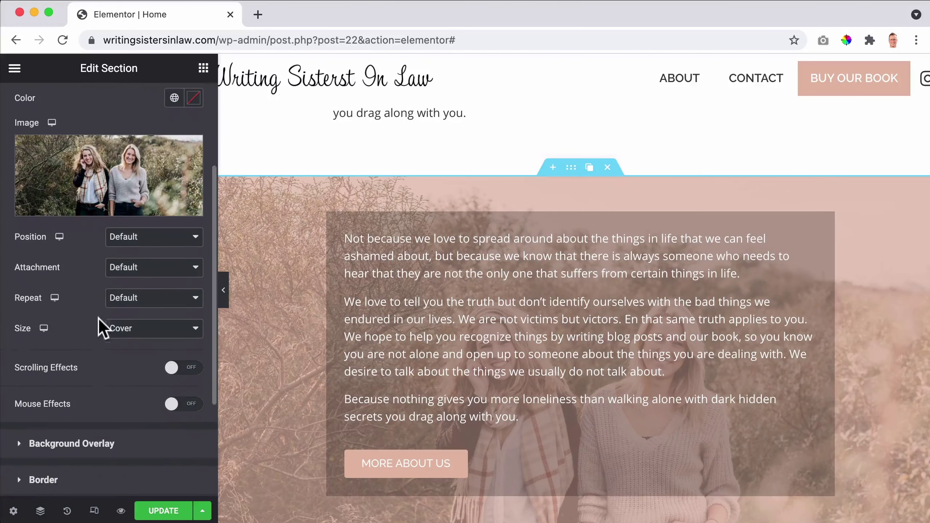
left_click(148, 267)
left_click(129, 298)
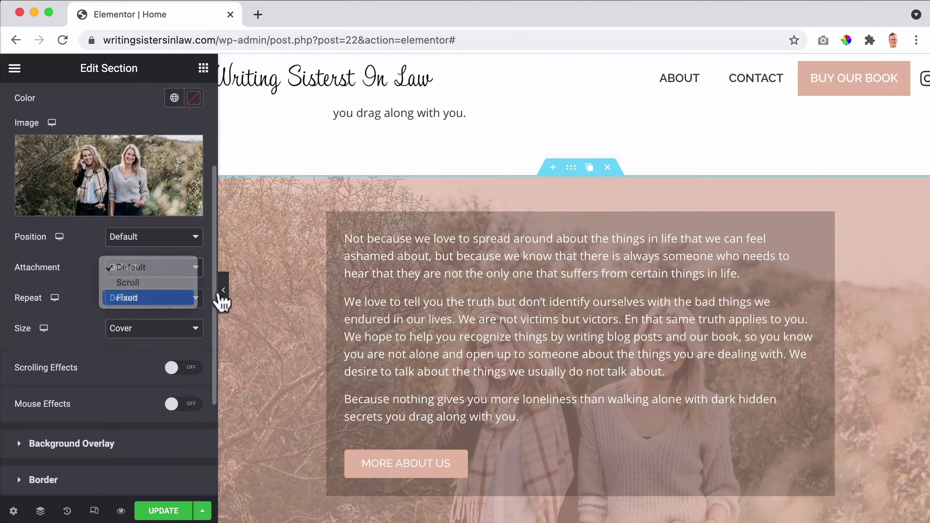
- Scroll the canvas to confirm the background photo stays fixed while the page moves
scroll(608, 344, "down", 6)
scroll(608, 336, "up", 8)
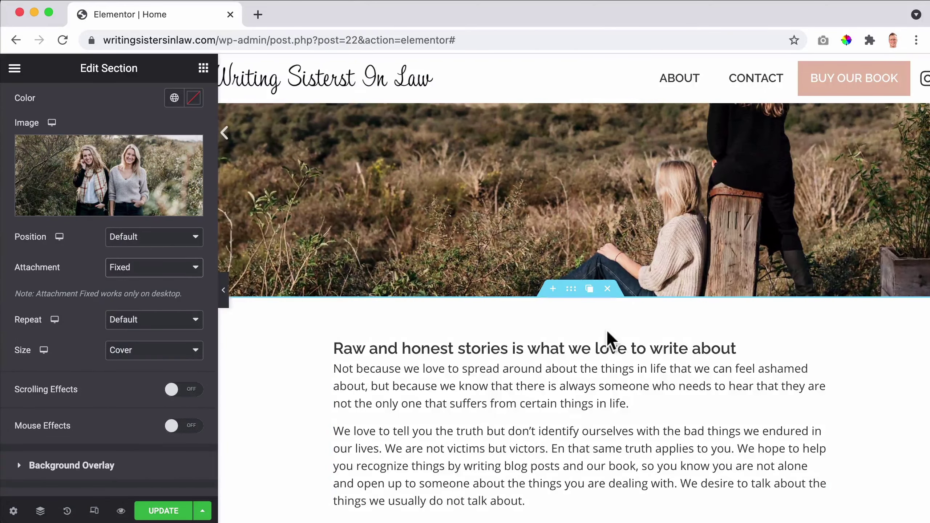
scroll(607, 331, "down", 15)
scroll(607, 337, "down", 5)
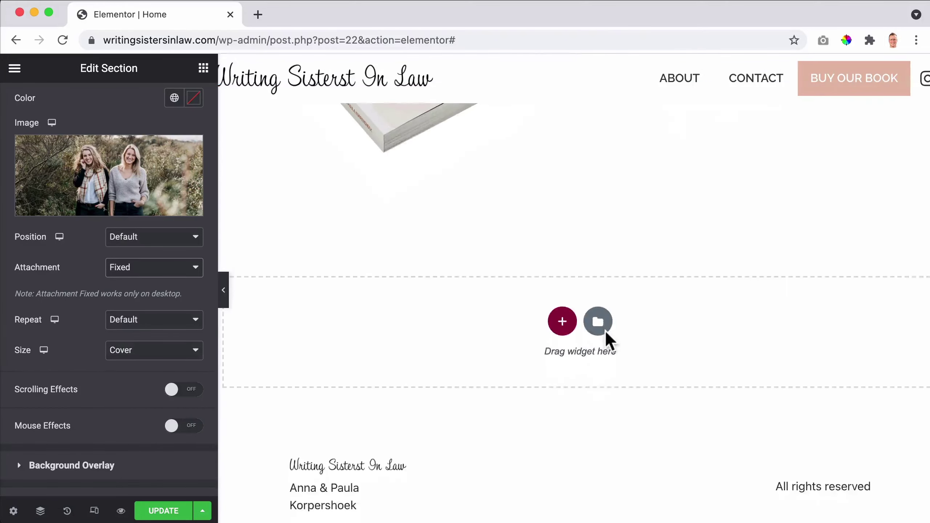
scroll(606, 336, "up", 12)
scroll(599, 326, "up", 6)
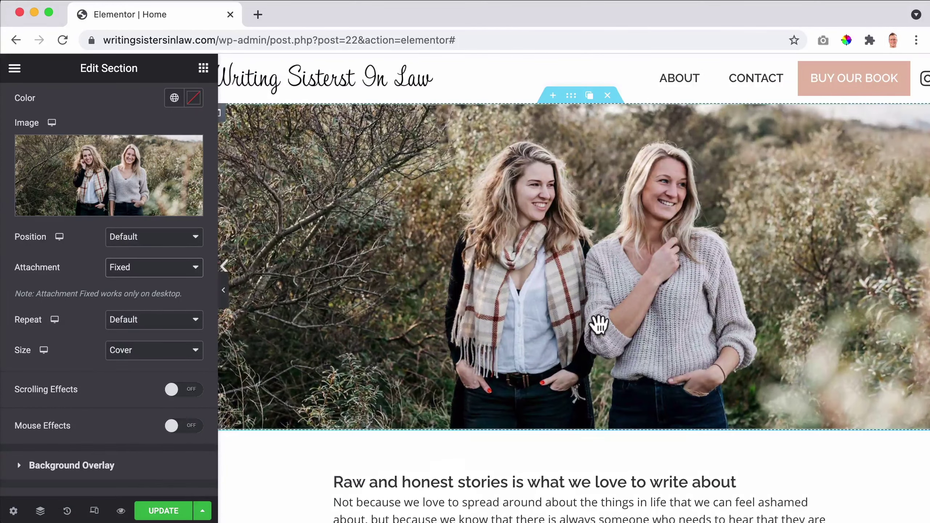
- In mobile preview, set the 'Raw and honest stories' column's linked padding to 30 px
left_click(96, 509)
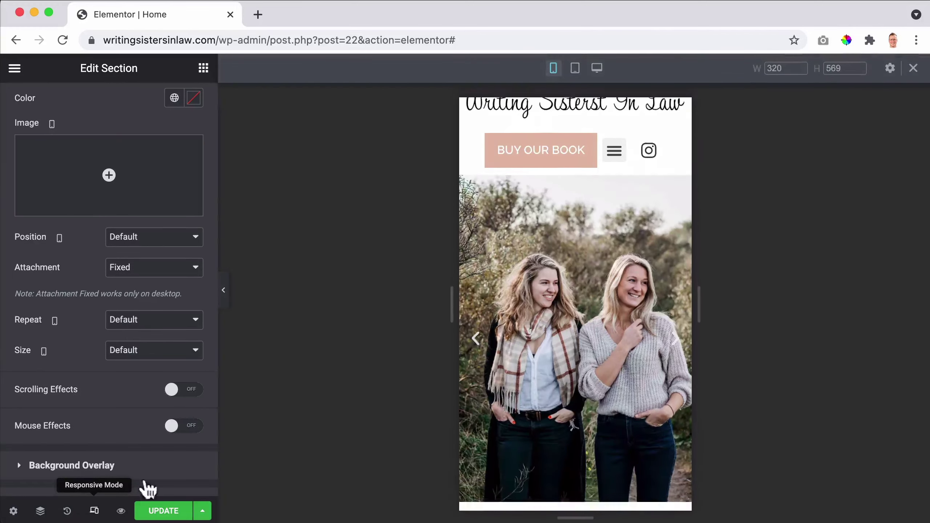
scroll(545, 249, "down", 15)
scroll(566, 259, "up", 6)
scroll(565, 256, "up", 3)
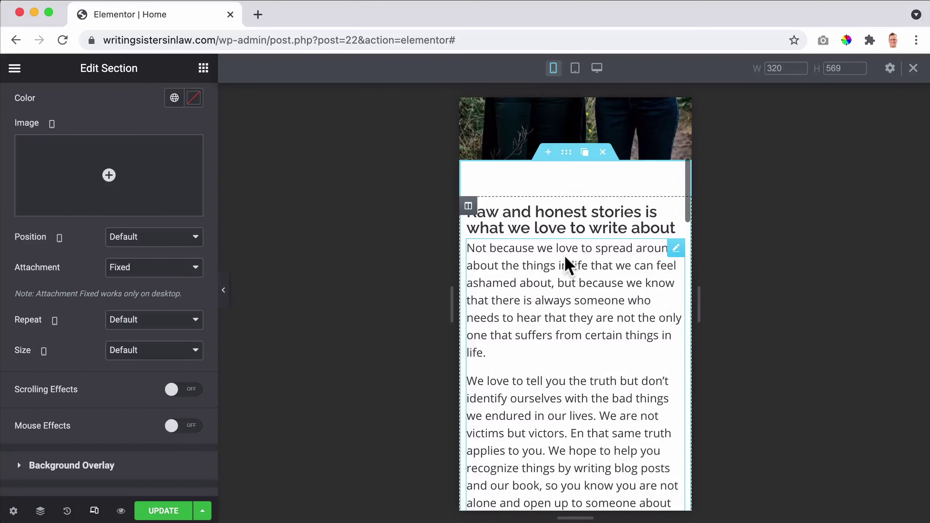
left_click(468, 206)
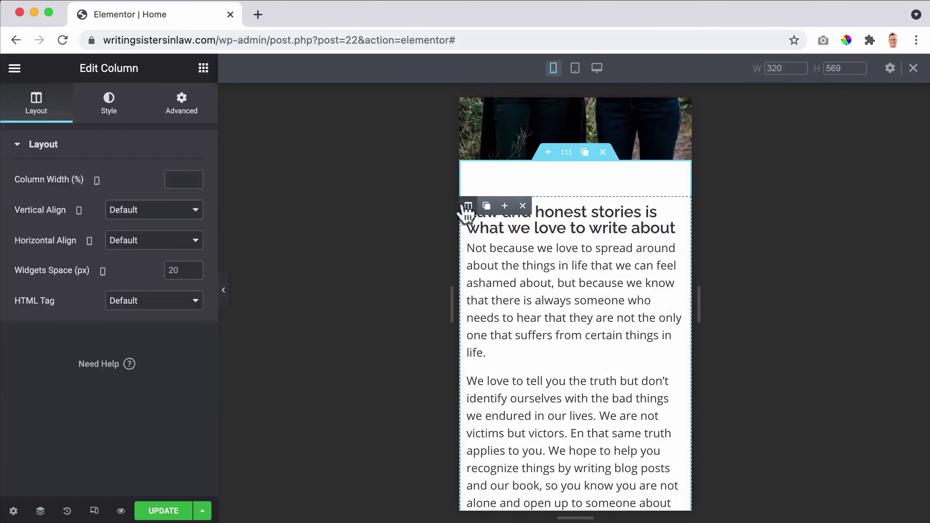
left_click(177, 111)
left_click(28, 253)
type("5")
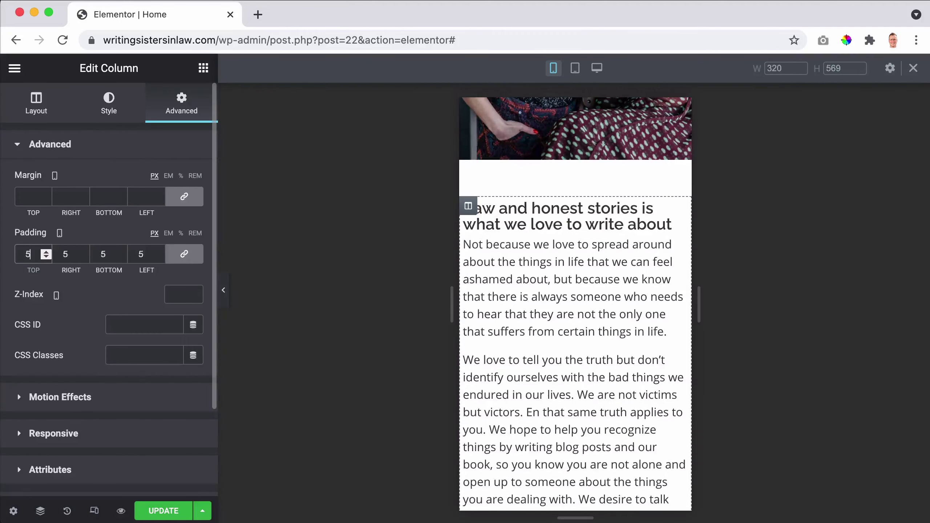
key("Up")
key("Up")
key("Up")
key("Up")
key("Up")
key("Up")
key("Up")
key("Up")
key("Up")
key("Up")
key("Up")
key("Up")
key("Up")
key("Up")
key("Up")
key("Up")
key("Up")
key("Up")
key("Up")
key("Up")
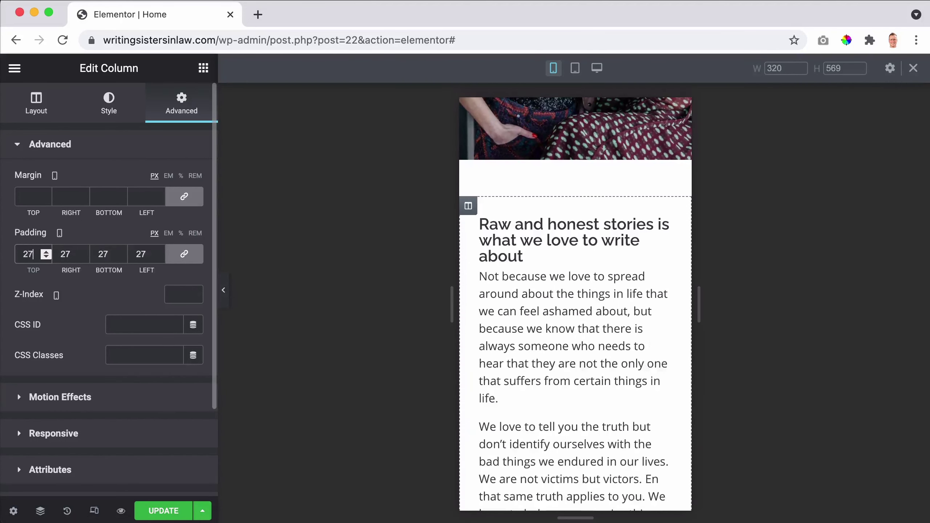
key("Up")
key("Up")
key("Up")
scroll(548, 267, "down", 15)
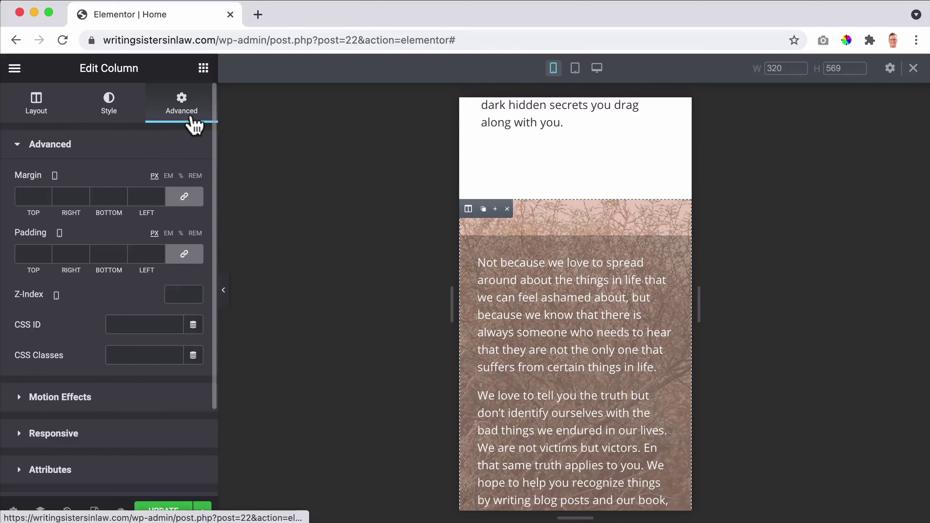
- Give the overlay text column 15 px margin and 15 px padding on mobile
left_click(21, 254)
type("8")
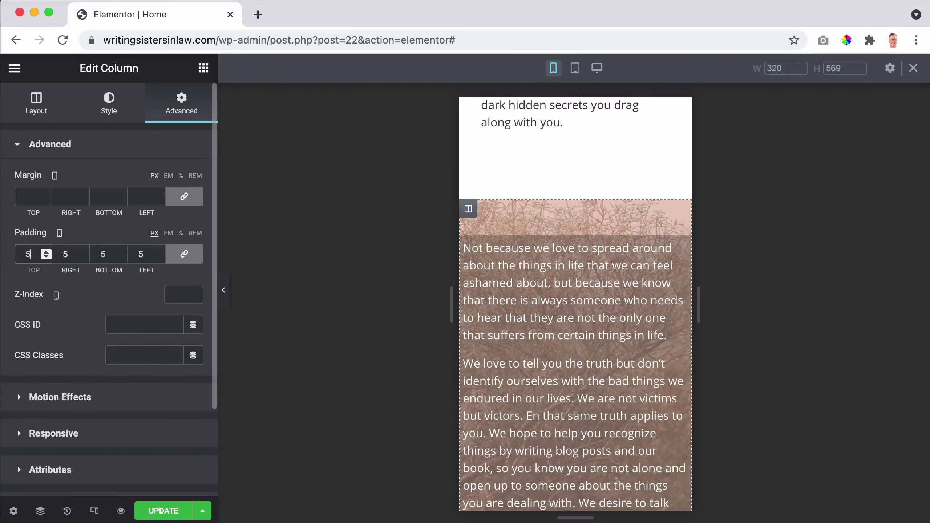
key("Up")
key("Up")
key("Up")
key("Up")
key("Up")
key("Up")
key("Up")
key("Up")
key("Up")
key("Up")
key("Up")
key("Up")
key("Up")
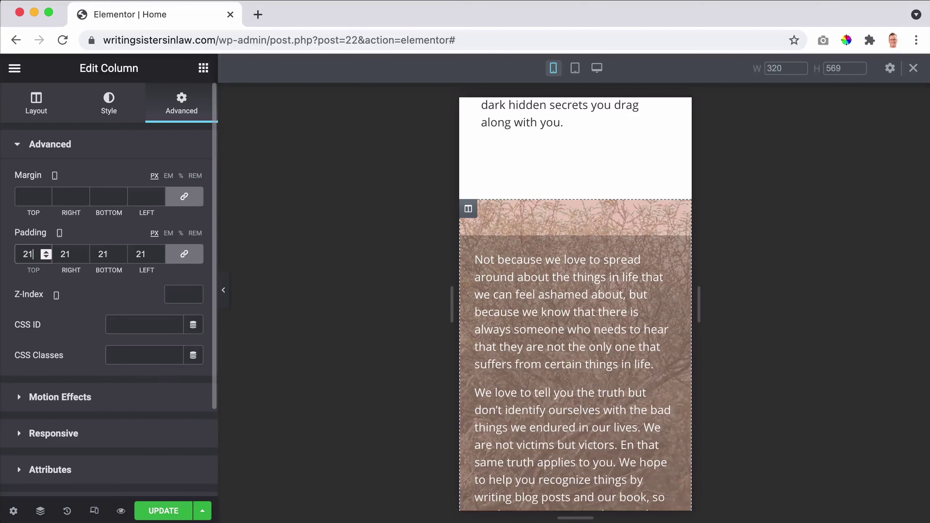
key("Down")
left_click(32, 197)
key("Up")
key("Up")
key("Up")
key("Up")
key("Up")
key("Up")
key("Up")
key("Up")
key("Up")
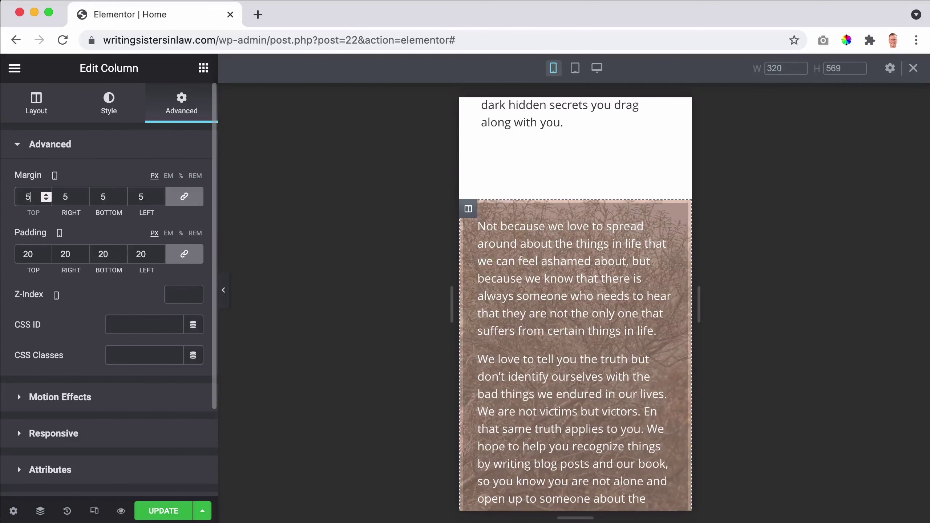
key("Up")
key("Up")
key("Up")
key("Up")
key("Up")
key("Up")
key("Up")
key("Up")
key("Up")
key("Up")
key("Up")
key("Up")
key("Up")
key("Up")
key("Up")
key("Up")
key("Up")
key("Up")
key("Up")
key("Up")
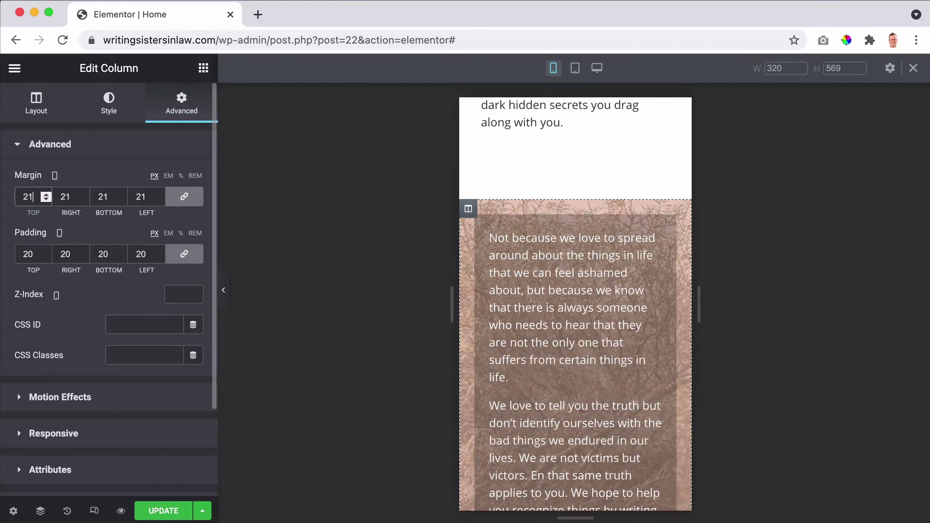
key("Up")
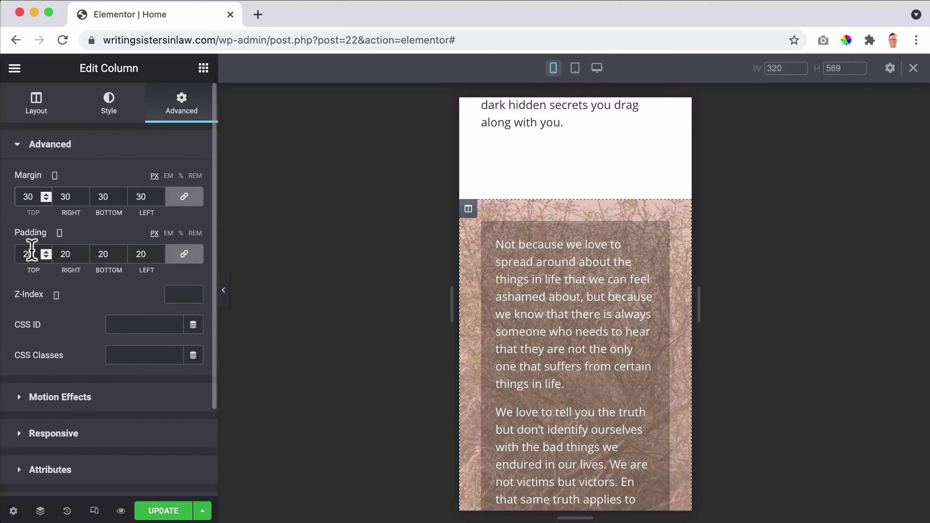
left_click(32, 254)
key("Up")
key("Up")
key("Up")
key("Up")
key("Up")
key("Up")
key("Up")
key("Up")
key("Down")
key("Down")
key("Down")
key("Down")
key("Down")
key("Down")
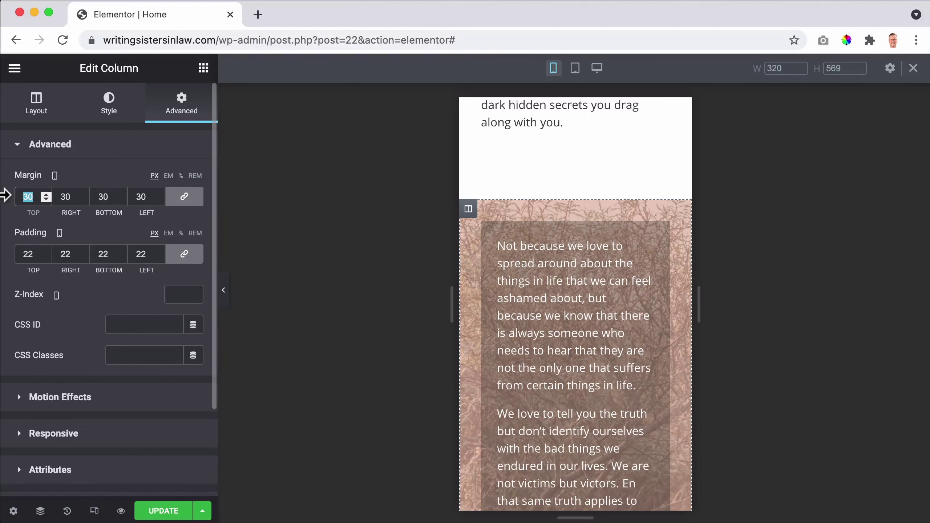
type("15")
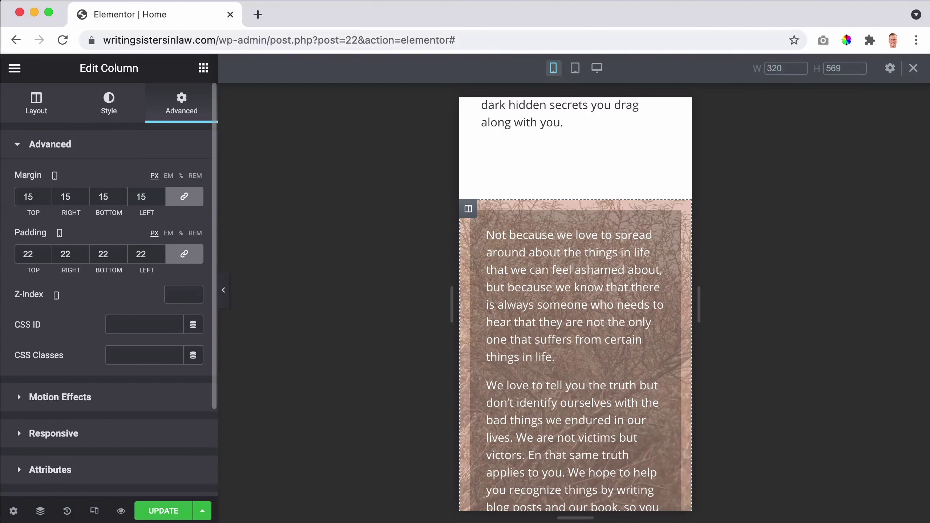
type("15")
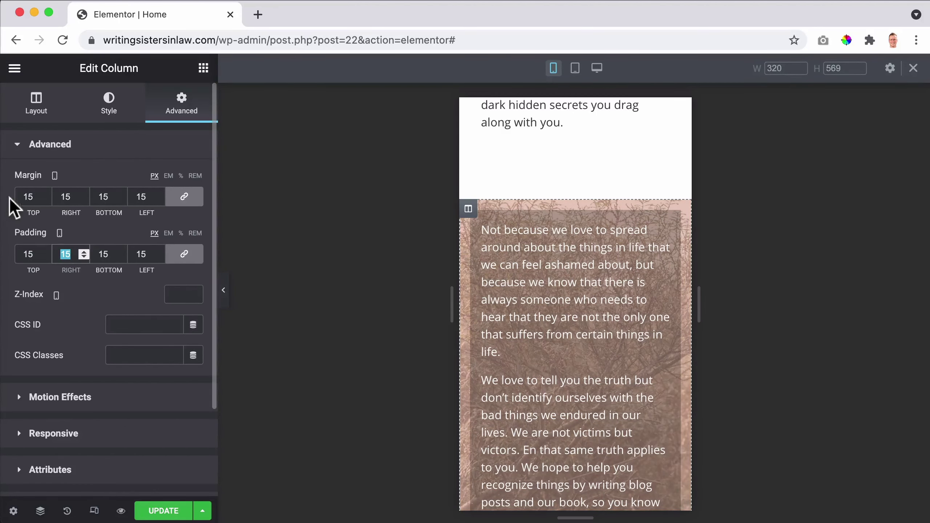
- Set the testimonial column's mobile padding to 30 px on all sides
scroll(580, 341, "down", 15)
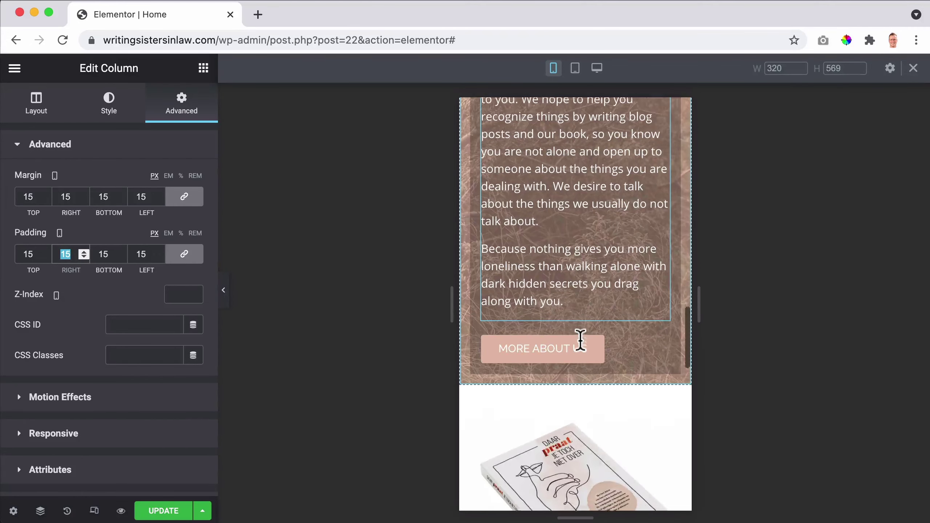
scroll(580, 339, "down", 5)
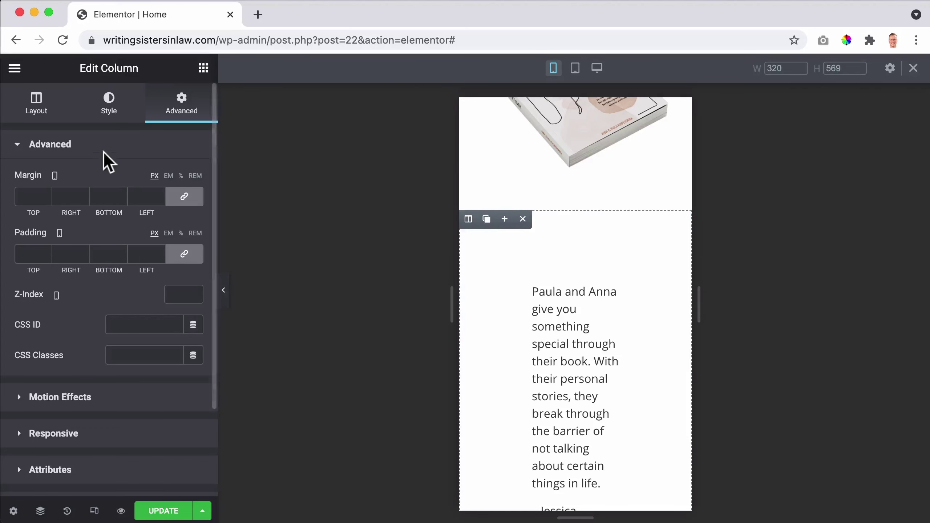
left_click(30, 244)
key("Up")
key("Up")
key("Up")
key("Up")
key("Up")
key("Up")
key("Up")
key("Up")
key("Up")
key("Up")
key("Up")
key("Up")
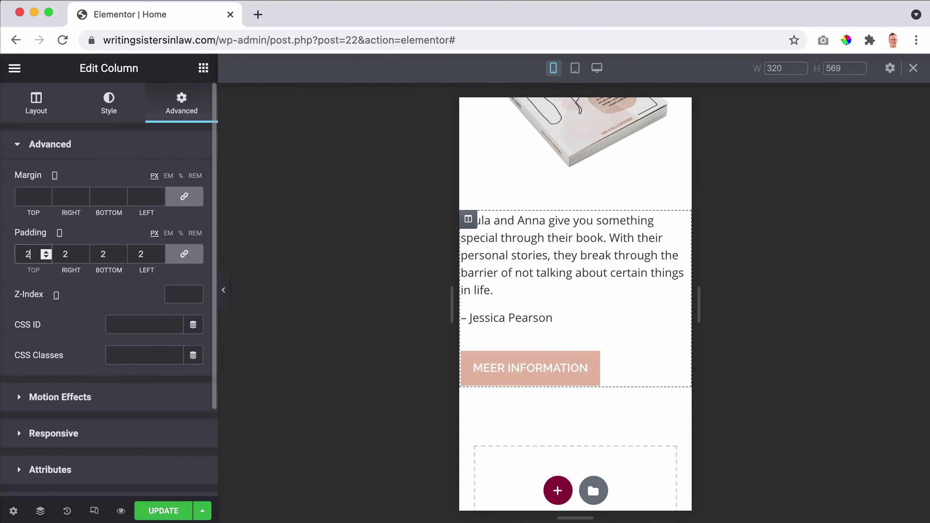
key("Up")
key("Up")
key("Up")
key("Up")
key("Up")
key("Up")
key("Up")
key("Up")
key("Up")
key("Up")
key("Up")
key("Up")
key("Up")
key("Up")
key("Up")
key("Up")
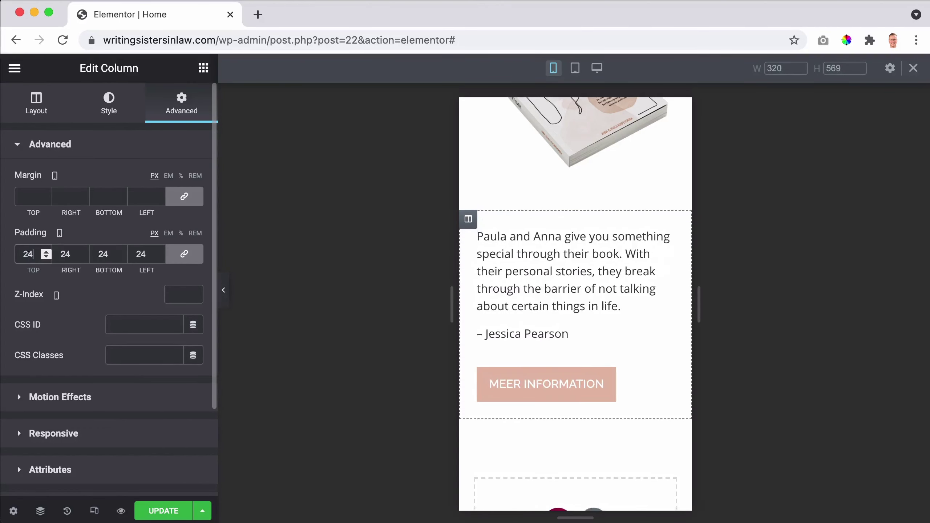
key("Up")
key("Up")
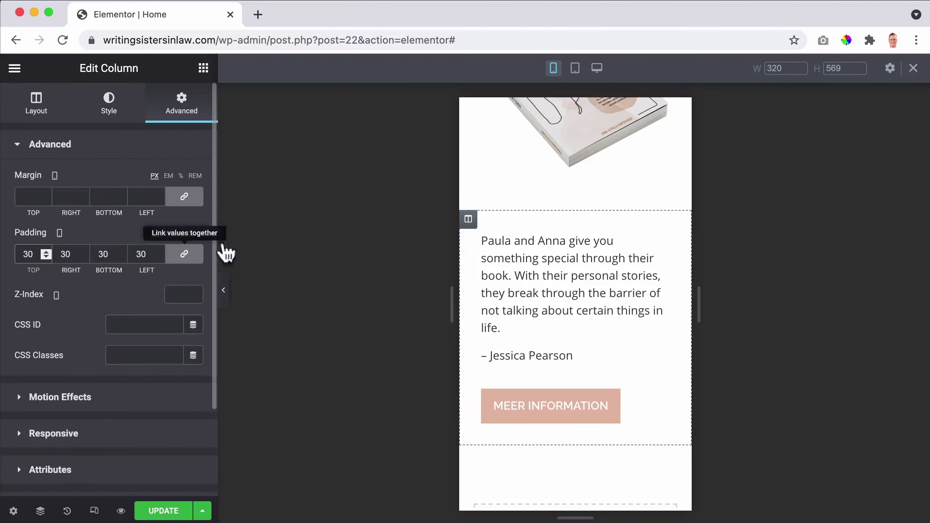
- Save the page with Update
scroll(523, 267, "down", 5)
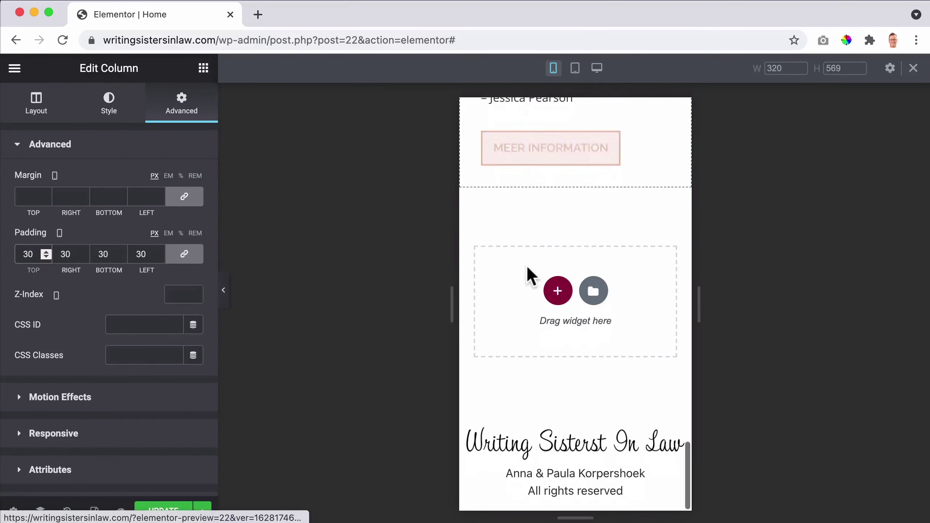
scroll(527, 271, "up", 10)
scroll(526, 270, "up", 15)
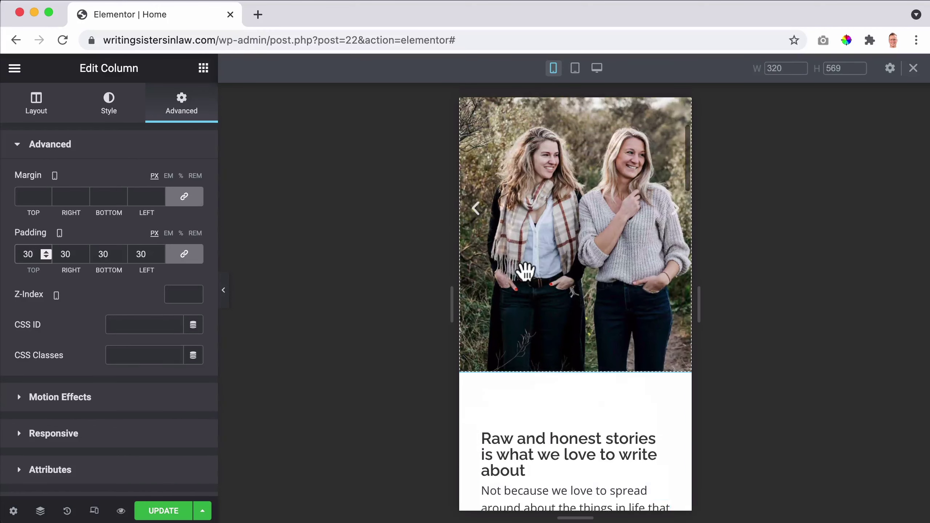
left_click(164, 511)
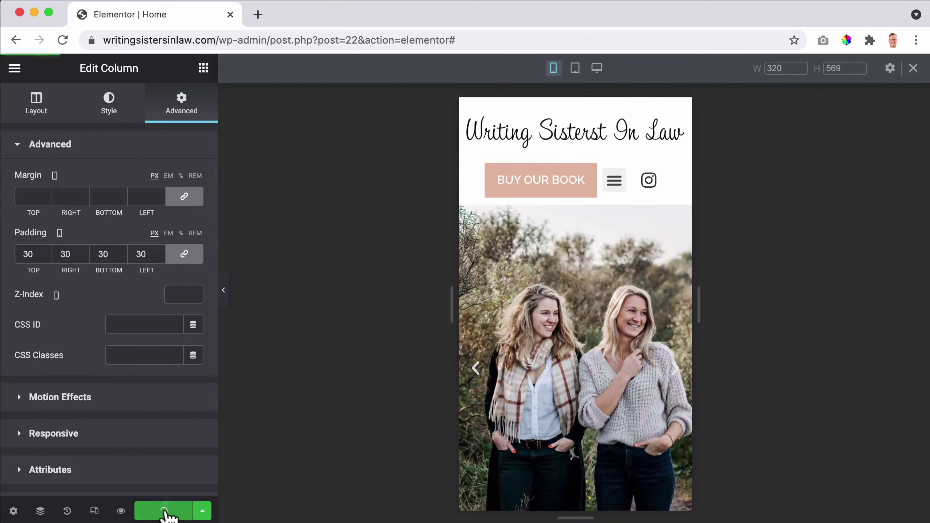
- Preview the saved Home page in a new tab and scroll down through it
left_click(122, 511)
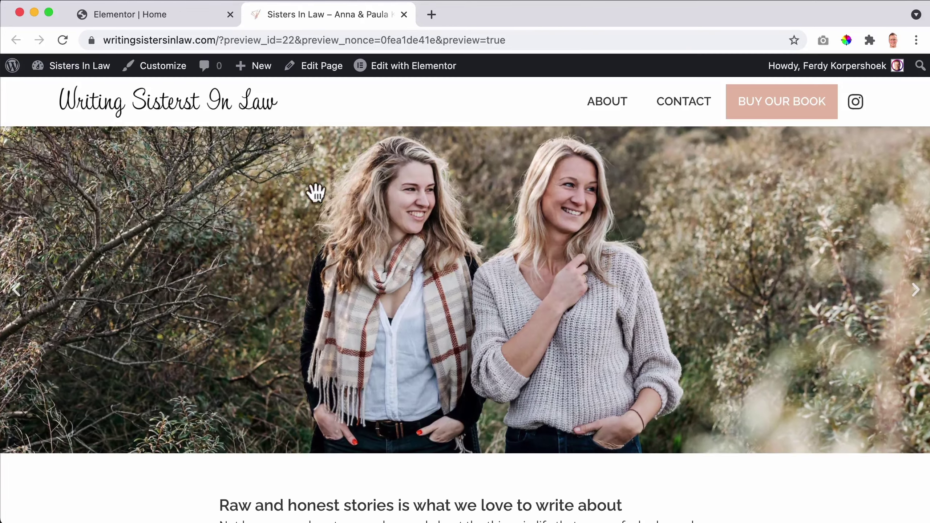
scroll(342, 218, "down", 8)
scroll(344, 218, "down", 15)
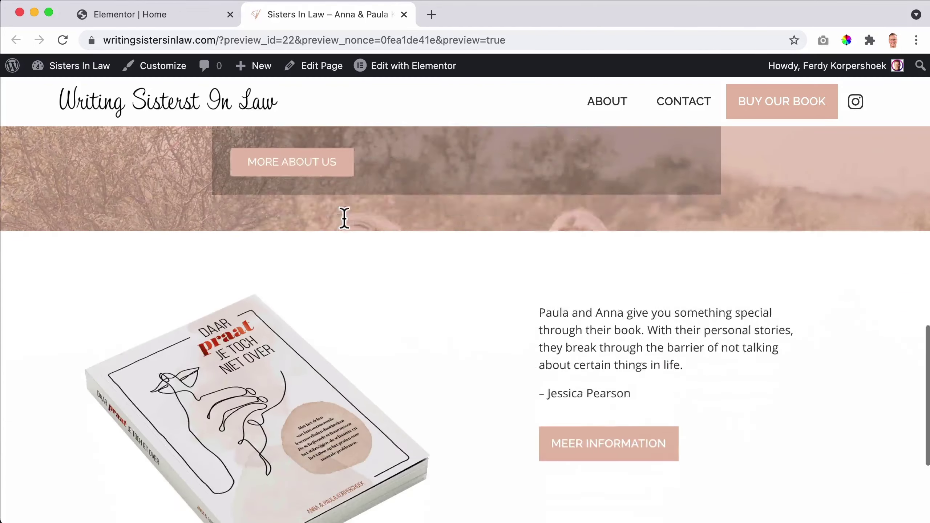
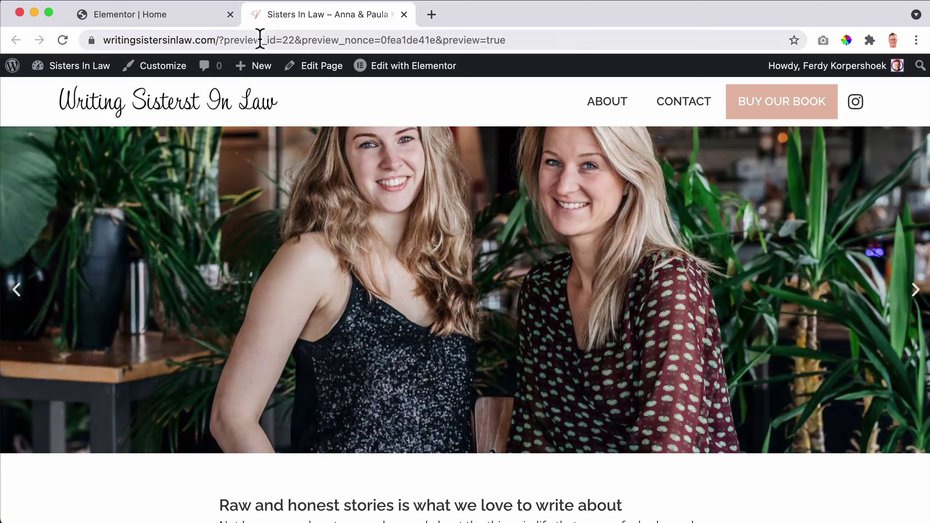
- Close the Elementor editor and go to the Add New Plugins page
left_click(230, 14)
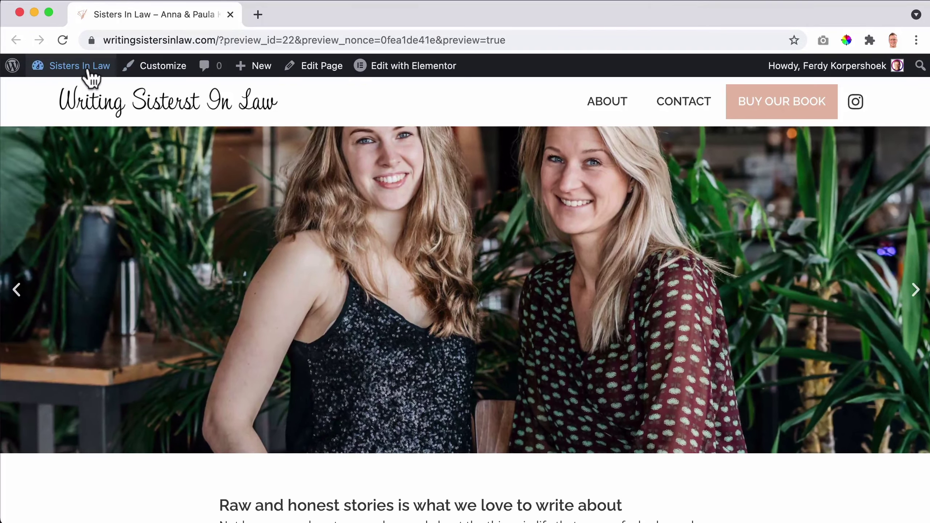
left_click(88, 71)
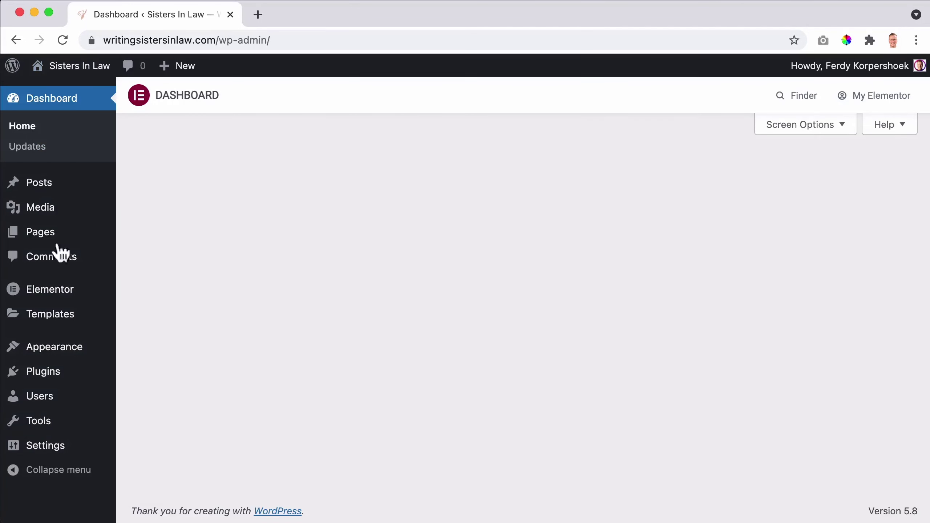
mouse_move(43, 371)
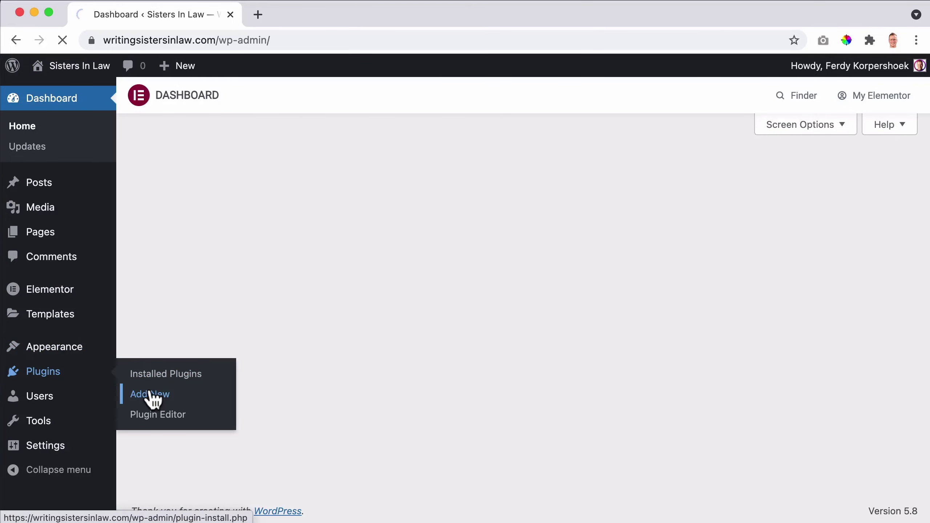
left_click(152, 396)
- Search for WooCommerce, then install and activate it to launch the setup wizard
left_click(755, 147)
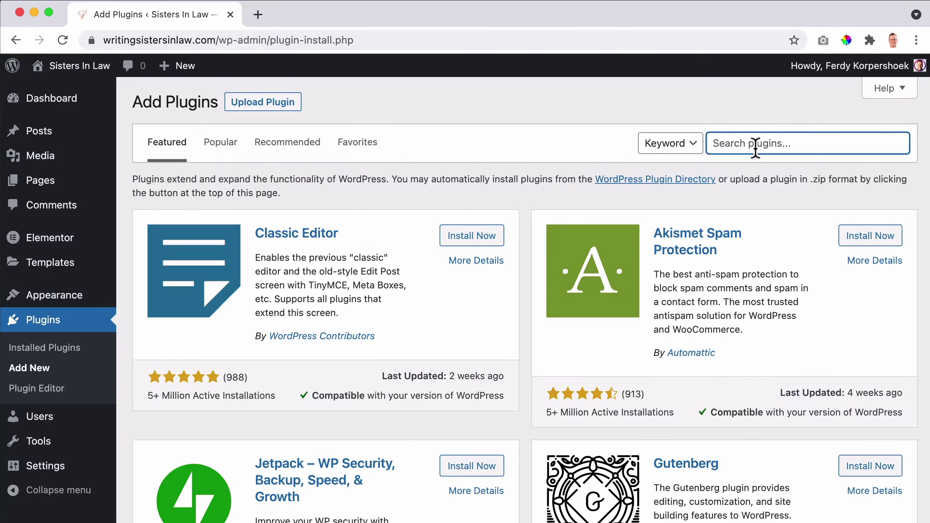
type("woocommerce")
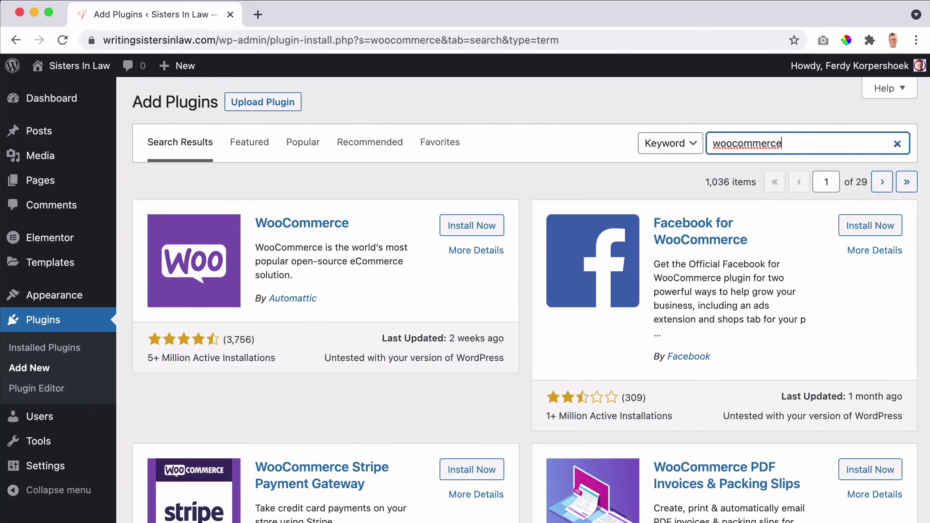
left_click(488, 229)
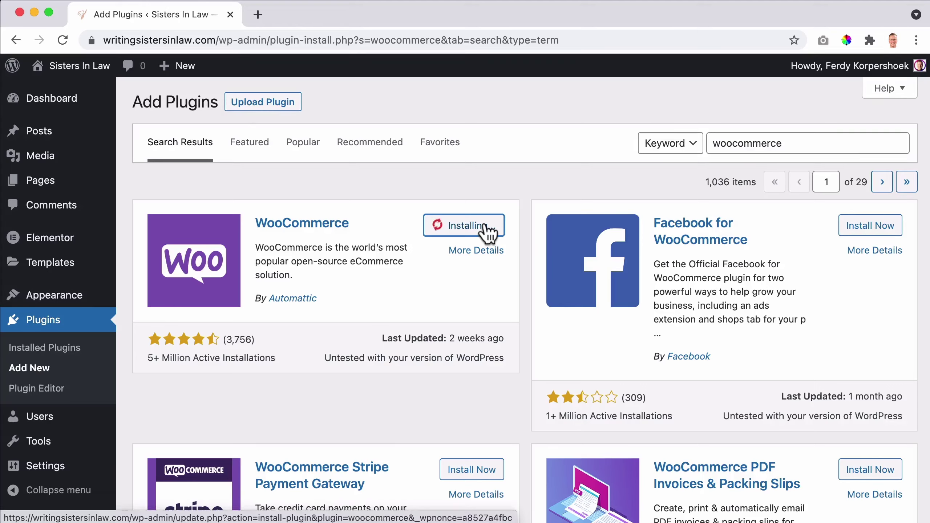
left_click(489, 230)
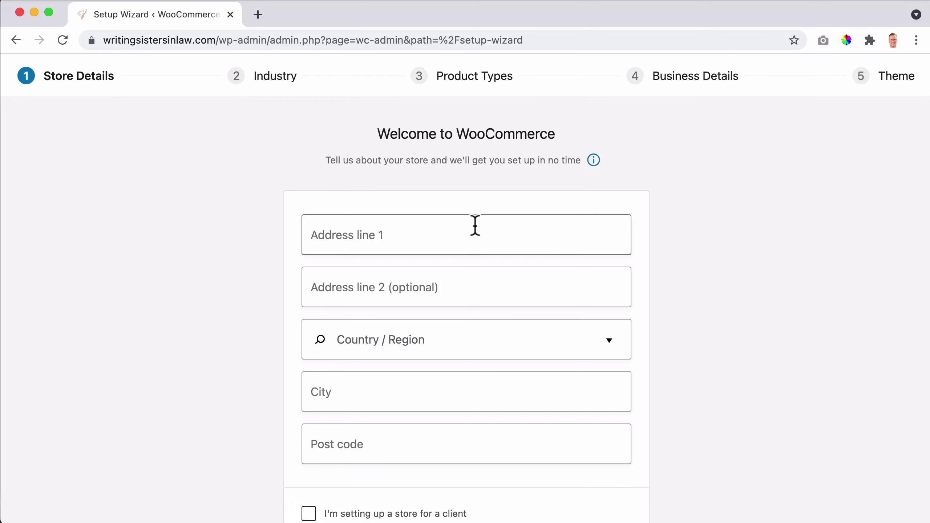
- Enter the store's street address and choose Netherlands as the country
scroll(476, 225, "down", 4)
scroll(474, 224, "up", 3)
left_click(416, 199)
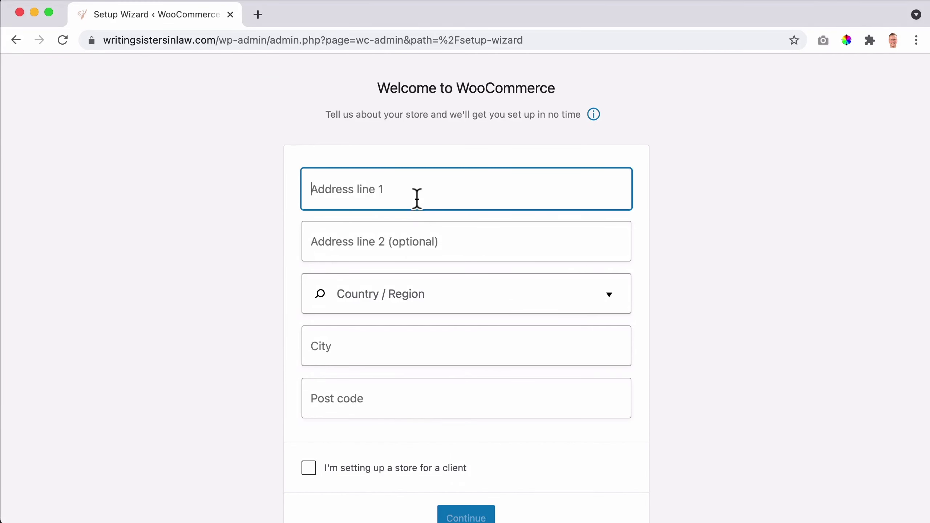
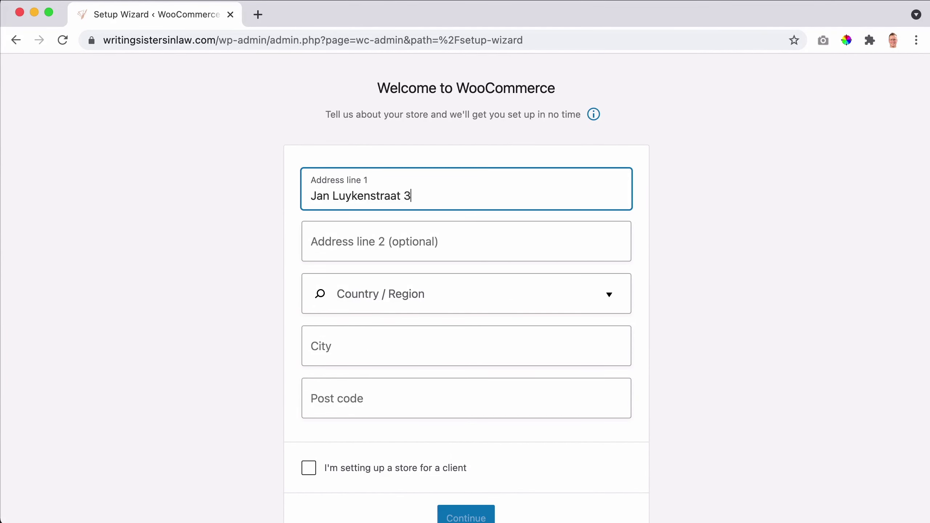
key("Tab")
key("Tab")
type("neth")
left_click(371, 375)
- Fill in the store's city and post code, submit, and decline usage tracking
left_click(374, 342)
type("Ma")
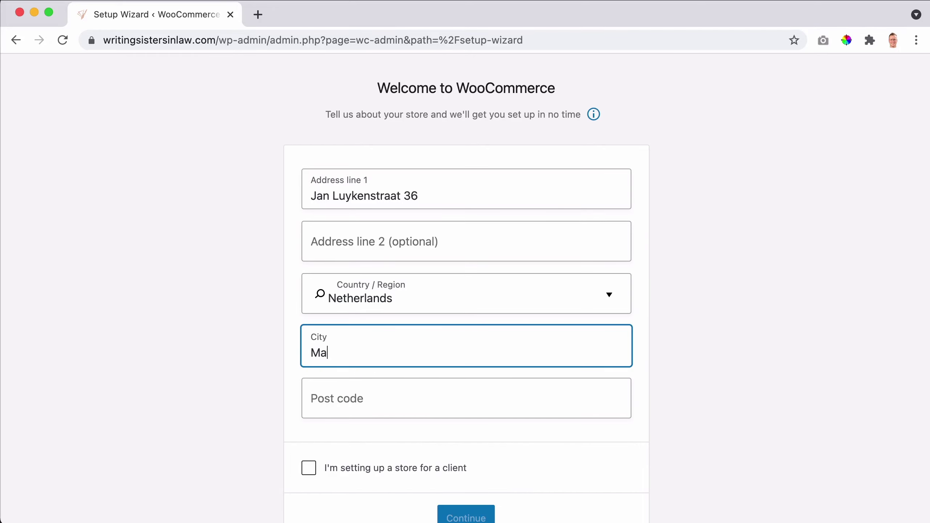
type("assluis")
key("Tab")
type("31")
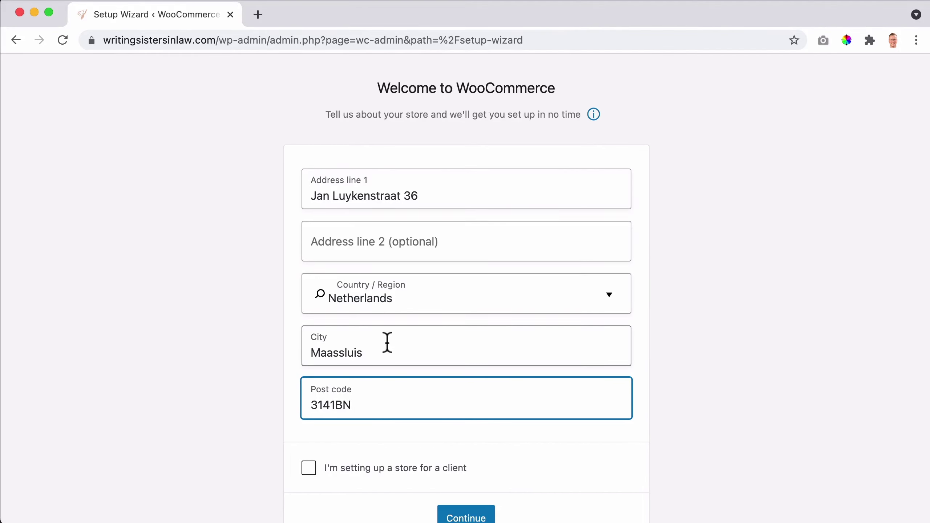
scroll(395, 351, "down", 2)
left_click(465, 475)
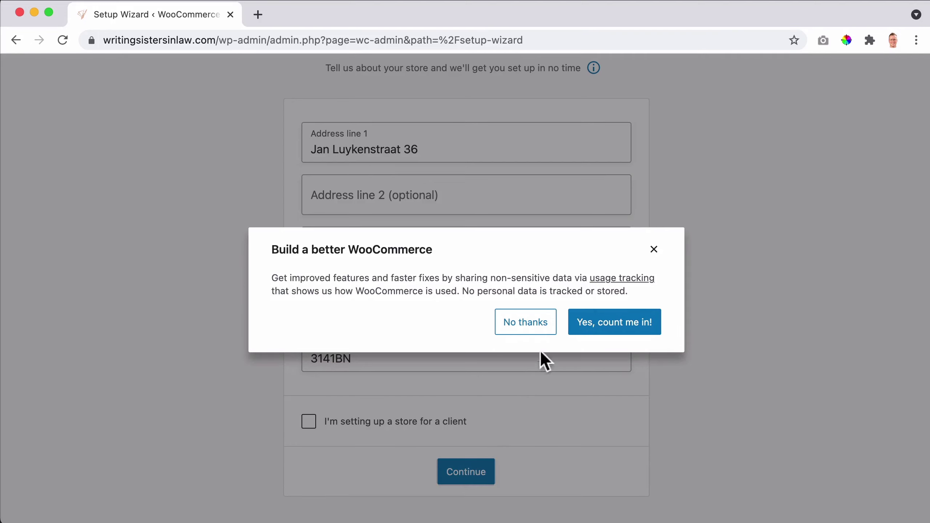
left_click(524, 322)
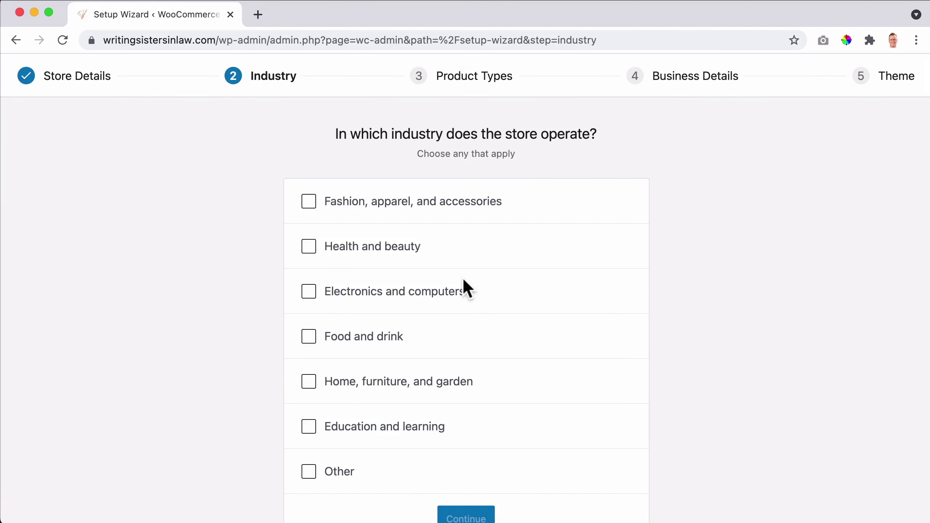
- Set the store's industry to Education and learning
scroll(454, 275, "down", 2)
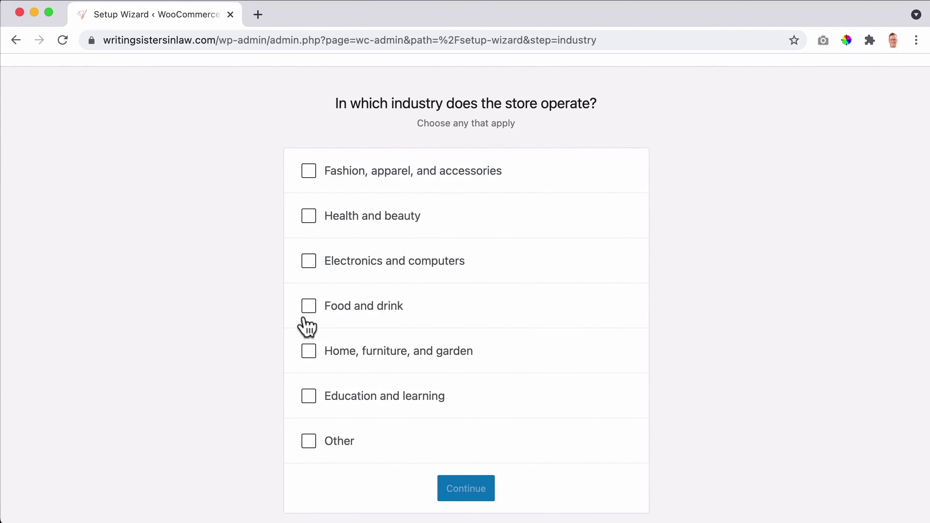
scroll(312, 357, "up", 1)
left_click(308, 403)
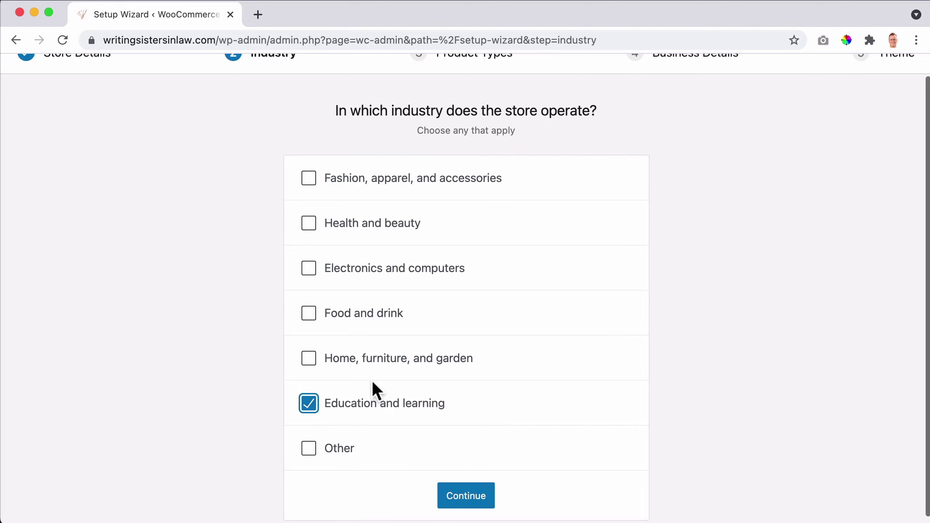
scroll(402, 385, "down", 1)
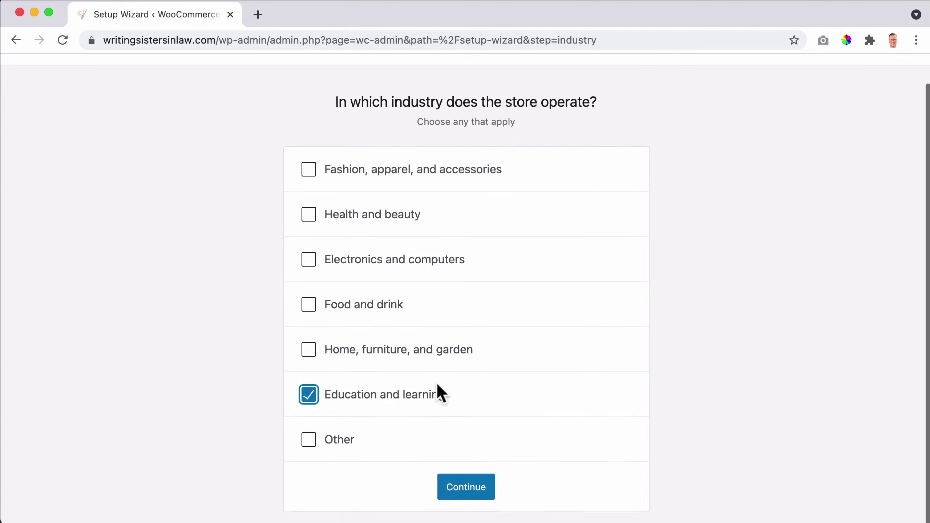
left_click(471, 494)
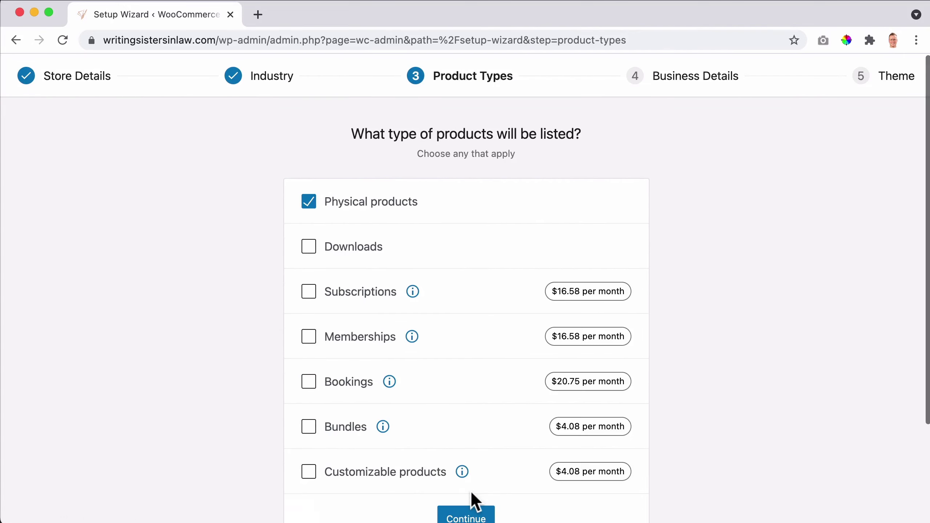
- Set planned products to 1 - 10 and selling elsewhere to No
scroll(473, 278, "down", 4)
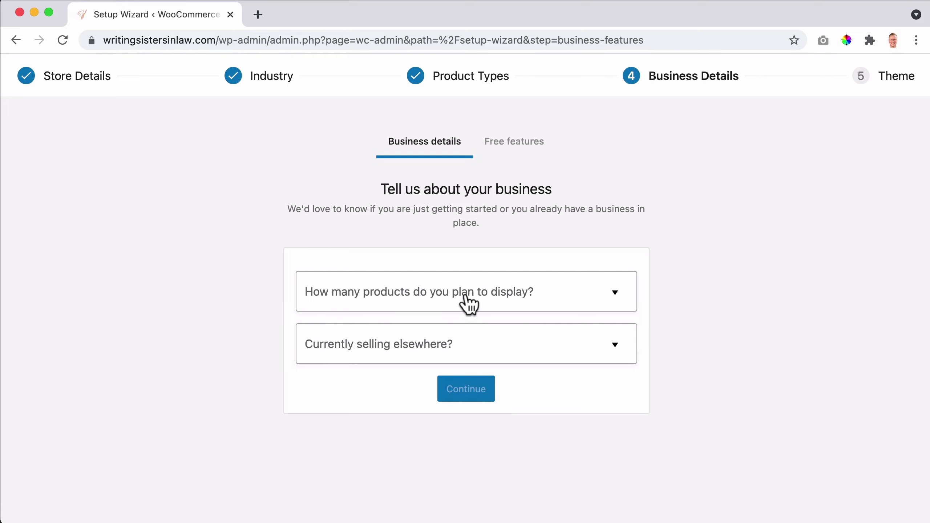
left_click(467, 298)
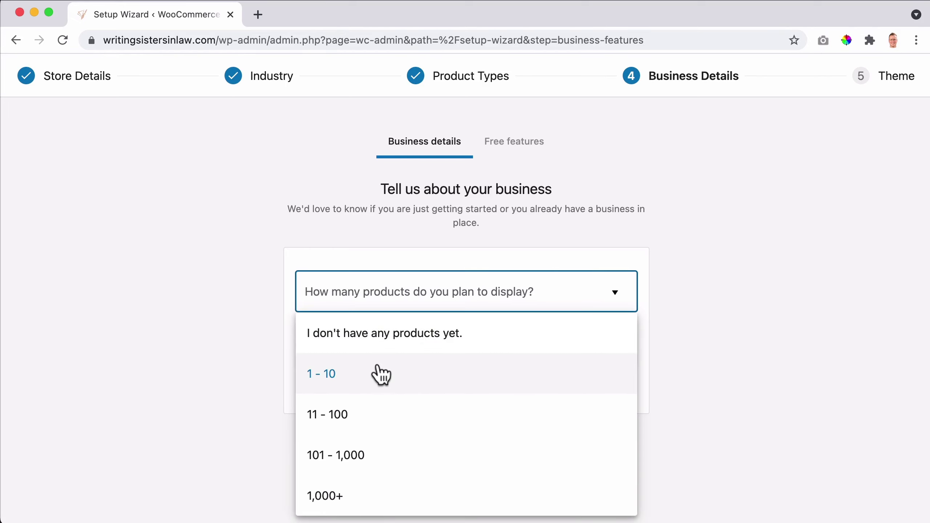
left_click(380, 373)
left_click(400, 350)
left_click(380, 395)
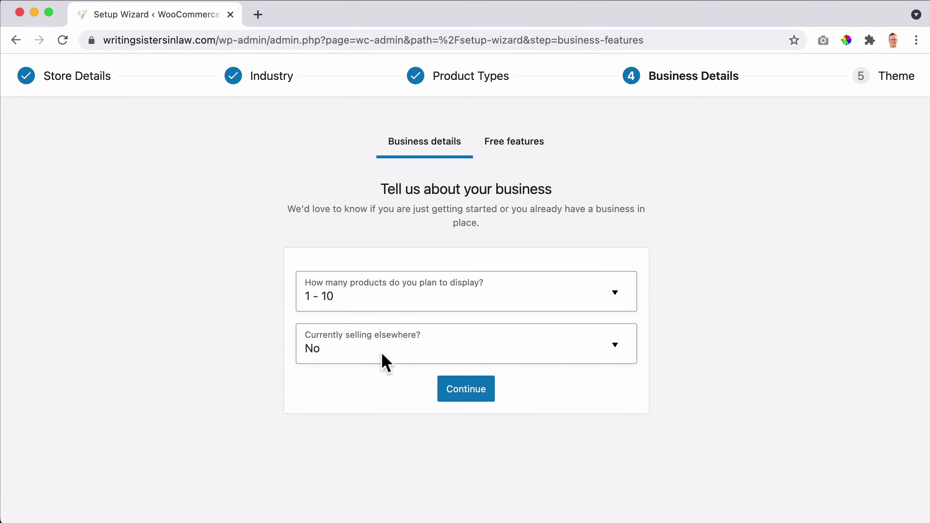
left_click(380, 351)
left_click(379, 421)
left_click(432, 351)
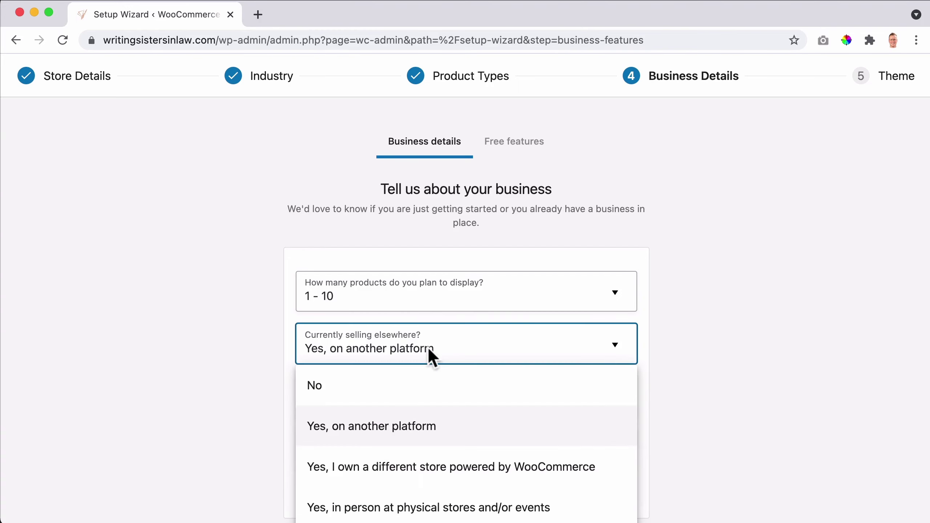
left_click(366, 383)
left_click(482, 396)
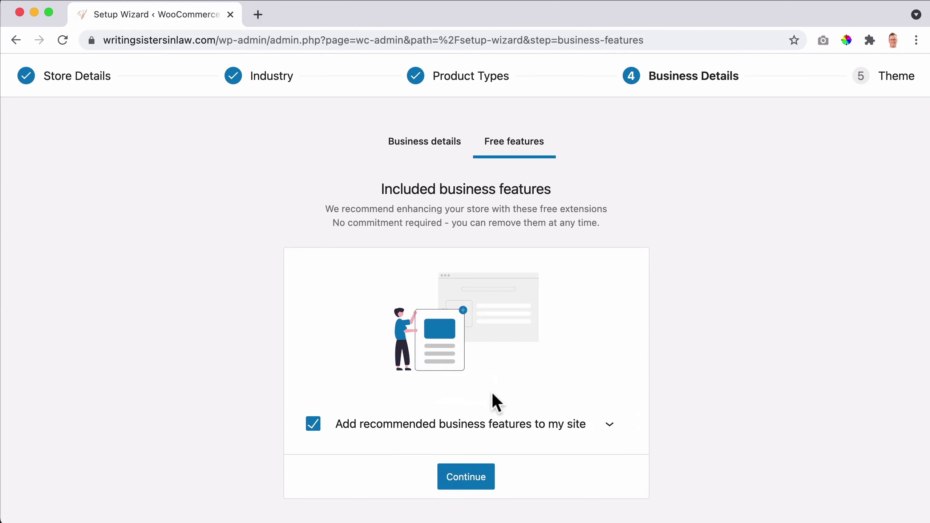
- Decline the recommended business features and keep Hello Elementor as the store theme
left_click(312, 428)
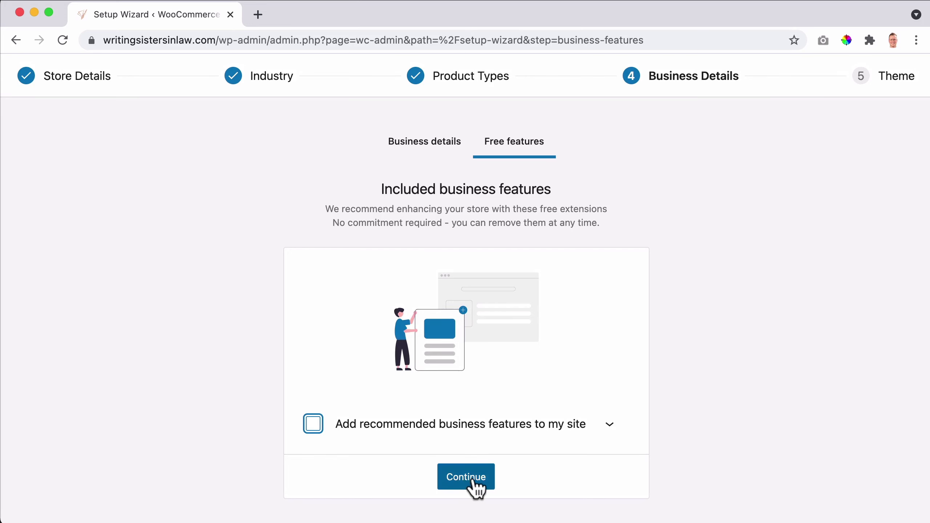
left_click(472, 480)
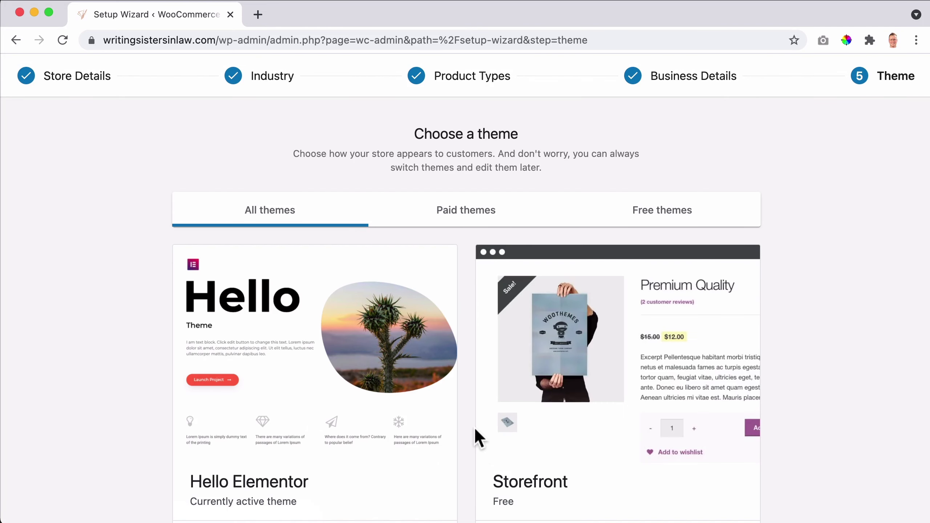
scroll(475, 427, "down", 6)
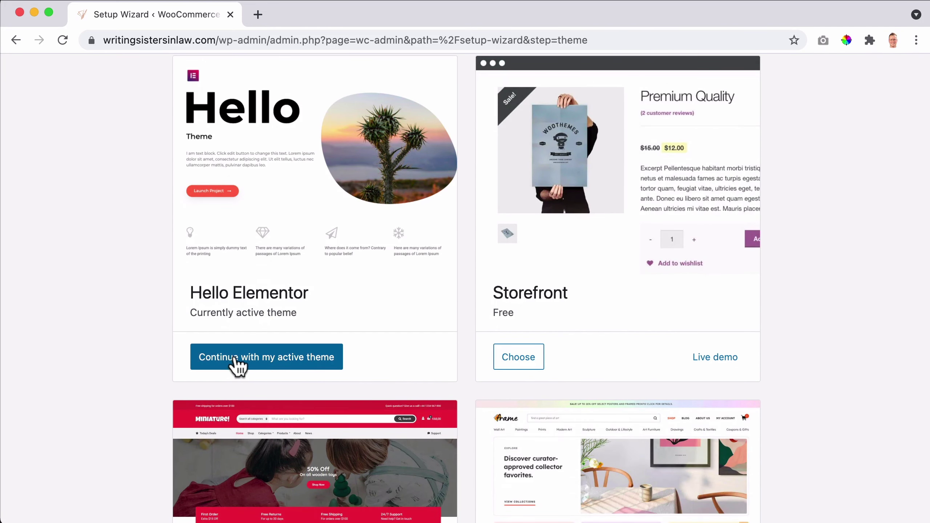
left_click(269, 358)
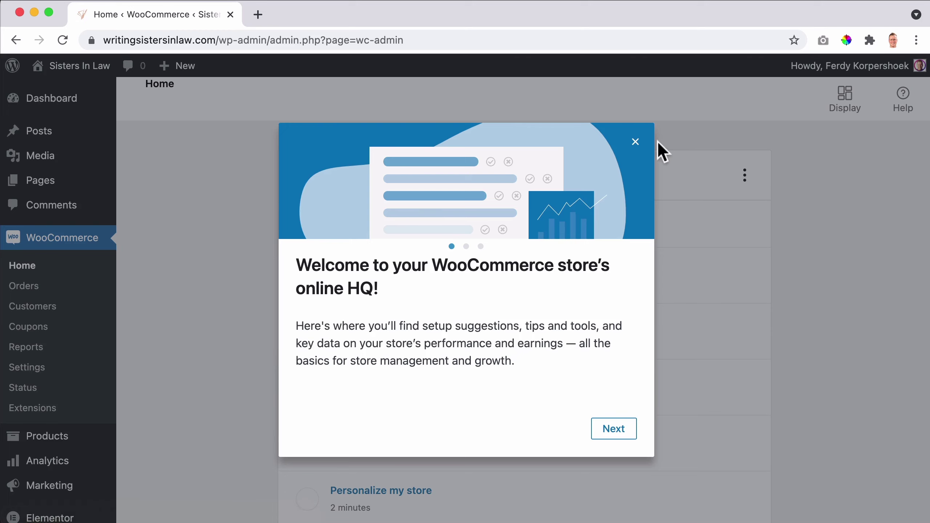
- Dismiss the WooCommerce welcome message on the Home page
left_click(635, 141)
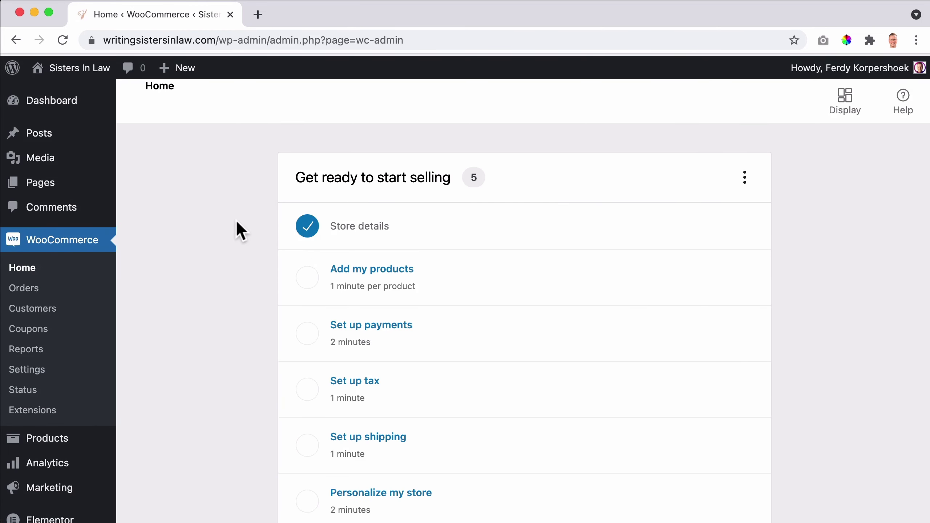
scroll(235, 222, "down", 5)
scroll(235, 223, "up", 3)
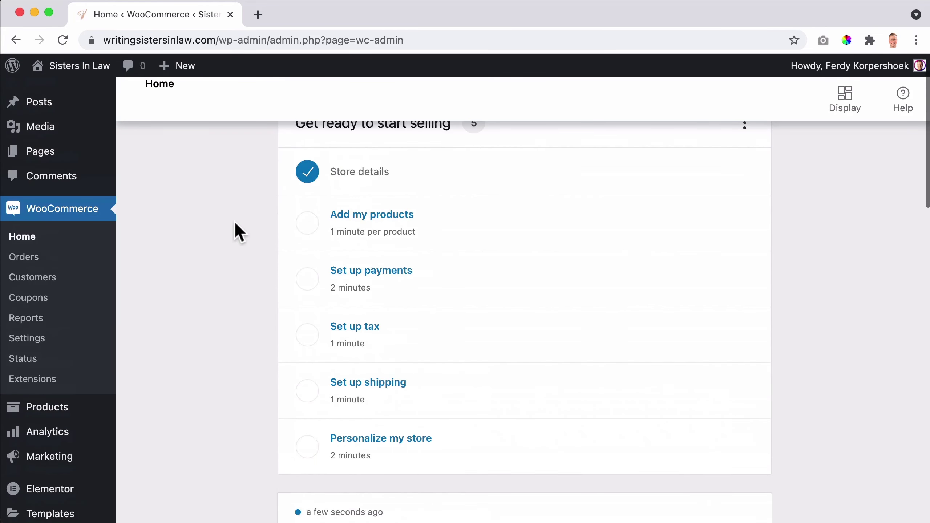
scroll(239, 233, "up", 2)
- On the main Dashboard, hide the WooCommerce Setup widget via Screen Options
left_click(60, 107)
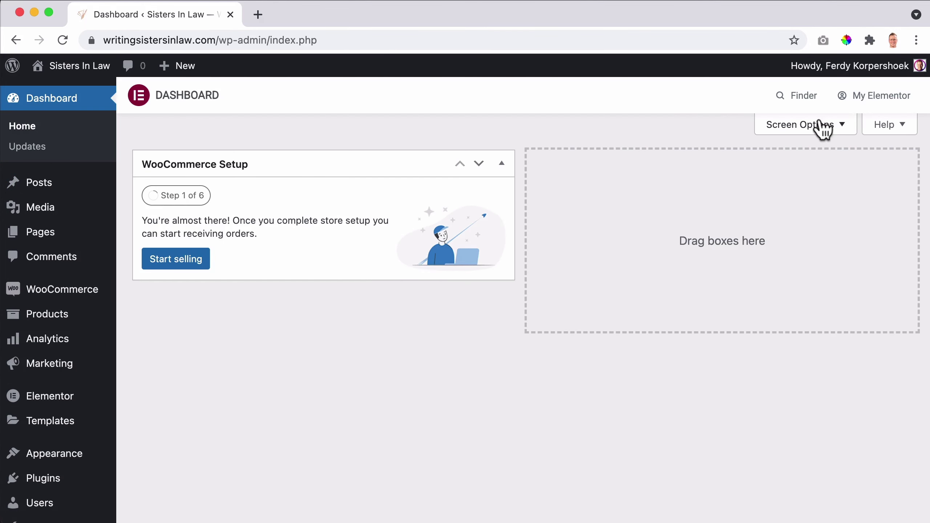
left_click(822, 129)
left_click(151, 202)
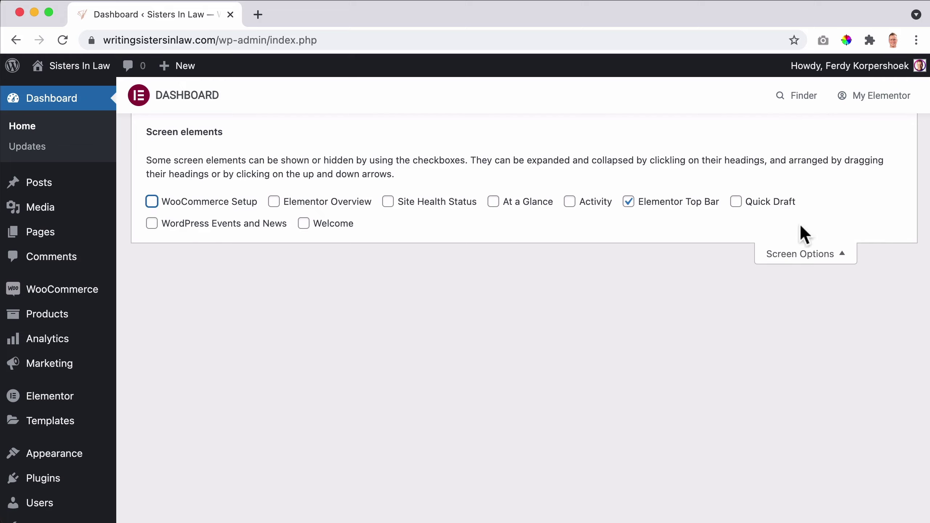
left_click(800, 252)
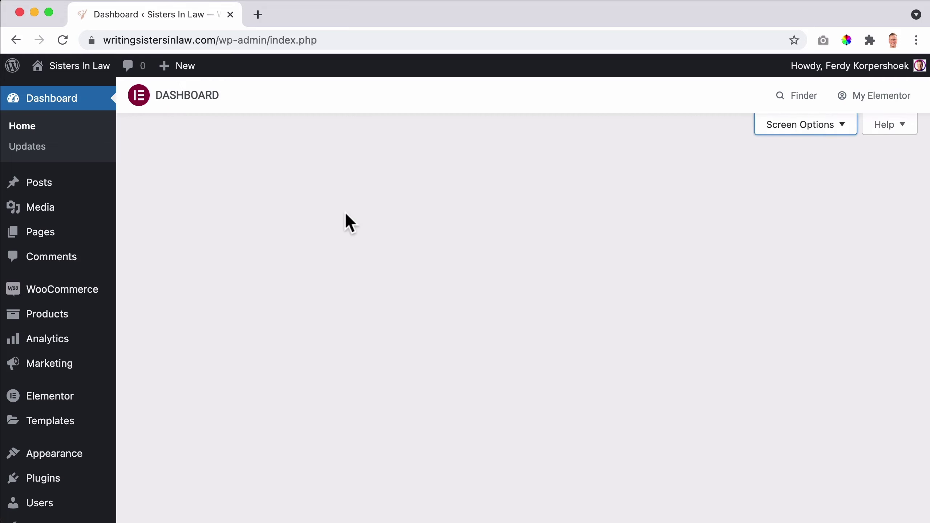
- Start a new product from + New > Product and begin naming it 'You'
mouse_move(58, 316)
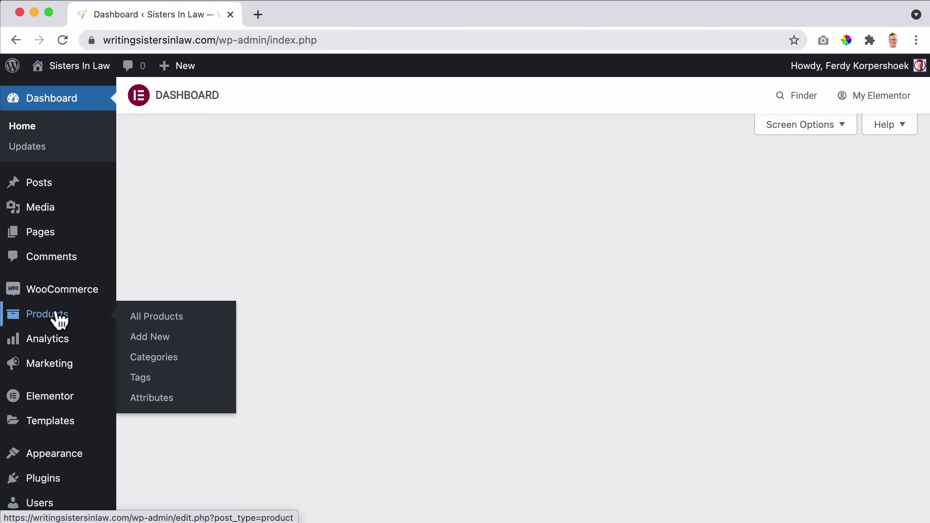
mouse_move(169, 72)
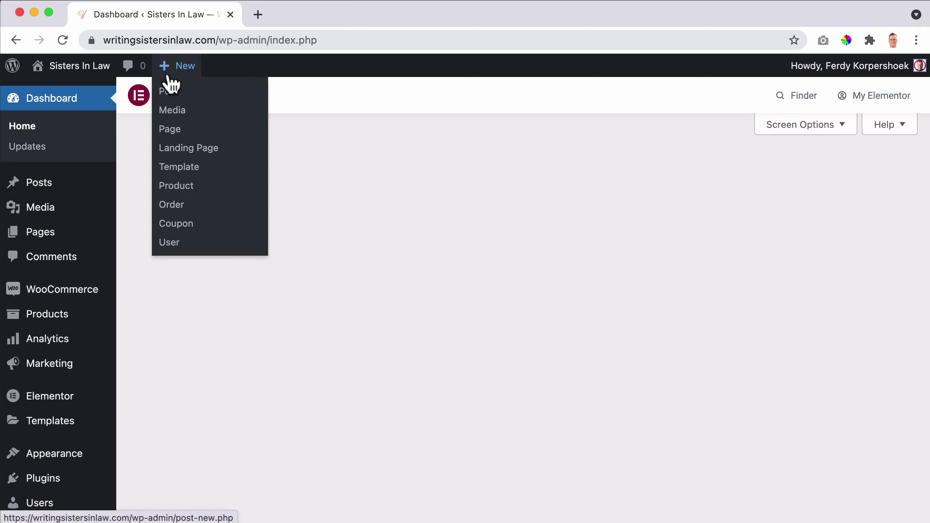
left_click(184, 187)
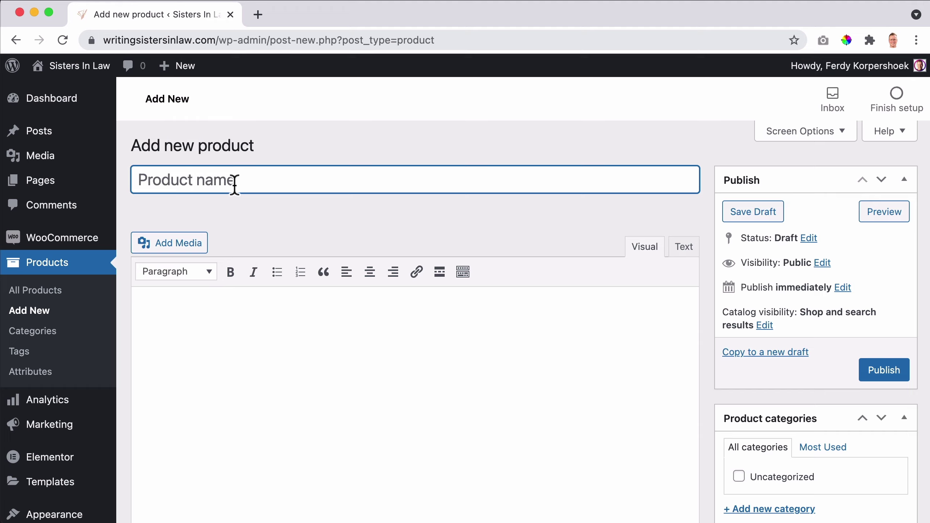
type("You")
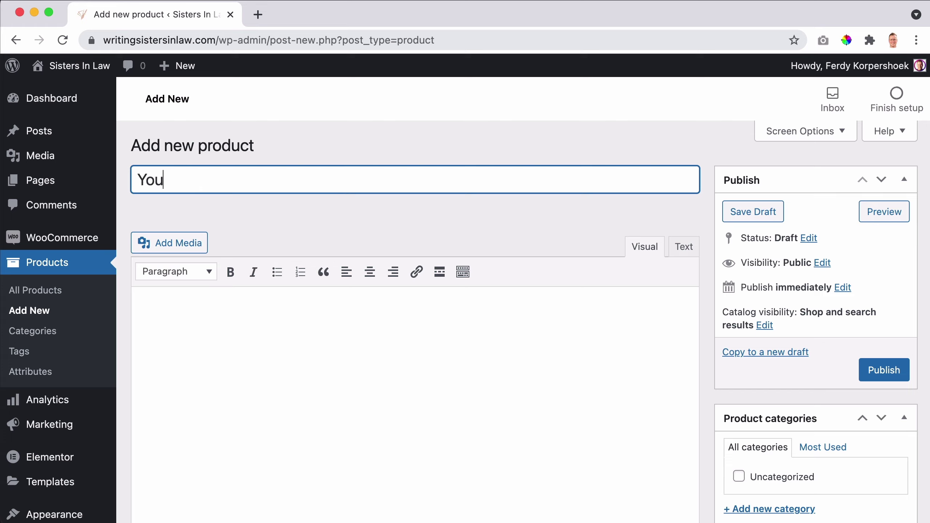
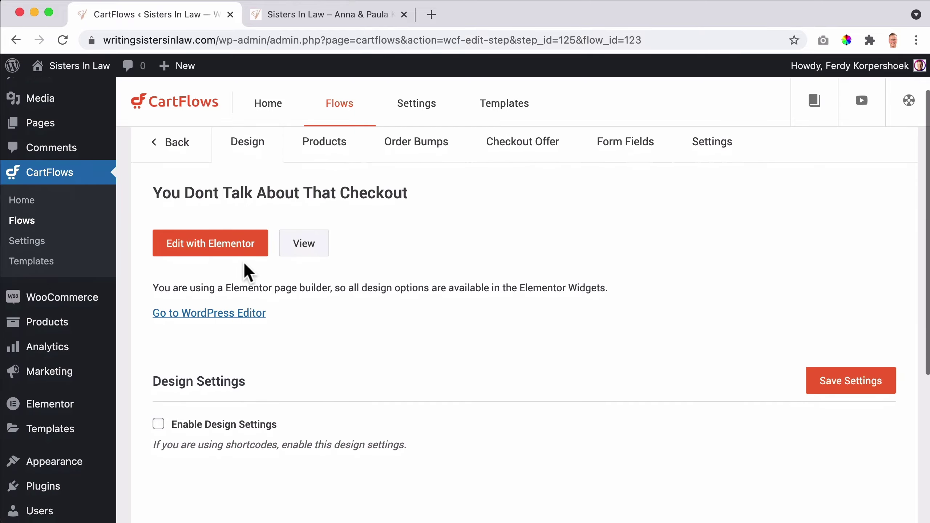
- Open the 'You Dont Talk About That Checkout' step in the Elementor editor
scroll(228, 238, "up", 3)
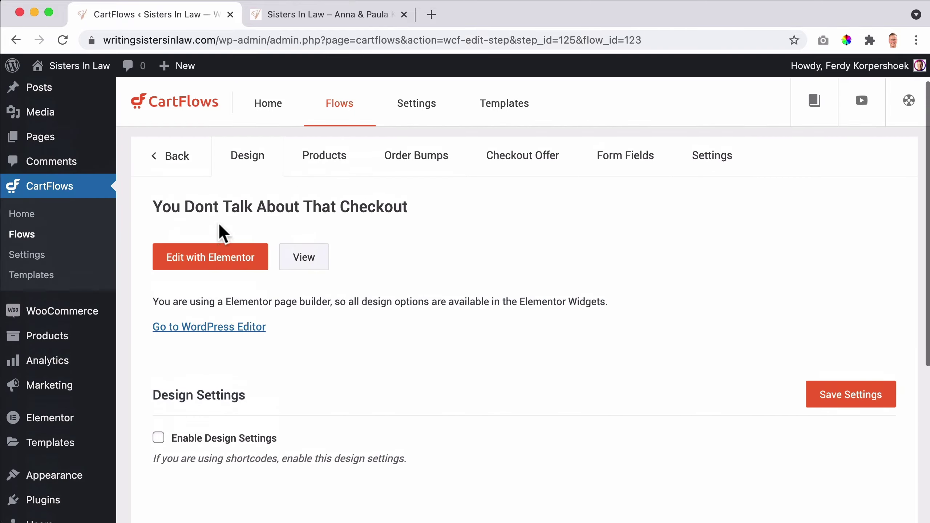
left_click(211, 261)
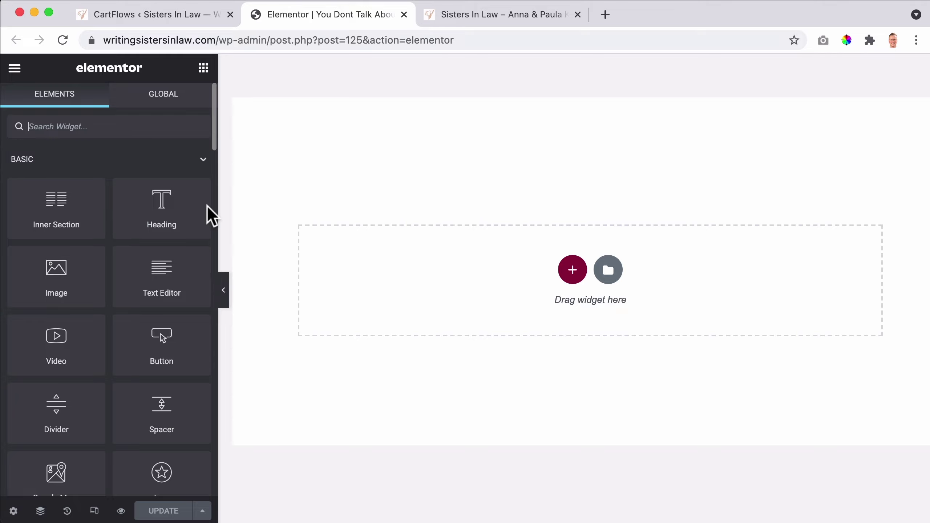
- Add a CartFlows Checkout Form widget to the empty page
scroll(177, 228, "down", 10)
scroll(176, 230, "down", 10)
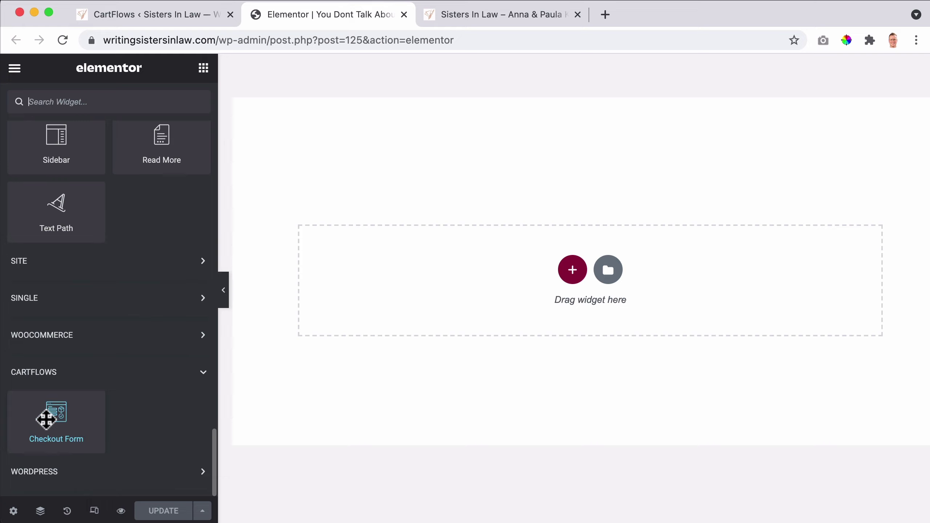
left_click_drag(46, 421, 494, 280)
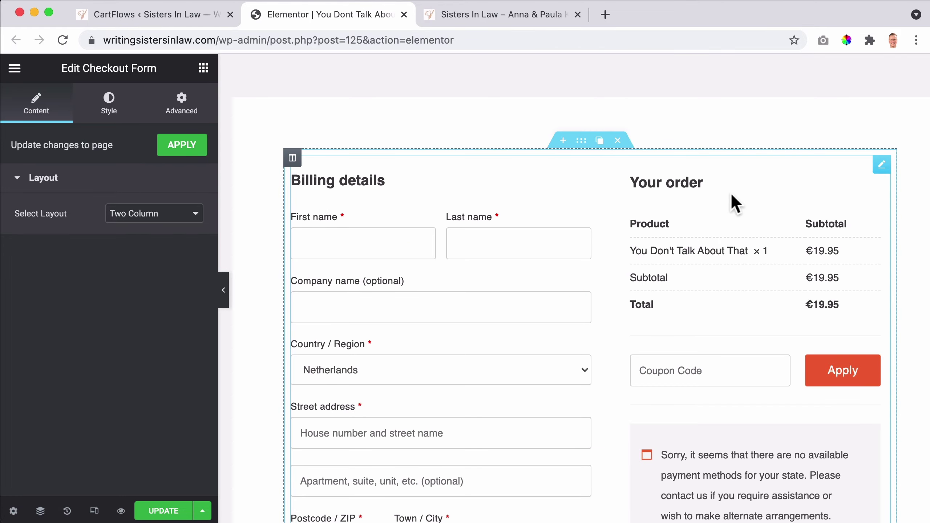
- Review the two-column checkout form with its €19.95 order summary and show its Style settings
scroll(715, 225, "down", 10)
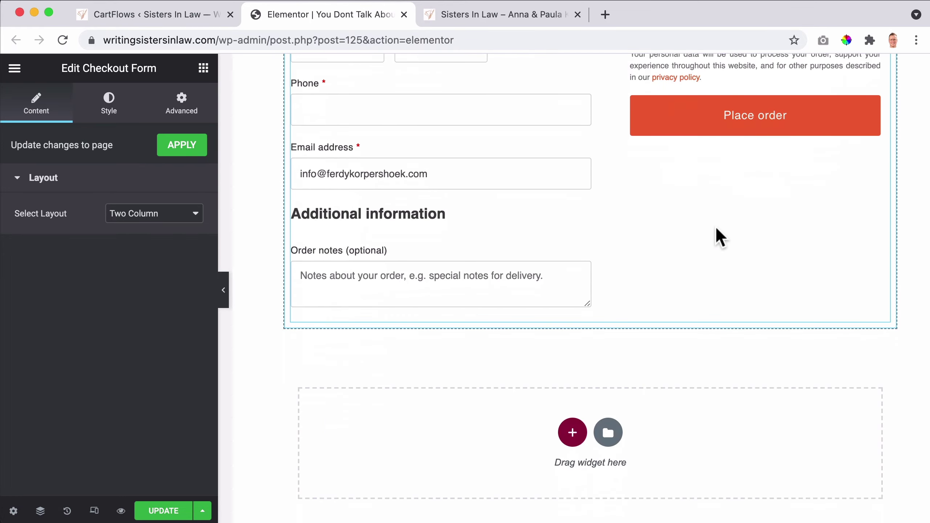
scroll(802, 280, "up", 10)
scroll(826, 344, "down", 10)
scroll(730, 304, "up", 10)
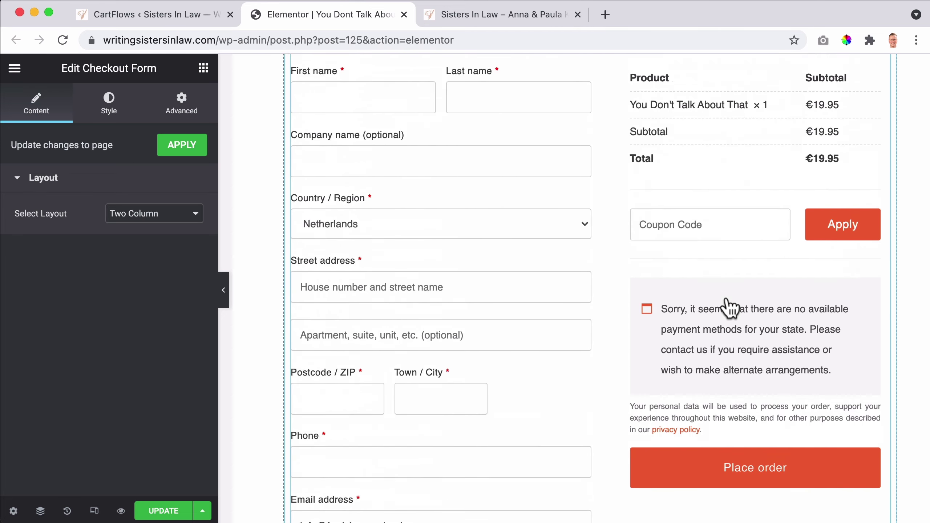
scroll(726, 297, "down", 3)
scroll(723, 293, "down", 5)
scroll(723, 302, "up", 5)
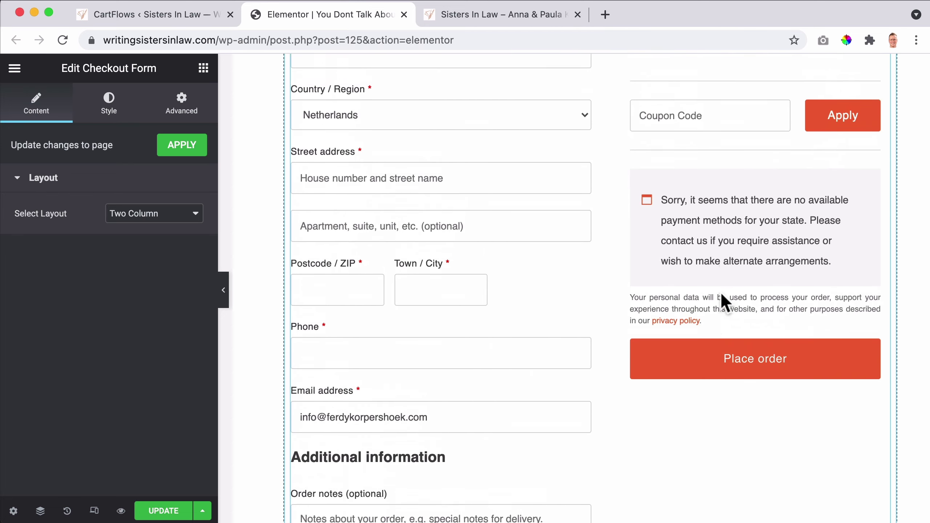
left_click(108, 106)
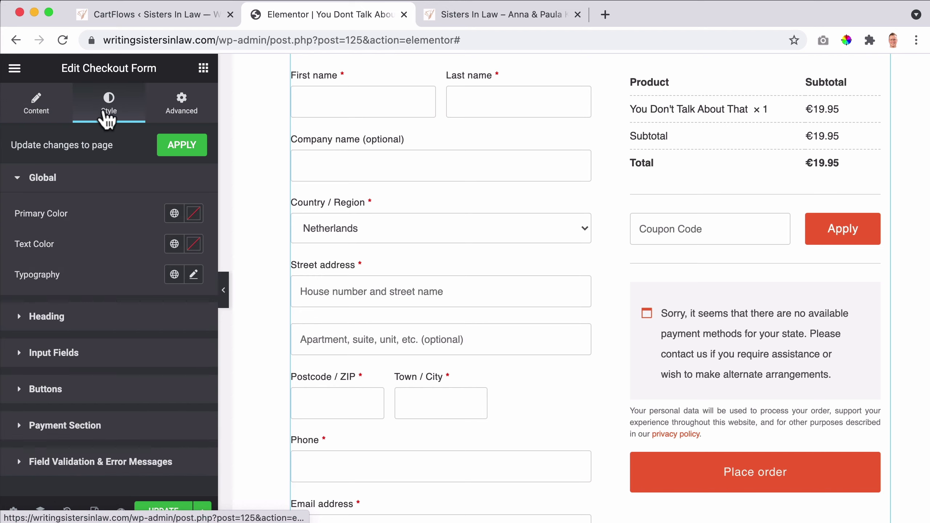
- Set the checkout form's Primary Color to the pink Primary global colour
left_click(172, 216)
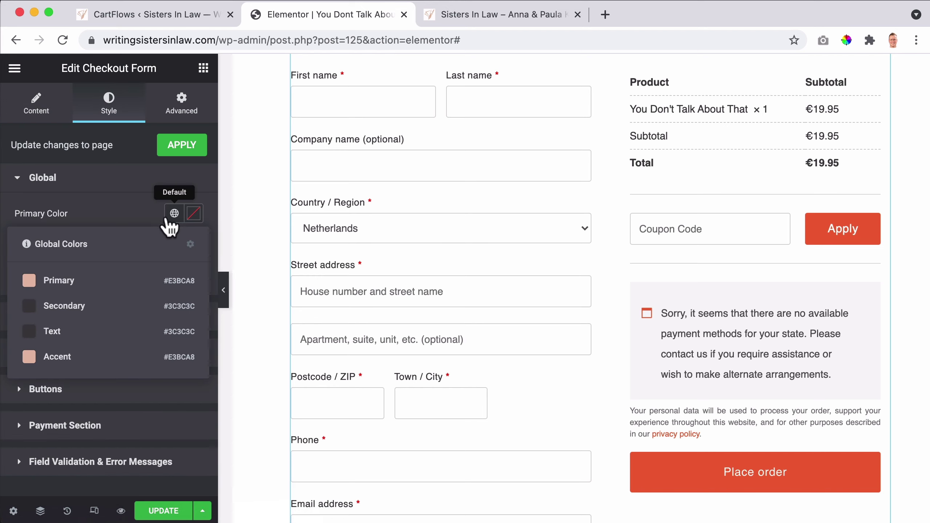
left_click(67, 282)
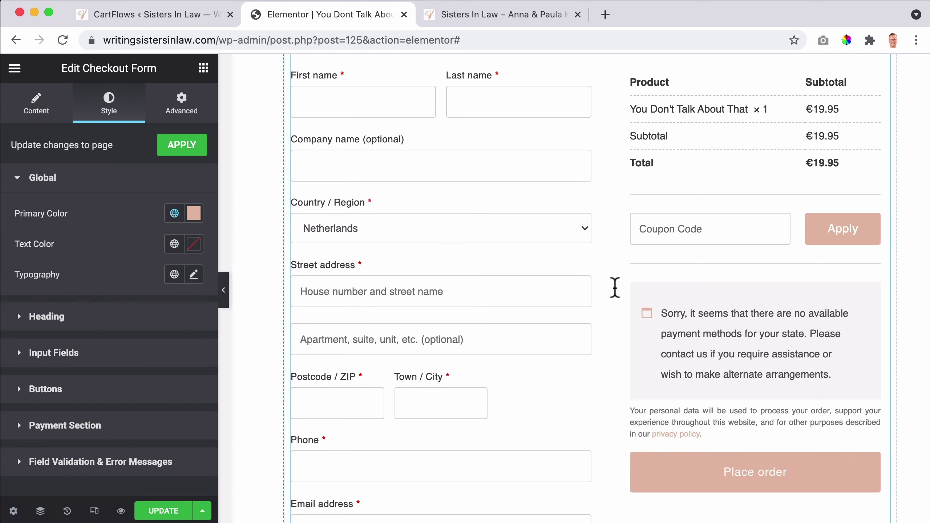
scroll(630, 288, "down", 5)
scroll(622, 289, "down", 2)
scroll(621, 288, "up", 10)
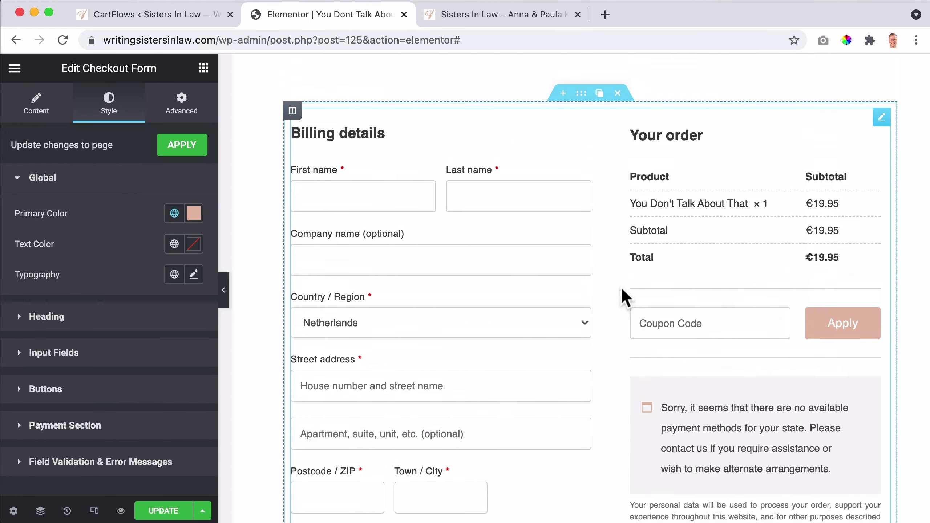
scroll(343, 224, "down", 2)
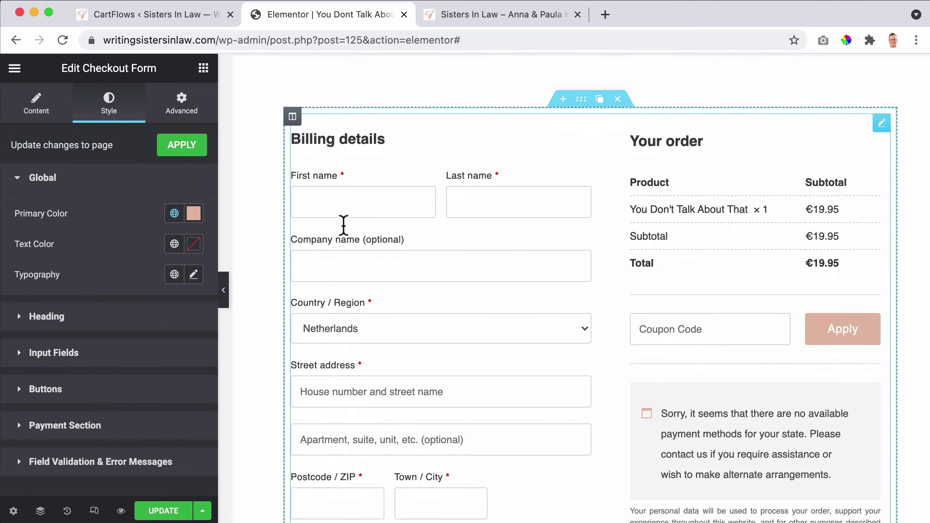
scroll(454, 227, "down", 2)
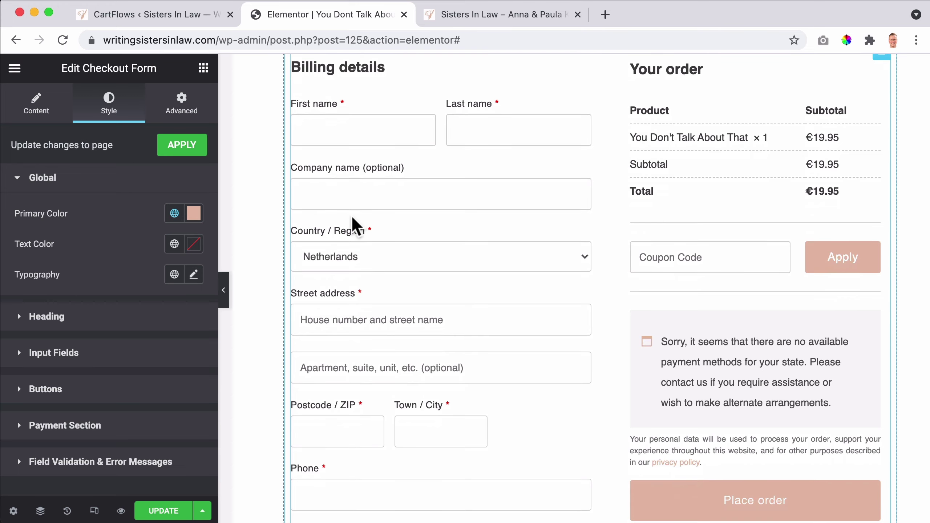
scroll(352, 215, "down", 5)
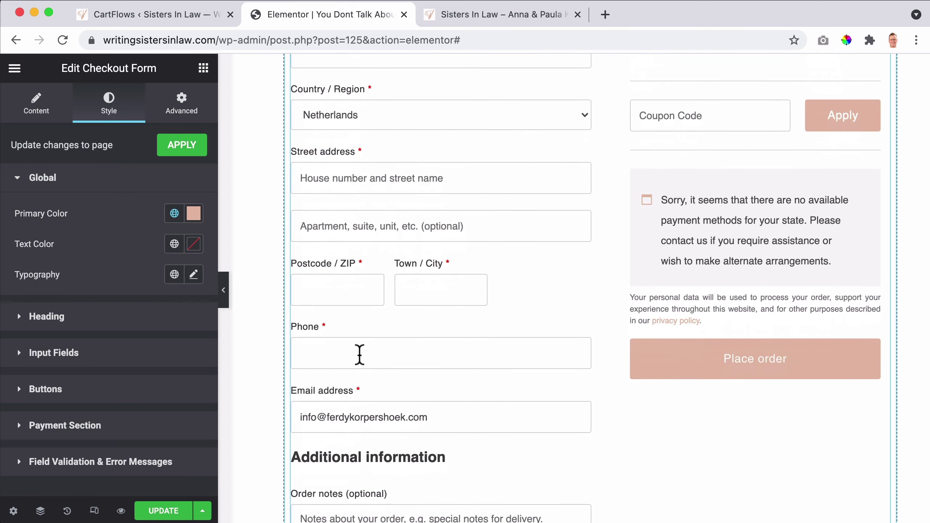
scroll(359, 355, "down", 5)
- Check the pink-tinted Apply and Place order buttons, then expand the Heading style section
scroll(484, 386, "up", 9)
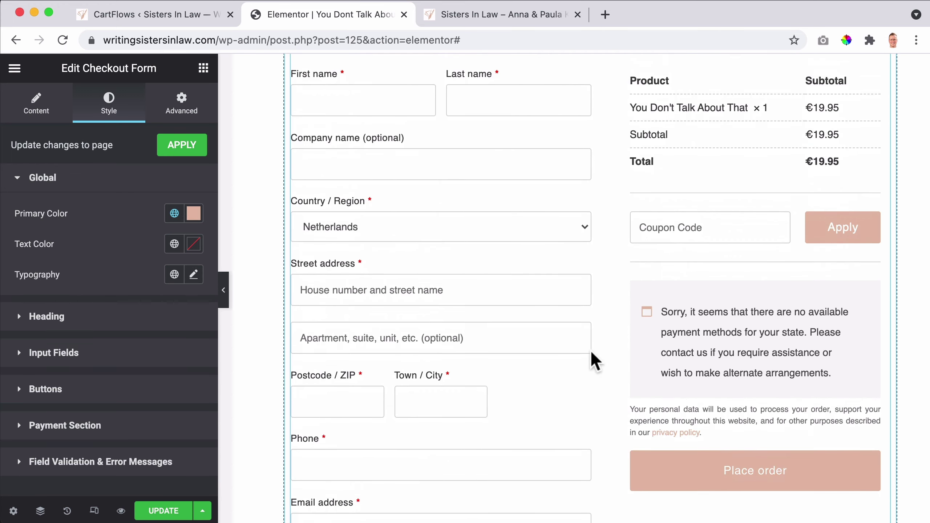
scroll(601, 352, "up", 4)
scroll(732, 264, "down", 5)
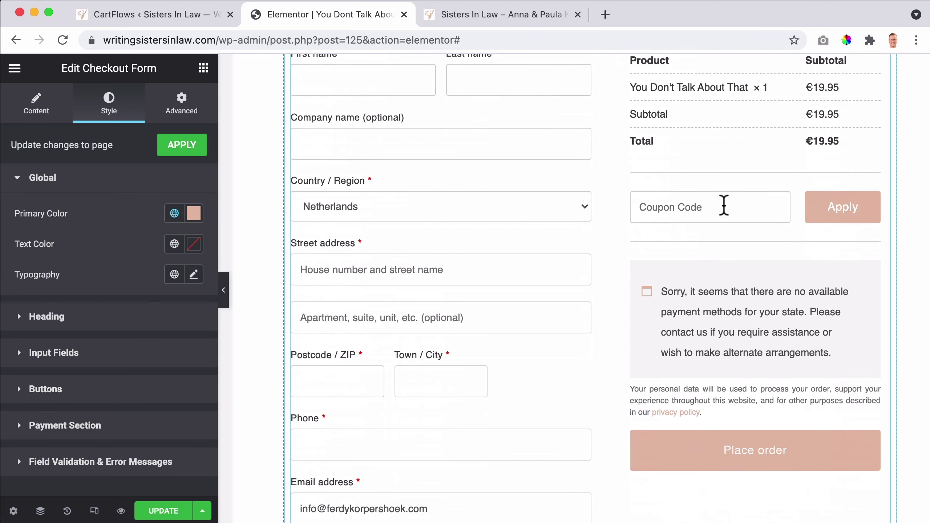
scroll(712, 243, "down", 2)
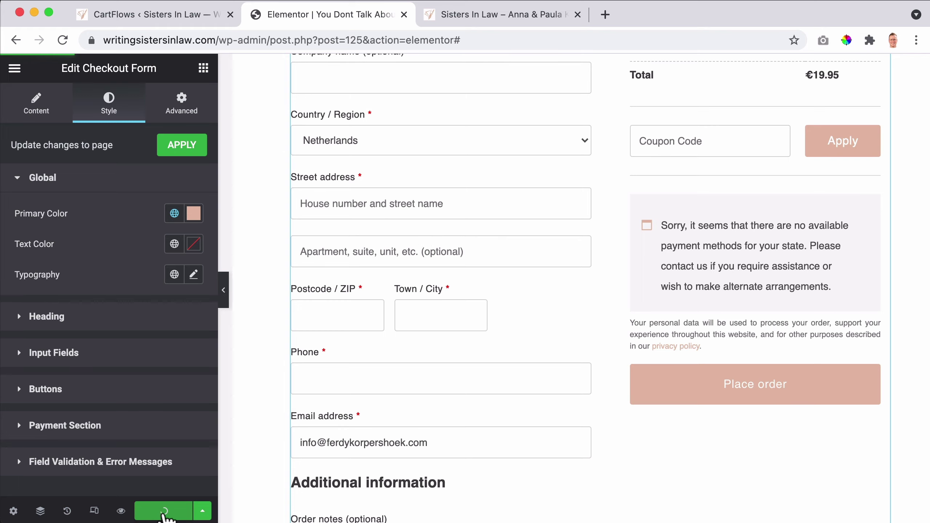
scroll(594, 417, "up", 3)
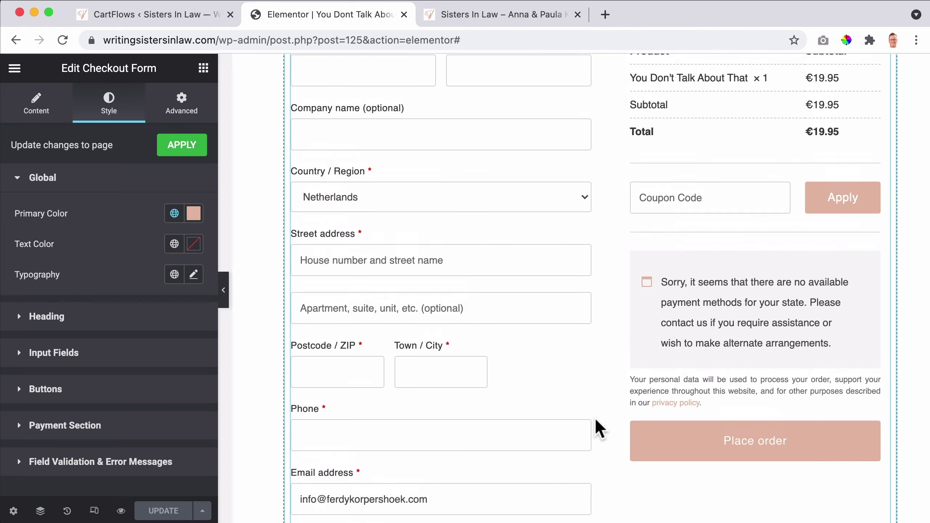
scroll(595, 422, "up", 2)
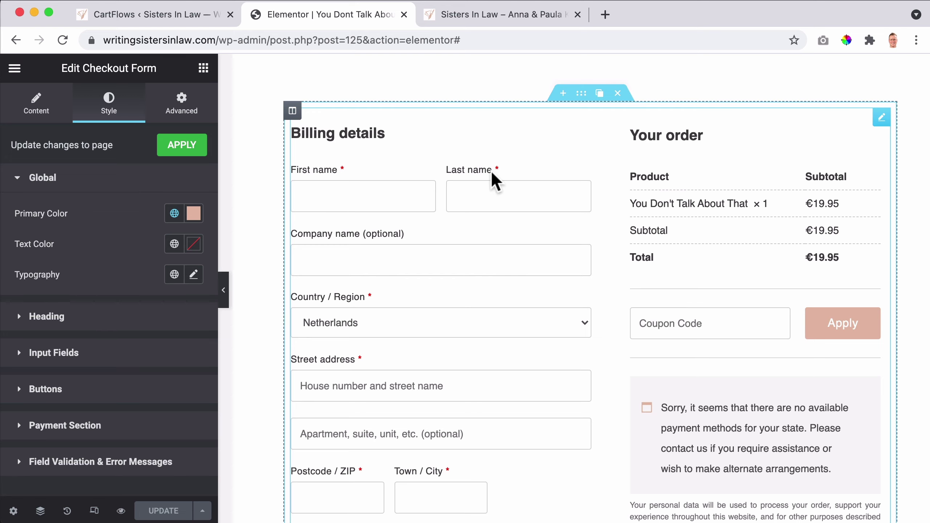
scroll(421, 307, "down", 3)
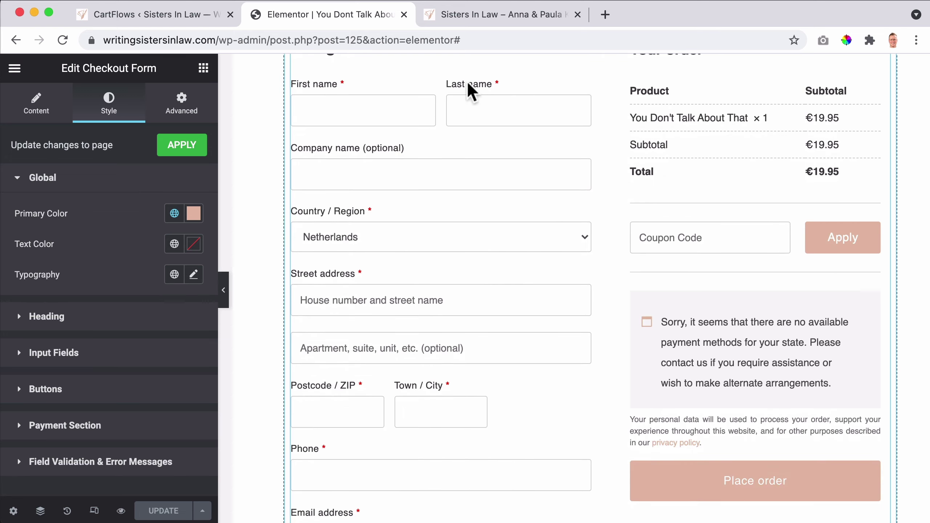
scroll(415, 279, "down", 10)
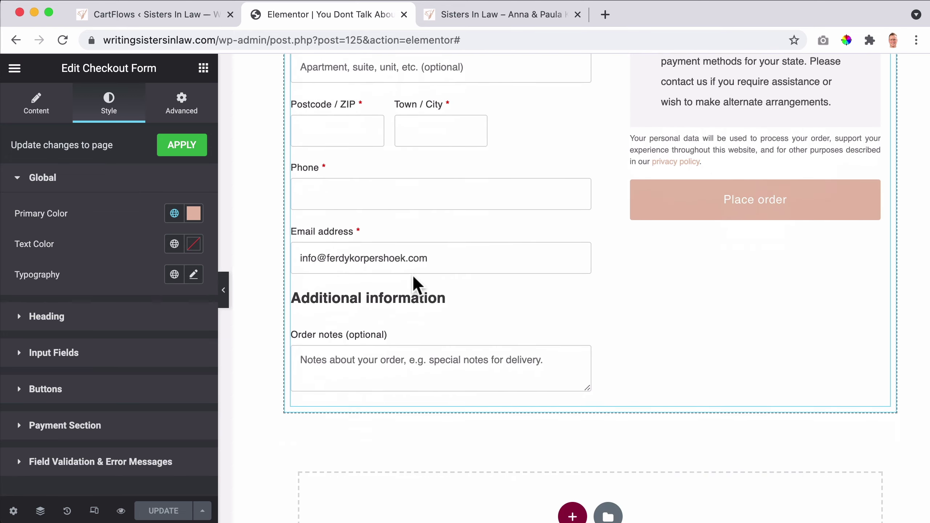
scroll(656, 332, "up", 10)
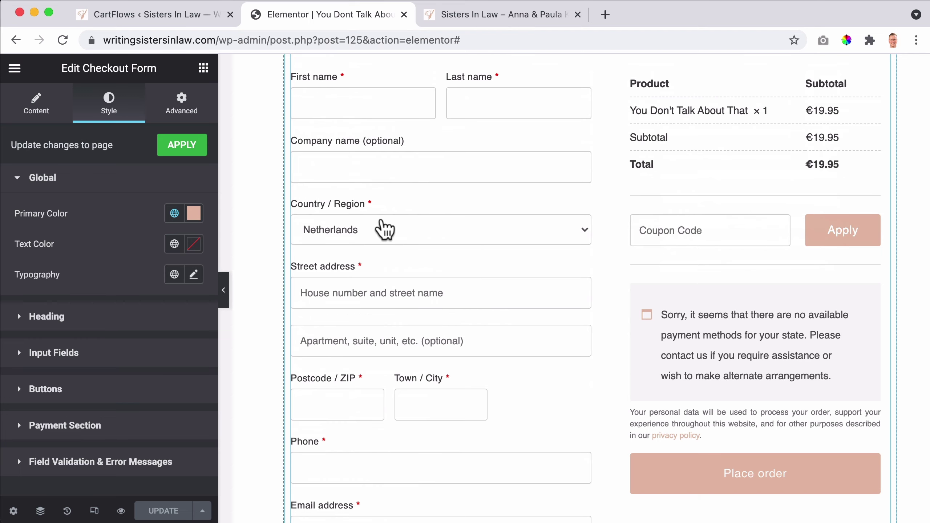
scroll(384, 229, "up", 2)
left_click(110, 316)
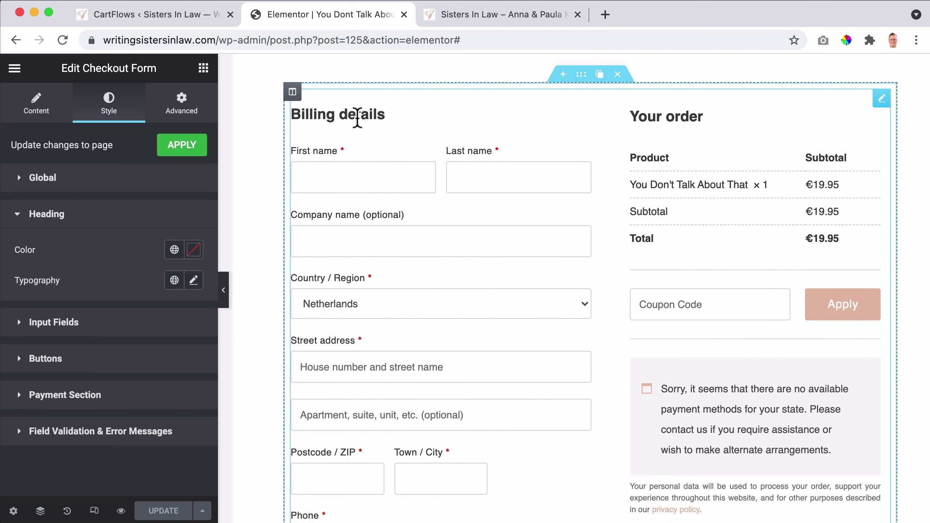
- Try a vivid purple #CC00FF colour for the form headings
left_click(194, 249)
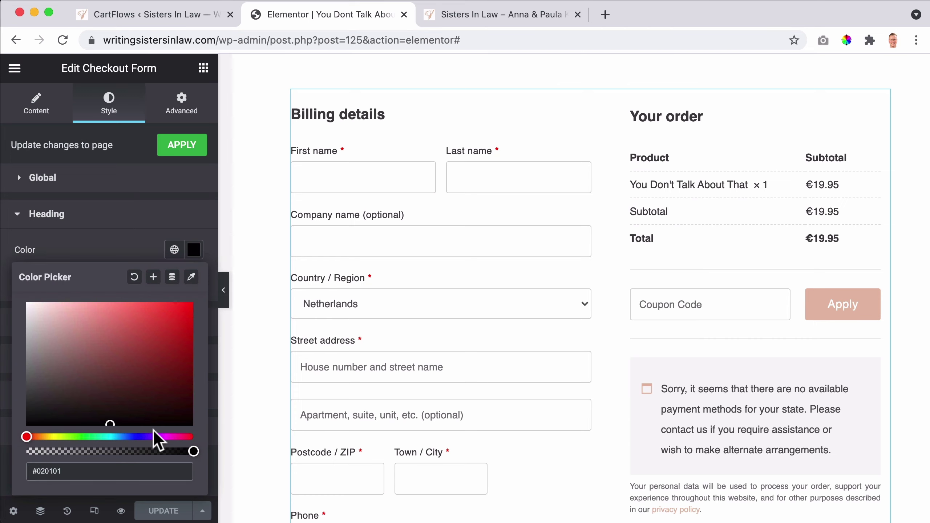
left_click(160, 436)
left_click(191, 304)
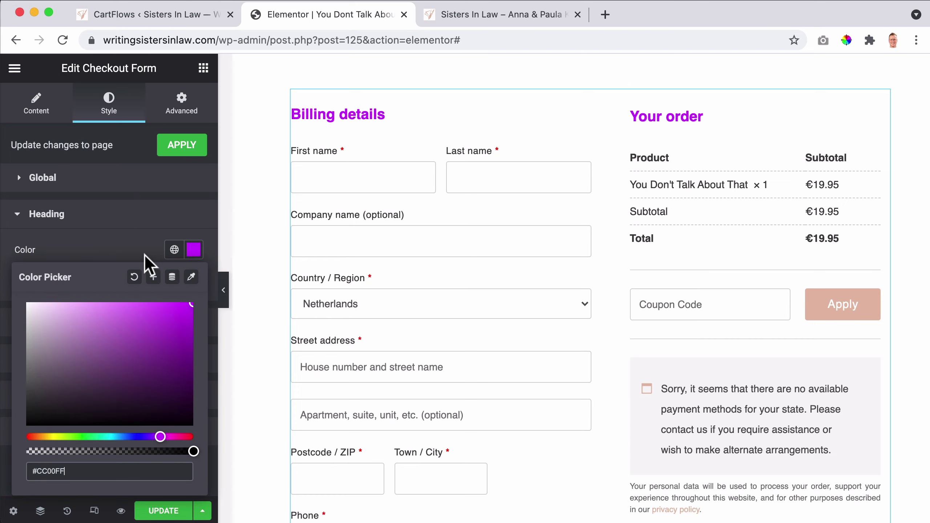
scroll(476, 211, "down", 10)
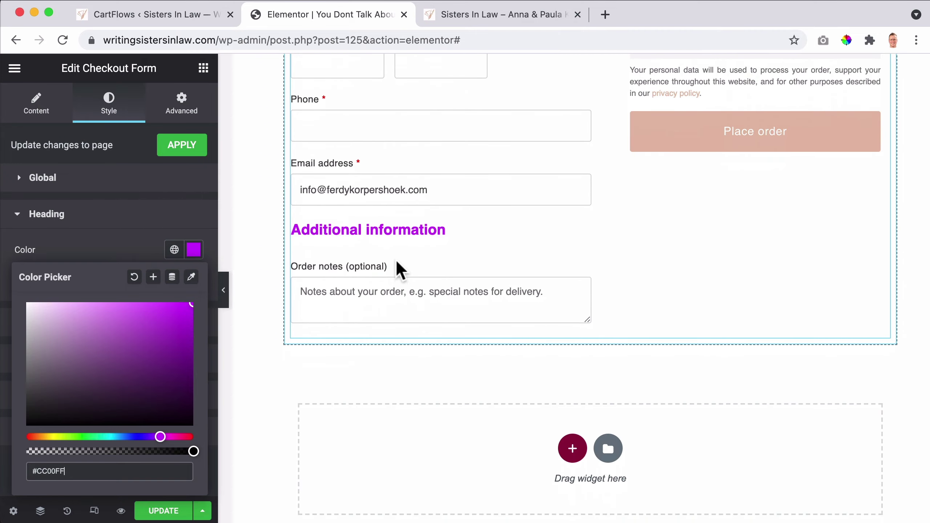
scroll(430, 245, "up", 10)
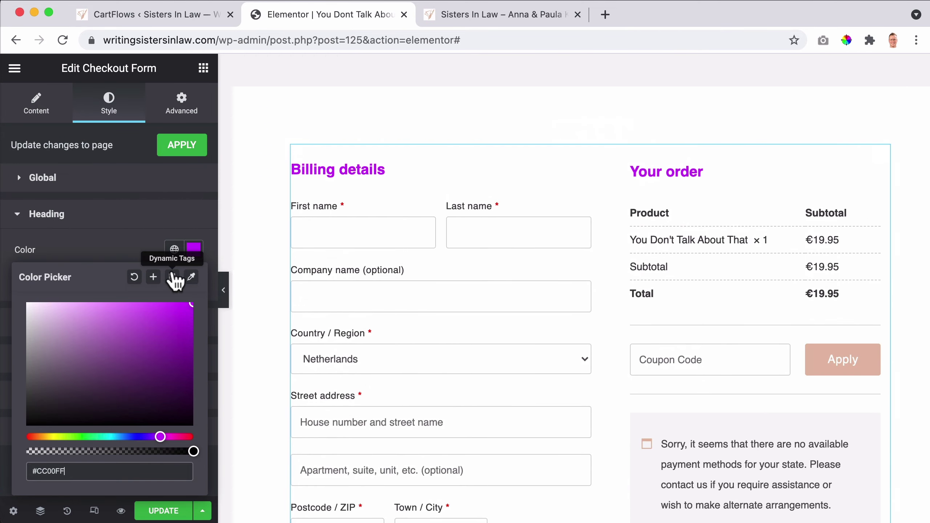
- Clear the heading colour and apply the Secondary global colour instead
left_click(135, 275)
left_click(174, 249)
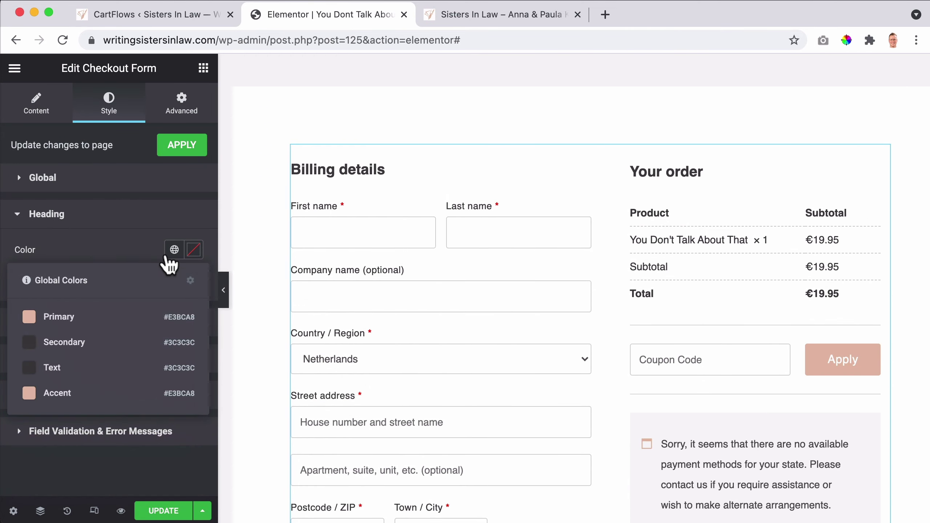
left_click(167, 256)
left_click(173, 252)
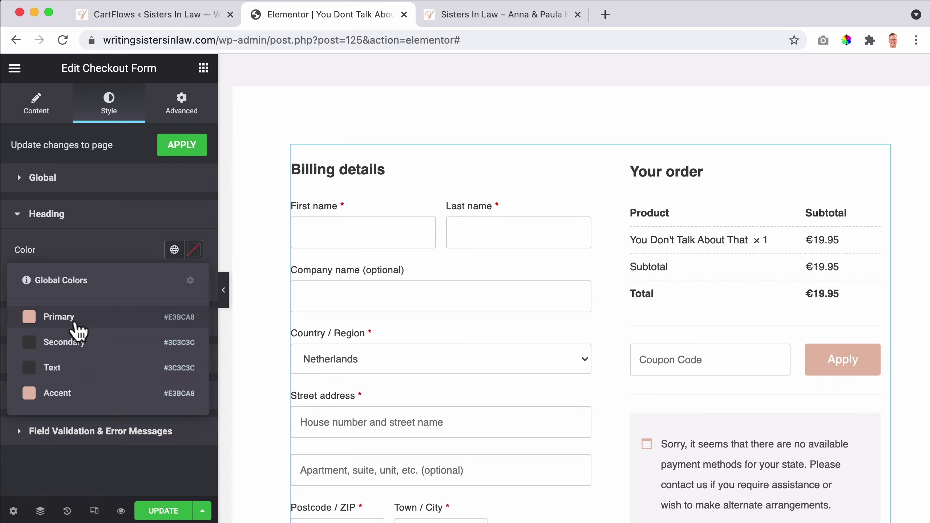
left_click(69, 344)
left_click(126, 220)
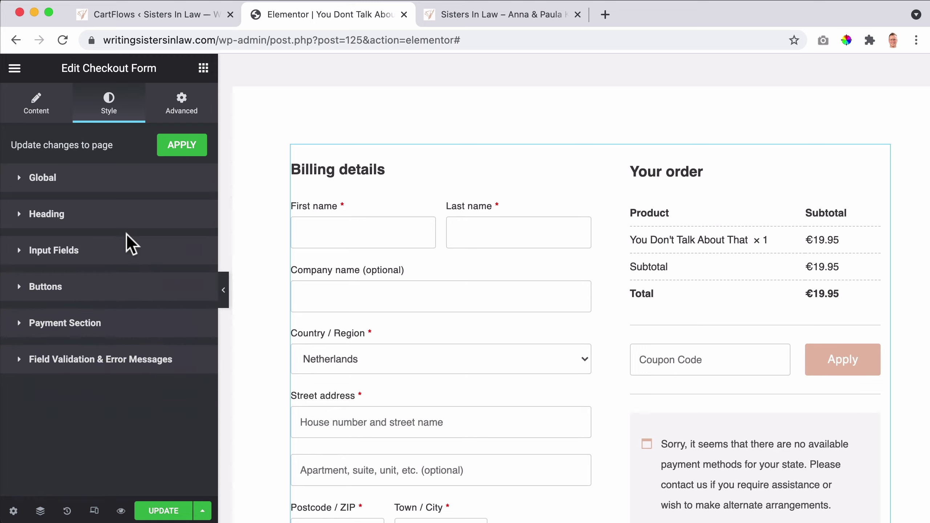
- Try the Floating Labels input field style, then revert to Default
left_click(78, 256)
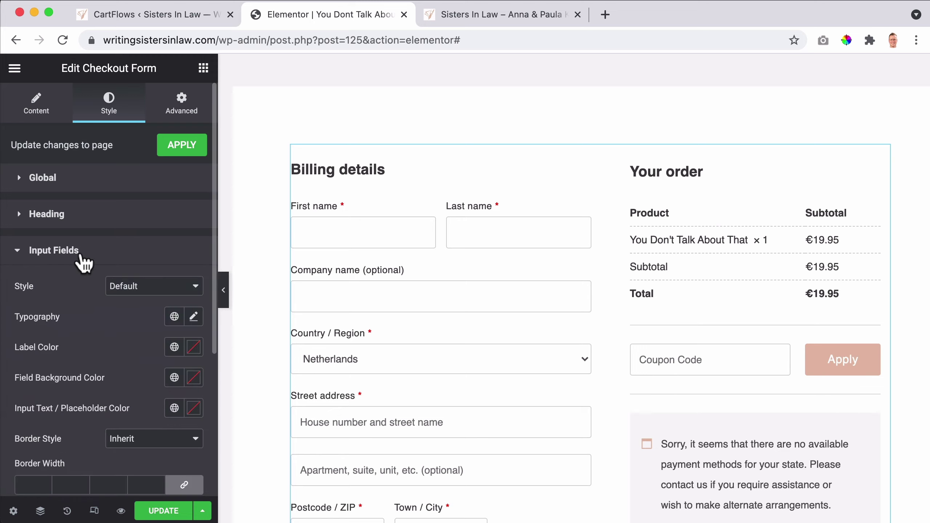
left_click(129, 291)
left_click(134, 304)
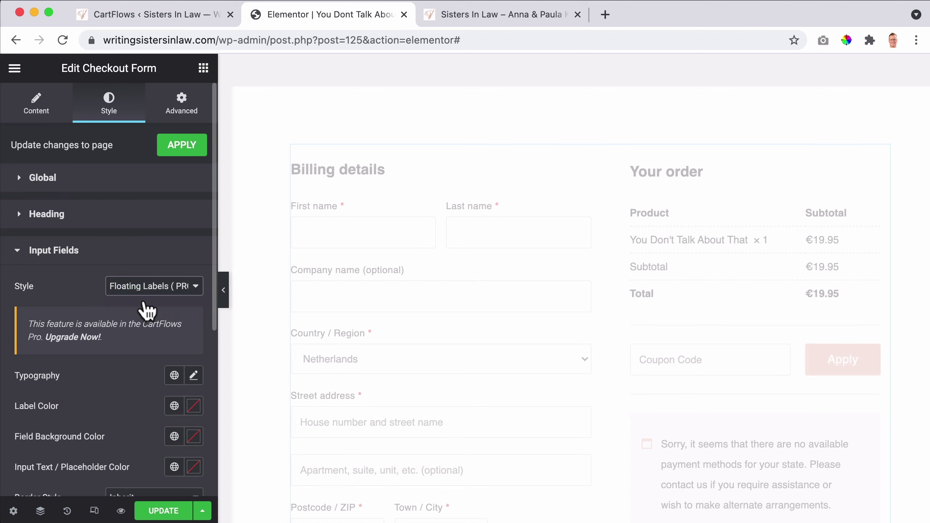
left_click(149, 290)
left_click(142, 270)
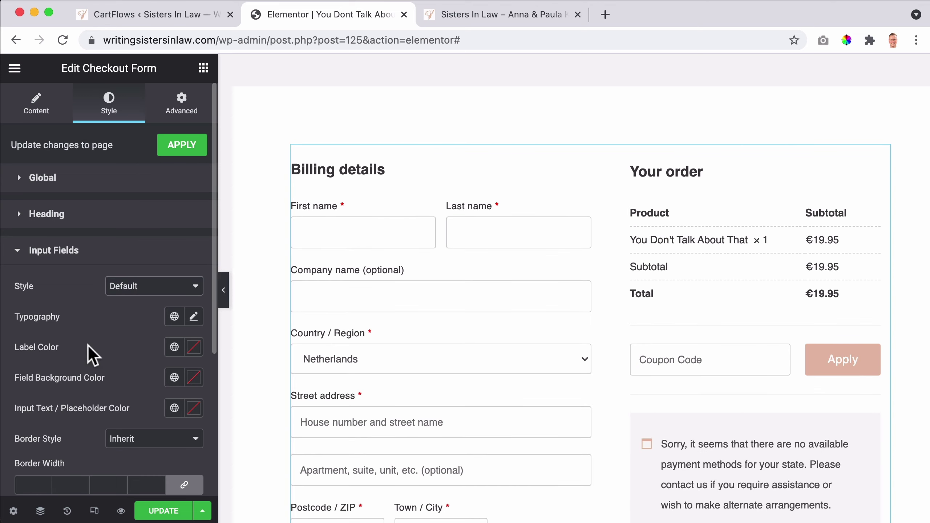
- Browse the Buttons and Field Validation style settings without changing them
scroll(150, 381, "down", 2)
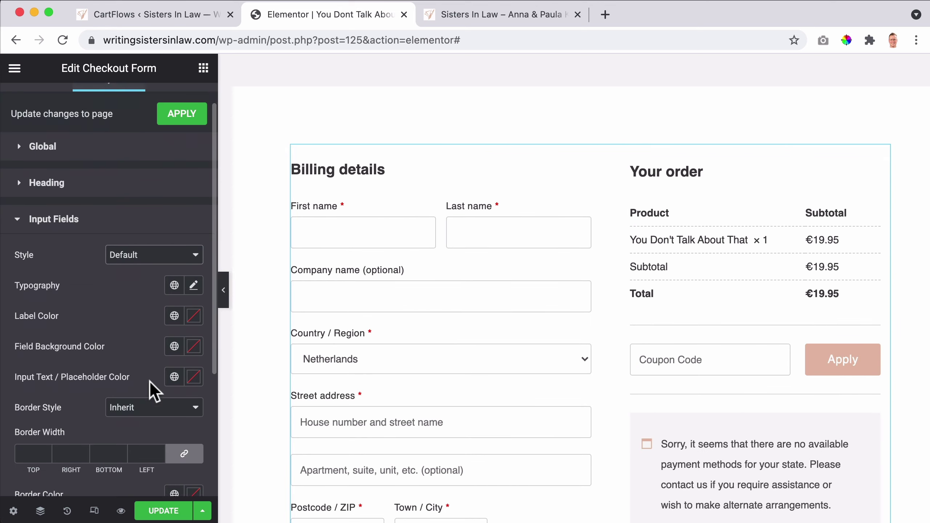
scroll(150, 381, "down", 5)
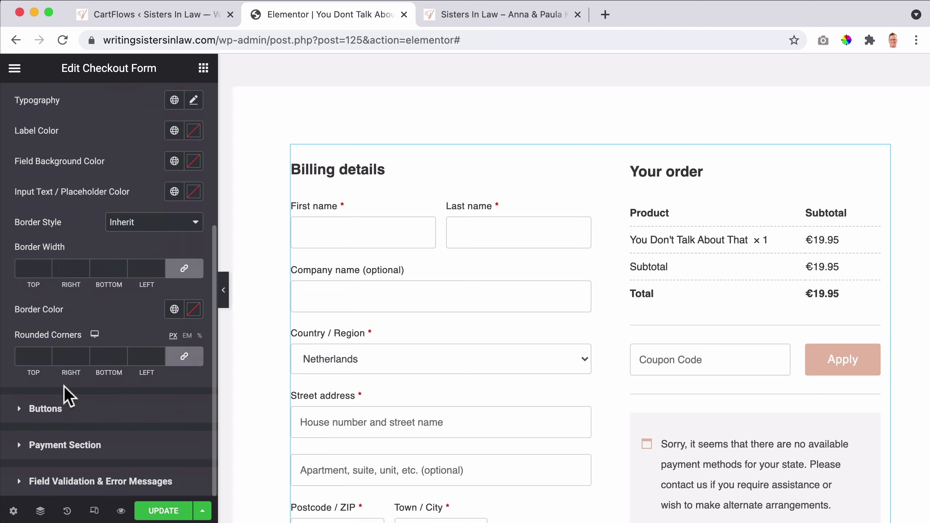
left_click(66, 408)
scroll(110, 388, "down", 4)
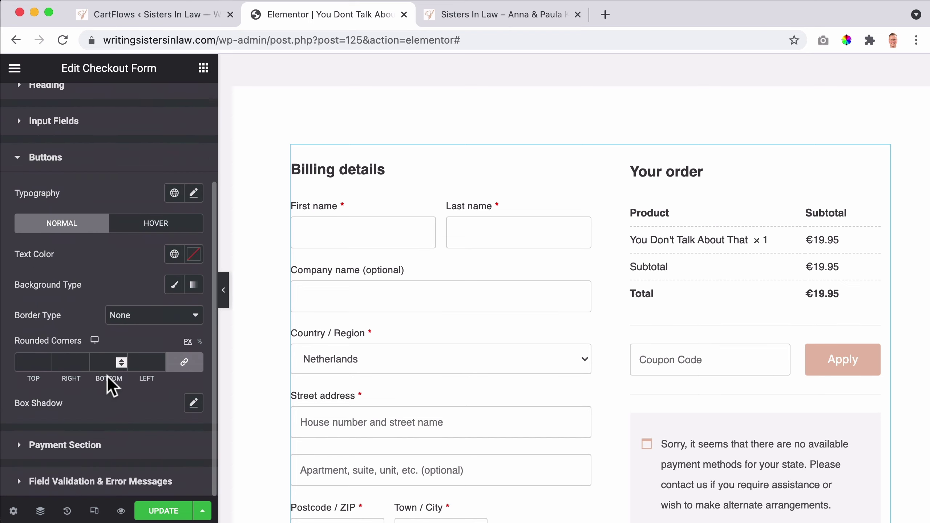
scroll(490, 422, "down", 4)
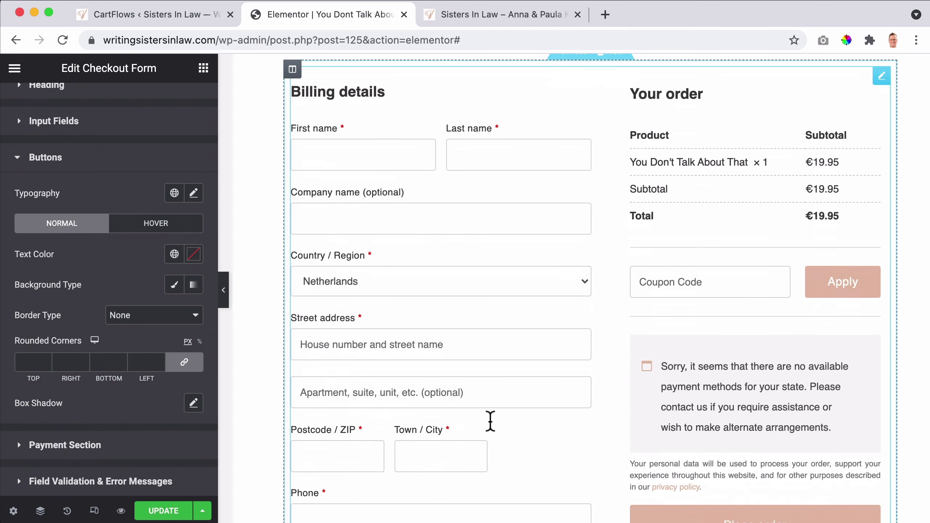
left_click(151, 482)
scroll(129, 432, "down", 1)
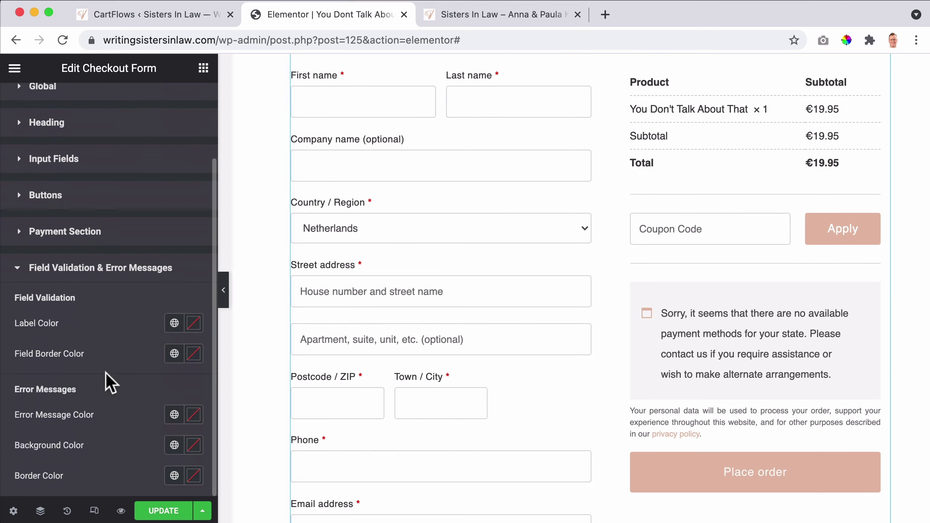
scroll(181, 336, "up", 2)
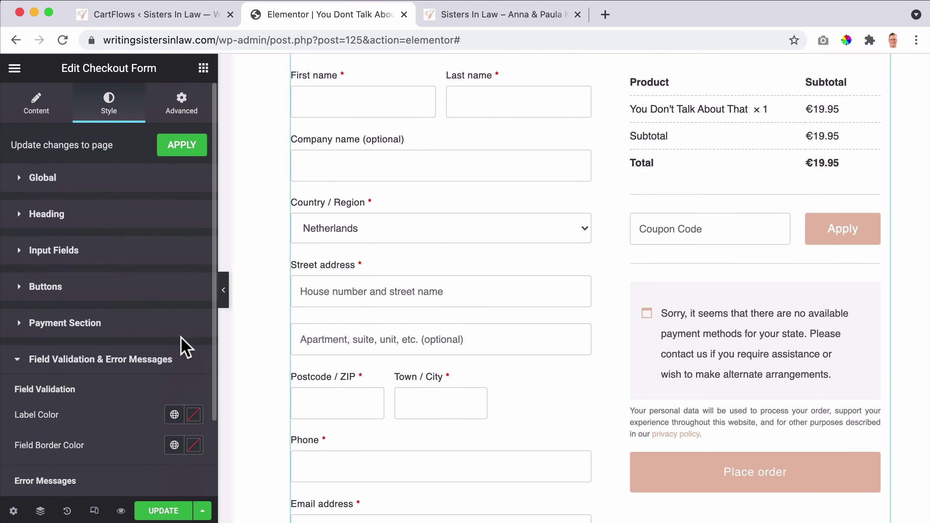
- Save the page with UPDATE and add a new empty section above the checkout form
left_click(164, 510)
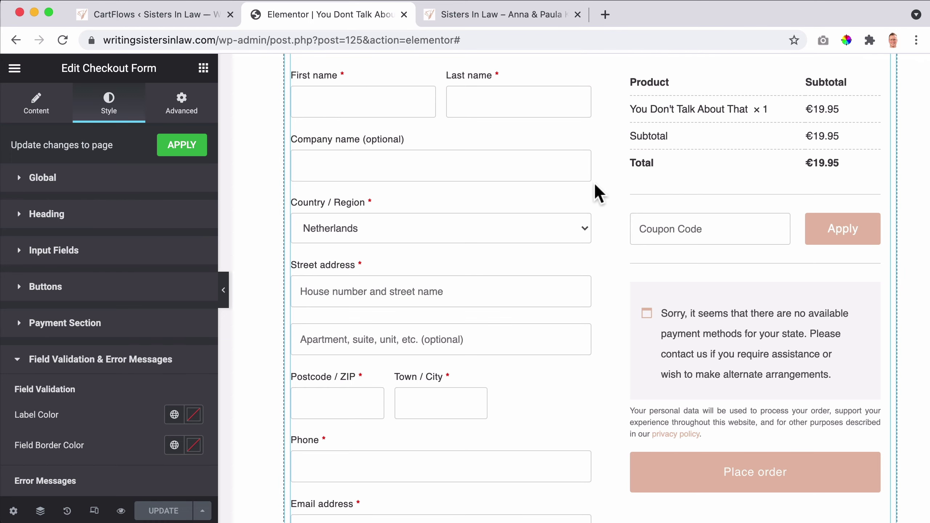
scroll(594, 182, "up", 4)
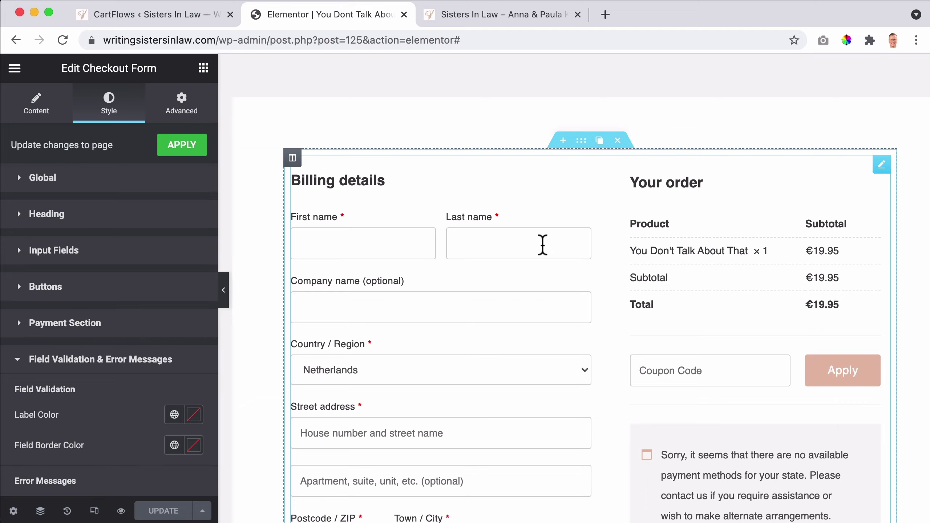
left_click(563, 141)
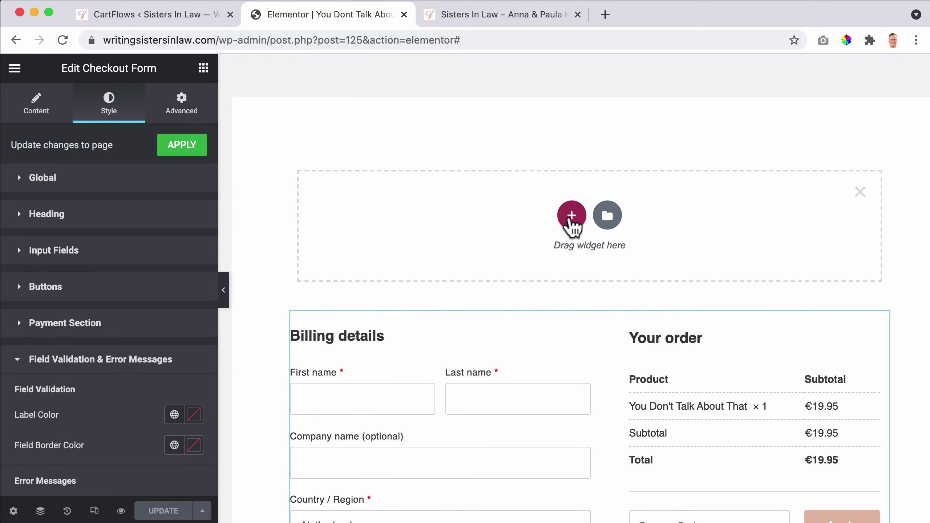
- Make the new section two columns and place an Image widget in the left column
left_click(571, 218)
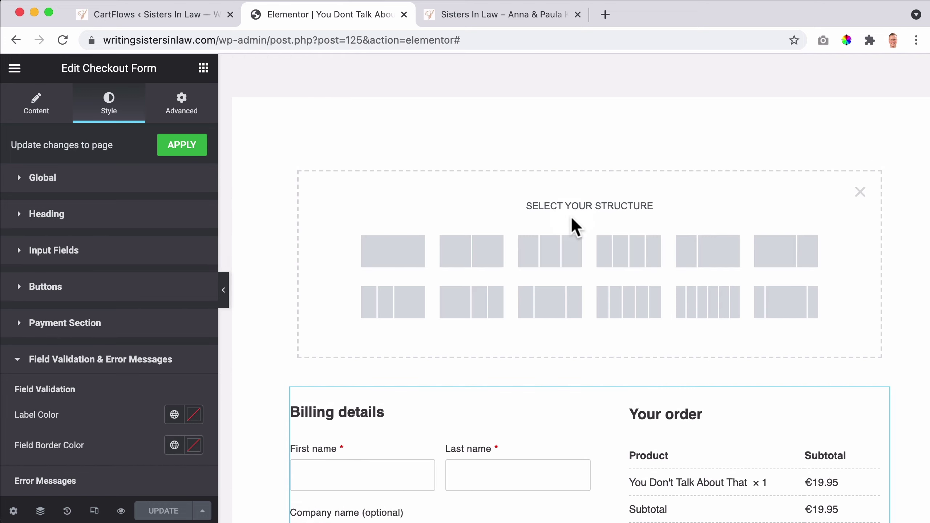
left_click(485, 261)
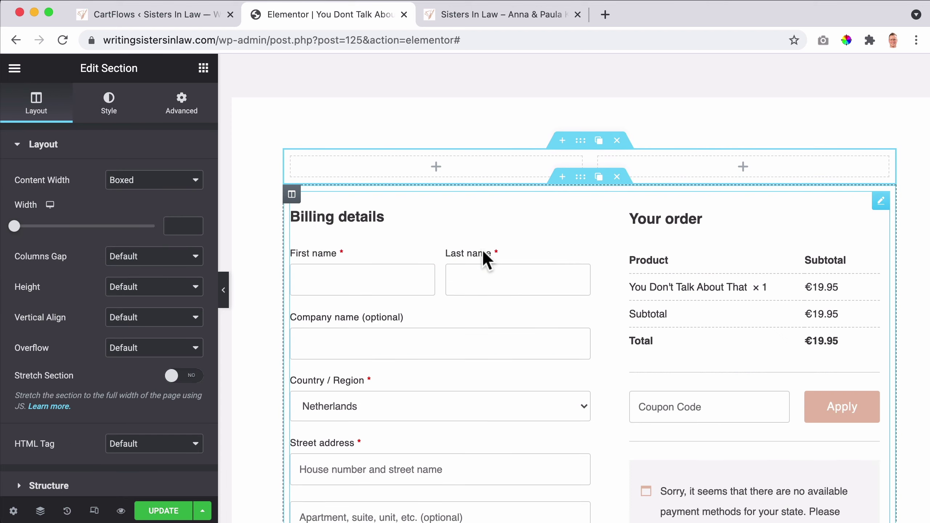
left_click(203, 68)
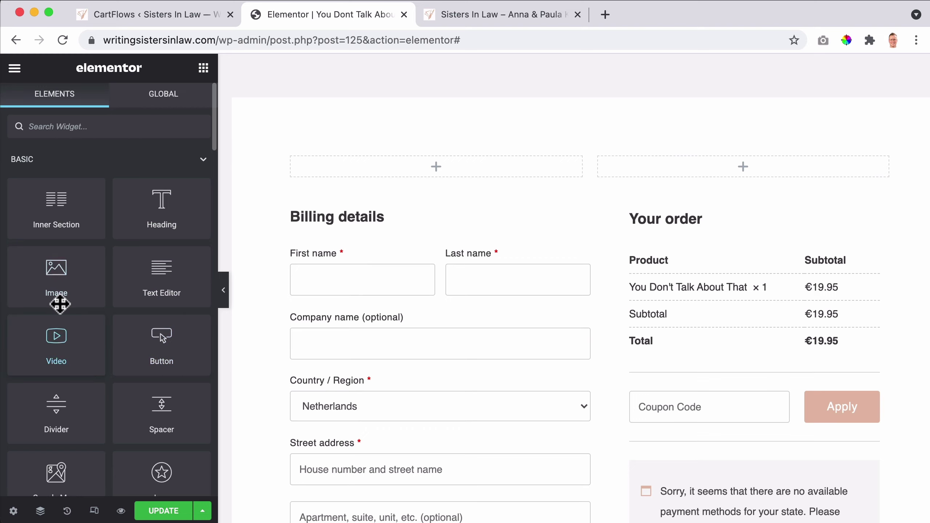
left_click_drag(58, 301, 480, 173)
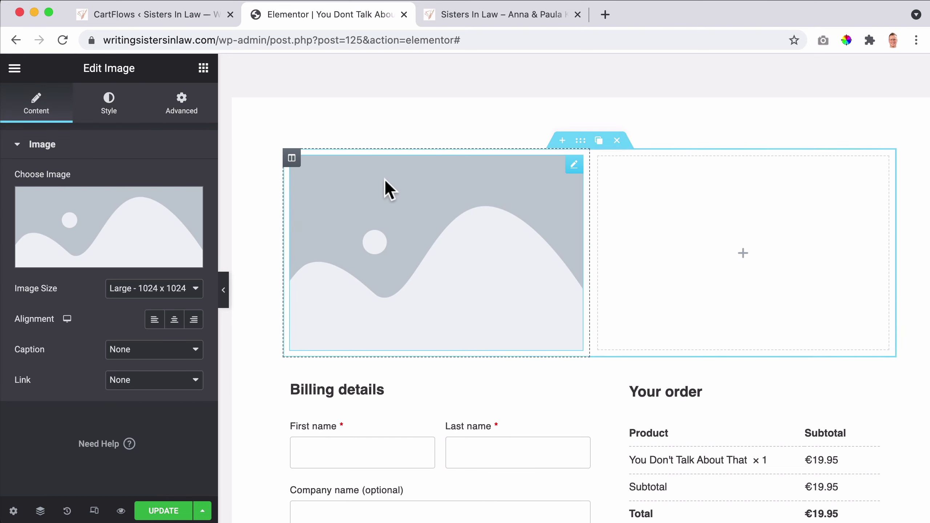
- Insert You-Dont-Talk-About-That-2.png from the media library into the image widget
left_click(104, 216)
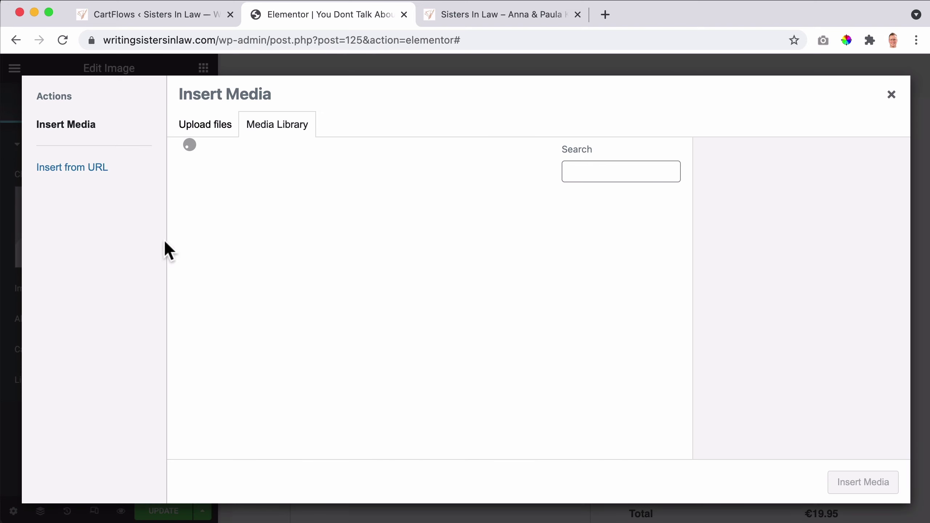
scroll(464, 293, "down", 10)
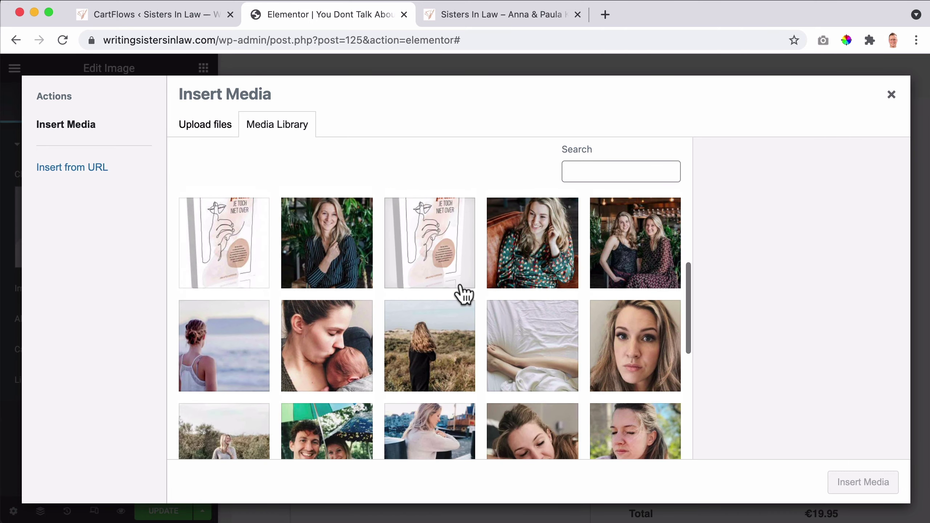
left_click(244, 329)
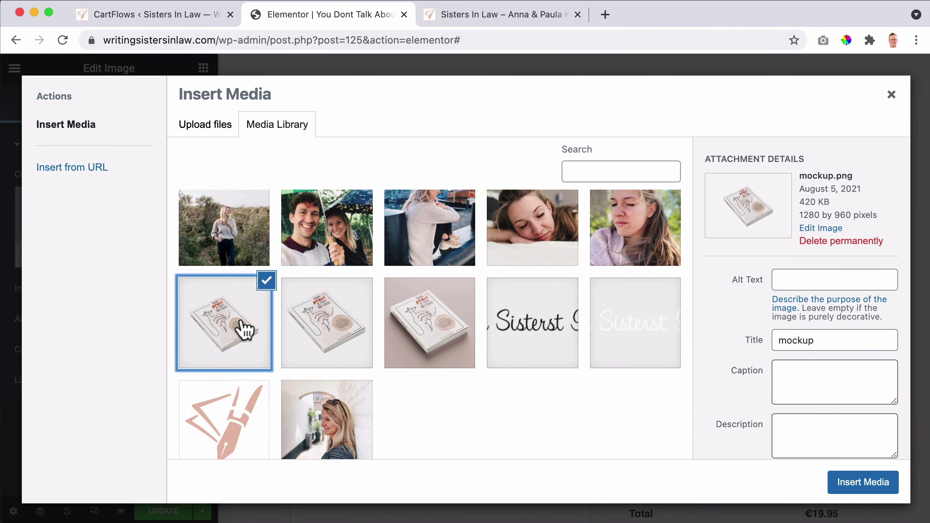
left_click(310, 330)
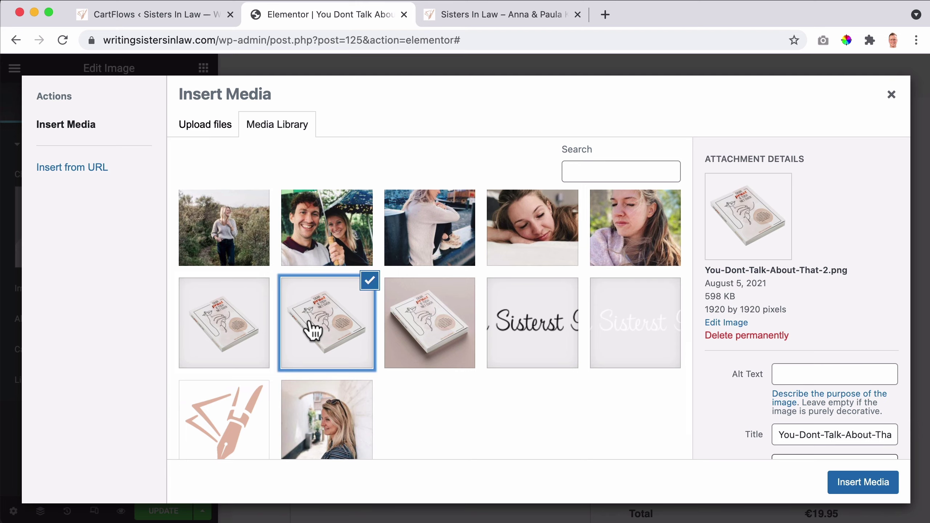
left_click(853, 482)
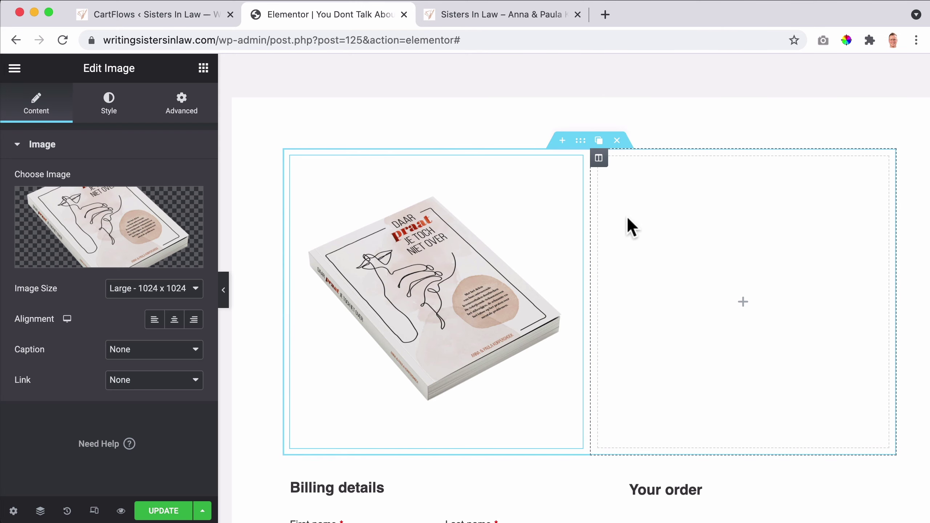
- Add a heading reading 'You Don't Talk About That' to the right column
left_click(203, 68)
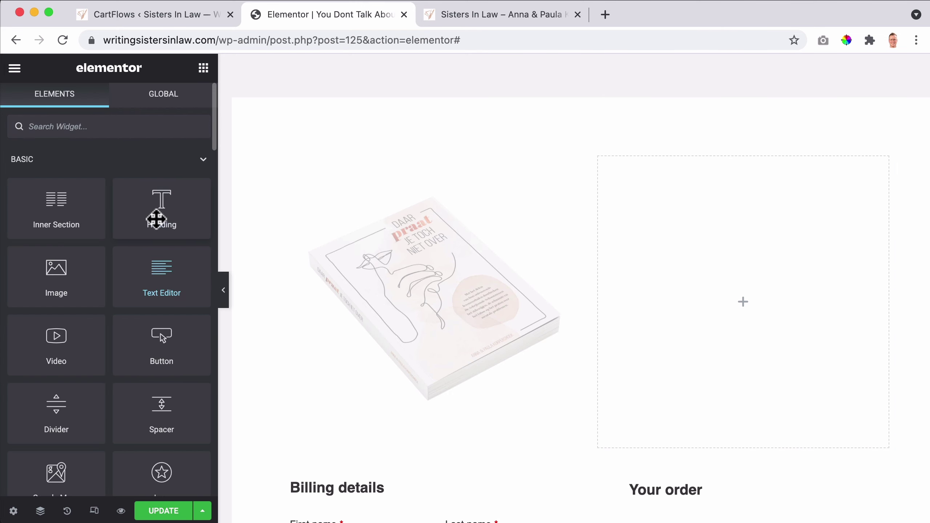
left_click_drag(156, 219, 786, 227)
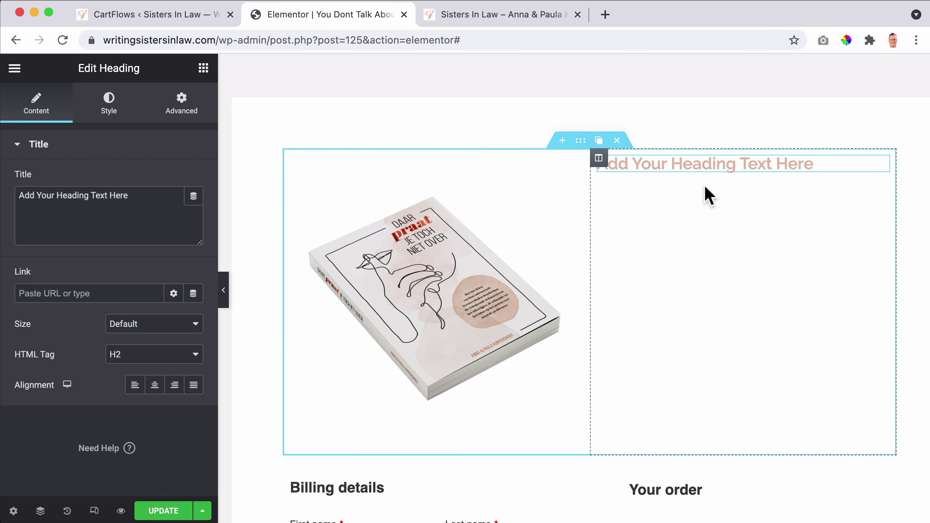
triple_click(131, 222)
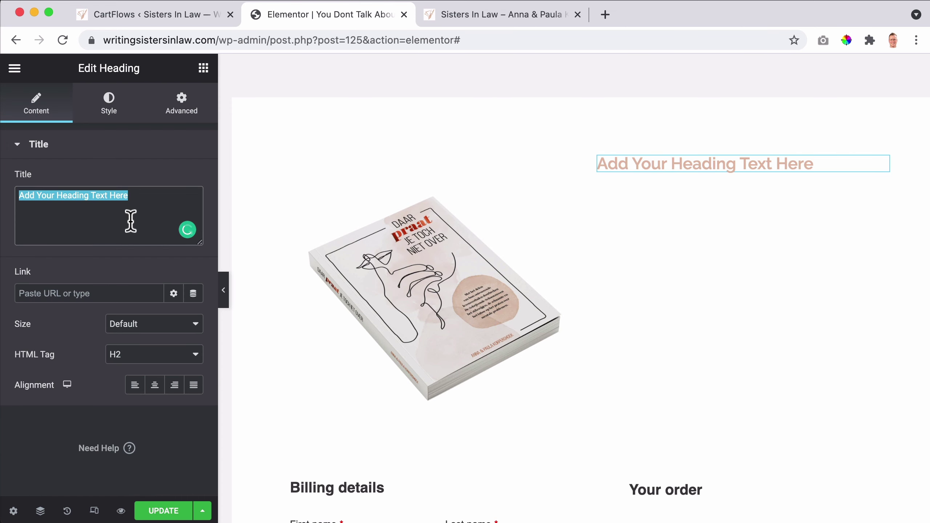
type("You Don't Talk About That")
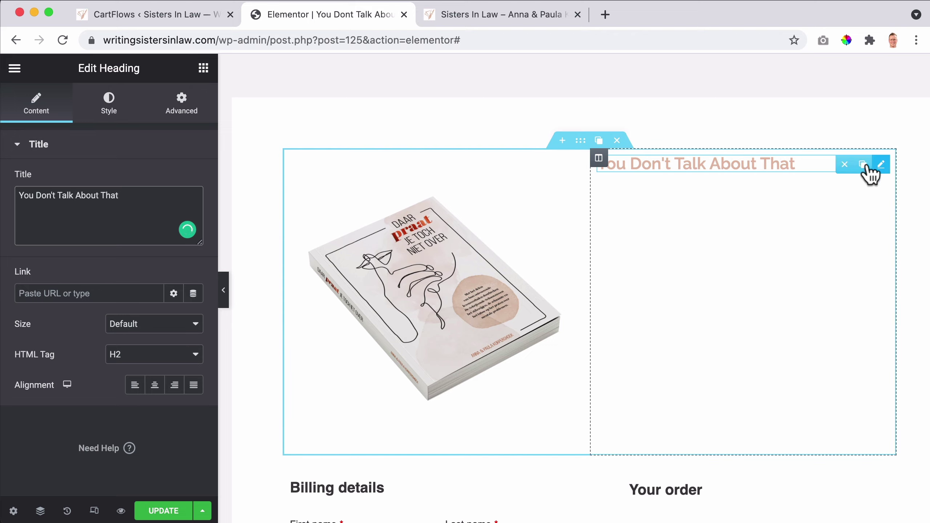
- Duplicate the heading and retitle the copy 'Pre Order The Book Now'
left_click(864, 165)
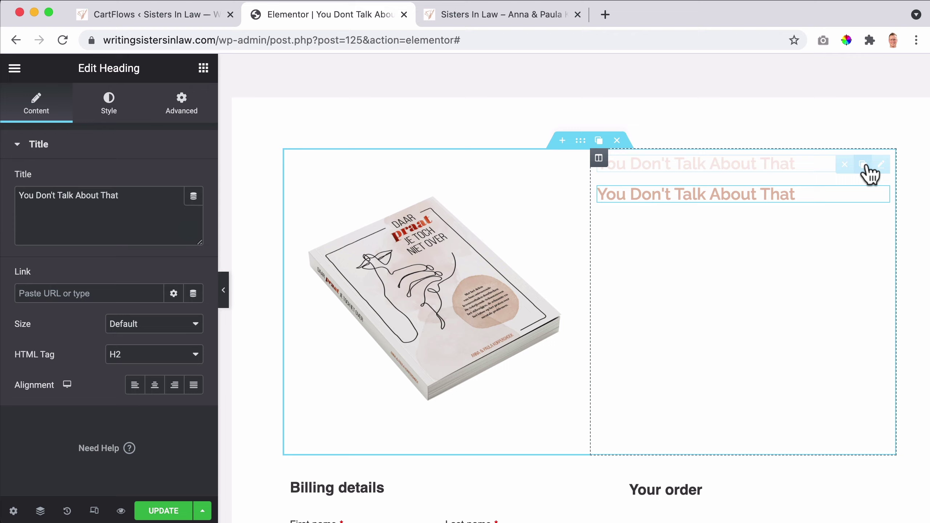
triple_click(93, 224)
type("Pre Order The Book Now")
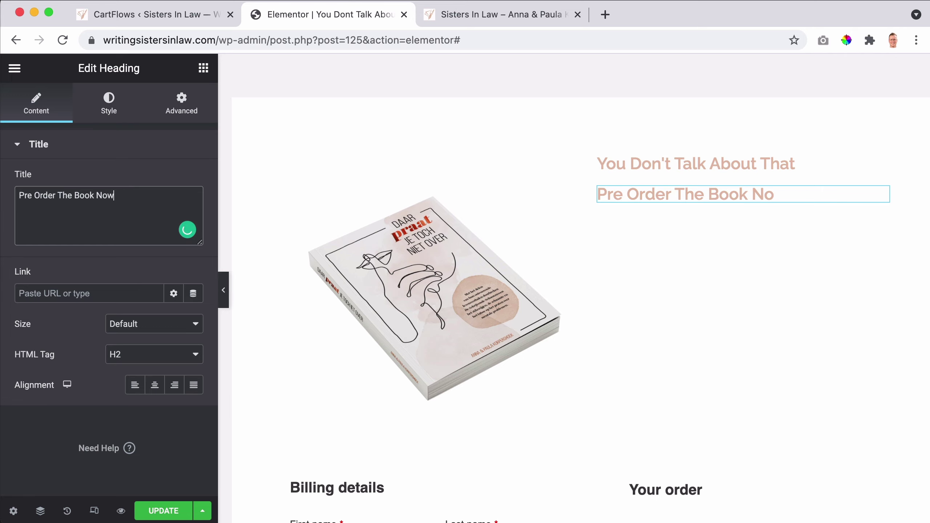
- Give the subtitle a 16px font size and a -10 top margin
left_click(108, 112)
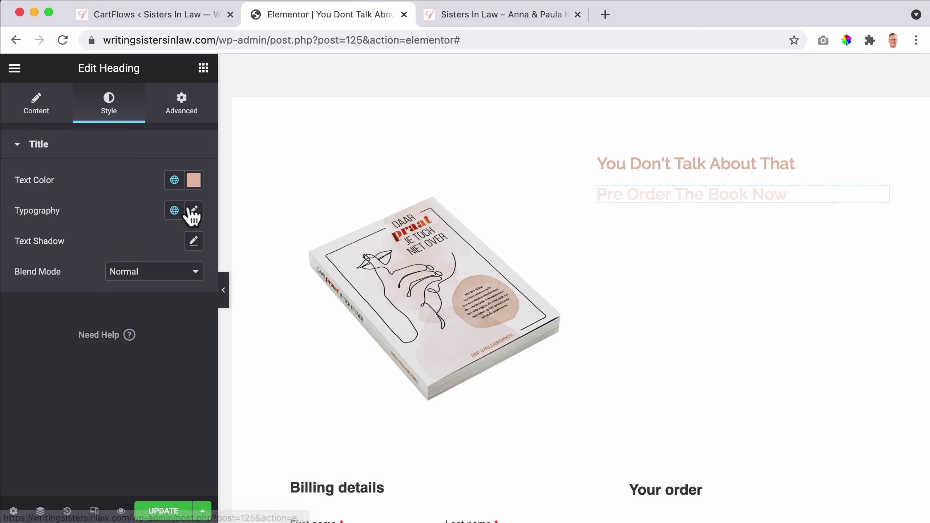
left_click(193, 210)
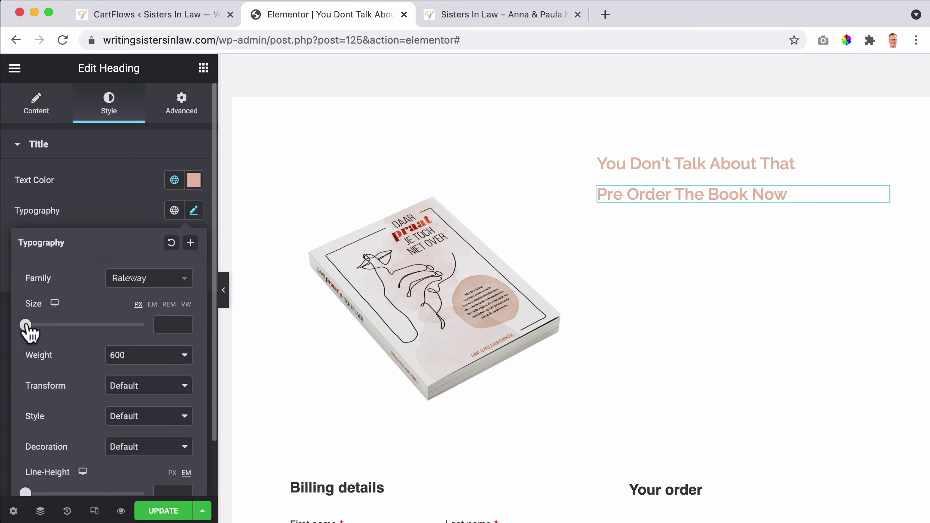
left_click_drag(27, 325, 34, 325)
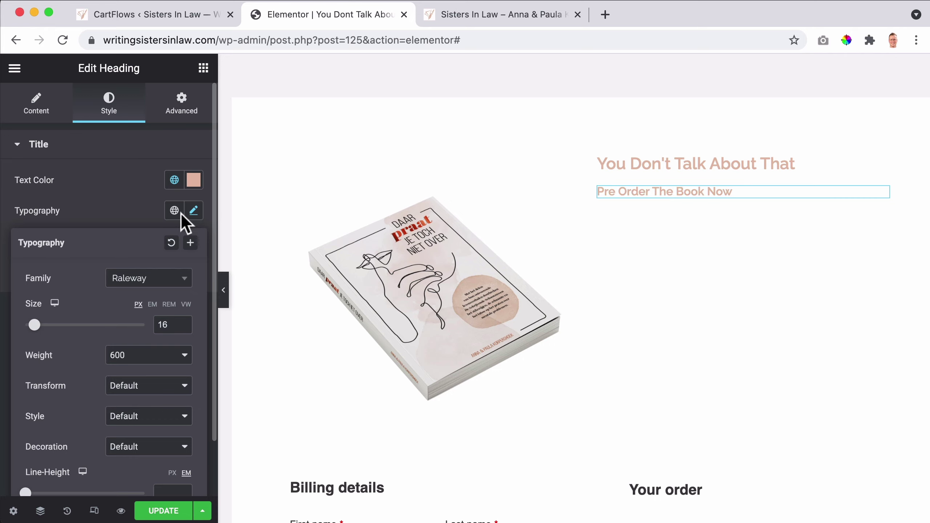
left_click(183, 110)
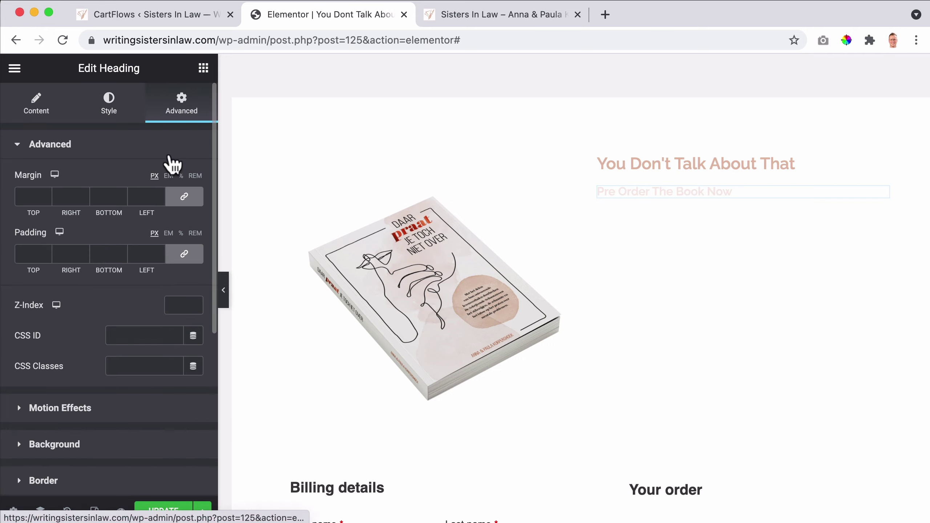
left_click(185, 198)
left_click(29, 197)
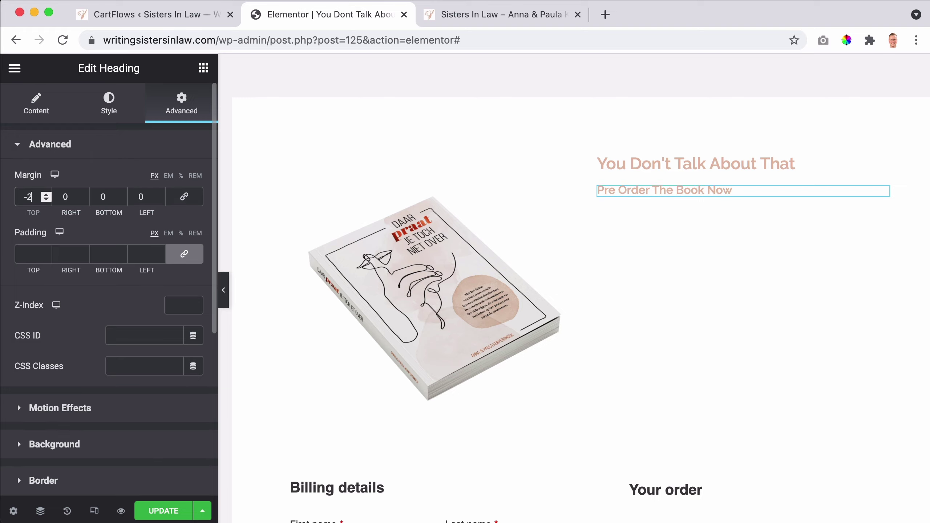
key("Down")
key("Down")
key("Down")
key("Down")
key("Down")
key("Down")
key("Down")
key("Down")
key("Down")
key("Down")
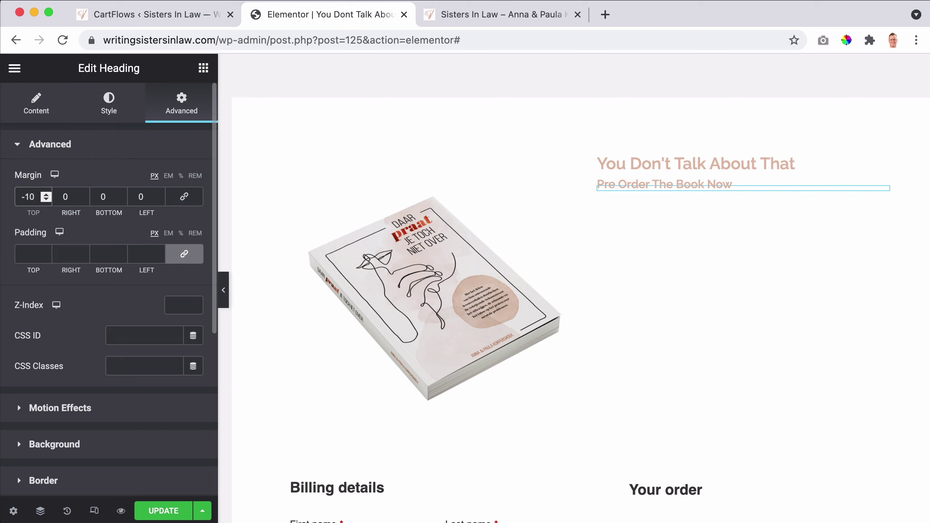
- Place a Text Editor widget under the 'Pre Order The Book Now' heading using the Navigator
left_click(203, 69)
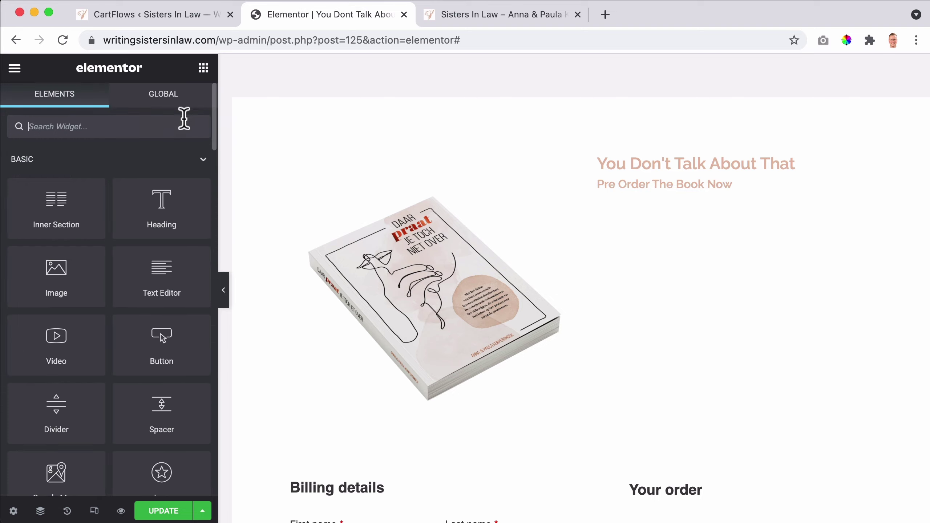
left_click_drag(153, 299, 666, 183)
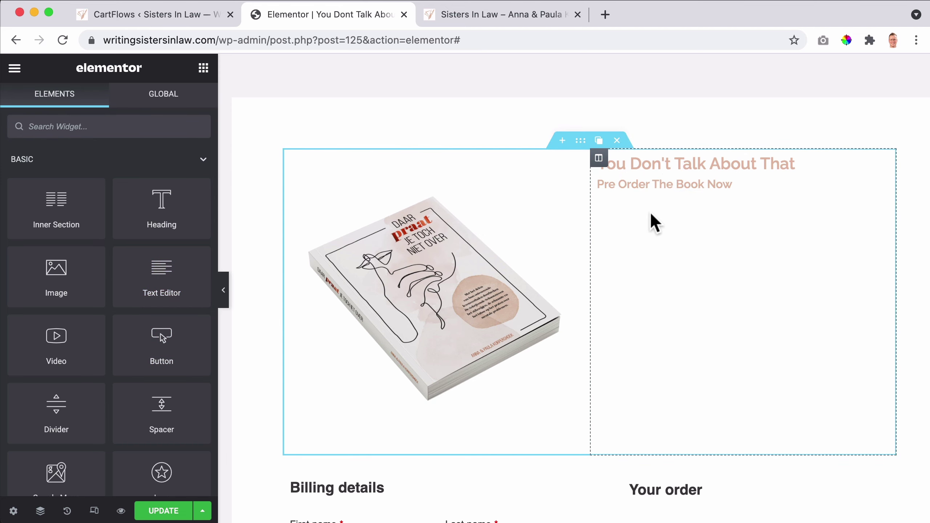
left_click(40, 511)
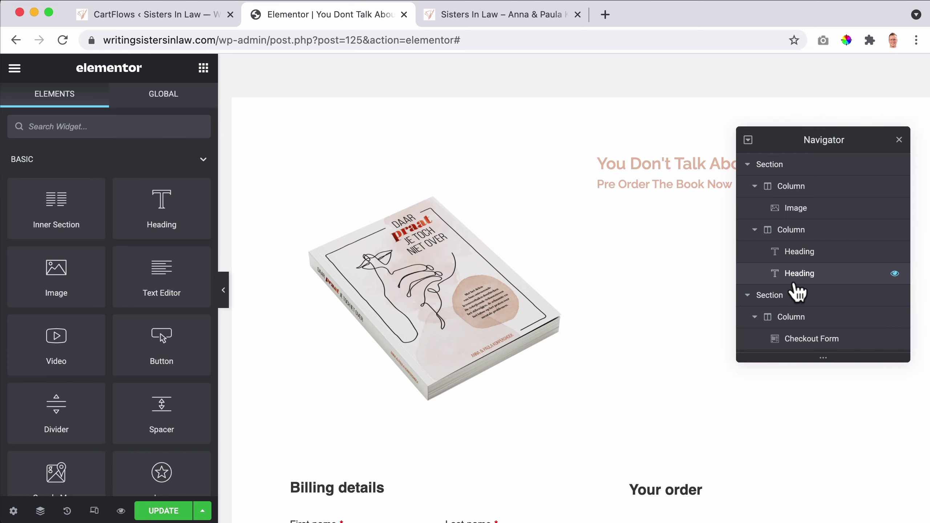
left_click_drag(134, 277, 651, 181)
mouse_move(804, 273)
left_mouse_down()
mouse_move(806, 304)
mouse_move(802, 287)
left_mouse_up()
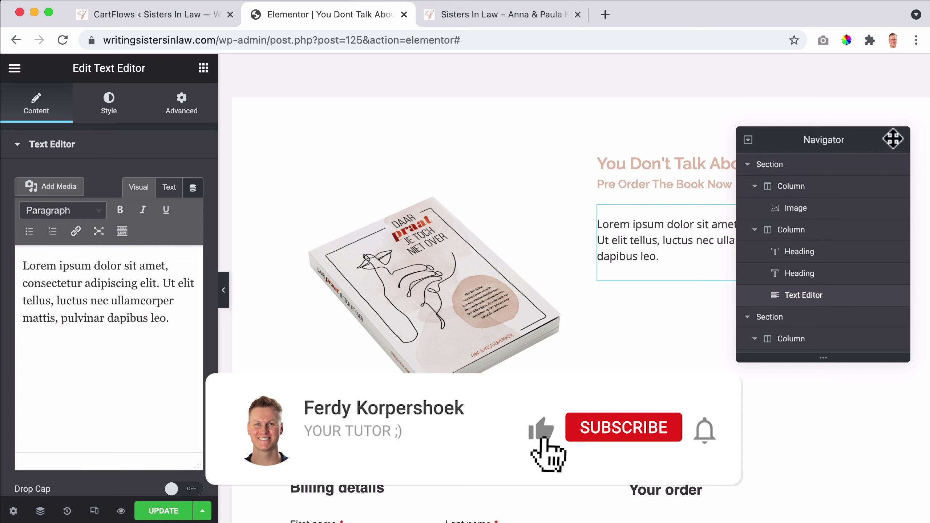
left_click(893, 139)
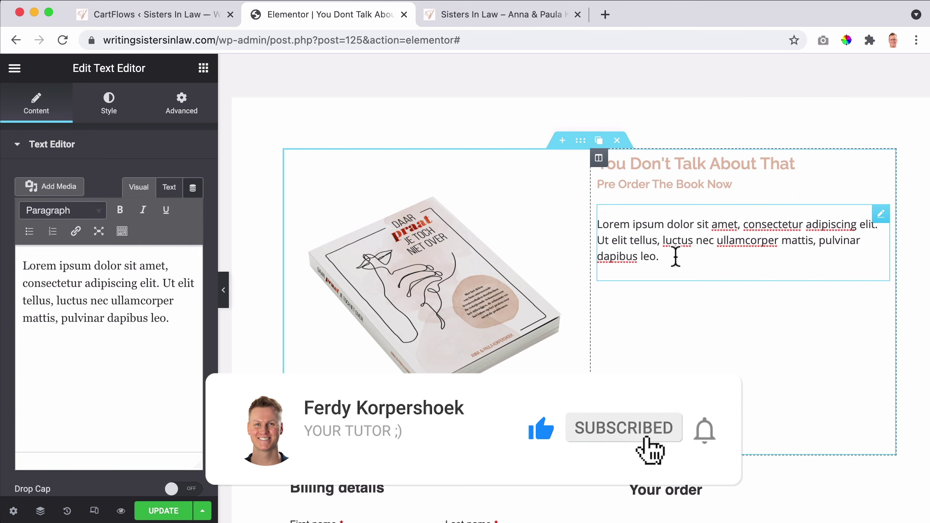
- Copy the lorem ipsum paragraph and paste it to make three paragraphs
left_click_drag(676, 256, 581, 216)
left_click(109, 353)
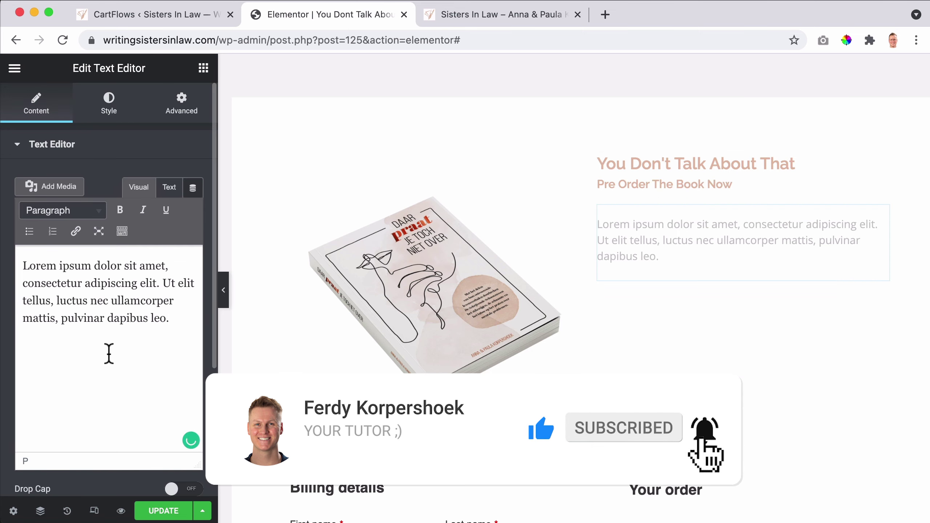
key("ctrl+a")
key("ctrl+c")
left_click(109, 354)
key("Return")
key("ctrl+v")
key("ctrl+v")
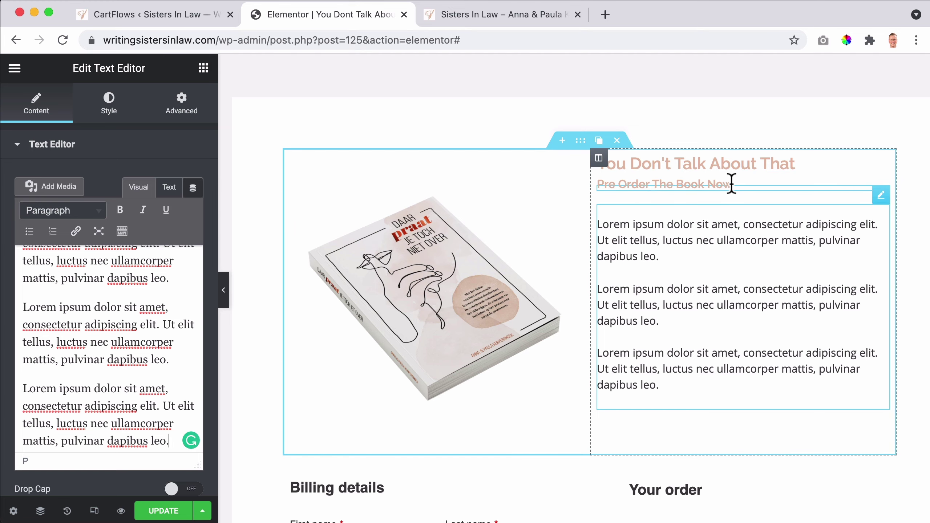
scroll(657, 334, "down", 4)
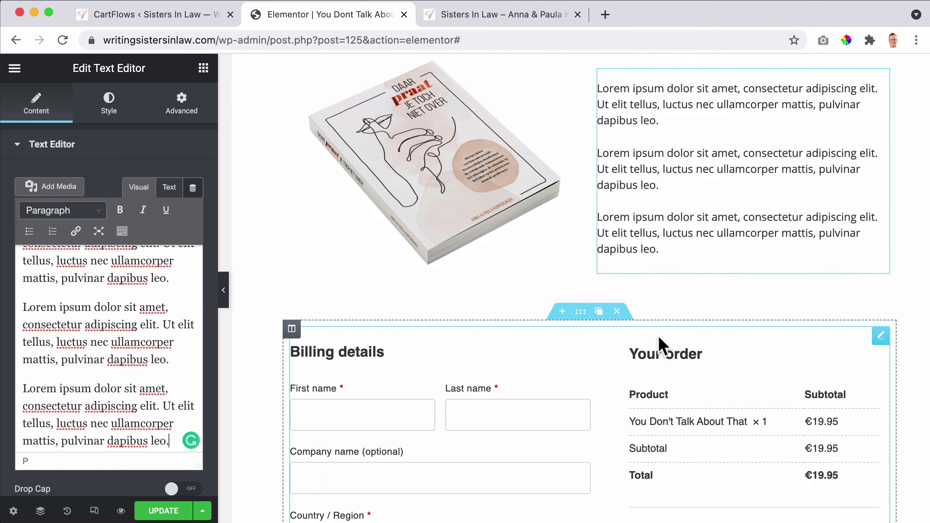
- Add a three-column section above the checkout form with a classic Primary-colour background
left_click(562, 312)
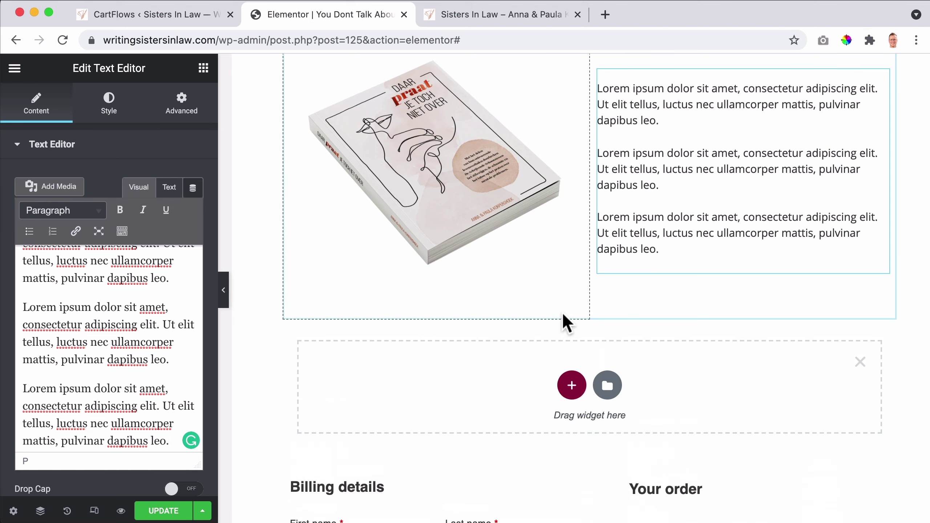
left_click(571, 384)
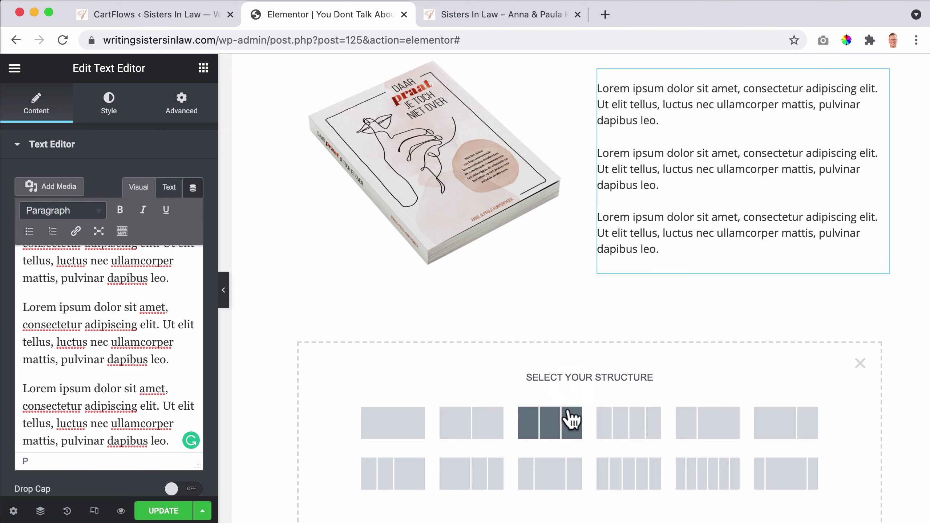
left_click(555, 420)
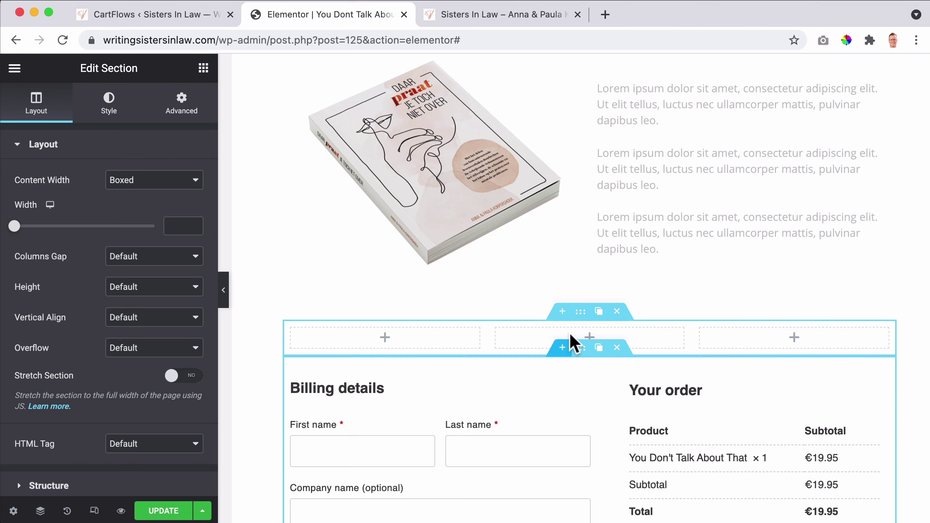
left_click(107, 110)
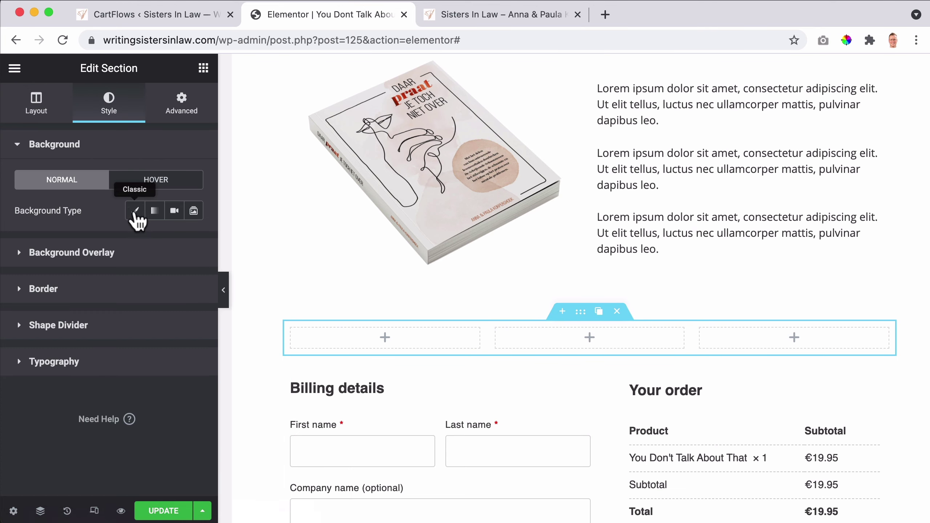
left_click(134, 211)
left_click(174, 240)
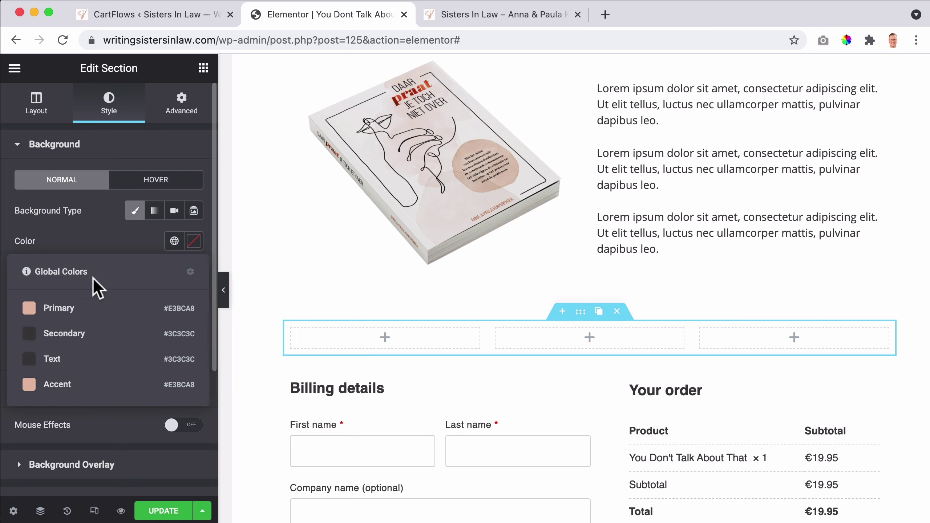
left_click(55, 313)
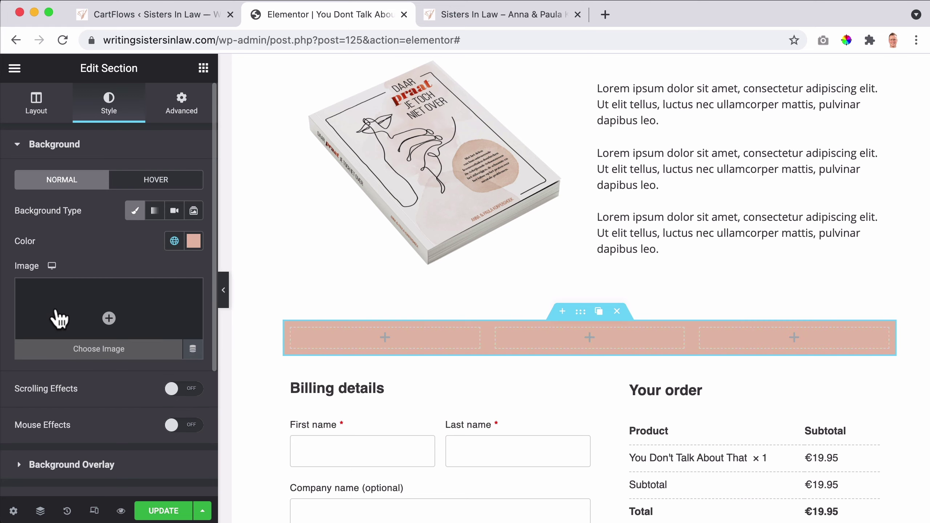
- Put a text block reading 'Published In October 2021' in the first column
left_click(202, 69)
left_click_drag(155, 270, 370, 344)
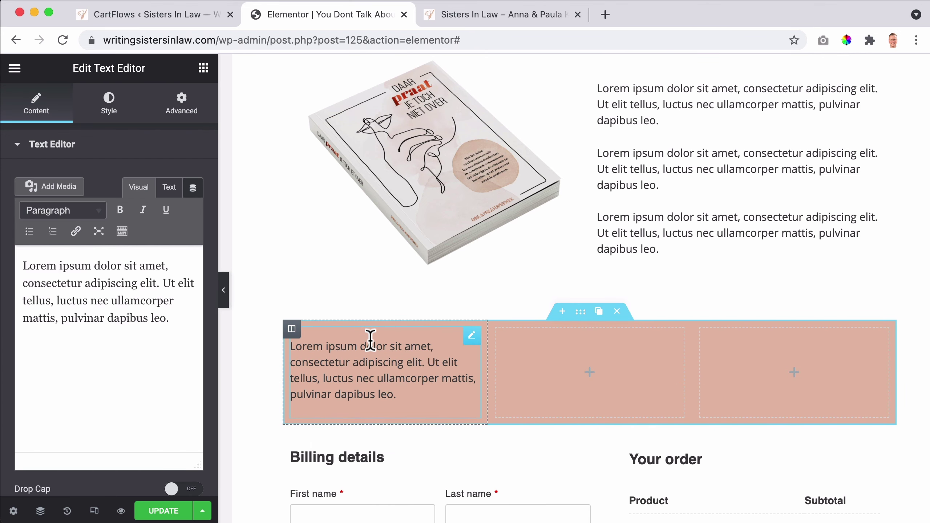
left_click(165, 318)
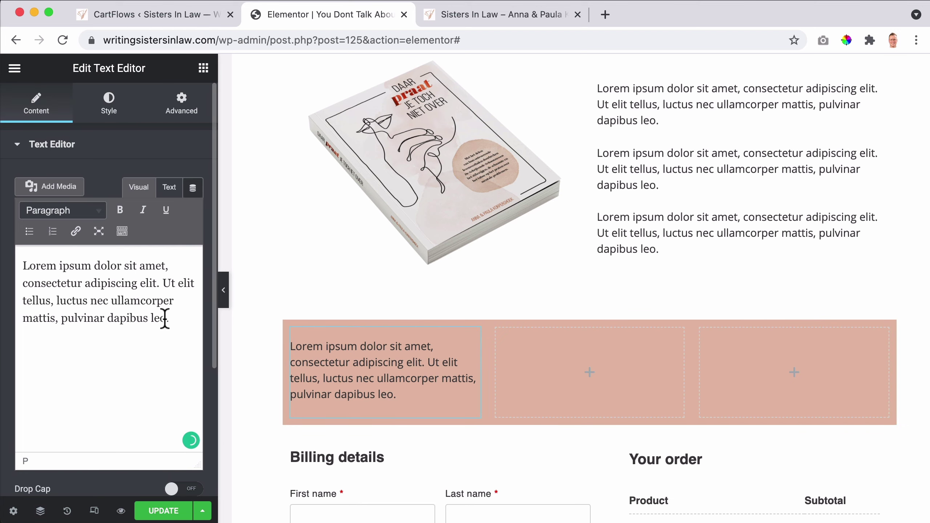
key("super+a")
type("Pub")
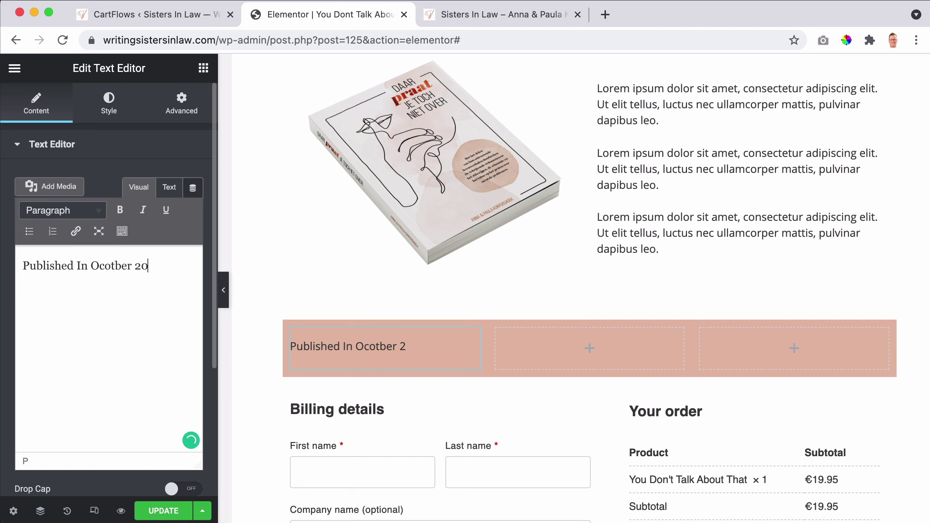
left_click(100, 261)
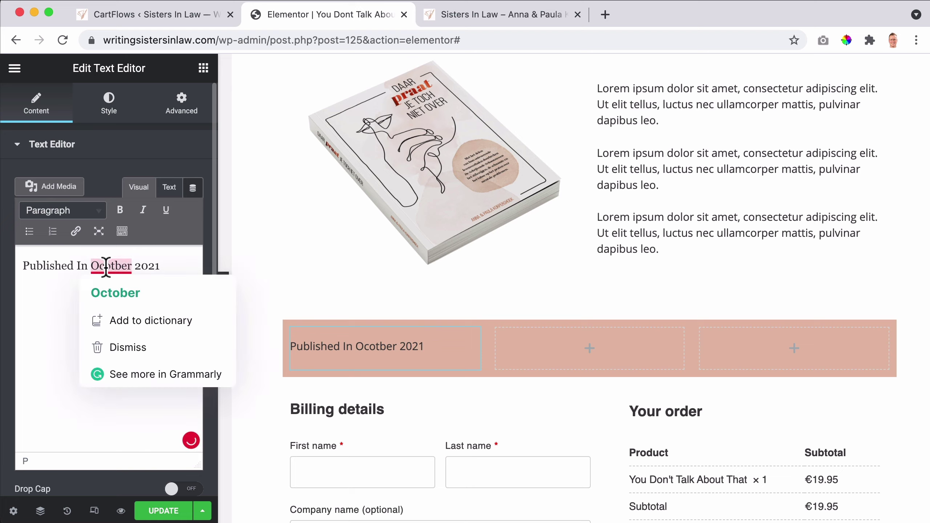
left_click(56, 295)
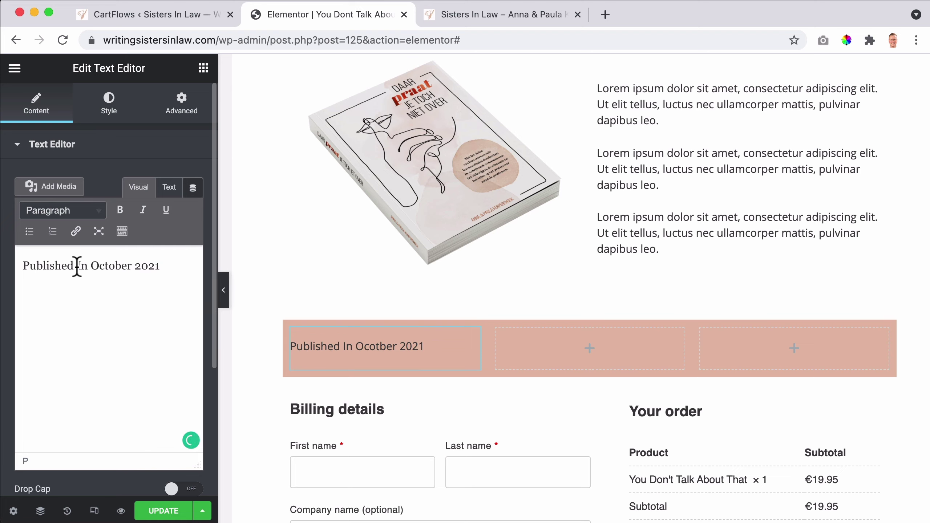
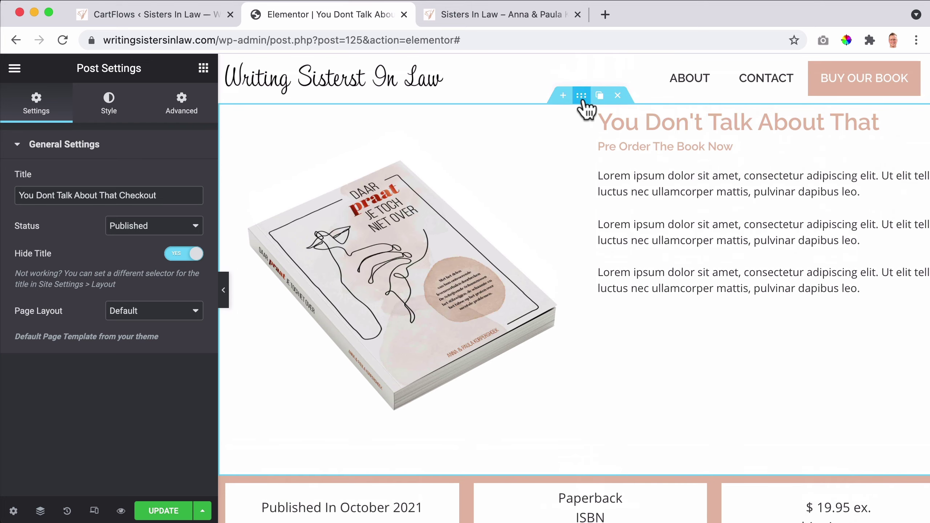
- Set the width of the book hero and checkout sections to 800
left_click(582, 96)
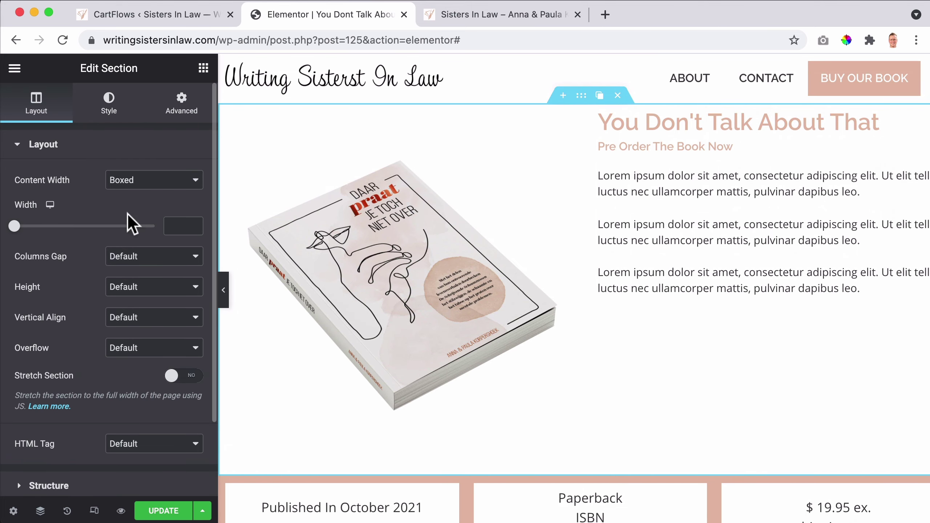
left_click(184, 226)
type("800")
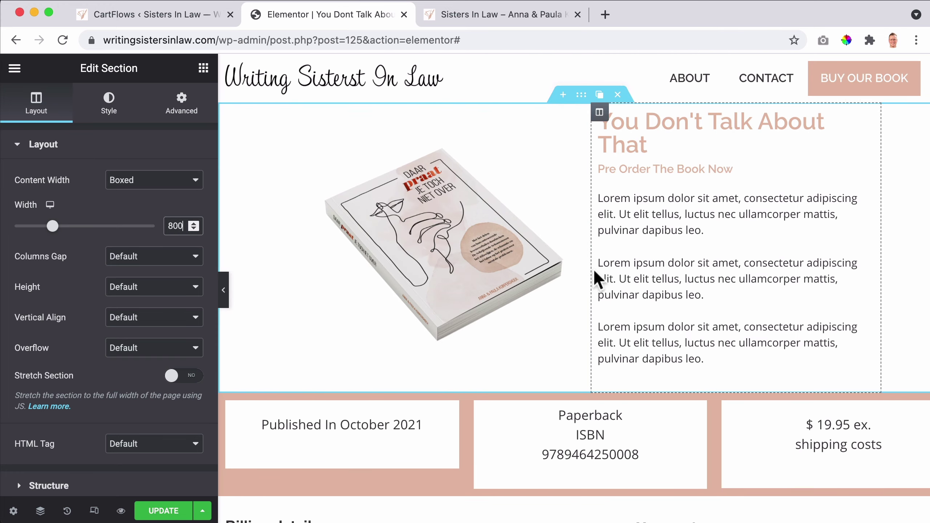
scroll(593, 268, "down", 6)
key("super+z")
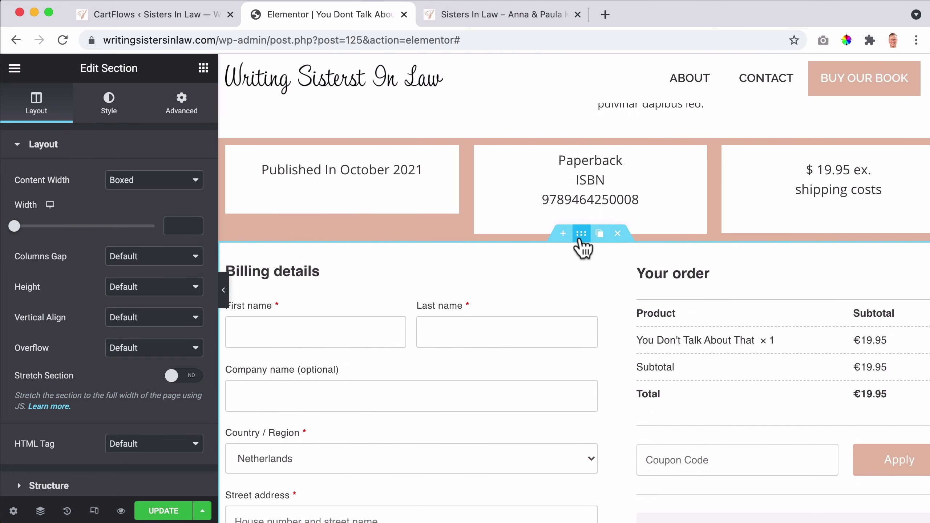
left_click(181, 225)
type("800")
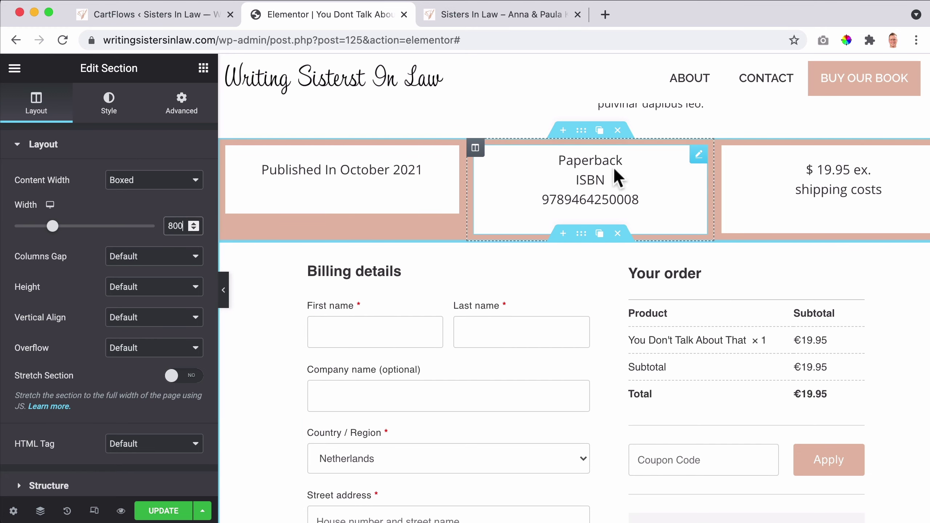
- Set the info-box strip's Content Width to Full Width and save the page
left_click(109, 102)
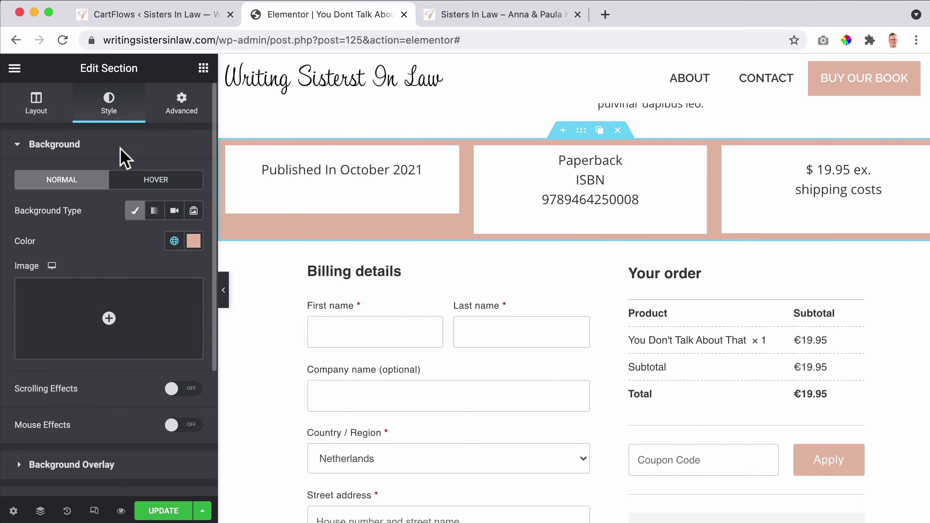
left_click(35, 108)
left_click(134, 183)
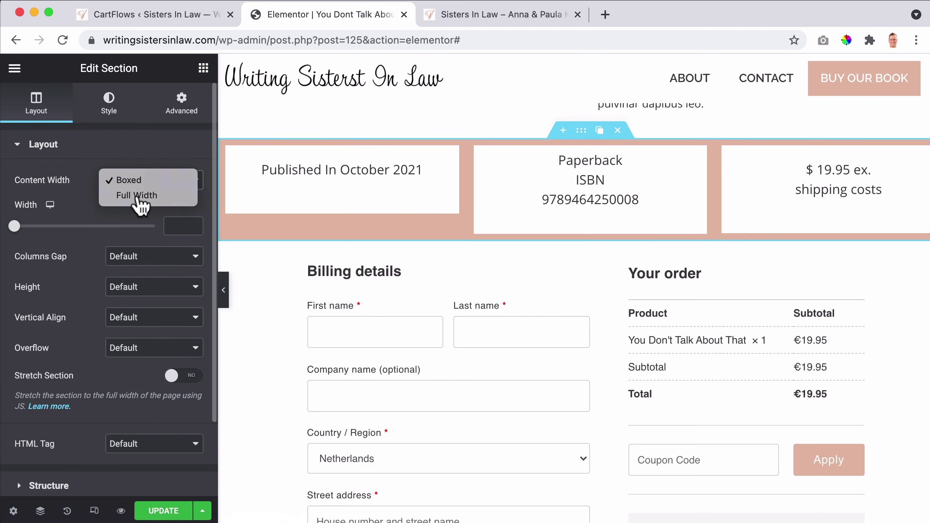
left_click(139, 199)
left_click(164, 511)
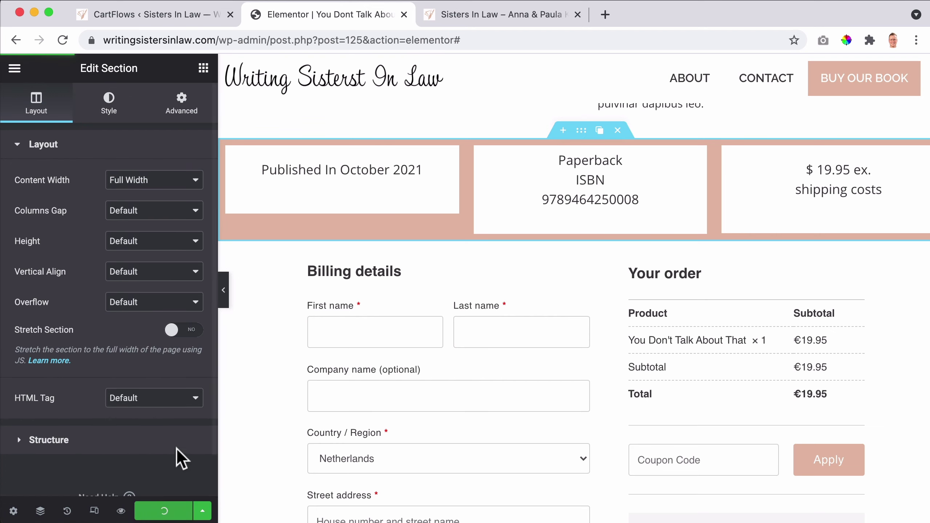
- Collapse the editor panel, scroll through the checkout page preview, and restore the panel
left_click(223, 291)
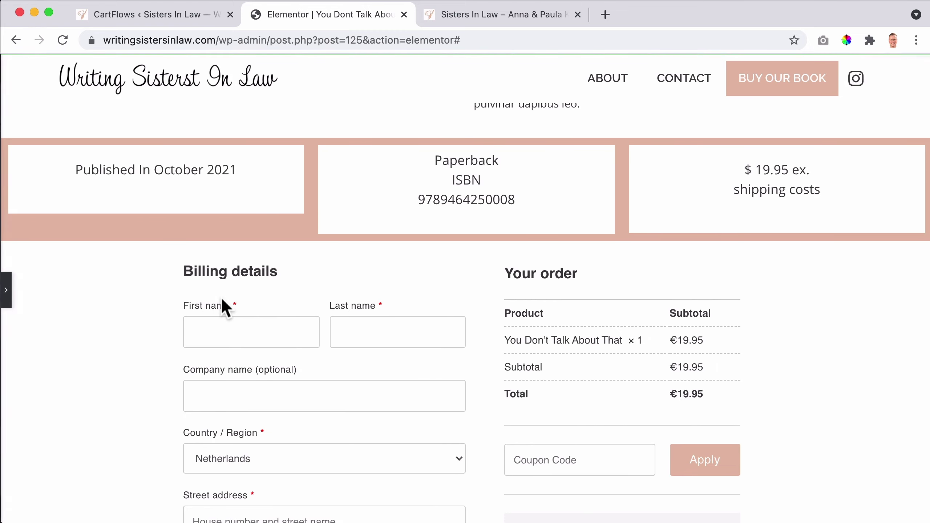
scroll(218, 281, "up", 5)
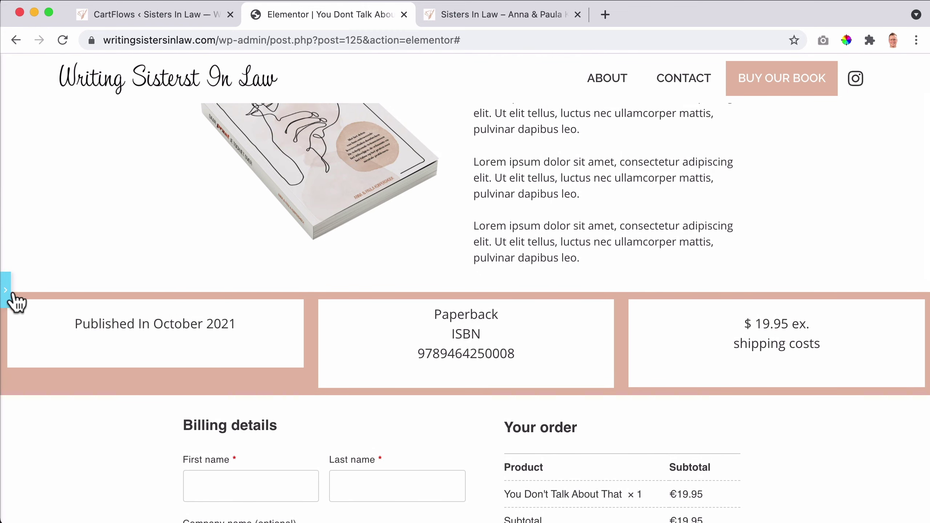
scroll(240, 244, "up", 3)
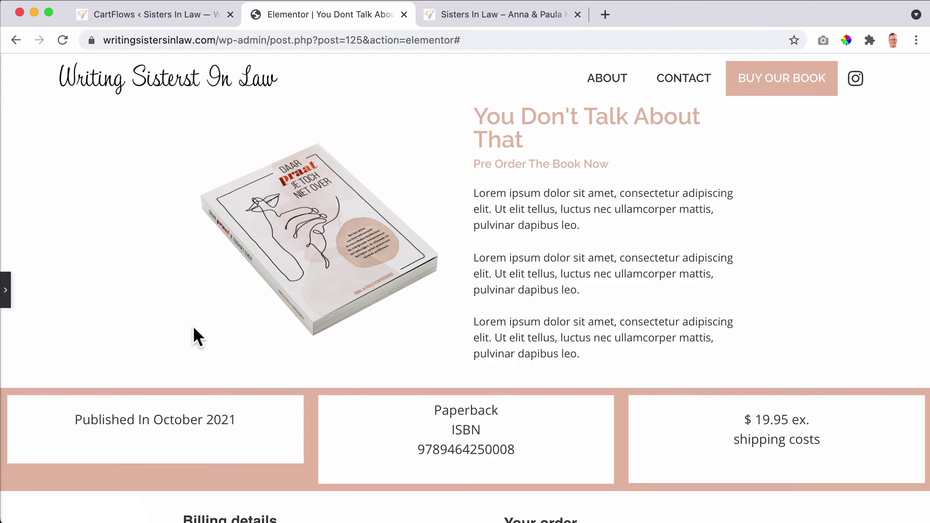
scroll(194, 329, "down", 20)
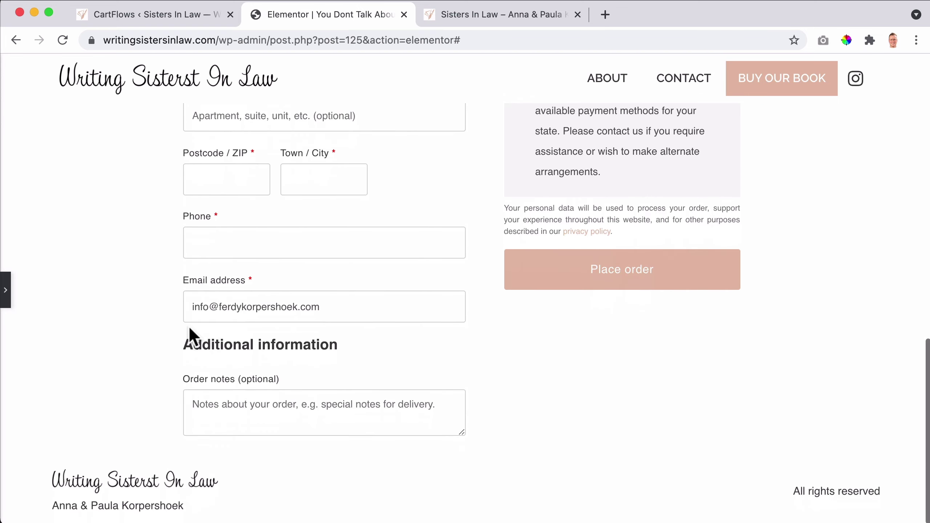
scroll(188, 326, "up", 20)
left_click(6, 293)
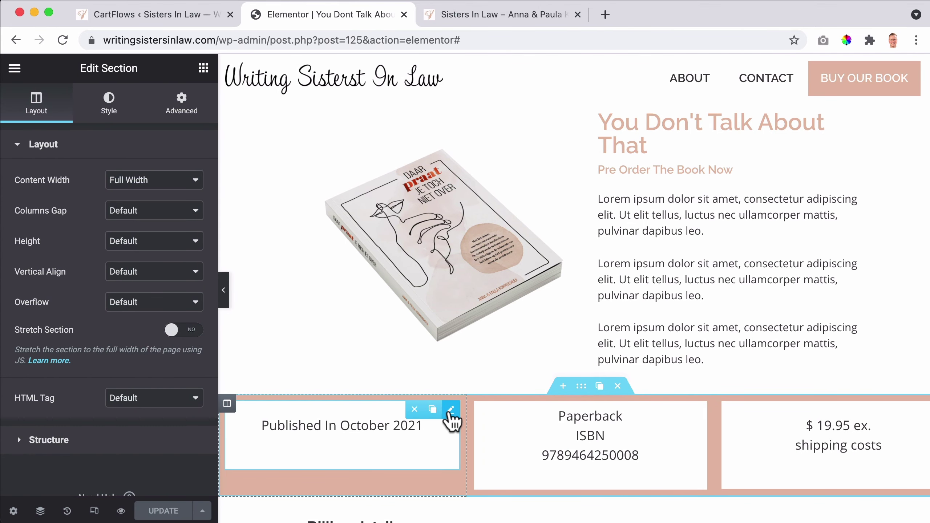
- Set the Published In October 2021 column's vertical alignment to Middle
left_click(450, 411)
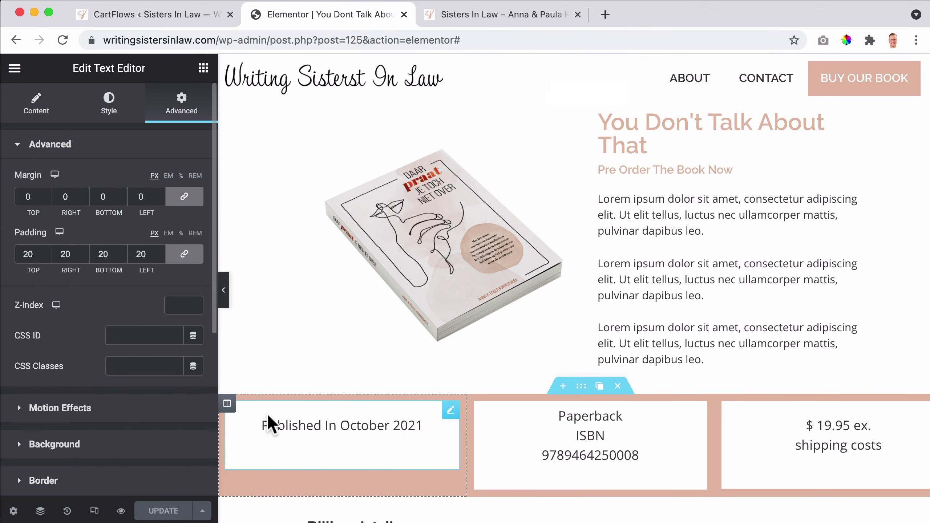
left_click(226, 403)
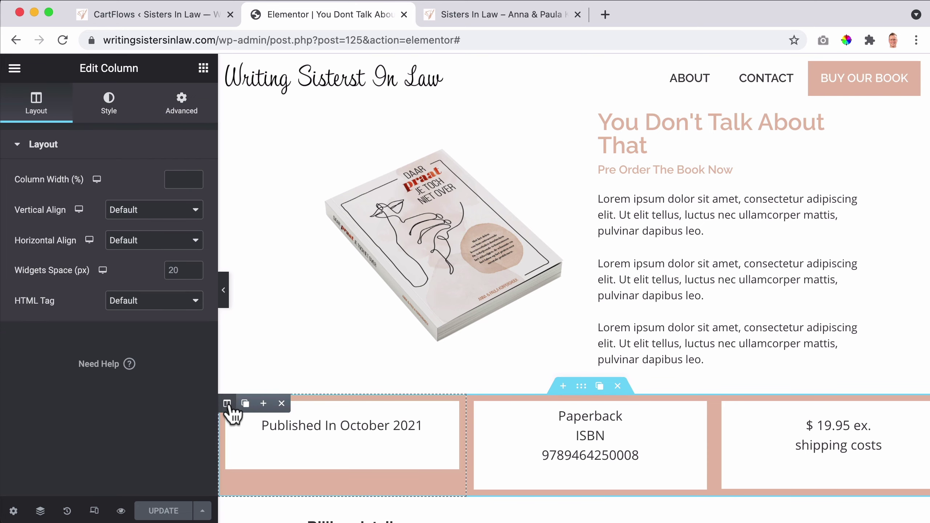
left_click(136, 220)
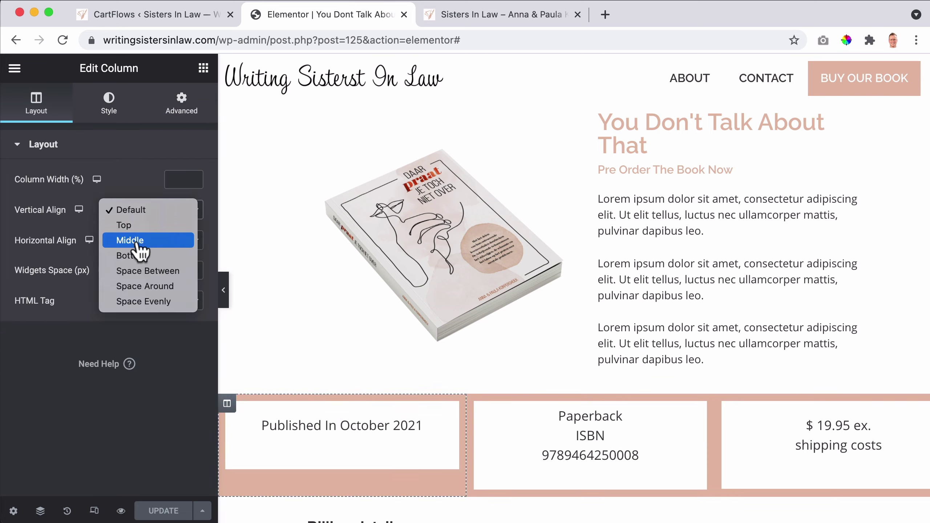
left_click(138, 243)
- Adjust the publication date text's padding in its spacing settings
left_click(366, 404)
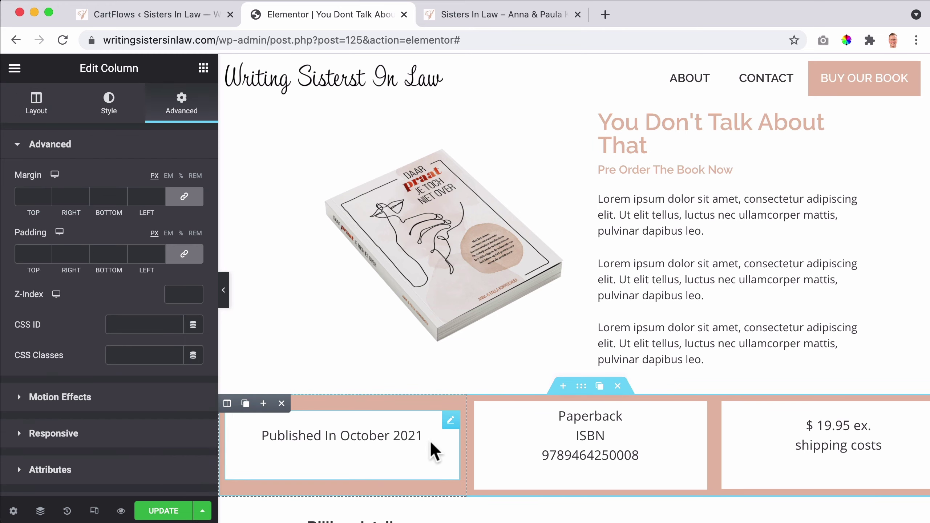
left_click(450, 420)
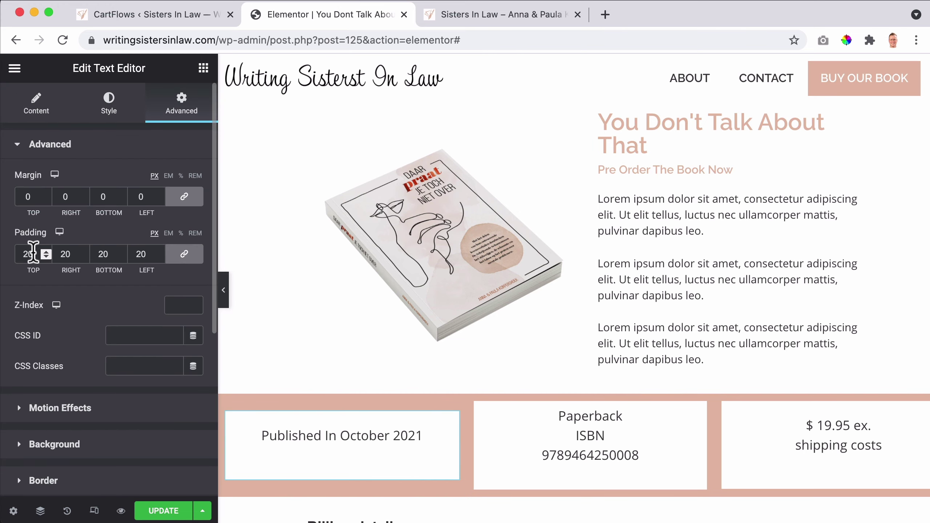
key("Up")
key("Up")
key("Up")
key("Up")
key("Up")
key("Up")
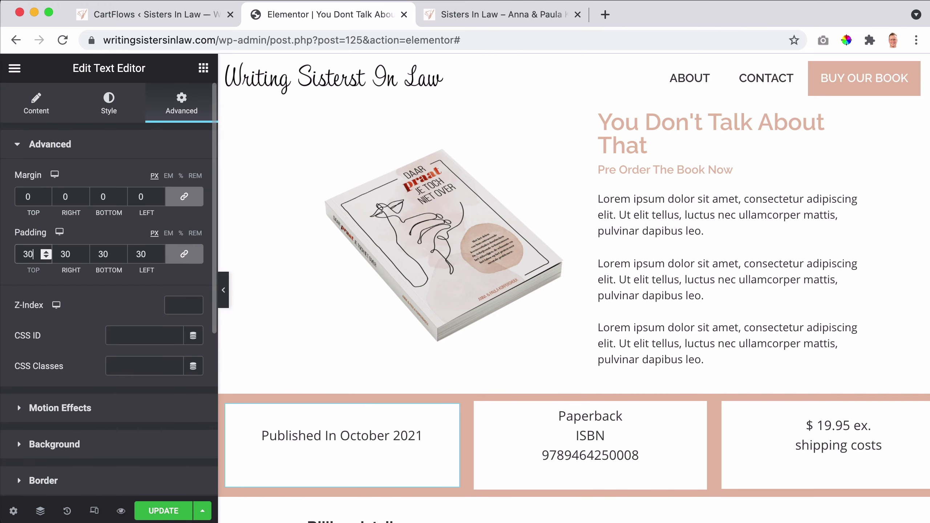
key("Up")
key("Up")
key("Up")
key("Up")
scroll(435, 219, "down", 5)
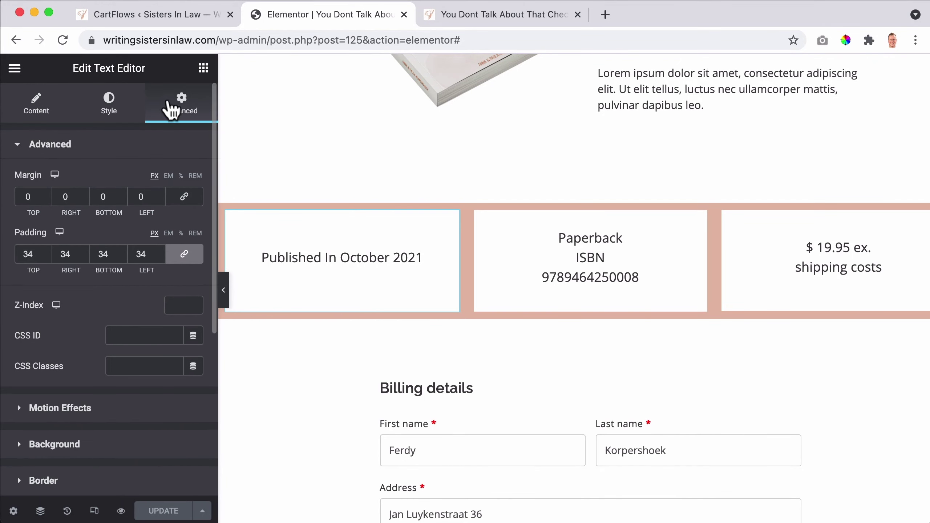
scroll(78, 418, "down", 1)
left_click(77, 415)
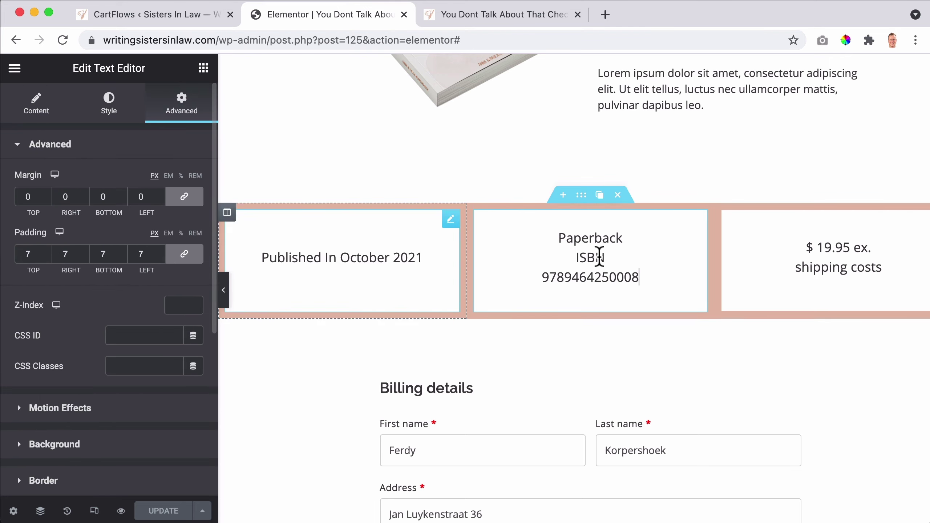
- Link the $19.95 price text's padding values and clear them all
left_click(771, 266)
left_click(182, 113)
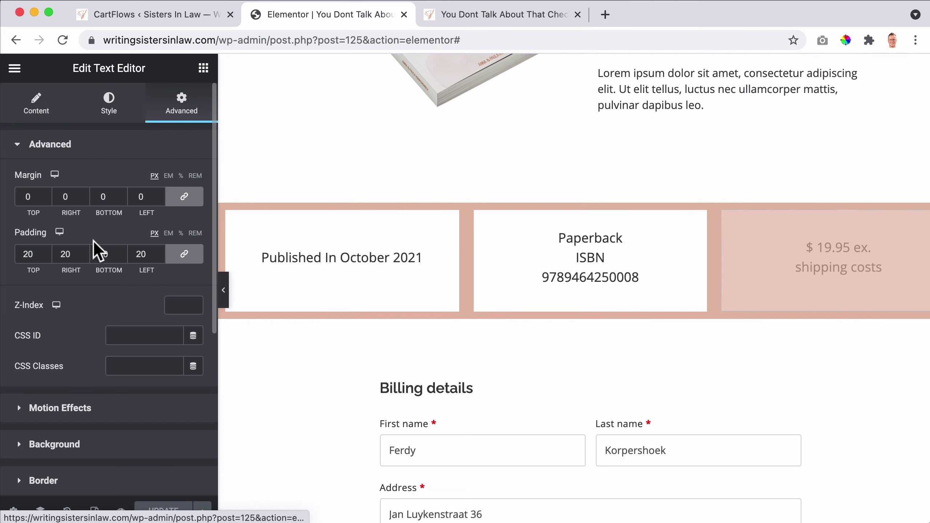
left_click(185, 256)
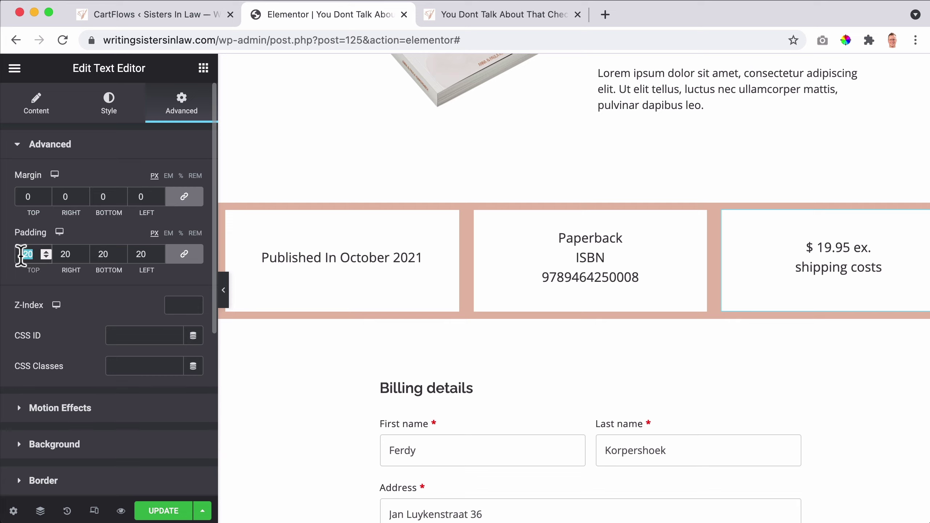
key("BackSpace")
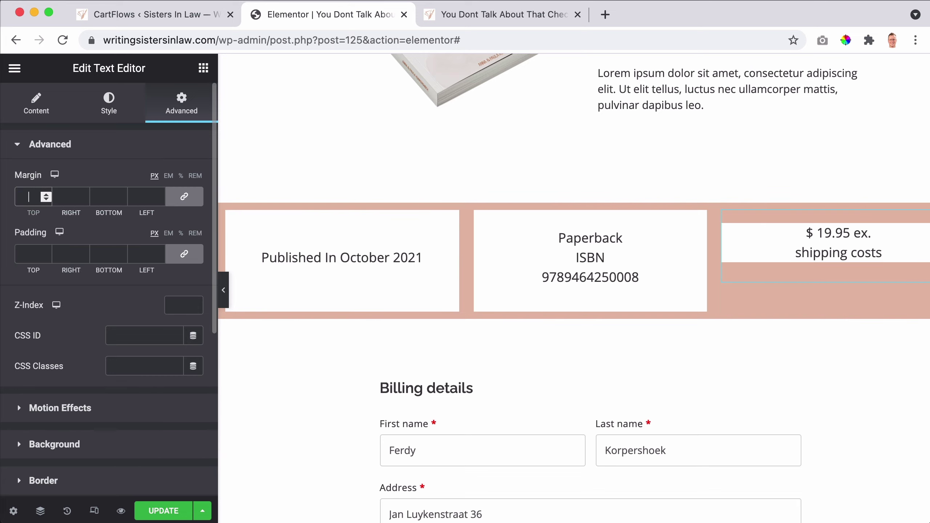
- Copy the price box's style and paste it onto the Paperback and publication date boxes
right_click(758, 242)
key("Escape")
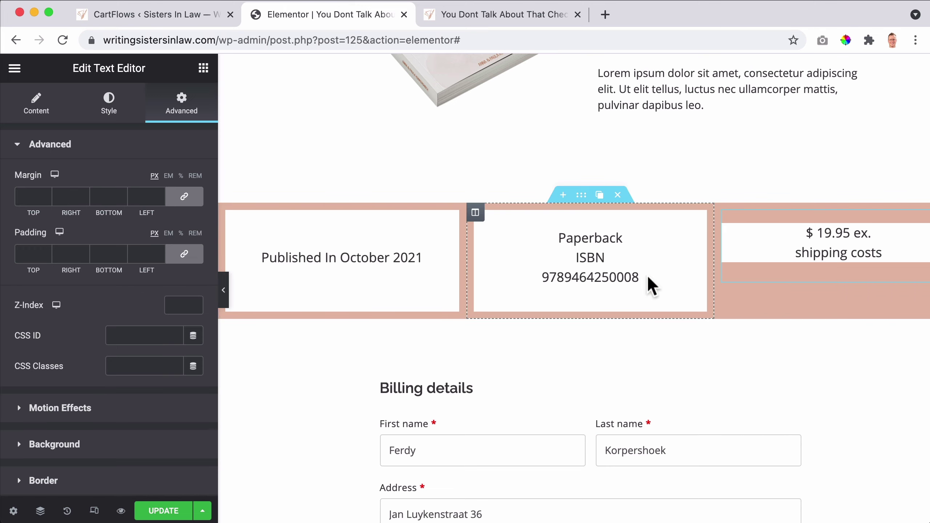
right_click(590, 252)
left_click(631, 354)
right_click(379, 262)
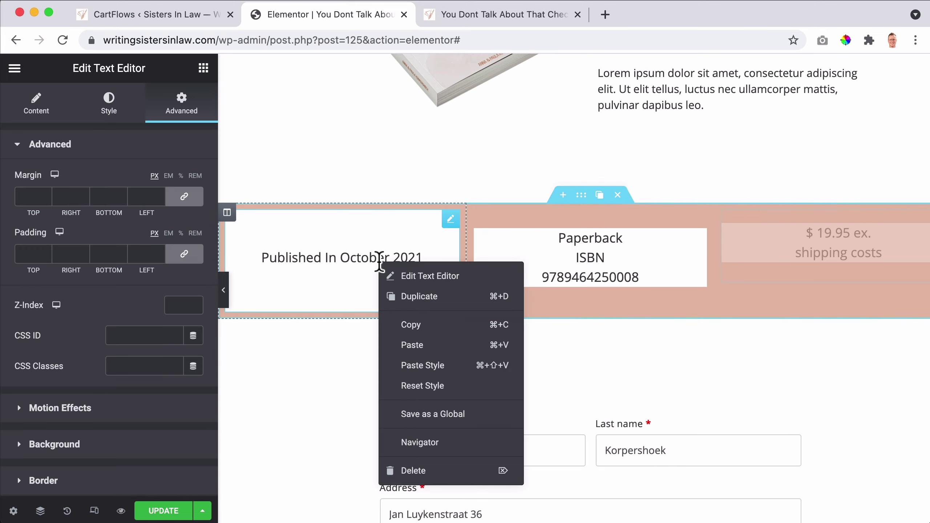
left_click(430, 366)
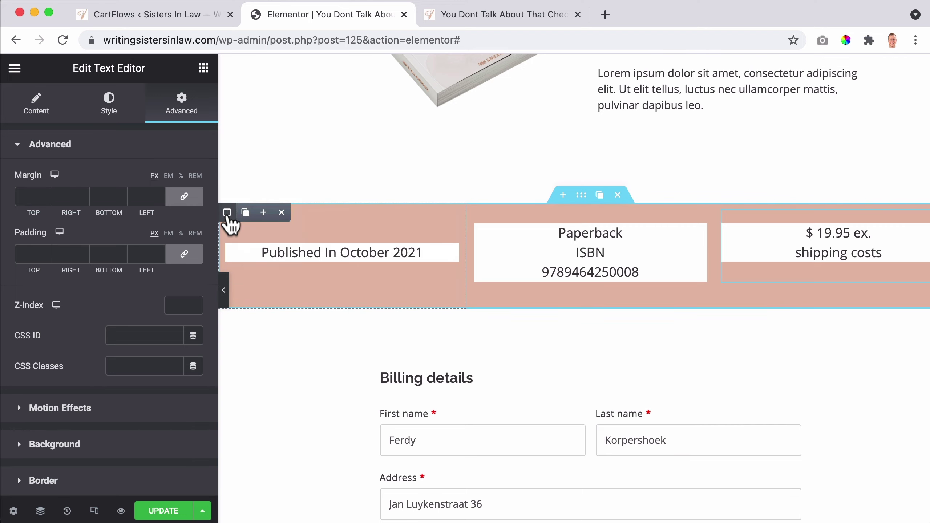
- Give the publication date column a white background and a margin of 10
left_click(227, 212)
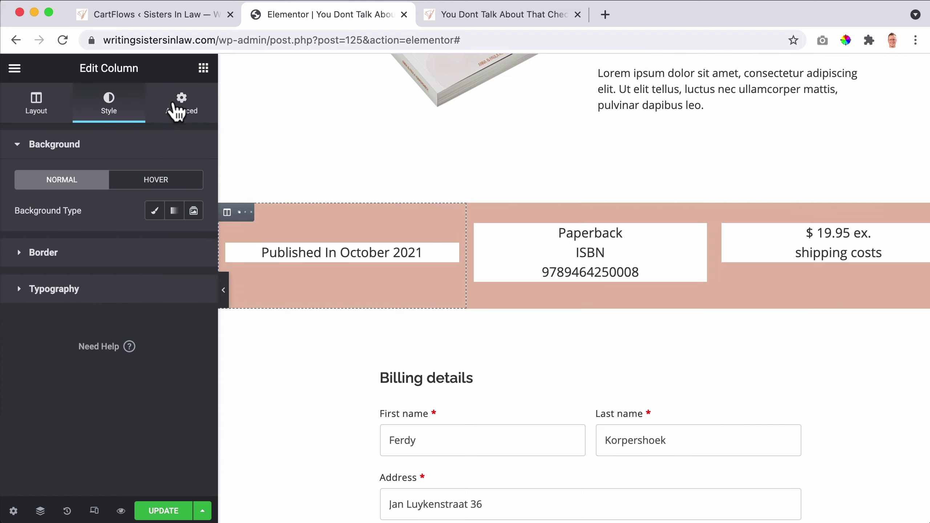
left_click(153, 211)
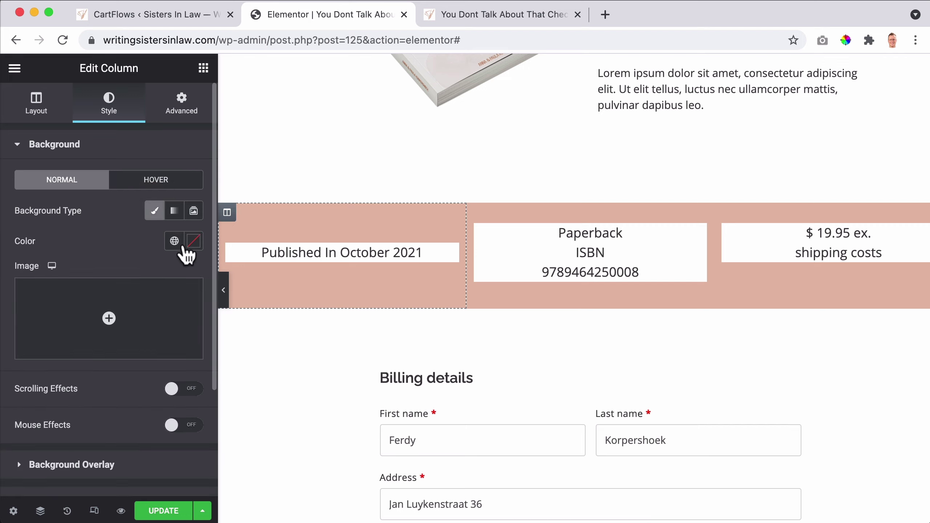
left_click(193, 242)
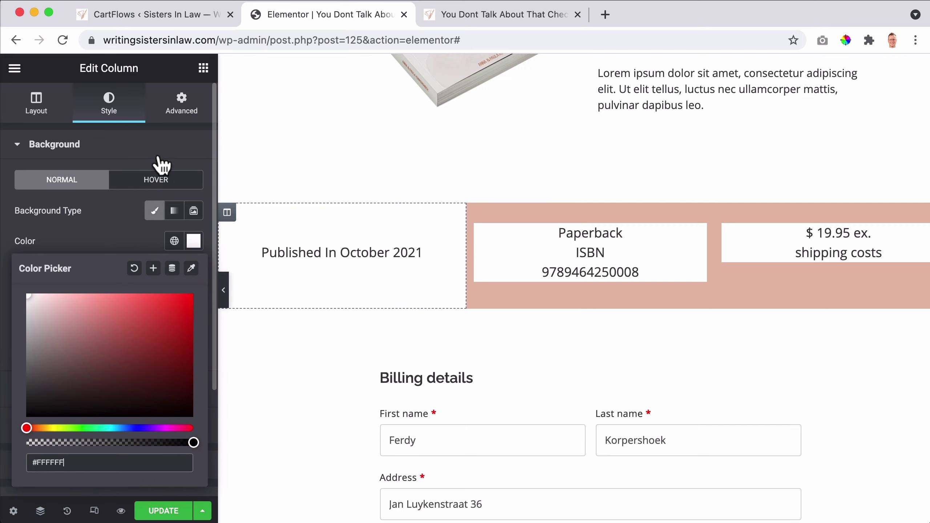
left_click(194, 110)
left_click(31, 194)
type("1")
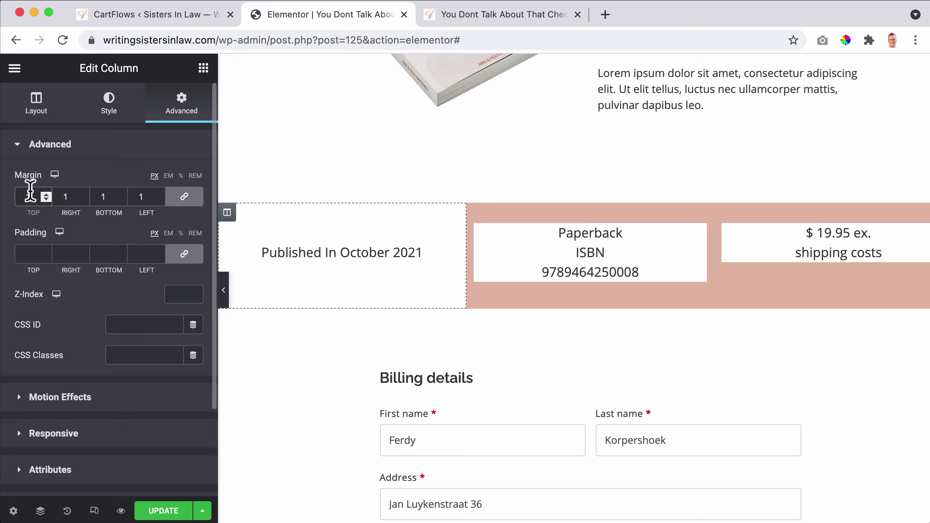
type("0")
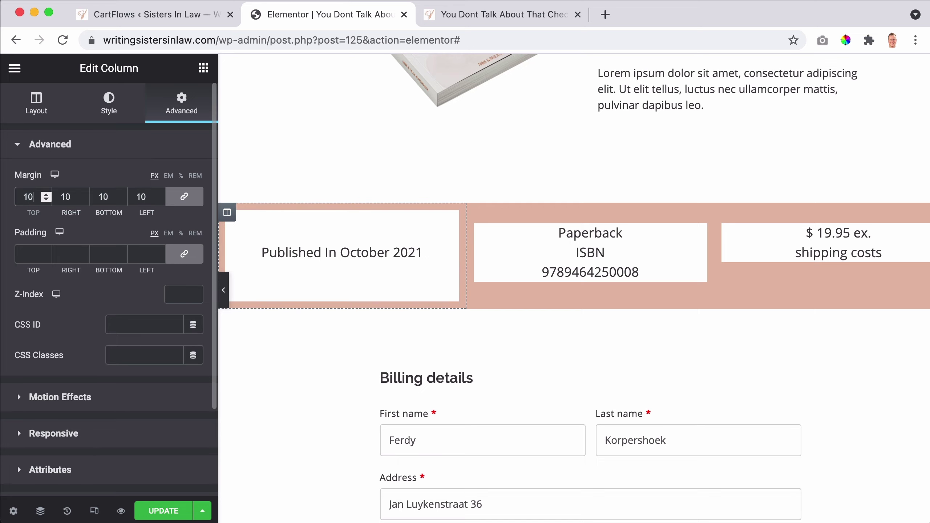
- Copy the first column's style and paste it onto the second and third columns
right_click(227, 213)
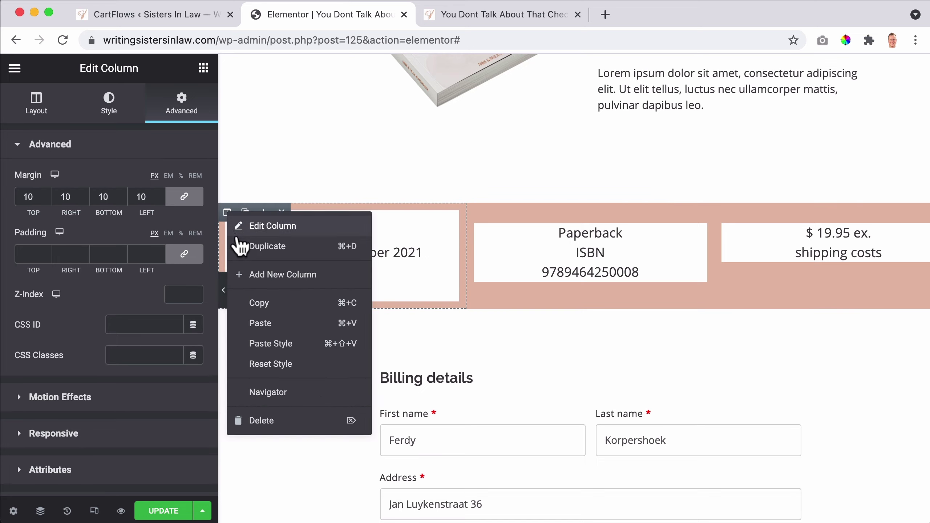
left_click(269, 303)
right_click(476, 212)
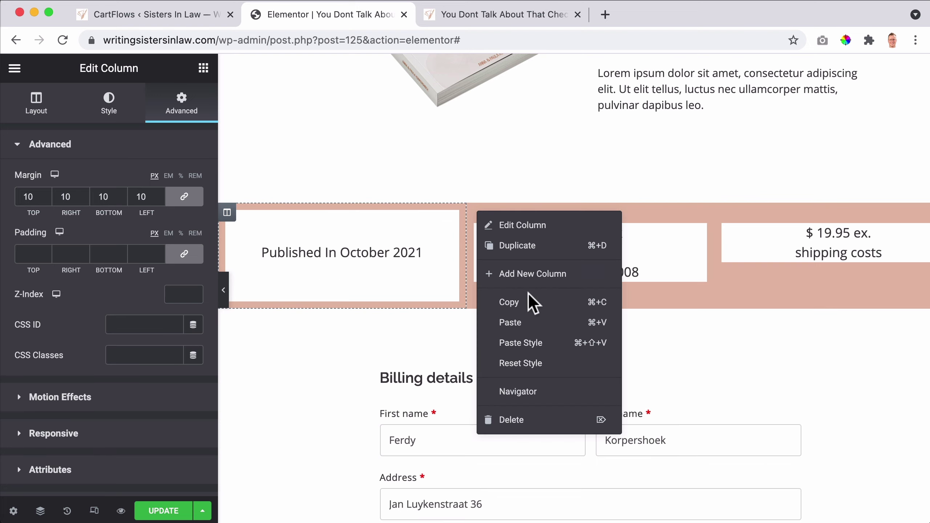
left_click(536, 343)
right_click(723, 222)
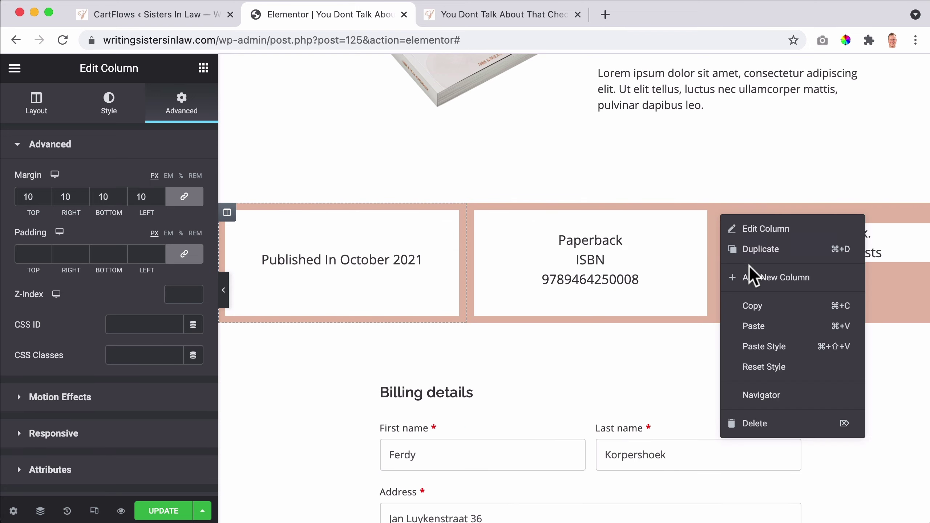
left_click(765, 347)
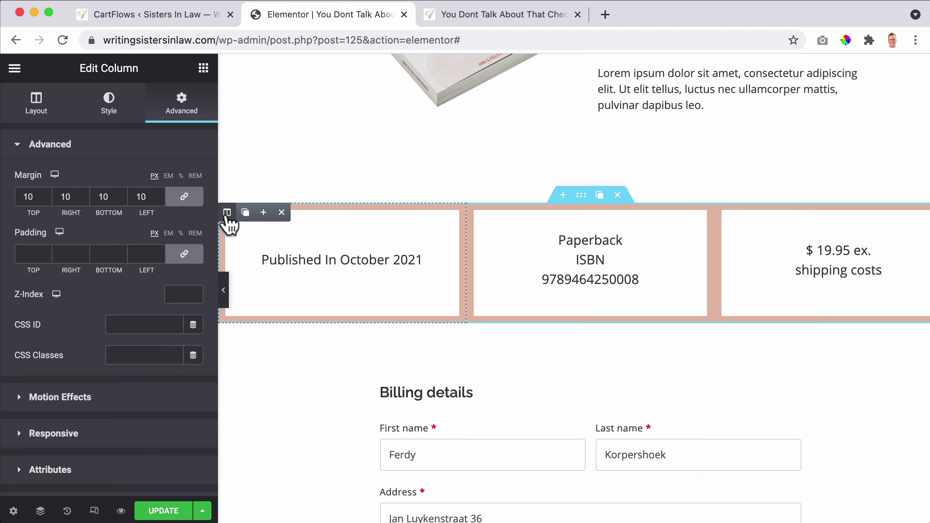
- Set the first column to Middle vertical and Center horizontal alignment
left_click(37, 103)
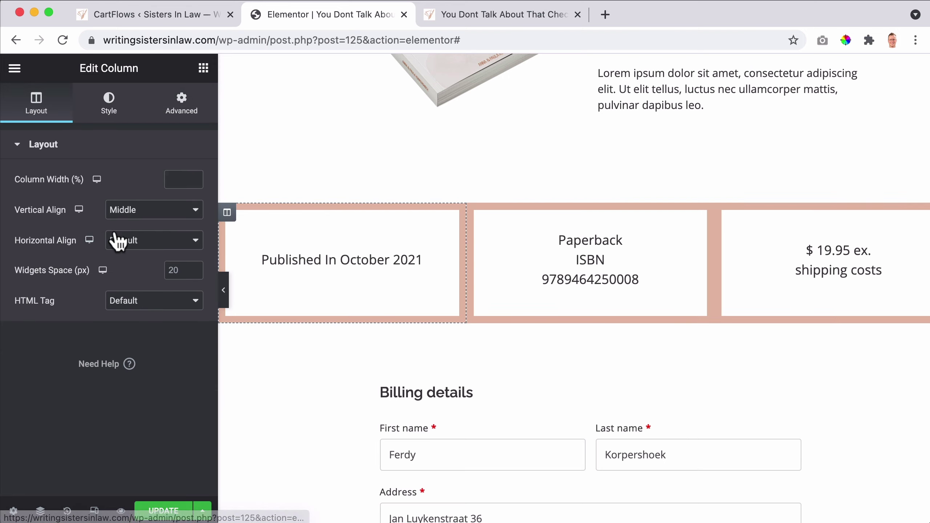
left_click(132, 220)
left_click(132, 213)
left_click(141, 242)
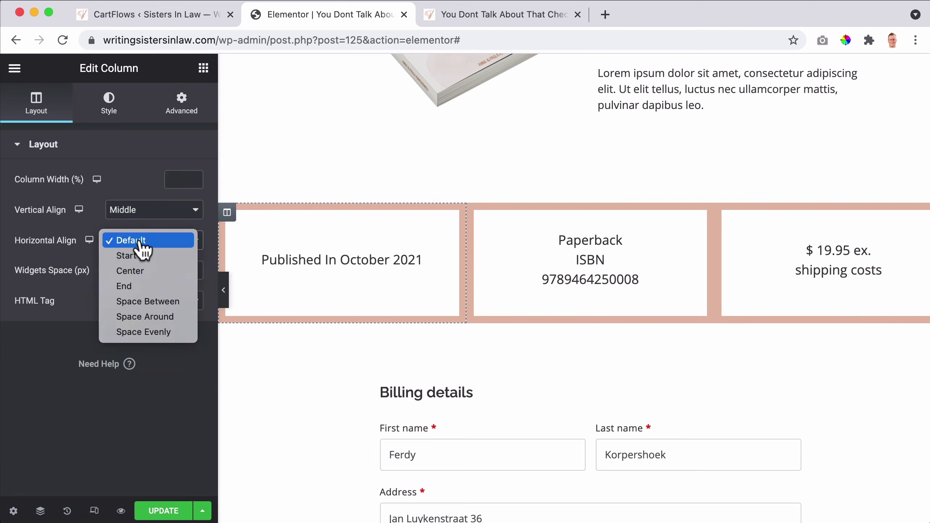
left_click(142, 273)
- Copy the centred column style and paste it onto the second and third columns
right_click(227, 212)
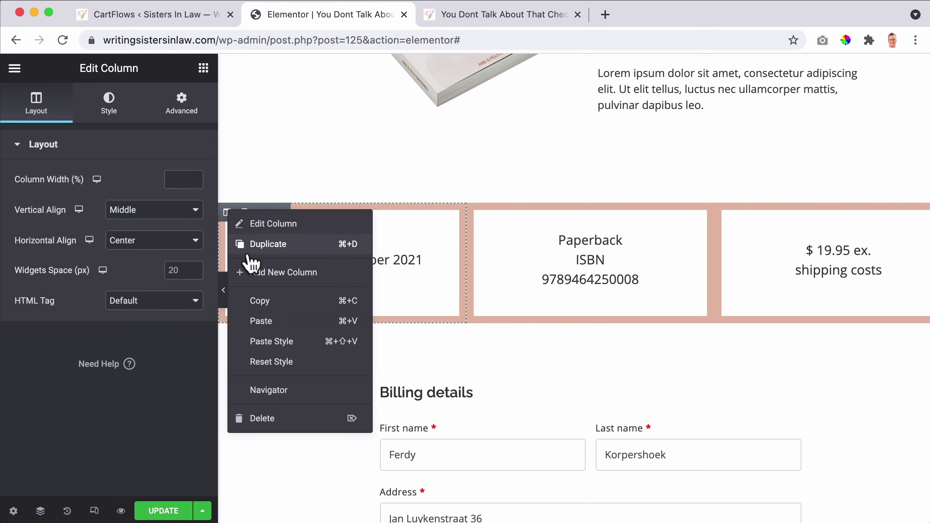
left_click(266, 301)
right_click(476, 213)
left_click(520, 342)
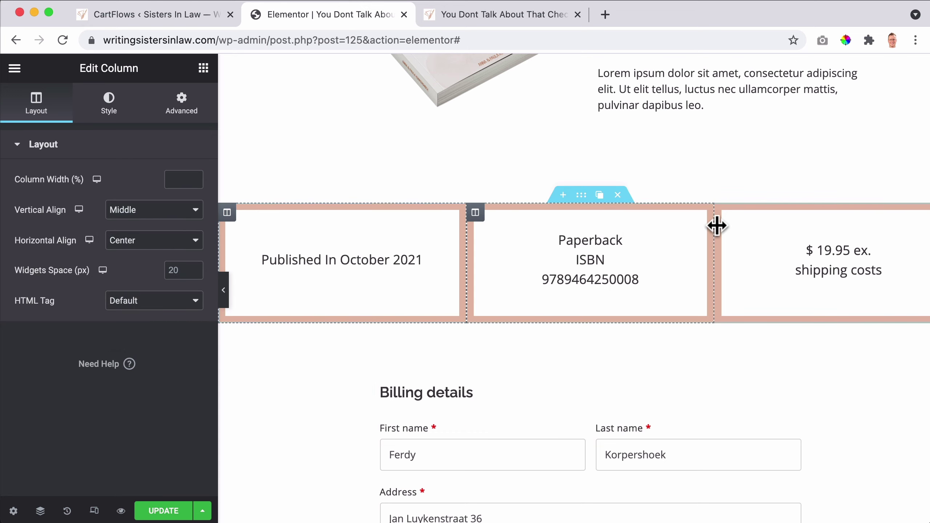
right_click(725, 215)
left_click(773, 345)
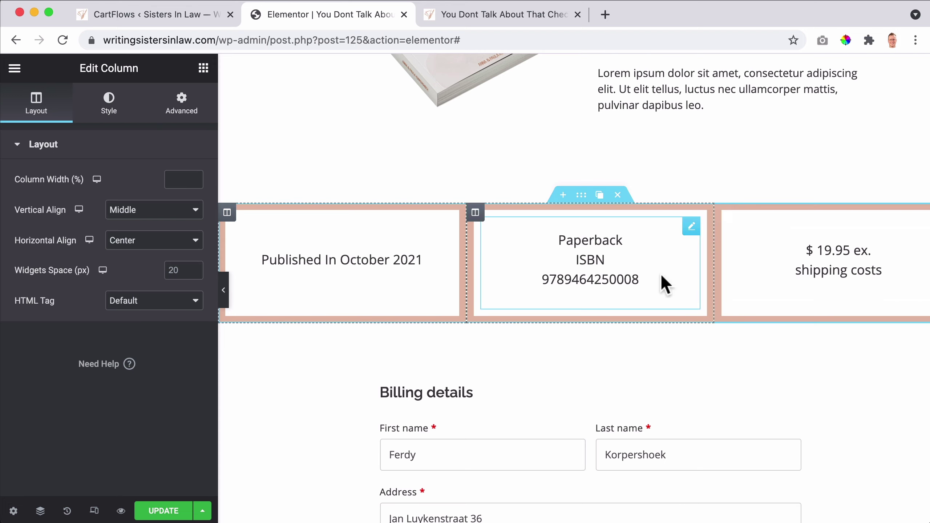
- Look over the finished page preview, then return to the CartFlows Flows list
left_click(794, 279)
scroll(517, 378, "up", 4)
scroll(582, 382, "down", 7)
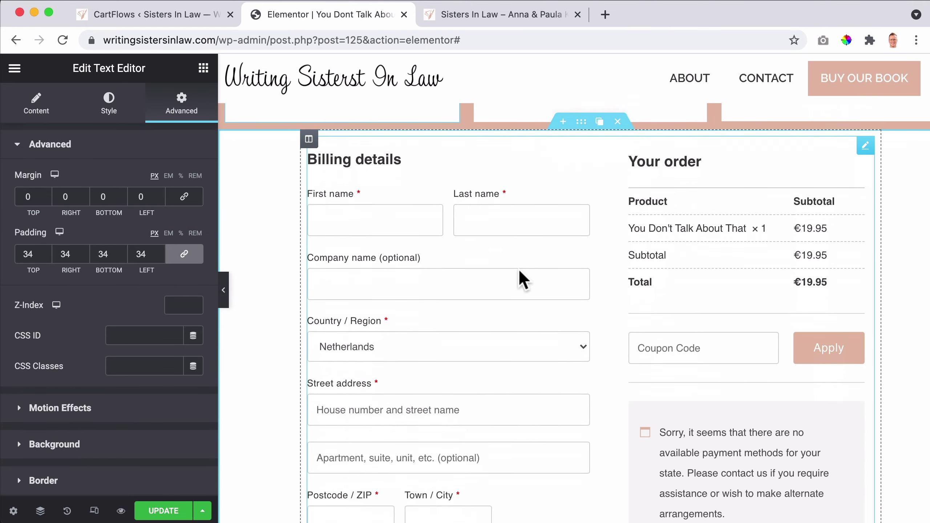
scroll(523, 280, "down", 15)
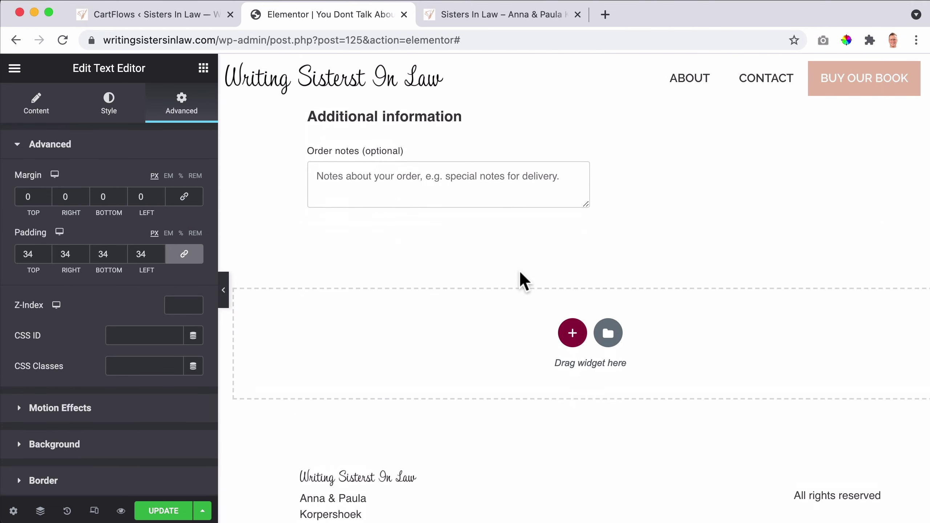
scroll(523, 280, "up", 1)
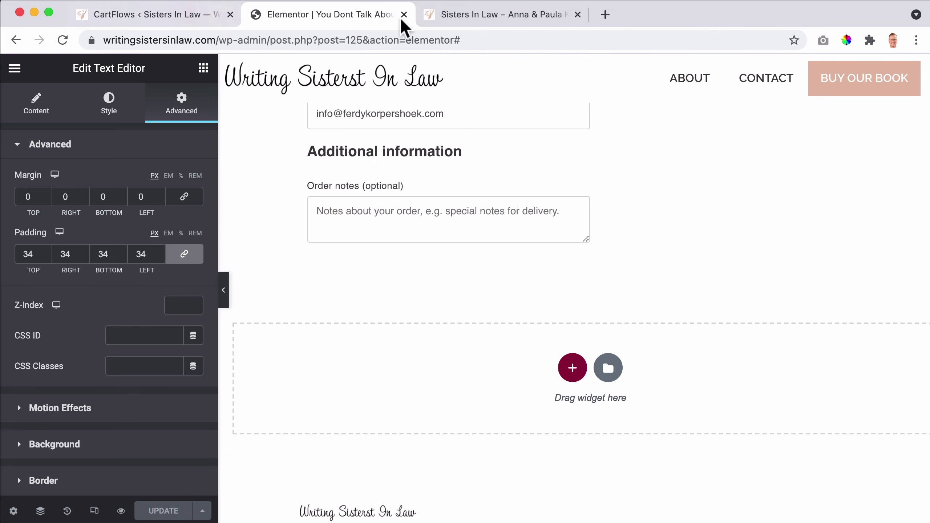
left_click(180, 16)
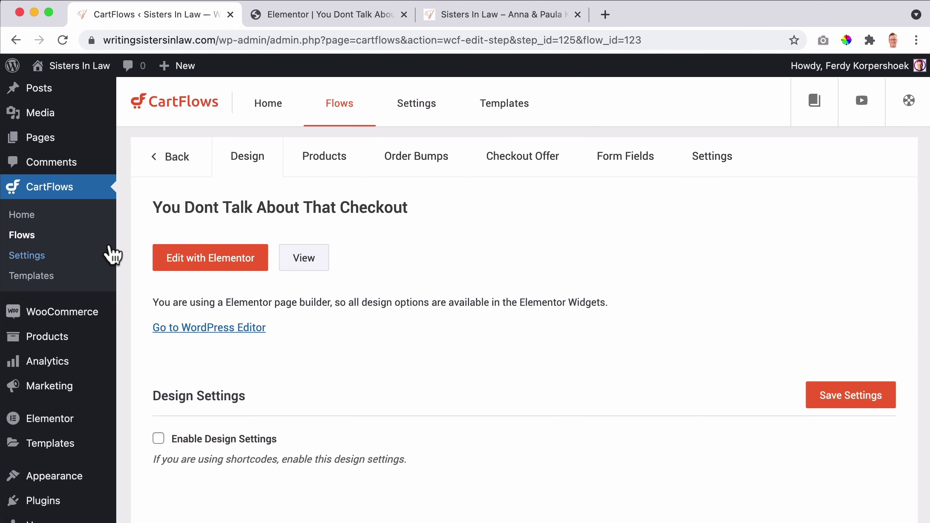
left_click(30, 237)
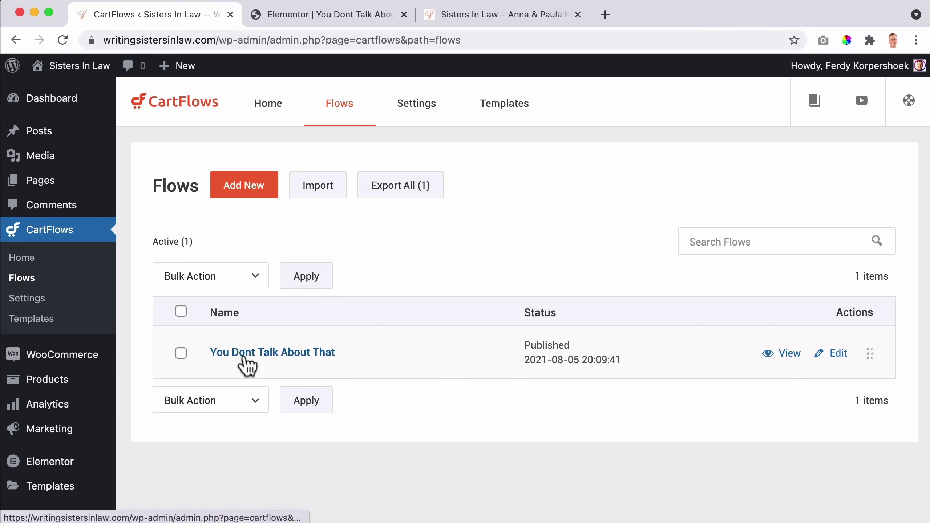
- Open the You Dont Talk About That flow, review its live checkout page, then go to the home page
left_click(294, 357)
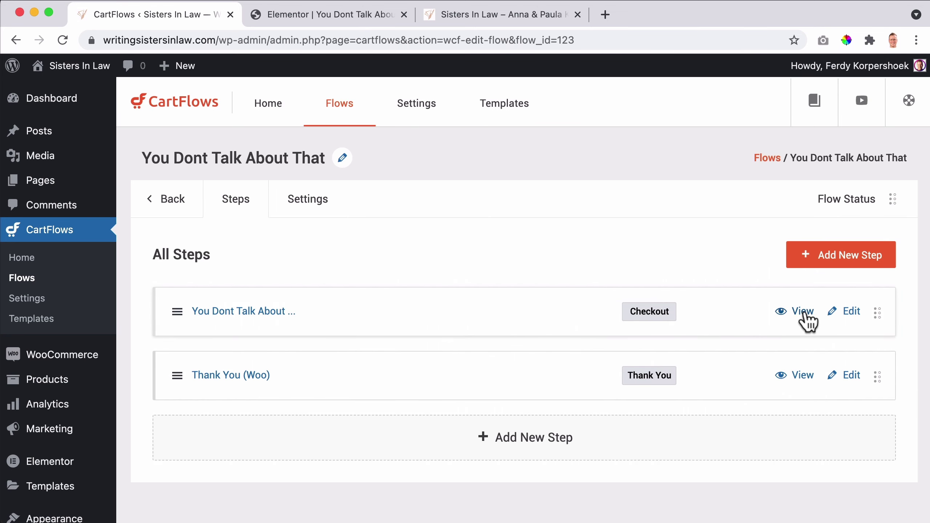
left_click(802, 311)
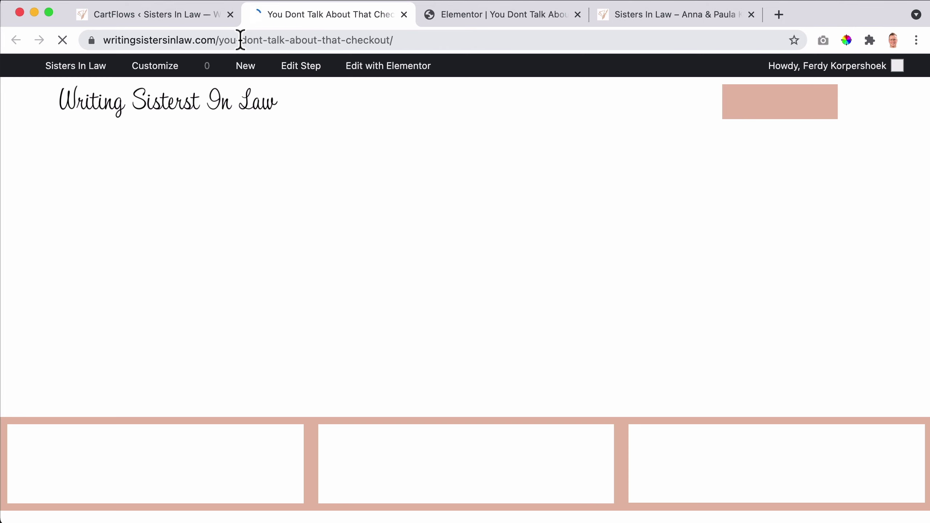
left_click(245, 40)
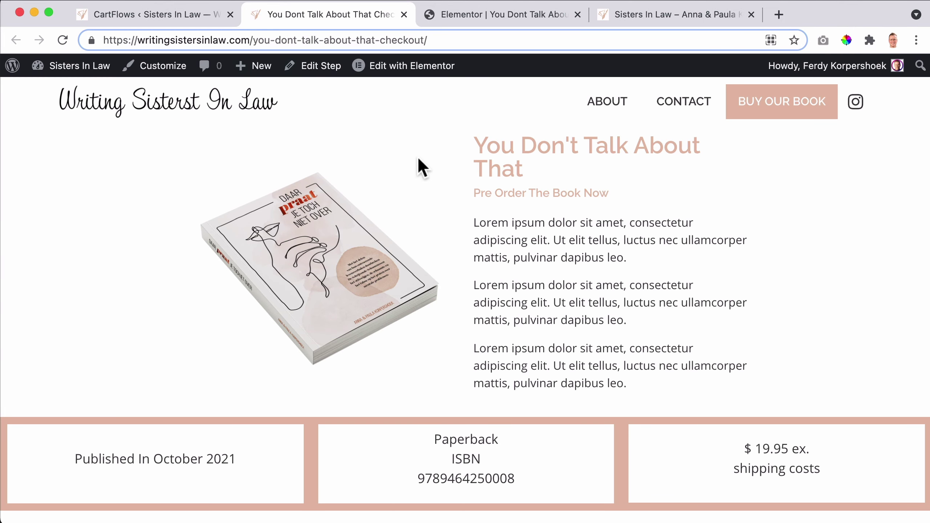
scroll(419, 159, "down", 10)
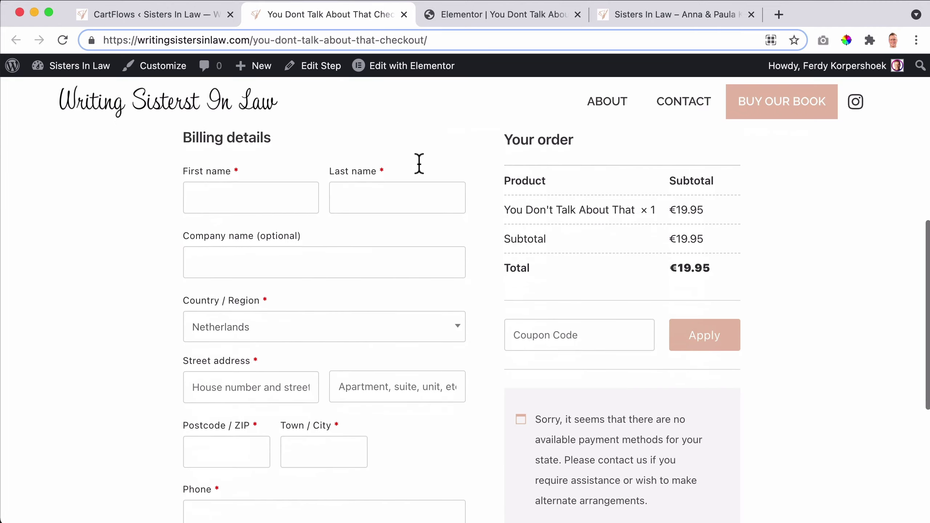
scroll(384, 329, "down", 5)
scroll(389, 324, "up", 15)
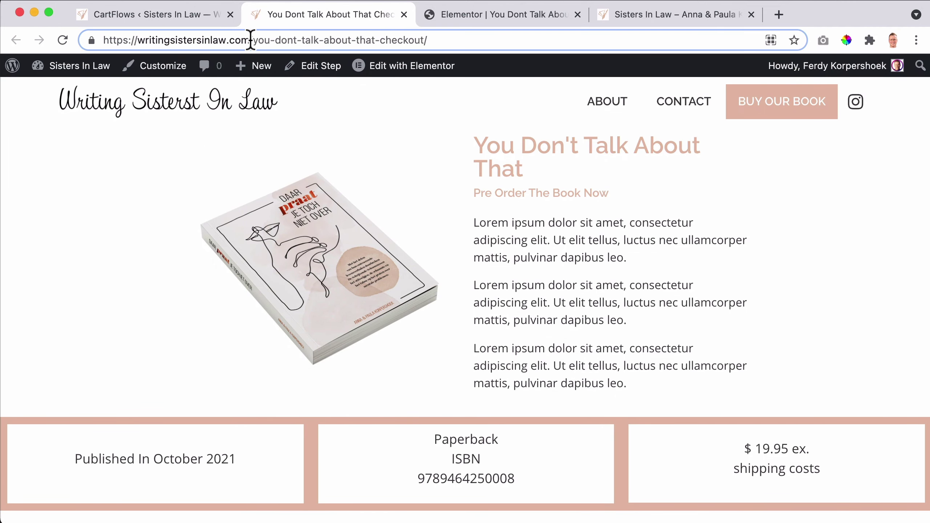
left_click_drag(250, 40, 511, 44)
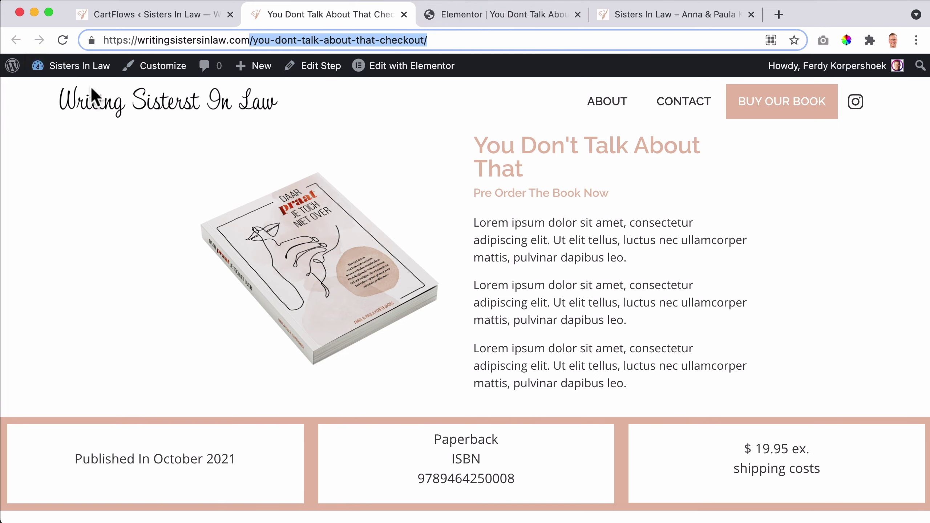
left_click(97, 103)
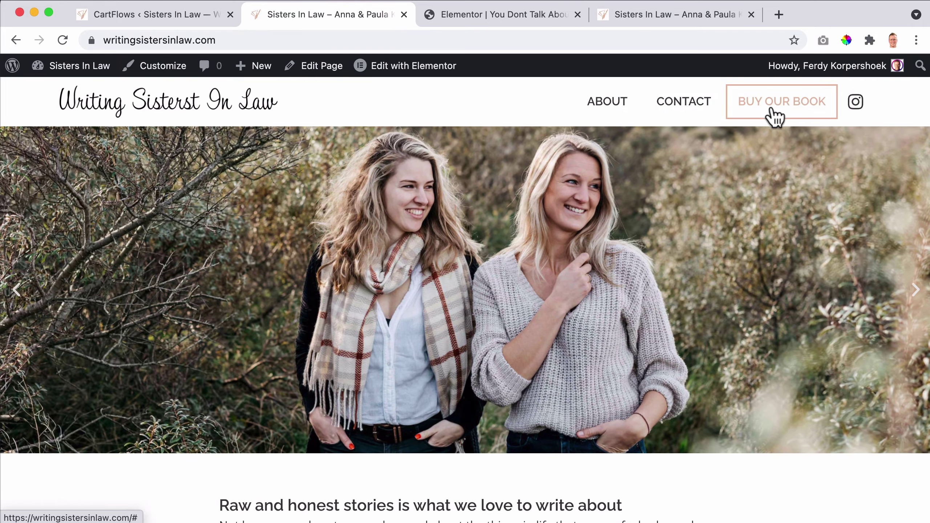
- Open the General Header template, search 'you' in the Buy Our Book link field, and save
mouse_move(392, 82)
left_click(408, 96)
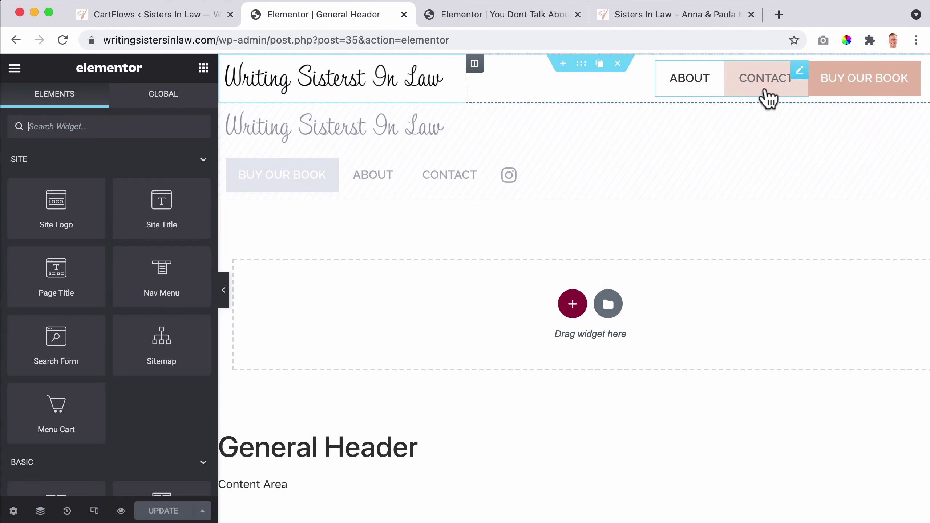
left_click(856, 91)
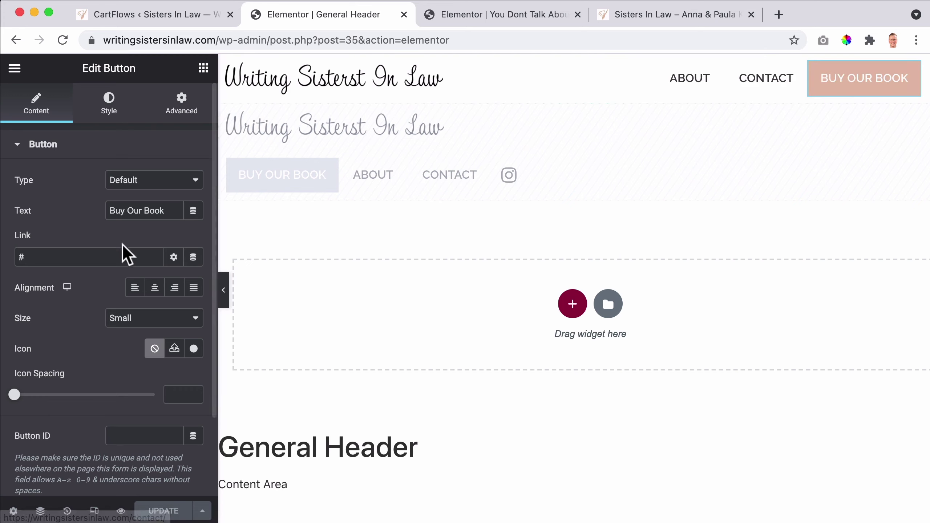
type("you")
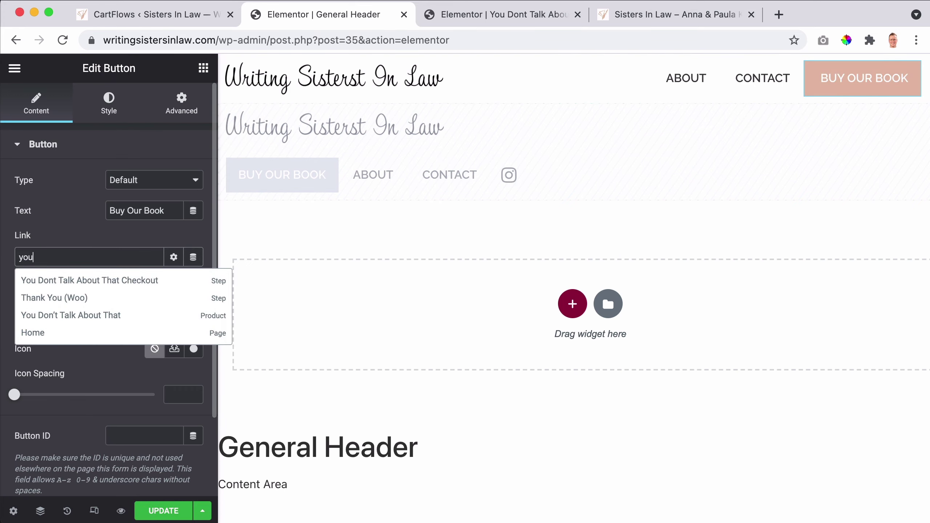
left_click(133, 281)
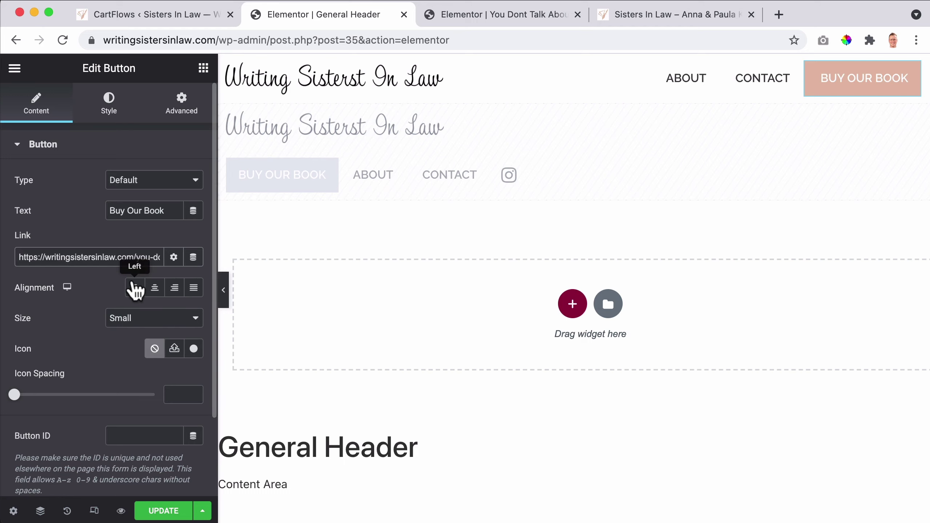
triple_click(116, 257)
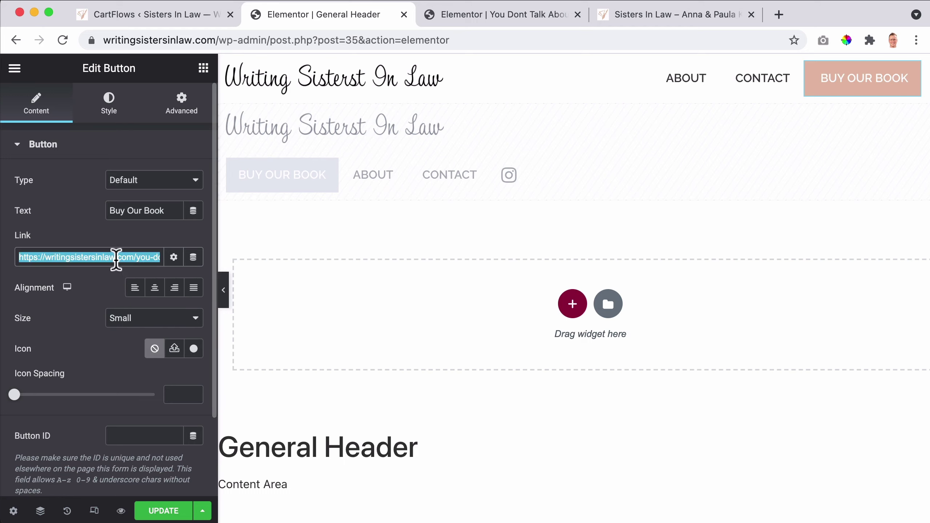
left_click(164, 511)
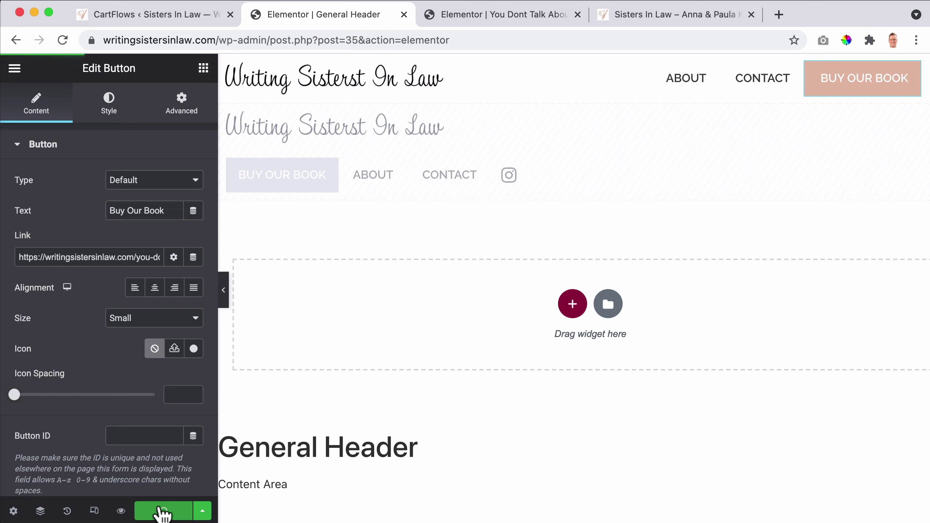
- Paste the checkout page URL into the Buy Our Book link, save the header, and close its tab
left_click(95, 511)
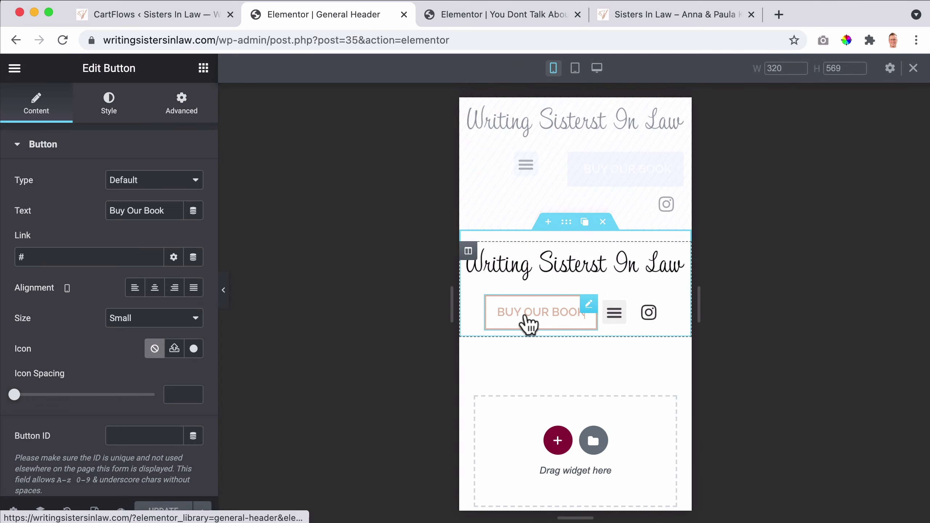
left_click(94, 256)
type("https://writingsistersinlaw.com/you-dont-talk-about-that-checkout/")
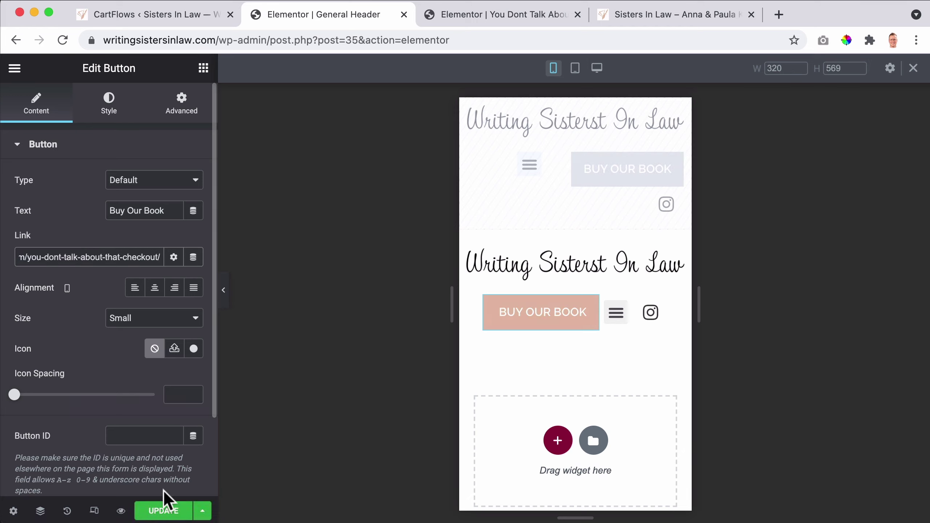
left_click(164, 512)
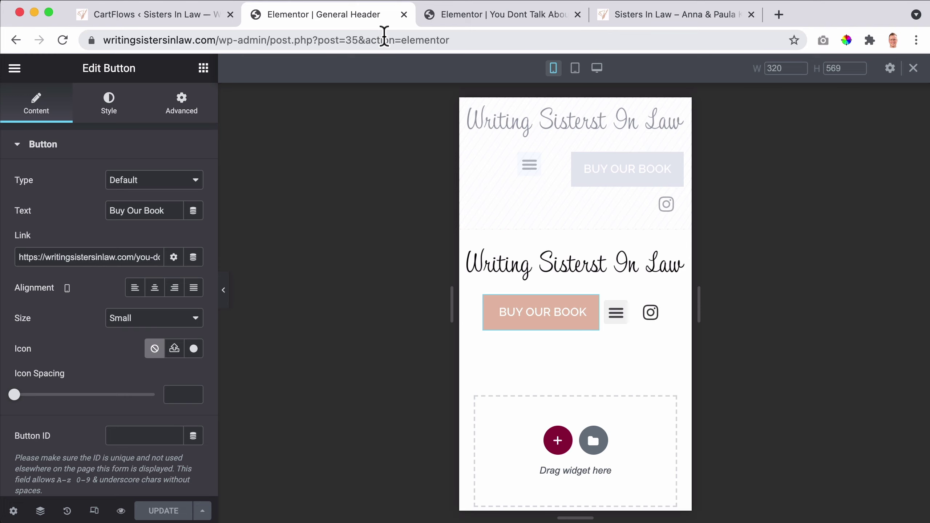
left_click(404, 15)
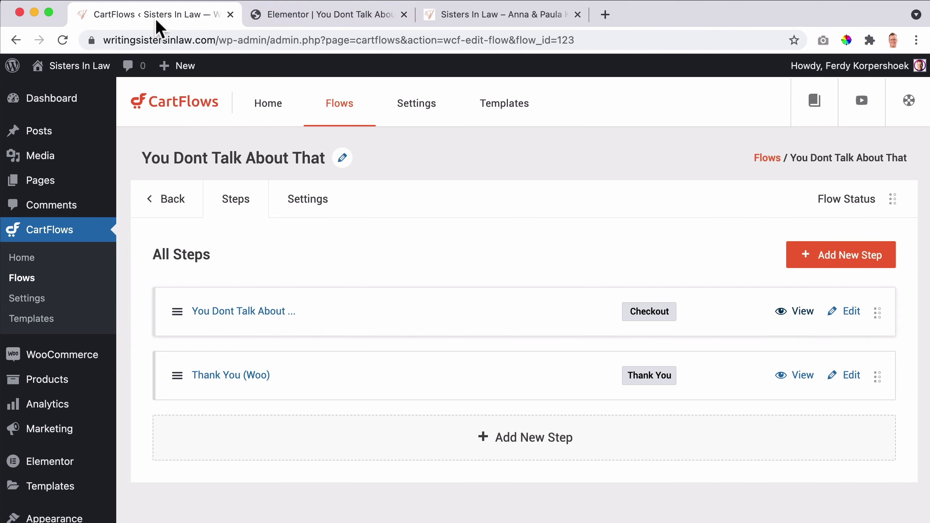
- Open the You Dont Talk About That checkout step with Elementor and close the extra preview tab
left_click(232, 312)
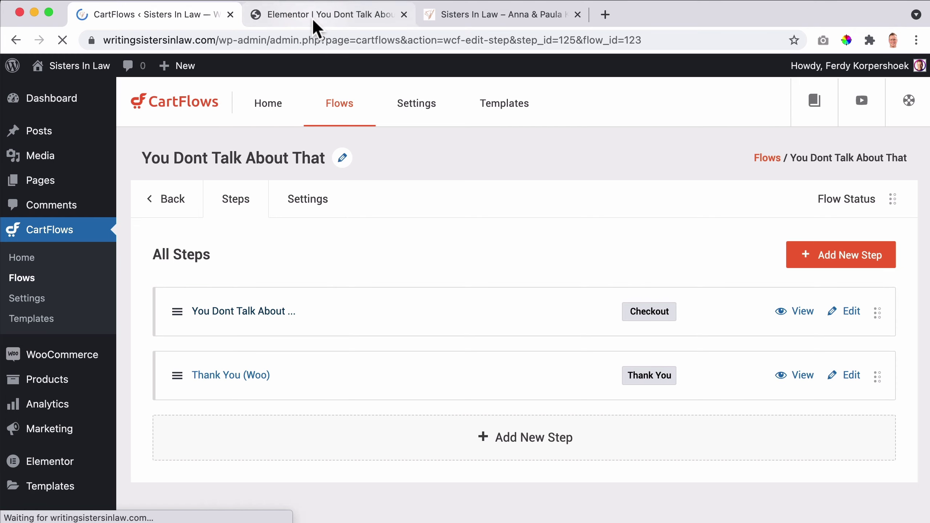
left_click(211, 256)
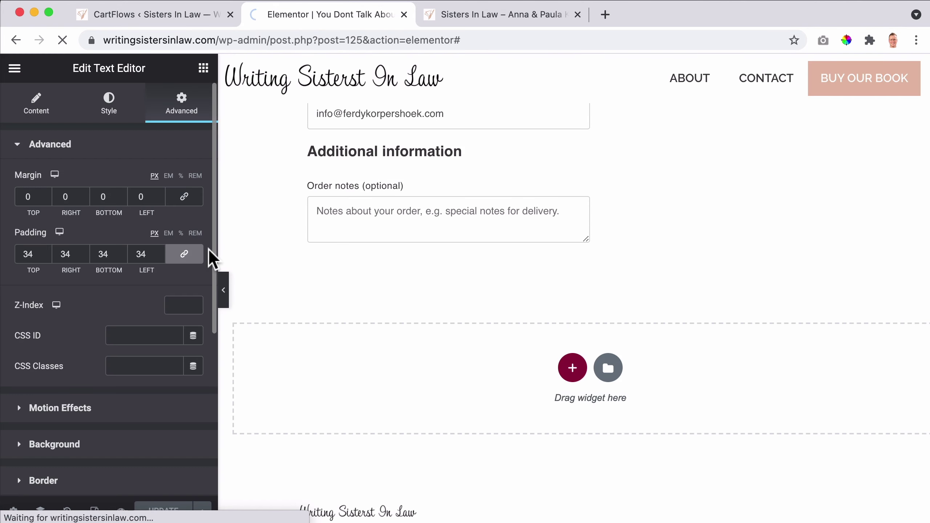
key("super+bracketleft")
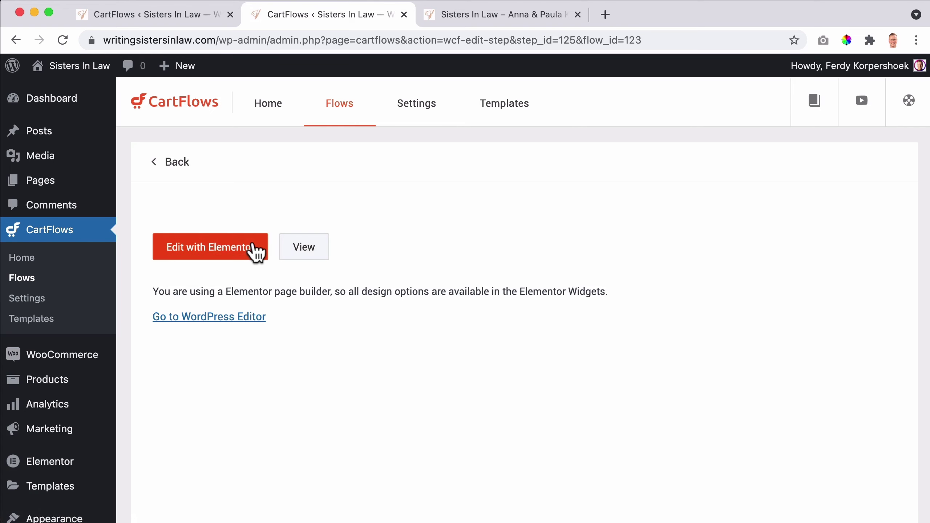
left_click(211, 301)
left_click(577, 14)
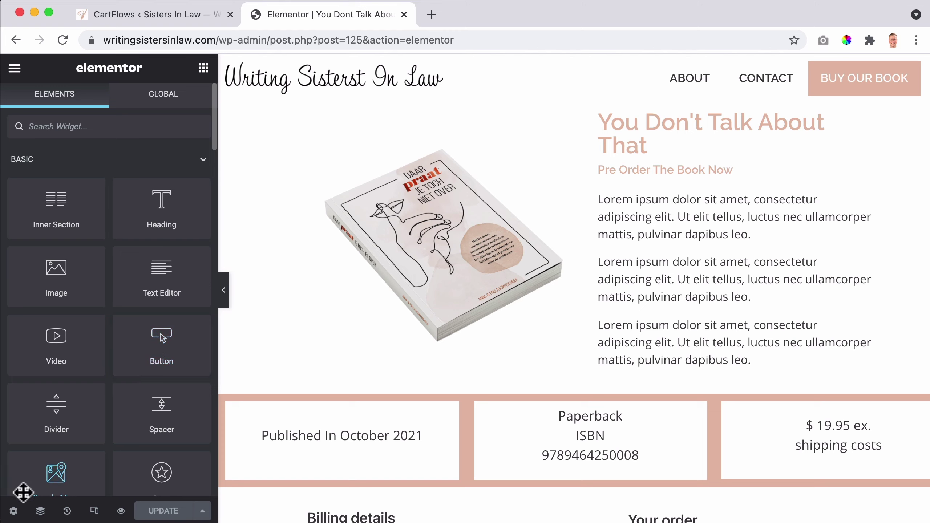
- Set the page layout to Template for Page Builders
left_click(13, 511)
left_click(148, 312)
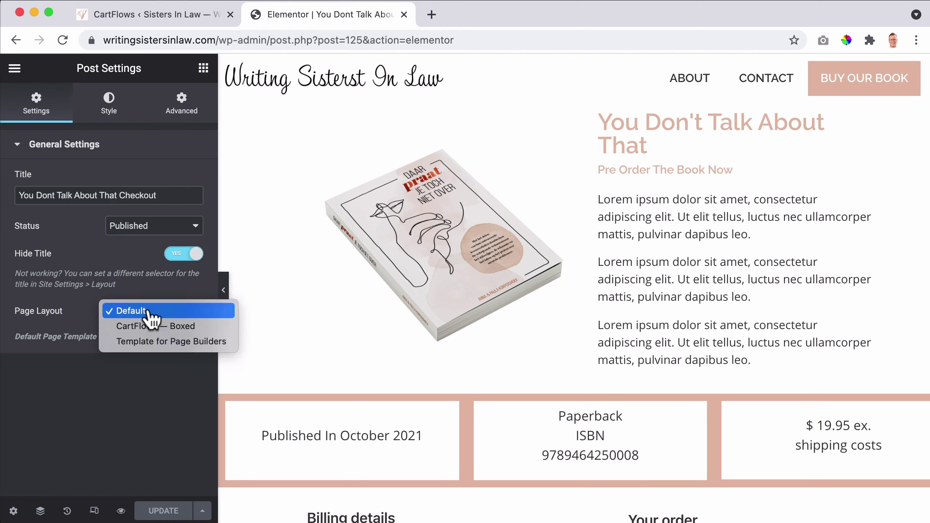
left_click(159, 343)
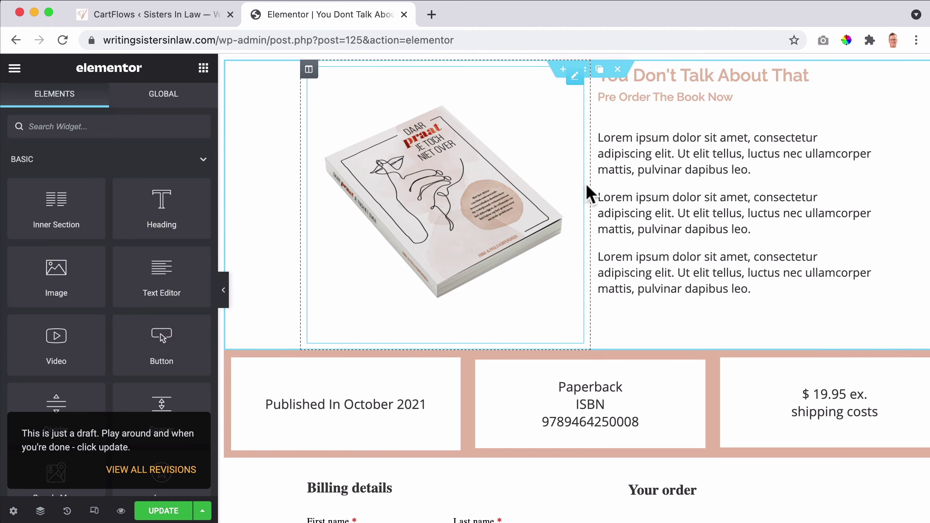
scroll(587, 190, "down", 10)
scroll(583, 187, "up", 10)
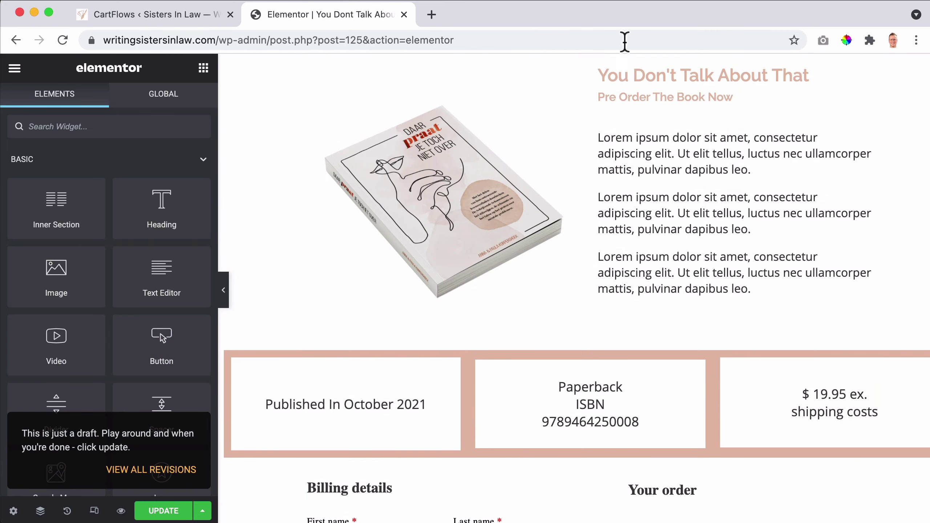
- Give the book intro section 60 px top and bottom padding
left_click(582, 70)
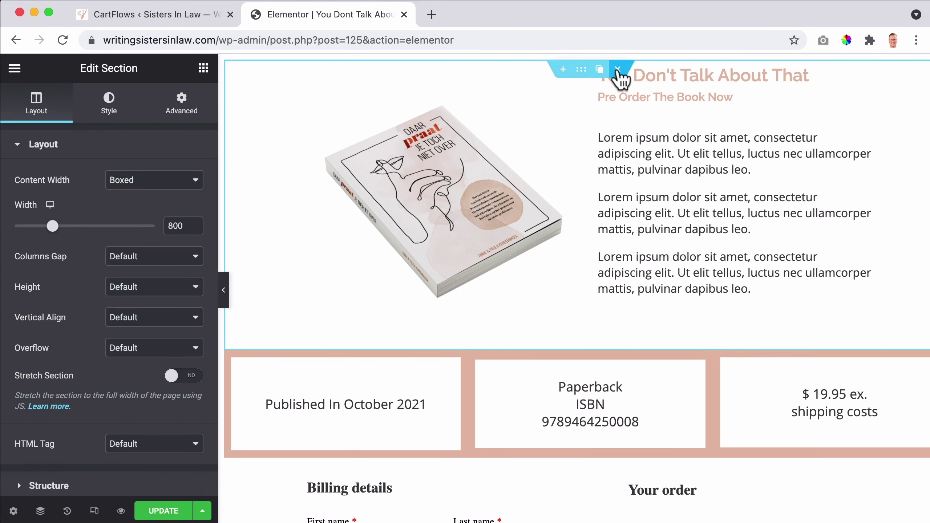
left_click(178, 116)
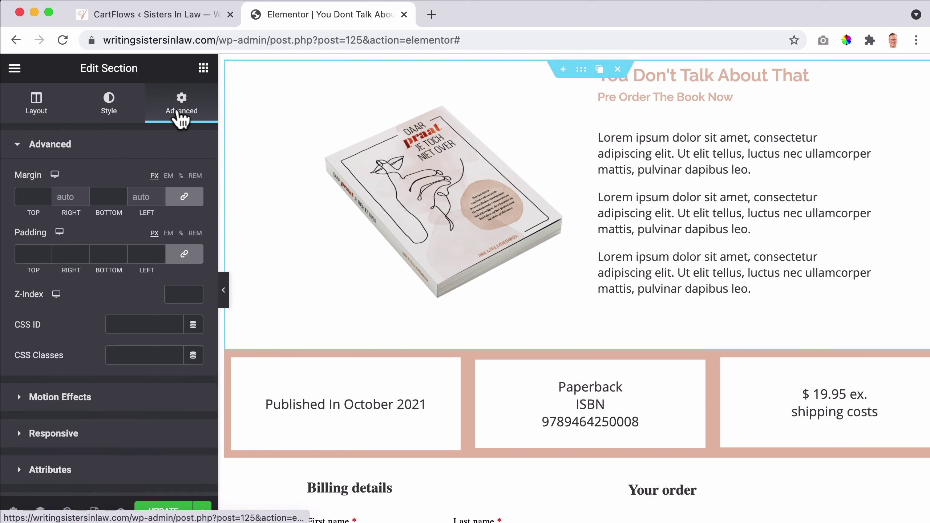
left_click(26, 254)
type("5")
key("Up")
key("Up")
key("Up")
key("Up")
key("Up")
key("Up")
key("Up")
key("Up")
key("Up")
key("Up")
key("Up")
key("Up")
key("Up")
key("Up")
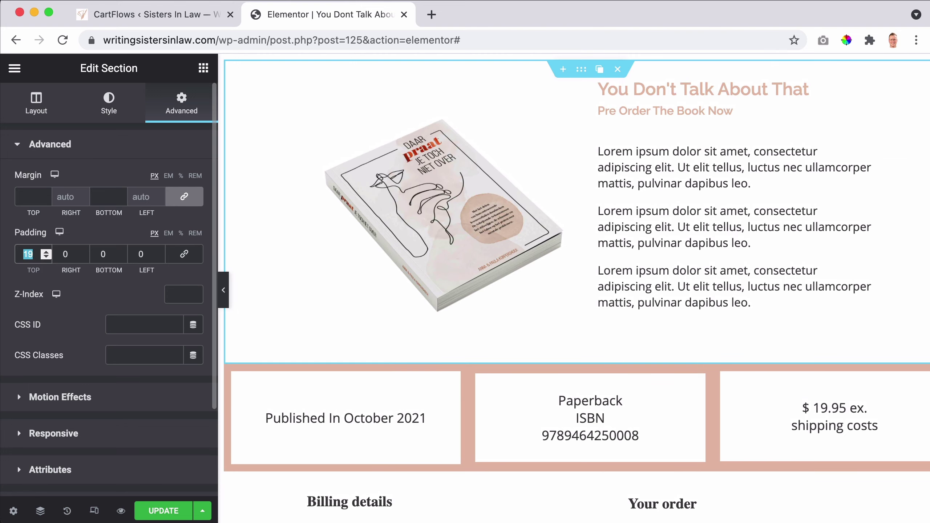
type("40")
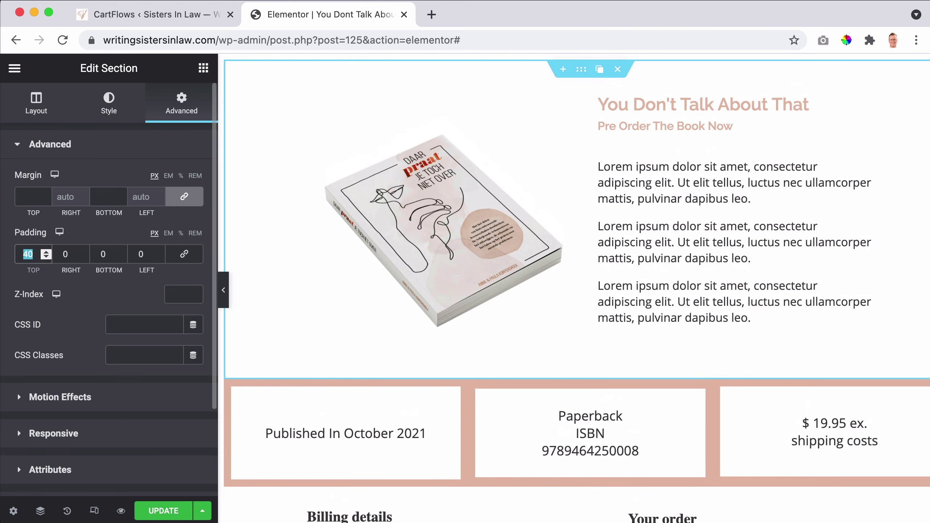
type("60")
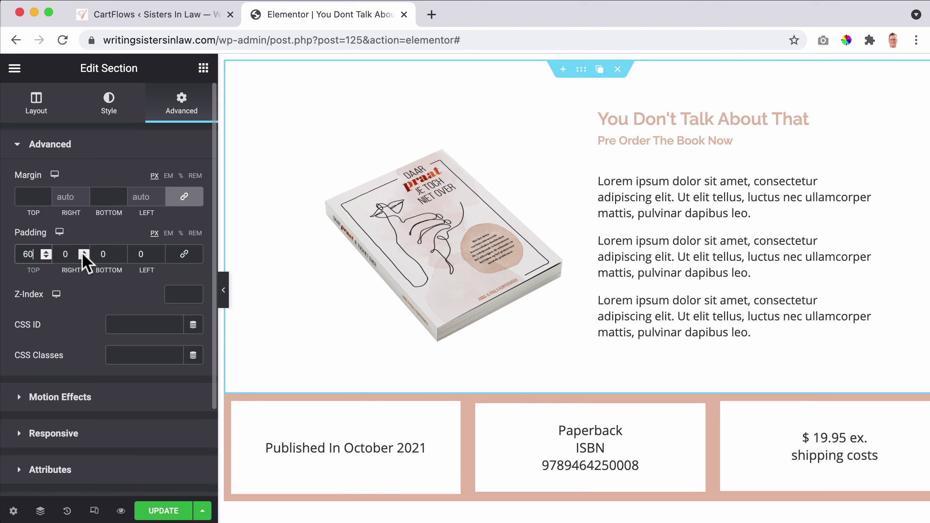
left_click(104, 254)
type("60")
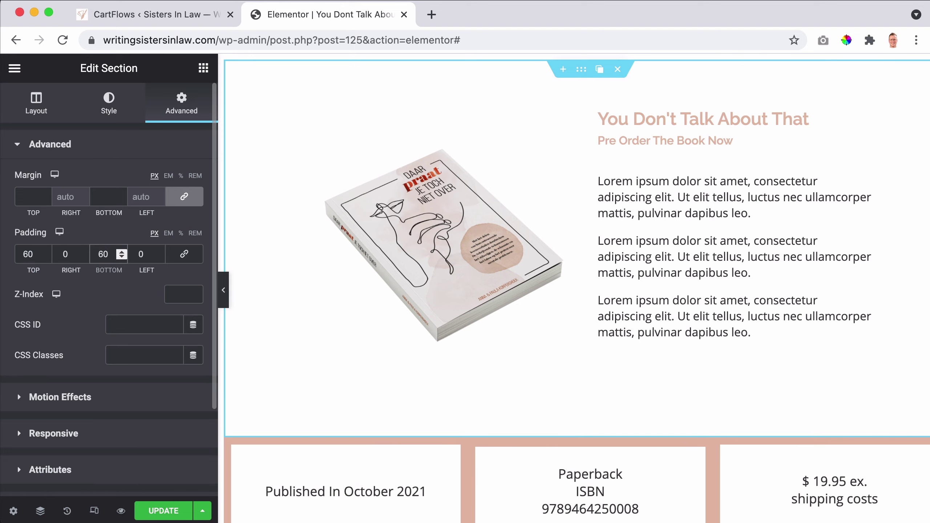
scroll(696, 238, "down", 6)
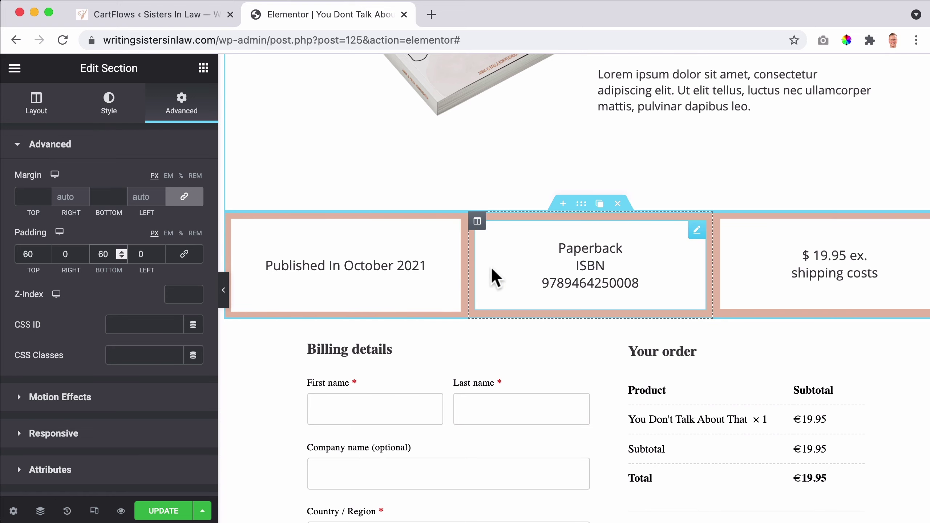
scroll(491, 266, "down", 4)
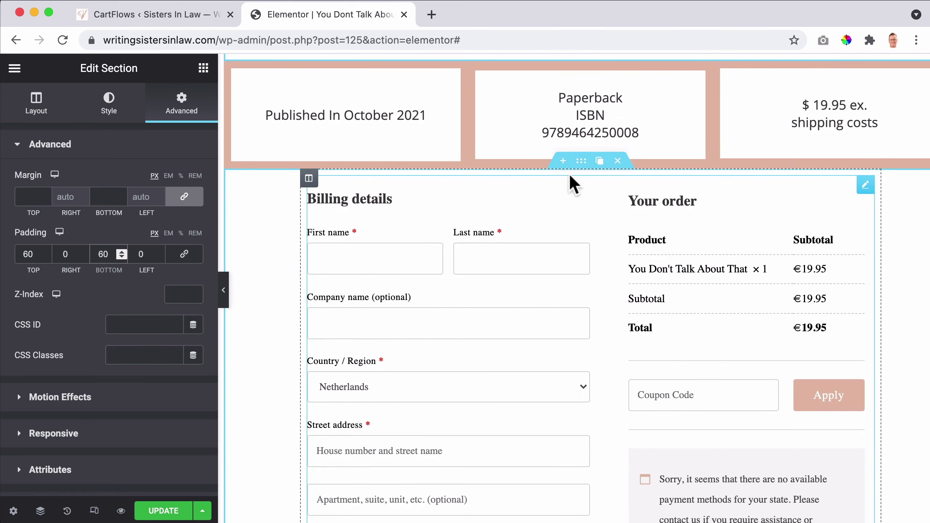
- Give the billing section 60 px top and bottom padding, leaving its margin at zero
left_click(581, 162)
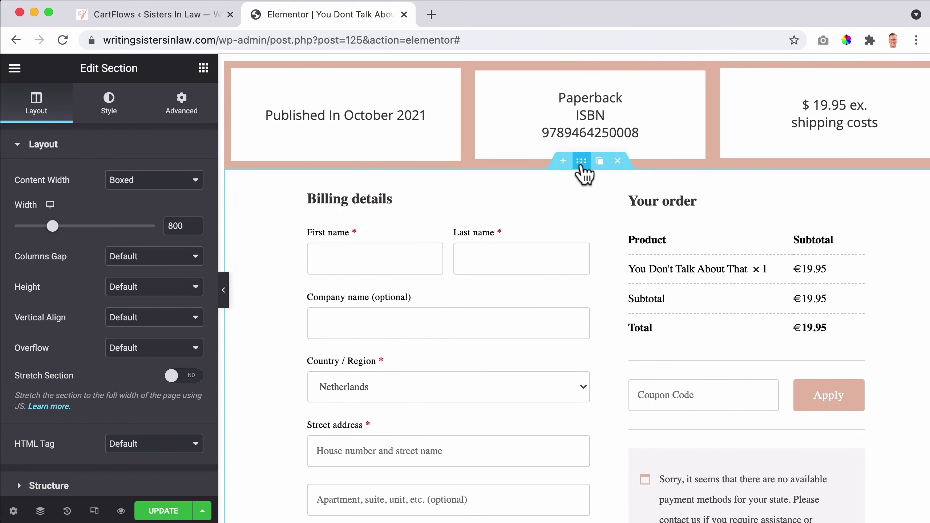
left_click(193, 116)
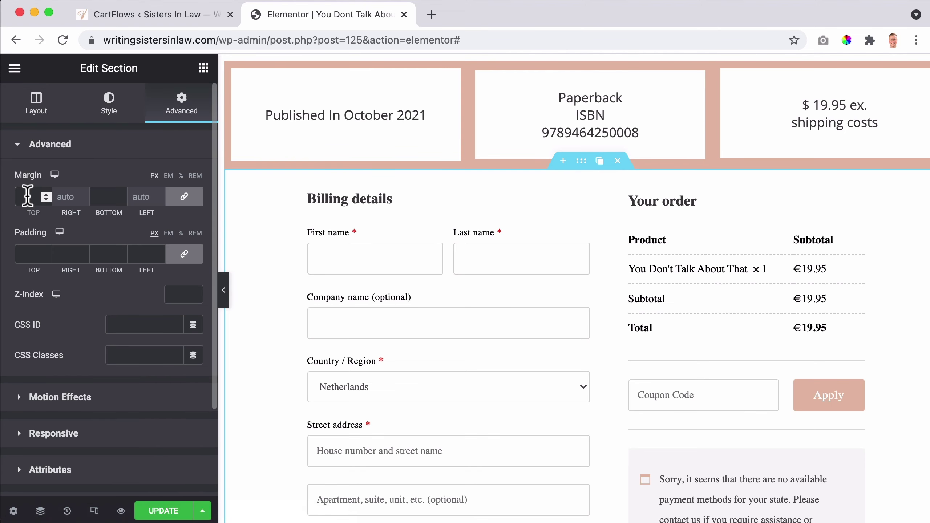
left_click(28, 196)
type("60")
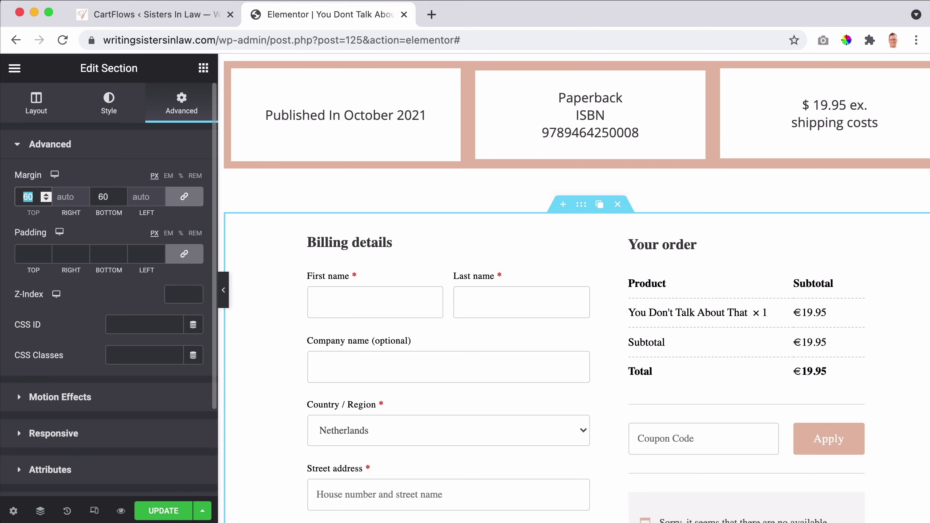
key("BackSpace")
left_click(184, 254)
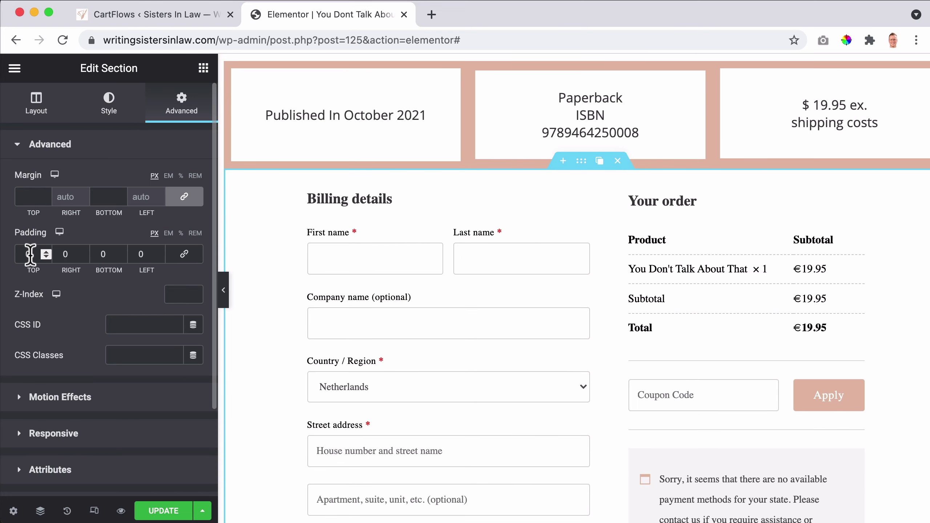
left_click_drag(30, 253, 17, 254)
type("60")
key("Tab")
key("Tab")
type("60")
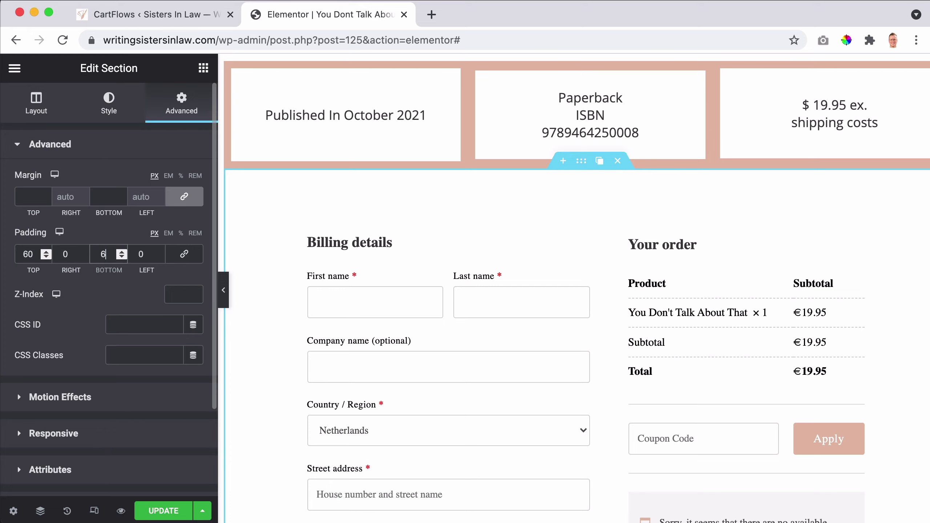
key("Tab")
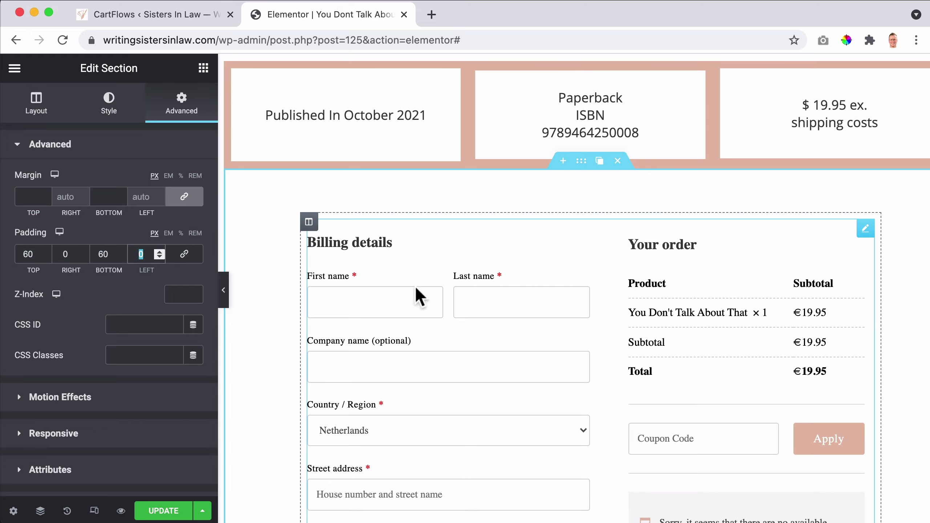
- Save the checkout page and expand the Checkout Form widget's Heading style options
left_click(13, 511)
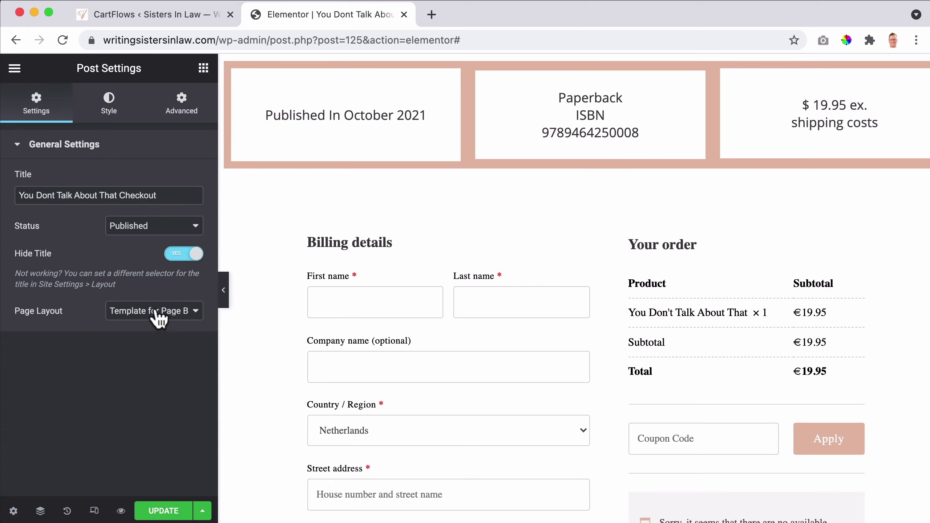
left_click(166, 511)
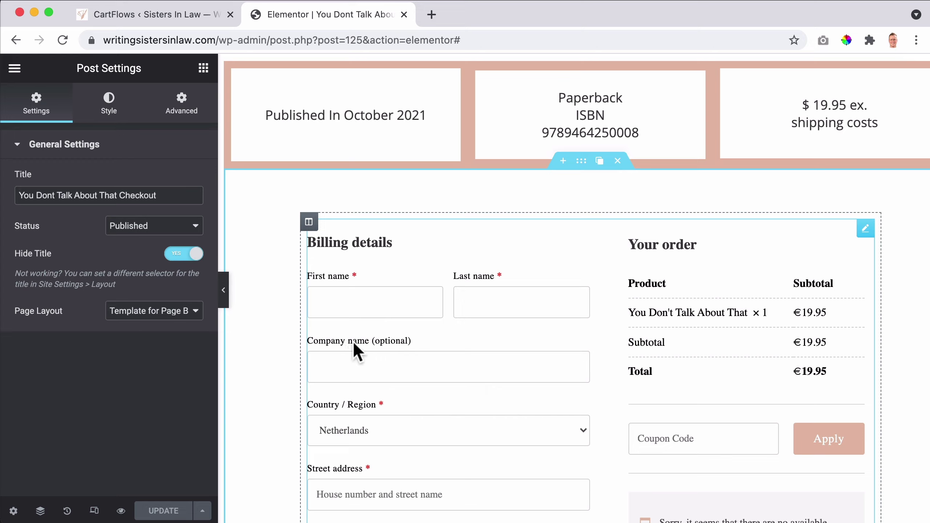
left_click(862, 231)
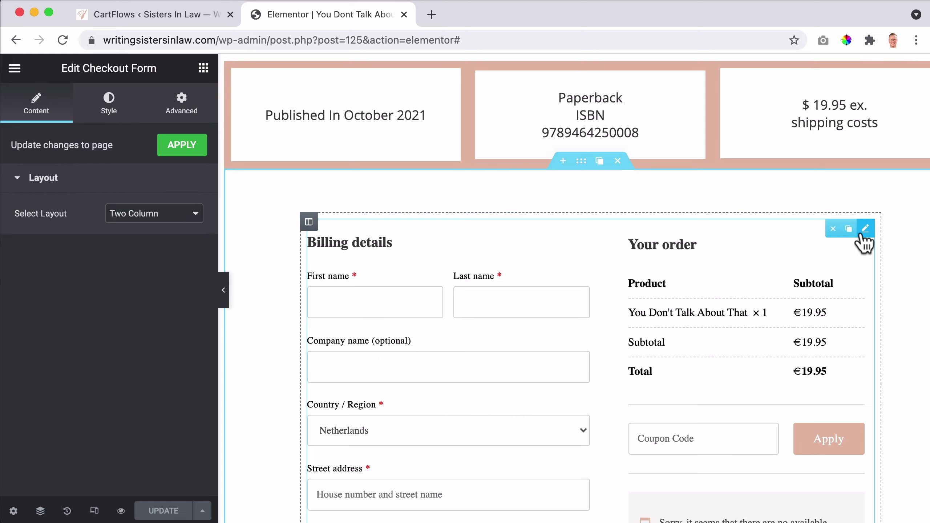
left_click(101, 110)
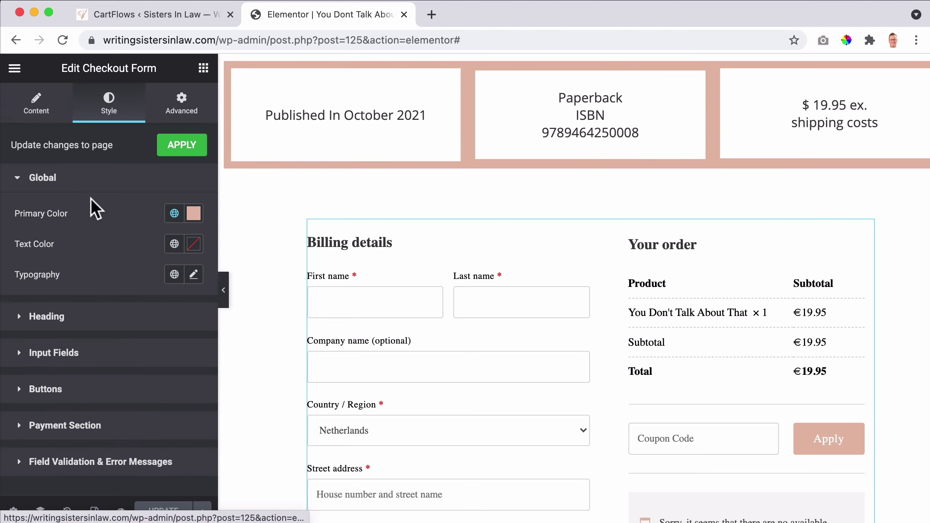
left_click(47, 319)
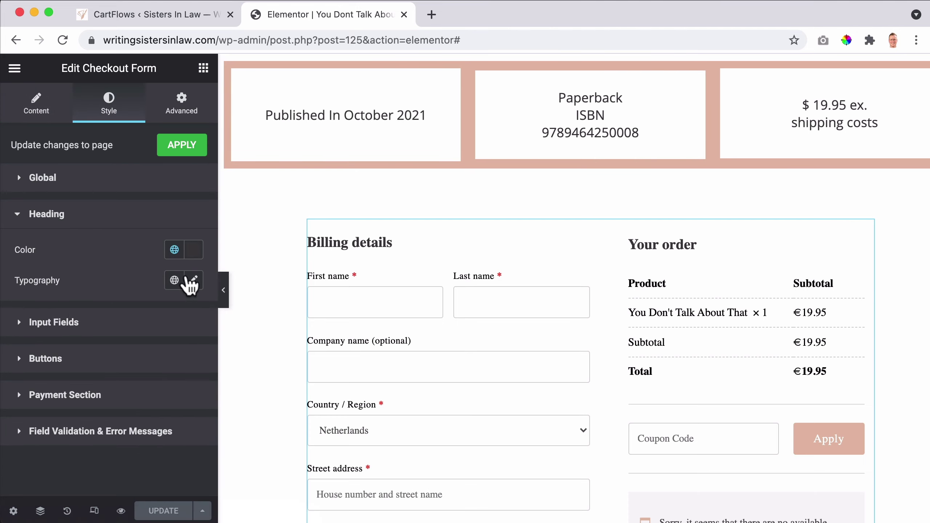
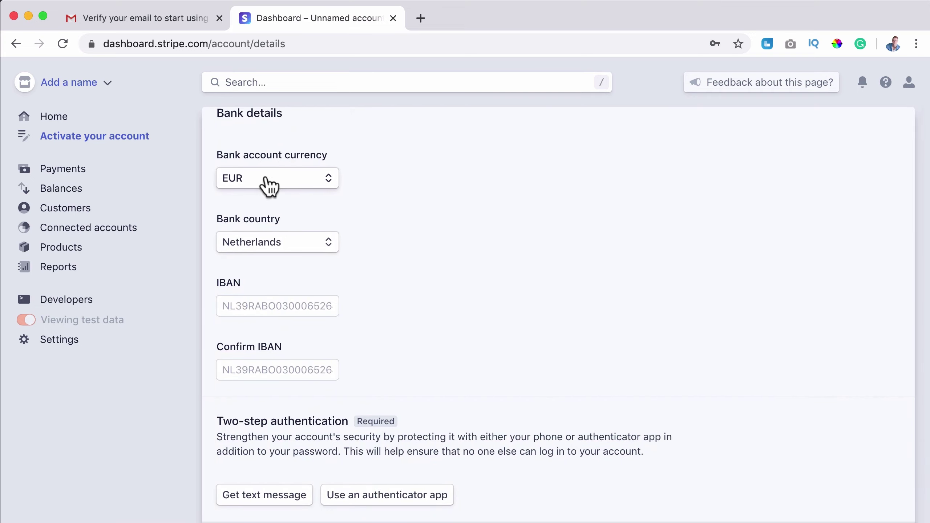
- Paste the bank account IBAN into both the IBAN and Confirm IBAN fields
left_click(258, 306)
key("ctrl+v")
left_click(277, 368)
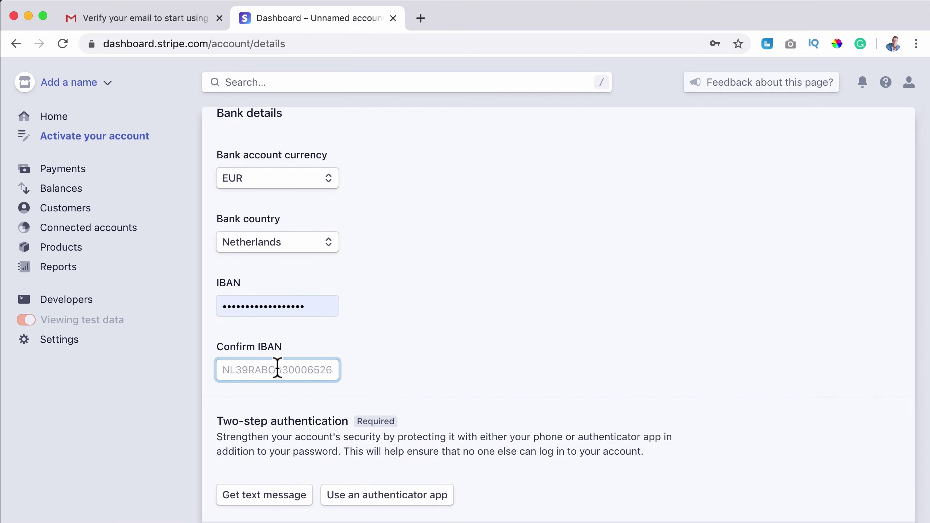
key("ctrl+v")
scroll(399, 335, "down", 5)
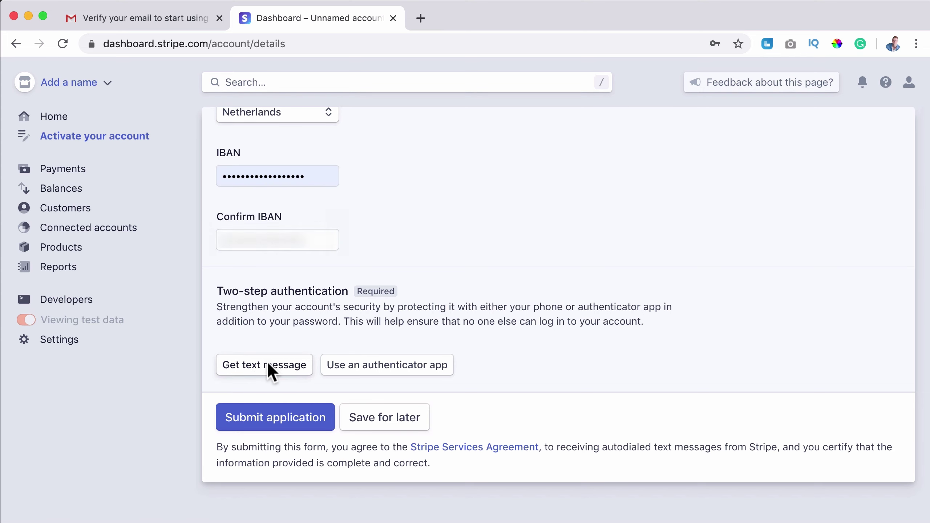
- Set up text-message two-step authentication with the mobile number and the received code
left_click(271, 372)
key("ctrl+v")
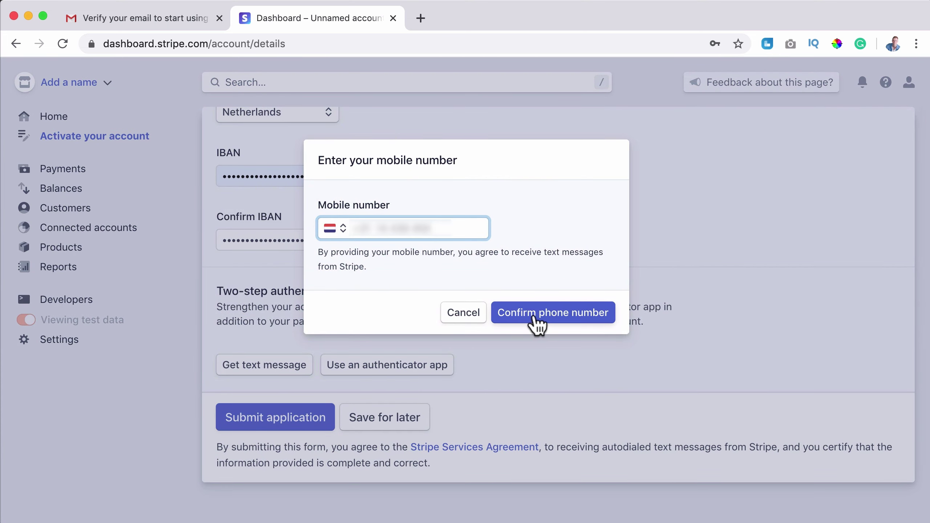
left_click(536, 319)
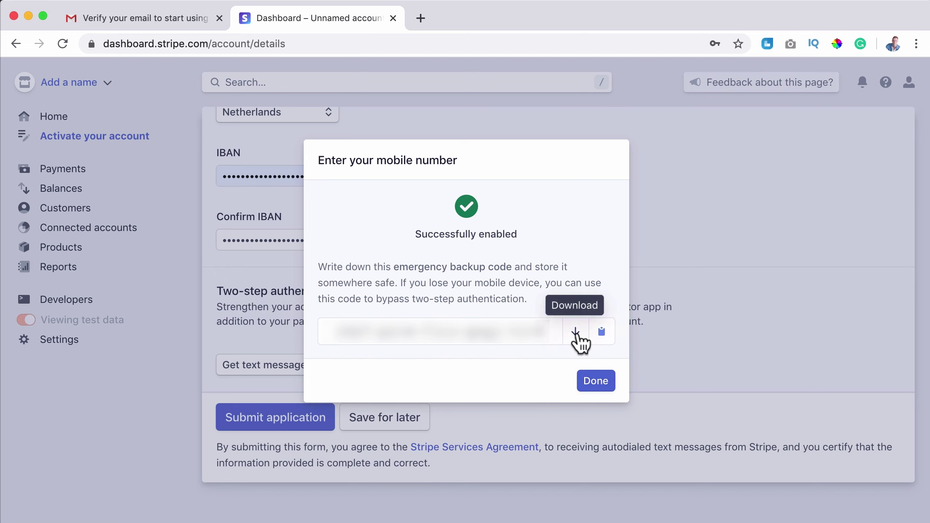
- Copy the emergency backup code, store it via Notes, and finish two-step setup
left_click(602, 336)
key("super+space")
type("notes")
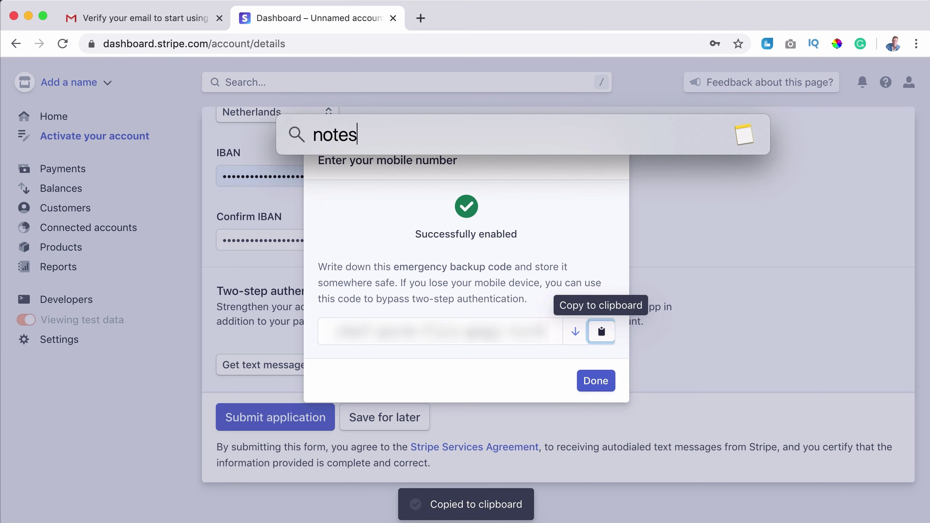
key("Return")
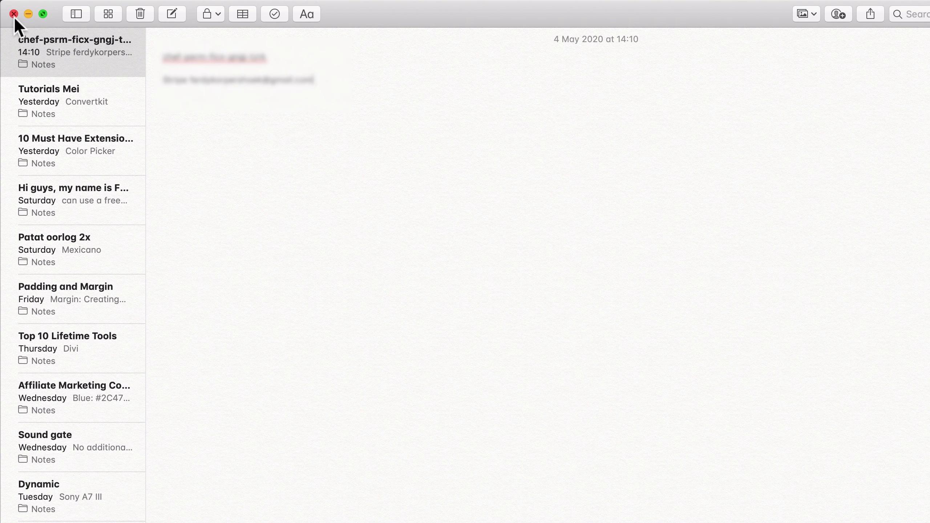
left_click(13, 15)
left_click(601, 386)
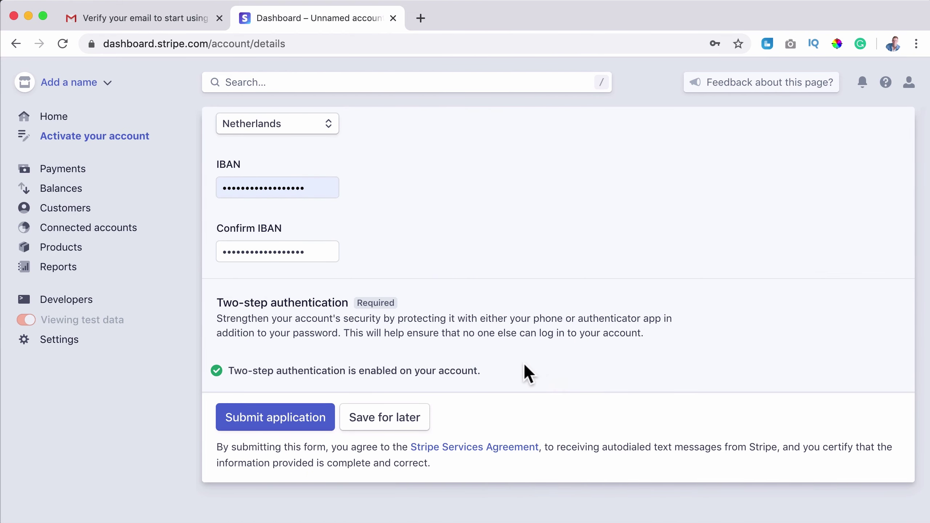
- Submit the Stripe activation application and check the Home dashboard shows Reviewing
left_click(287, 421)
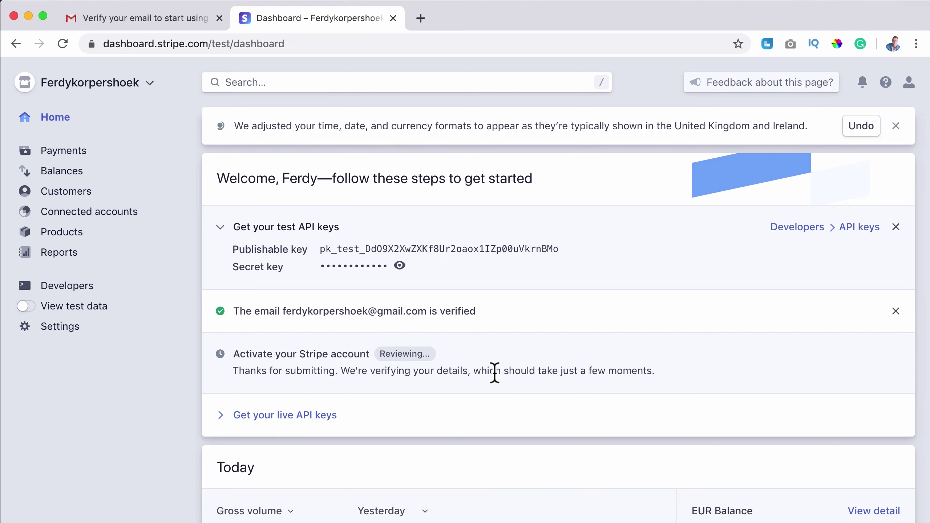
scroll(597, 362, "down", 5)
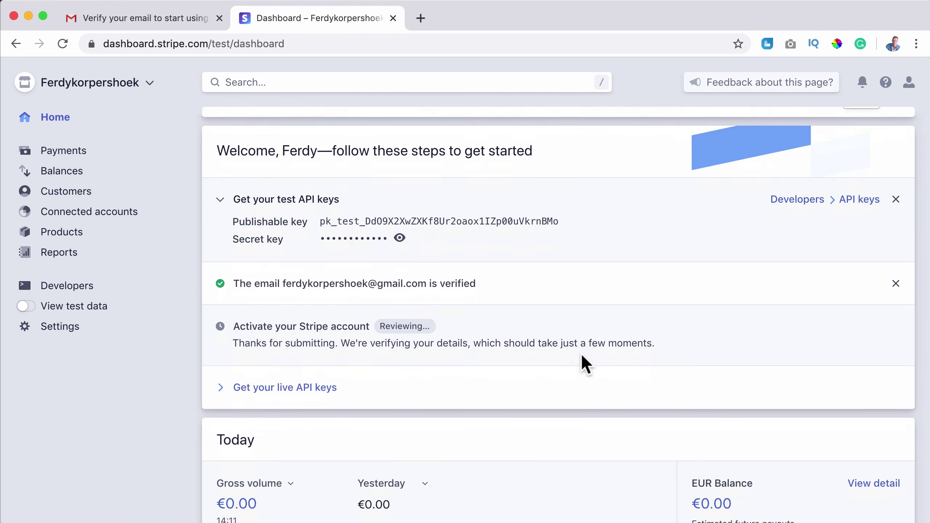
scroll(586, 364, "down", 9)
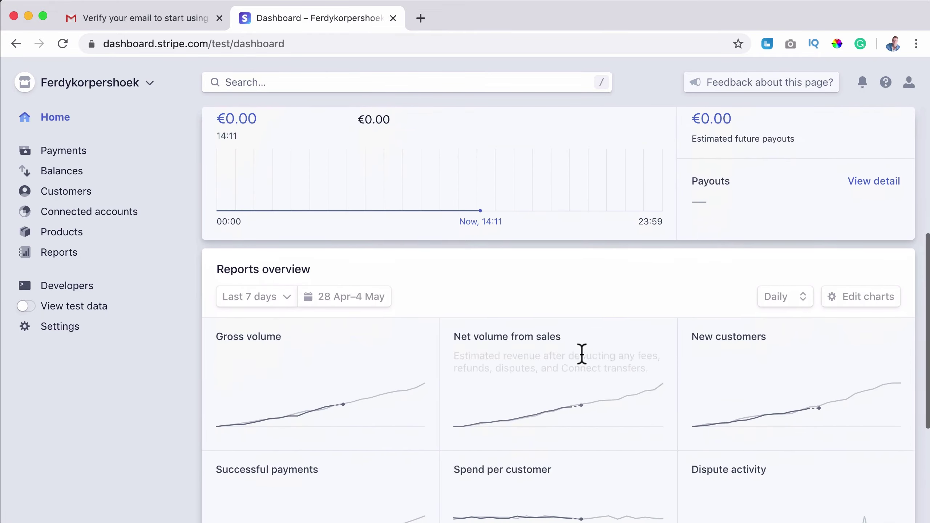
scroll(586, 324, "down", 5)
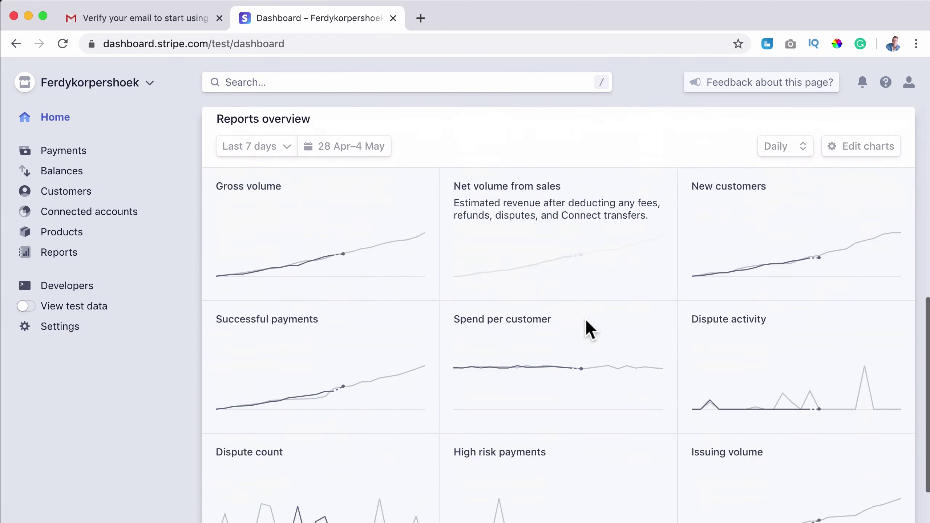
scroll(562, 319, "up", 9)
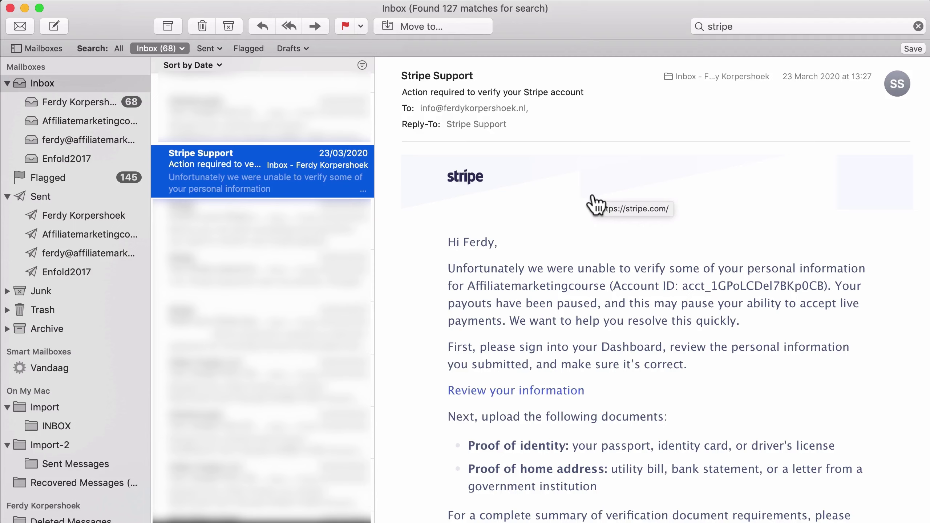
- Read through Stripe Support's 'Action required' email requesting identity and home-address proof
scroll(600, 203, "down", 2)
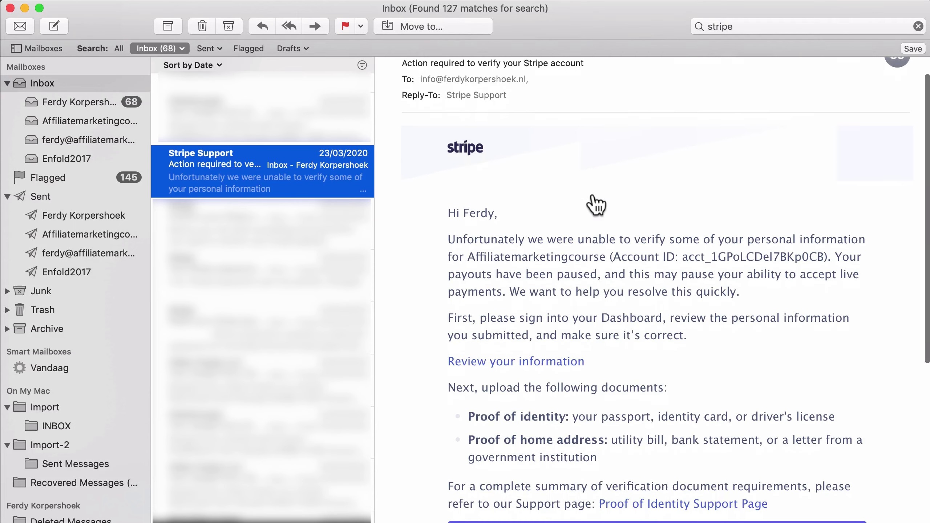
scroll(596, 205, "down", 4)
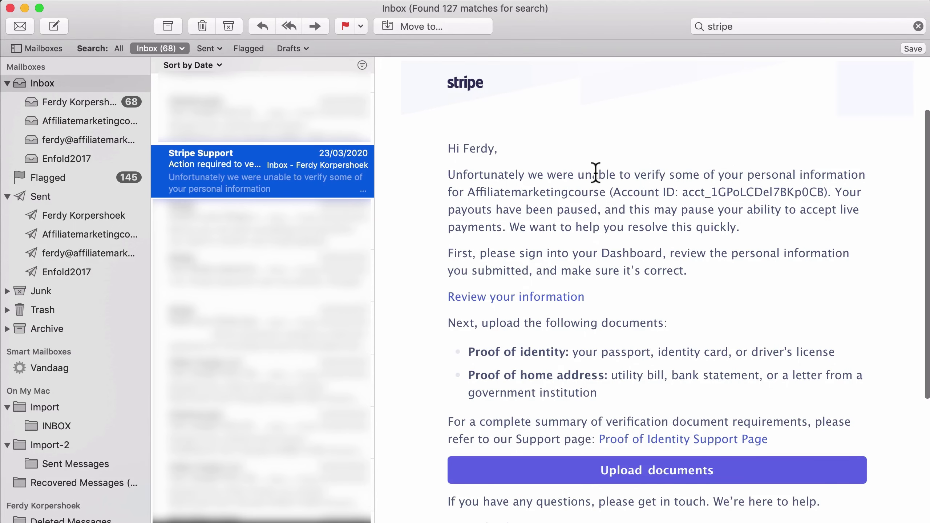
scroll(645, 175, "down", 8)
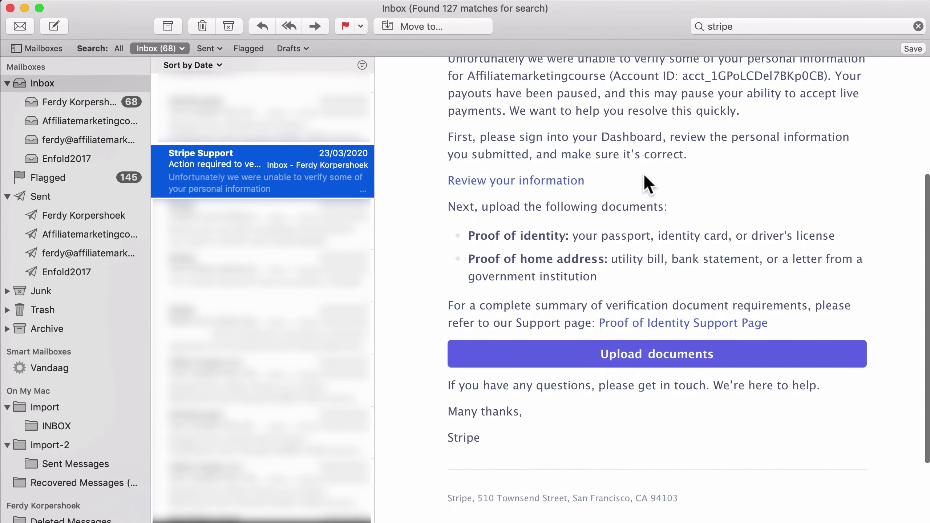
scroll(644, 175, "down", 1)
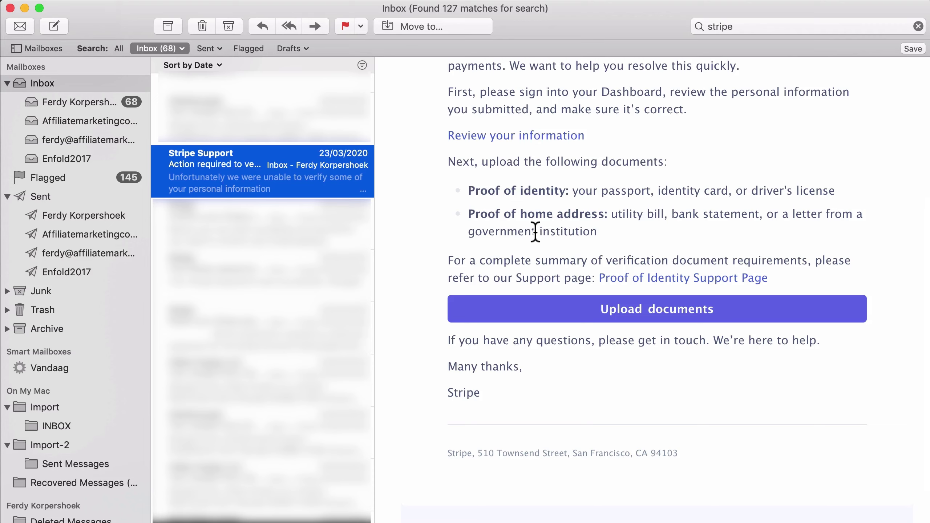
scroll(535, 231, "up", 5)
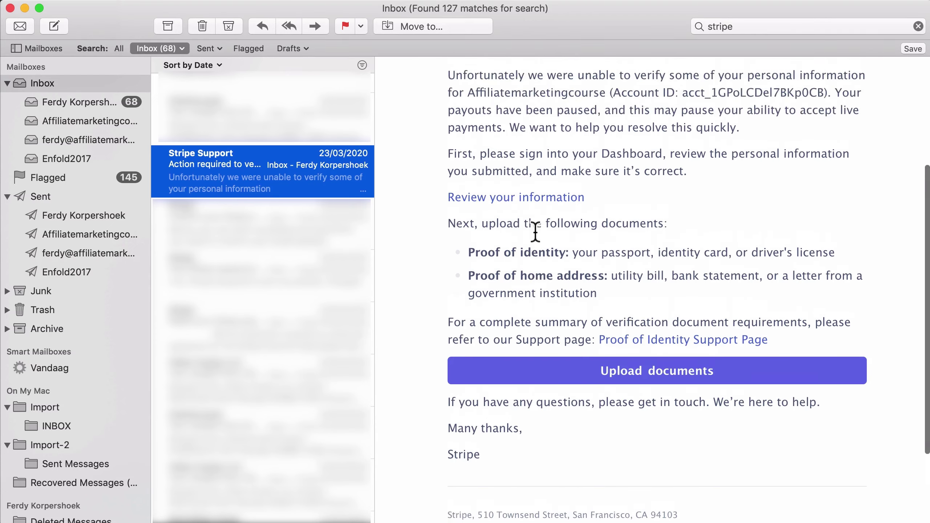
scroll(535, 232, "down", 3)
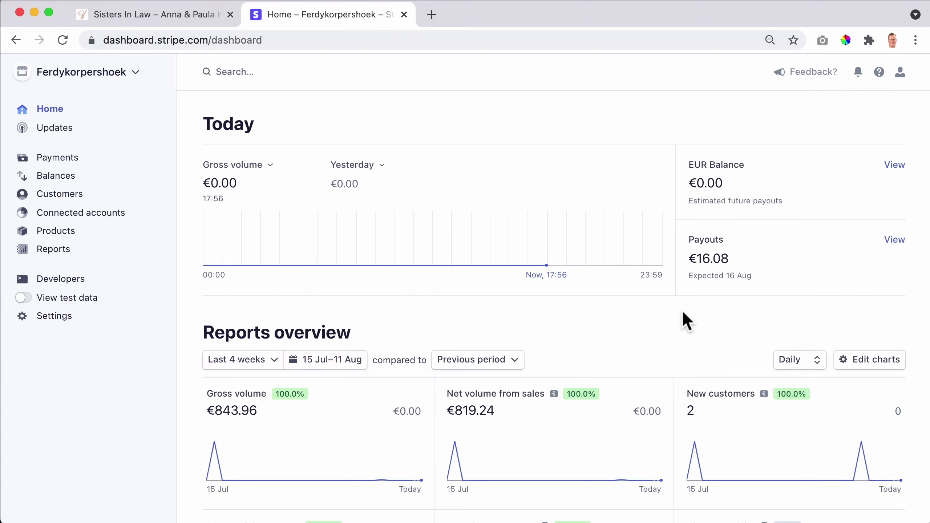
- Switch to the Sisters In Law site tab and open its WordPress admin Dashboard
left_click(181, 17)
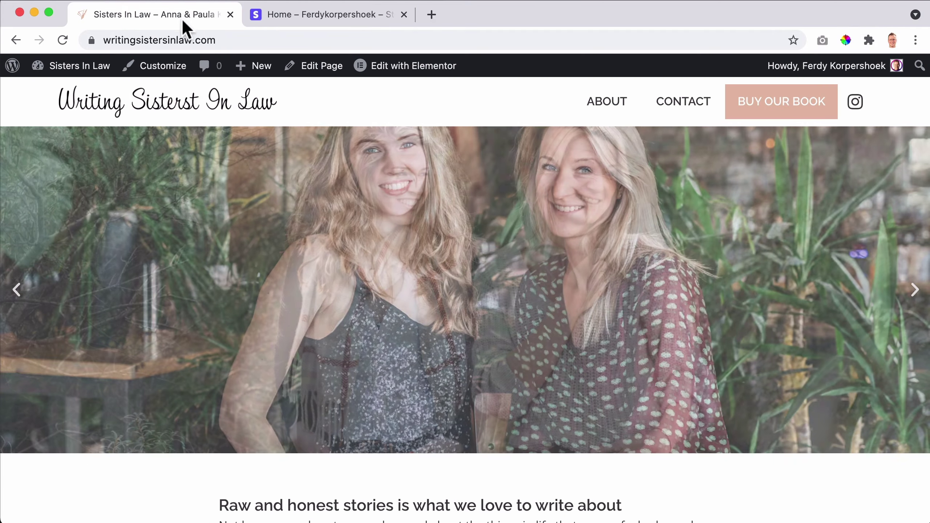
scroll(561, 190, "down", 15)
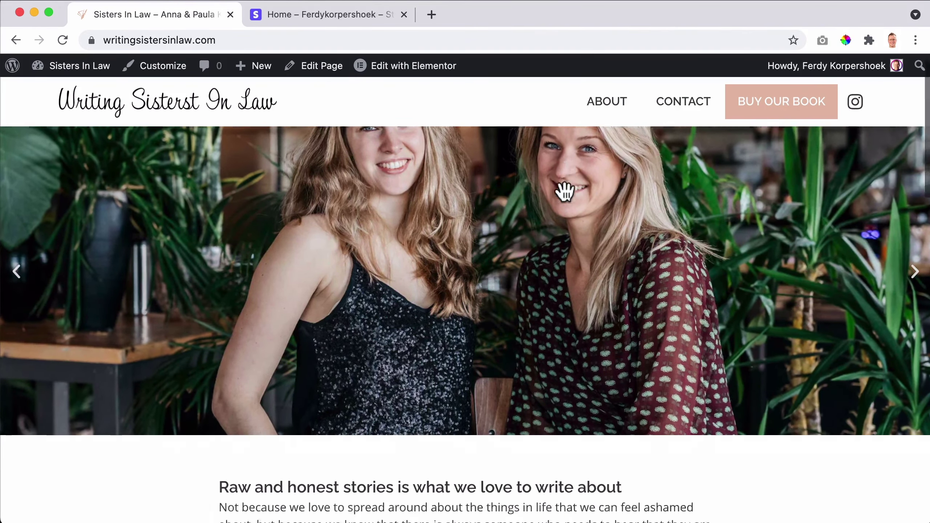
scroll(525, 201, "up", 15)
scroll(505, 198, "down", 10)
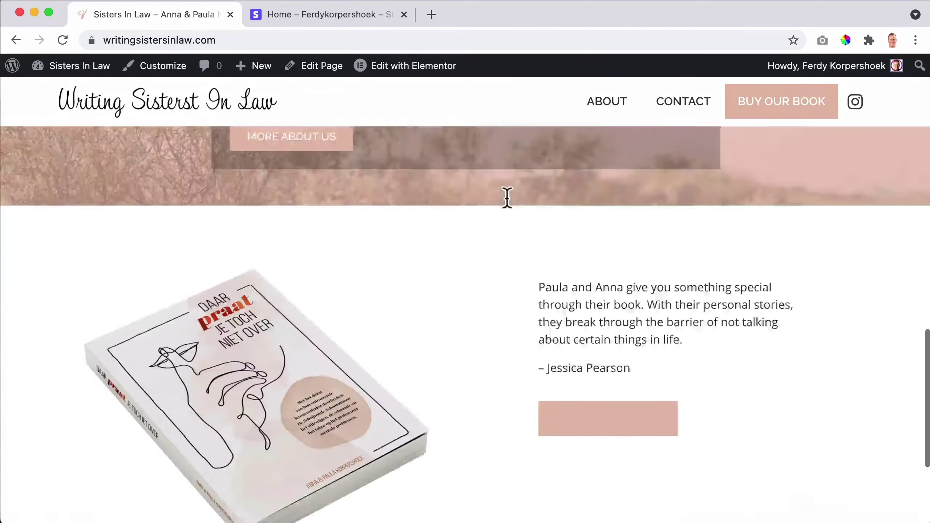
scroll(501, 202, "up", 10)
scroll(498, 206, "down", 15)
scroll(494, 202, "up", 15)
scroll(490, 198, "down", 10)
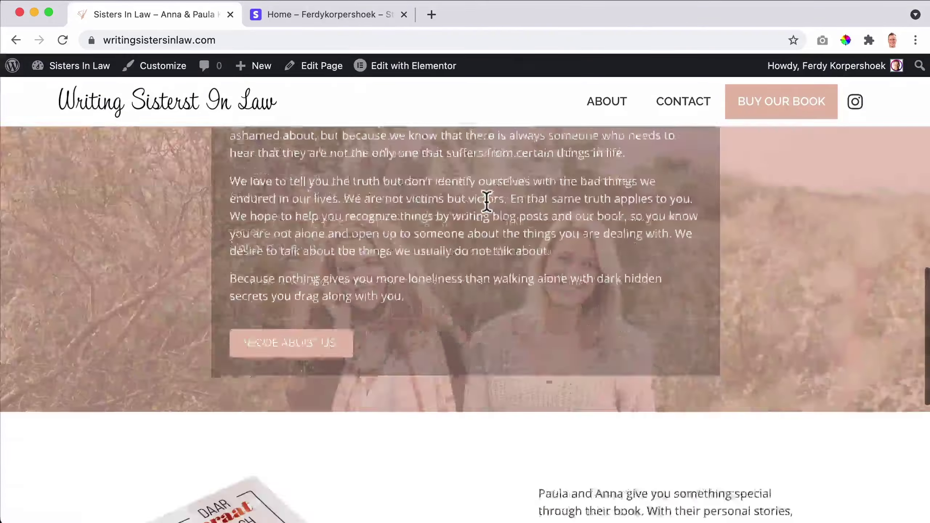
scroll(490, 209, "up", 10)
left_click(75, 72)
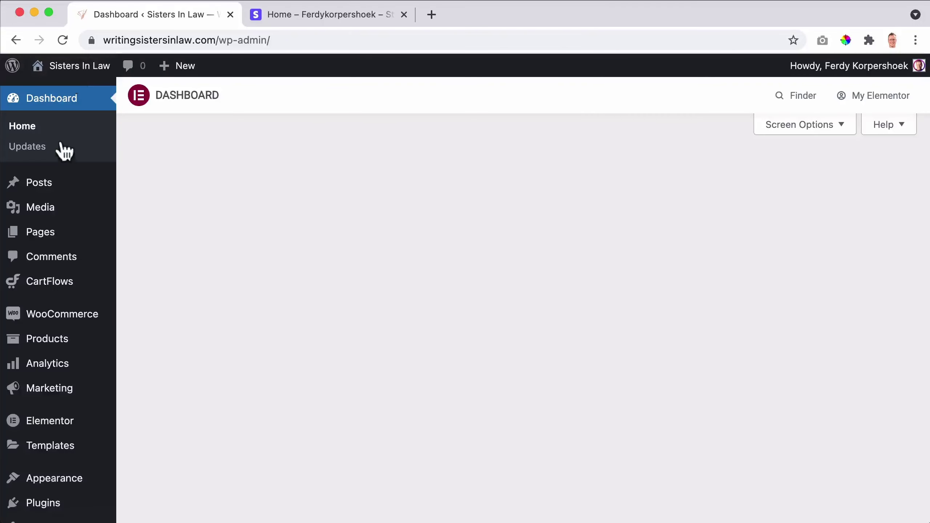
scroll(64, 151, "down", 3)
- Search plugins for 'woocommerce stripe', then install and activate WooCommerce Stripe Payment Gateway
mouse_move(50, 385)
mouse_move(92, 407)
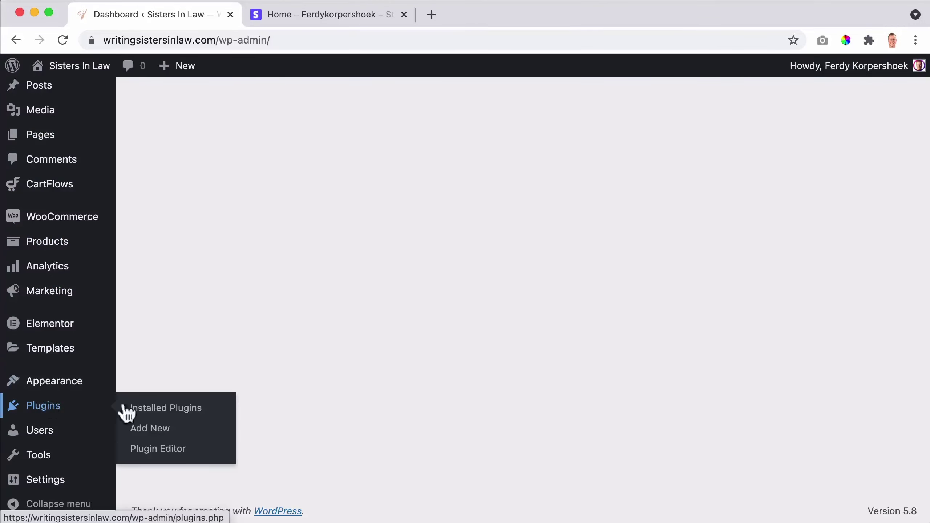
left_click(158, 431)
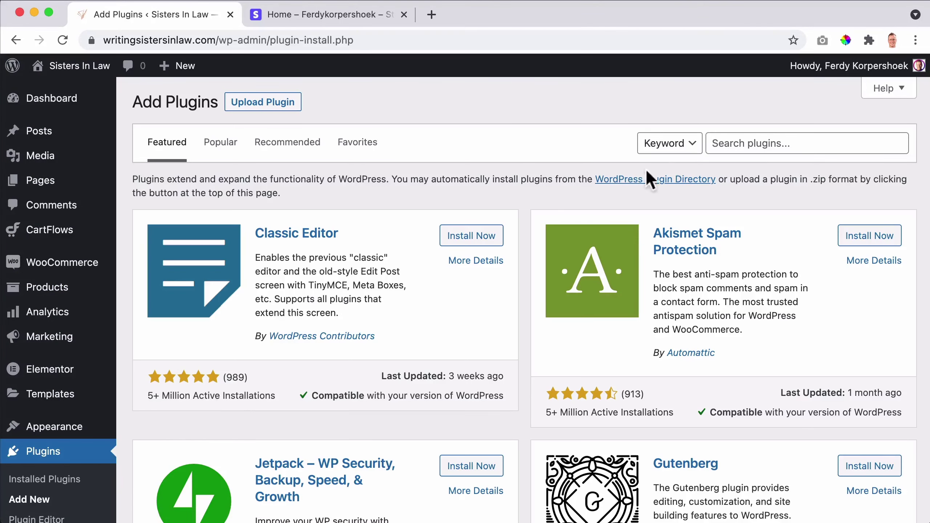
left_click(744, 143)
type("woocommerce stripe")
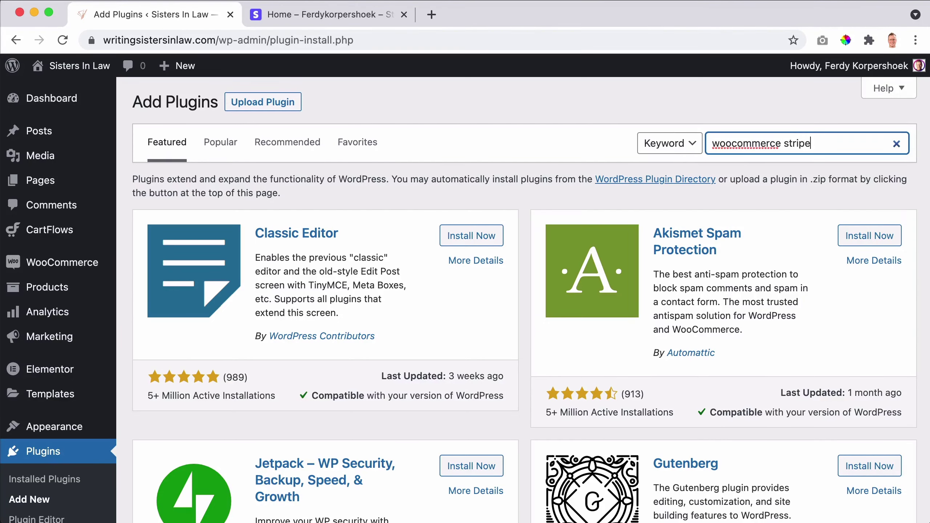
key("Return")
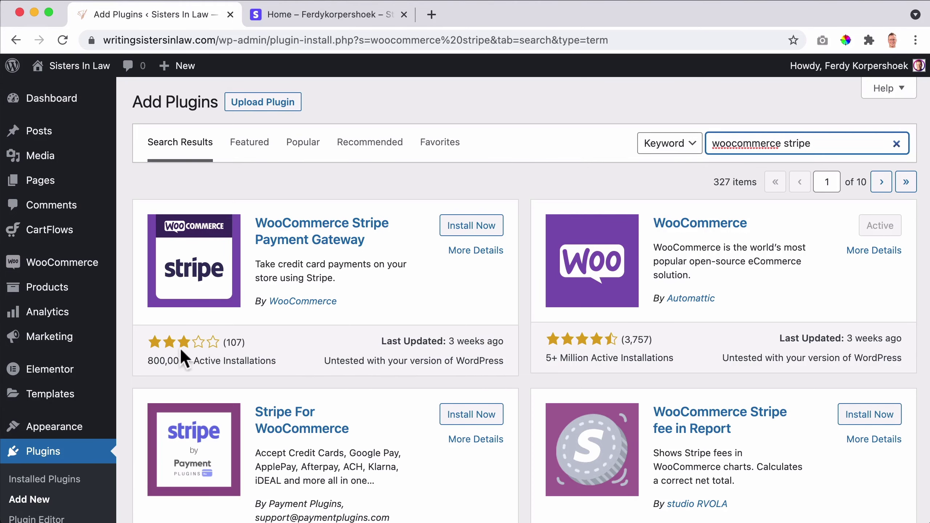
left_click(463, 227)
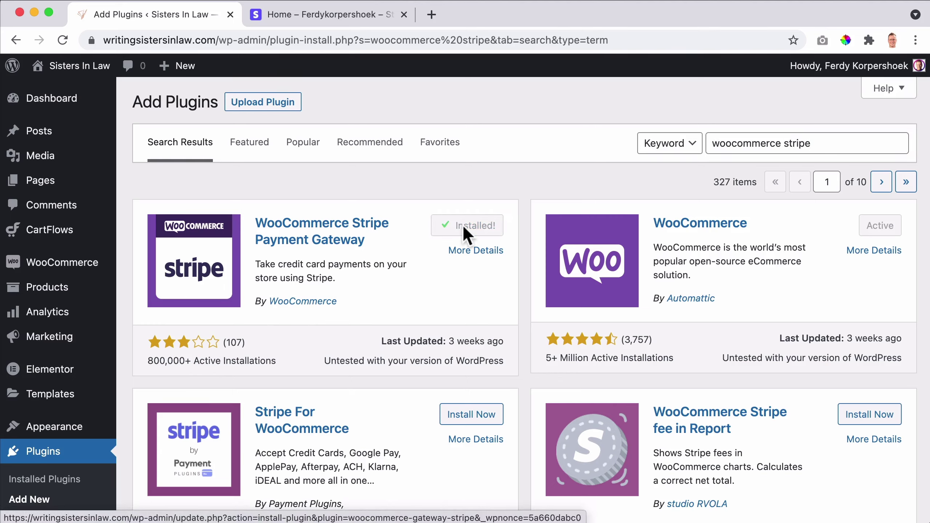
left_click(482, 228)
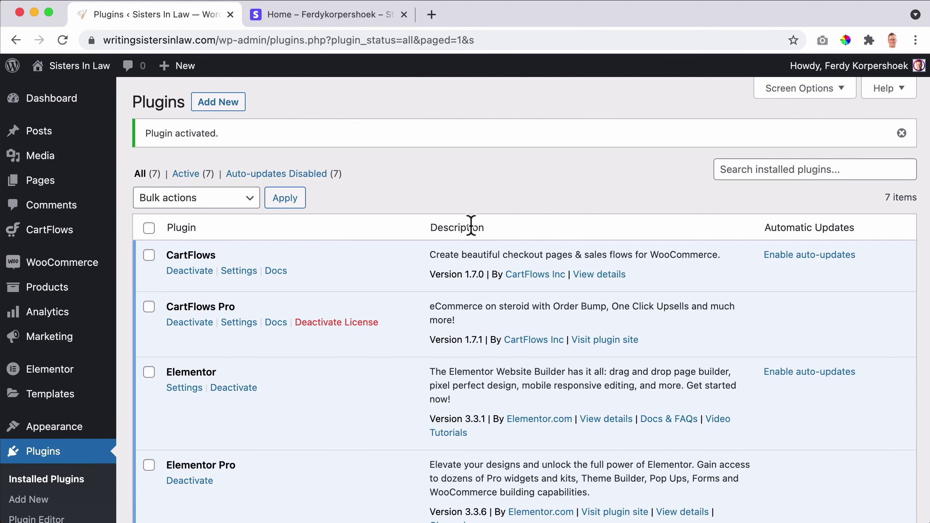
- Go to WooCommerce Settings > Payments and review the available payment methods
mouse_move(37, 263)
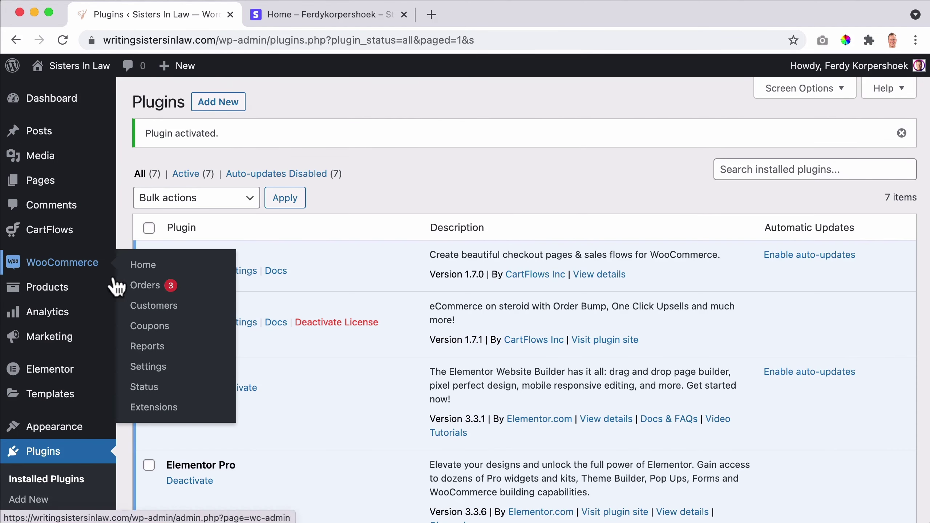
left_click(158, 367)
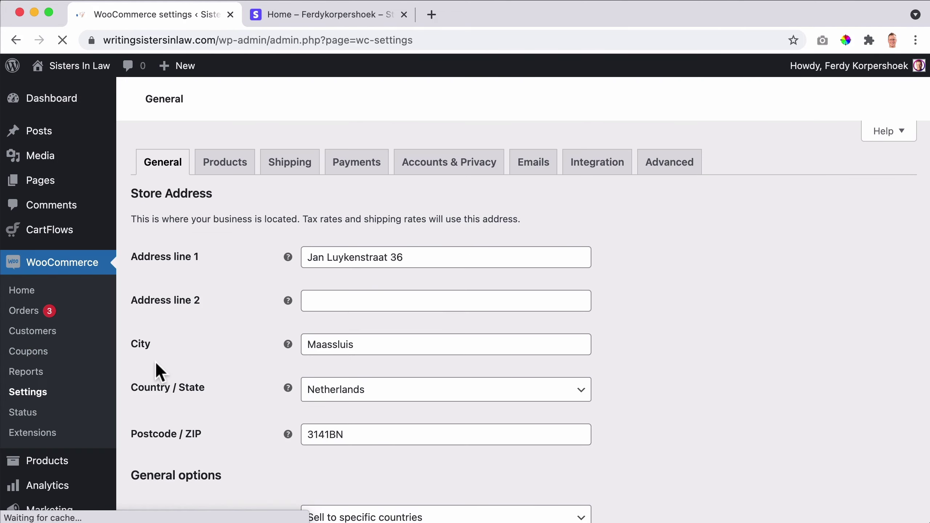
left_click(355, 169)
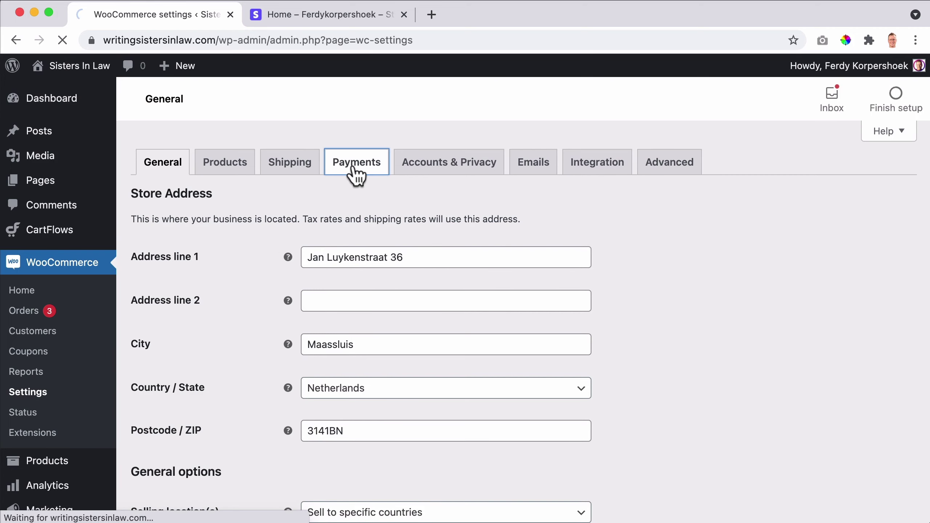
scroll(351, 198, "down", 6)
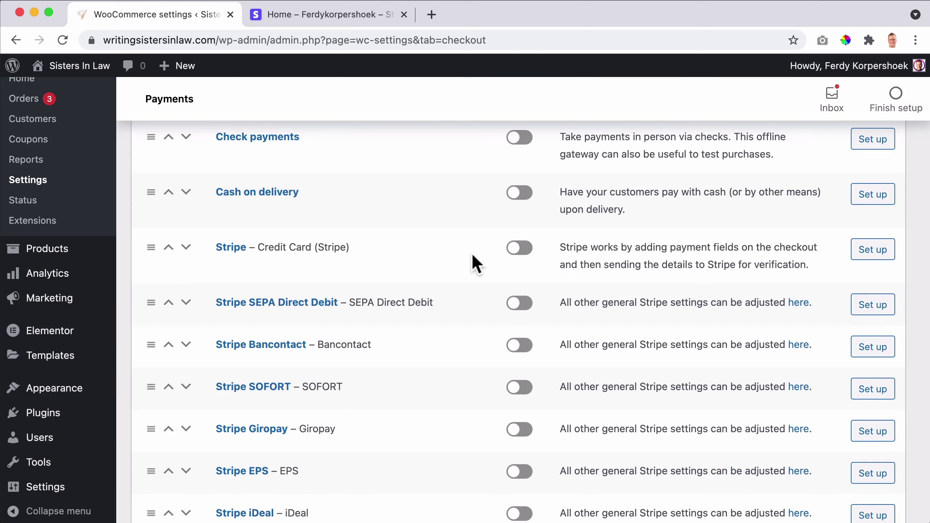
scroll(245, 271, "down", 2)
scroll(253, 266, "down", 5)
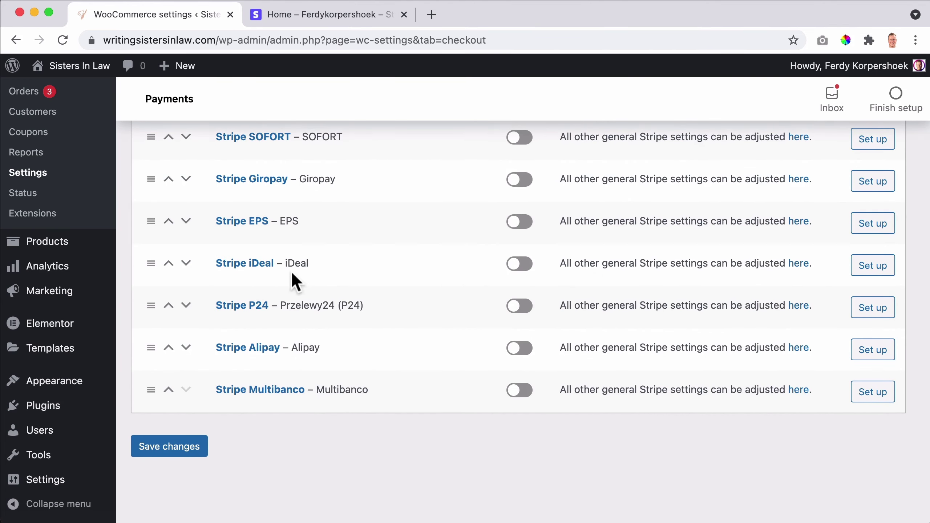
scroll(439, 272, "up", 10)
- Toggle Stripe – Credit Card on and save the payment settings
left_click(517, 236)
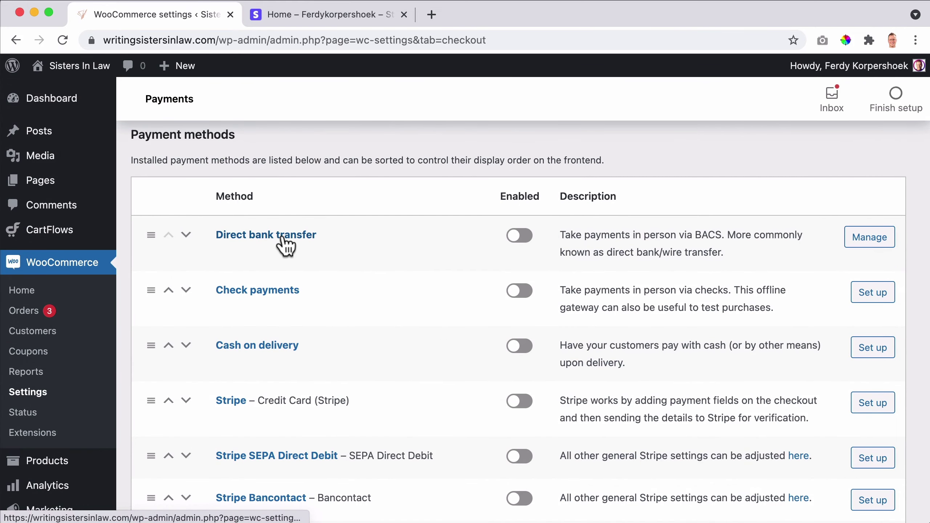
scroll(546, 249, "down", 5)
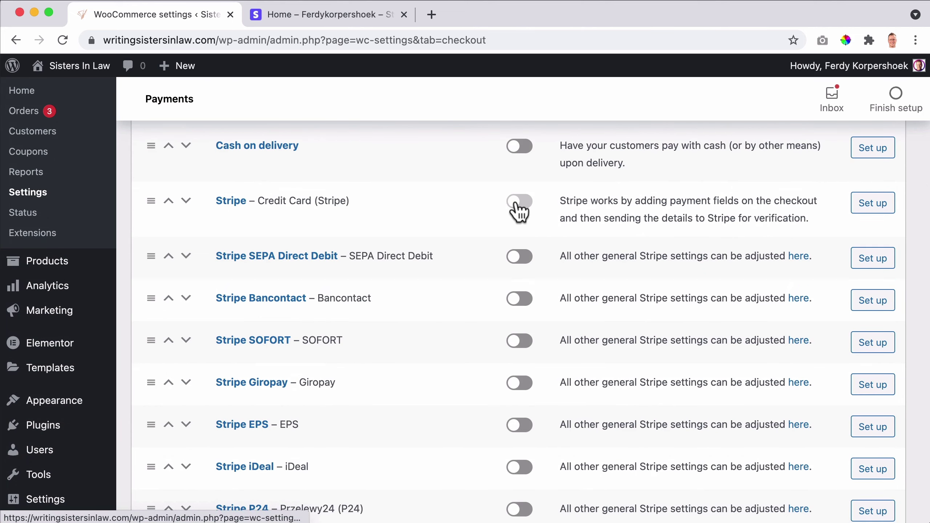
scroll(366, 216, "down", 5)
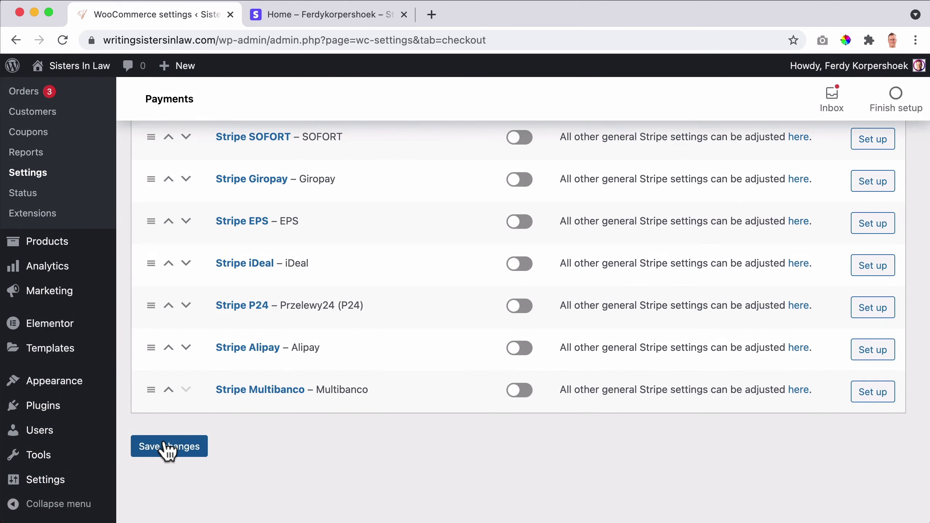
left_click(168, 446)
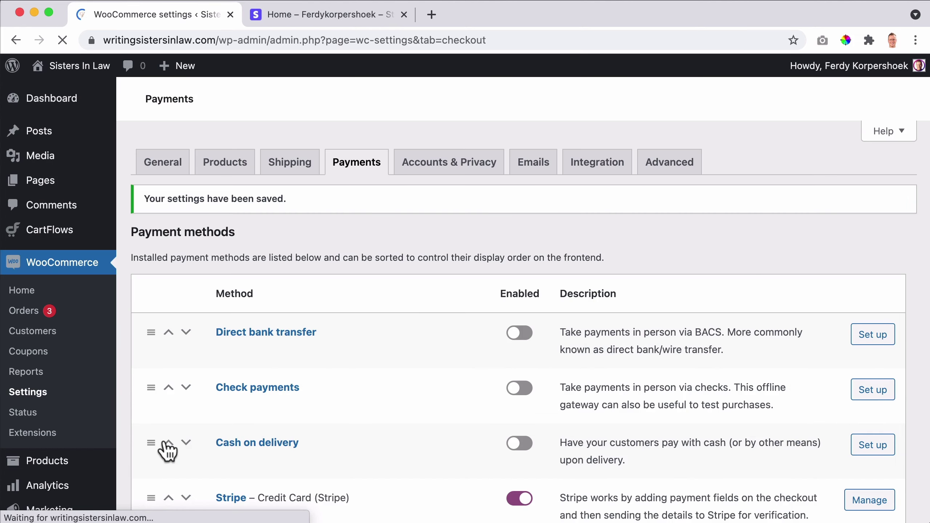
scroll(340, 400, "down", 2)
scroll(363, 339, "up", 2)
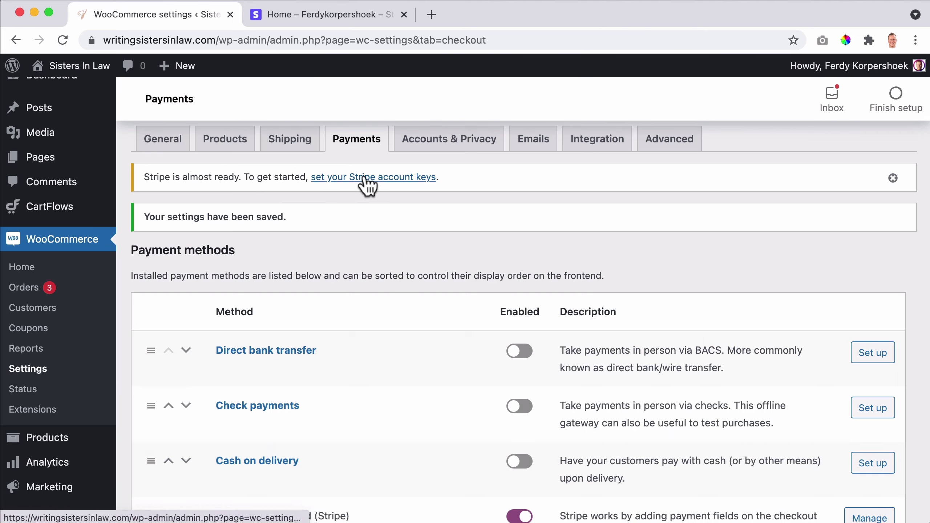
- Open Stripe – Credit Card settings and review the account key and Webhook Secret fields
scroll(366, 231, "down", 3)
scroll(365, 234, "down", 5)
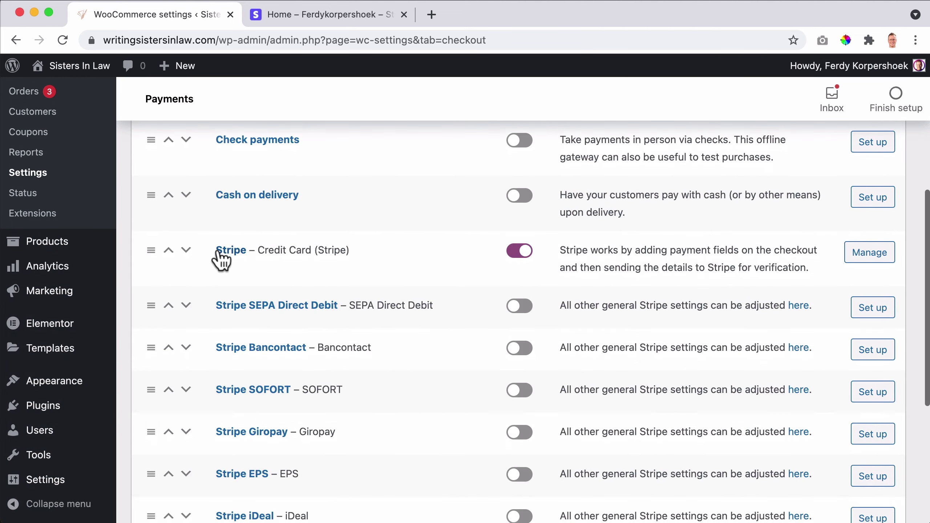
left_click(869, 258)
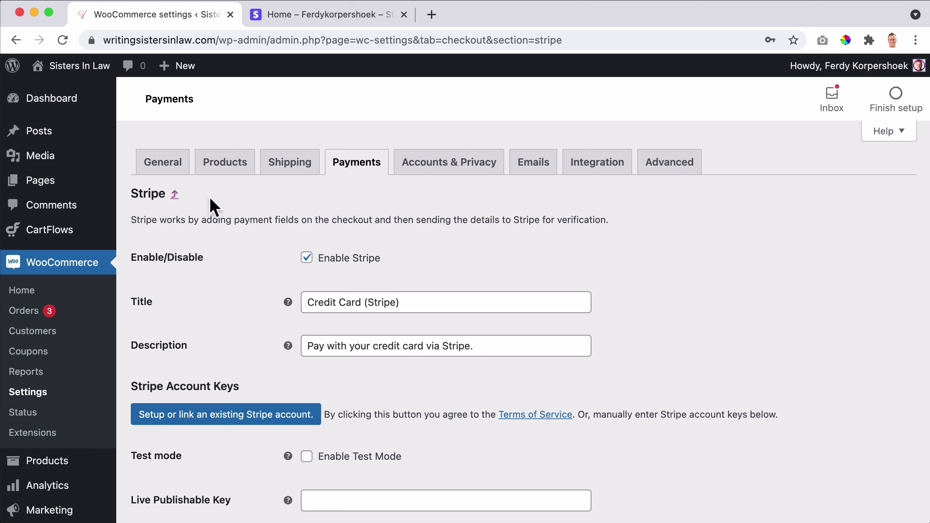
scroll(366, 218, "down", 3)
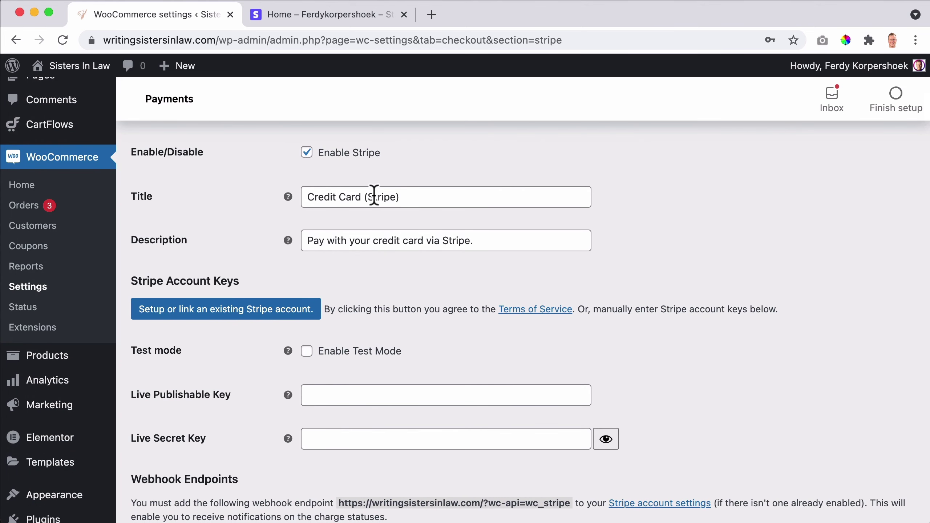
scroll(366, 197, "down", 1)
left_click_drag(365, 192, 408, 195)
scroll(367, 192, "up", 1)
left_click(407, 194)
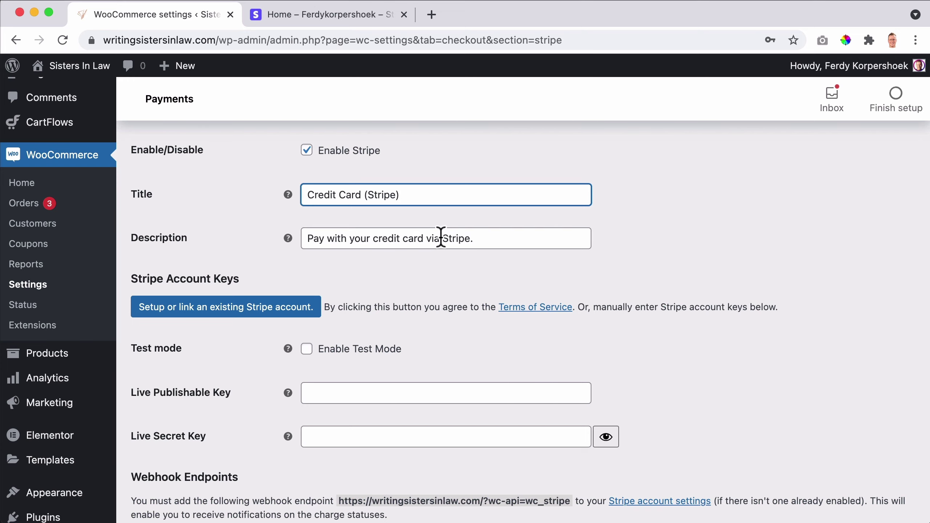
scroll(441, 237, "down", 3)
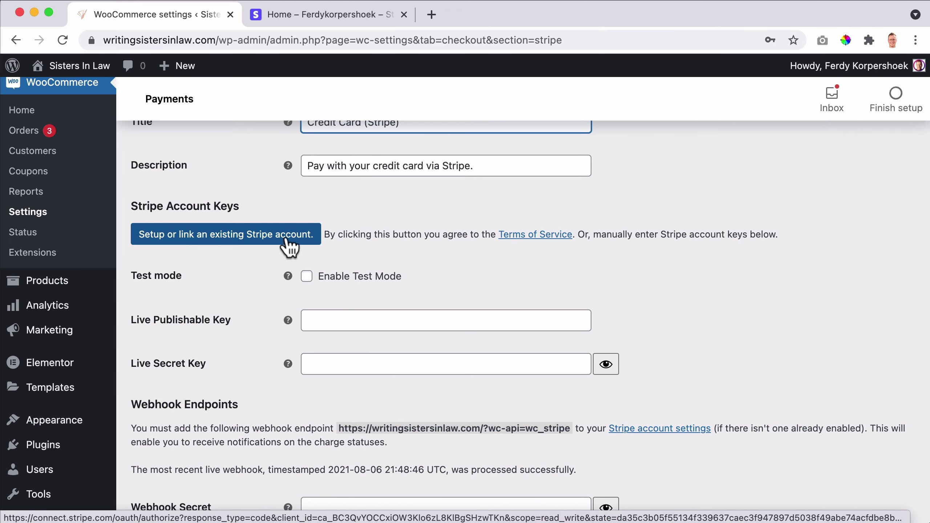
- Switch Stripe to test data and copy the test publishable key from Developers > API keys
left_click(314, 12)
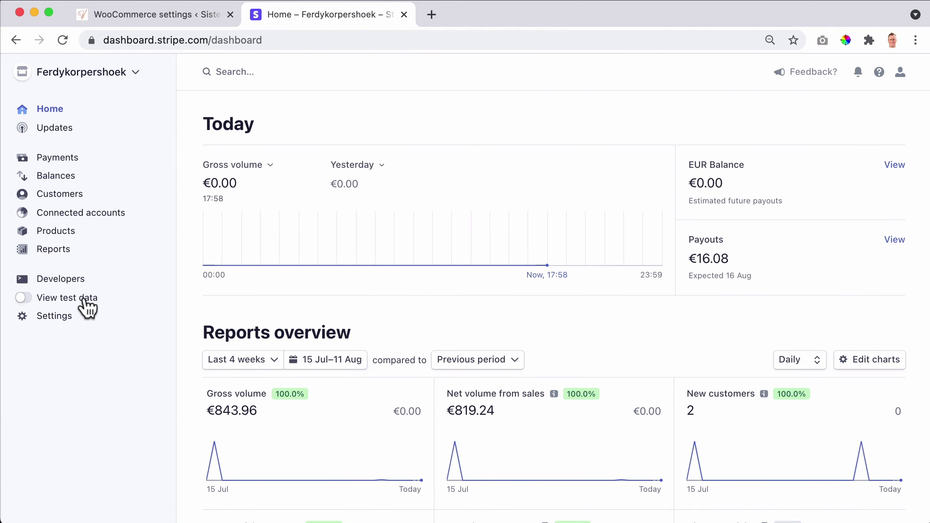
left_click(23, 298)
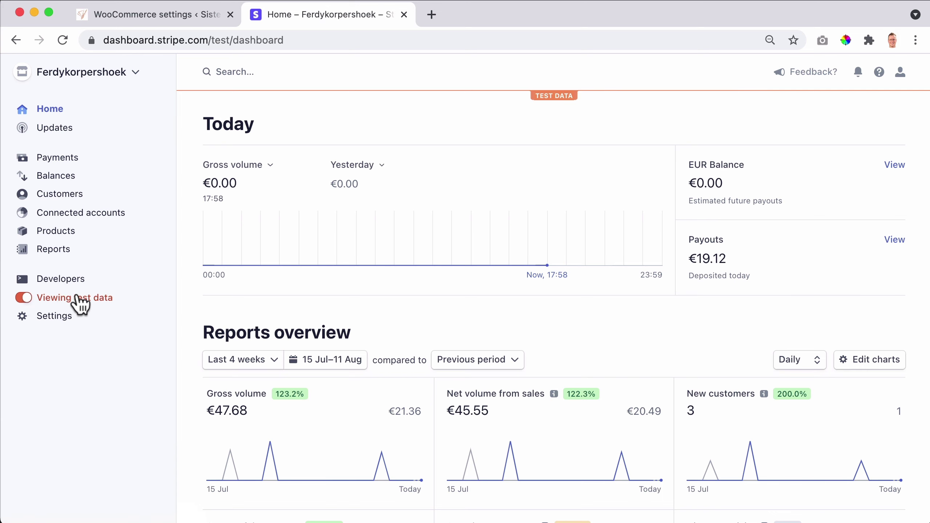
left_click(59, 282)
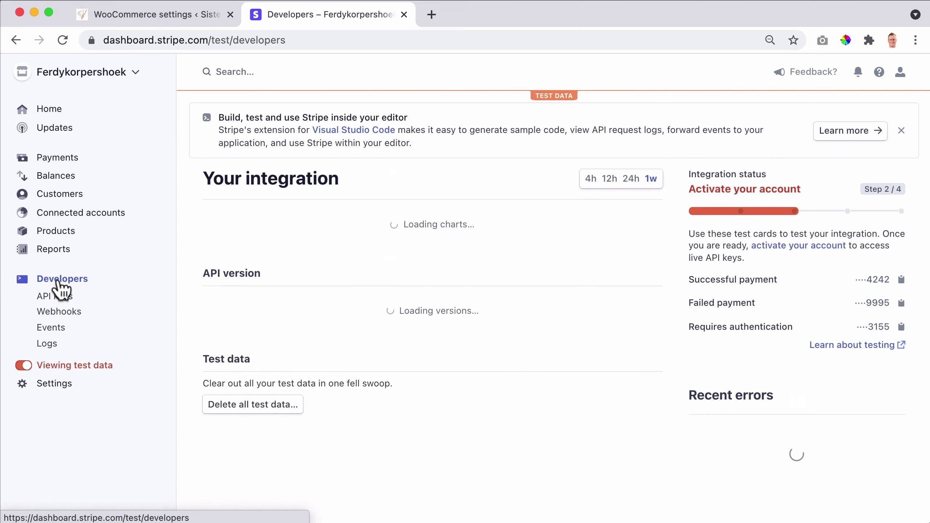
left_click(55, 297)
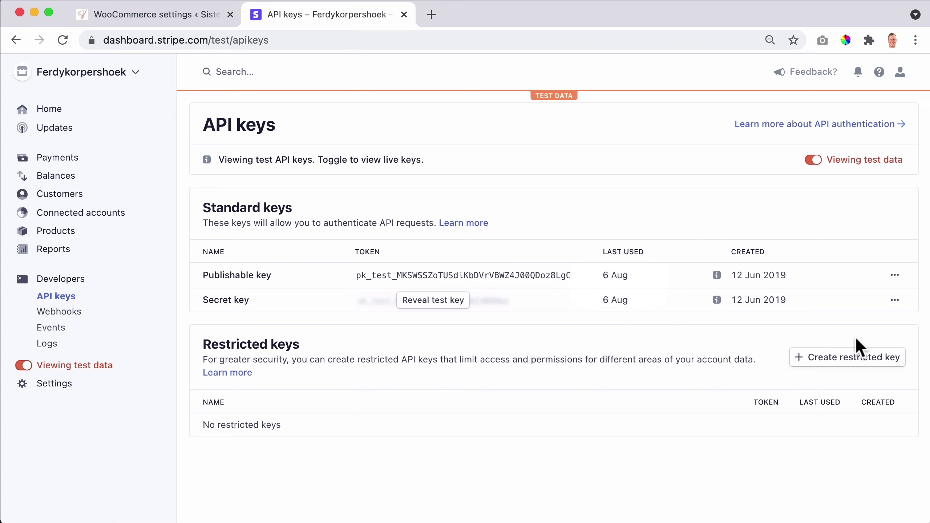
left_click(844, 358)
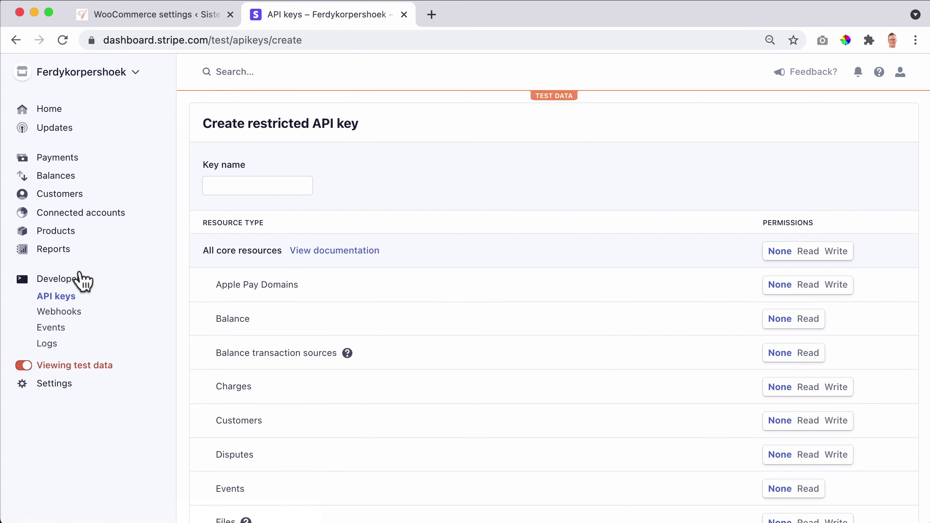
left_click(55, 297)
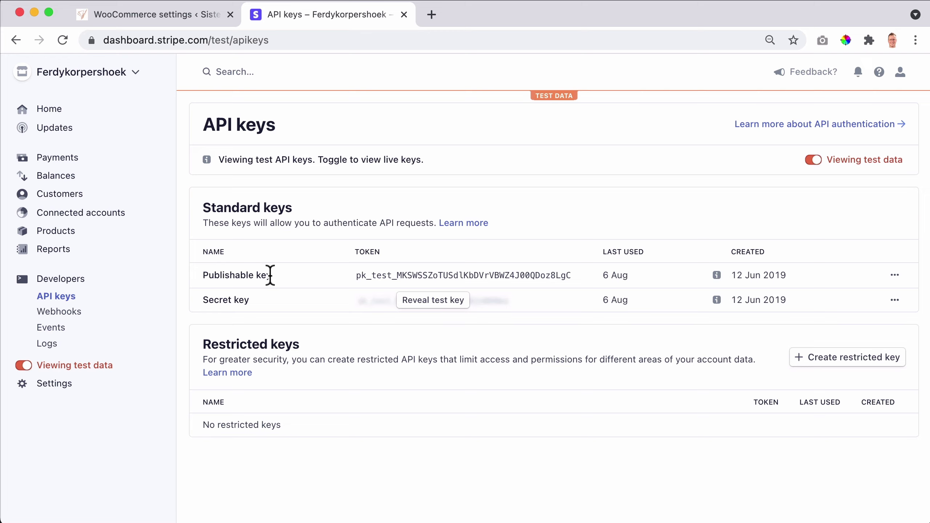
left_click(398, 275)
left_click(172, 14)
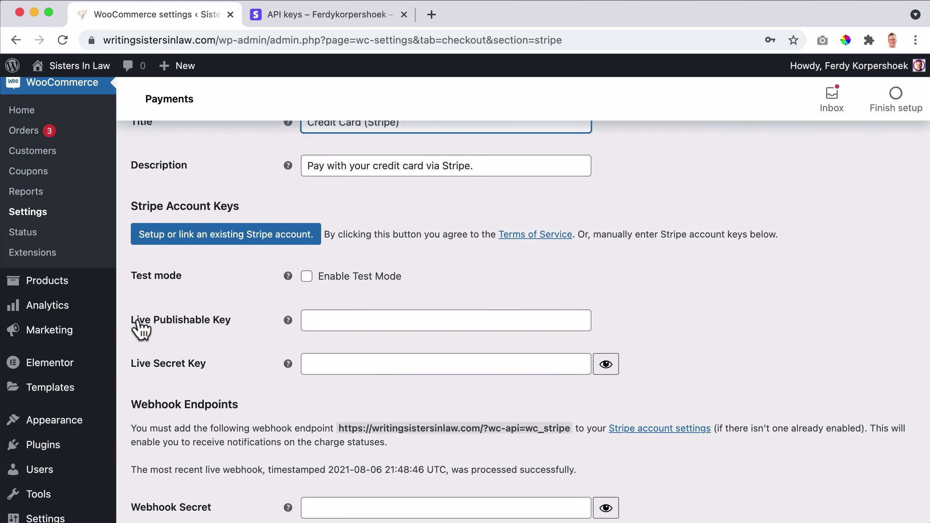
- Enable Stripe test mode and paste the test publishable key
left_click(307, 277)
left_click(332, 334)
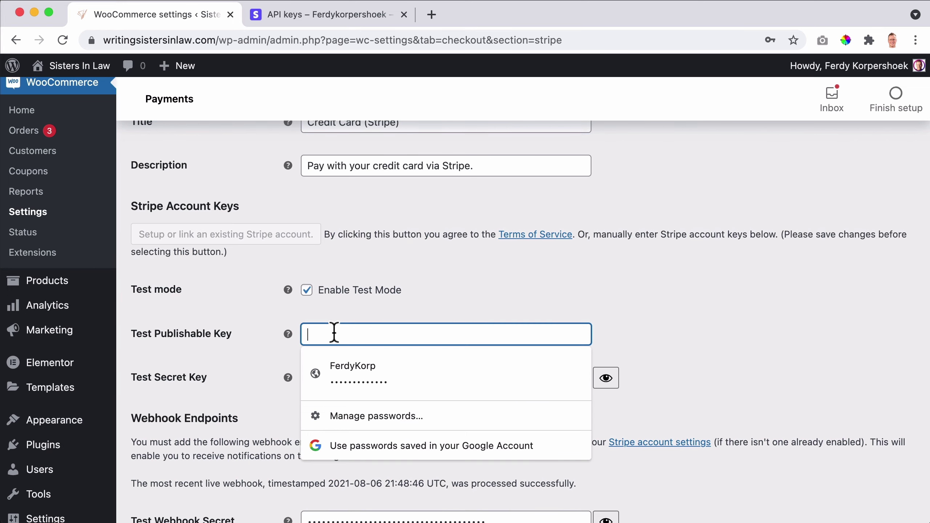
key("super+v")
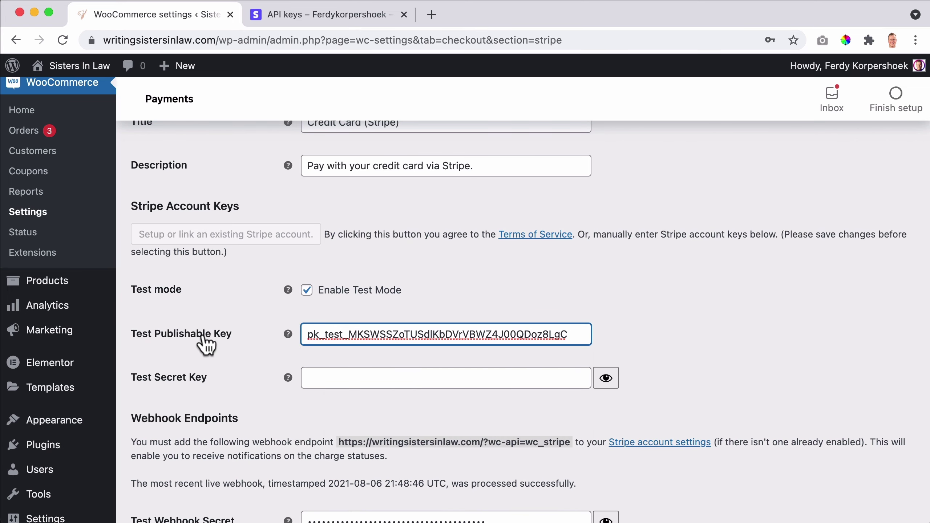
- Reveal and copy Stripe's test secret key after password confirmation, and paste it into Test Secret Key
left_click(306, 19)
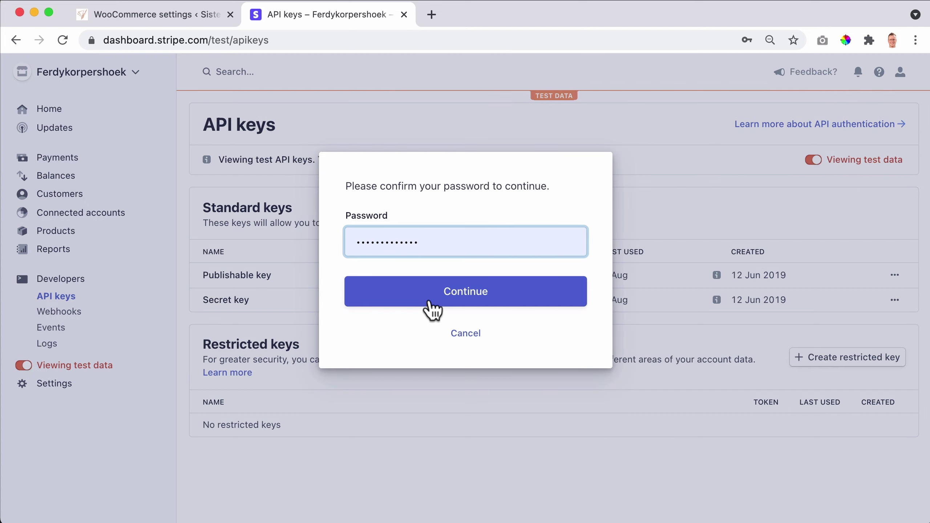
left_click(429, 300)
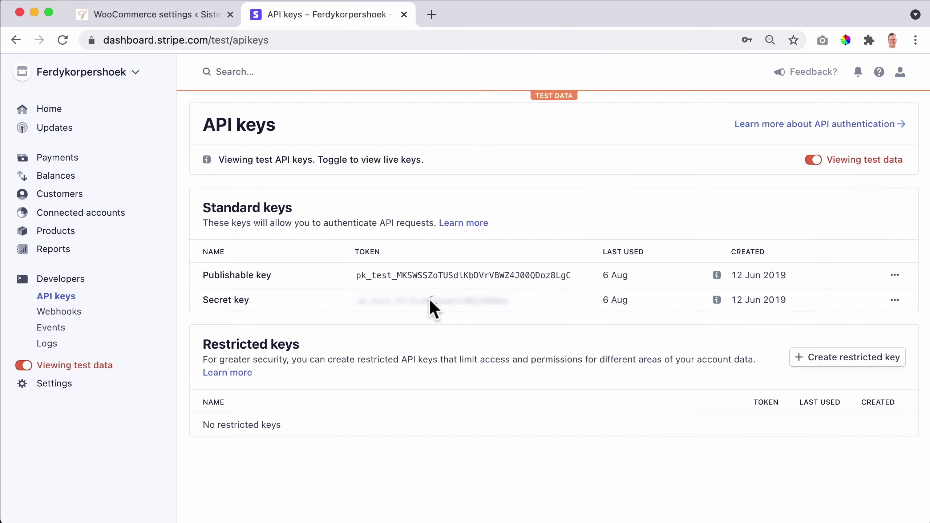
left_click(430, 302)
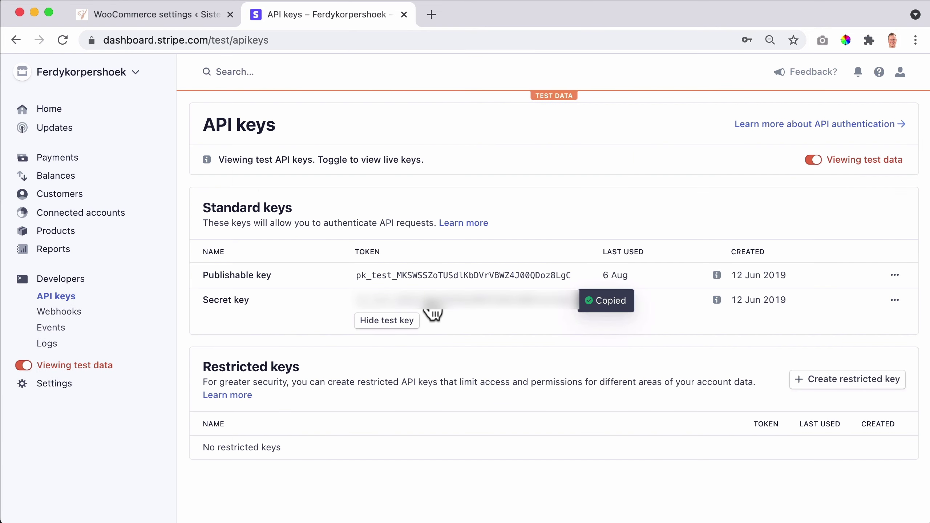
left_click(389, 321)
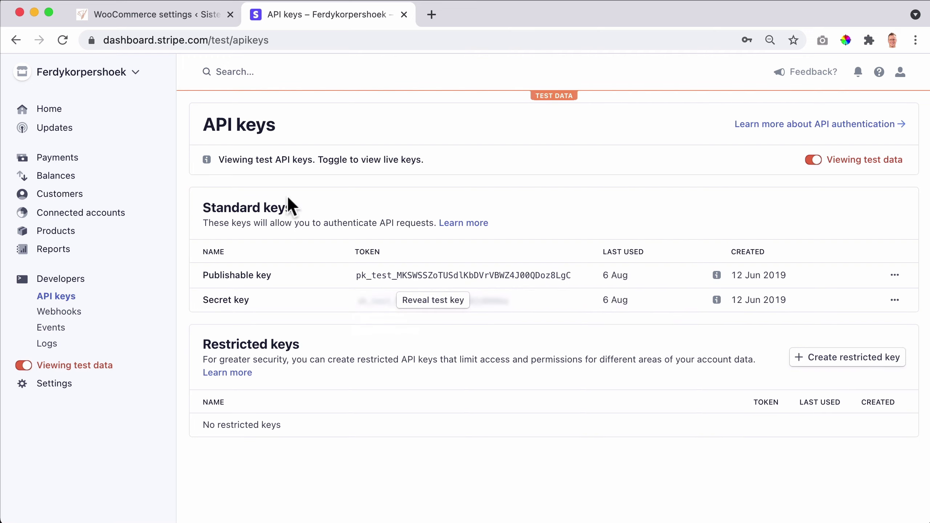
left_click(179, 12)
left_click(340, 375)
key("super+v")
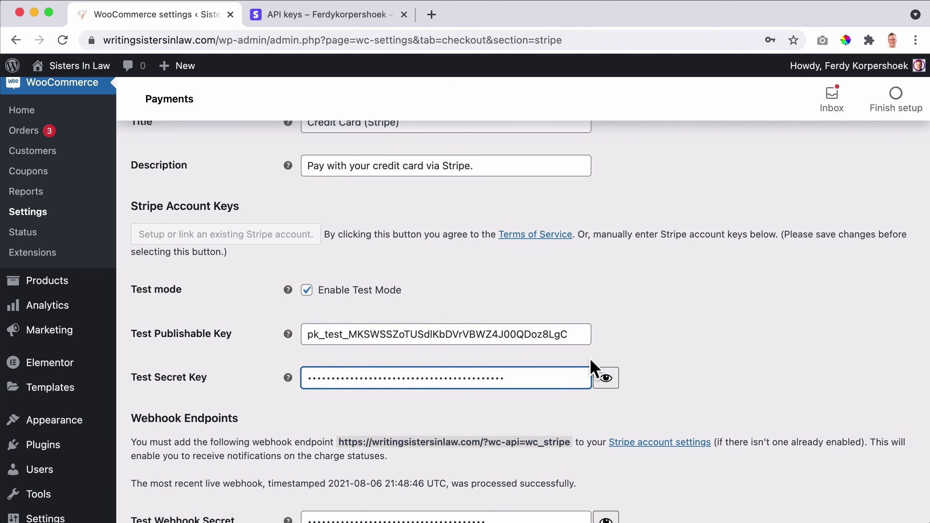
left_click(651, 342)
scroll(610, 334, "down", 4)
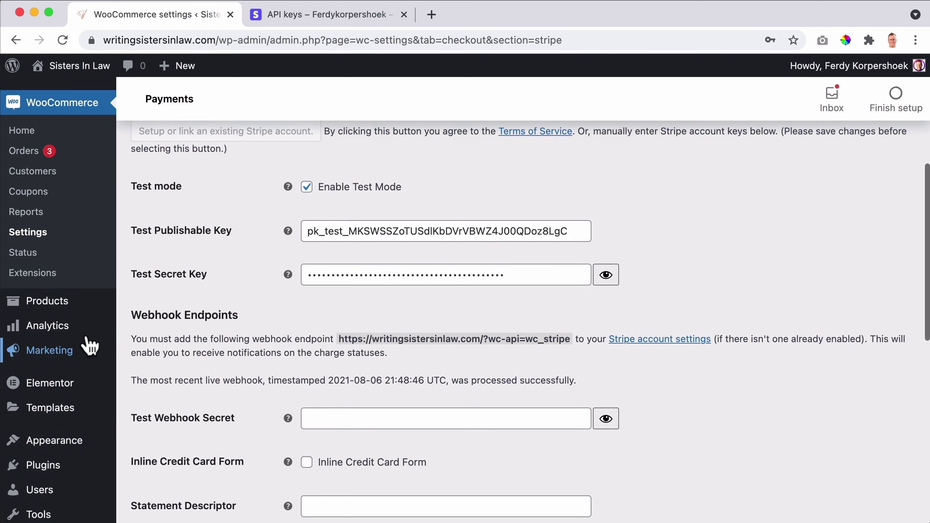
left_click(291, 23)
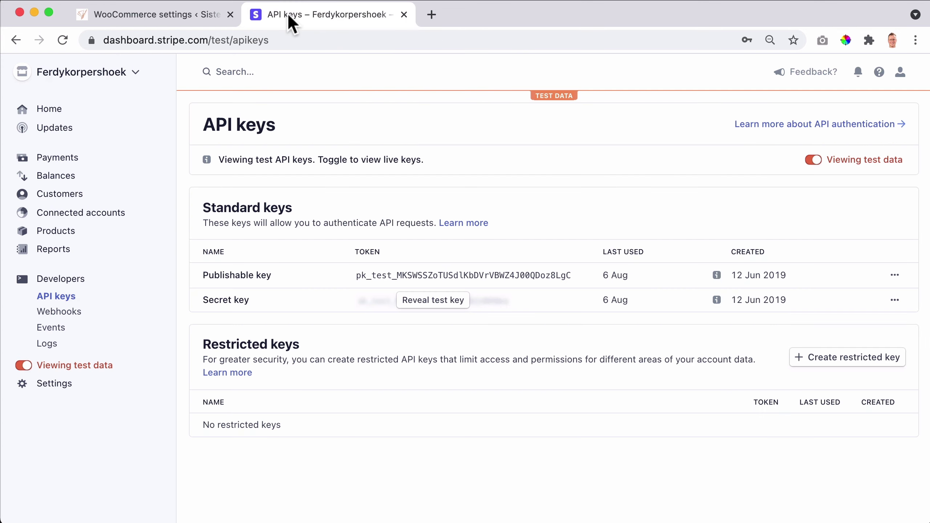
- Start a new webhook endpoint using the wc_stripe URL copied from WooCommerce settings
left_click(61, 312)
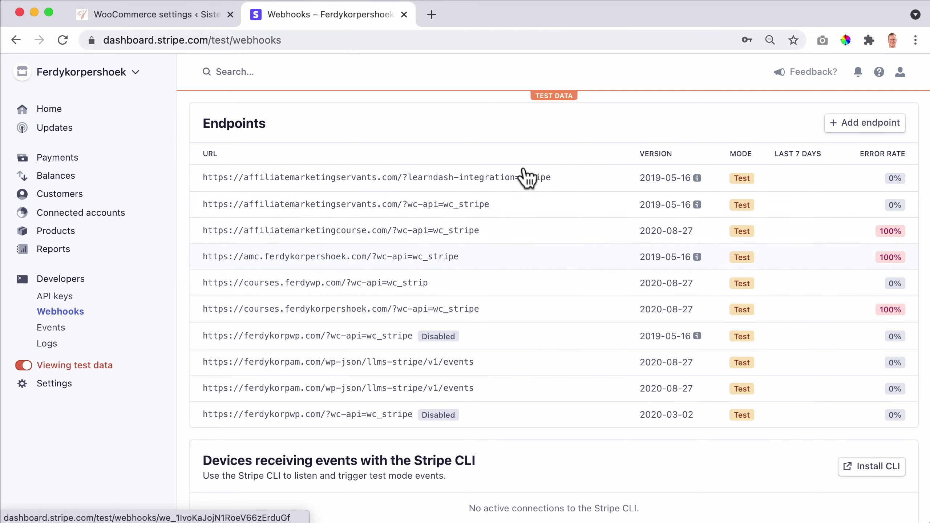
left_click(865, 122)
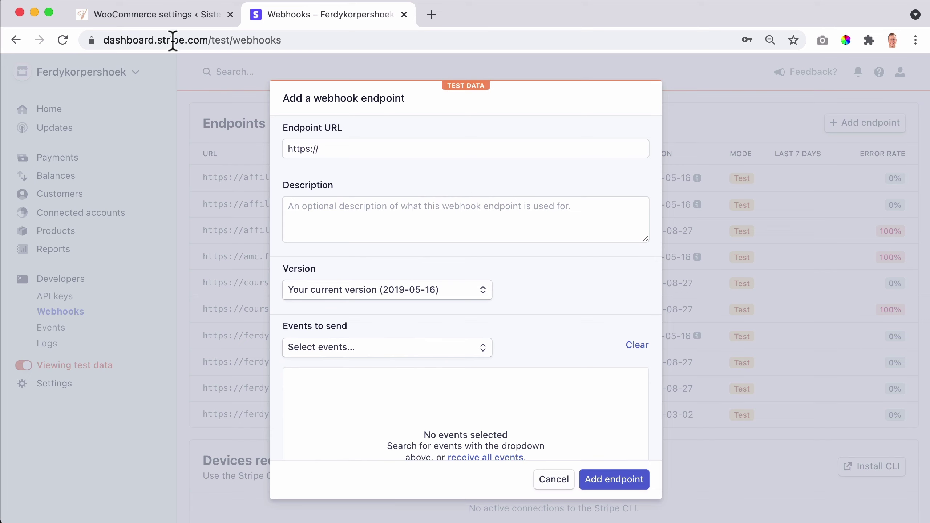
left_click(160, 14)
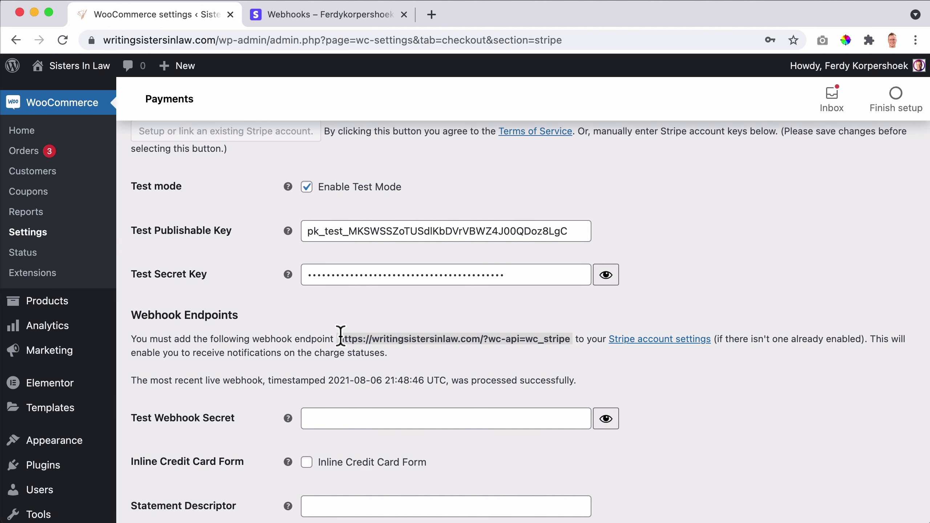
left_click_drag(339, 339, 571, 338)
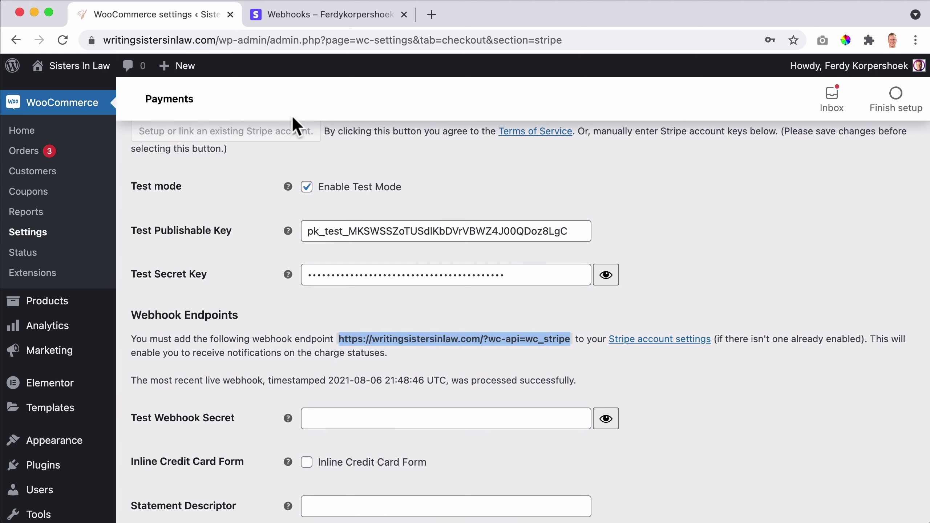
left_click(301, 18)
left_click(339, 151)
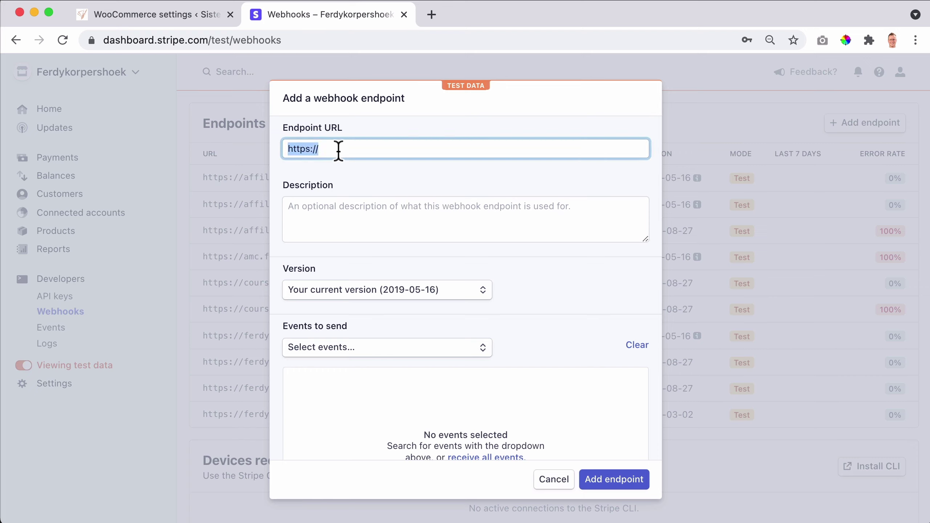
key("super+v")
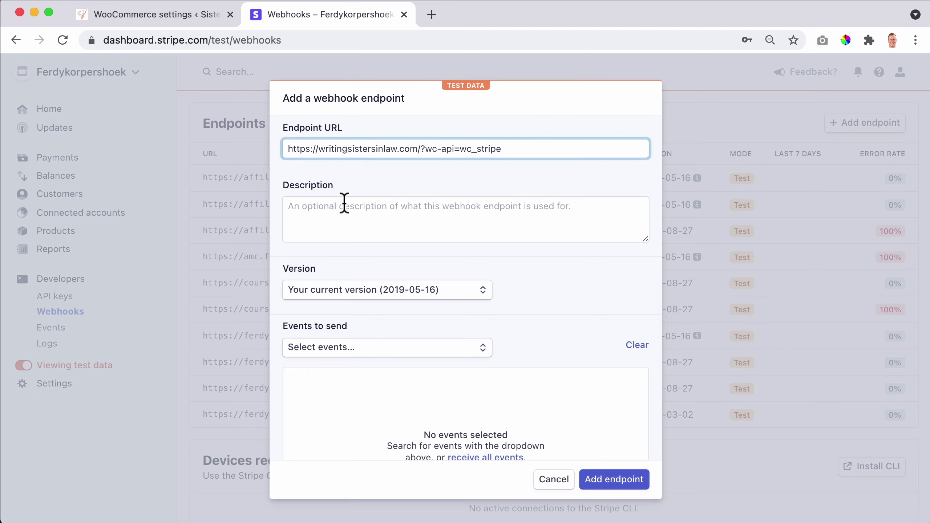
- Give the endpoint a description and set the API version to latest (2020-08-27)
left_click(339, 210)
type("P")
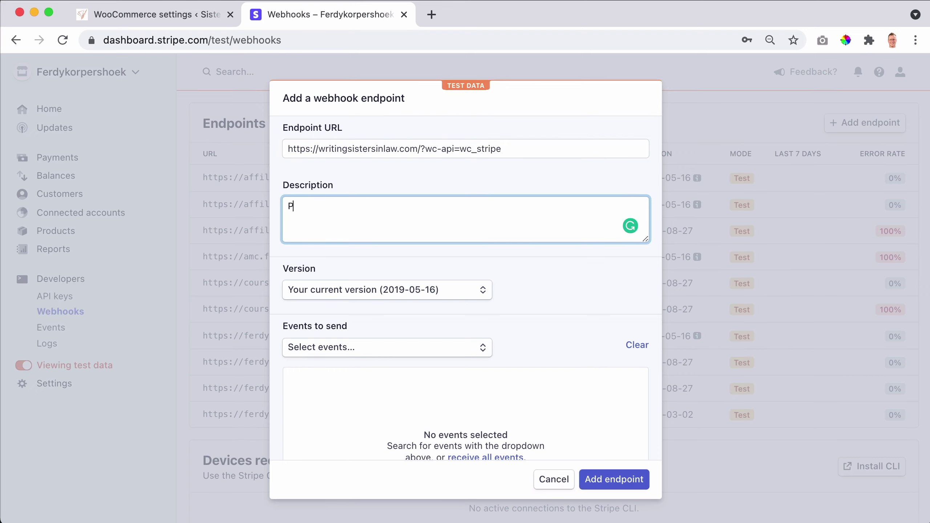
type("Ayme")
key("super+a")
type("Pa")
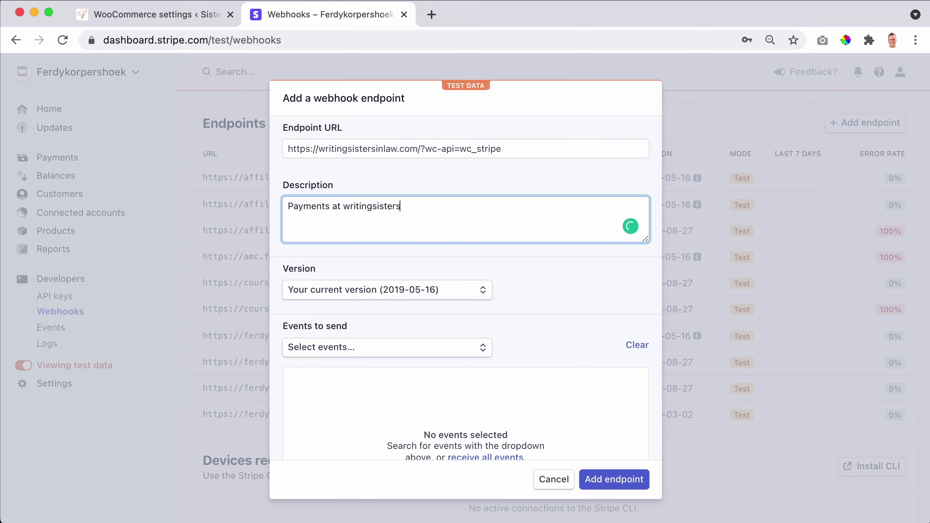
type("inlaw.com")
left_click(381, 291)
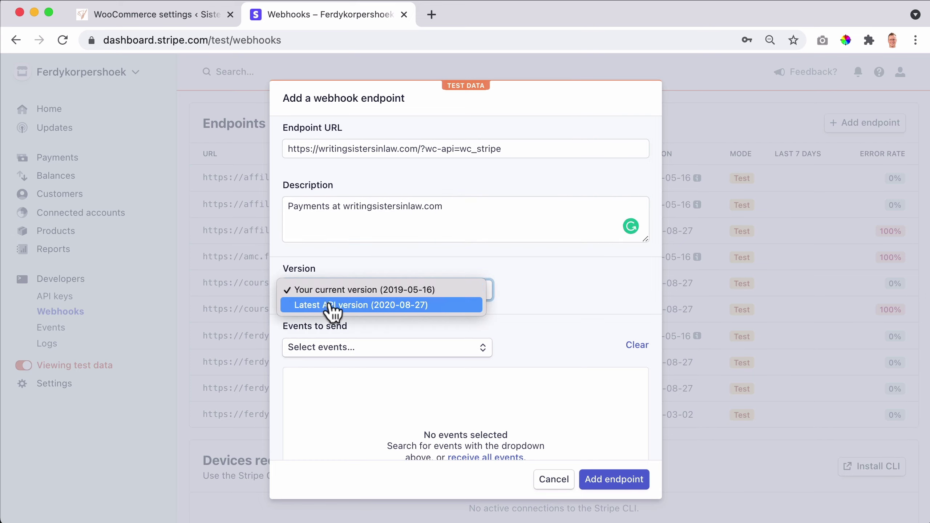
left_click(380, 305)
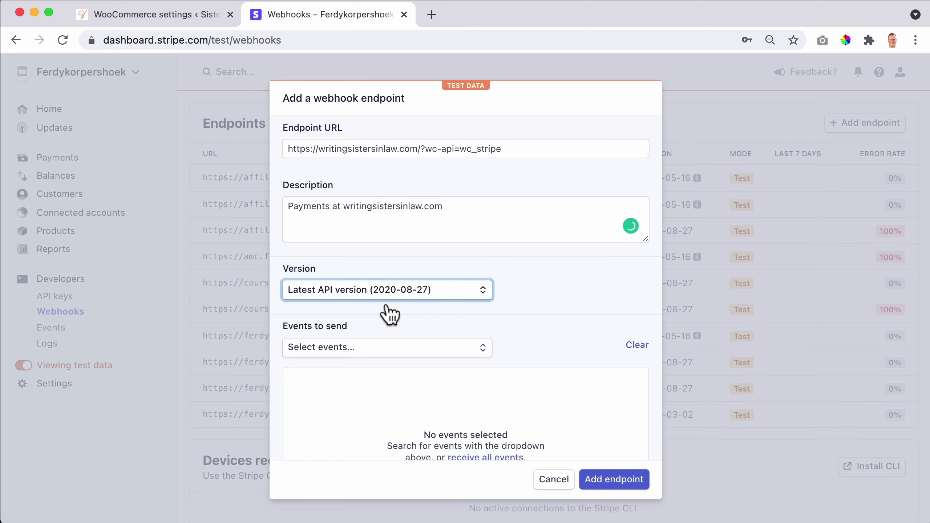
- Select all 13 Charge events and create the webhook endpoint
left_click(326, 349)
scroll(381, 401, "down", 3)
scroll(380, 401, "down", 5)
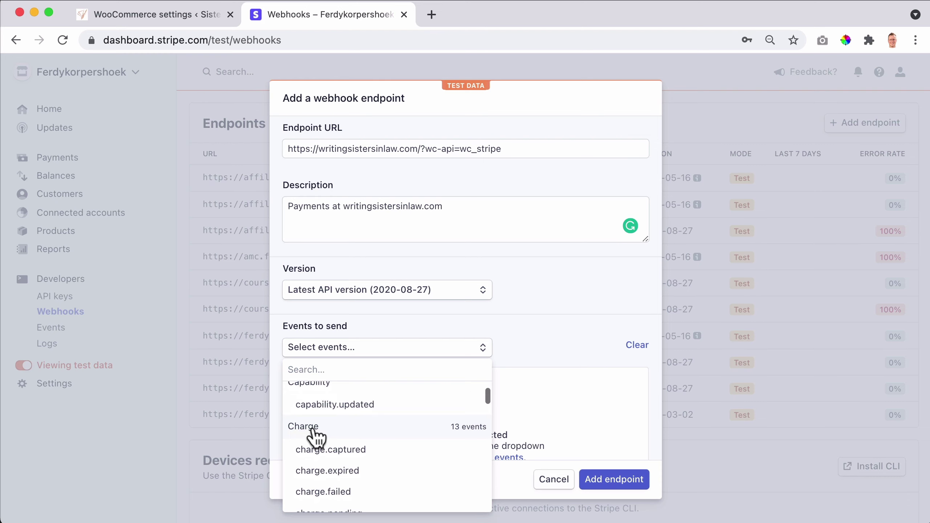
left_click(313, 431)
left_click(630, 480)
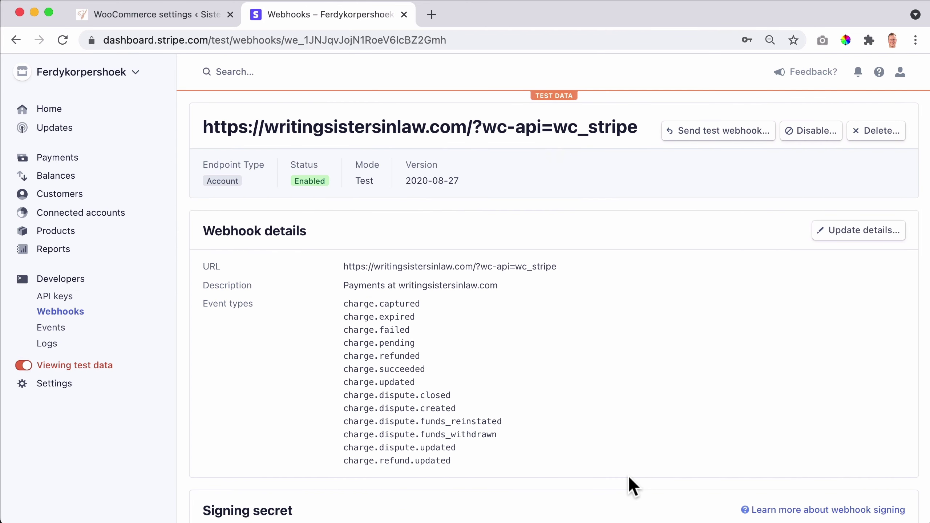
- Reveal and select the endpoint's signing secret for copying
scroll(421, 322, "down", 5)
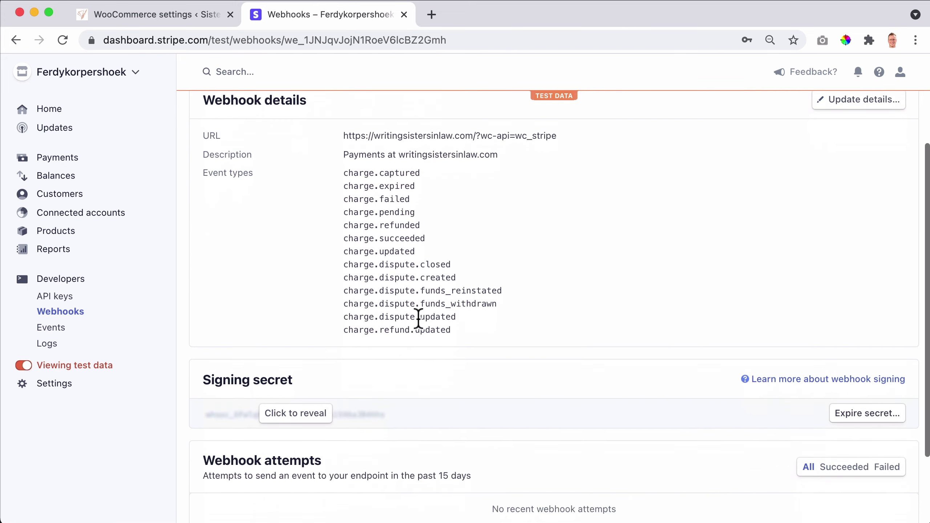
left_click(298, 350)
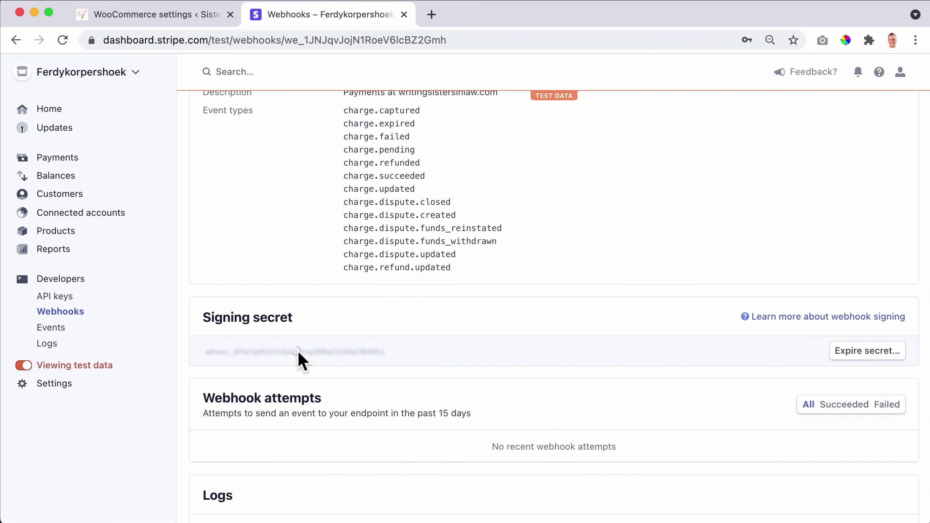
double_click(298, 351)
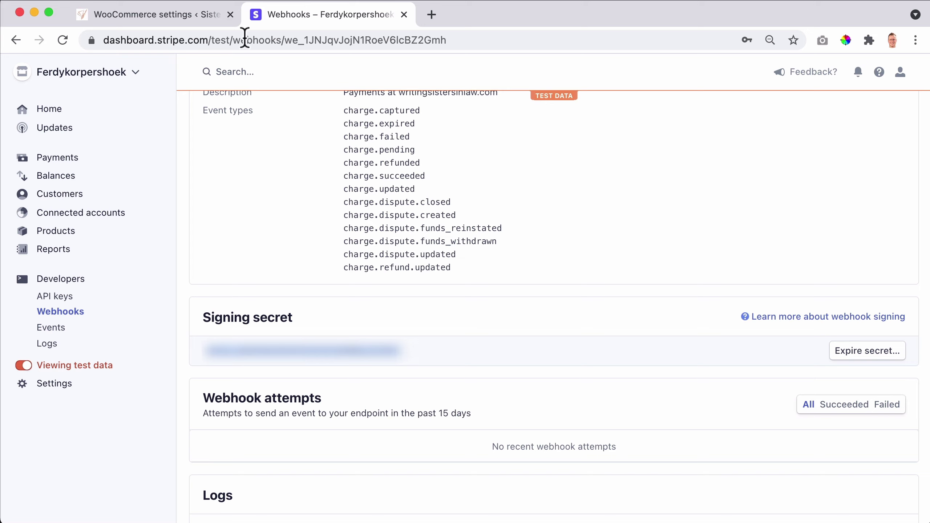
left_click(204, 21)
- Paste the copied signing secret into the Test Webhook Secret field
left_click(362, 418)
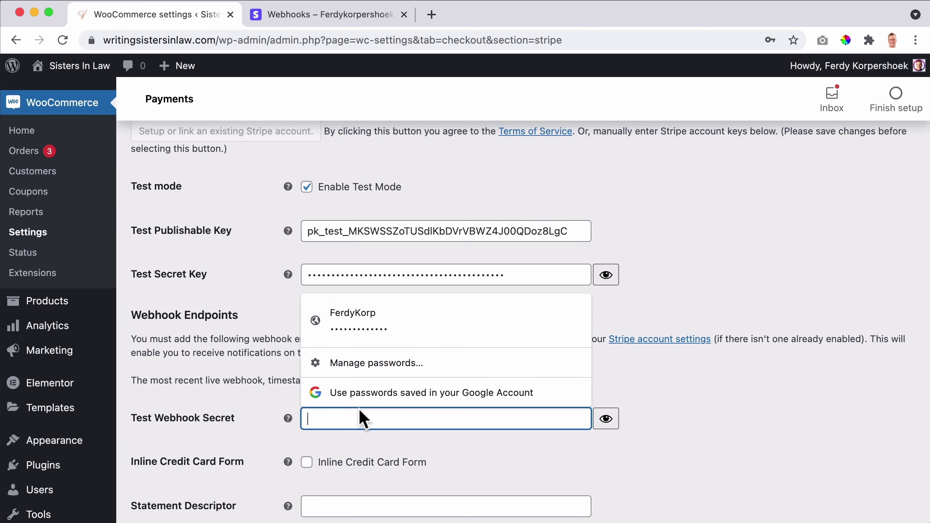
key("super+v")
left_click(709, 404)
scroll(681, 391, "down", 4)
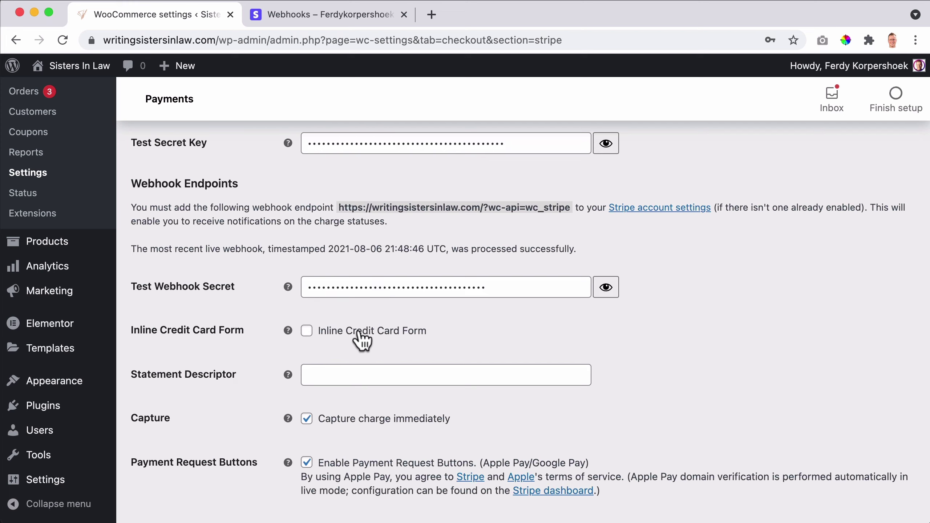
- Enter 'WritingSistersInLaw' as the statement descriptor and save the Stripe settings
left_click(401, 374)
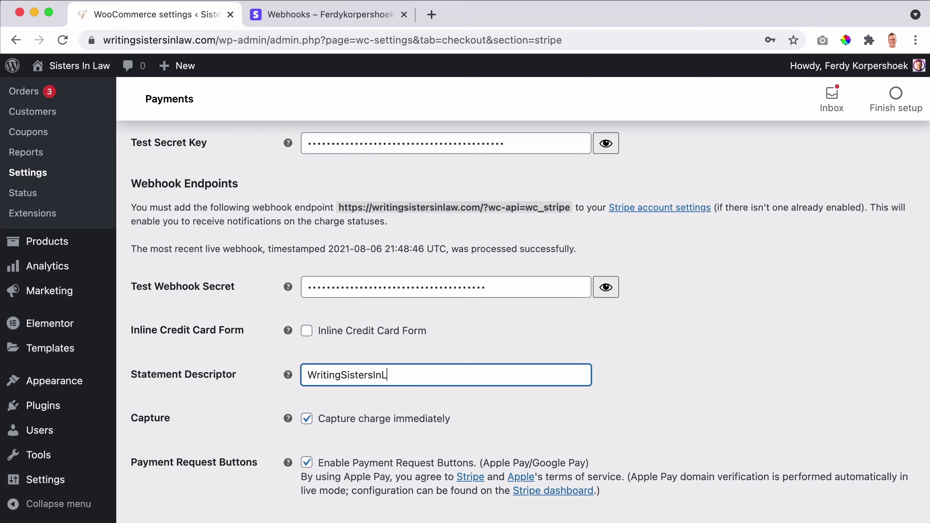
key("Tab")
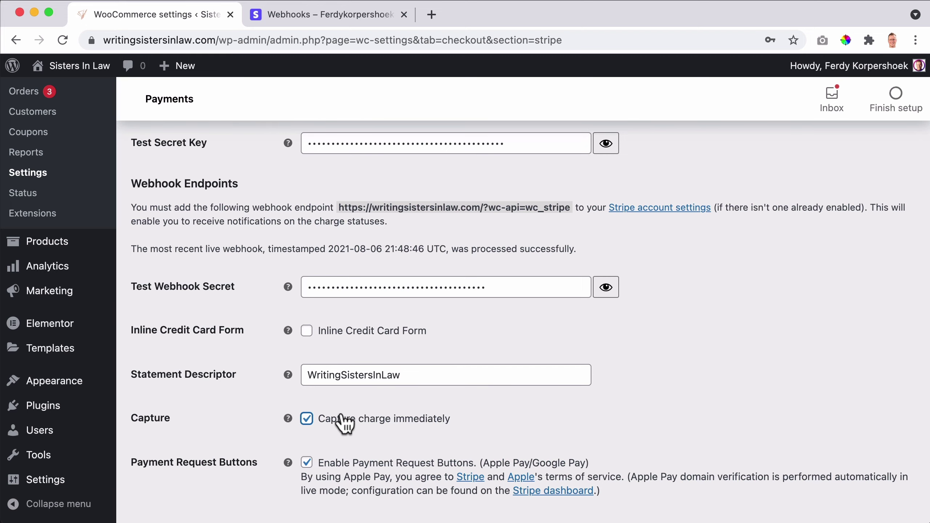
scroll(460, 404, "down", 1)
scroll(460, 405, "down", 9)
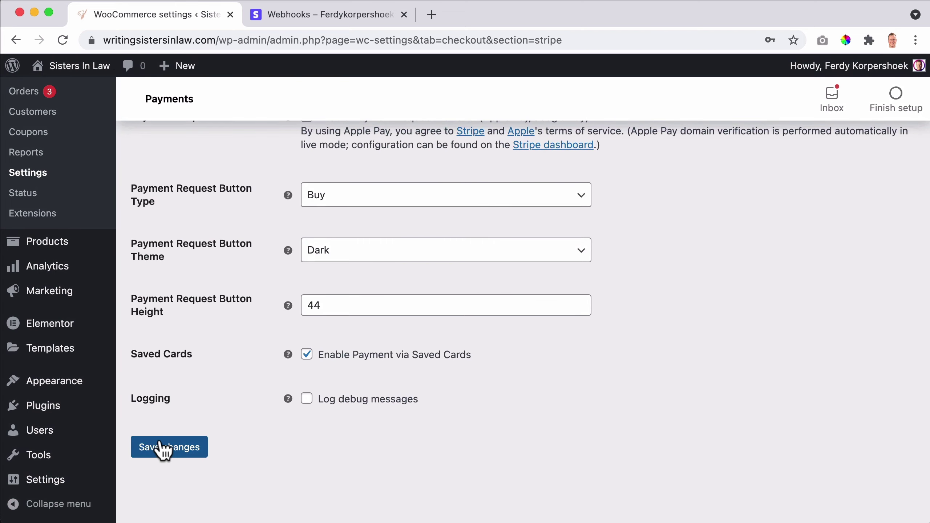
left_click(168, 453)
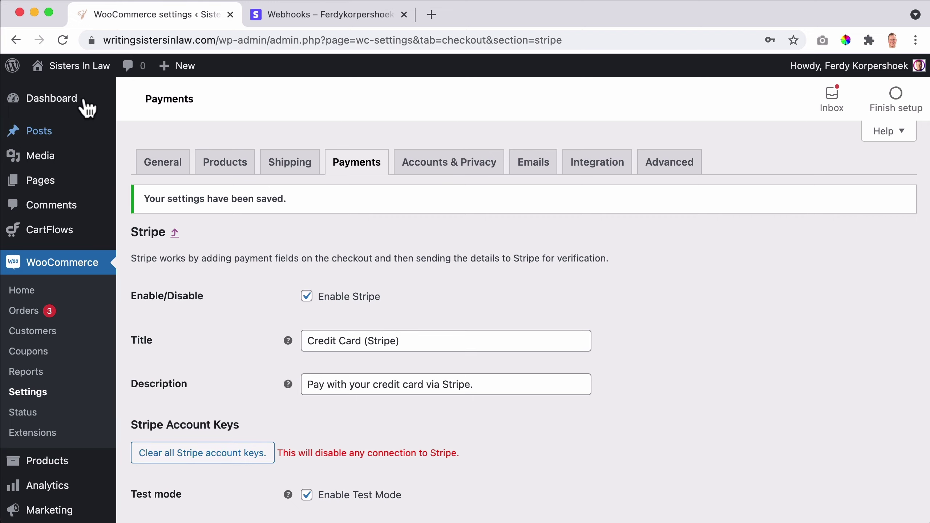
- On the book checkout page, enter the billing e-mail and apply a quantity of 100 books
left_click(49, 71)
left_click(781, 112)
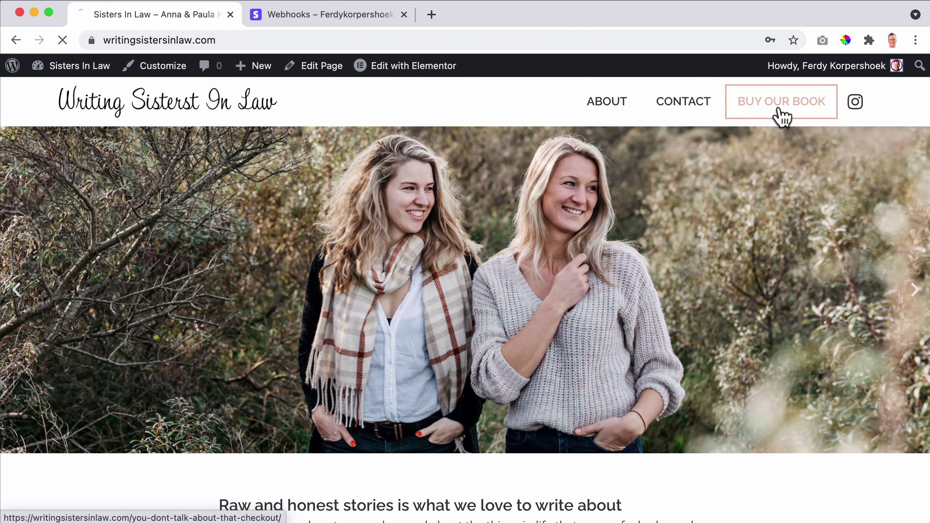
scroll(506, 236, "down", 12)
scroll(507, 242, "down", 4)
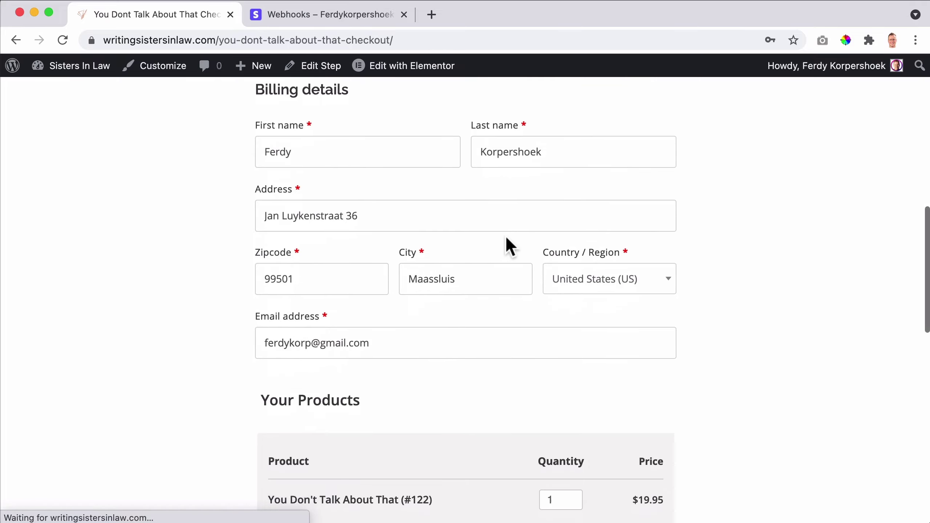
left_click_drag(436, 290, 234, 304)
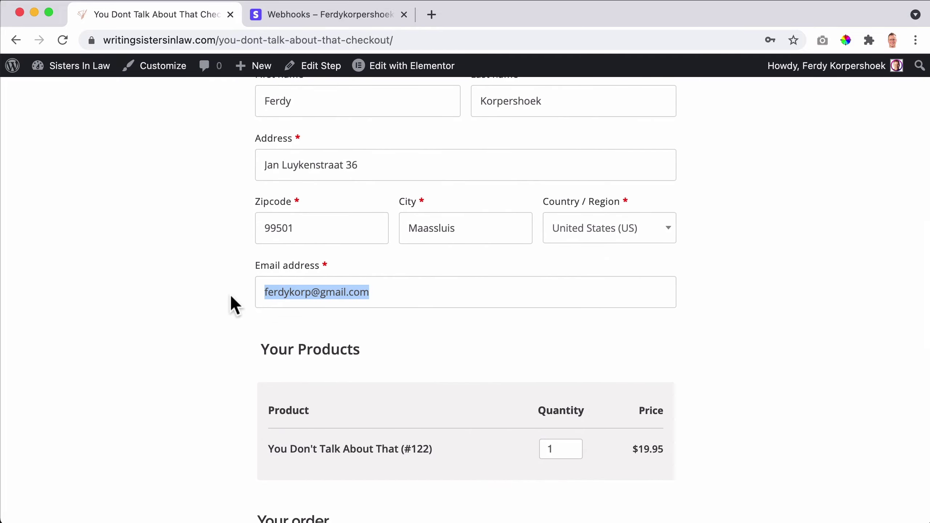
type("info@fe")
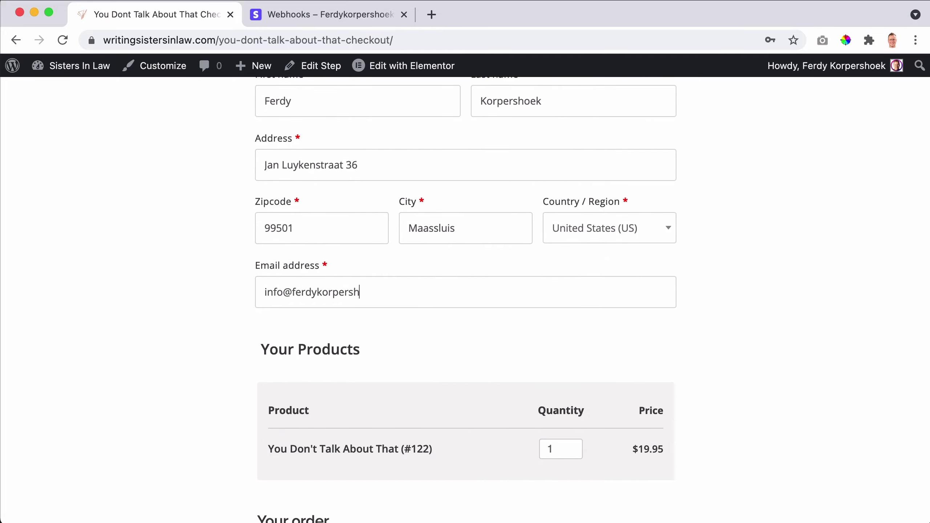
scroll(326, 294, "down", 10)
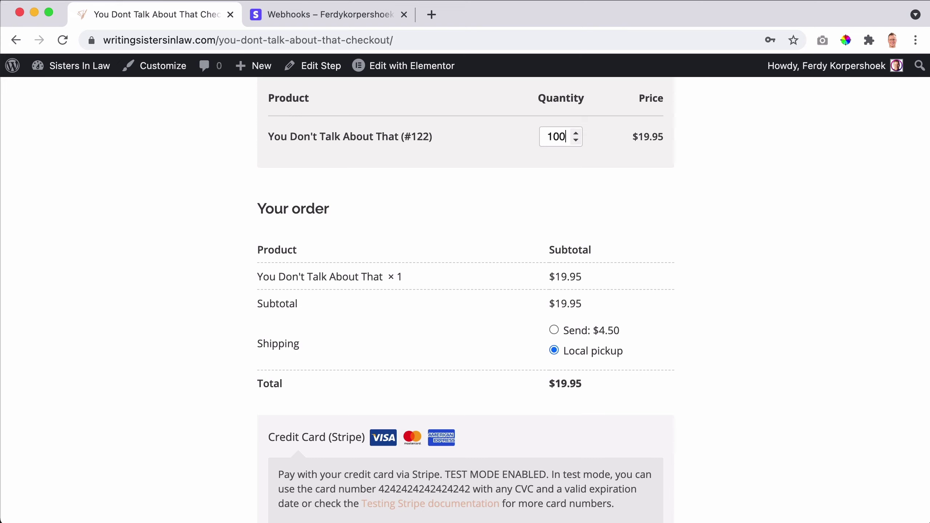
key("Return")
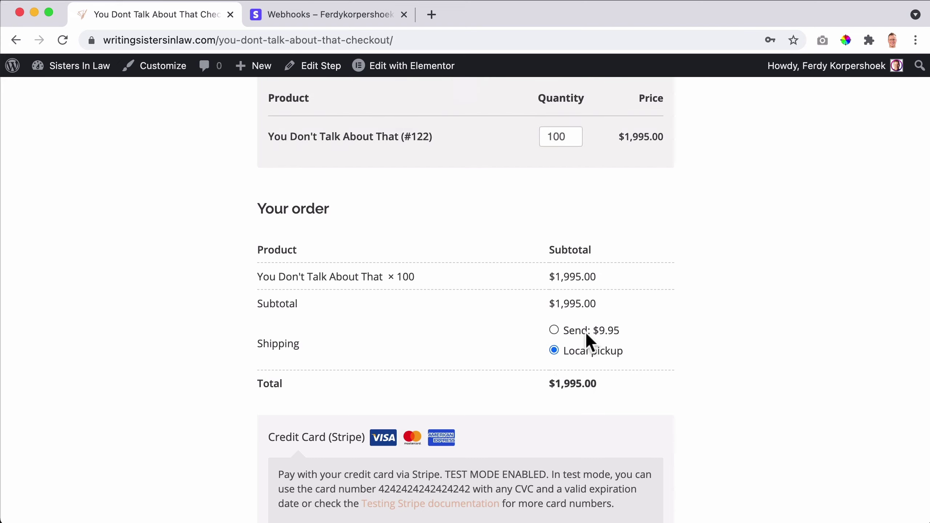
- Choose the $9.95 shipping option, bringing the order total to $2,004.95
left_click(554, 331)
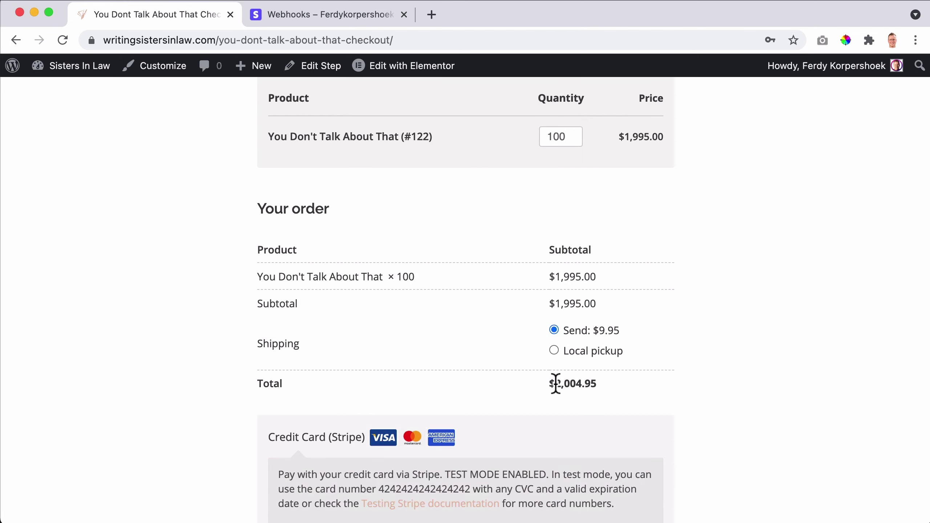
left_click_drag(556, 383, 607, 383)
left_click(607, 383)
scroll(474, 370, "down", 5)
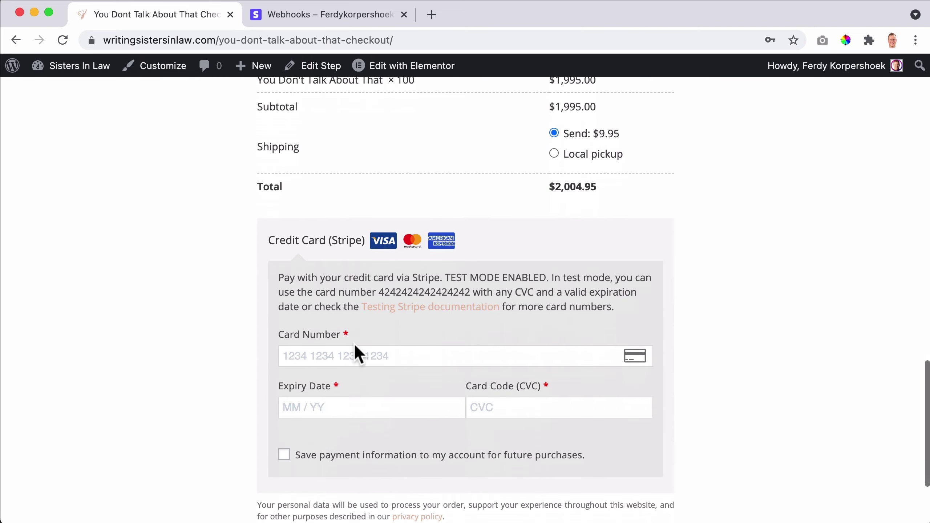
left_click_drag(379, 290, 470, 291)
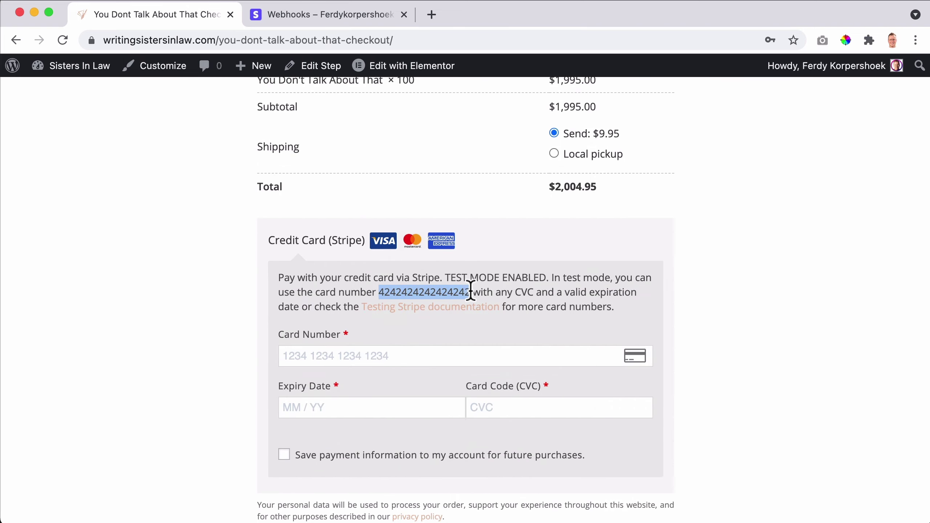
left_click(357, 354)
key("super+v")
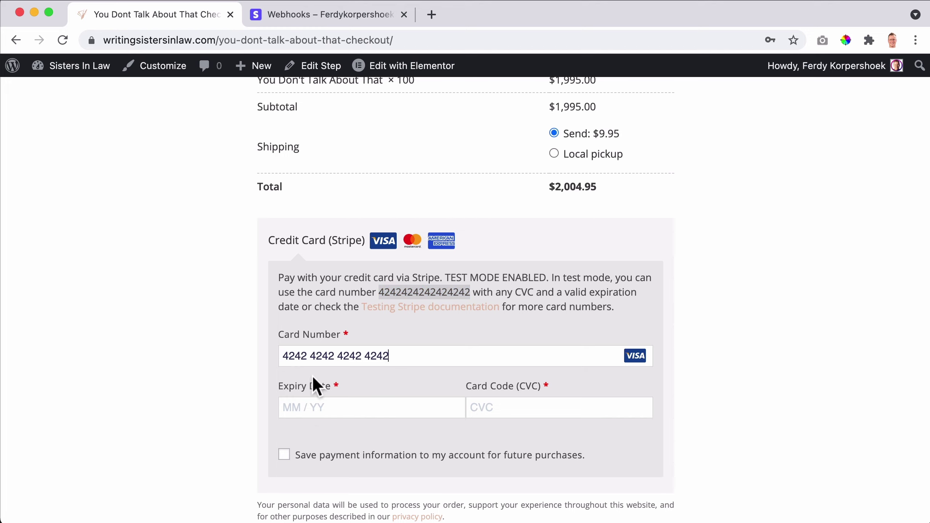
left_click(293, 403)
type("0424")
left_click(504, 400)
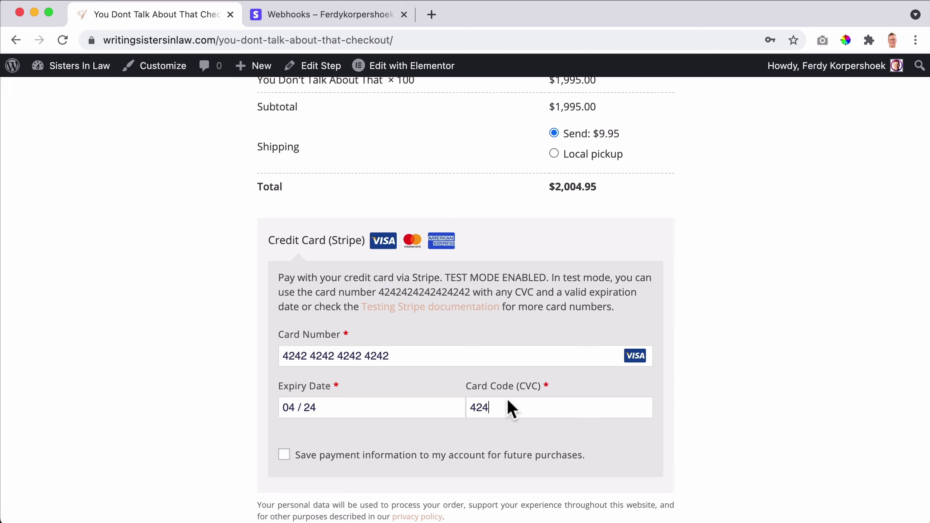
type("424")
- Accept the terms and conditions and place the test order
scroll(564, 428, "down", 2)
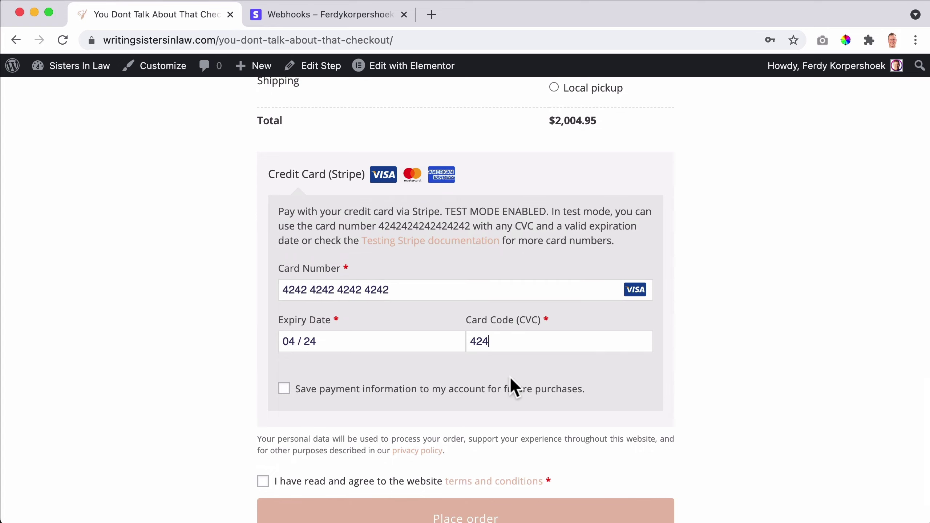
scroll(511, 383, "down", 2)
left_click(264, 415)
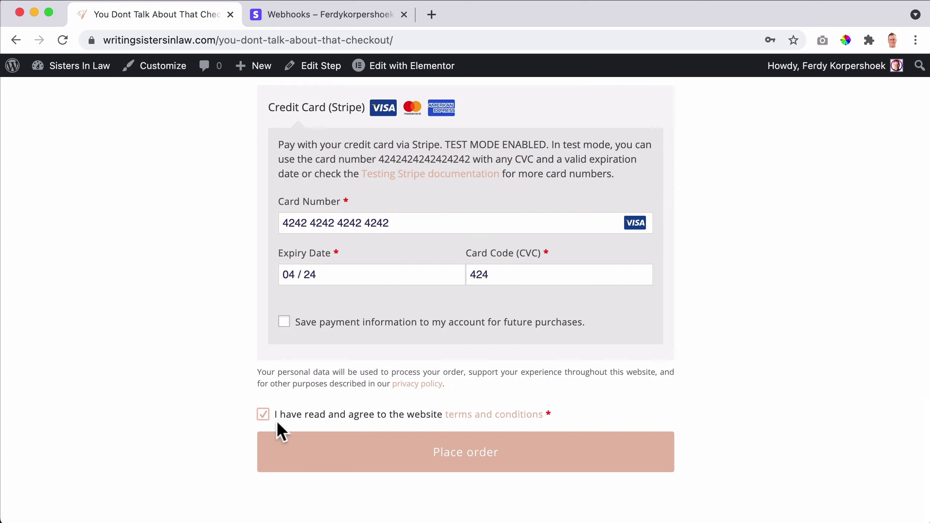
left_click(468, 460)
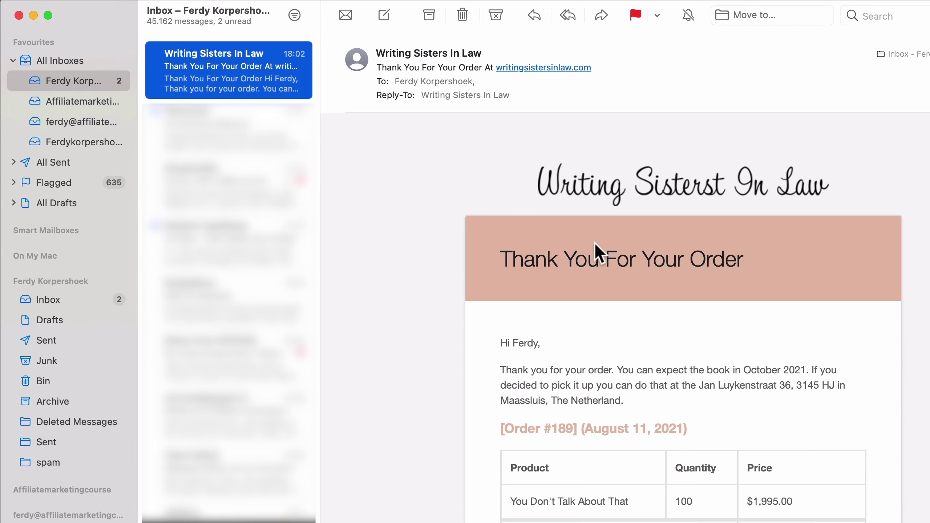
- Review order #189's email: 100 copies, paid by Credit Card (Stripe), totalling $2,004.95
scroll(601, 248, "down", 10)
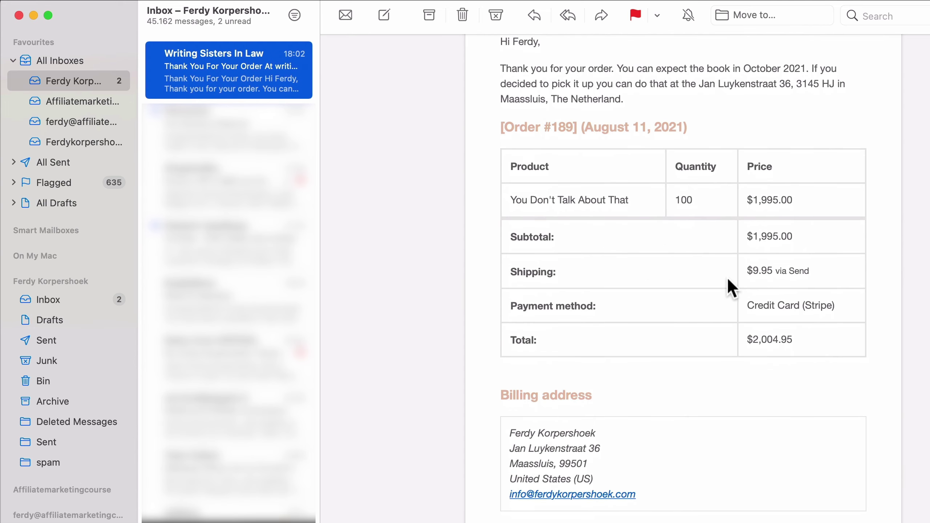
left_click(750, 339)
scroll(680, 336, "down", 3)
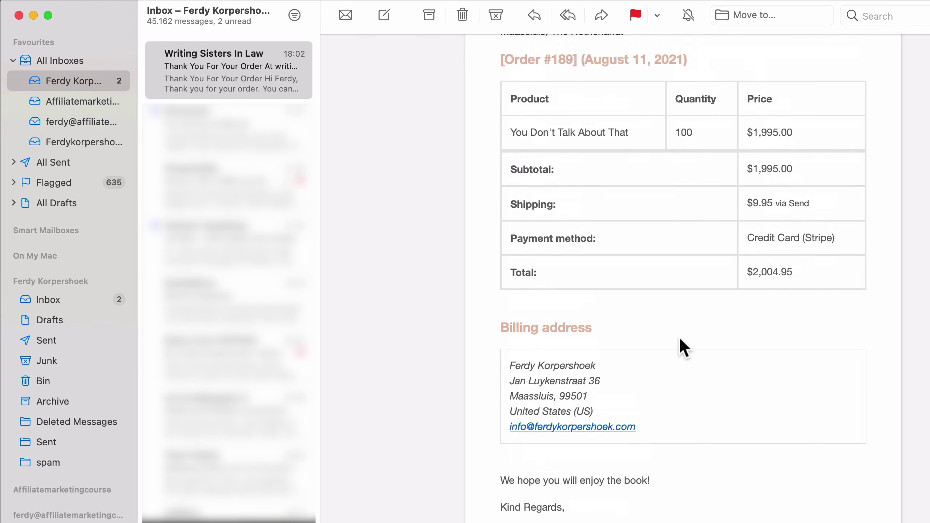
scroll(679, 336, "up", 12)
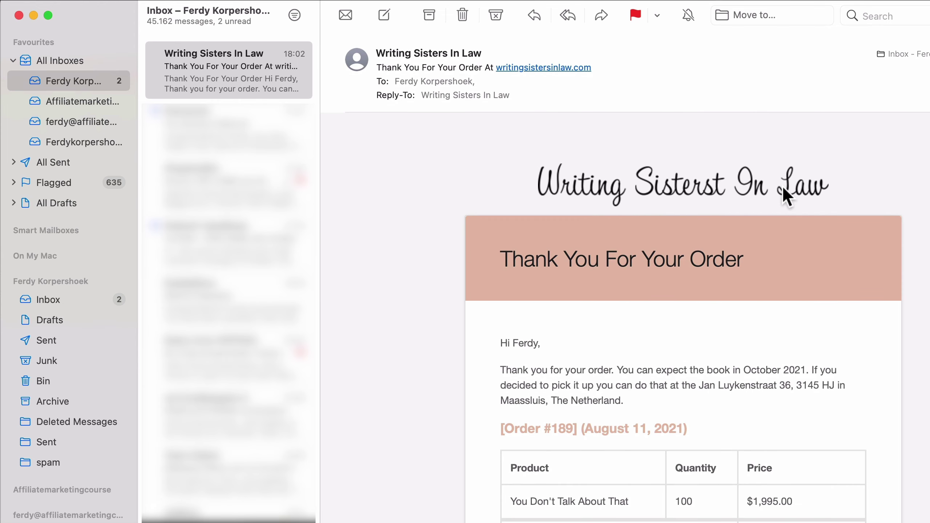
- Close Mail and switch the Stripe dashboard from test data to live data
left_click(21, 14)
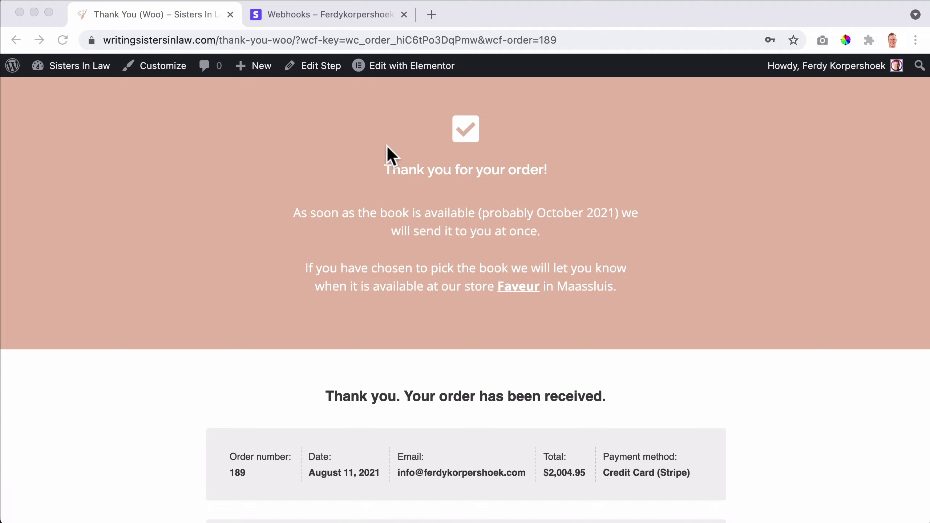
left_click(303, 14)
left_click(54, 112)
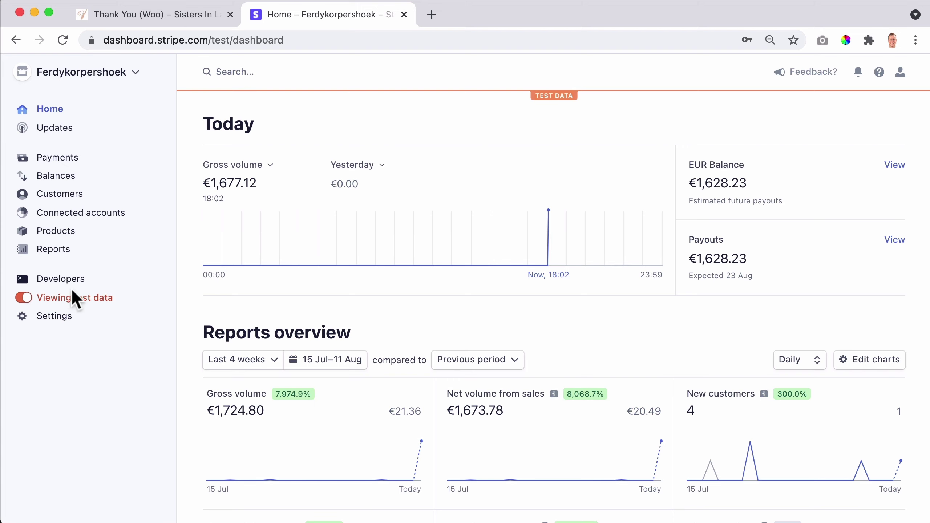
left_click(22, 298)
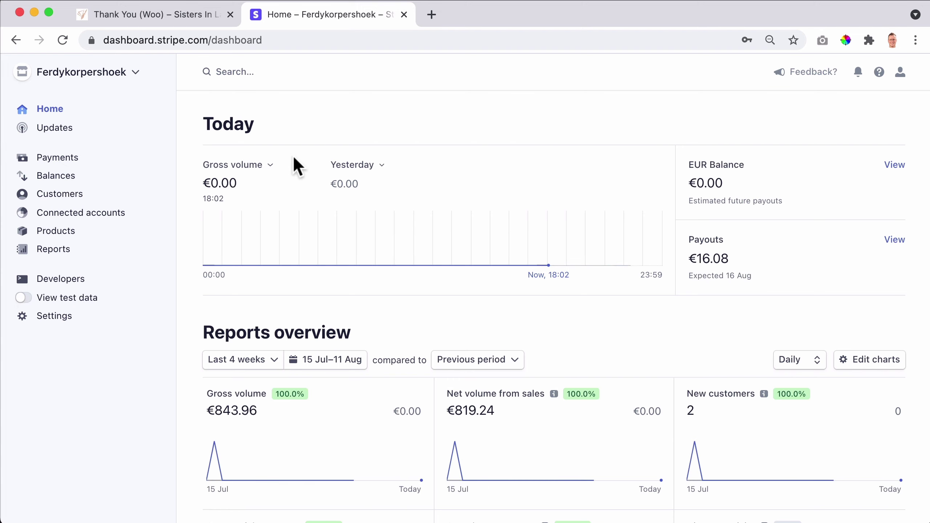
- Create a live secret key named WritingSistersInLaw under Developers > API keys and copy it
left_click(60, 282)
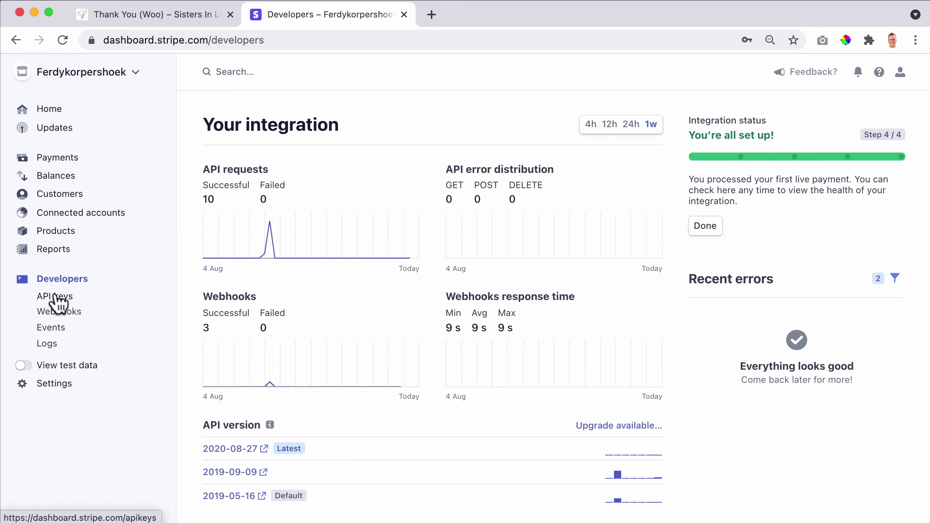
left_click(57, 298)
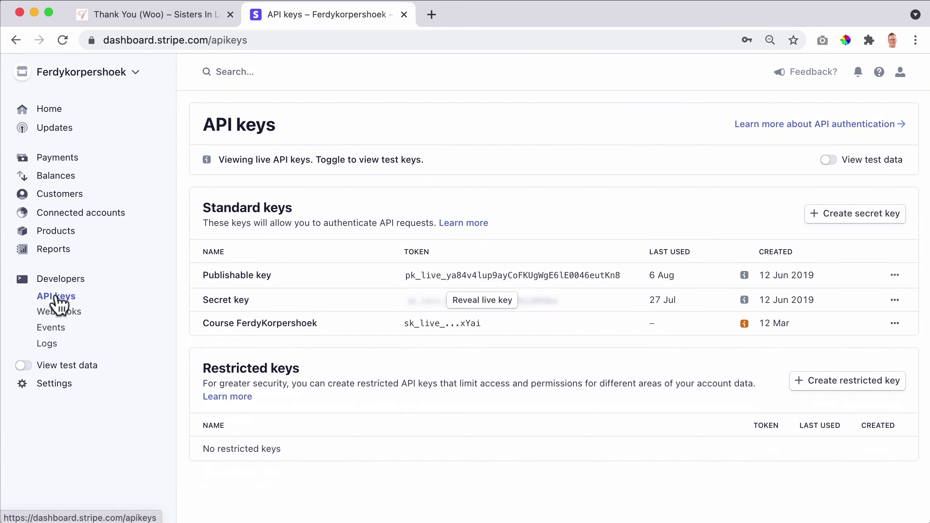
left_click(852, 213)
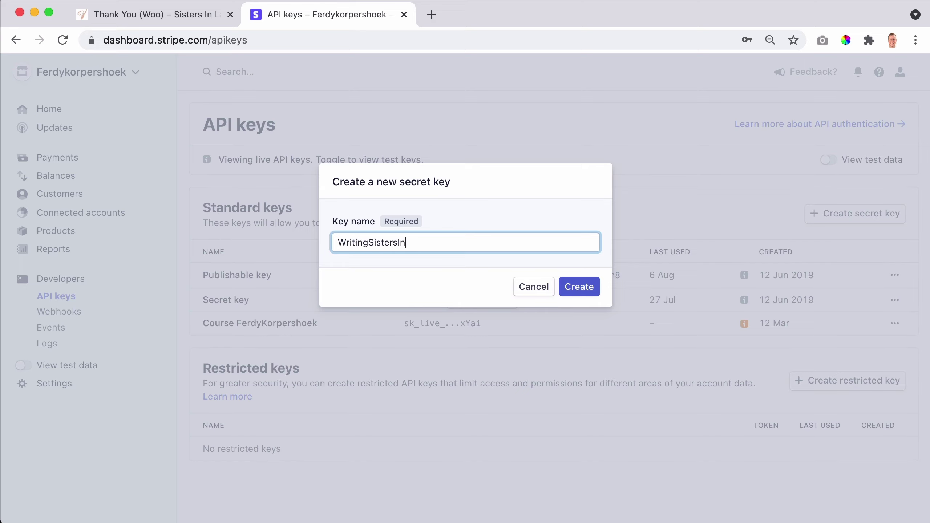
left_click(586, 289)
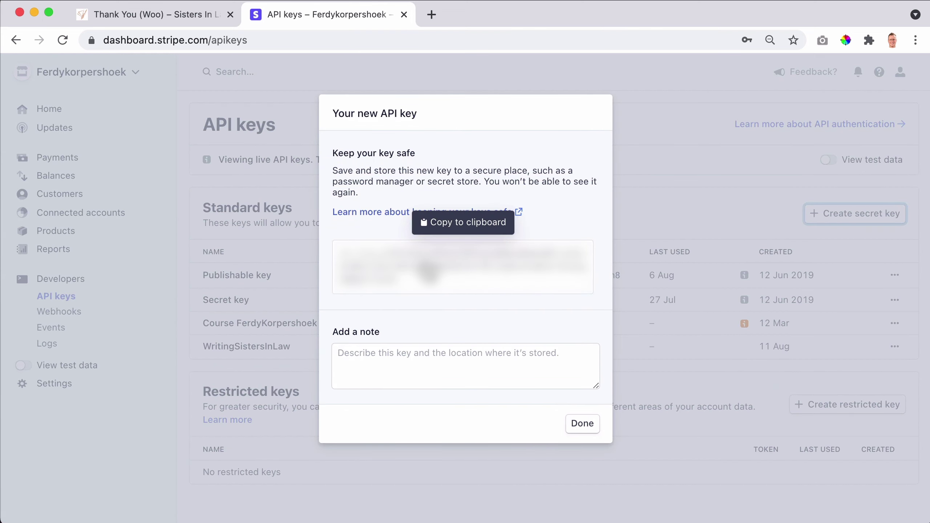
left_click(431, 270)
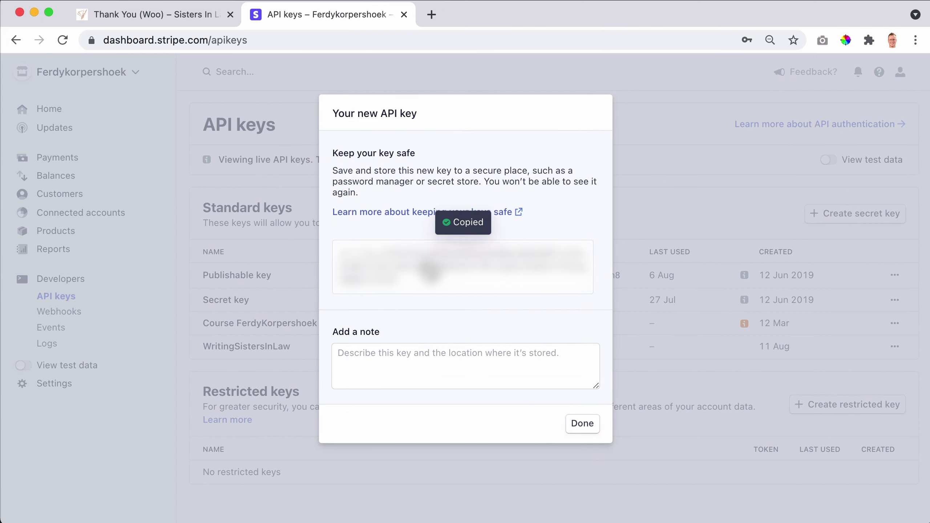
left_click(583, 425)
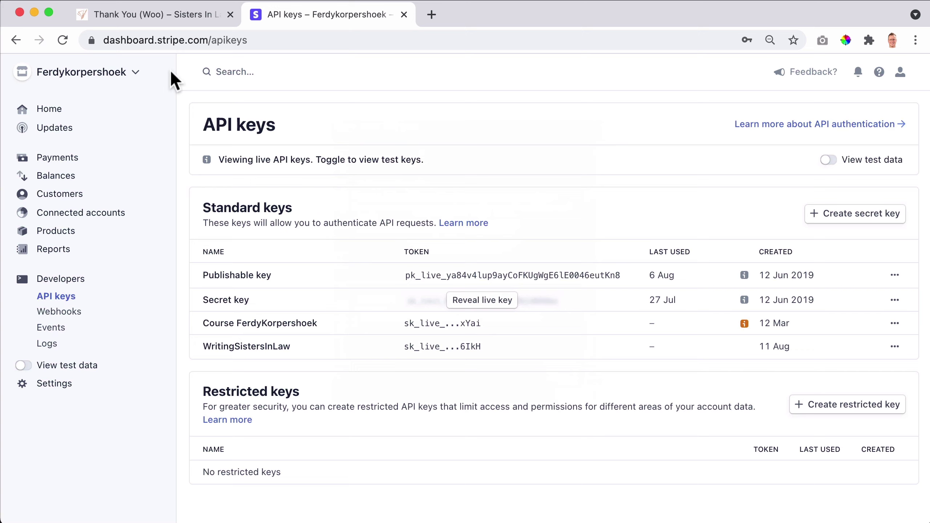
left_click(150, 23)
- Open WooCommerce's Stripe payment settings and uncheck Enable Test Mode
left_click(76, 66)
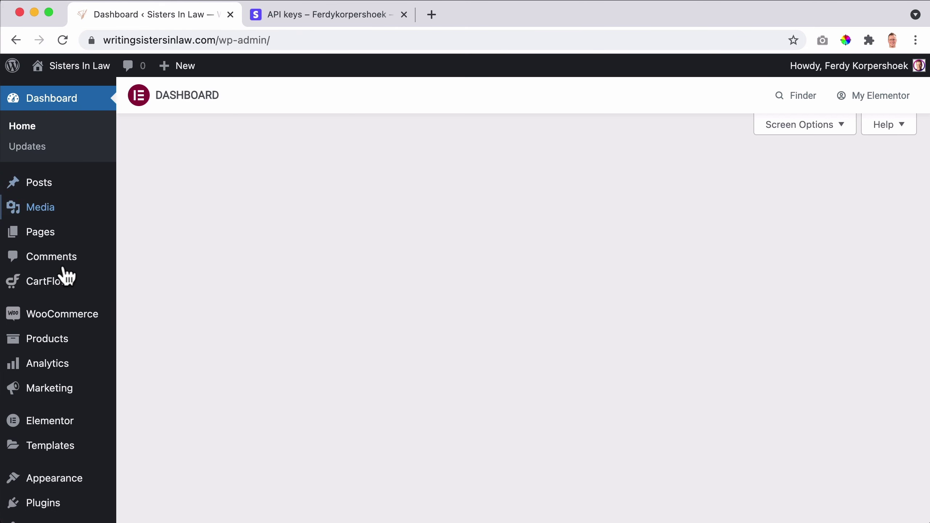
mouse_move(73, 317)
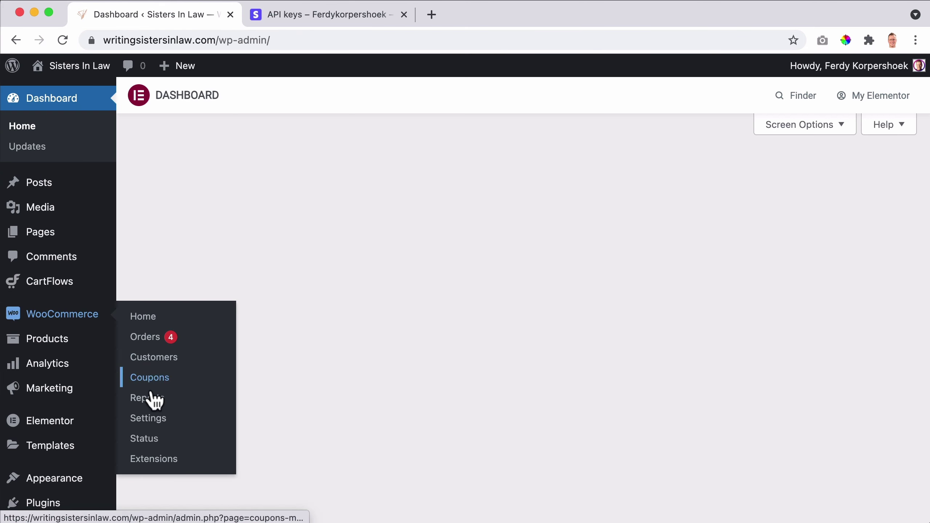
left_click(154, 418)
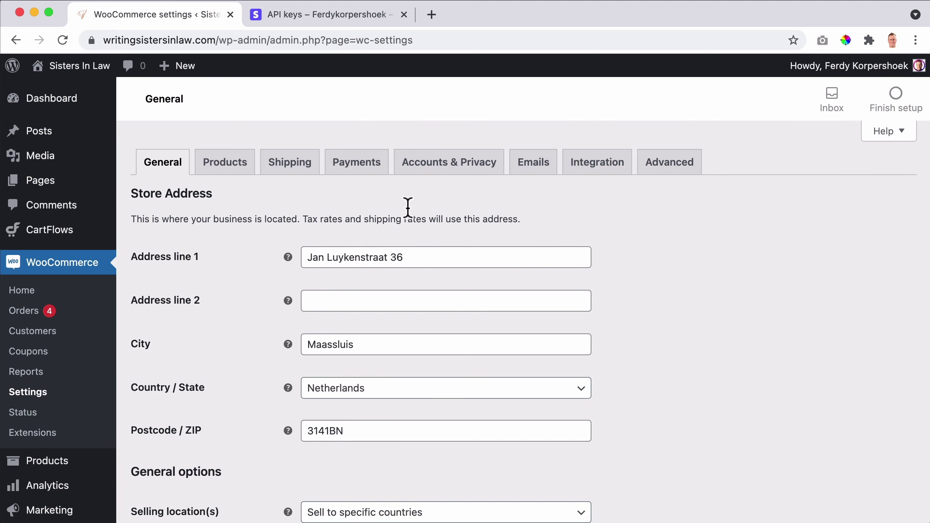
left_click(375, 171)
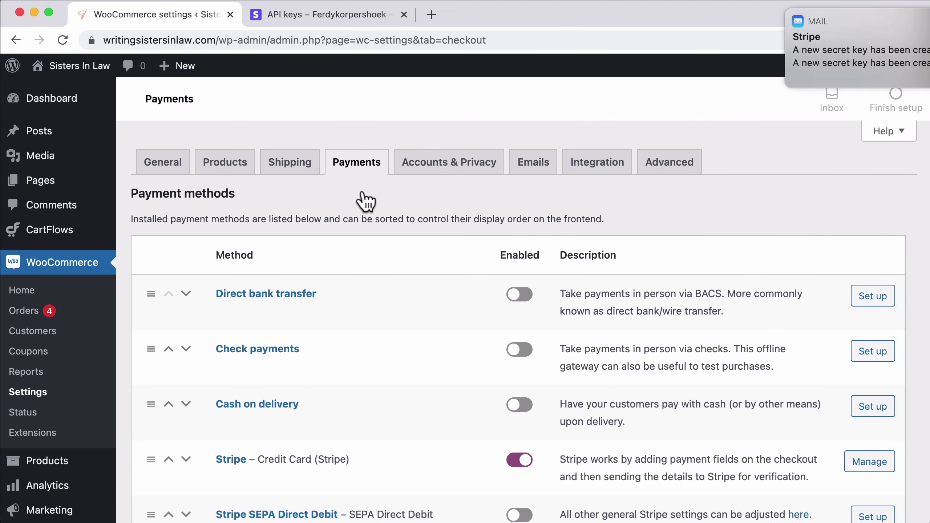
left_click(858, 462)
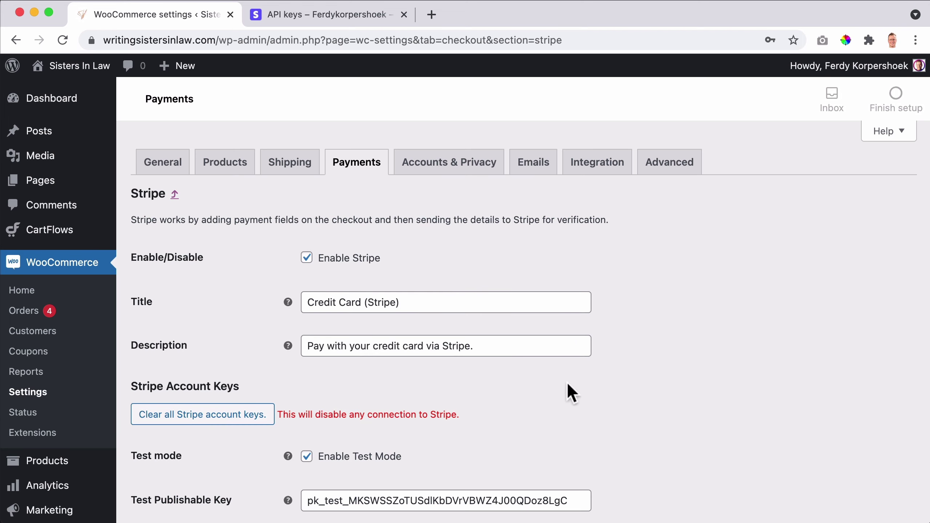
scroll(316, 384, "down", 2)
scroll(314, 381, "down", 1)
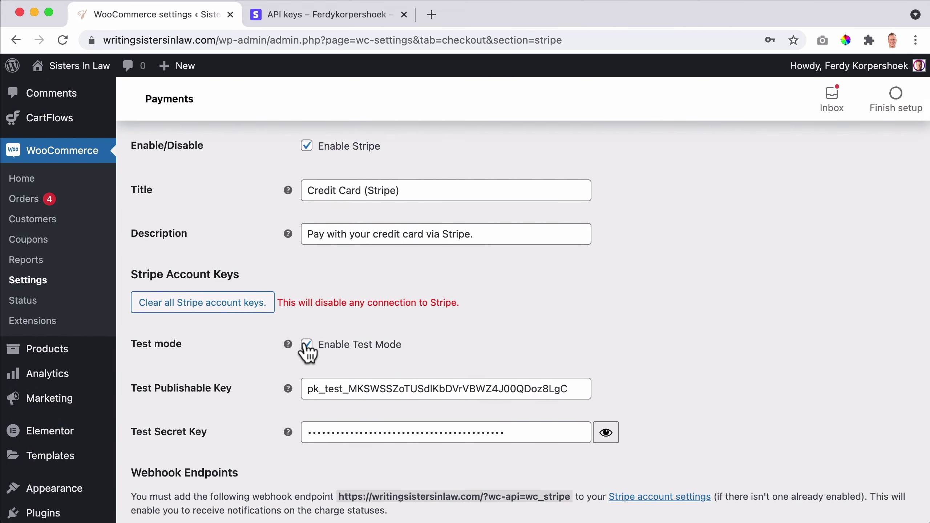
left_click(307, 345)
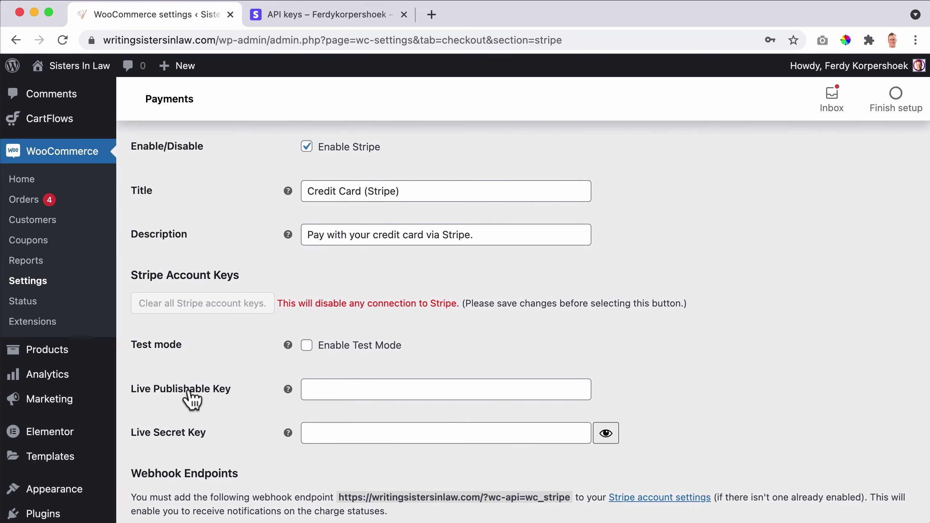
- Paste the live secret key and the live publishable key from Stripe into their fields
left_click(331, 428)
key("super+v")
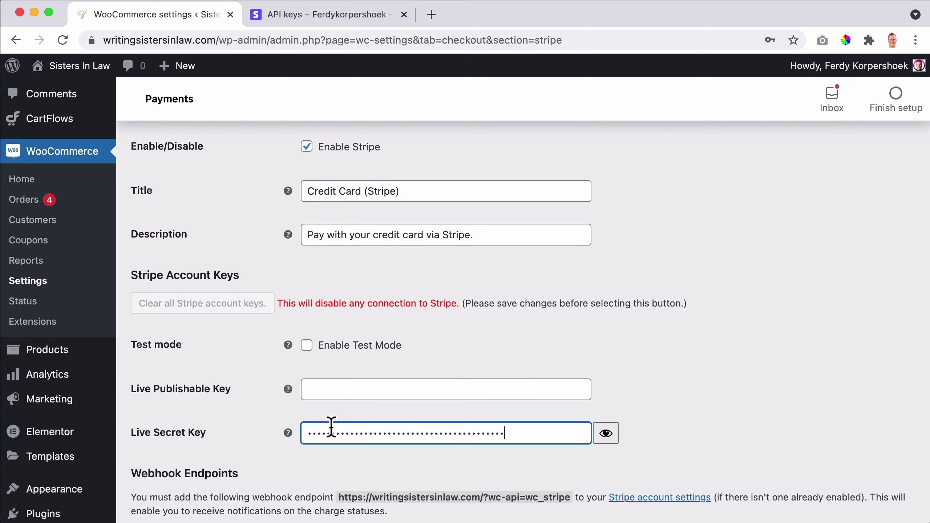
left_click(329, 15)
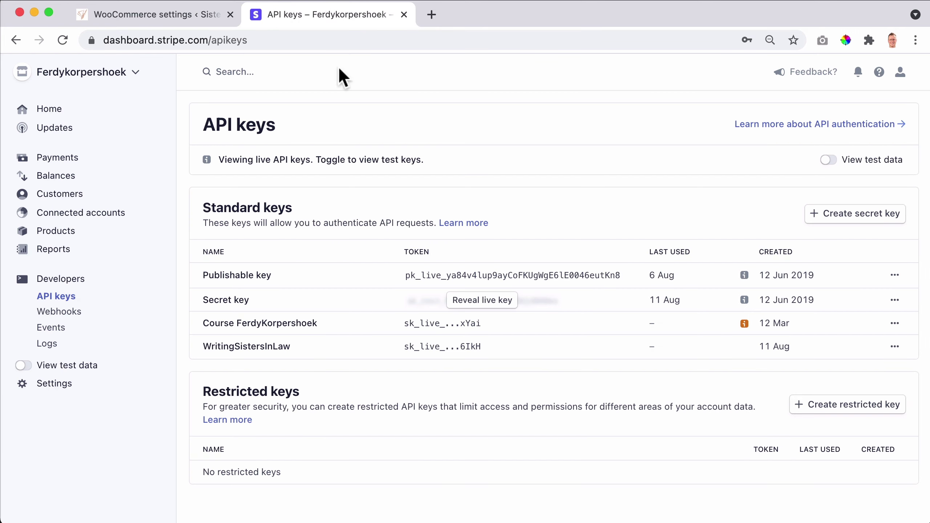
left_click(444, 275)
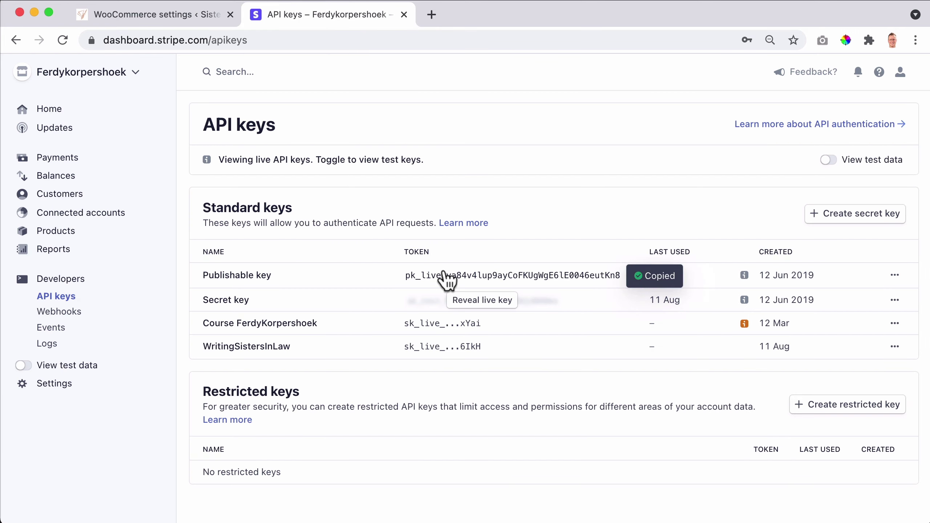
left_click(212, 16)
left_click(361, 381)
key("super+v")
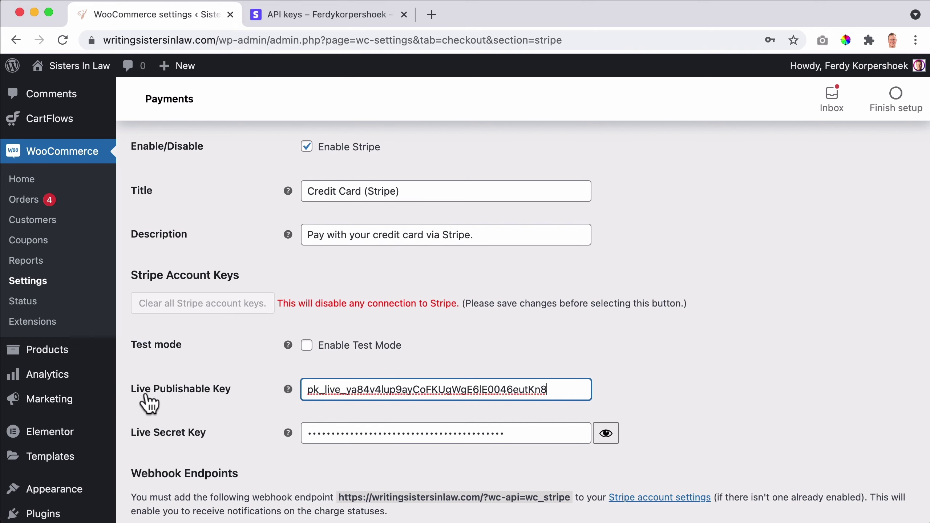
- Select the store's webhook endpoint URL shown in the Stripe settings
left_click(342, 430)
scroll(347, 432, "down", 4)
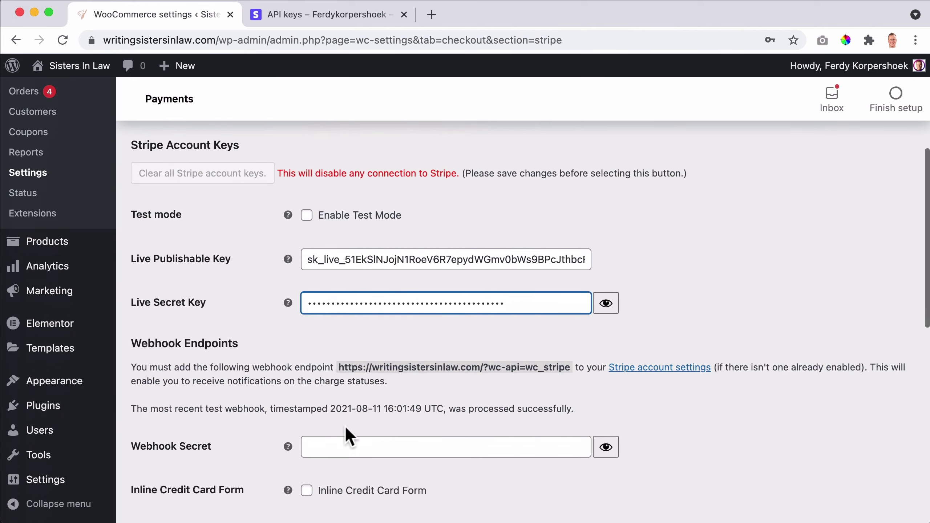
left_click_drag(338, 341, 567, 343)
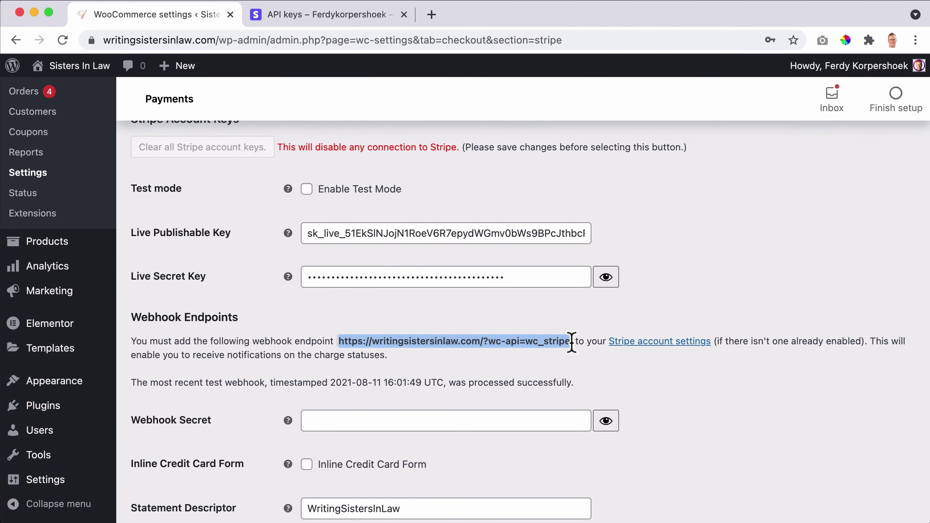
left_click(278, 16)
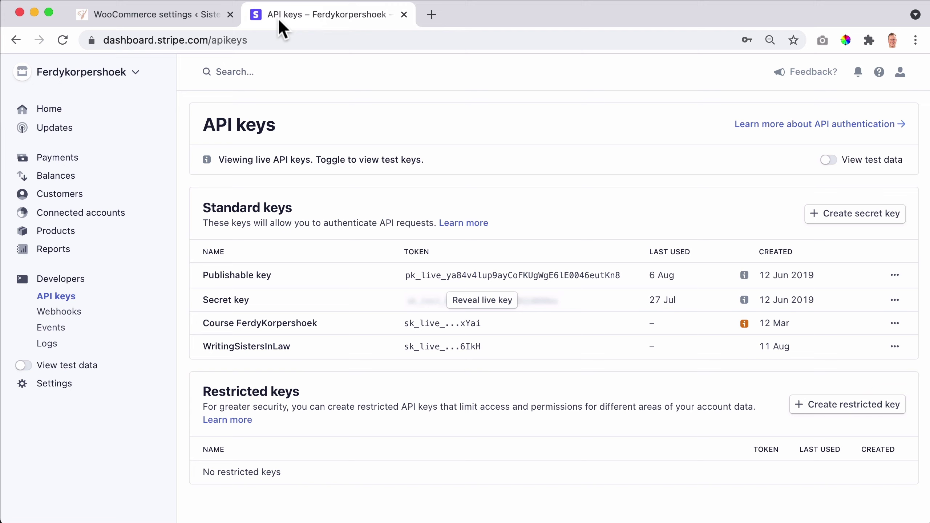
- Start a webhook endpoint with the store's wc_stripe URL, description WritingSistersInLaw Payment, API version 2020-08-27
left_click(58, 311)
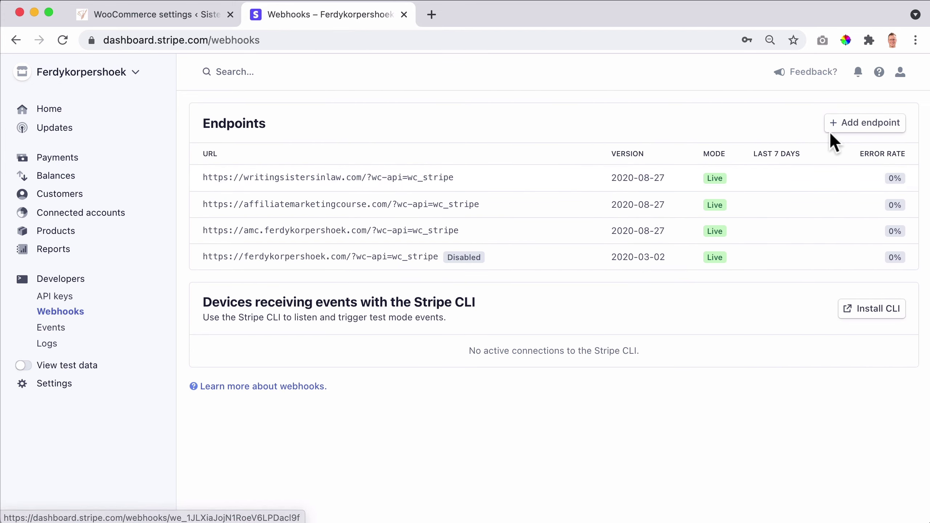
left_click(846, 127)
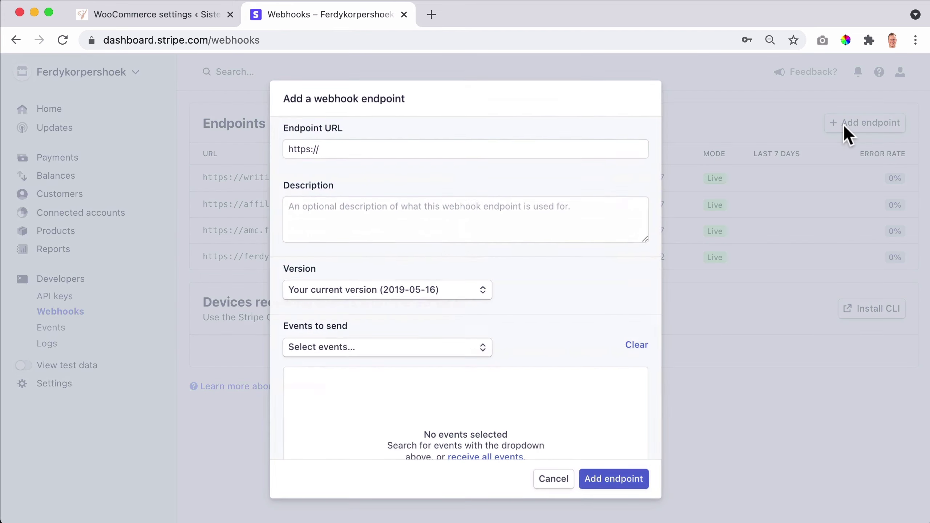
triple_click(370, 147)
key("super+v")
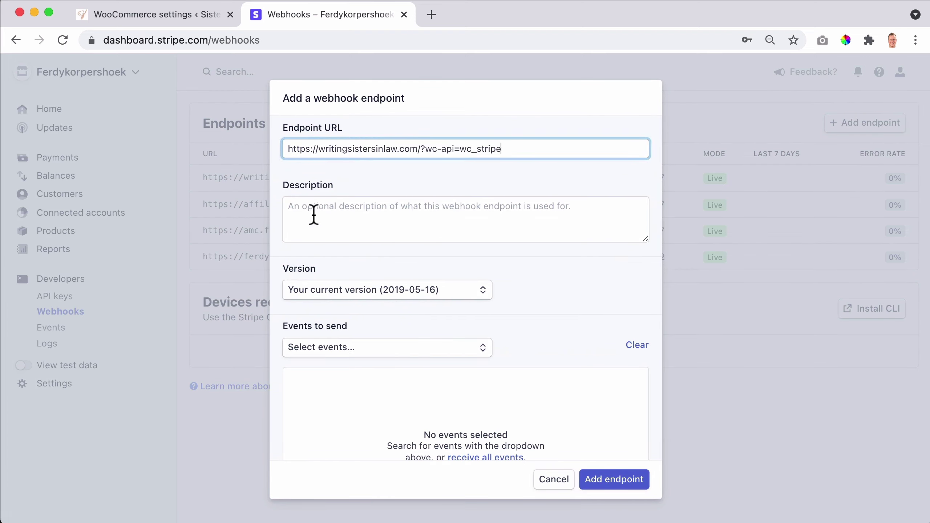
left_click(313, 214)
type("WritingSistersInLaw Payment")
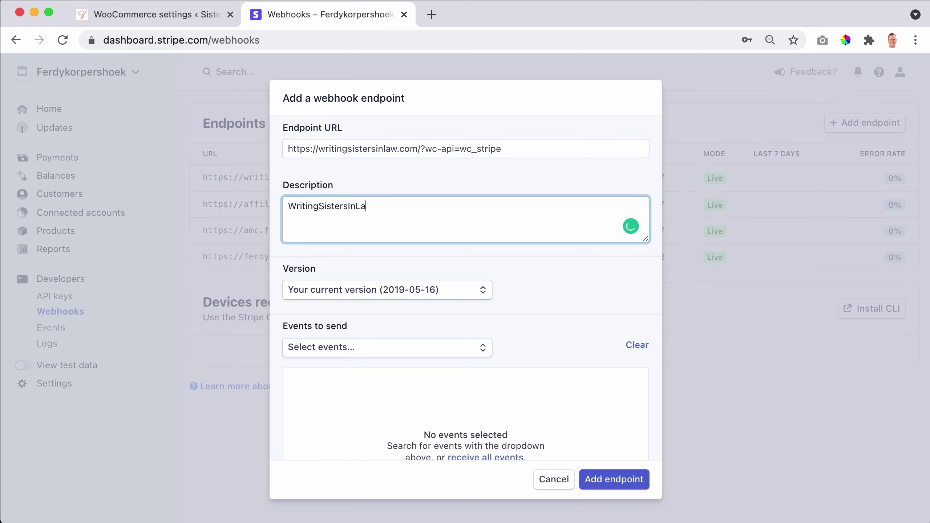
left_click(308, 299)
left_click(324, 306)
- Subscribe the endpoint to all Charge events, add it, and reveal and select its signing secret
left_click(357, 348)
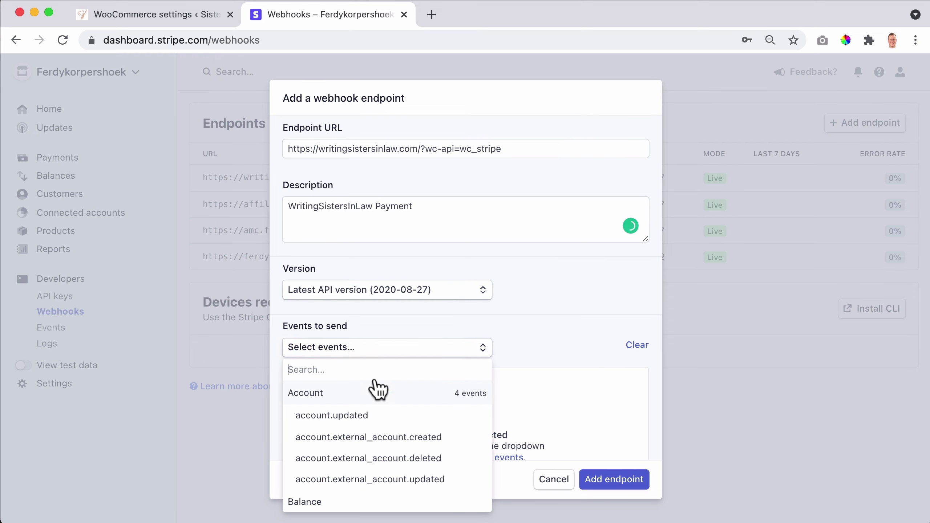
scroll(380, 410, "down", 5)
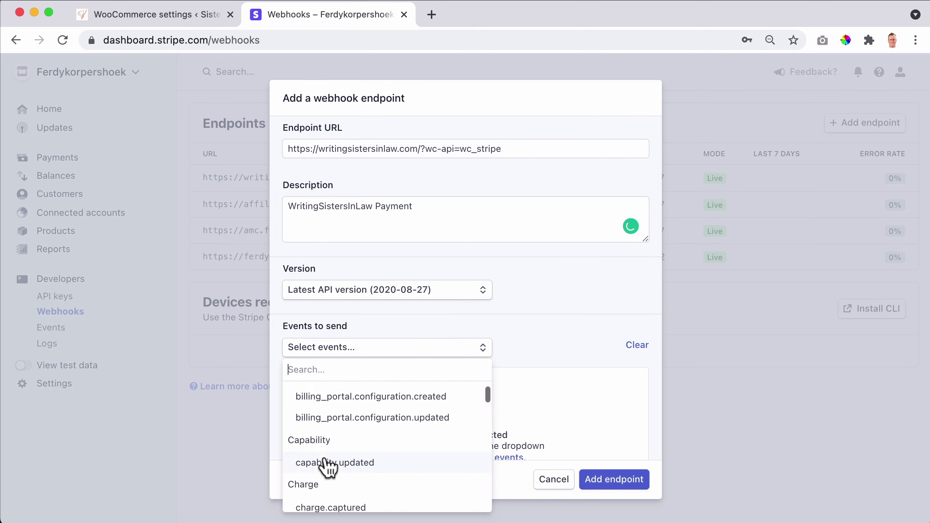
left_click(313, 485)
left_click(618, 480)
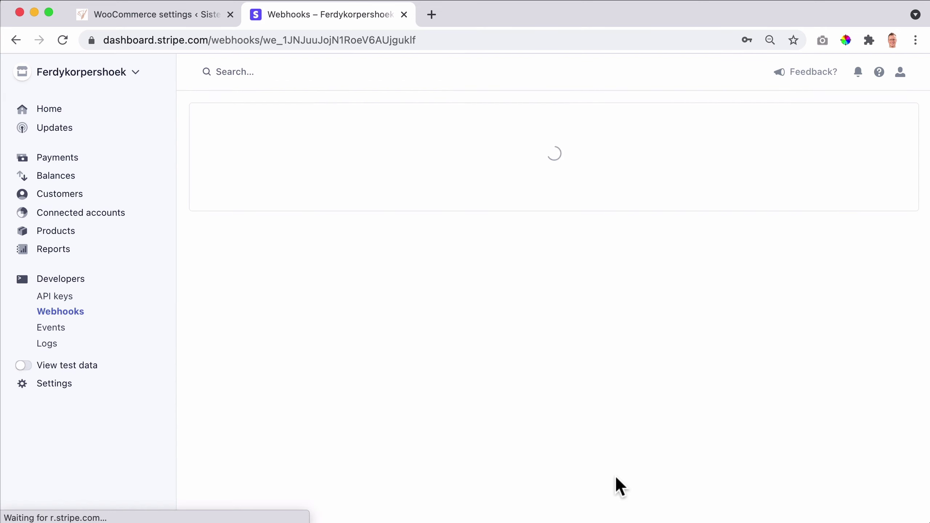
scroll(523, 366, "down", 5)
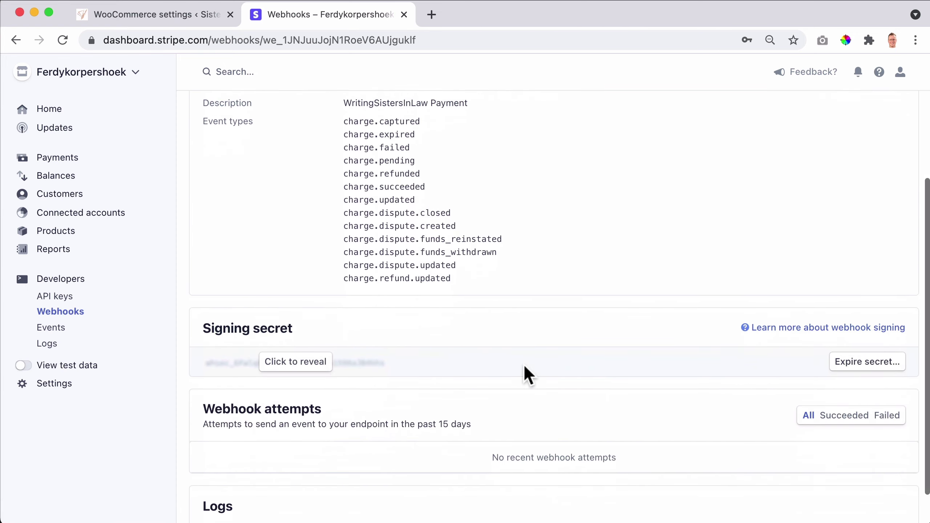
left_click(313, 362)
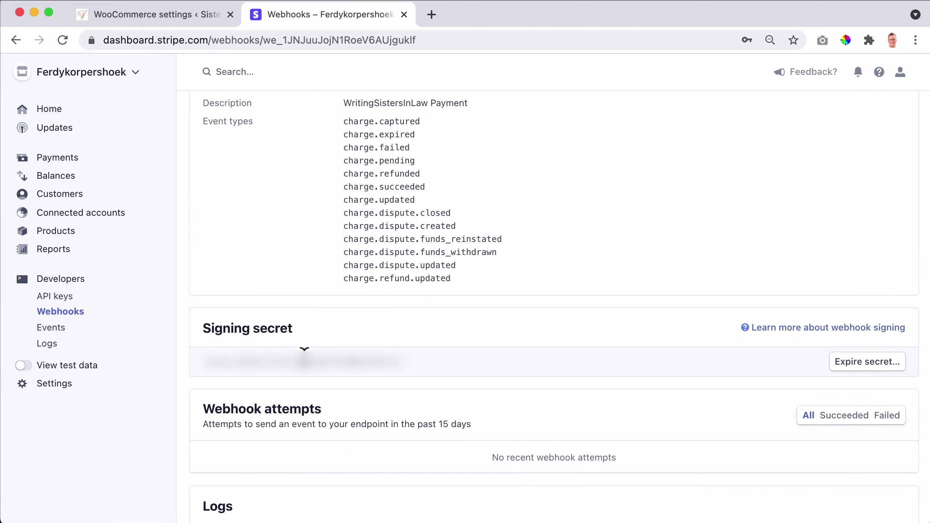
left_click(305, 357)
- Paste the live signing secret into WooCommerce's Stripe Webhook Secret field
key("super+1")
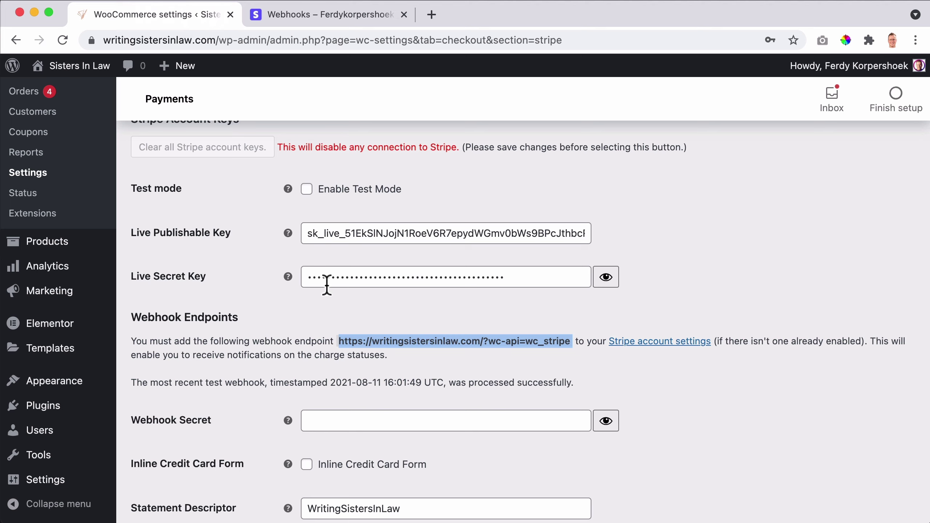
left_click(355, 422)
key("super+v")
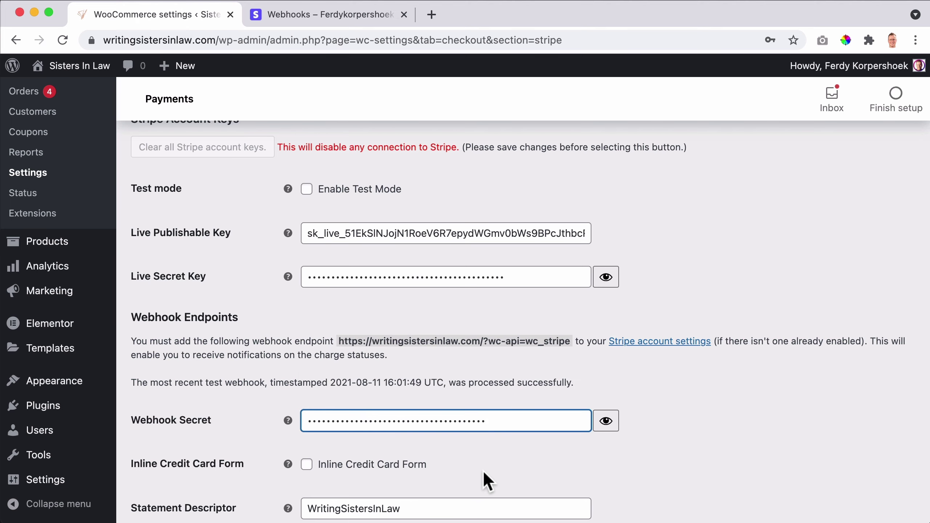
left_click(484, 465)
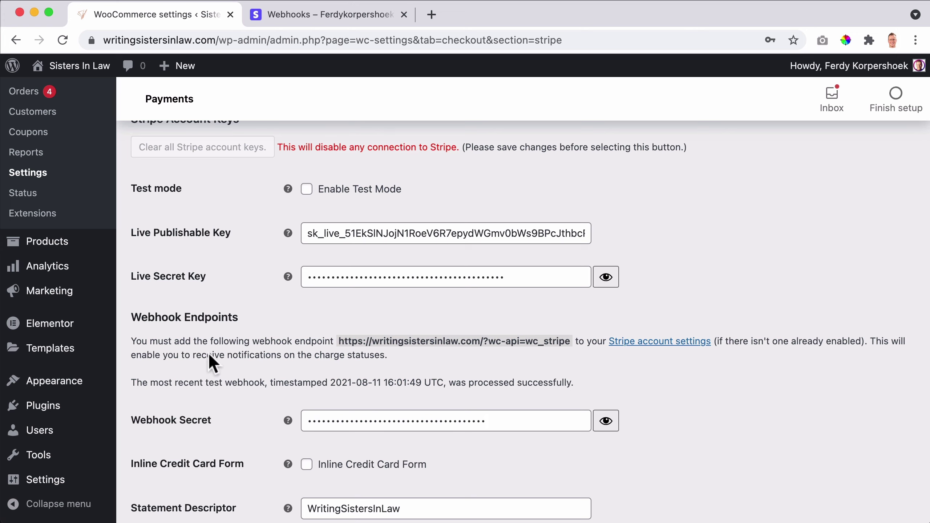
- Enable the Inline Credit Card Form option and save the Stripe settings
scroll(253, 341, "down", 3)
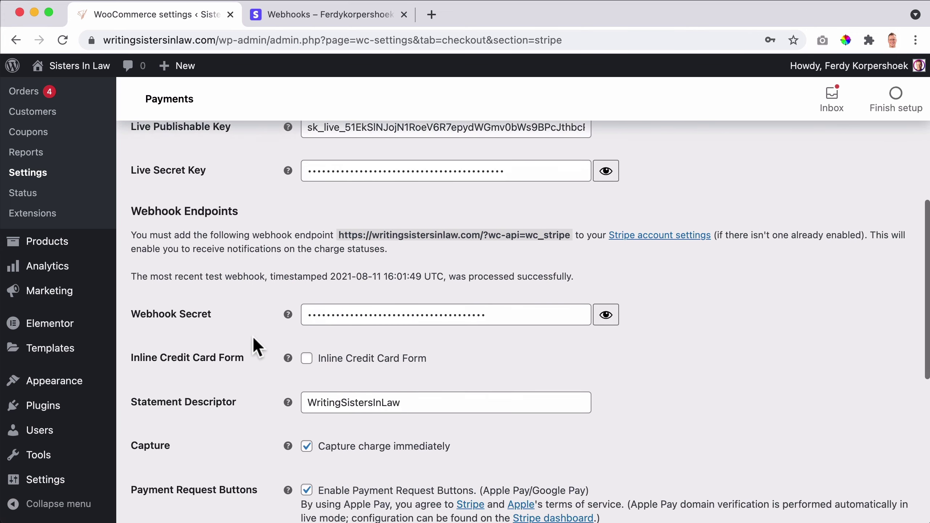
left_click(307, 348)
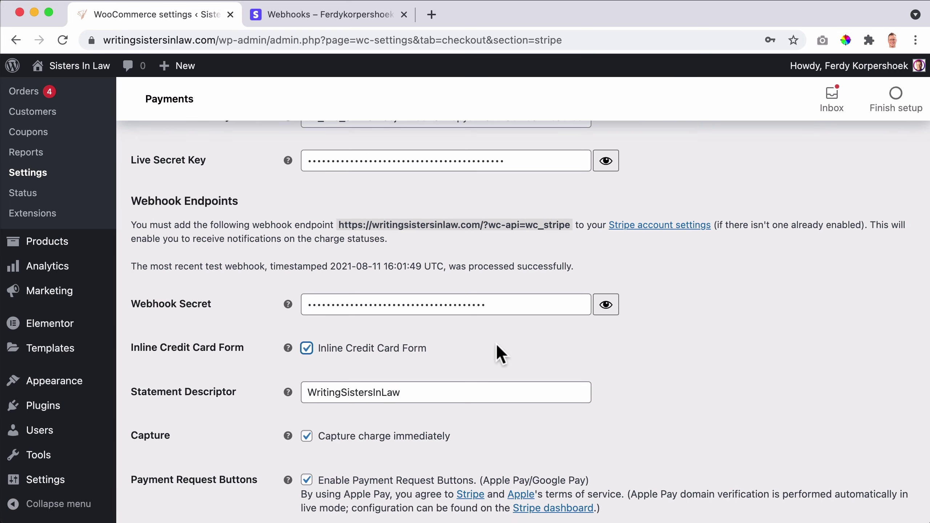
scroll(451, 352, "down", 10)
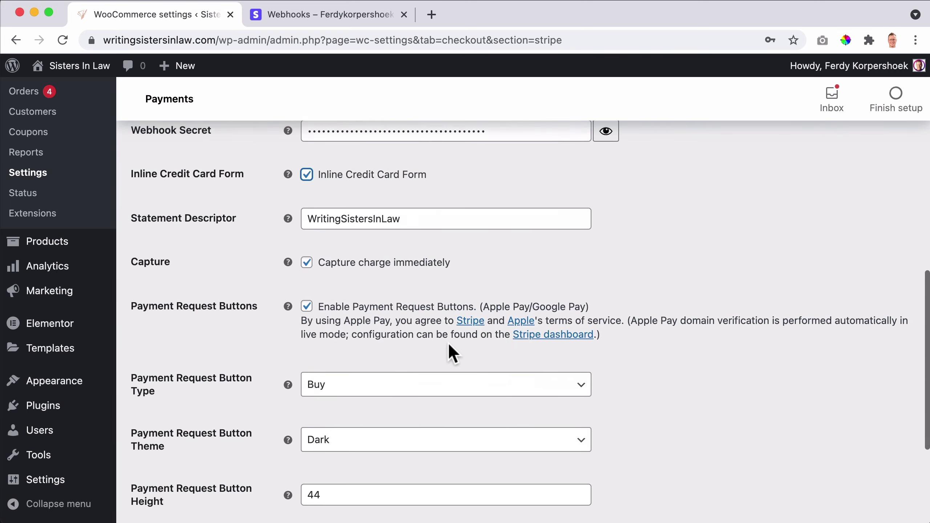
left_click(181, 450)
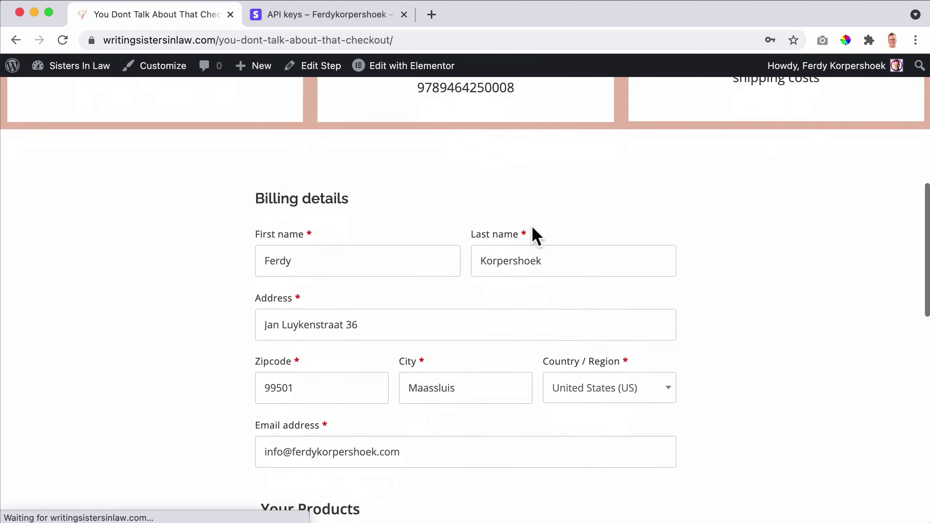
scroll(532, 225, "down", 15)
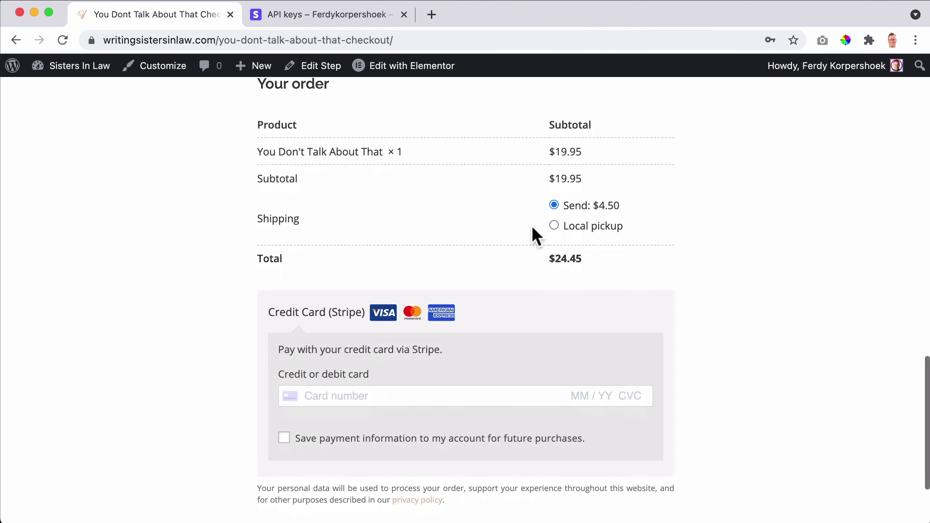
scroll(532, 228, "down", 3)
left_click(322, 278)
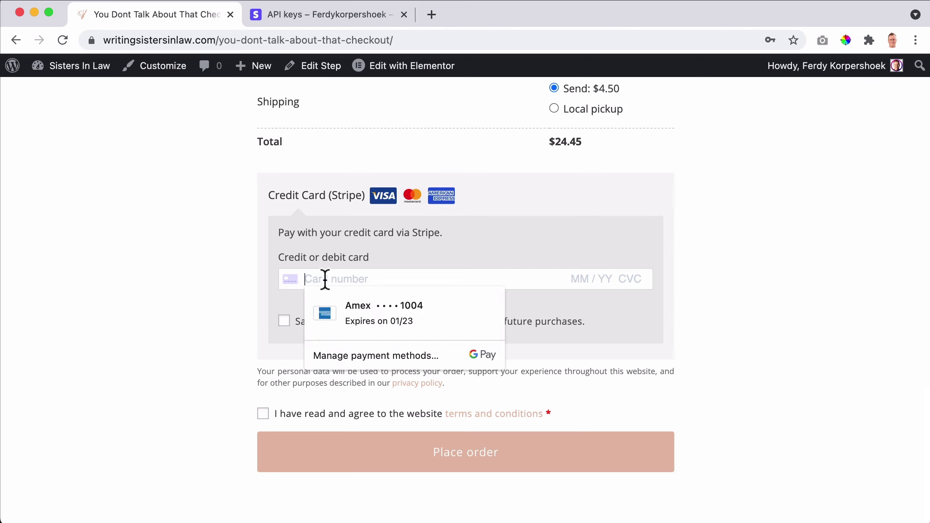
left_click(574, 278)
left_click(624, 276)
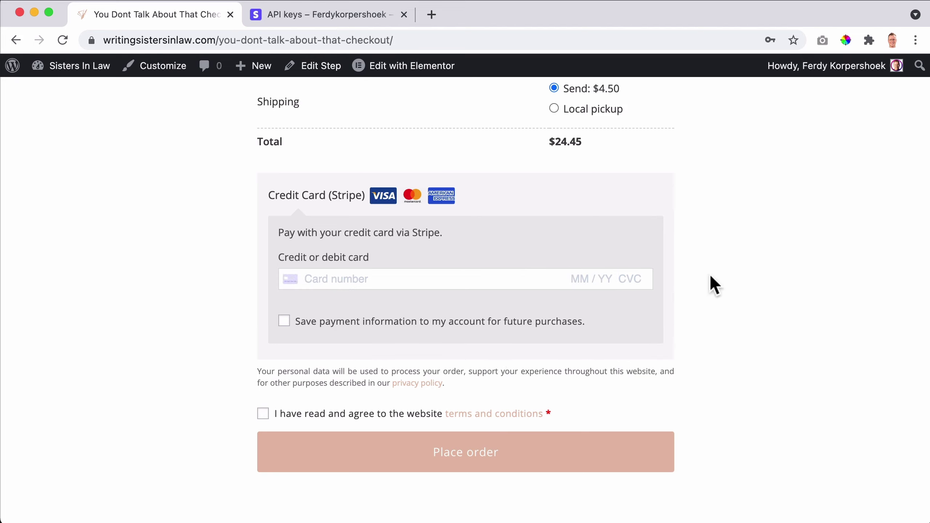
scroll(455, 296, "up", 6)
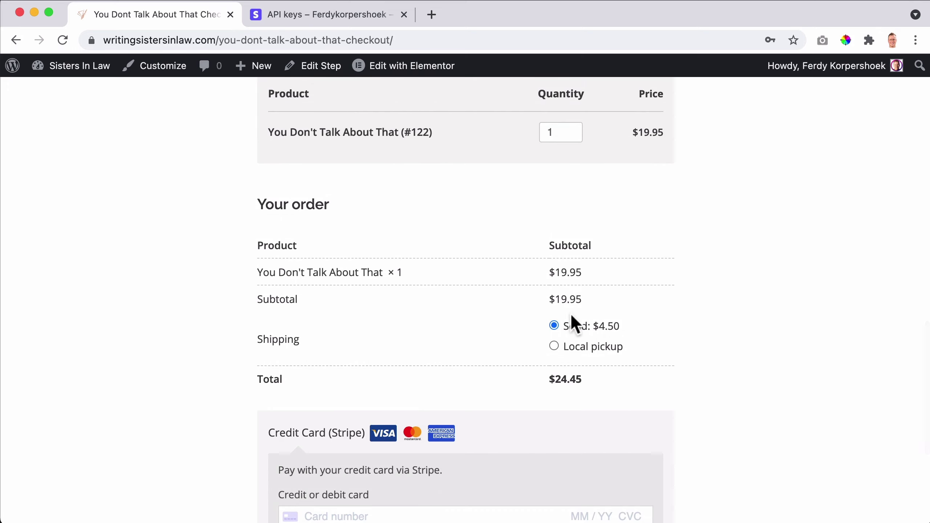
scroll(516, 313, "up", 15)
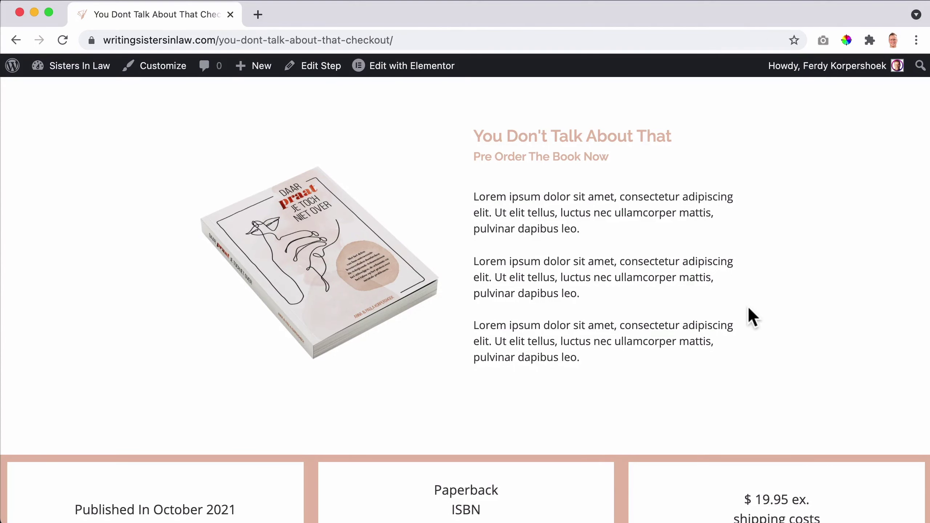
- Open the You Dont Talk About That flow's Thank You (Woo) step in Elementor from CartFlows > Flows
left_click(75, 67)
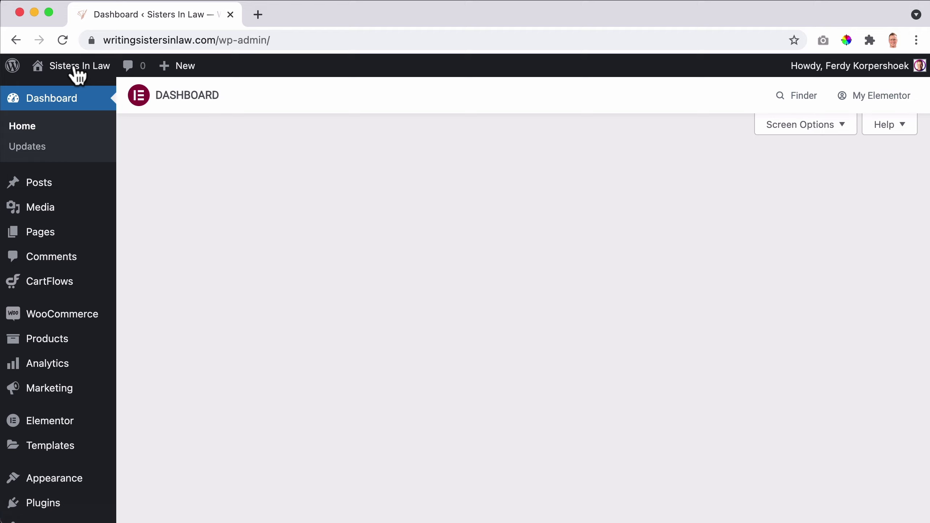
mouse_move(36, 287)
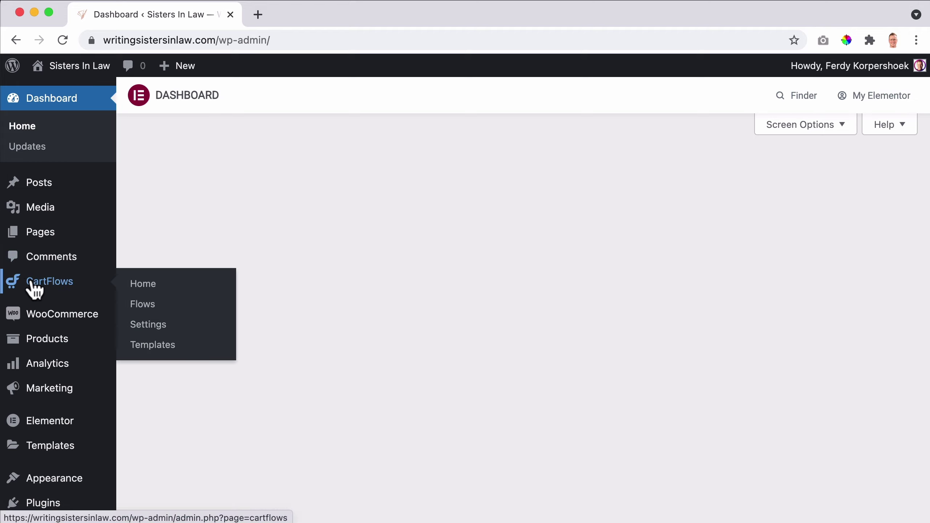
left_click(145, 307)
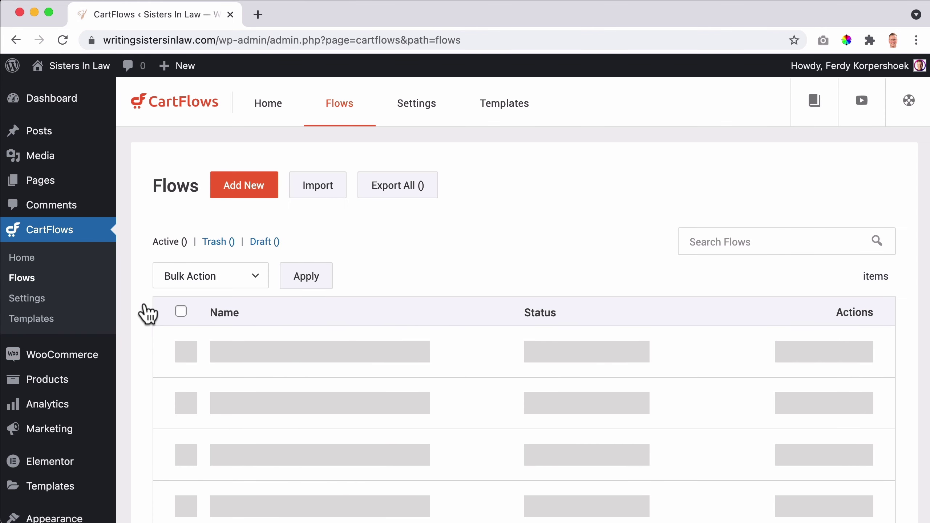
left_click(271, 354)
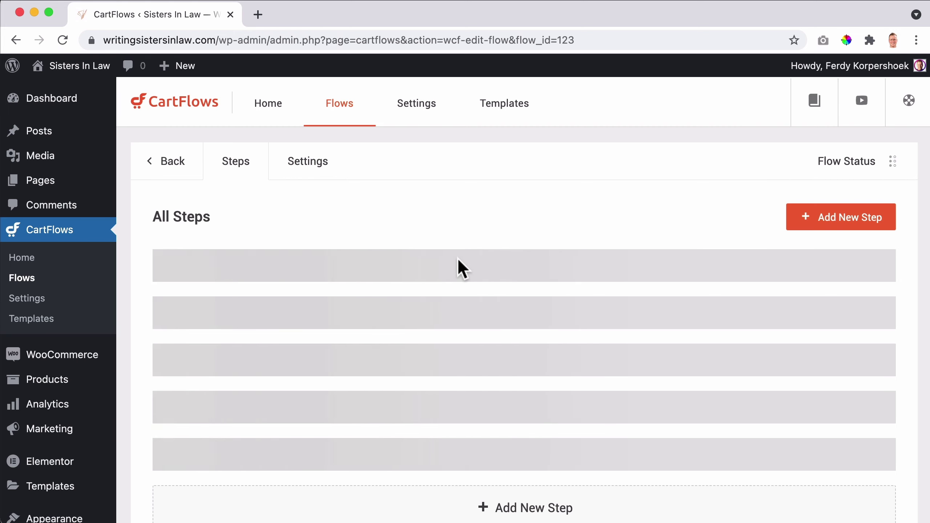
scroll(454, 270, "down", 2)
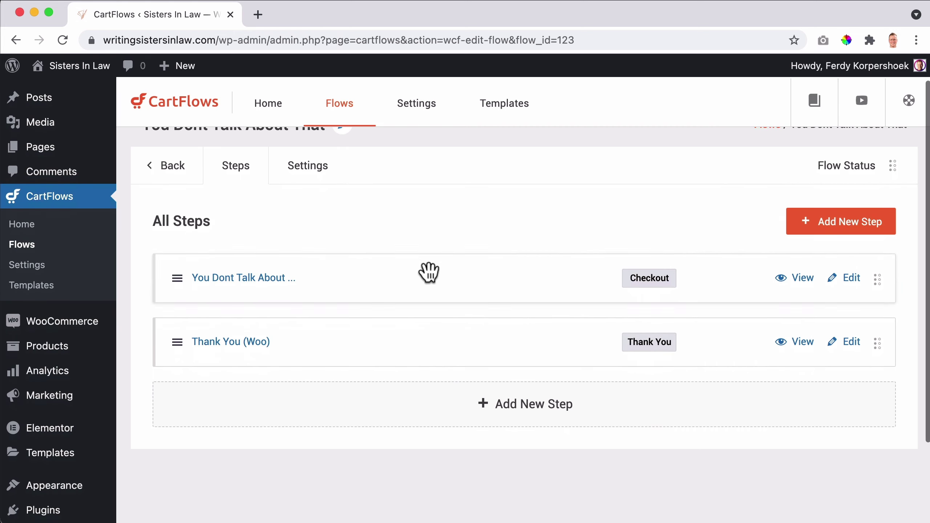
left_click(227, 344)
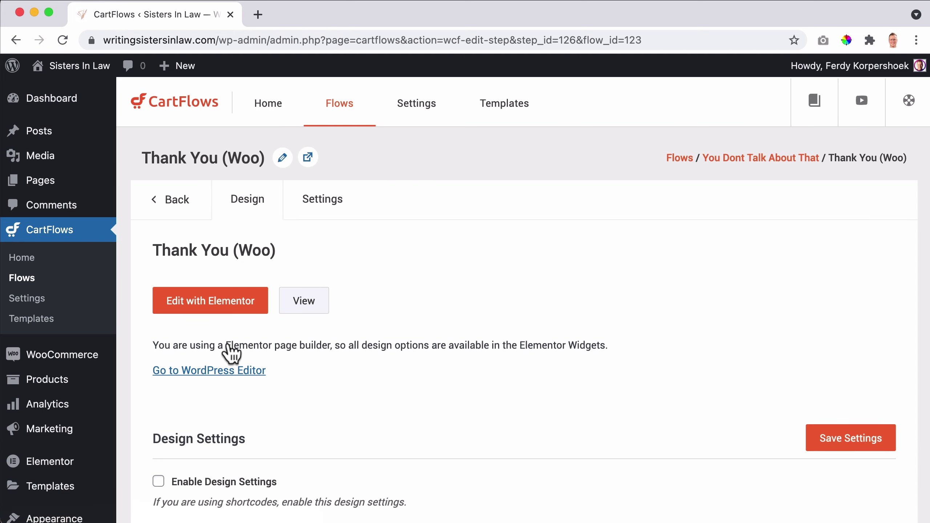
left_click(223, 313)
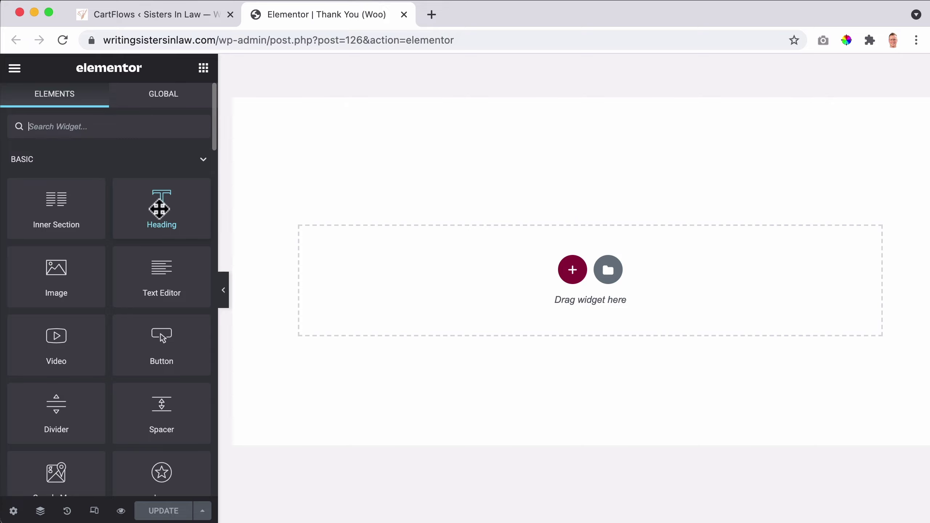
- Add the CartFlows Order Details Form widget to the empty page and set Order Overview to Hide
scroll(160, 205, "down", 20)
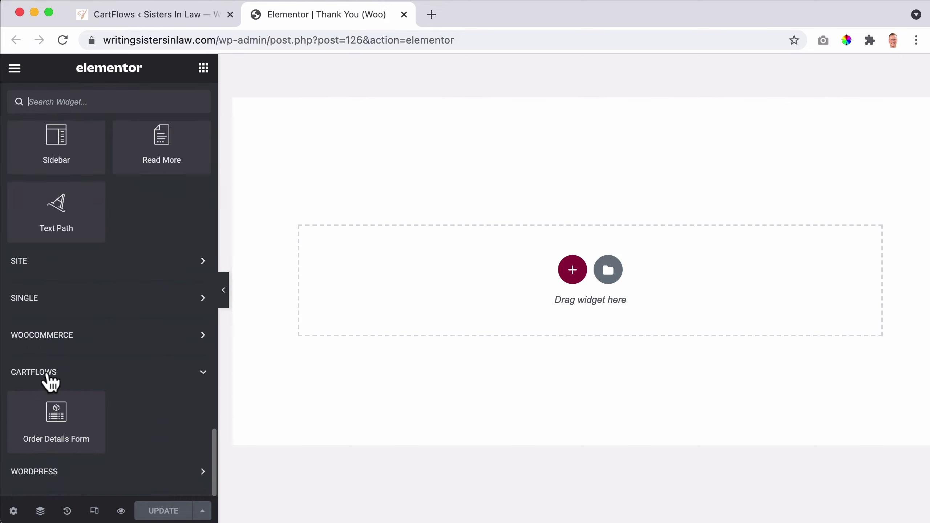
left_click_drag(50, 409, 489, 273)
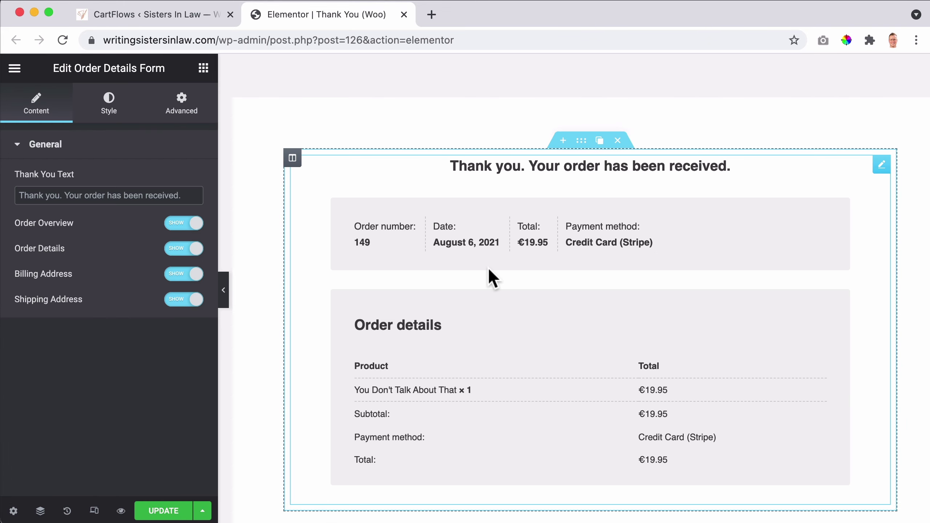
scroll(411, 226, "down", 5)
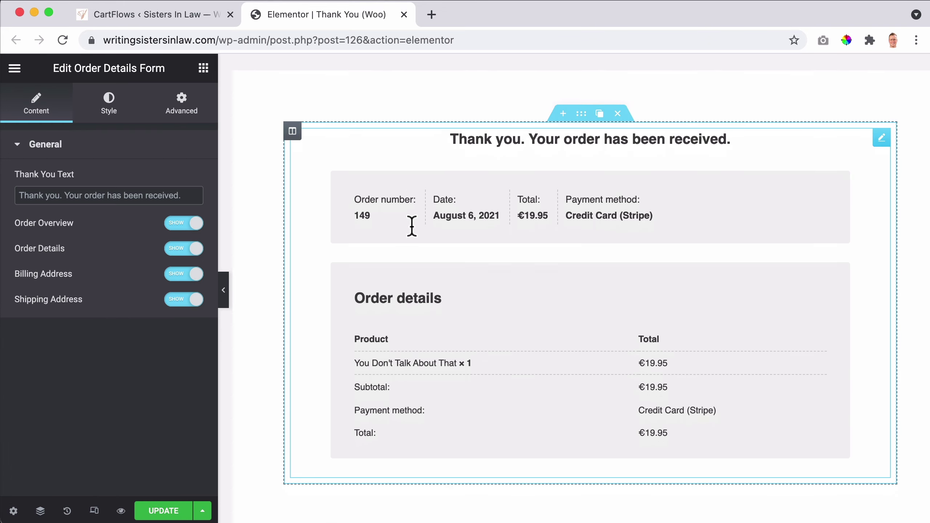
scroll(412, 226, "up", 5)
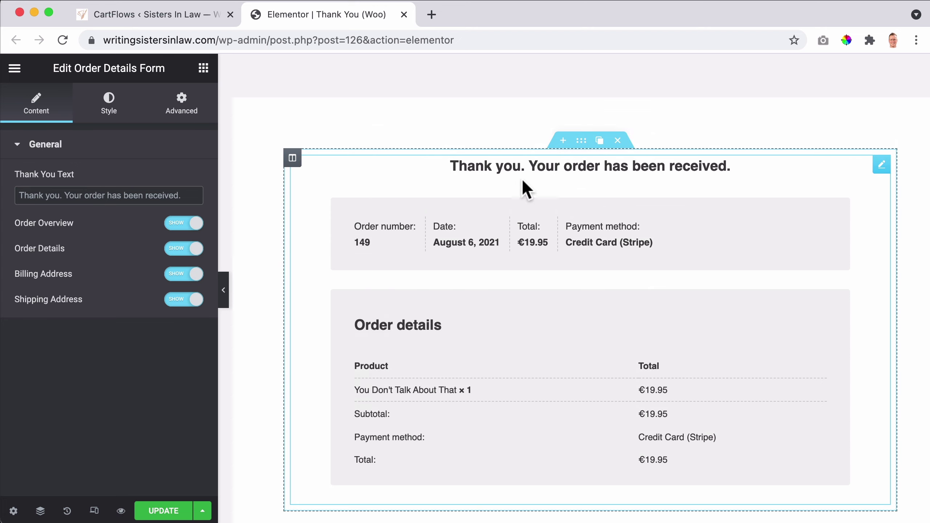
left_click(175, 224)
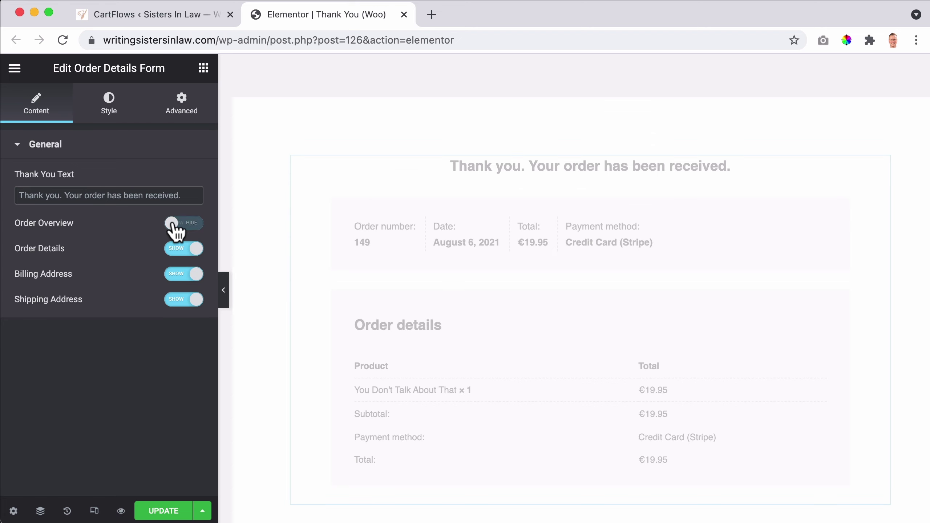
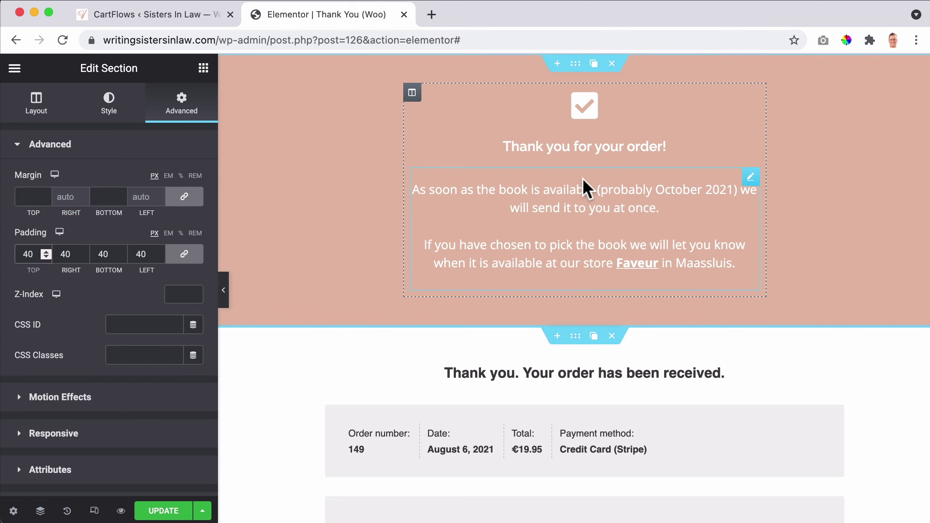
- Save the updated Thank You (Woo) page in Elementor and visit the live Sisters In Law homepage
scroll(583, 178, "down", 12)
scroll(585, 182, "up", 10)
left_click(163, 511)
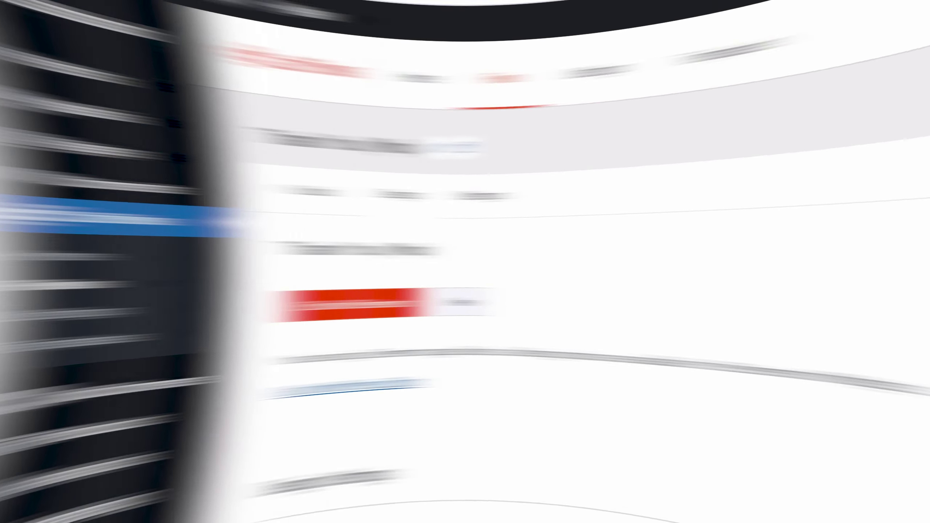
left_click(77, 69)
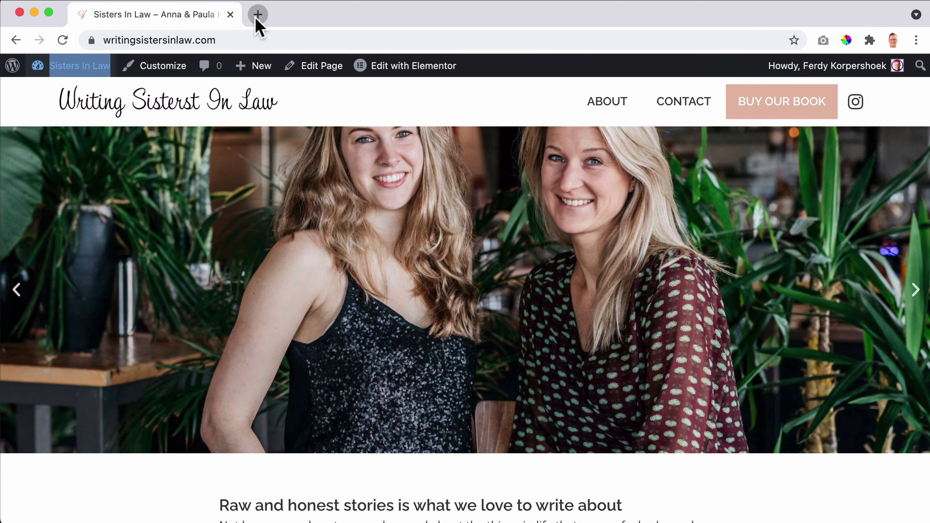
- Open Gmail in a new tab and read through the Sisters In Law order confirmation email
left_click(258, 14)
type("gmai")
key("Return")
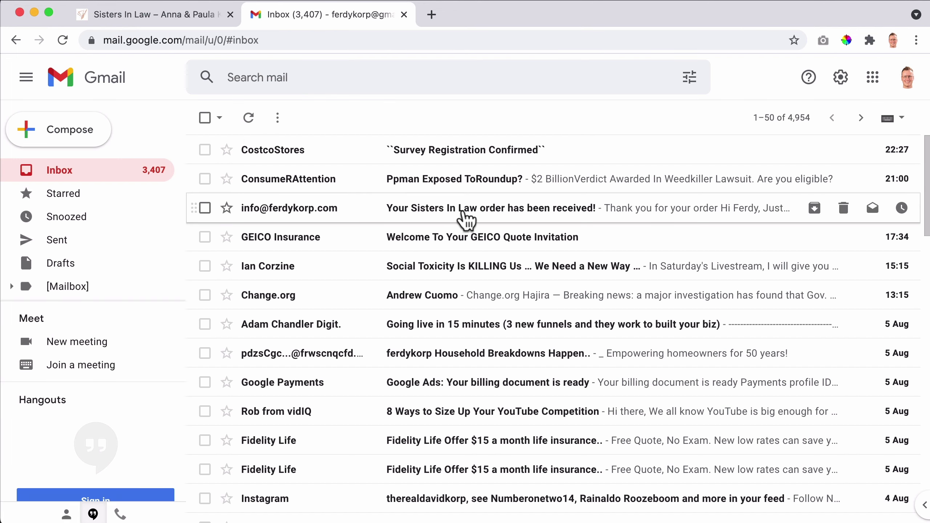
left_click(308, 210)
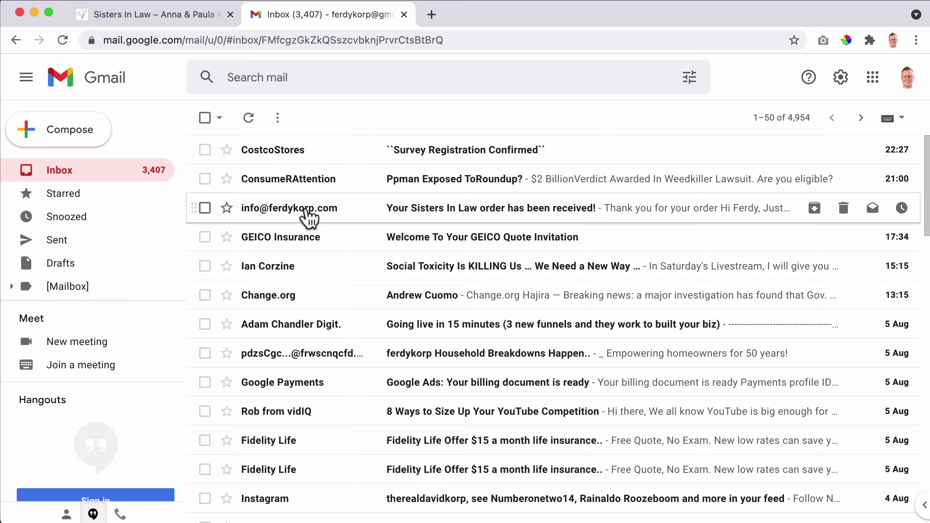
scroll(323, 246, "down", 6)
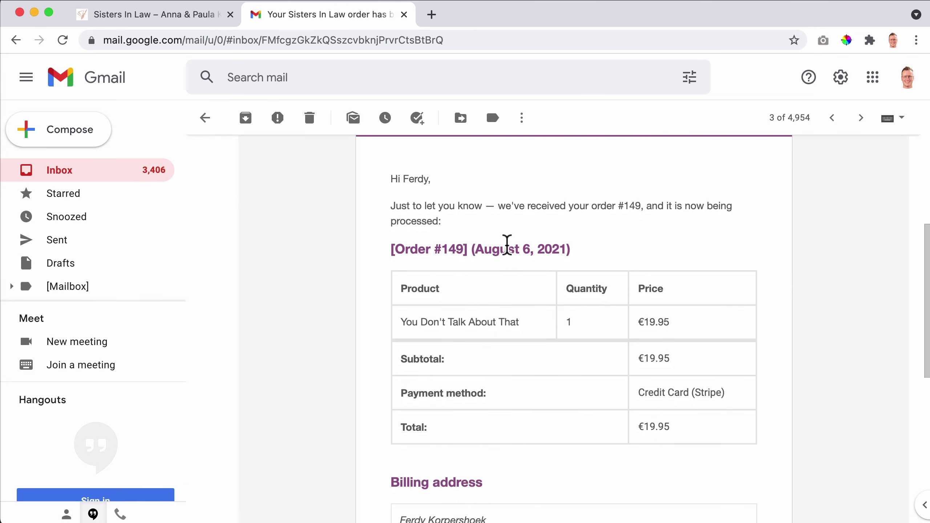
scroll(435, 267, "down", 9)
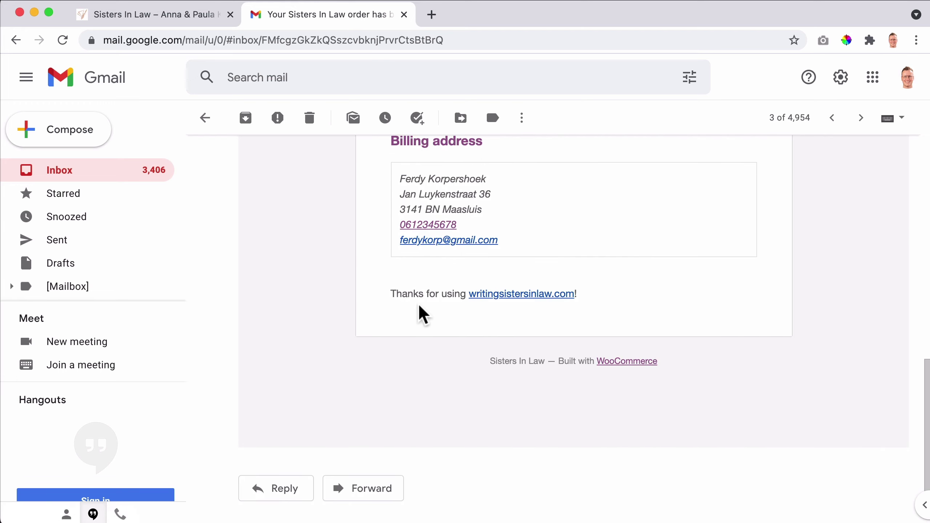
scroll(423, 315, "up", 15)
scroll(522, 322, "down", 10)
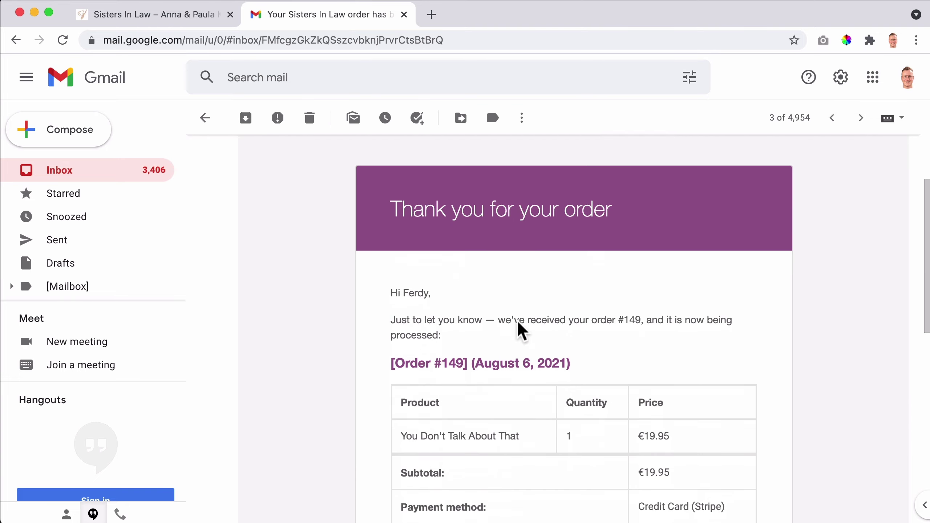
scroll(519, 327, "up", 7)
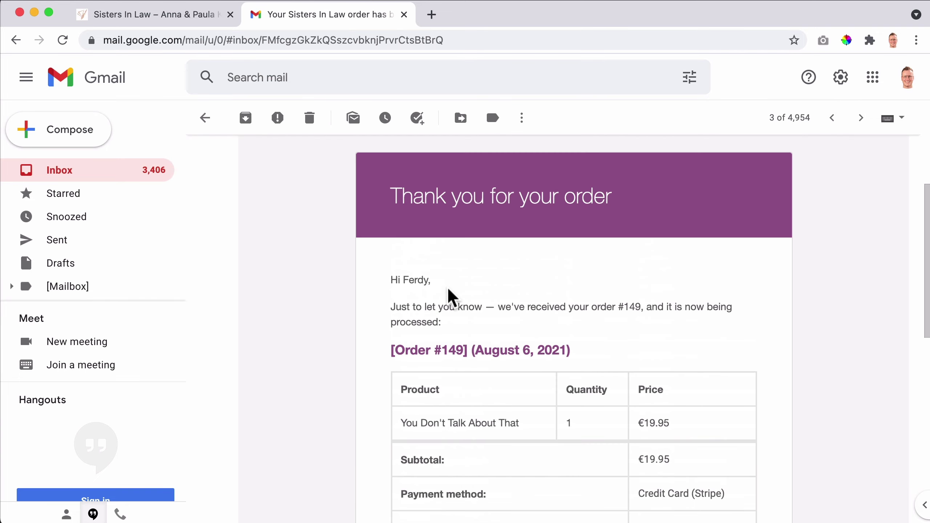
left_click_drag(388, 281, 461, 322)
left_click(462, 324)
- Return to the inbox, reopen the order email, then switch back to the WordPress dashboard
key("super+bracketleft")
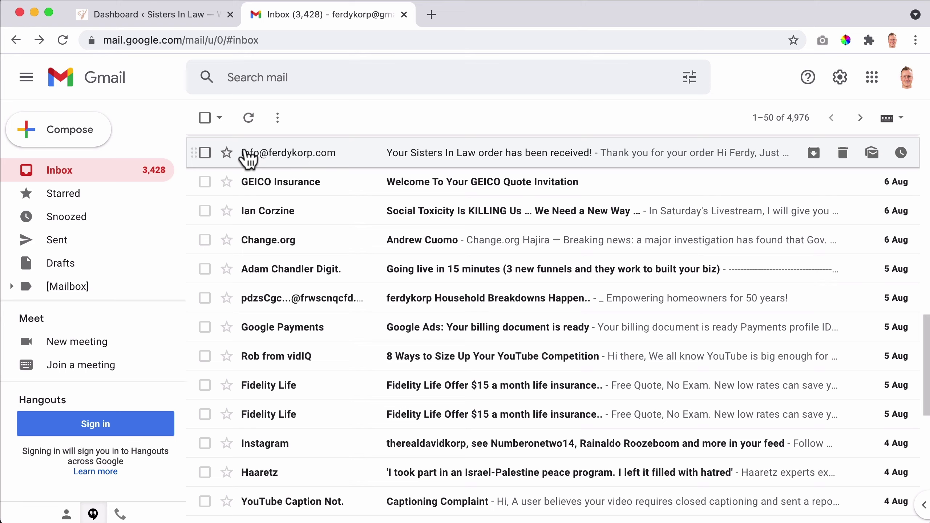
mouse_move(252, 162)
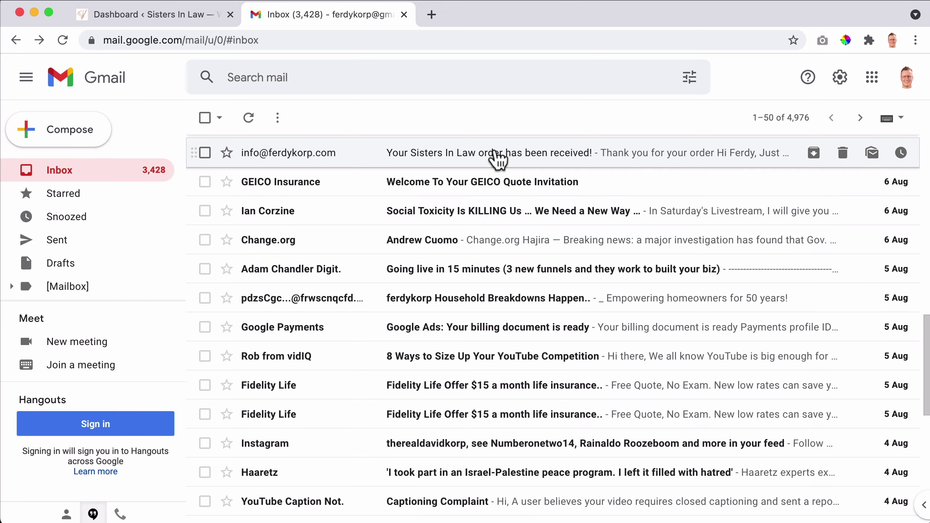
left_click(284, 158)
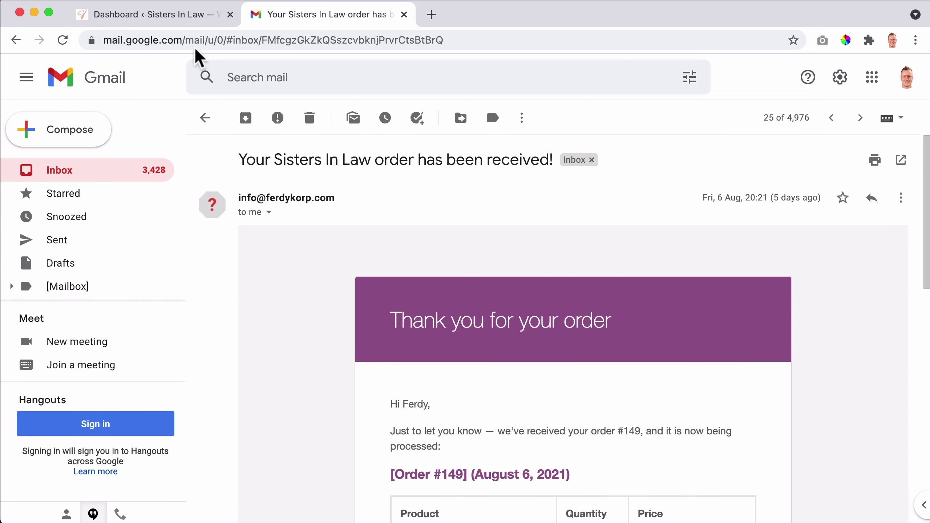
left_click(167, 14)
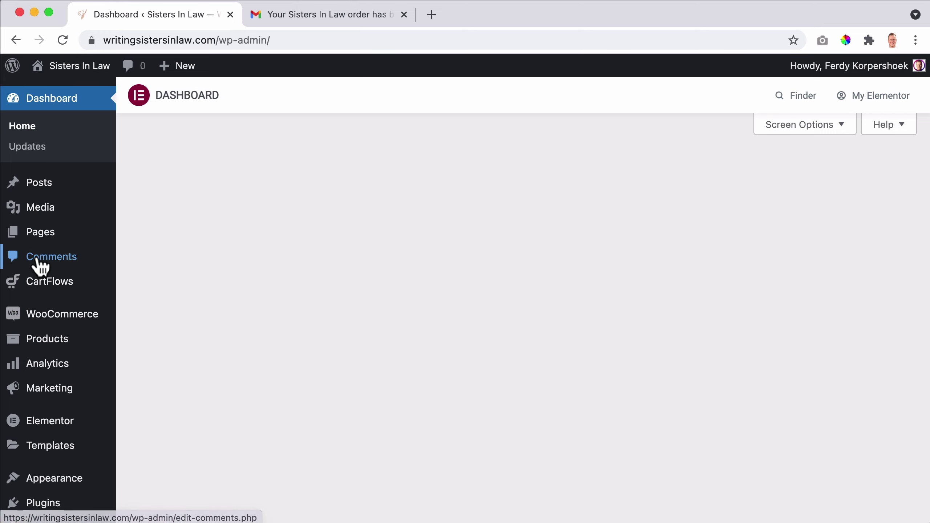
- Open the WooCommerce Settings Emails tab and find the Email sender options
scroll(37, 264, "down", 3)
mouse_move(84, 221)
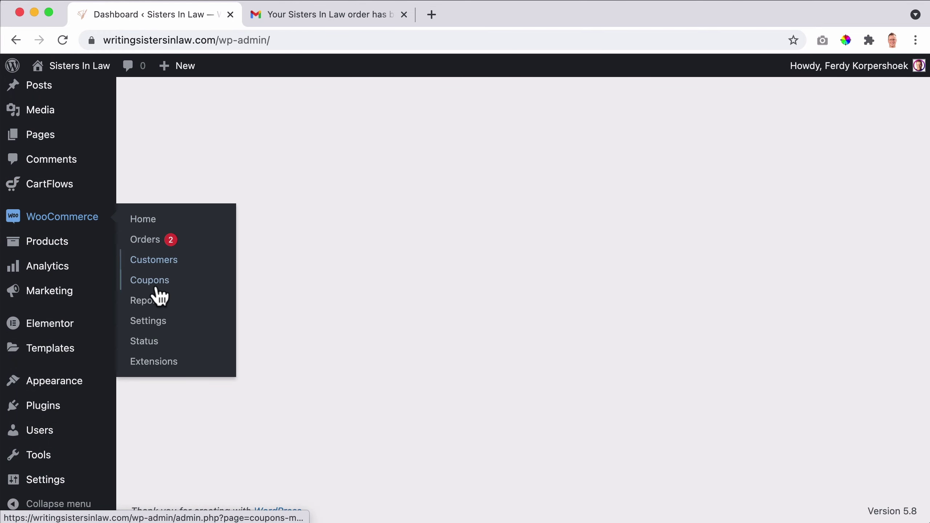
left_click(157, 322)
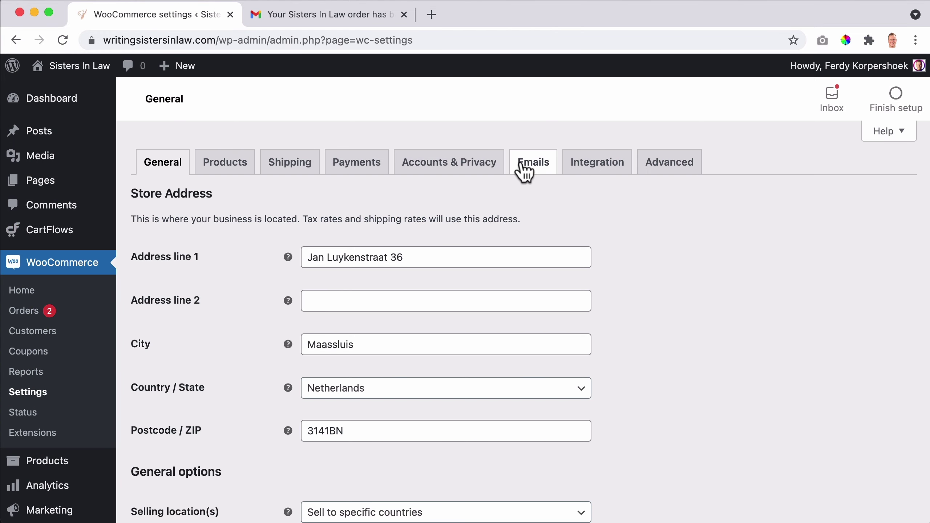
left_click(523, 166)
scroll(220, 198, "down", 3)
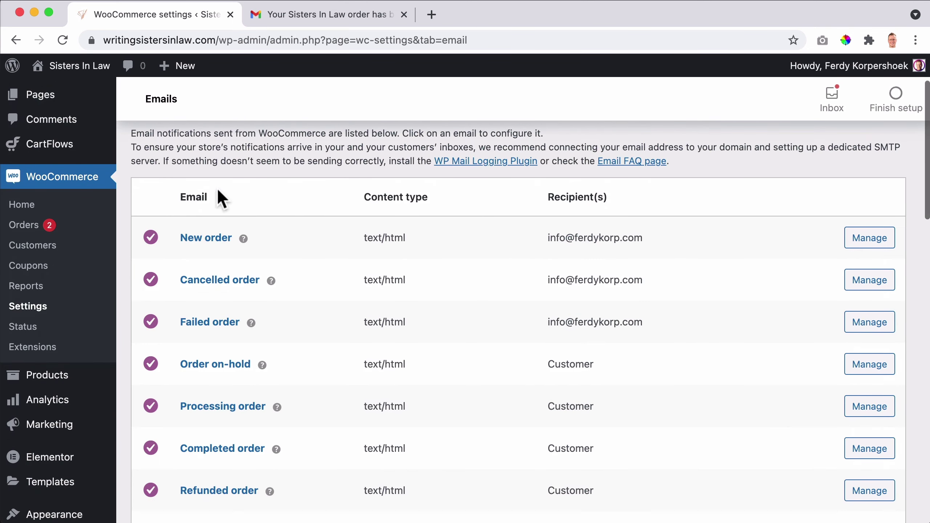
scroll(205, 203, "down", 3)
scroll(214, 189, "up", 1)
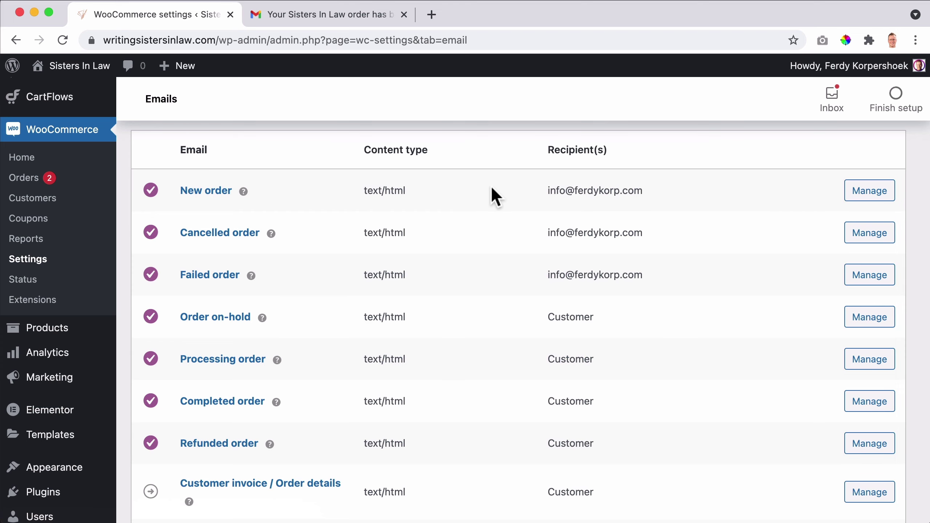
scroll(492, 188, "down", 15)
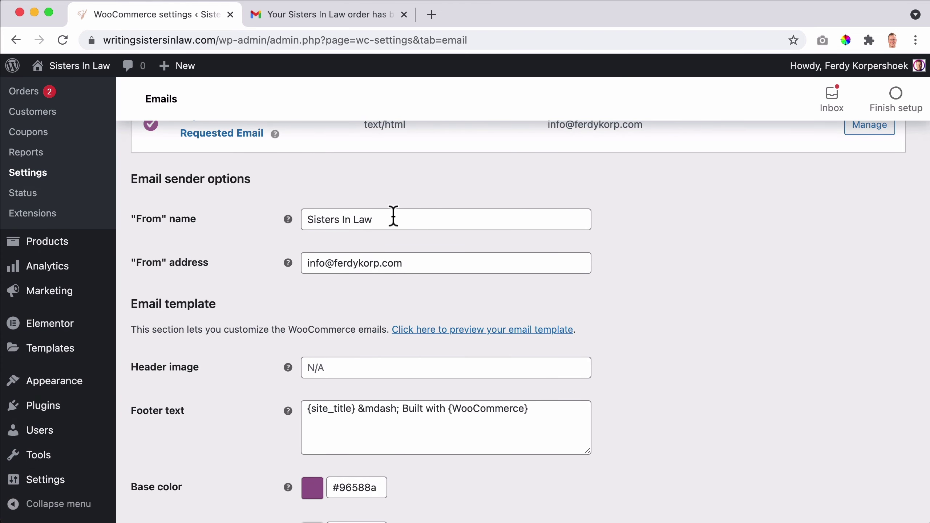
- Change the 'From' address domain from sistersinlaw.com to writingsistersinlaw.com
left_click_drag(393, 216, 289, 219)
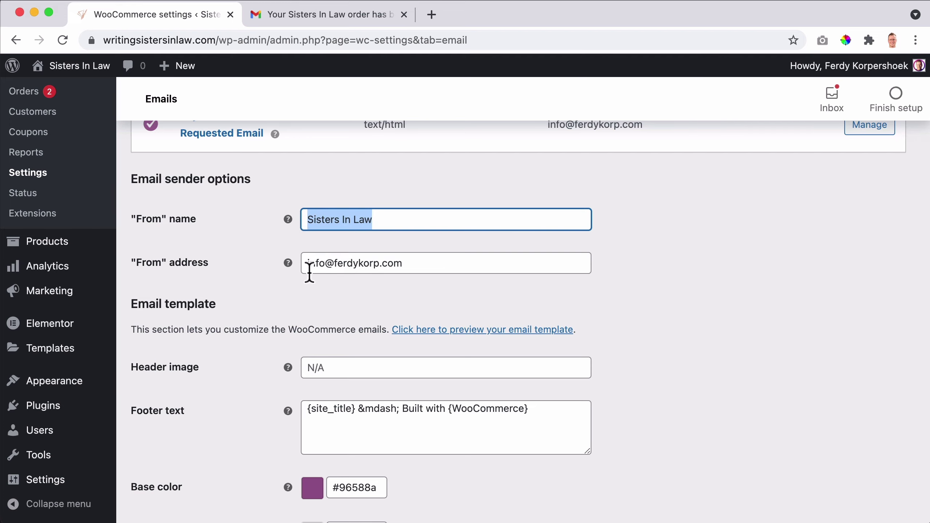
left_click_drag(424, 262, 344, 263)
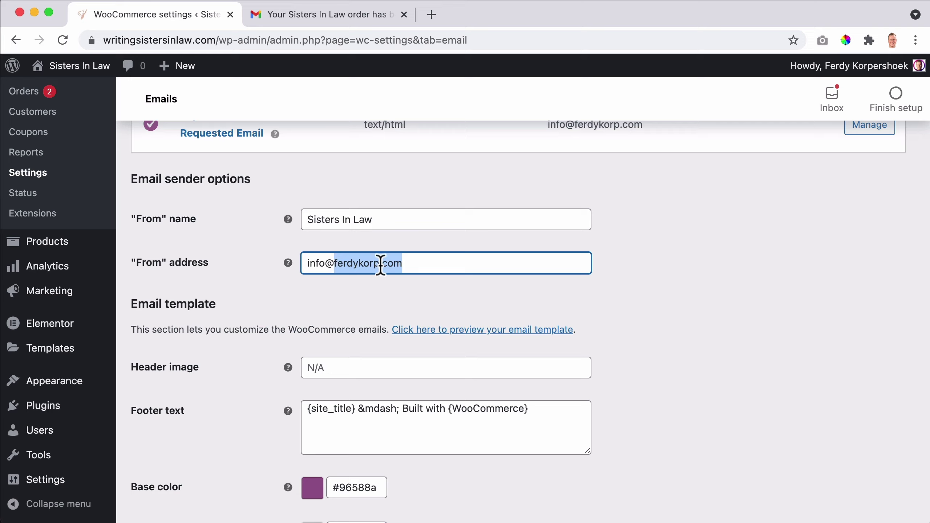
type("sistersinlaw")
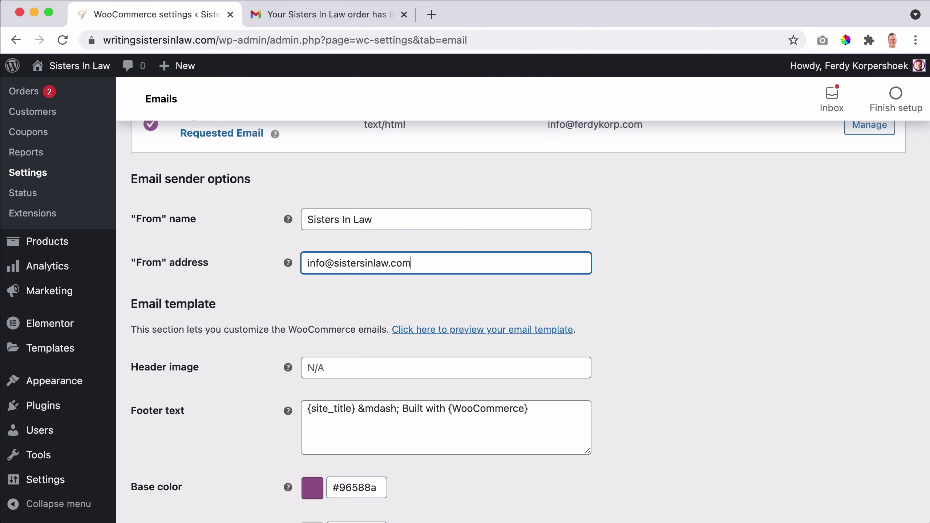
left_click(332, 263)
type("writing")
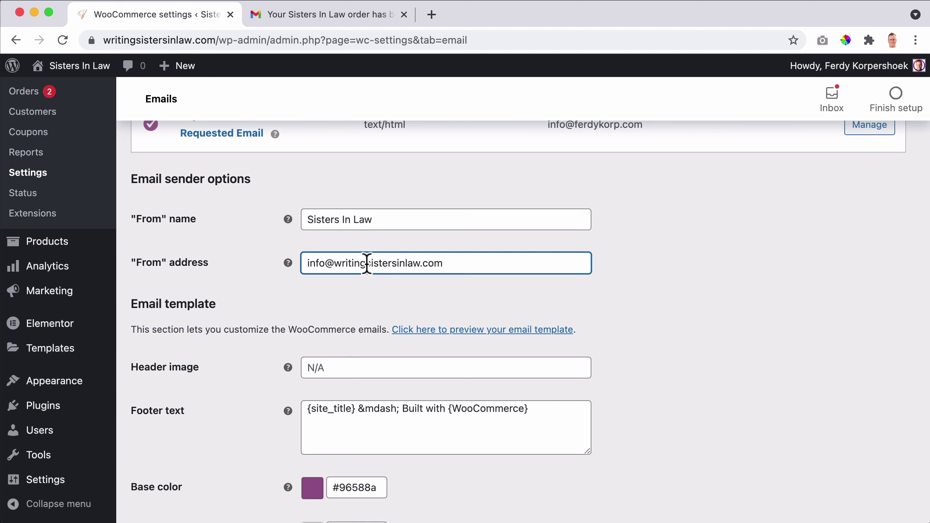
left_click_drag(367, 262, 444, 263)
key("super+c")
left_click(430, 15)
- Load sistersinlaw.com to confirm it is a parked domain, then close that tab
key("super+v")
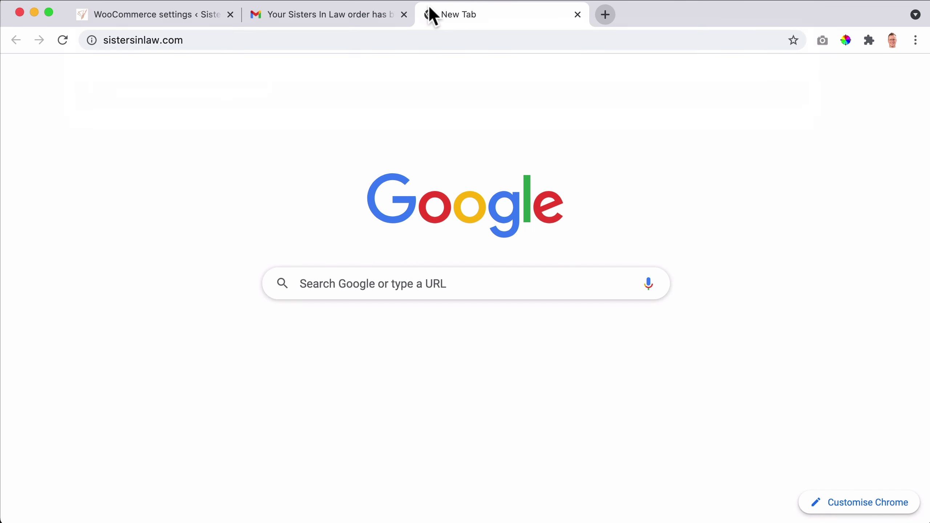
key("Return")
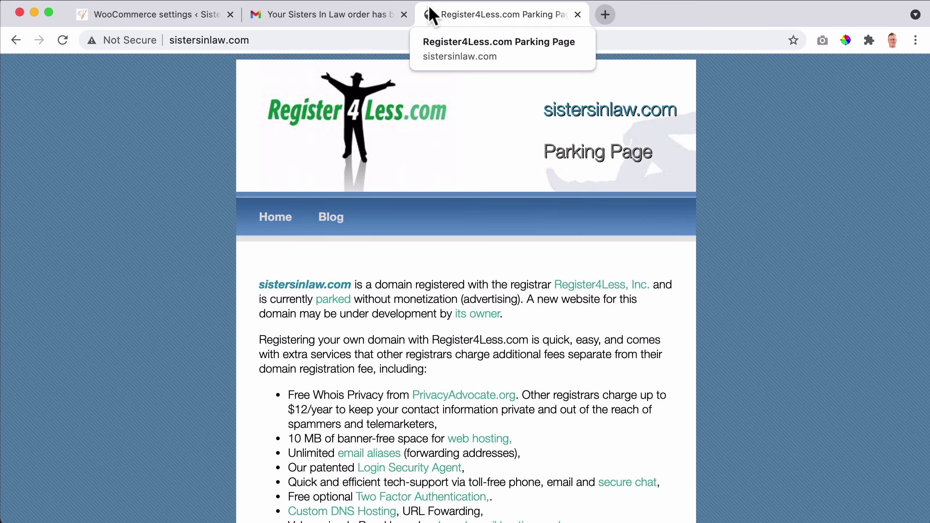
scroll(474, 228, "down", 5)
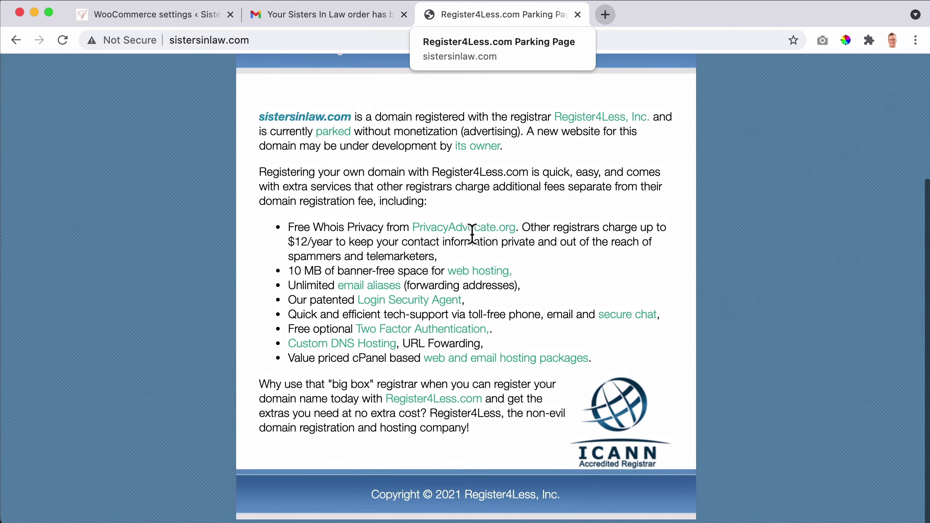
scroll(471, 232, "up", 5)
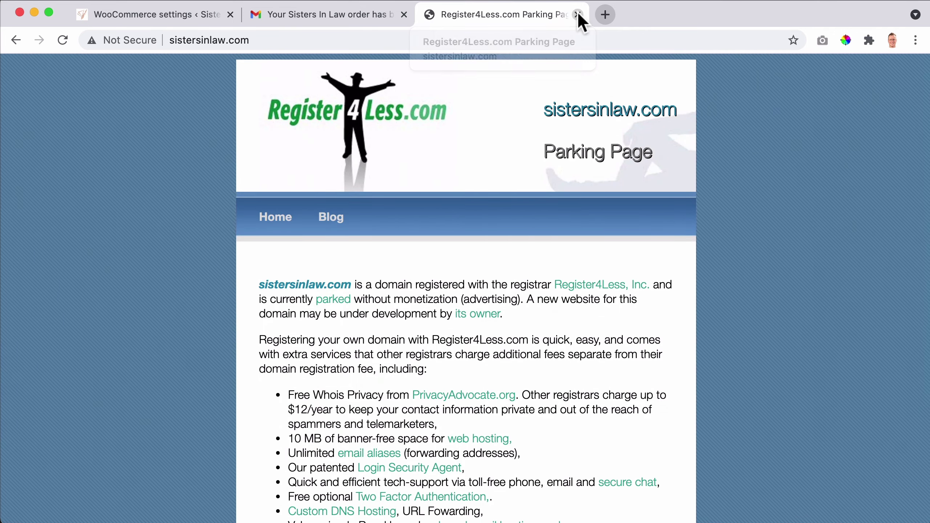
left_click(577, 15)
left_click(632, 268)
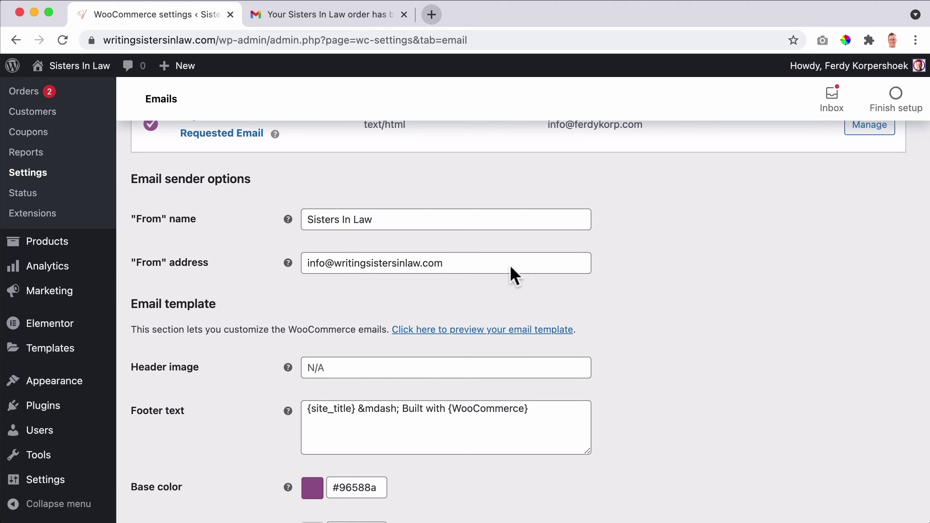
- Copy the Primary colour hex from Elementor's Site Settings Global Colors
scroll(511, 272, "down", 3)
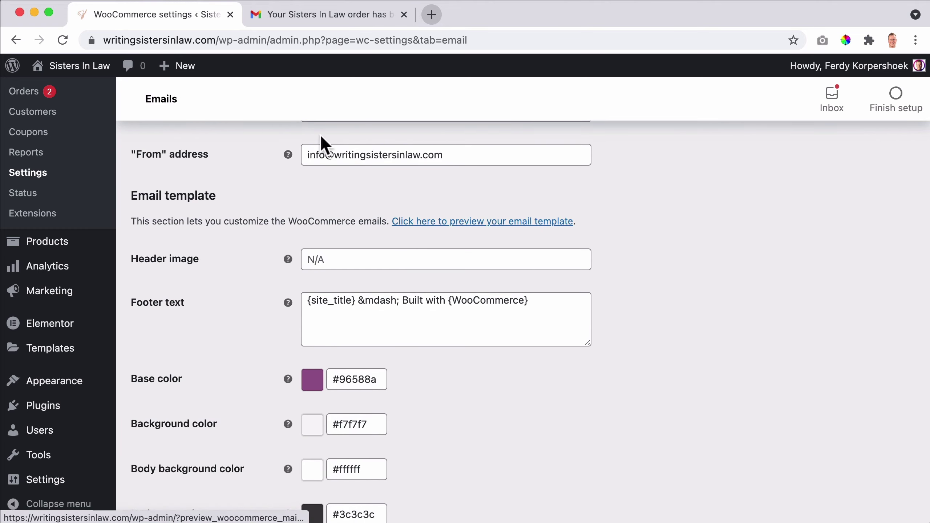
scroll(420, 208, "down", 2)
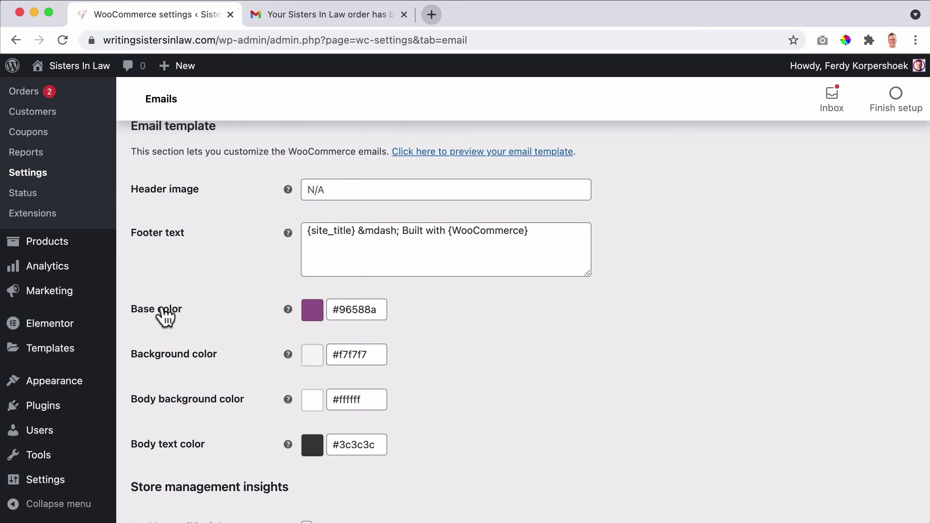
left_click(38, 69, "super")
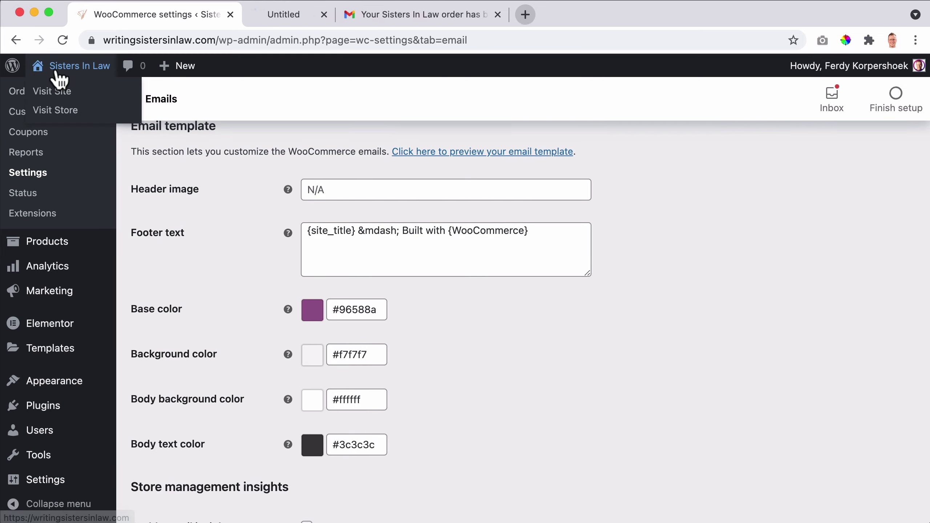
left_click(280, 21)
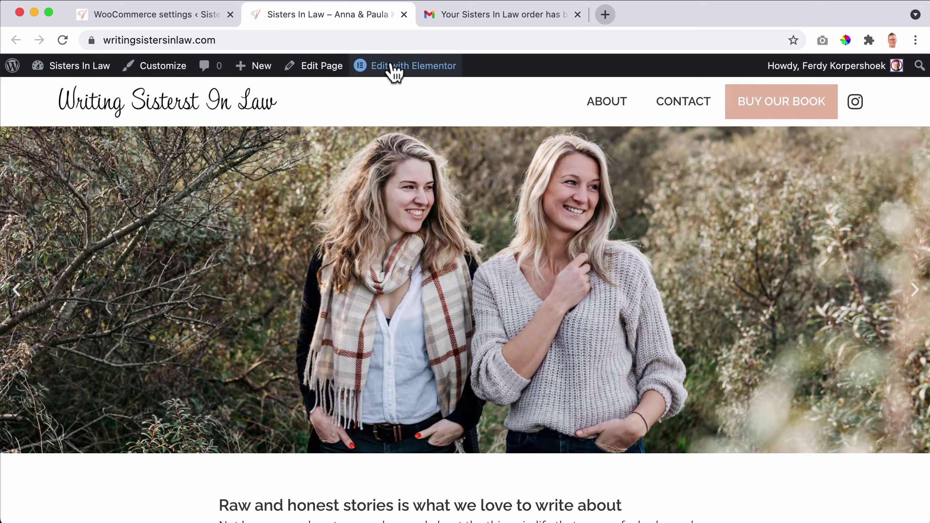
left_click(394, 67)
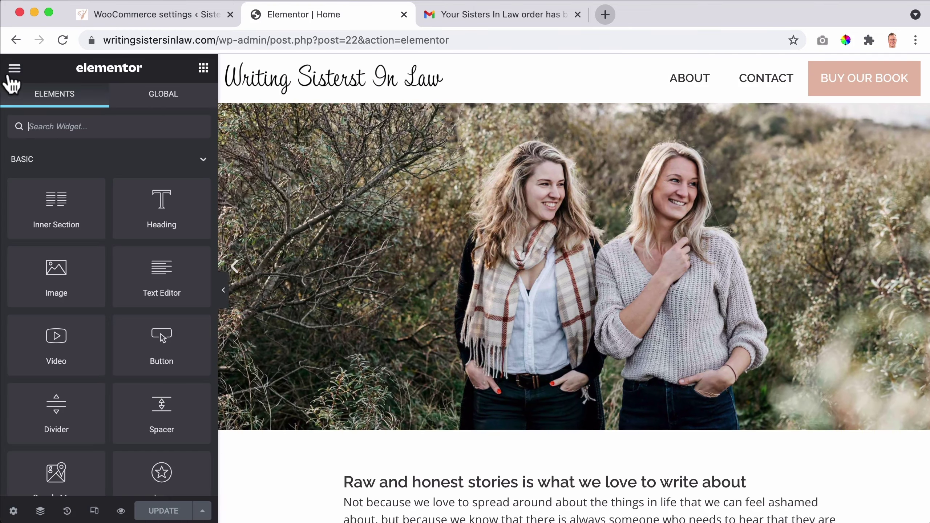
left_click(15, 67)
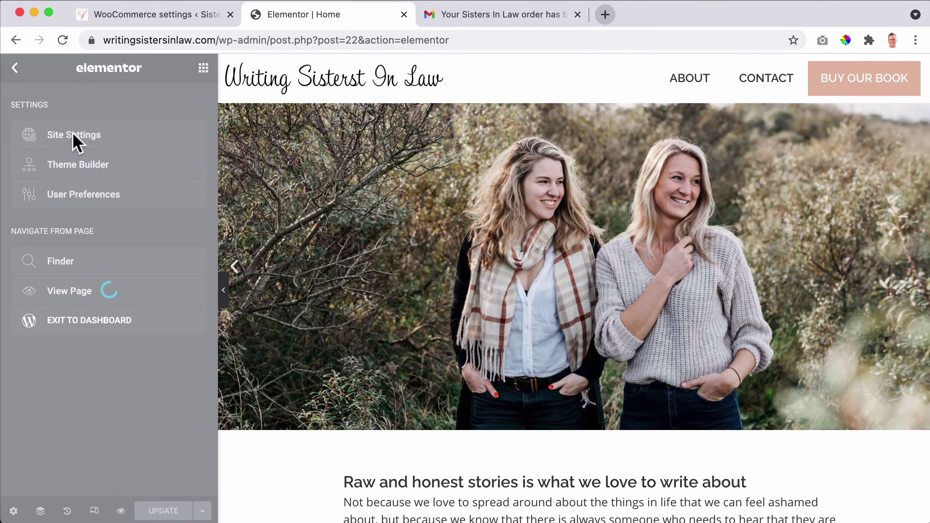
left_click(73, 133)
left_click(72, 138)
left_click(193, 140)
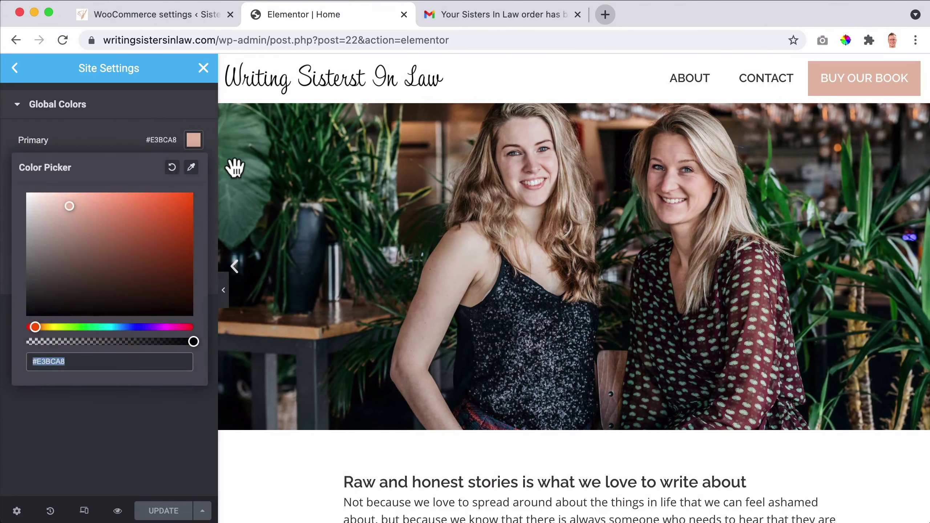
- Paste #e3bca8 as the email Base color and save the email settings
left_click(403, 15)
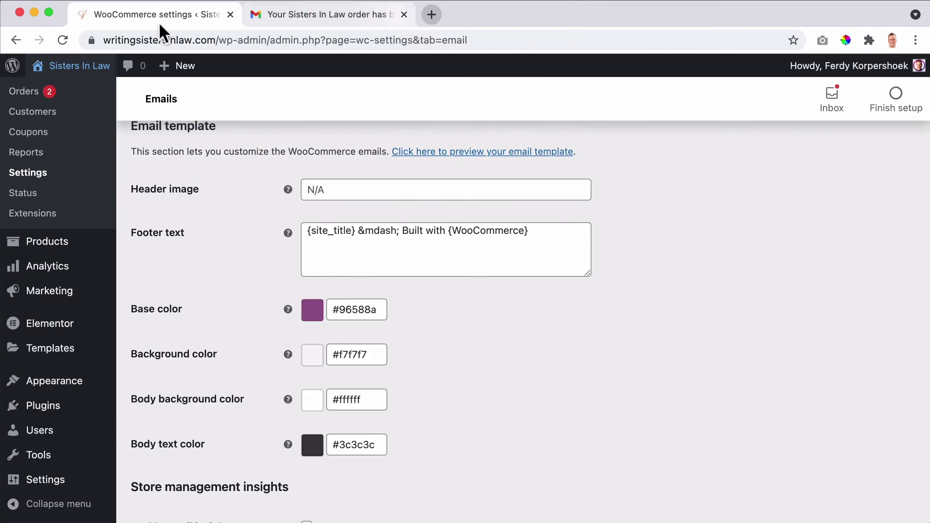
triple_click(353, 304)
type("#e3bca8")
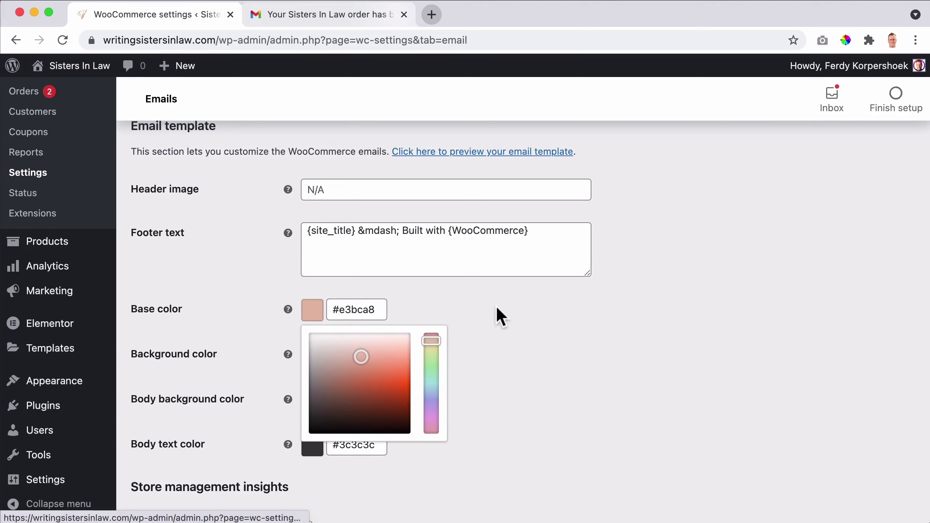
left_click(366, 337)
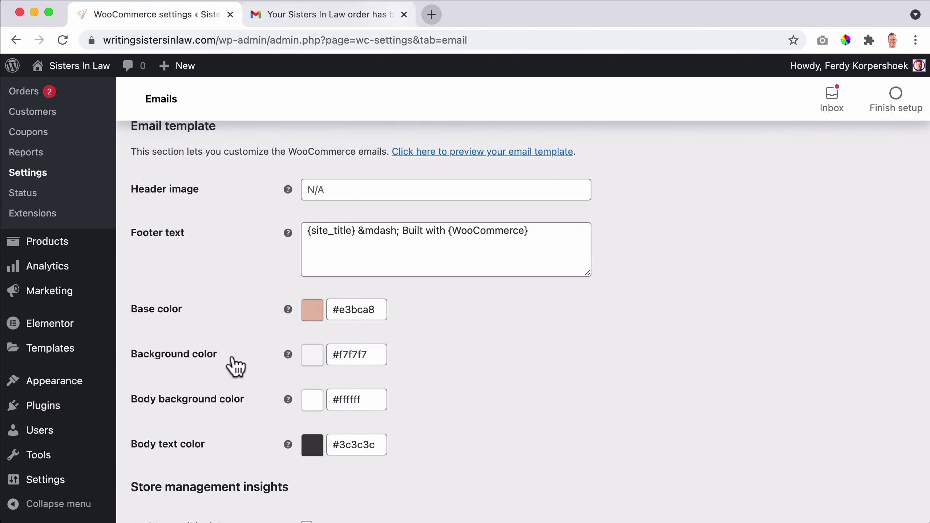
scroll(235, 366, "down", 3)
left_click(169, 448)
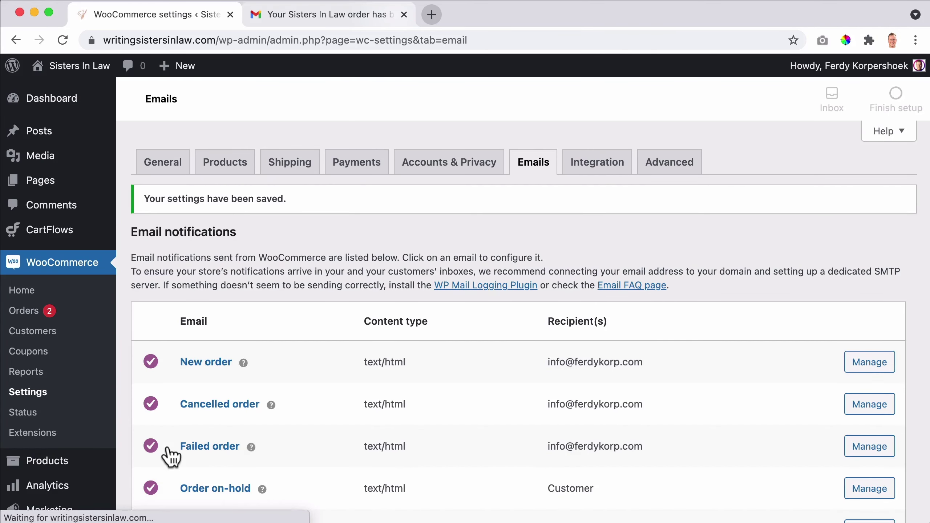
- In a new Media Library tab, search 'logo' and copy Logo.png's file URL
mouse_move(52, 159)
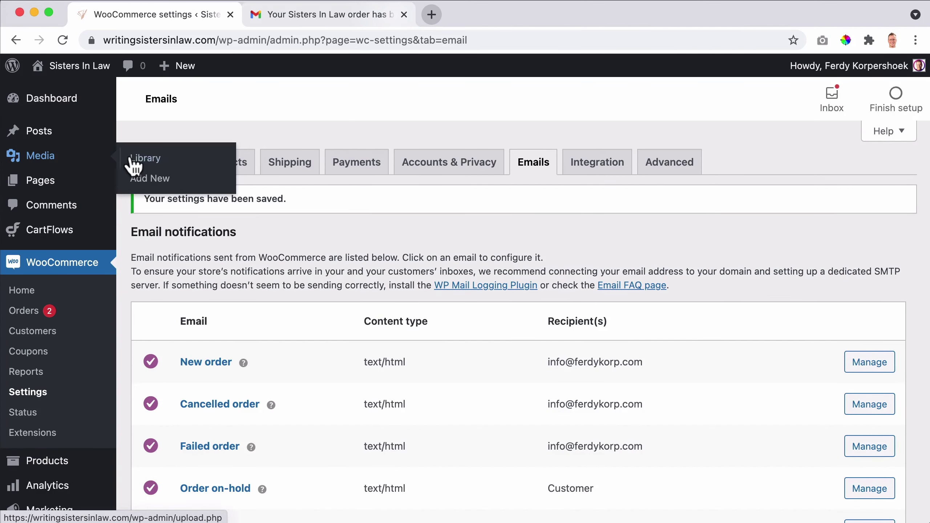
left_click(146, 165, "super")
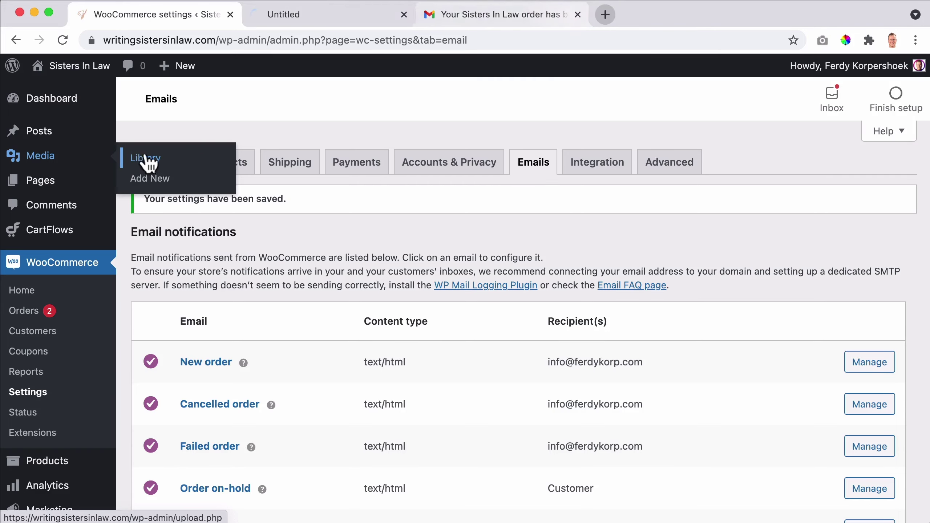
left_click(299, 18)
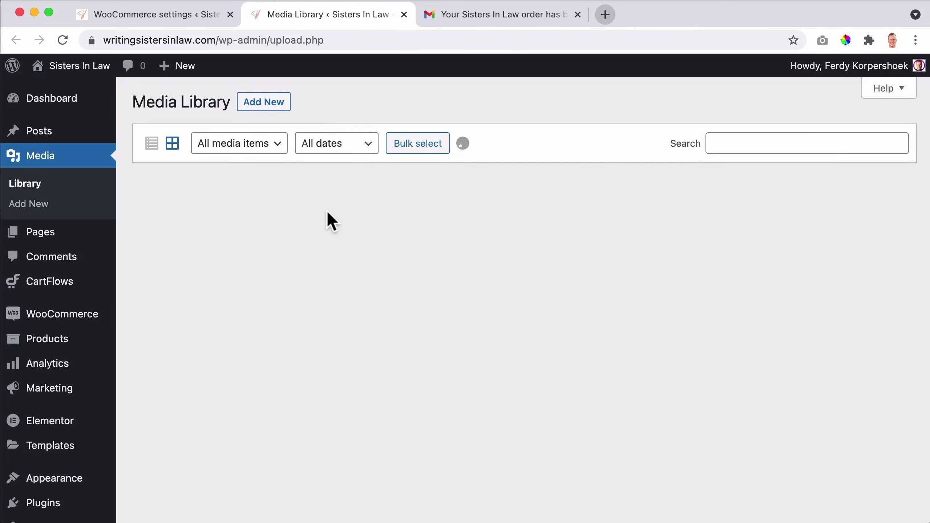
left_click(731, 138)
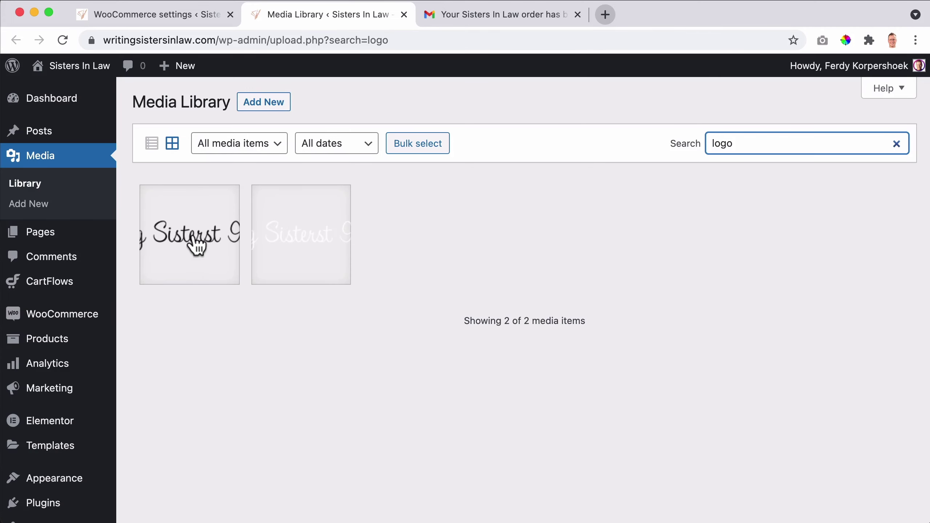
left_click(193, 236)
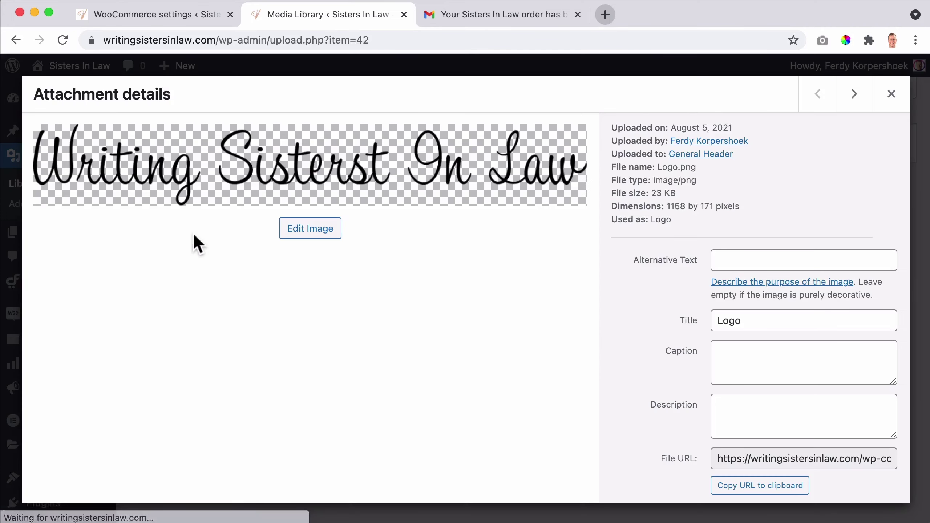
left_click(737, 486)
- Open the logo URL and save the image to the Desktop as LogoEmail
key("Escape")
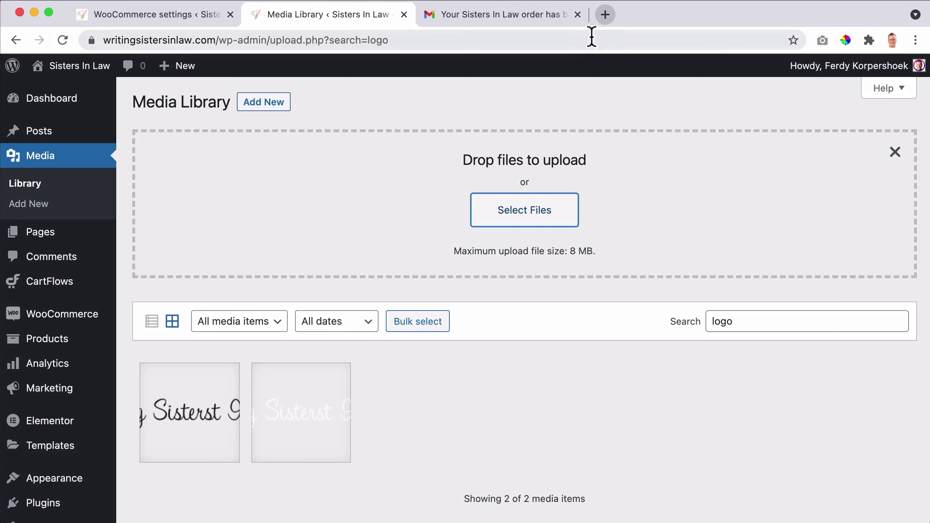
key("super+t")
key("super+v")
key("Return")
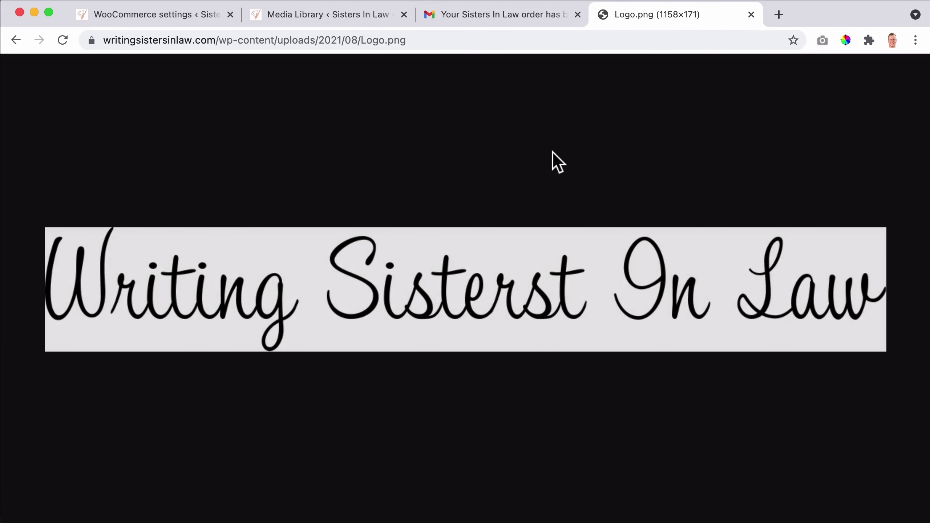
right_click(397, 273)
left_click(422, 291)
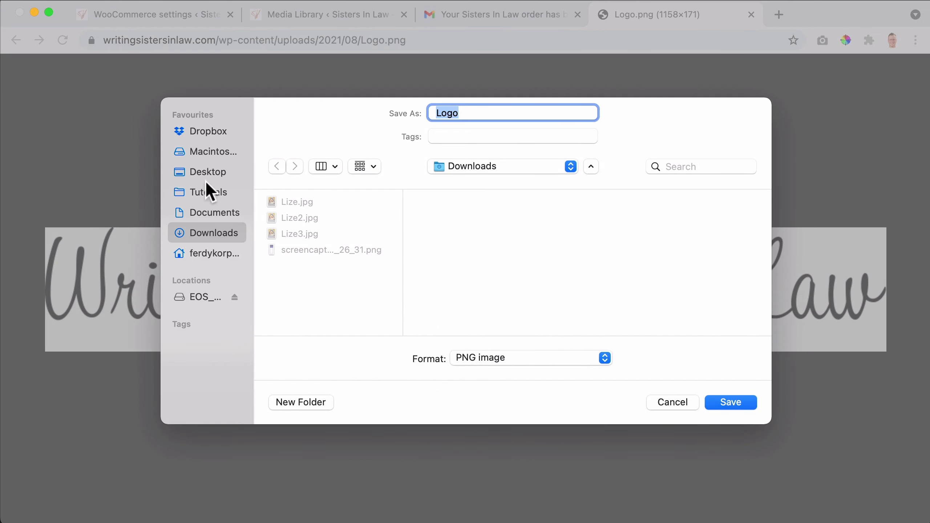
left_click(206, 173)
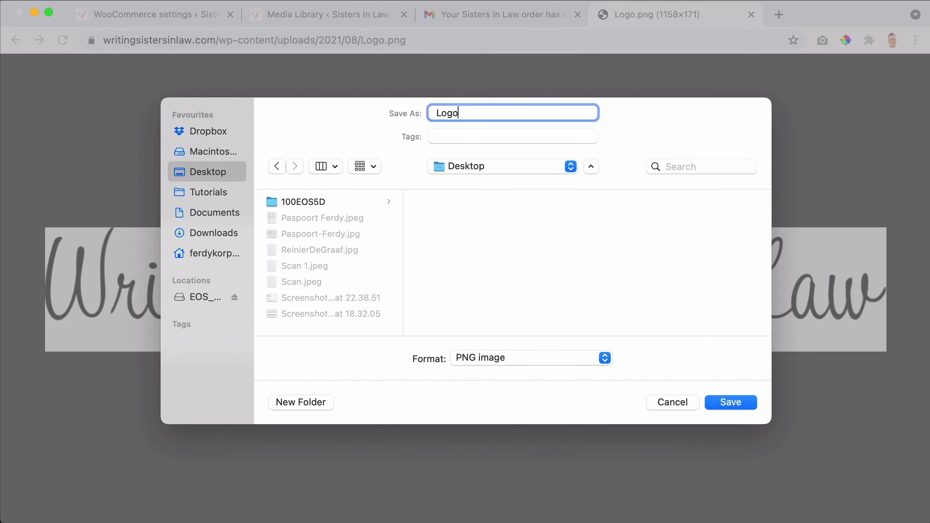
key("Return")
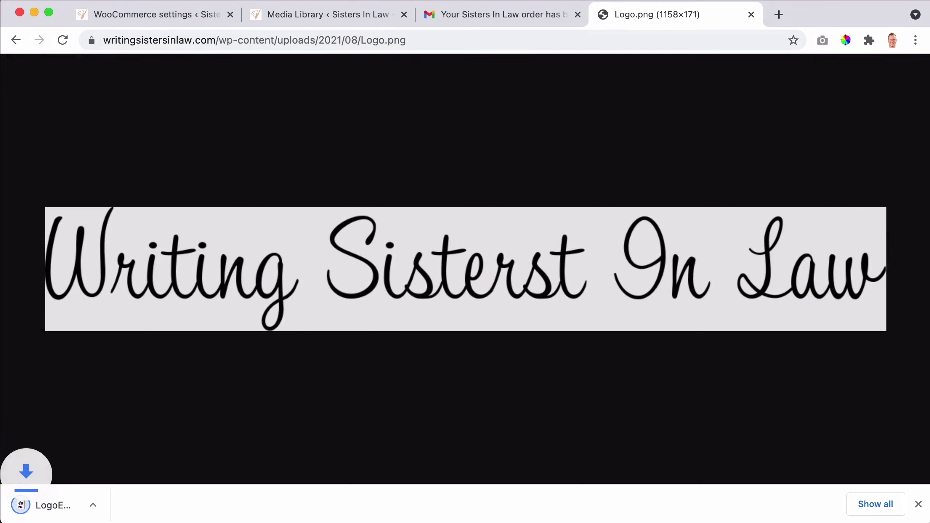
- Upload LogoEmail.png into the Media Library and open its attachment details
left_click(298, 16)
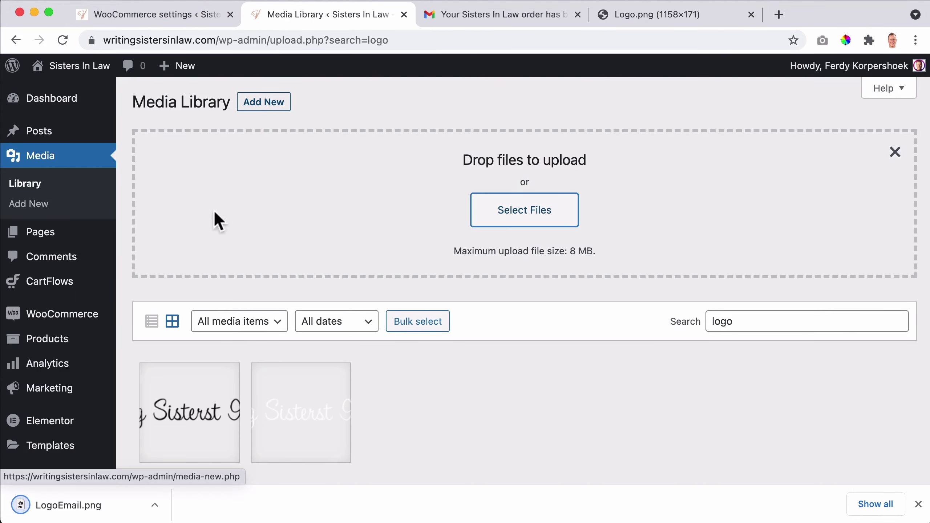
left_click_drag(92, 499, 394, 220)
left_click(194, 399)
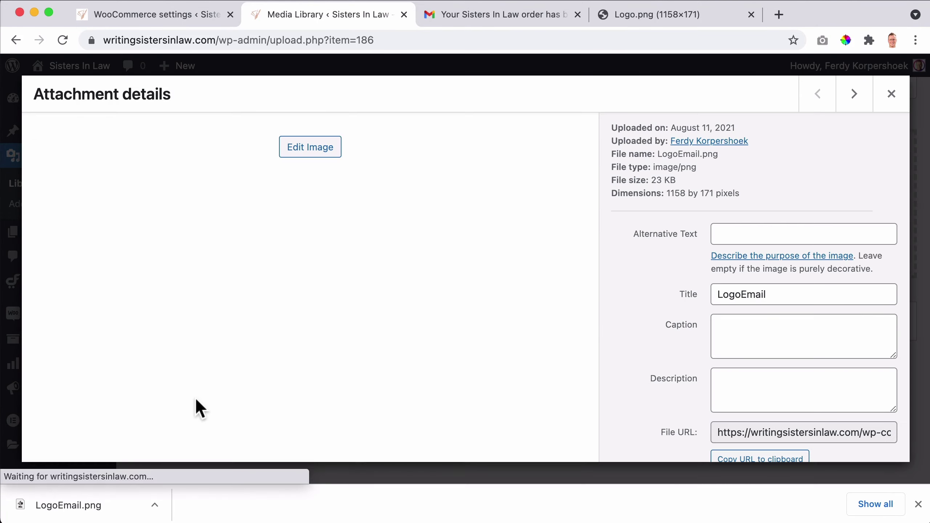
- Measure the received order email's purple header with a screen selection, then return
left_click(487, 15)
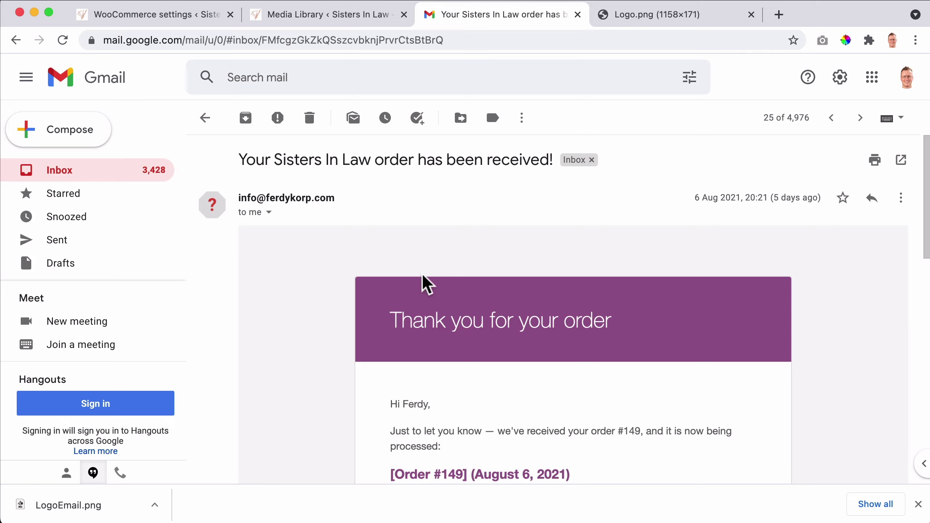
key("super+shift+4")
left_click_drag(429, 230, 715, 262)
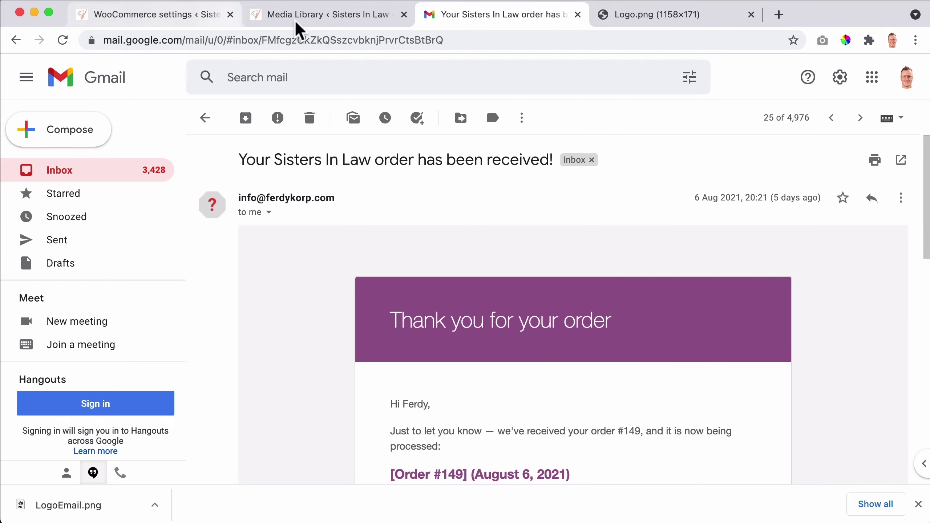
left_click(331, 19)
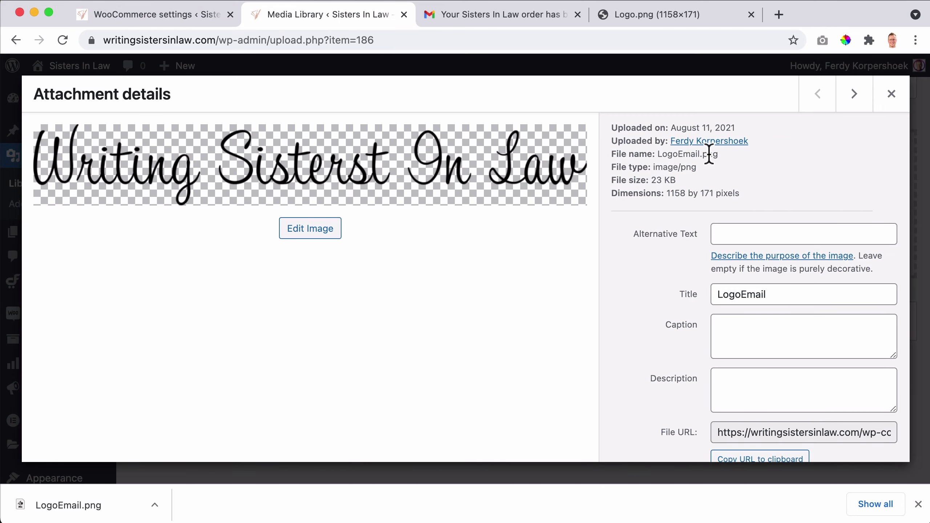
- Scale the LogoEmail image down to 400 × 59 pixels
left_click(302, 234)
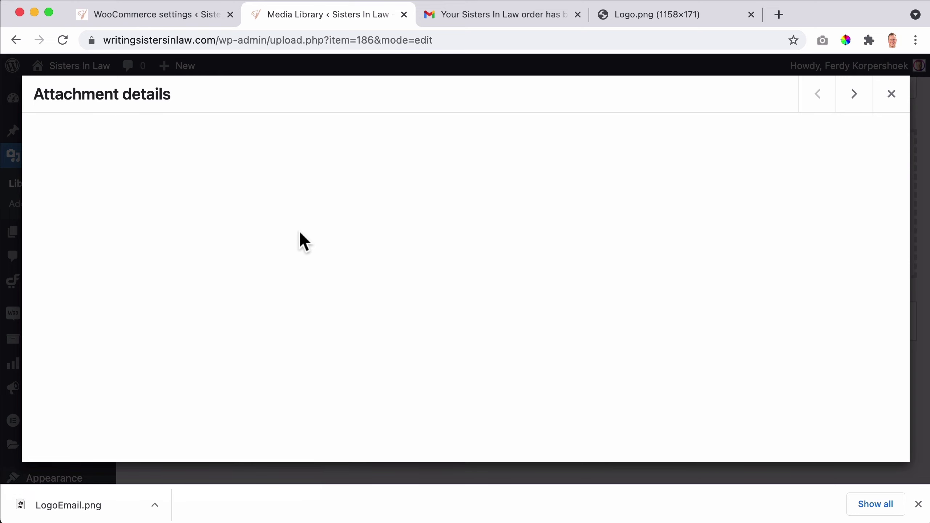
left_click(746, 198)
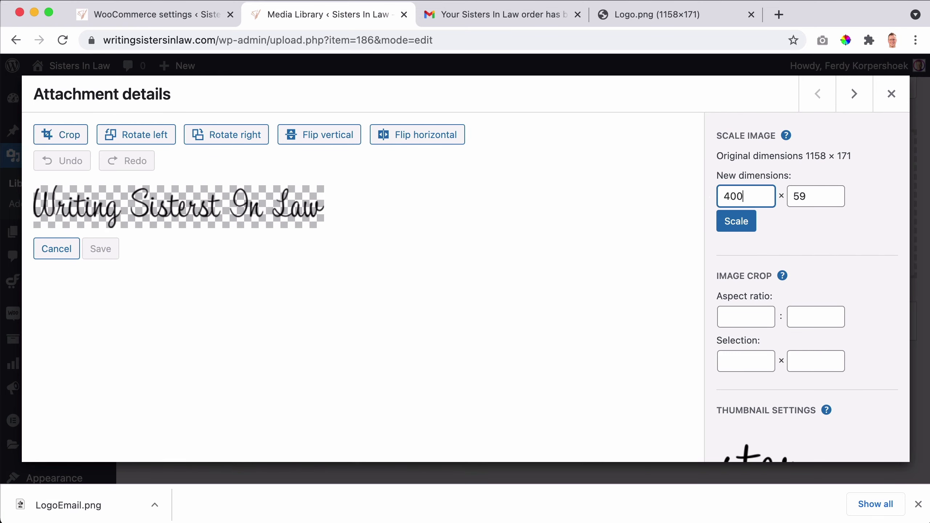
left_click(729, 230)
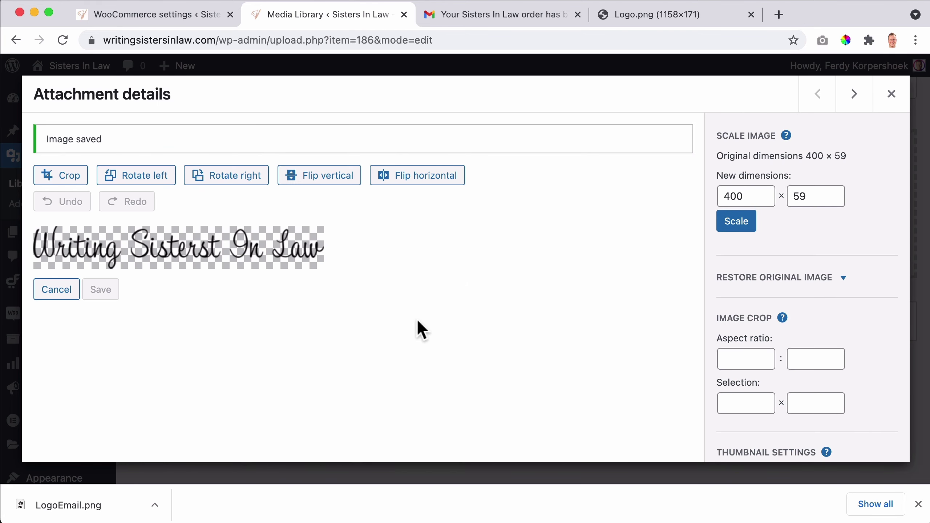
scroll(814, 351, "down", 5)
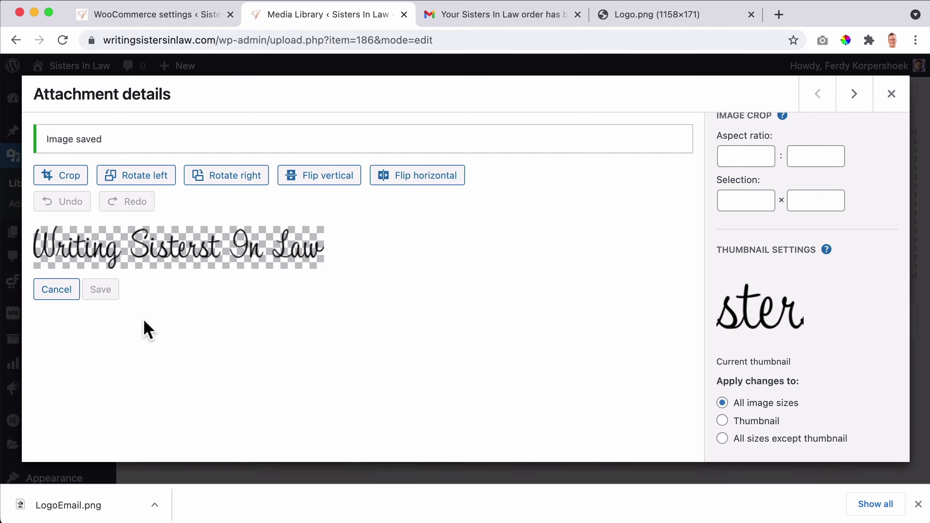
left_click(918, 505)
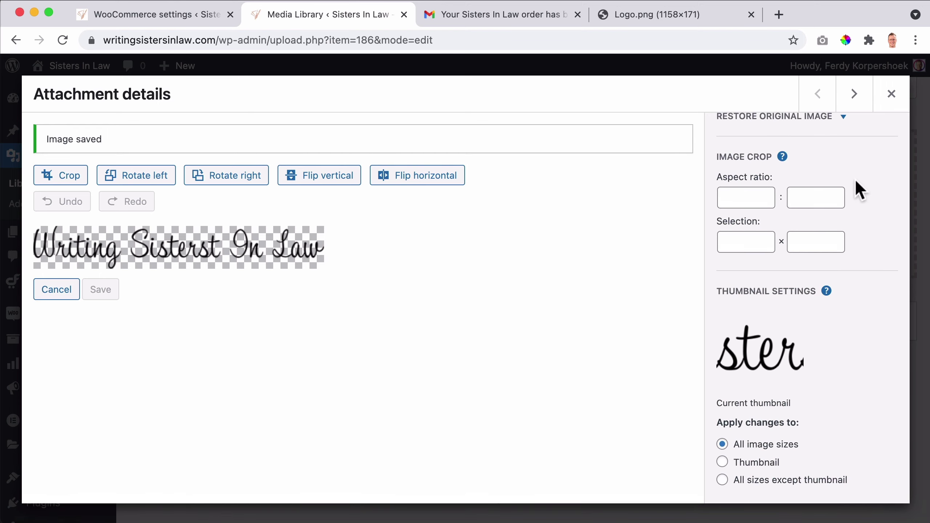
left_click(890, 110)
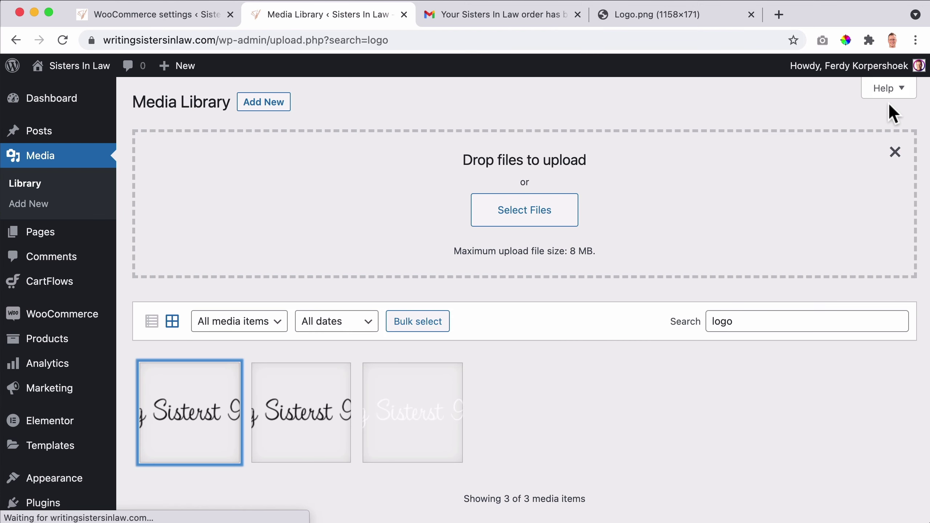
- Reopen LogoEmail, move to the 400 × 59 version and copy its file URL
left_click(30, 187)
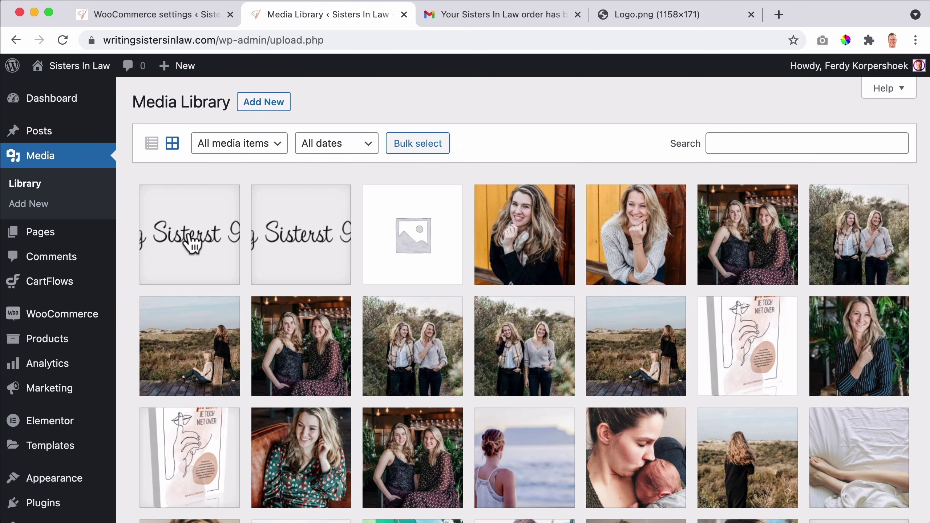
left_click(192, 239)
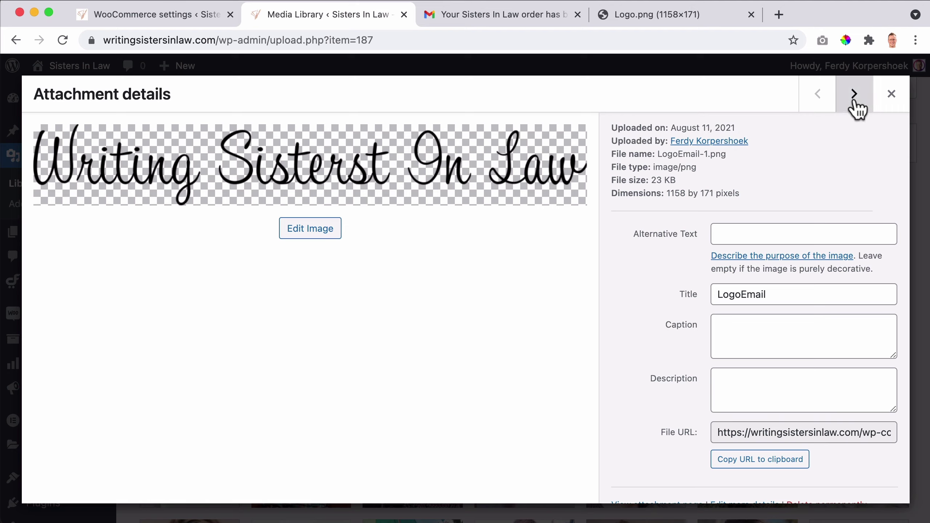
left_click(854, 95)
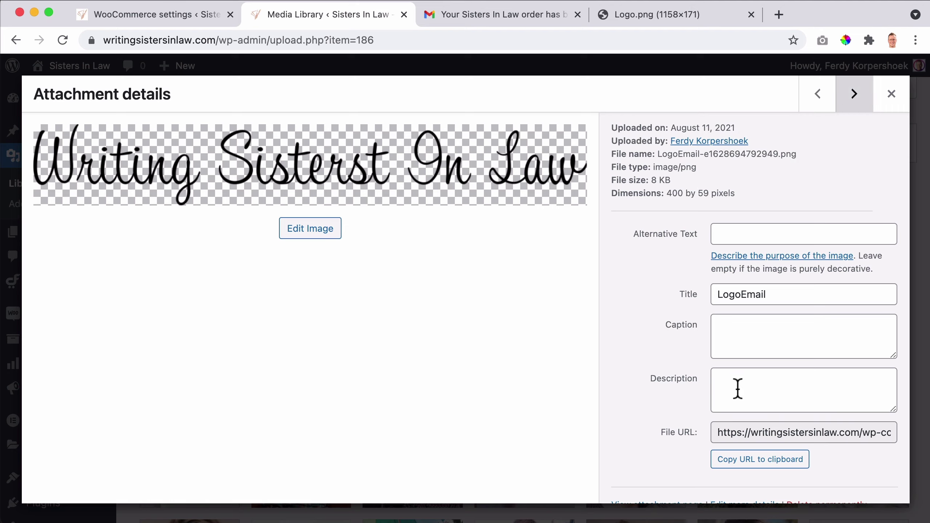
left_click(747, 462)
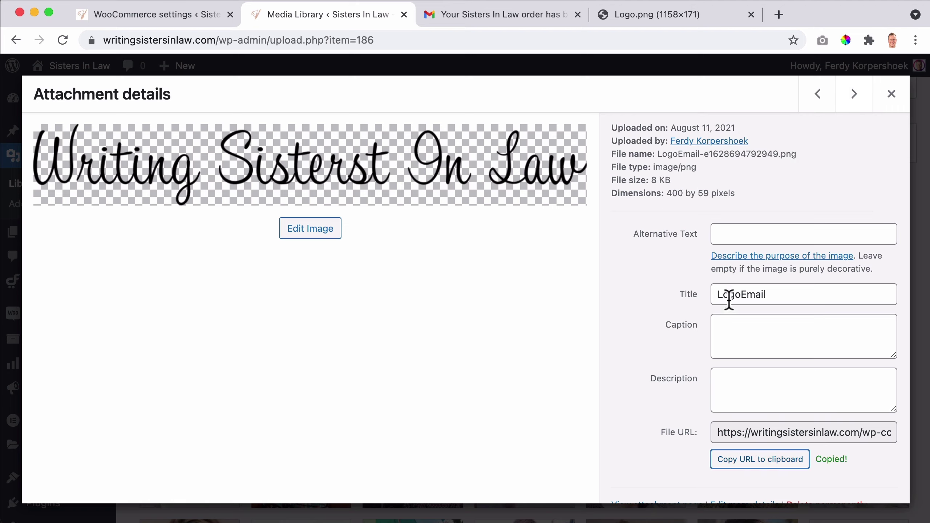
left_click(891, 94)
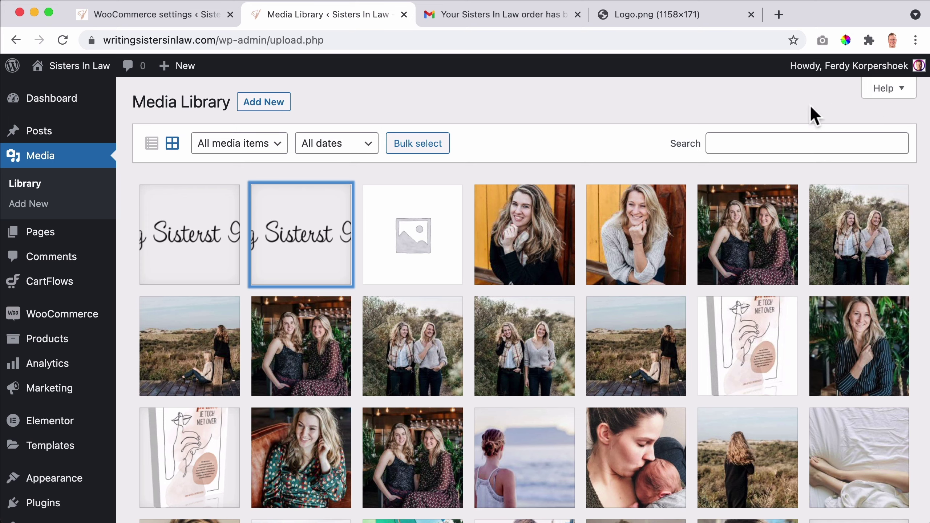
- Paste the scaled LogoEmail URL into the email Header image field
left_click(148, 15)
scroll(303, 289, "down", 20)
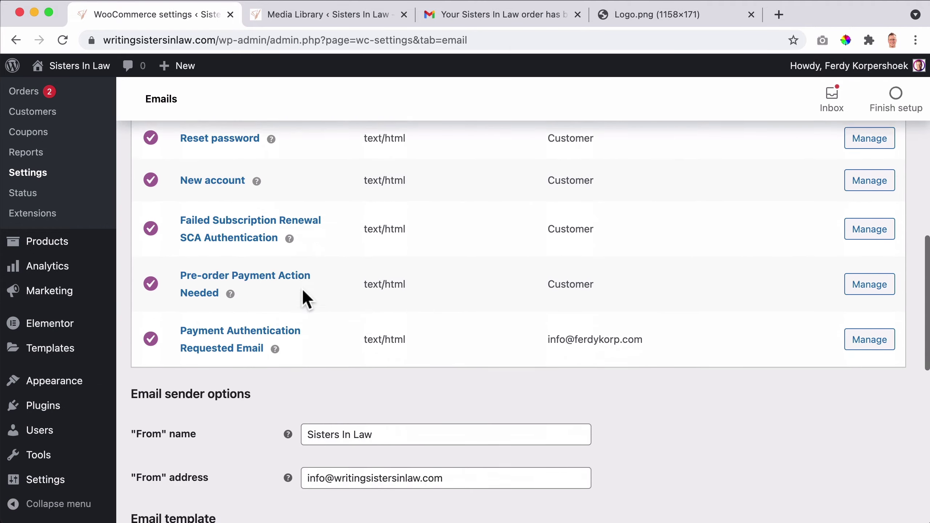
scroll(304, 290, "down", 1)
left_click(355, 263)
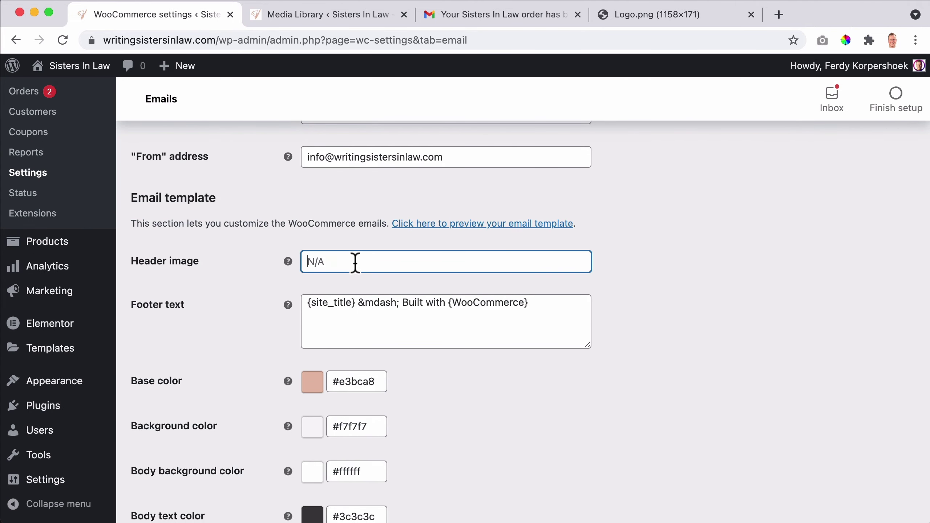
type("https://writingsistersinlaw.com/wp-content/uploads/2021/08/LogoEmail-e1628694792949.png")
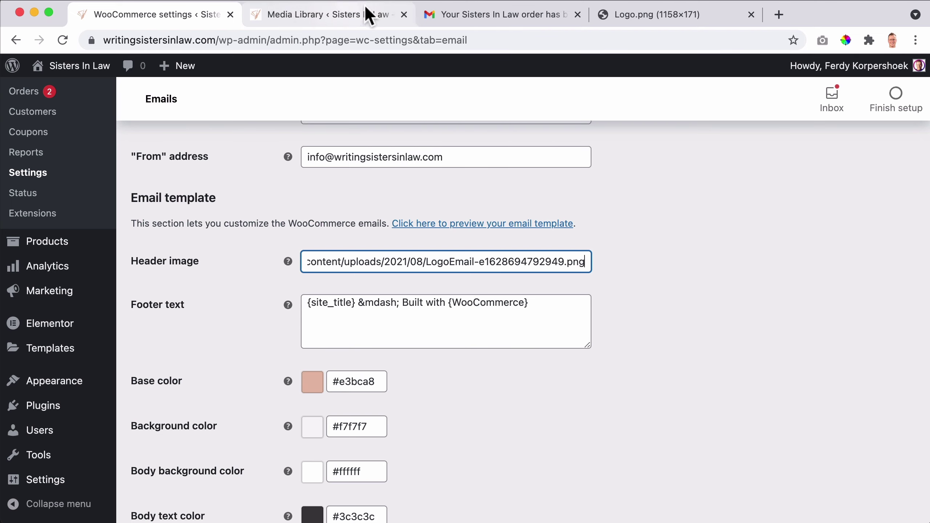
- Check the received email's footer, then clear the Footer text and save the email settings
left_click(544, 15)
scroll(515, 276, "down", 10)
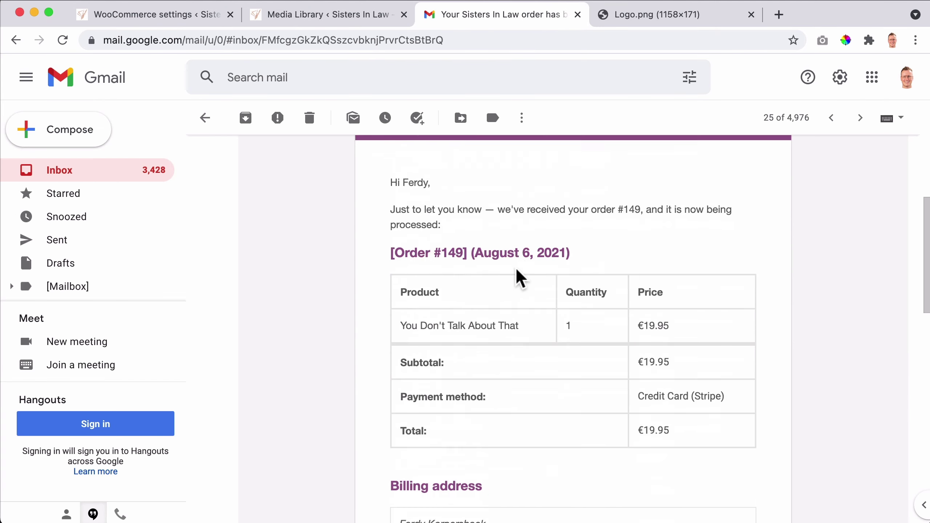
scroll(519, 278, "down", 4)
left_click_drag(489, 253, 750, 259)
left_click(749, 260)
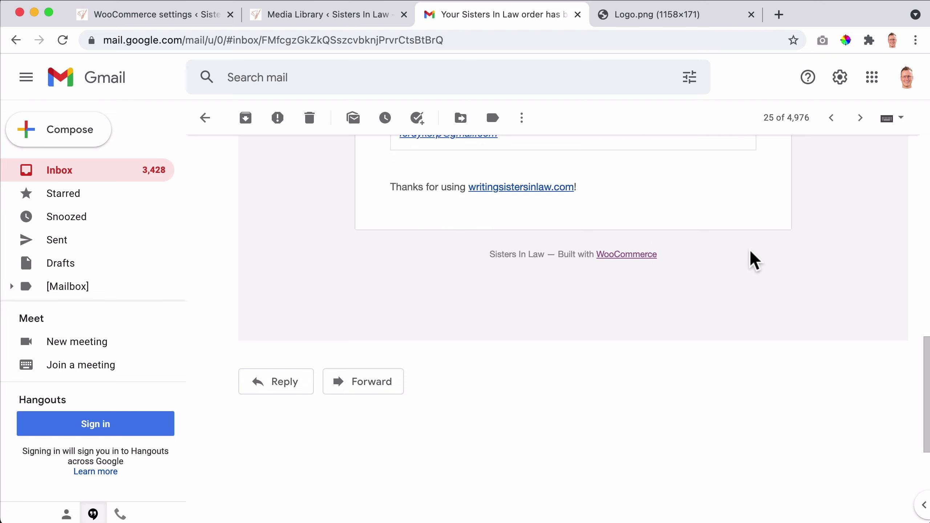
left_click(205, 16)
left_click(424, 320)
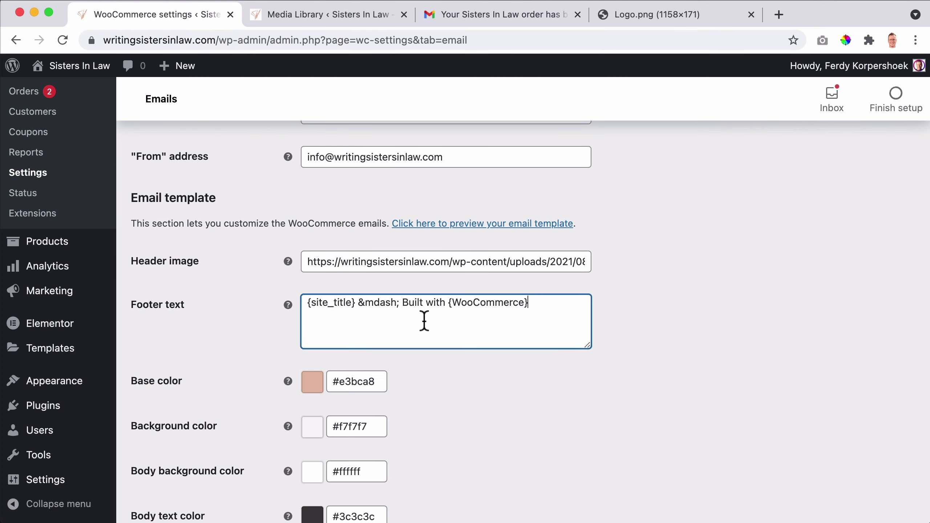
key("super+a")
key("BackSpace")
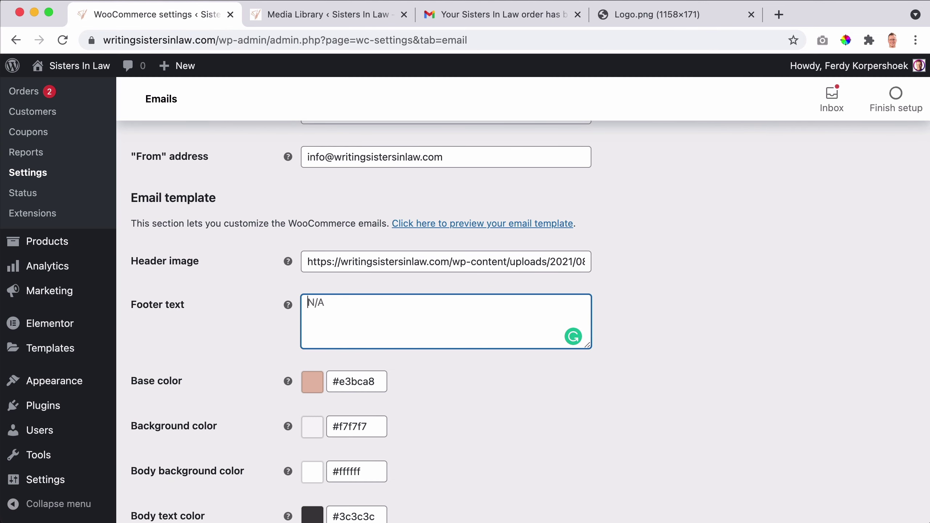
scroll(311, 329, "down", 6)
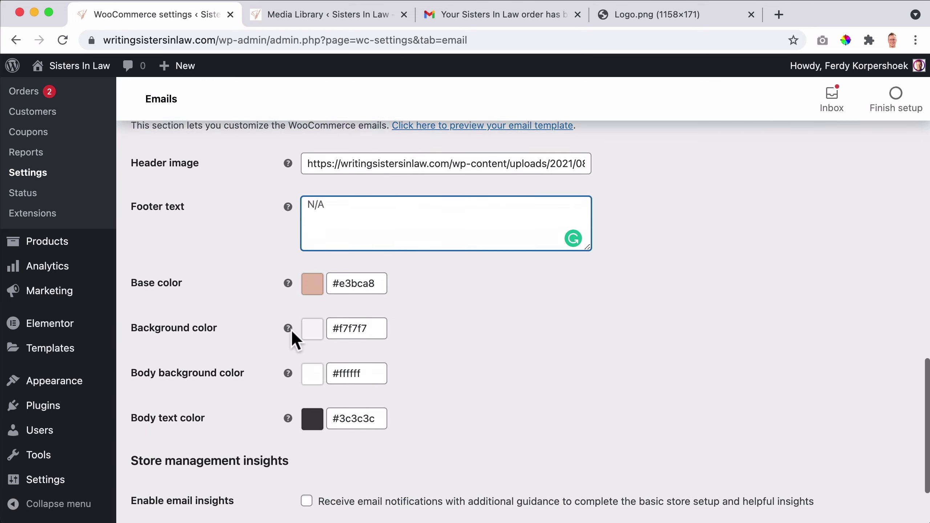
left_click(169, 447)
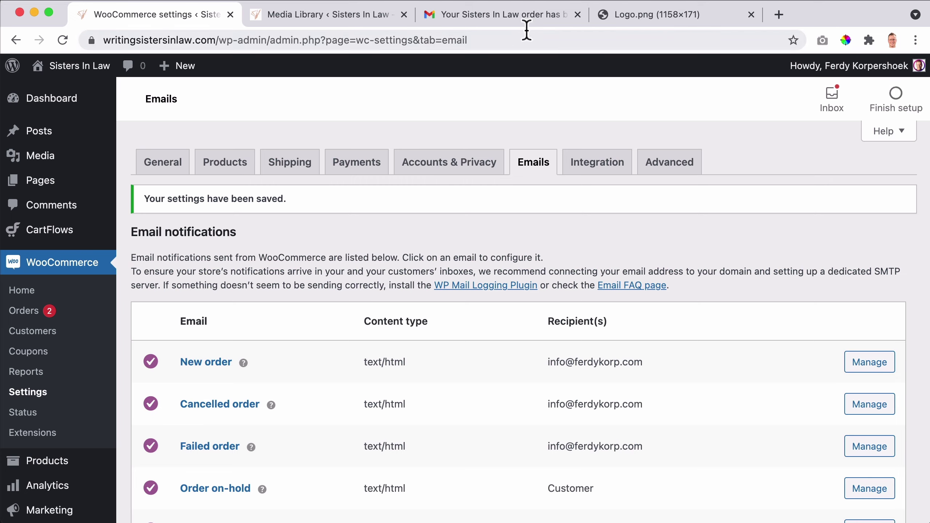
left_click(529, 16)
scroll(475, 220, "up", 15)
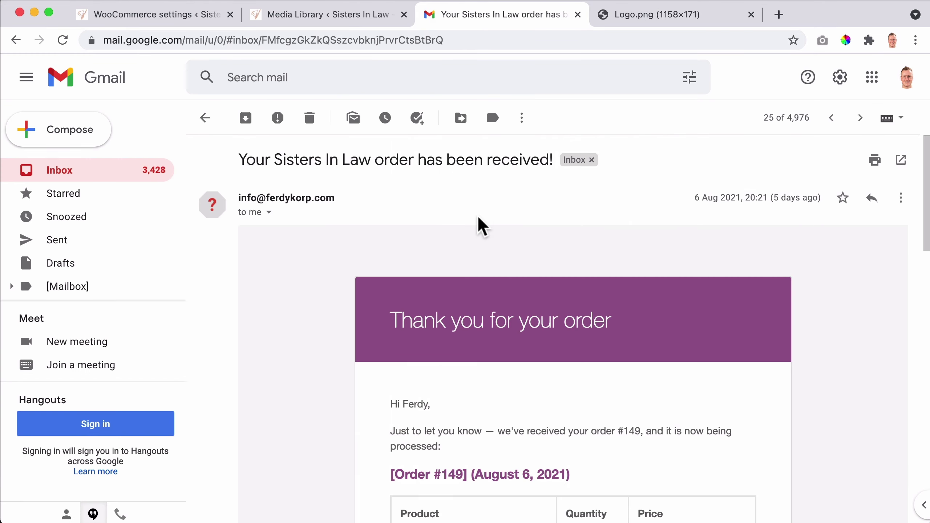
scroll(569, 298, "down", 5)
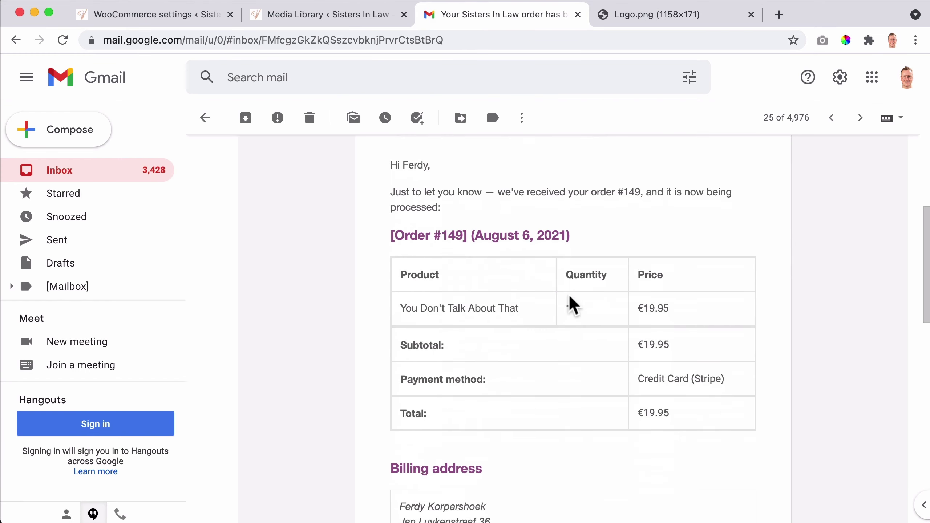
scroll(572, 306, "down", 5)
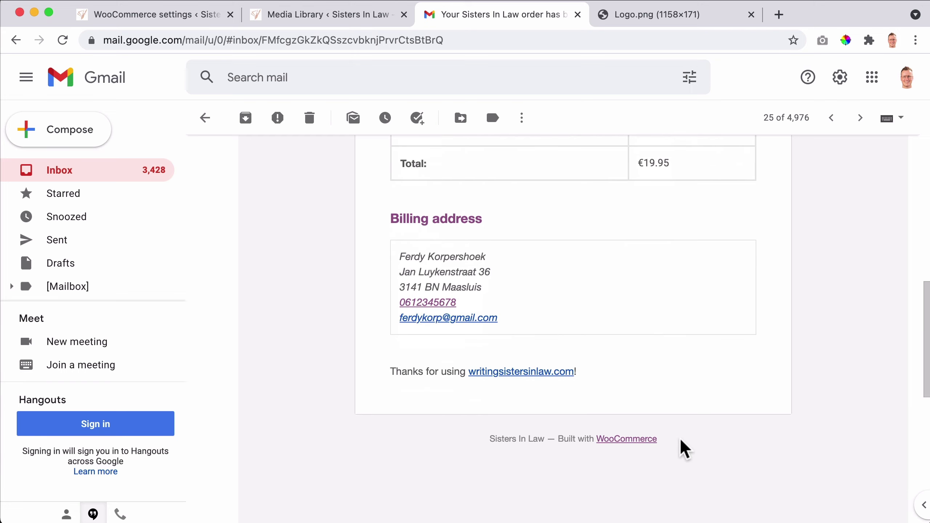
scroll(536, 370, "up", 9)
scroll(544, 365, "down", 6)
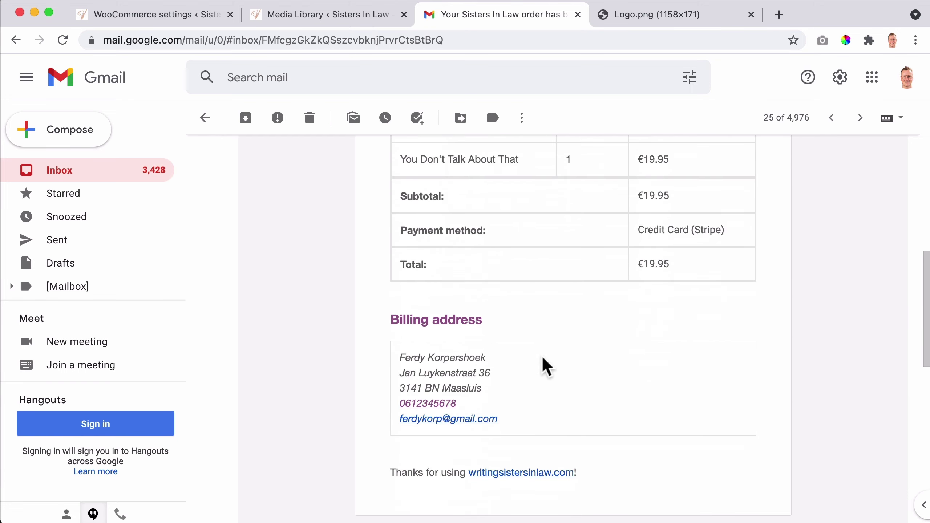
scroll(545, 366, "down", 3)
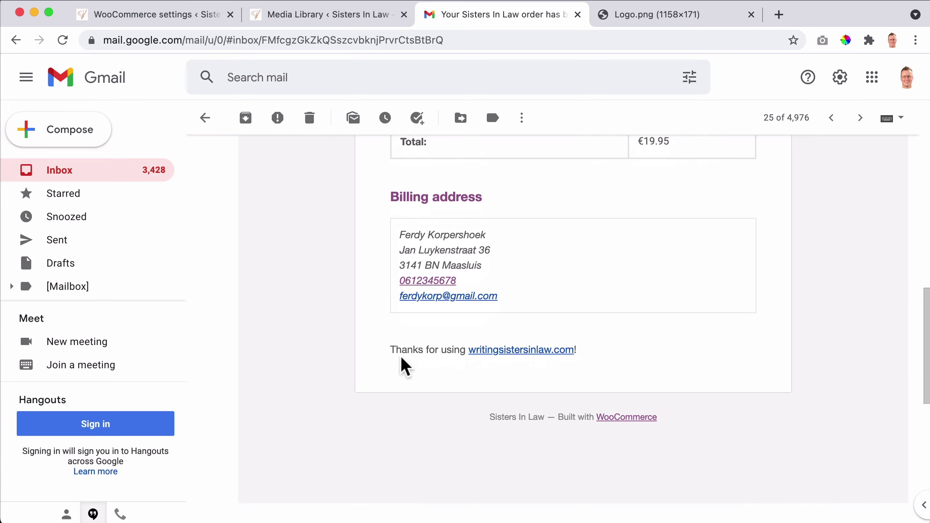
left_click_drag(396, 350, 446, 349)
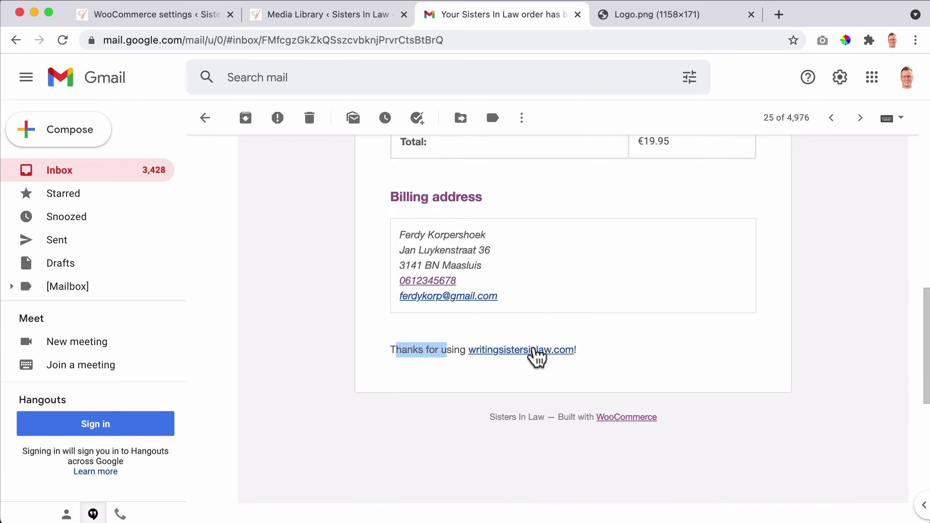
scroll(591, 350, "up", 10)
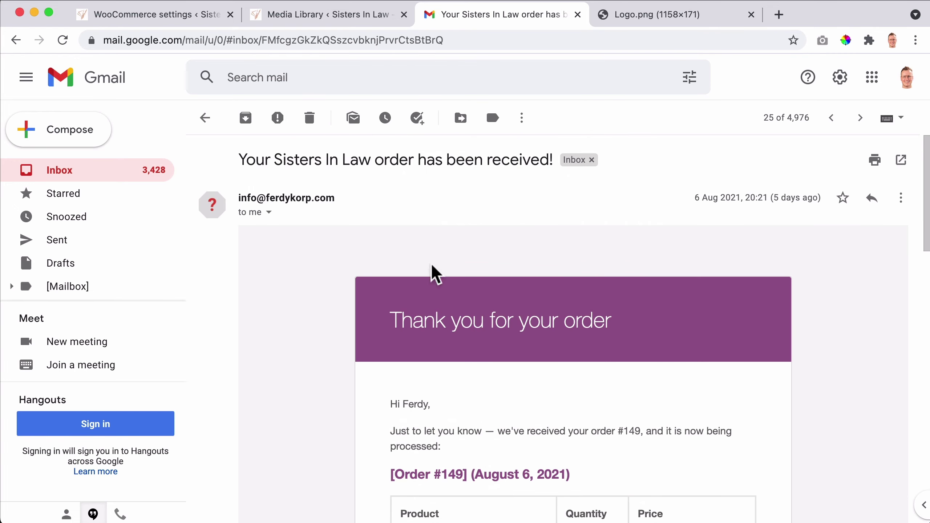
left_click_drag(253, 165, 529, 162)
left_click(529, 162)
left_click(202, 20)
- Open Processing order email settings and begin retyping the subject as 'Thank You For Your Order At writingsistersinlaw.com'
scroll(365, 290, "down", 5)
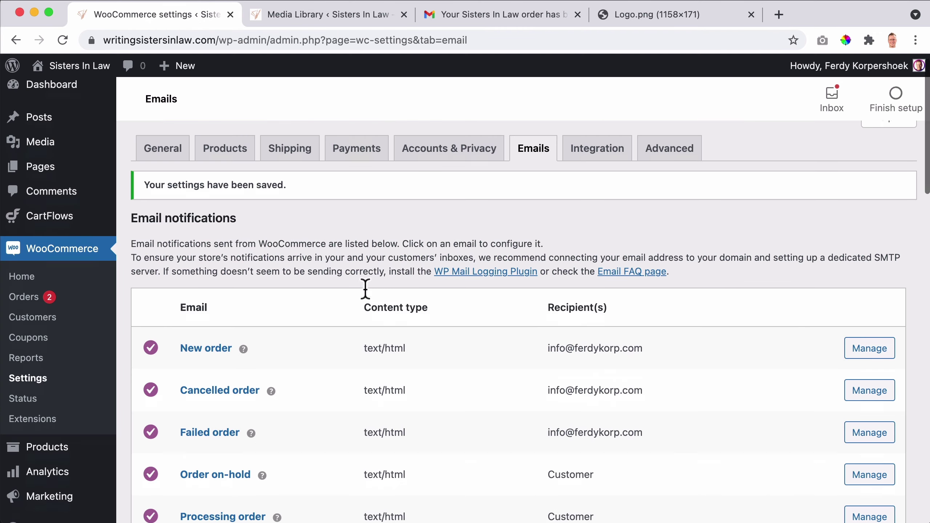
scroll(365, 286, "down", 4)
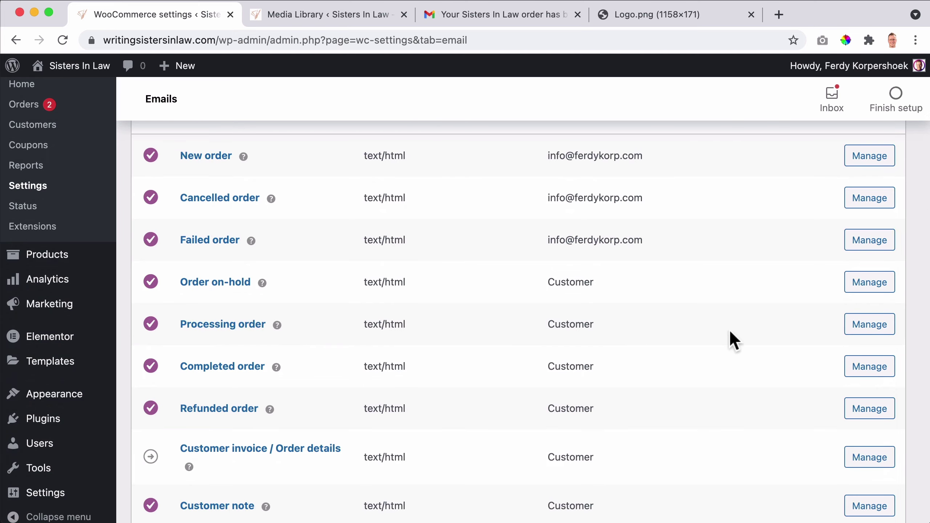
left_click(869, 328)
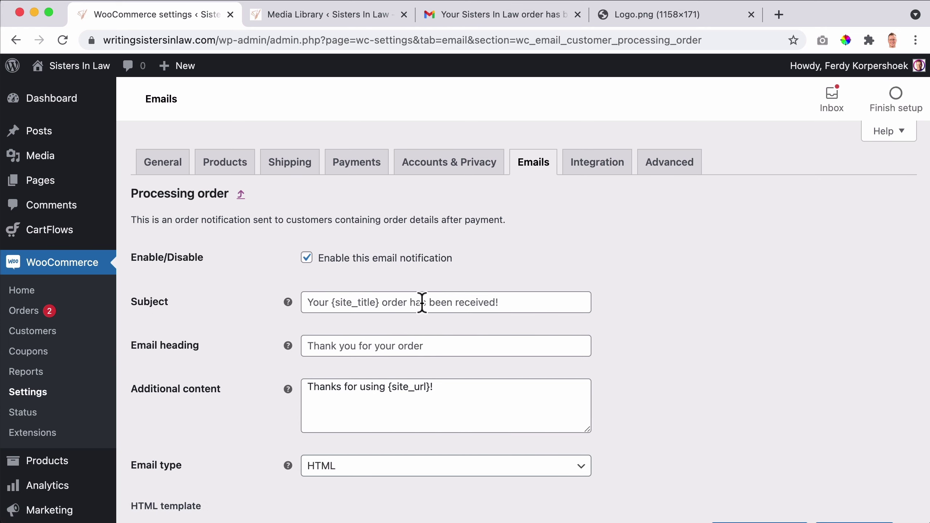
left_click(498, 17)
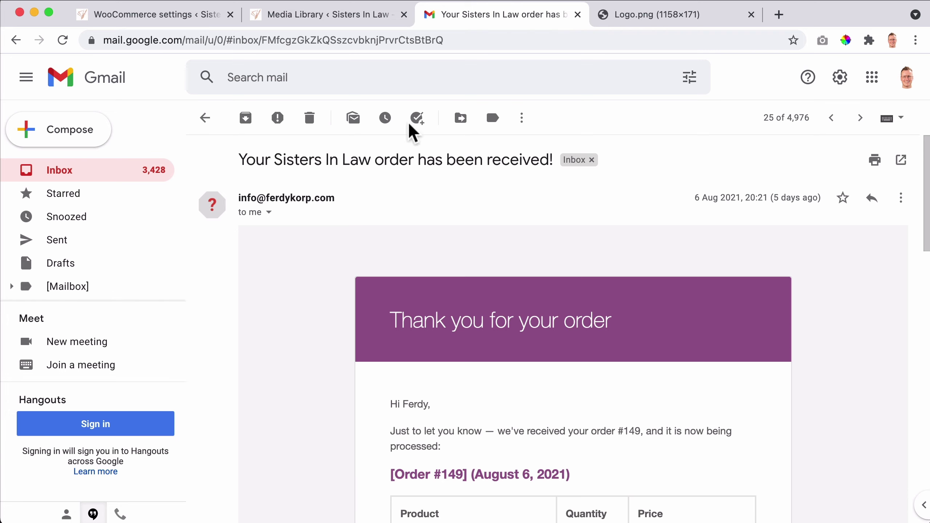
left_click(202, 24)
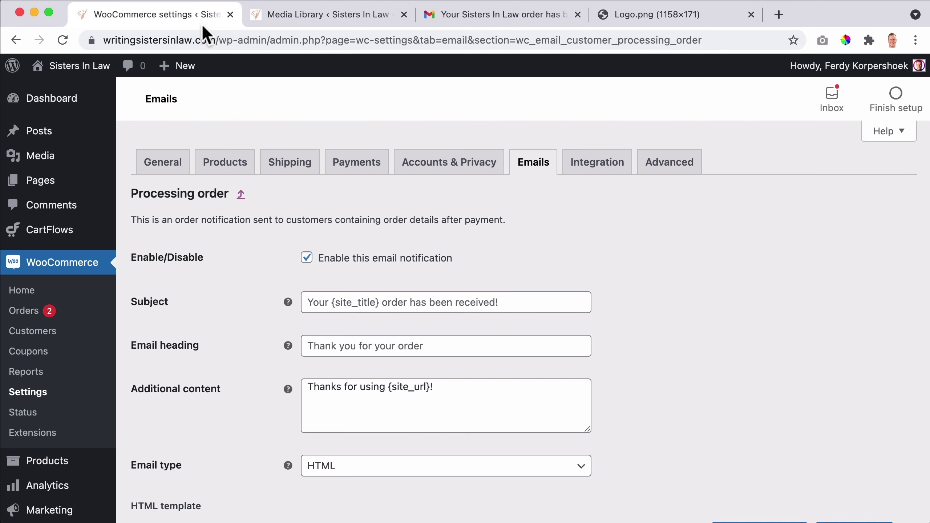
left_click(334, 302)
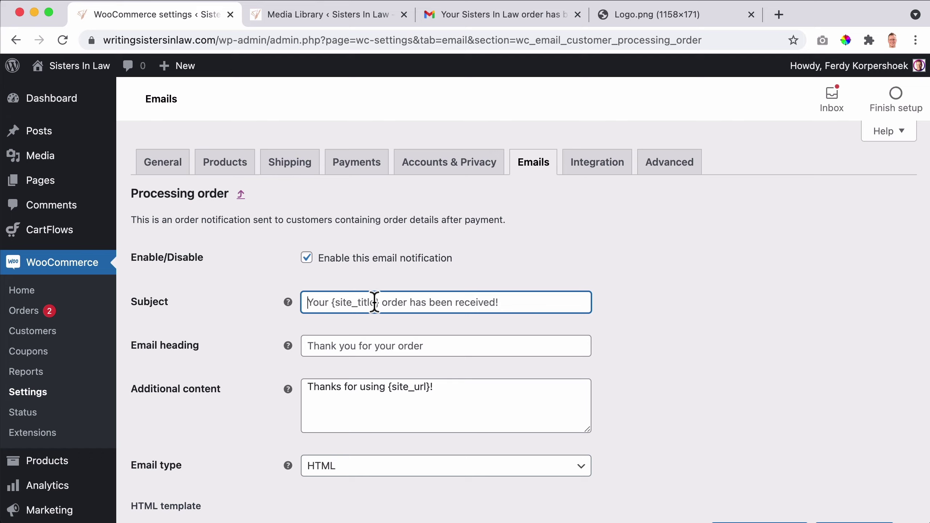
type("T")
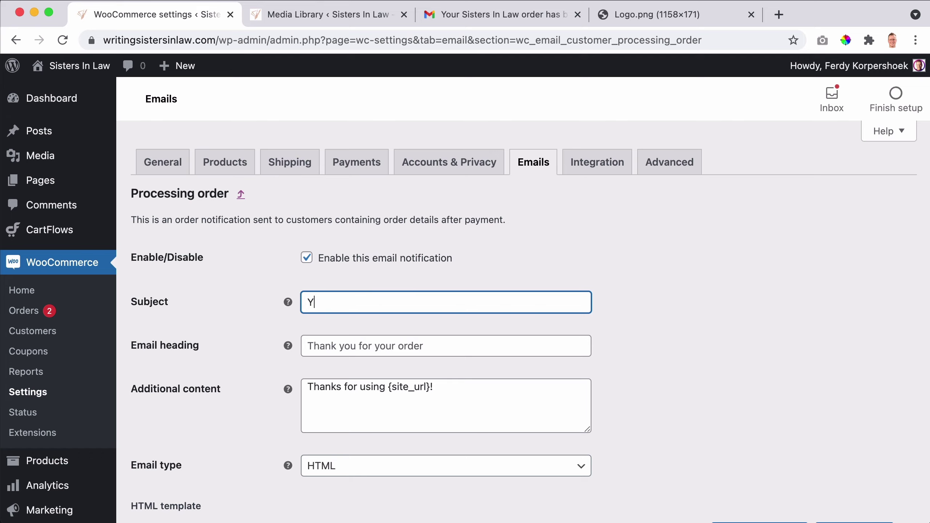
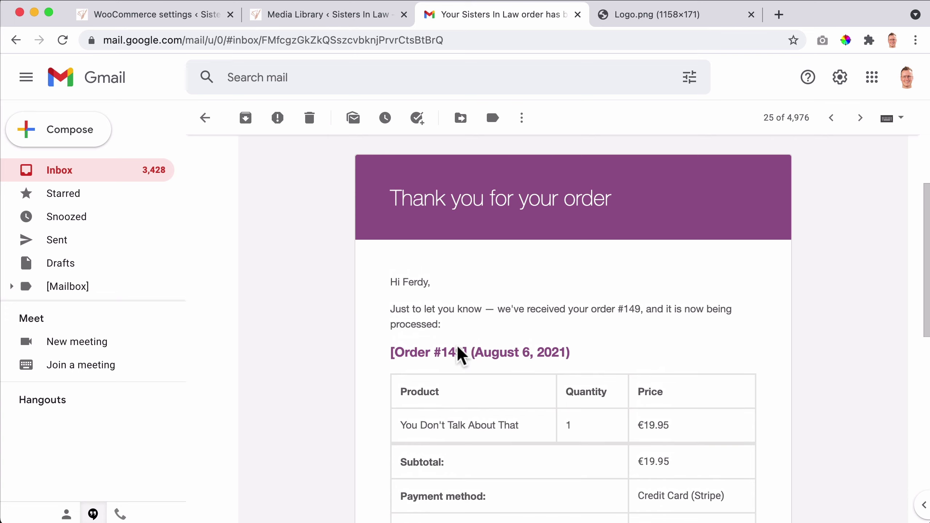
- Save the Processing order email settings with the new thank-you subject and heading
left_click(158, 15)
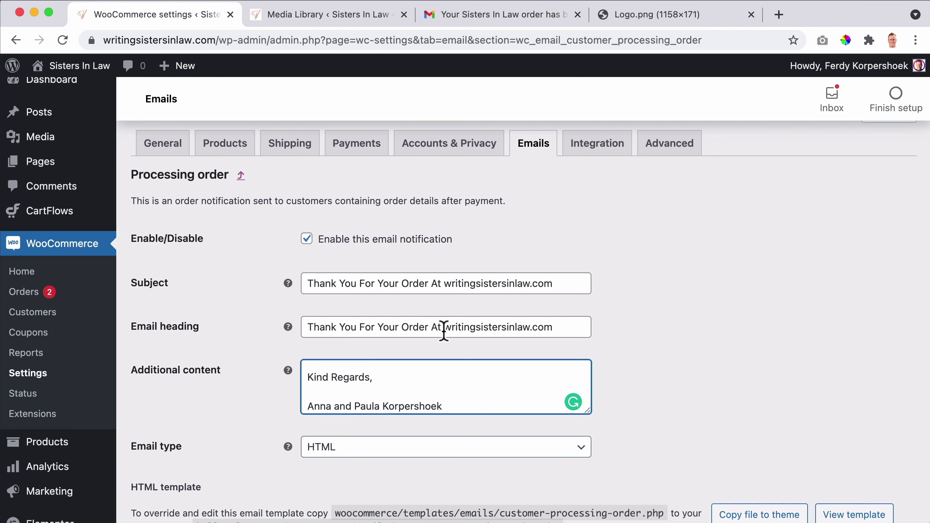
scroll(242, 356, "down", 5)
scroll(197, 401, "down", 2)
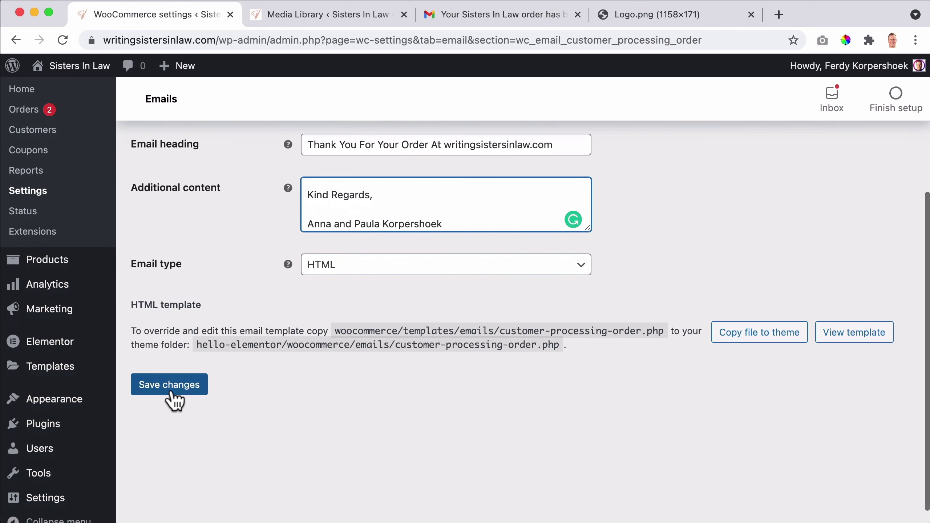
left_click(171, 385)
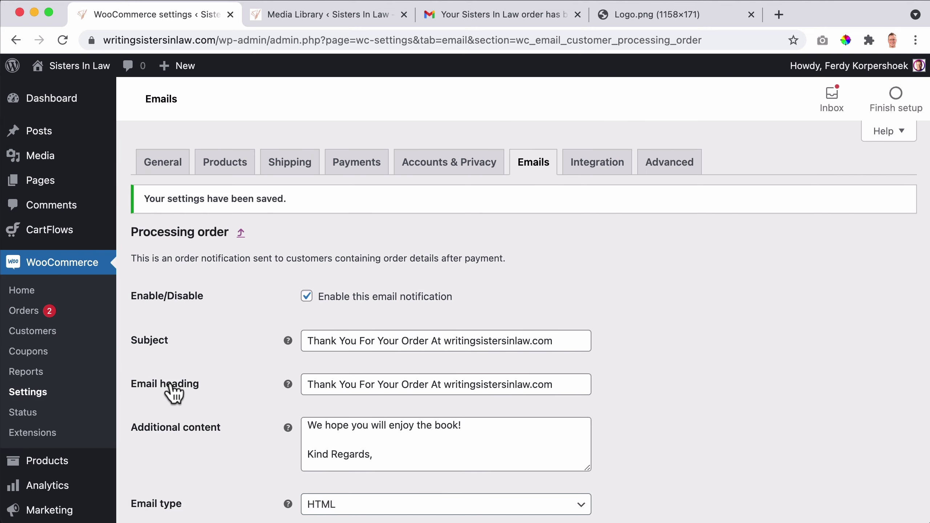
- Check the received order email's wording against the new settings
left_click(445, 20)
scroll(432, 300, "down", 2)
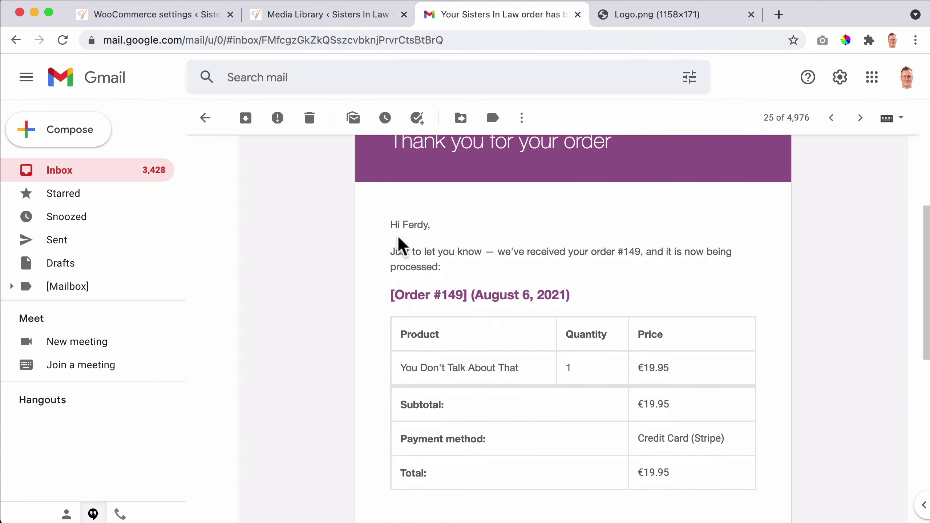
left_click_drag(390, 224, 449, 270)
left_click(453, 271)
scroll(454, 271, "up", 4)
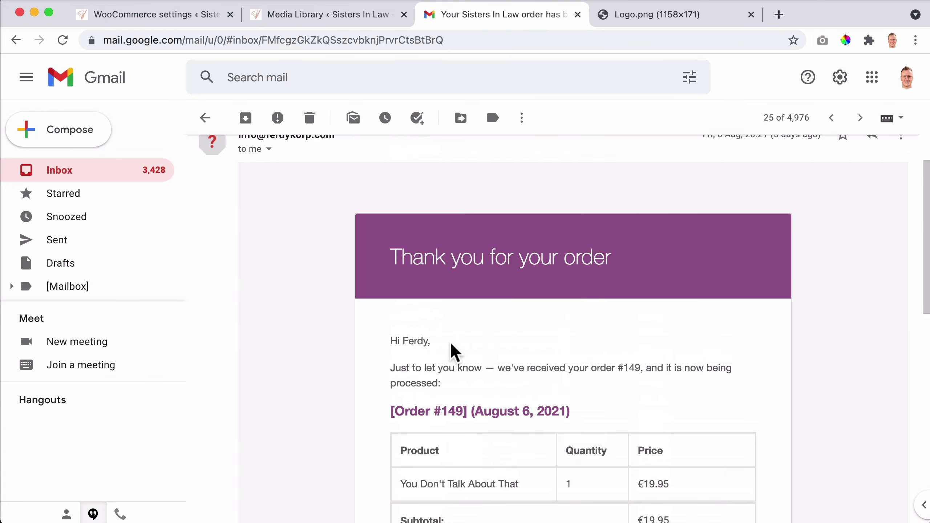
- Back in the Processing order settings, inspect the email template file path
left_click(185, 16)
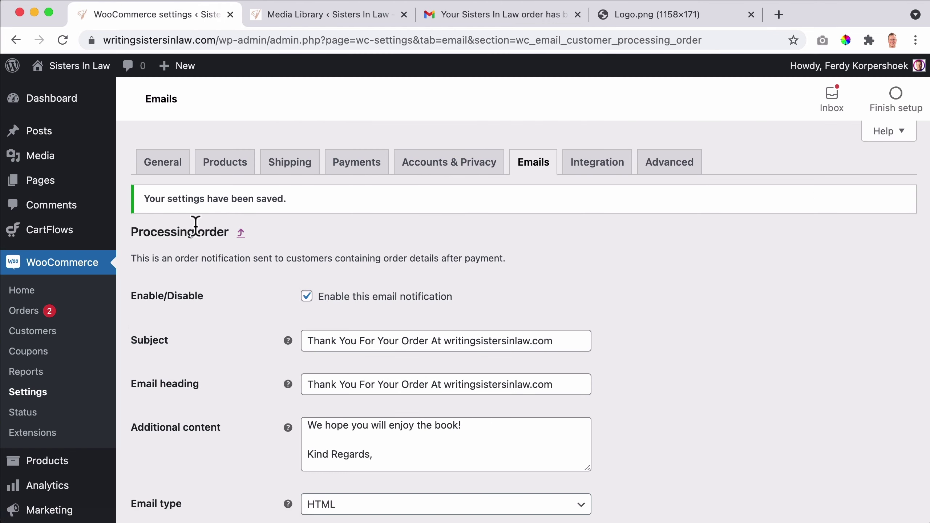
scroll(350, 237, "down", 5)
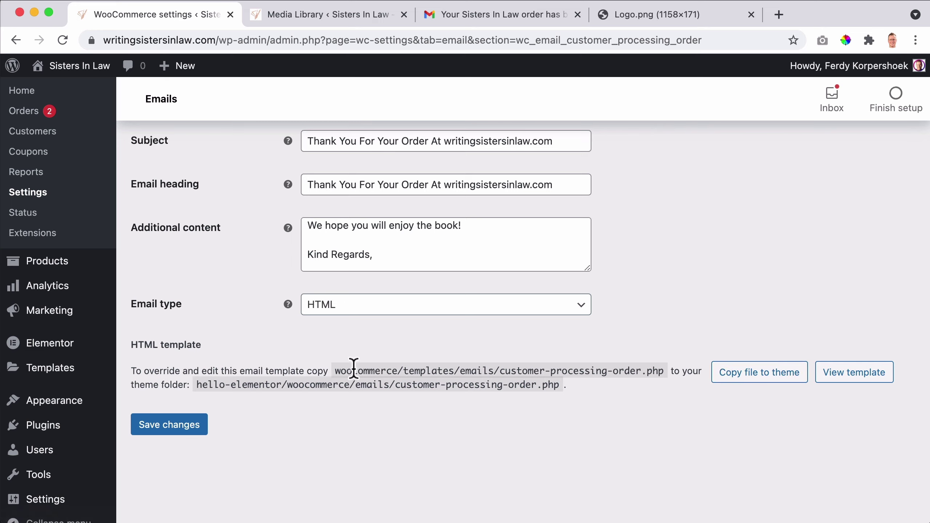
left_click_drag(665, 369, 512, 369)
left_click(515, 368)
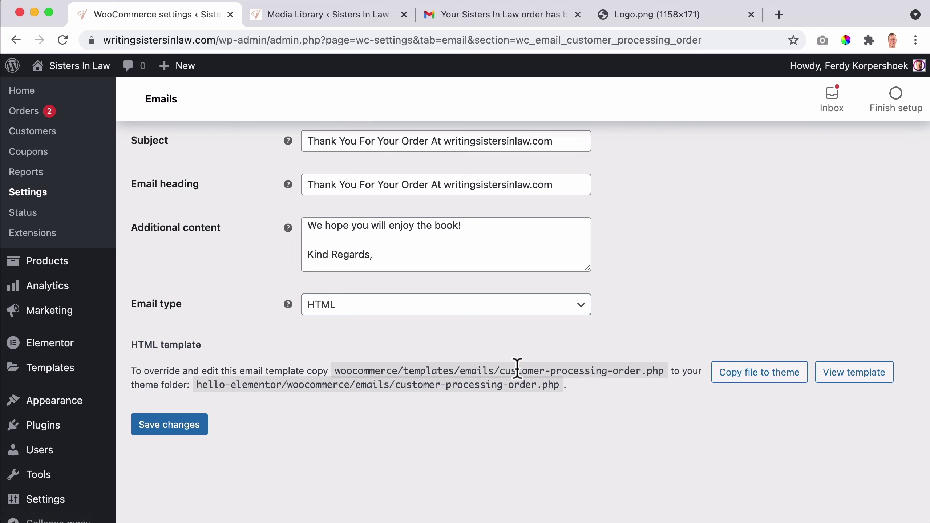
- Copy the processing-order email template into the hello-elementor theme and head for the Theme Editor
left_click(750, 381)
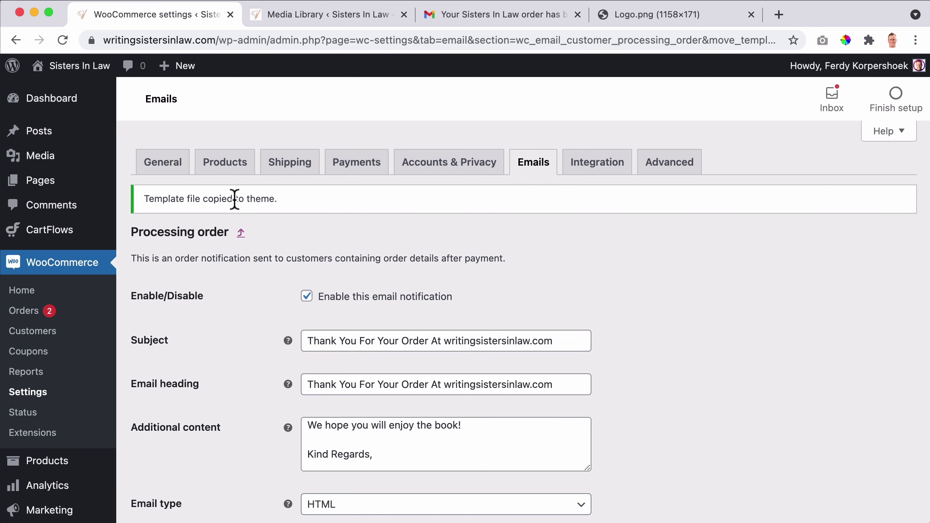
scroll(21, 332, "down", 6)
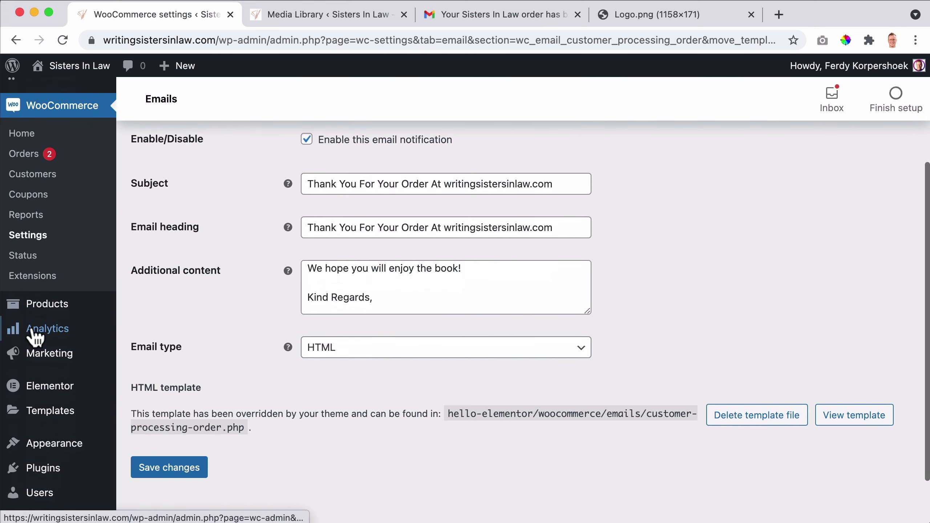
mouse_move(44, 358)
mouse_move(46, 380)
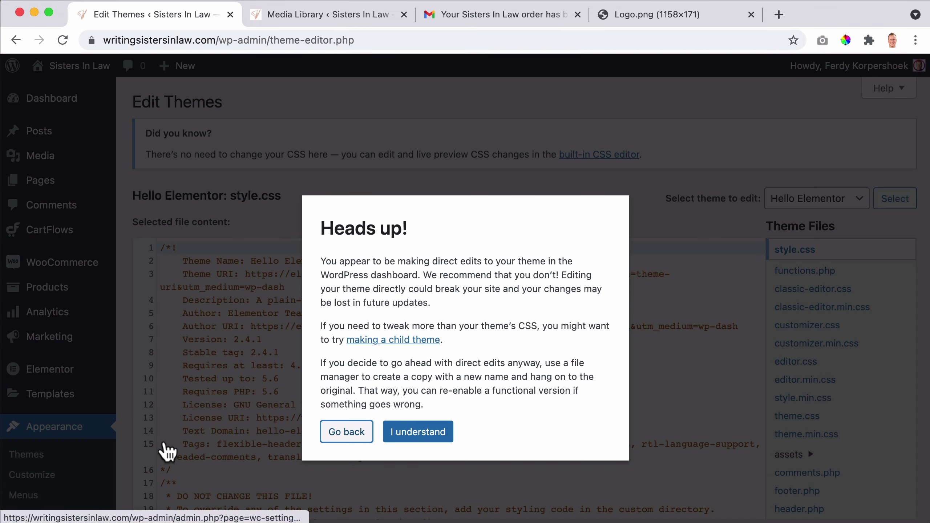
- Accept the editing warning and open woocommerce/emails/customer-processing-order.php in the theme editor
left_click(435, 434)
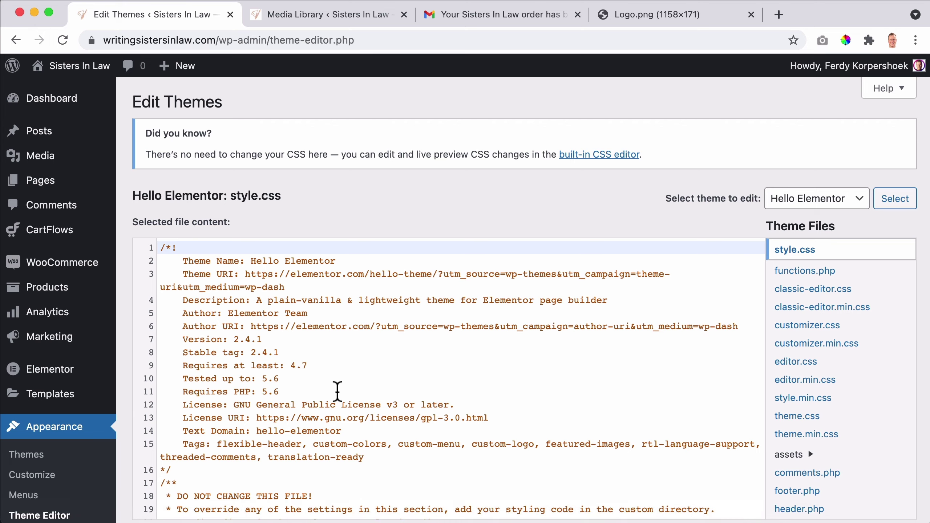
scroll(353, 340, "down", 12)
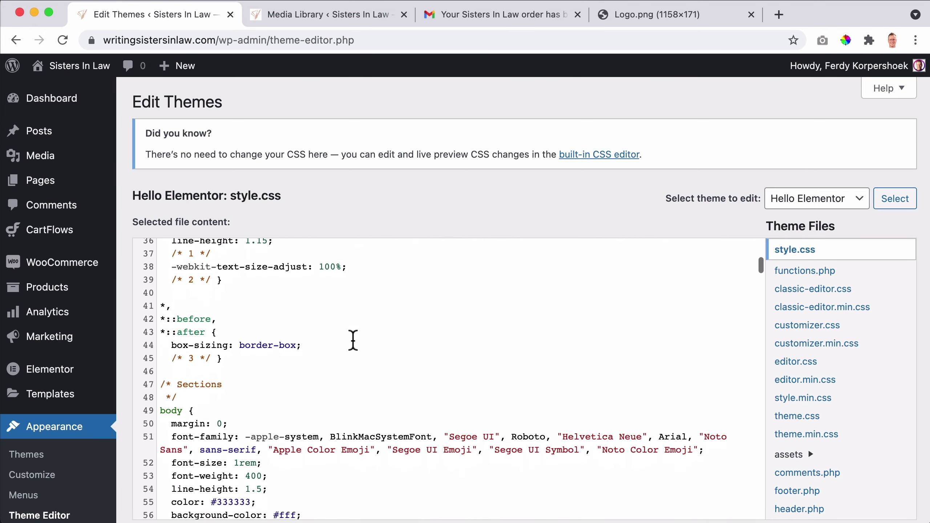
scroll(353, 340, "up", 12)
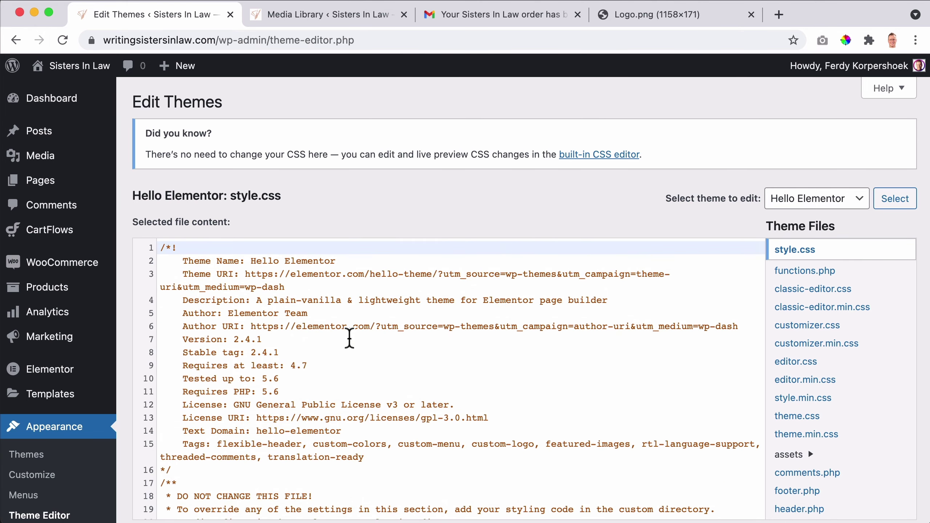
scroll(861, 312, "down", 3)
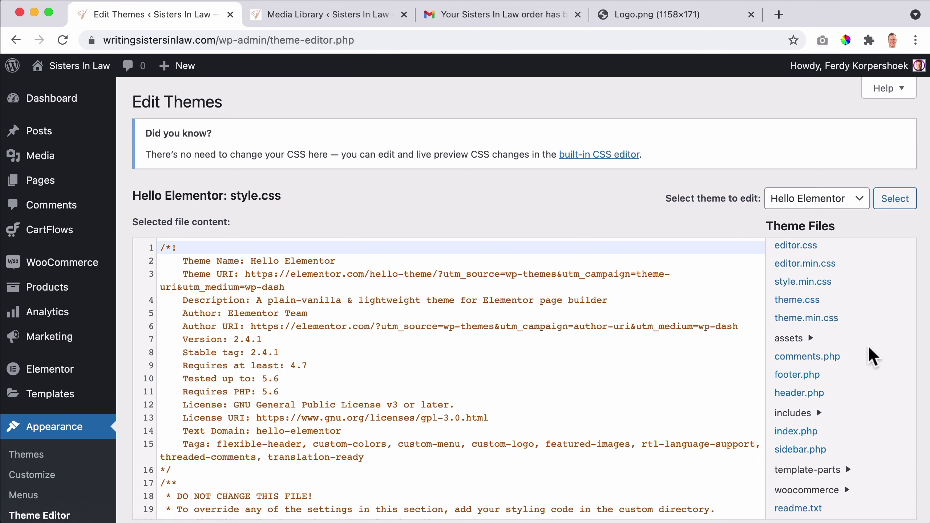
left_click(824, 490)
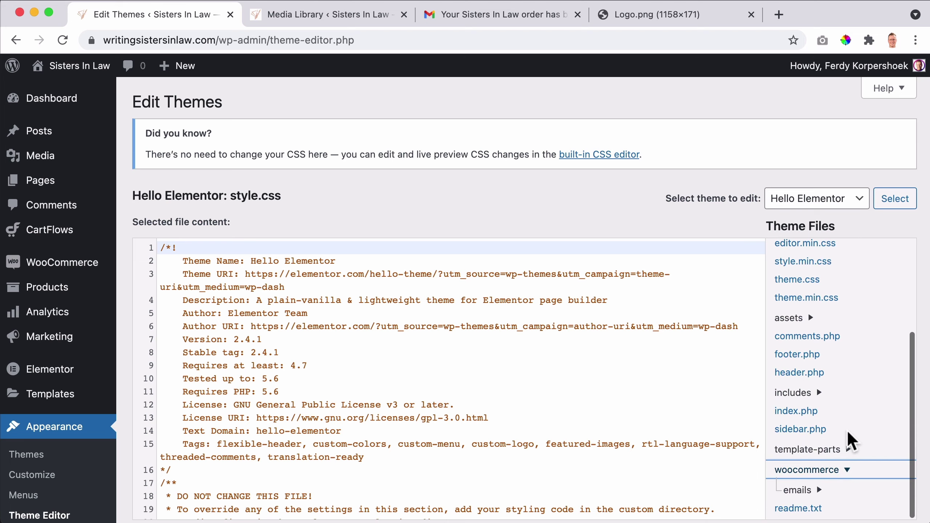
left_click(803, 490)
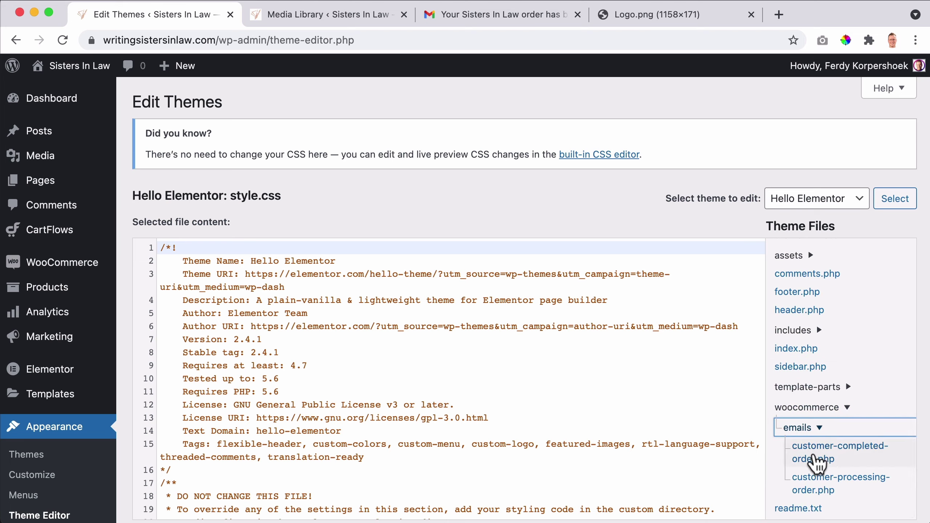
left_click(830, 487)
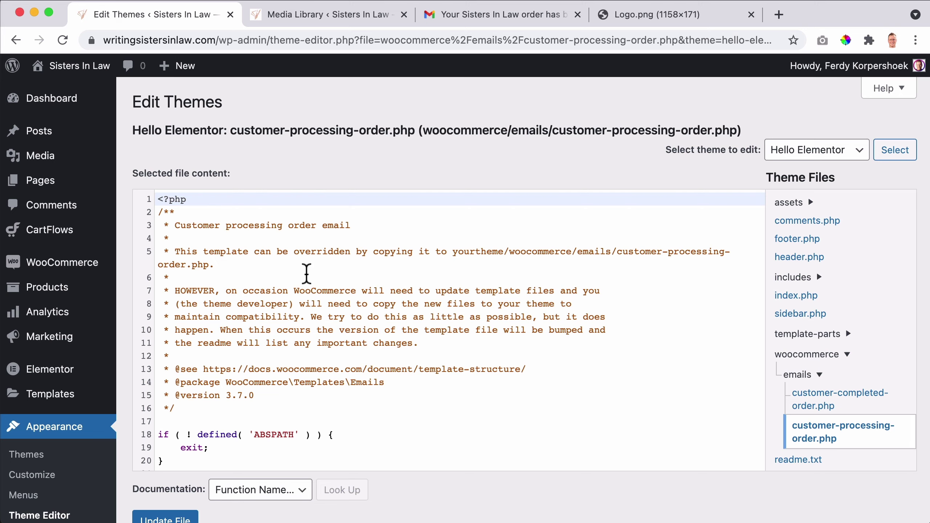
- Compare with the email's wording, then select the order-received paragraph code on line 30
scroll(307, 273, "down", 5)
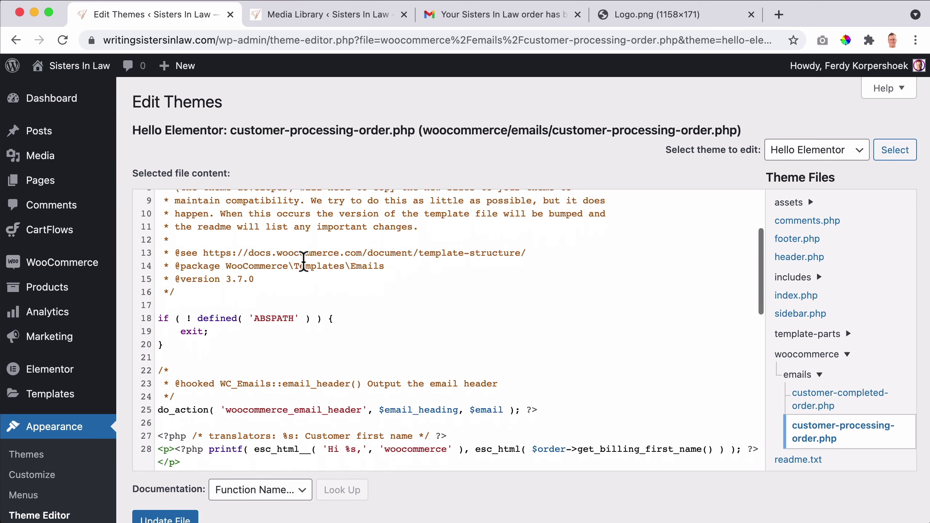
scroll(304, 261, "down", 4)
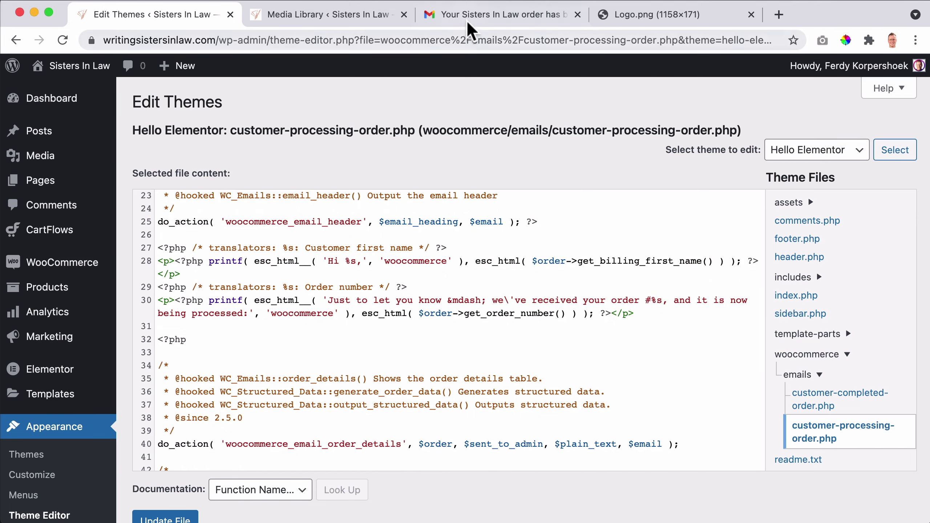
left_click(481, 18)
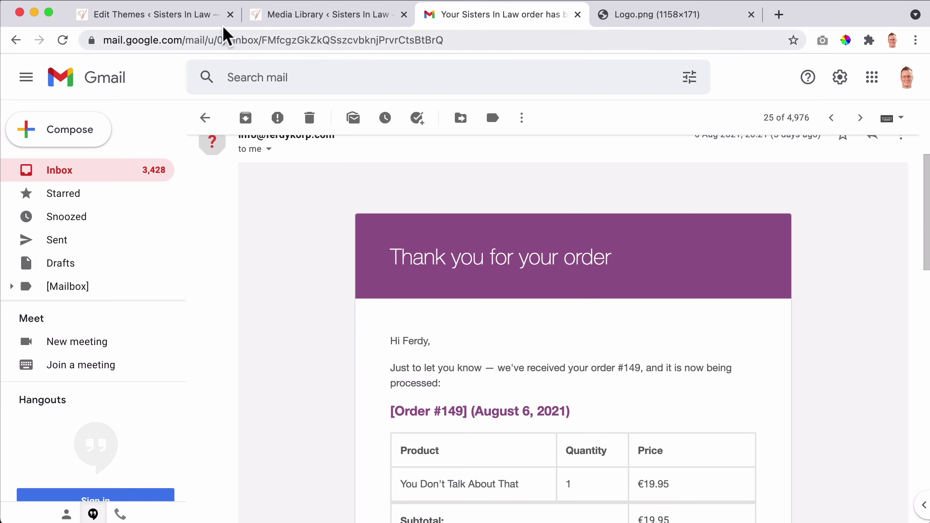
left_click(187, 19)
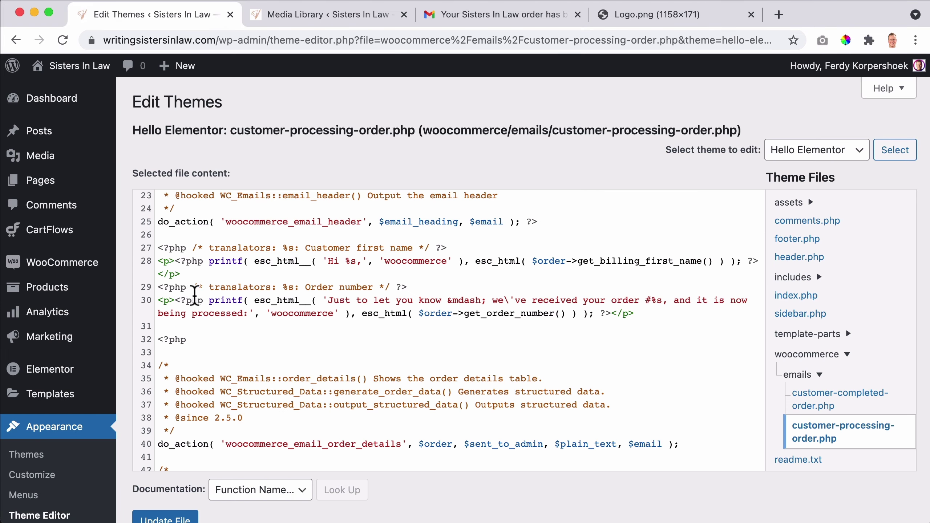
left_click_drag(162, 301, 177, 302)
left_click_drag(612, 313, 175, 302)
- Replace line 30's message with text saying the book arrives October 2021, with the pickup address
left_click(611, 313)
key("BackSpace")
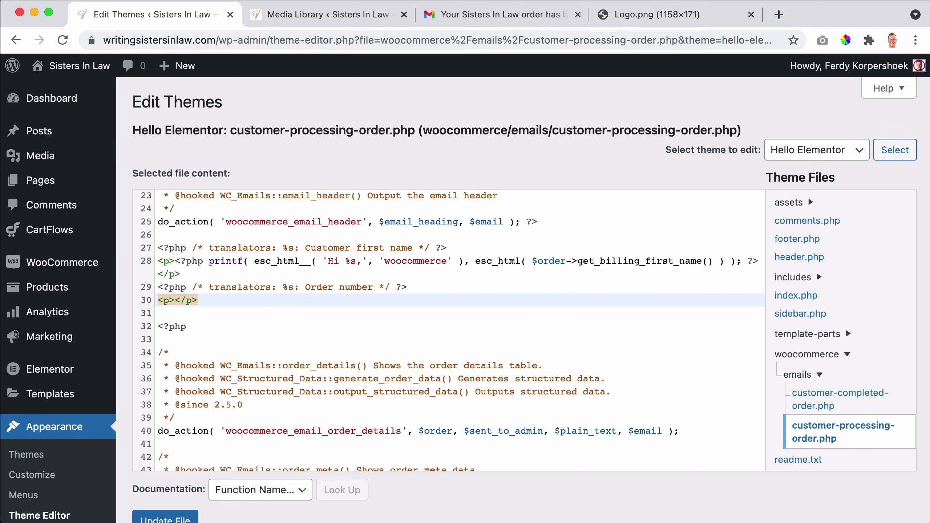
type("Thank yo")
type("u for your order. ")
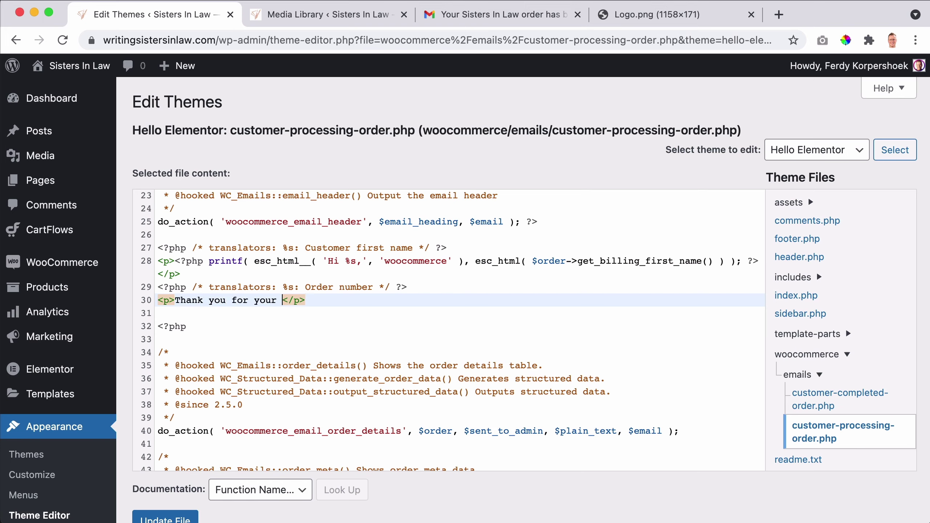
type("You can exce")
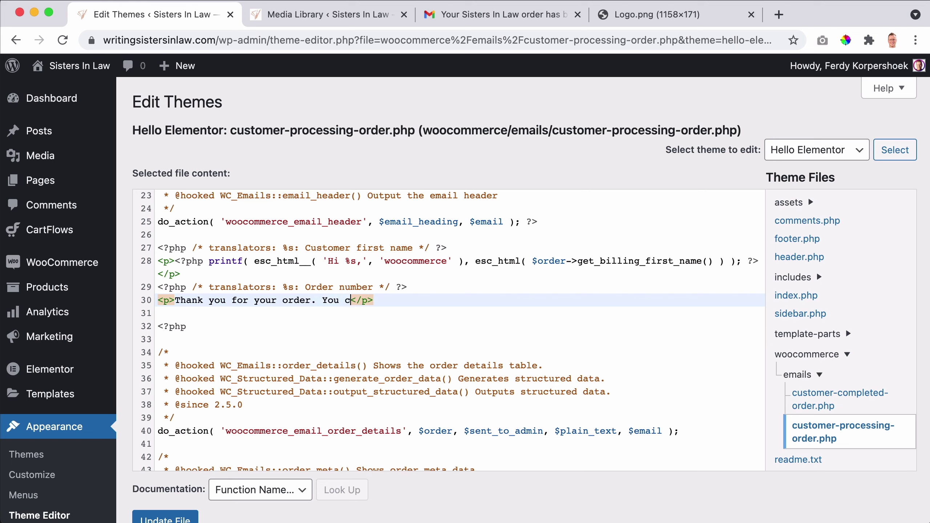
type("pt")
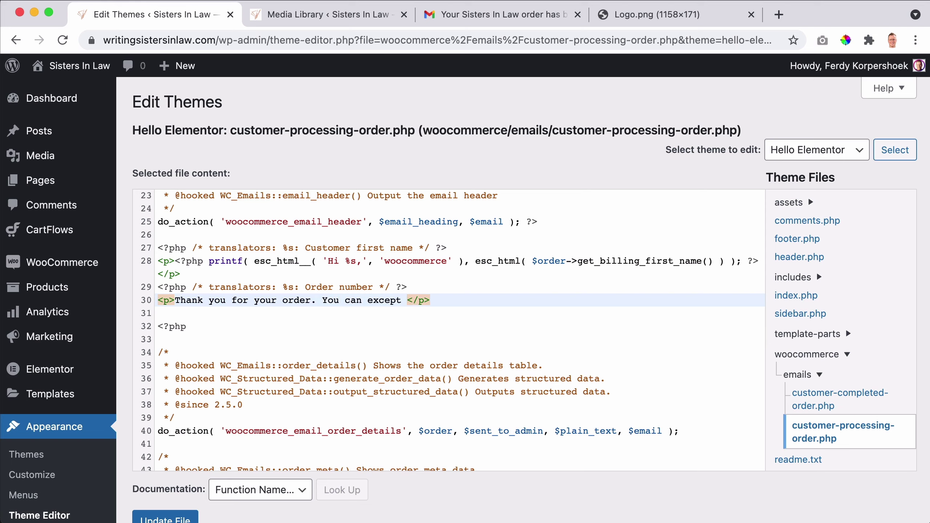
key("BackSpace")
key("BackSpace")
key("BackSpace")
key("BackSpace")
type("pect the book on")
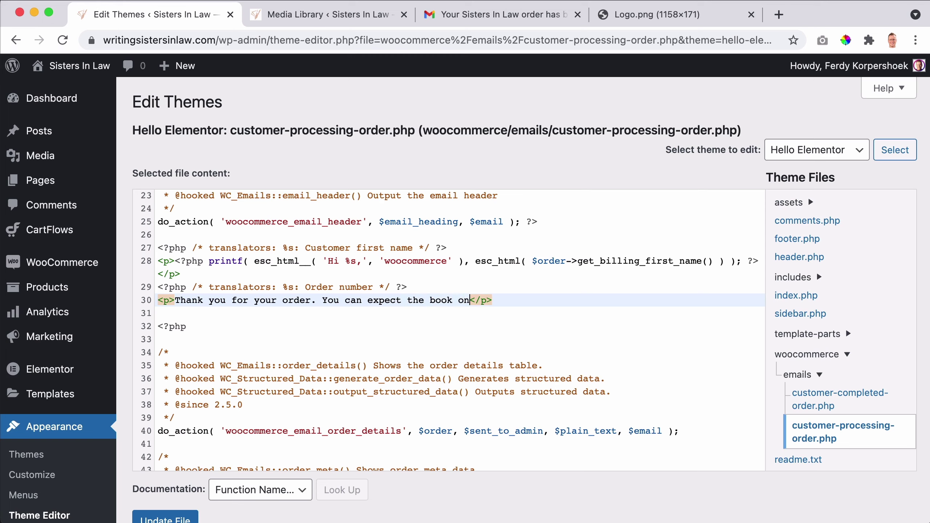
type("n October 2")
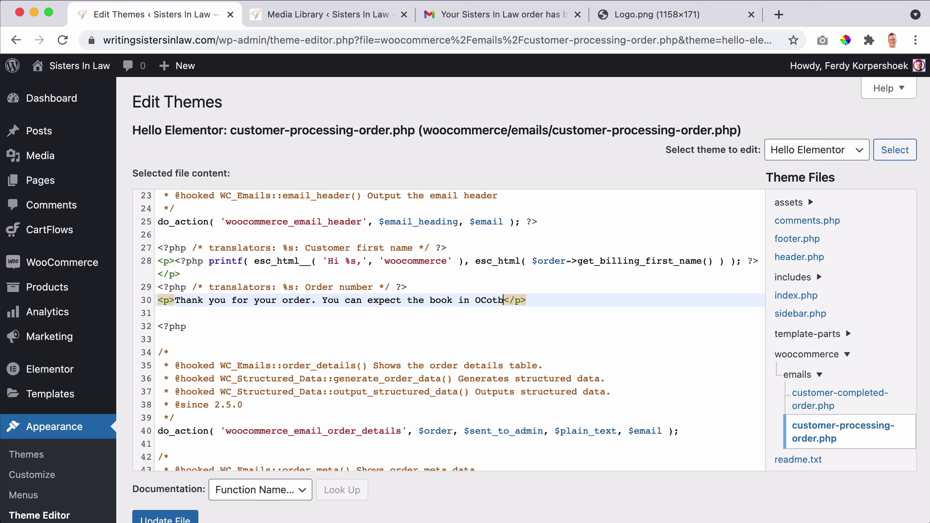
type("021. If you decided ")
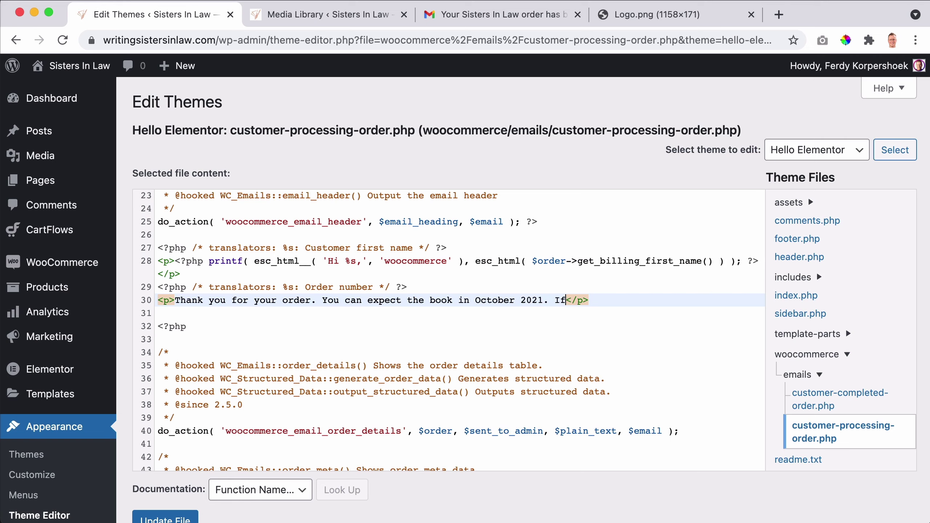
type("to p")
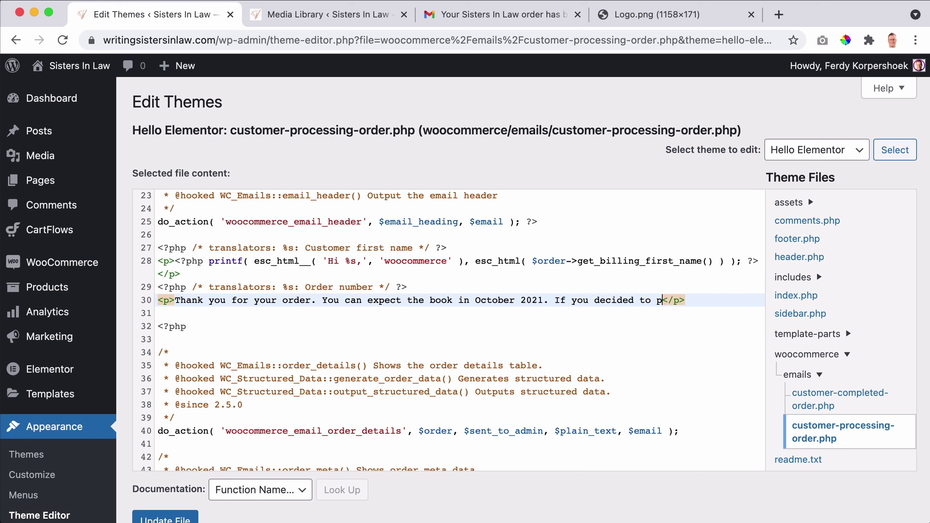
type("ick it up you")
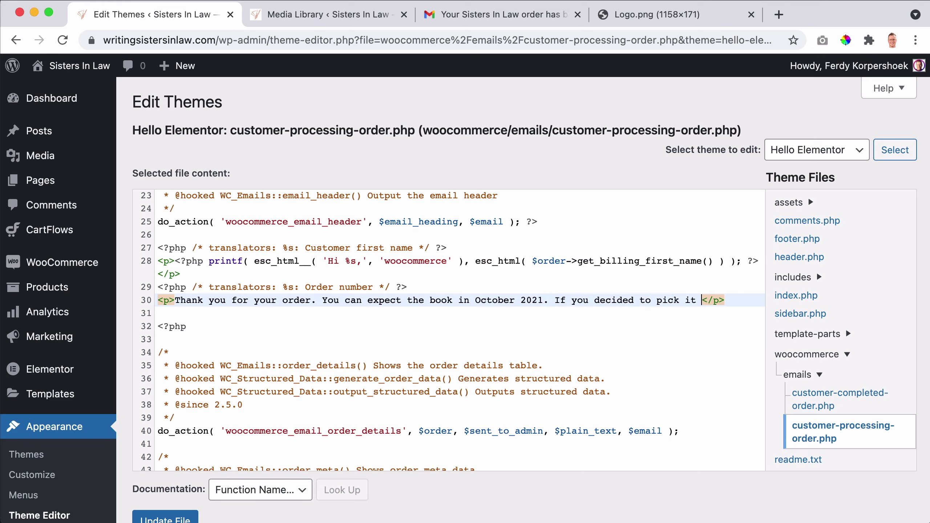
type(" can do that ")
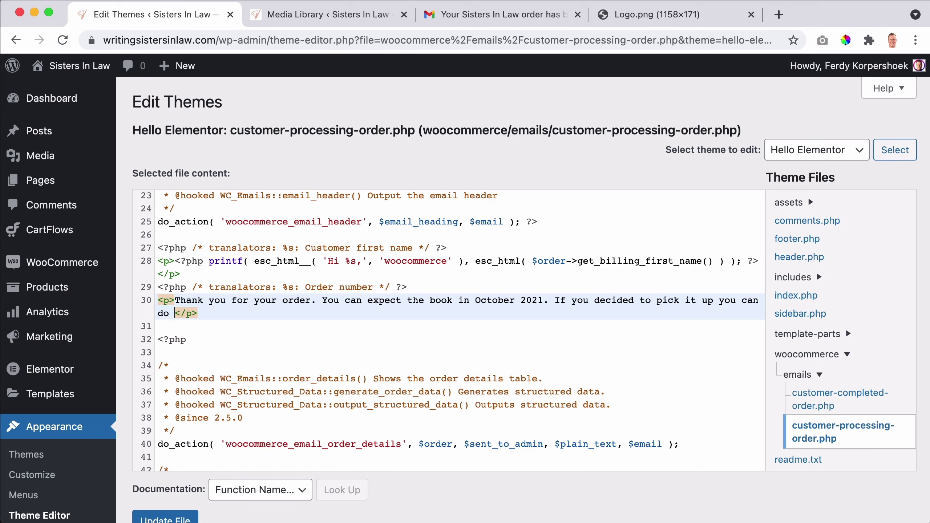
type("at ")
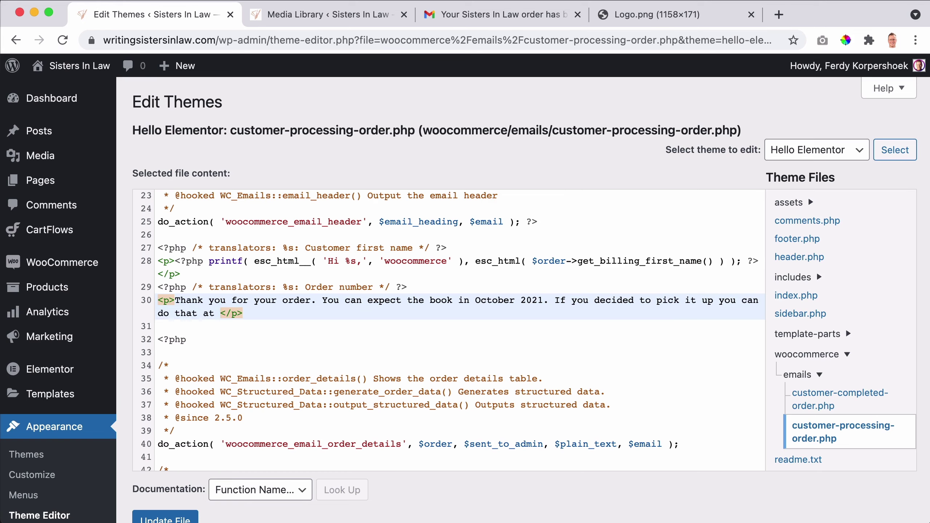
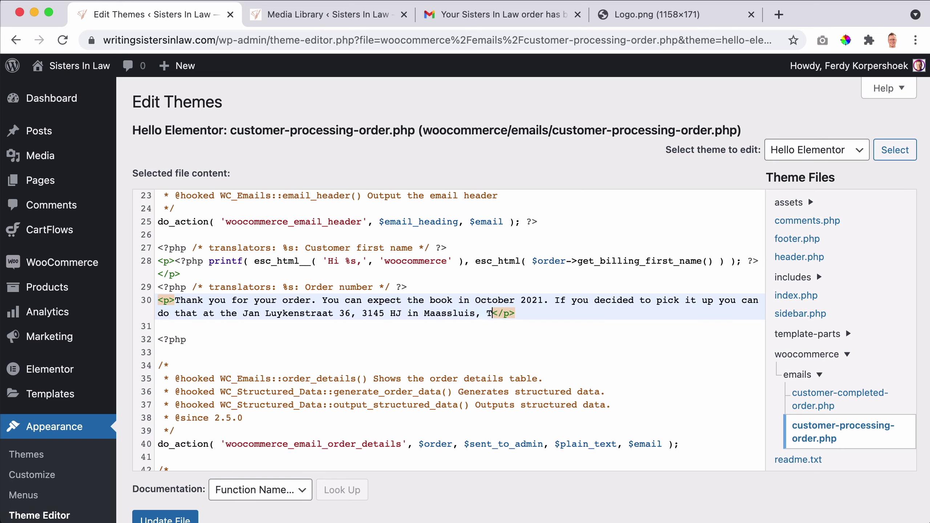
type("he Netherland.")
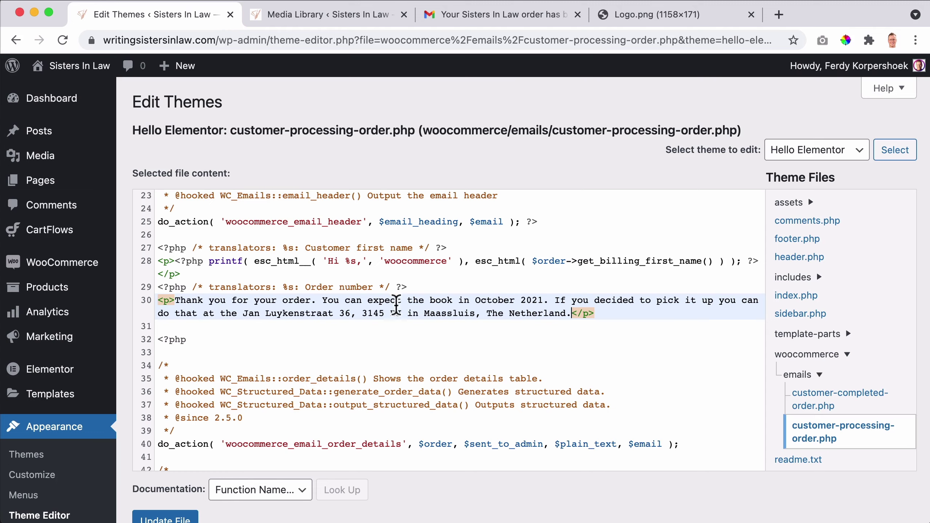
- Update customer-processing-order.php to save the custom thank-you paragraph
scroll(487, 297, "down", 10)
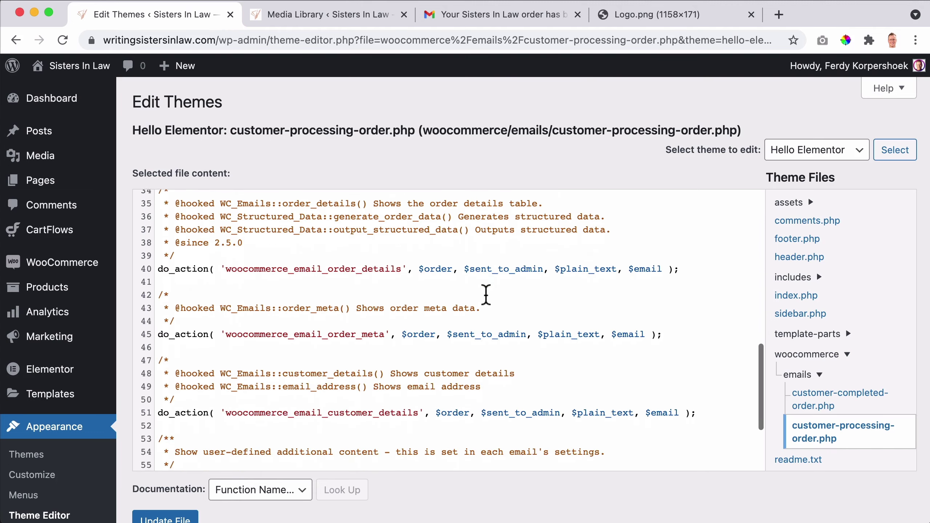
scroll(485, 295, "down", 4)
scroll(484, 295, "up", 15)
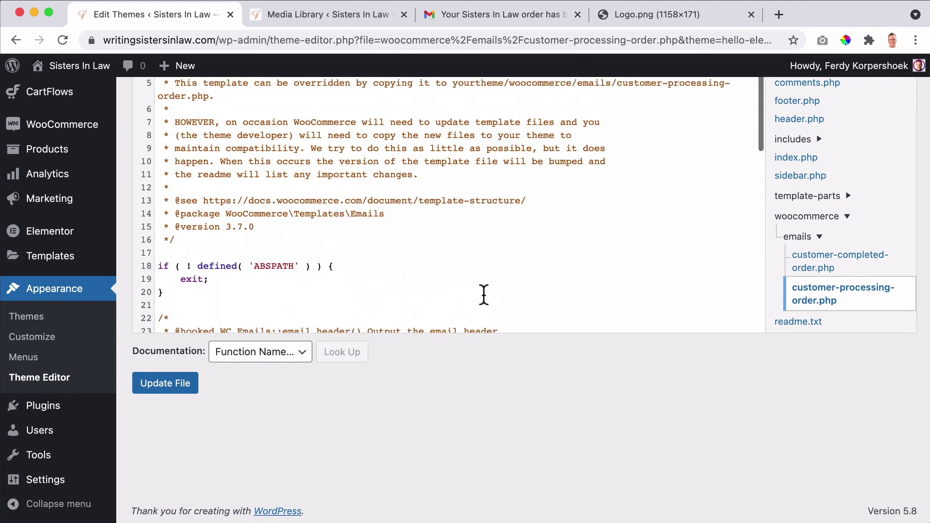
scroll(461, 454, "up", 4)
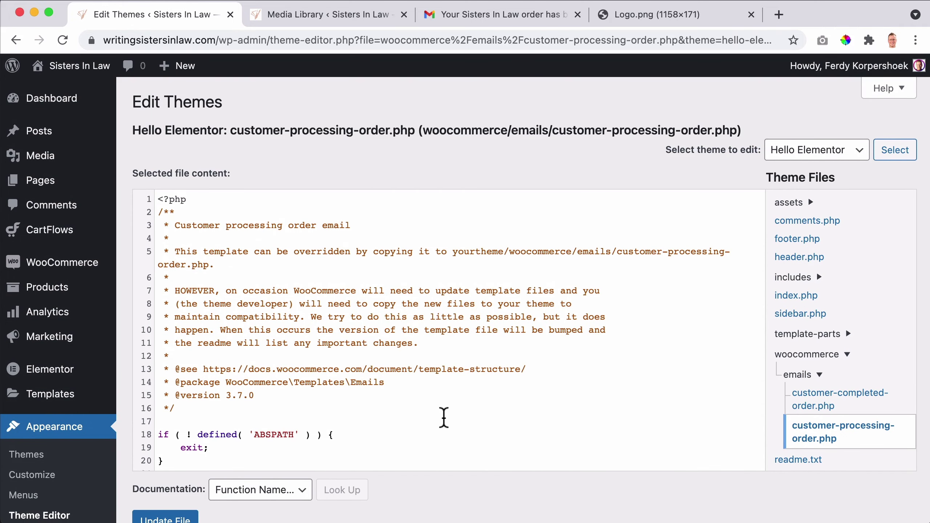
scroll(156, 477, "down", 3)
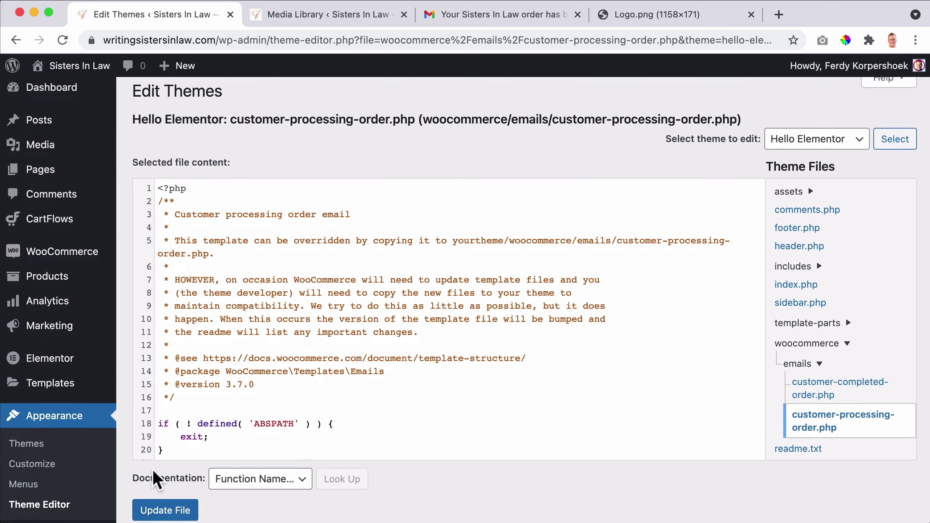
left_click(165, 439)
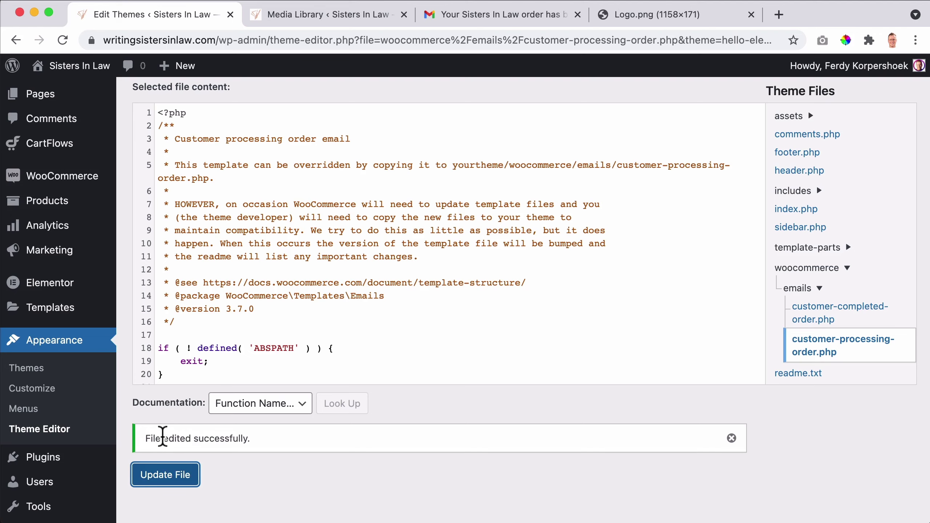
- Enable and save Direct bank transfer under WooCommerce payment methods, closing the Media Library tab
mouse_move(76, 180)
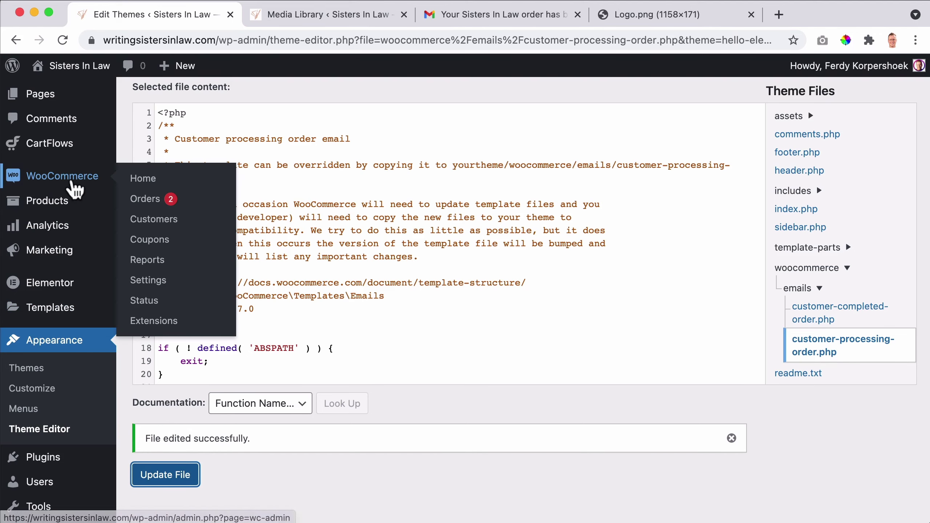
left_click(158, 280)
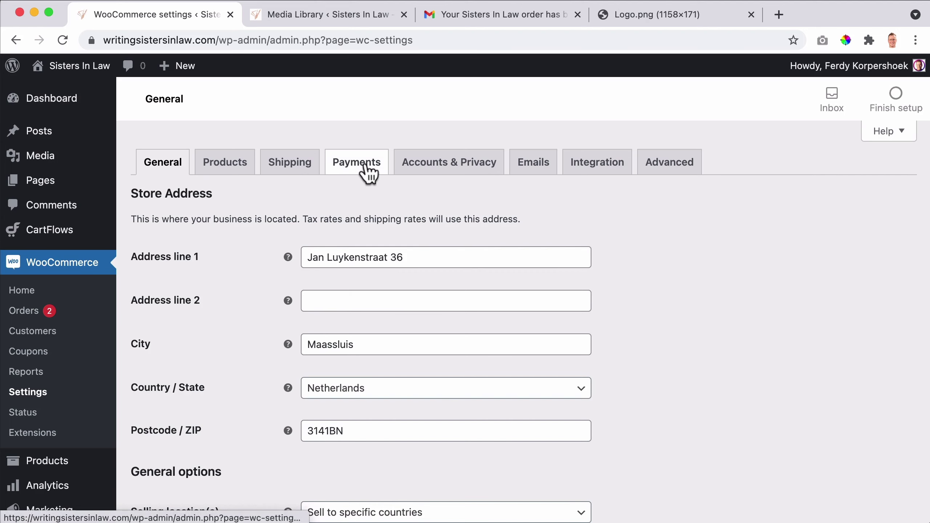
left_click(362, 172)
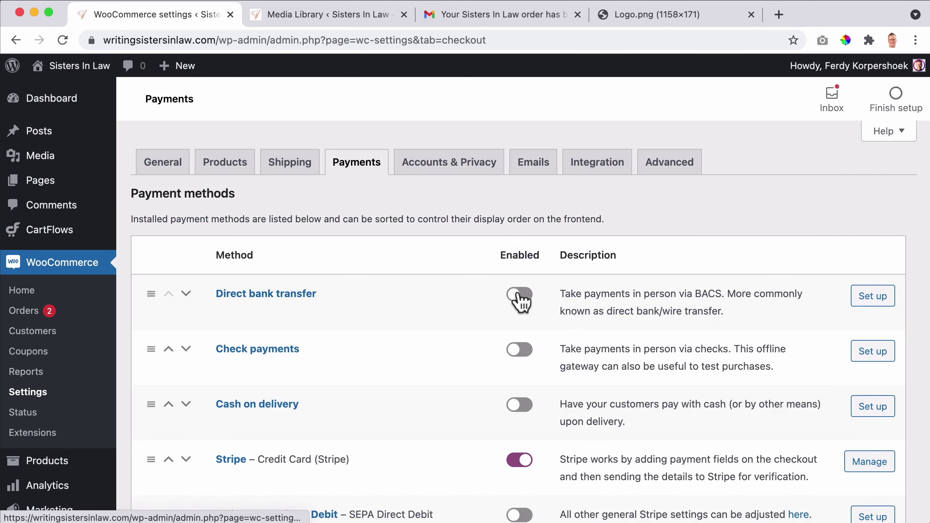
left_click(516, 294)
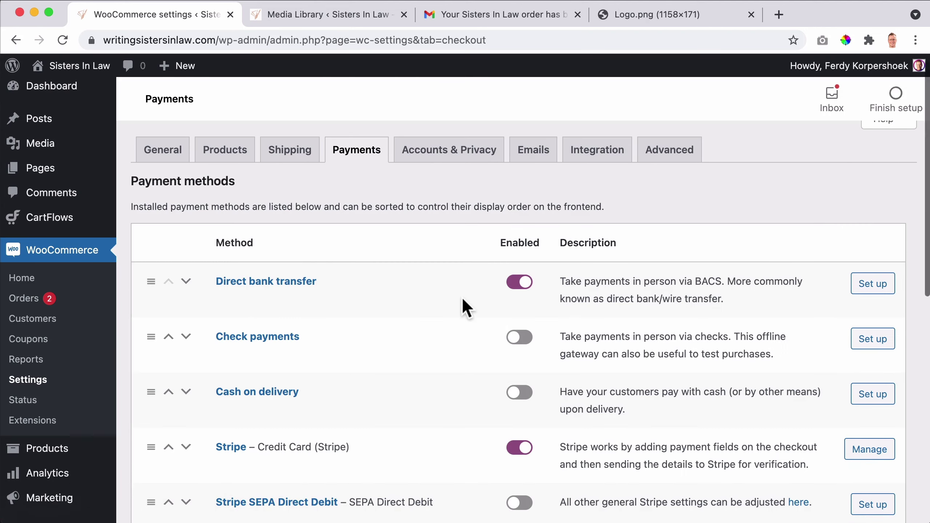
scroll(462, 297, "down", 10)
left_click(161, 447)
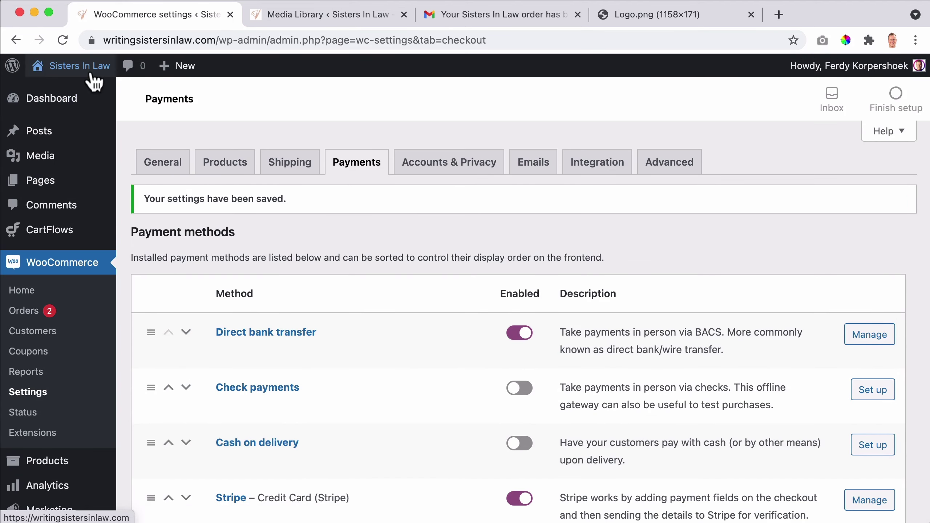
left_click(403, 15)
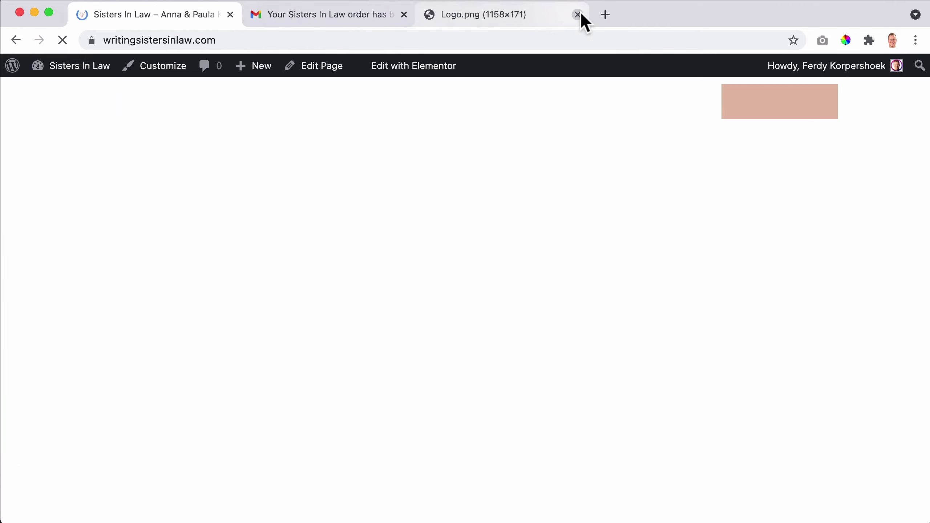
- Open the book's checkout page and choose Local pickup shipping
left_click(578, 15)
left_click(781, 106)
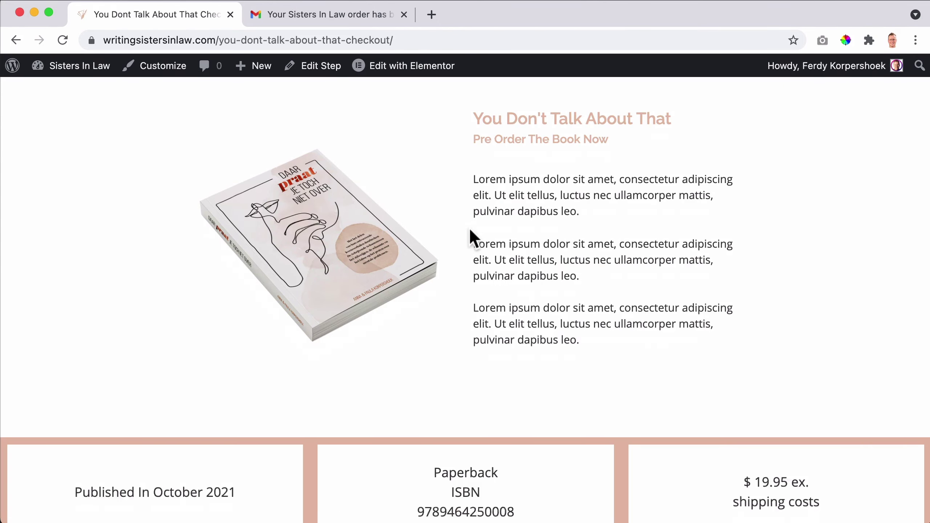
scroll(469, 229, "down", 10)
scroll(469, 228, "down", 7)
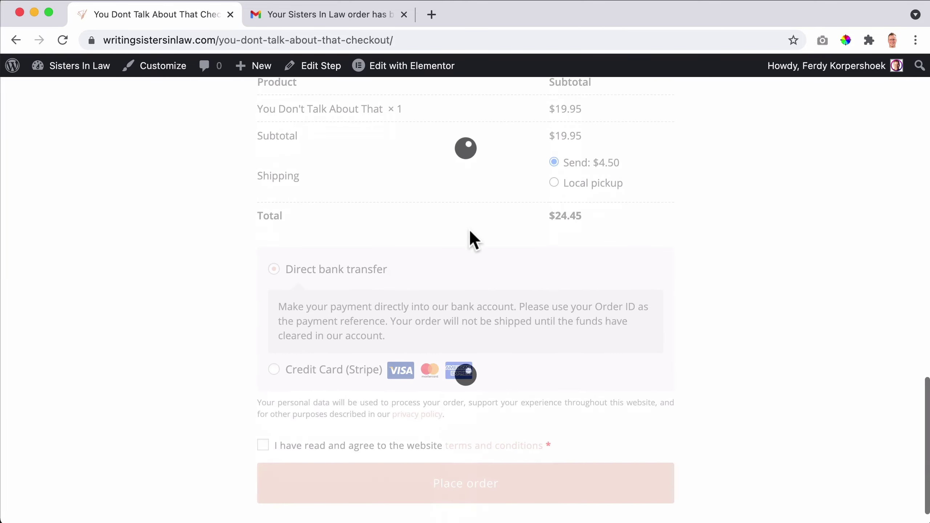
left_click(554, 183)
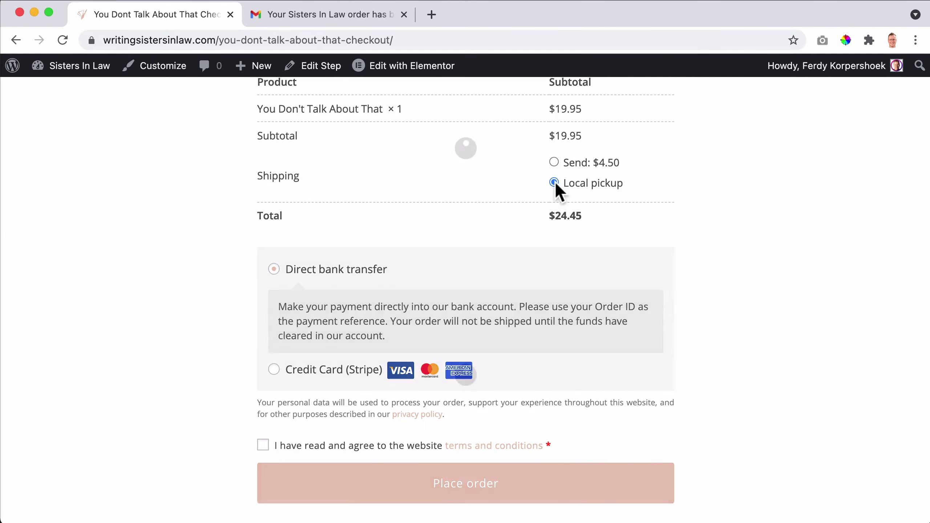
- Accept the terms, enter a different e-mail address and place the $19.95 test order
scroll(507, 220, "down", 2)
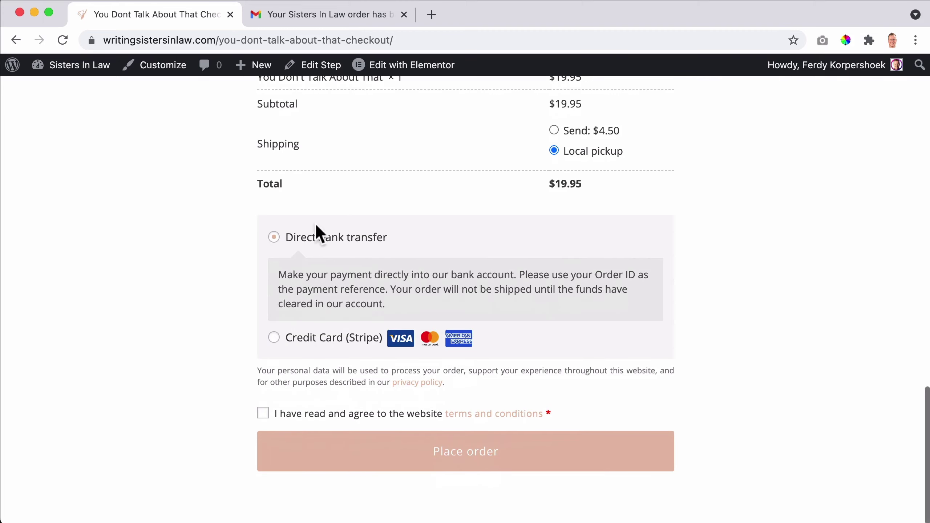
left_click(263, 414)
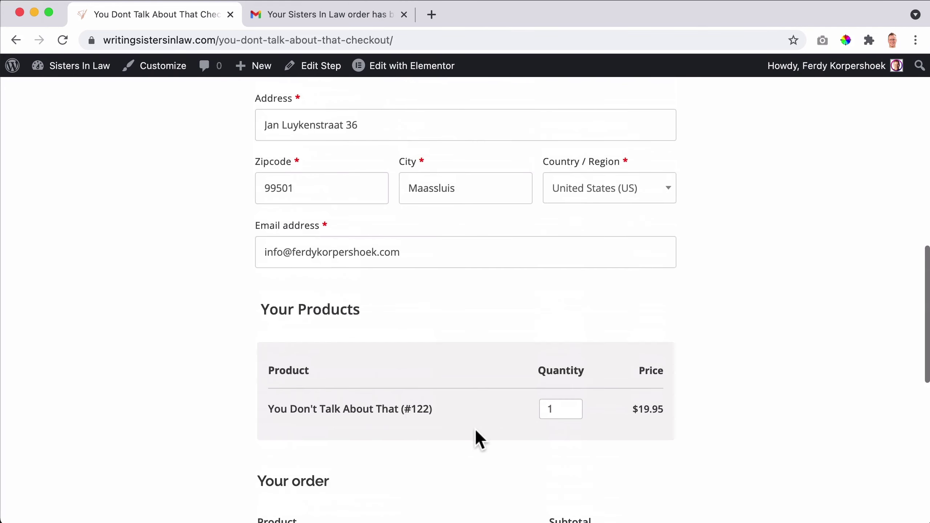
triple_click(344, 281)
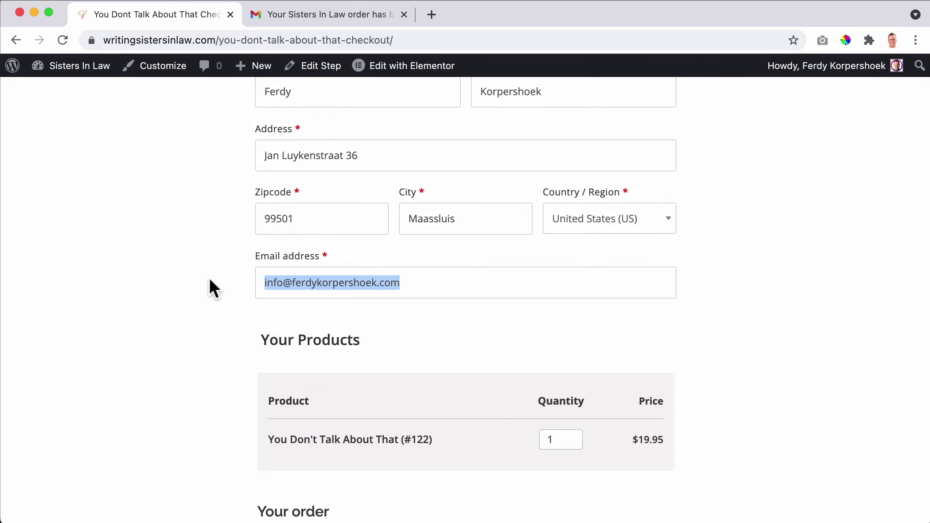
type("ferdy")
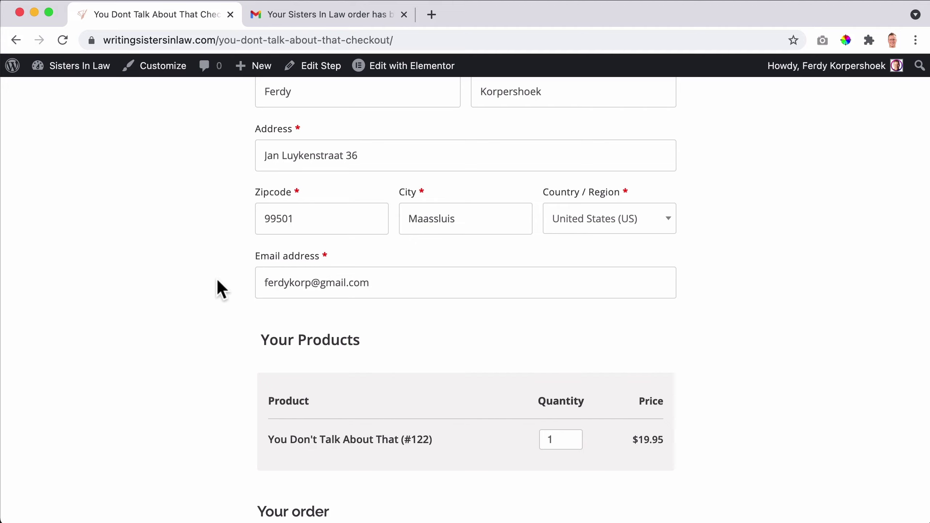
scroll(222, 286, "down", 10)
left_click(448, 453)
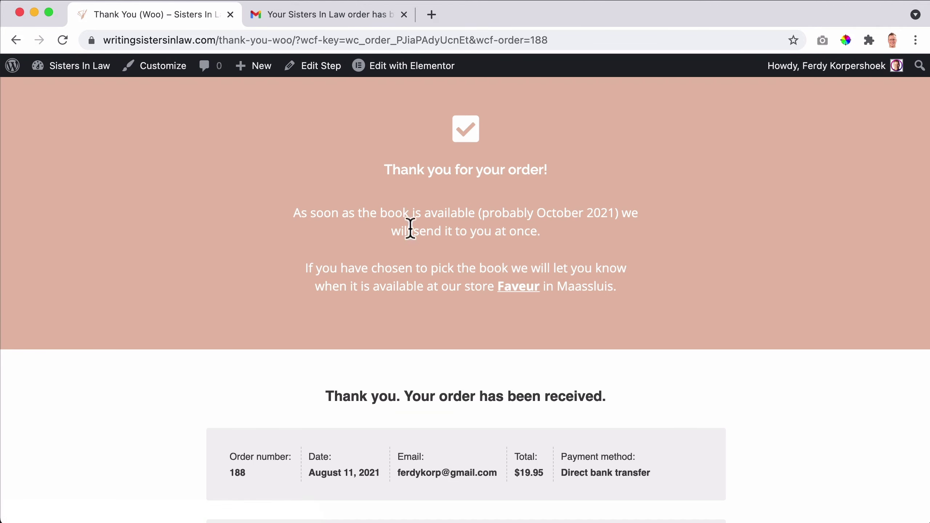
- Open the Gmail inbox in a new tab and open the new order confirmation email
left_click(340, 16)
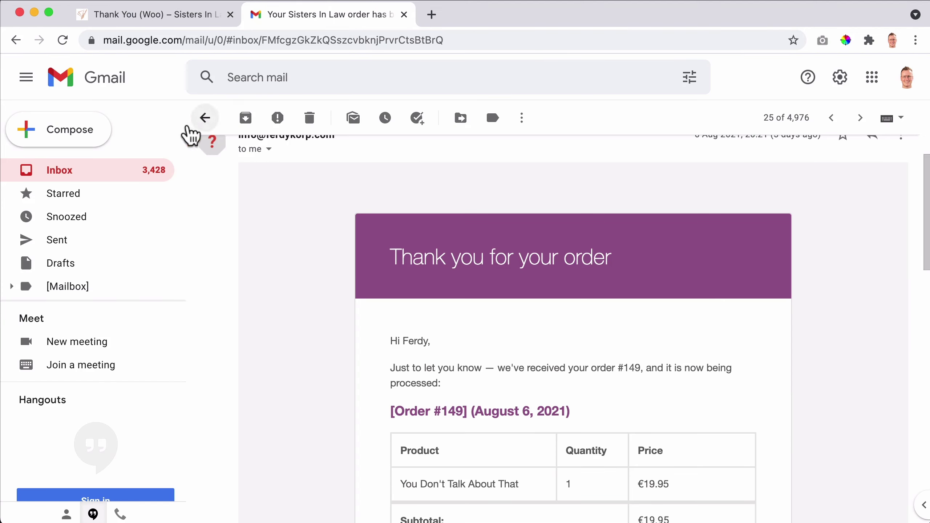
right_click(69, 171)
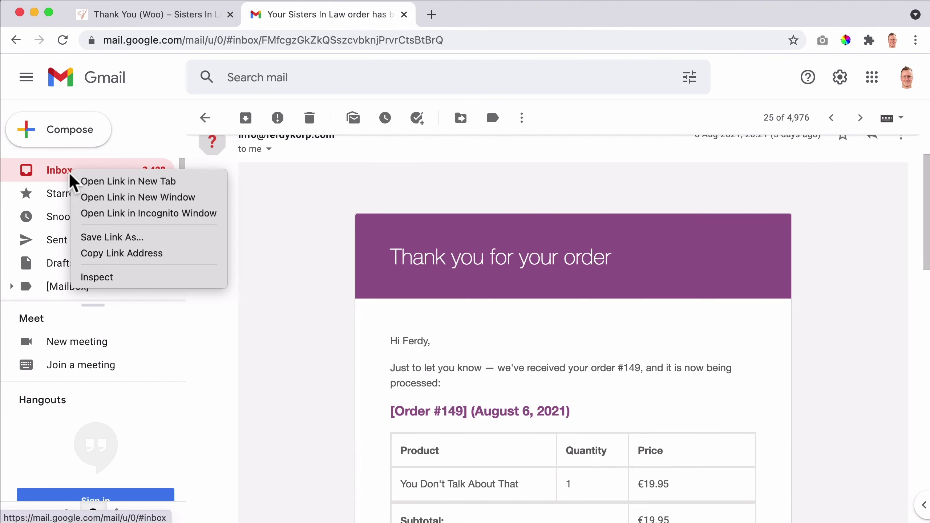
left_click(102, 181)
left_click(507, 20)
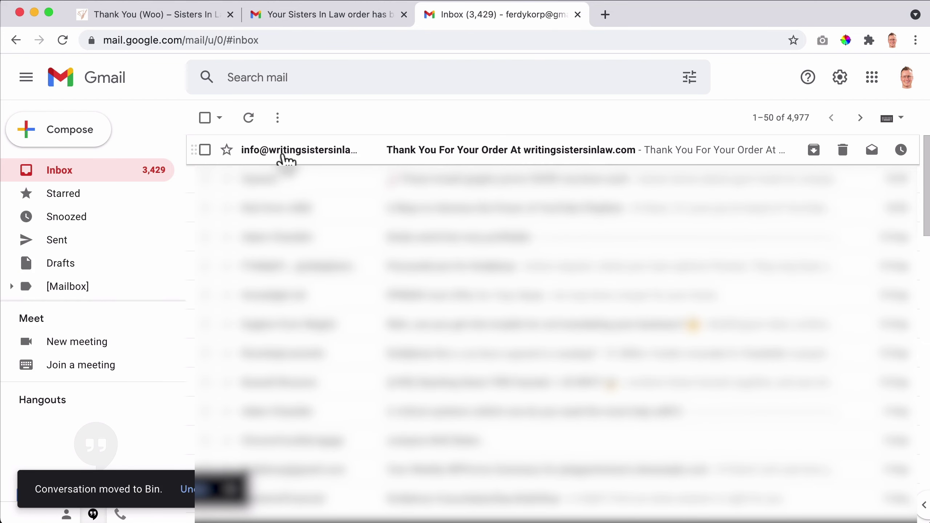
mouse_move(325, 161)
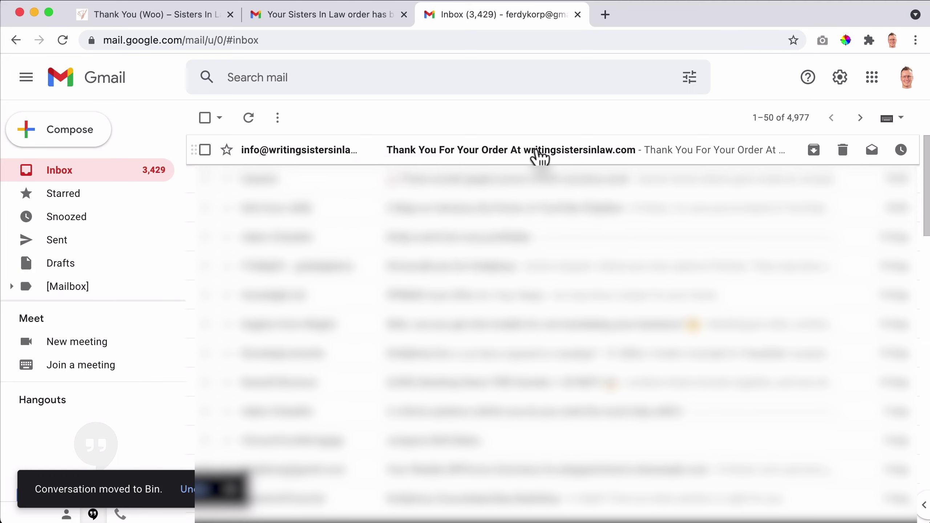
left_click(517, 150)
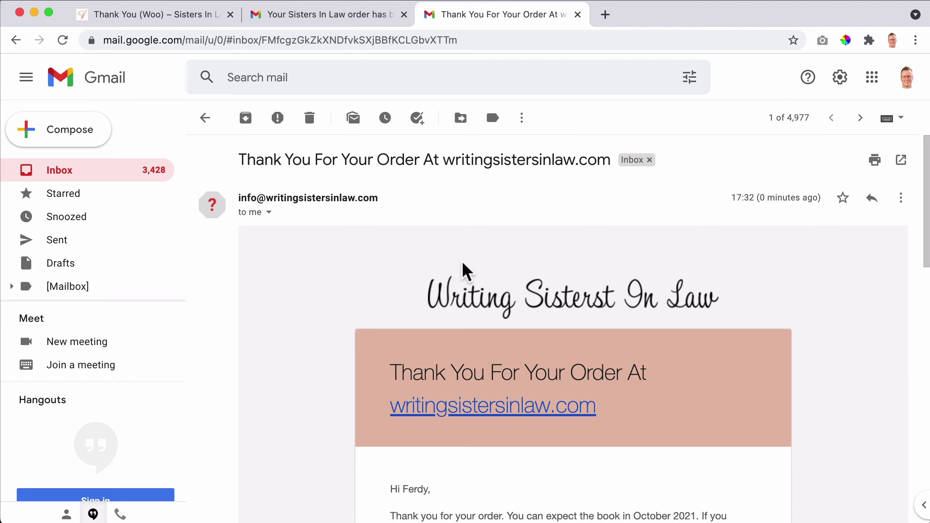
- Read through the email's Thank You heading and October 2021 paragraph, then return to the order-received page
left_click_drag(412, 365, 612, 378)
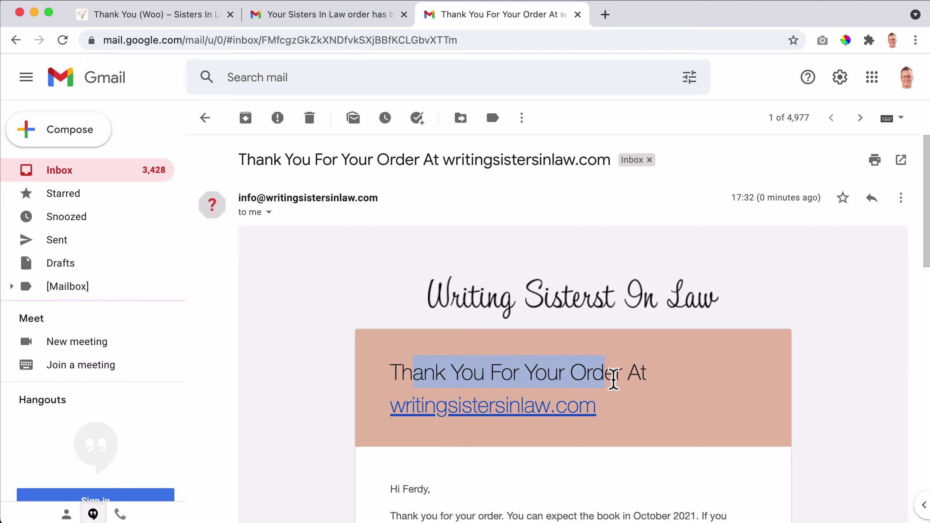
mouse_move(639, 418)
left_mouse_down()
mouse_move(379, 386)
mouse_move(456, 380)
mouse_move(651, 405)
left_mouse_up()
left_click(651, 404)
scroll(571, 351, "down", 3)
scroll(571, 354, "down", 3)
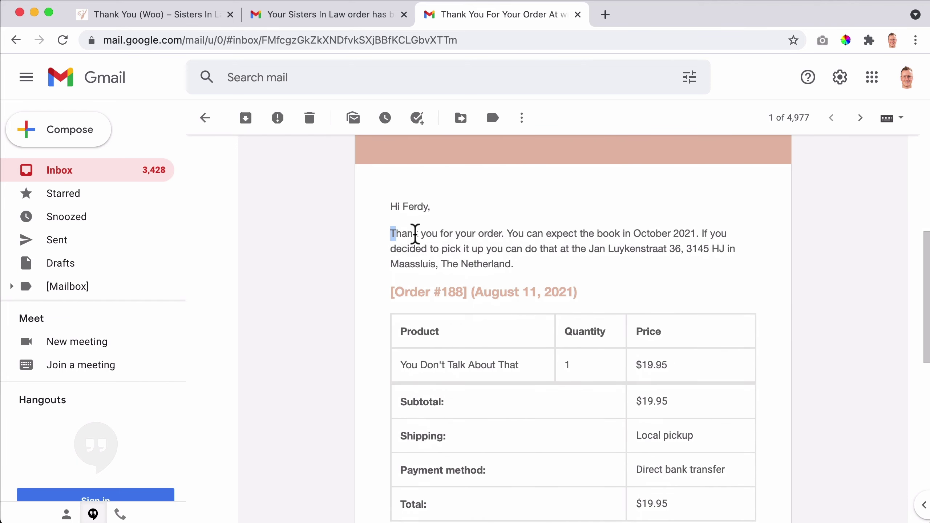
scroll(494, 290, "down", 2)
scroll(513, 292, "down", 5)
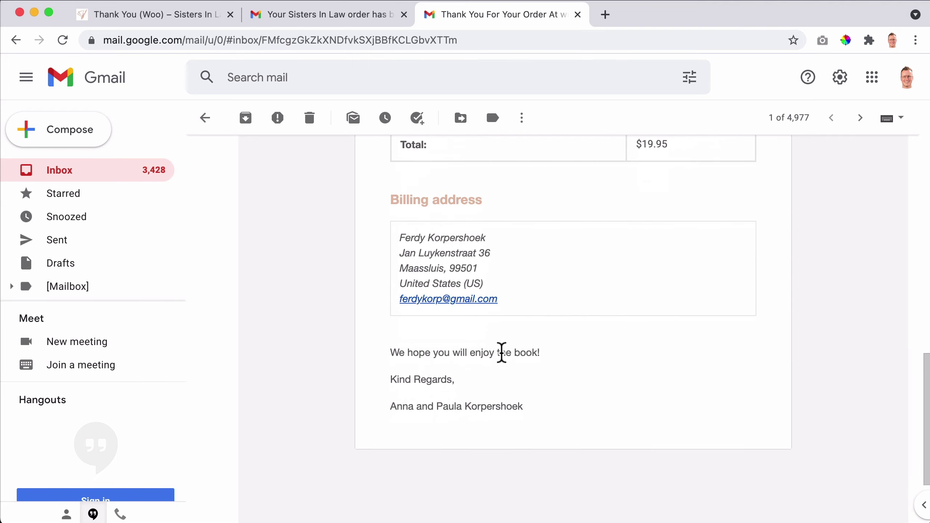
scroll(421, 391, "down", 3)
scroll(468, 422, "up", 10)
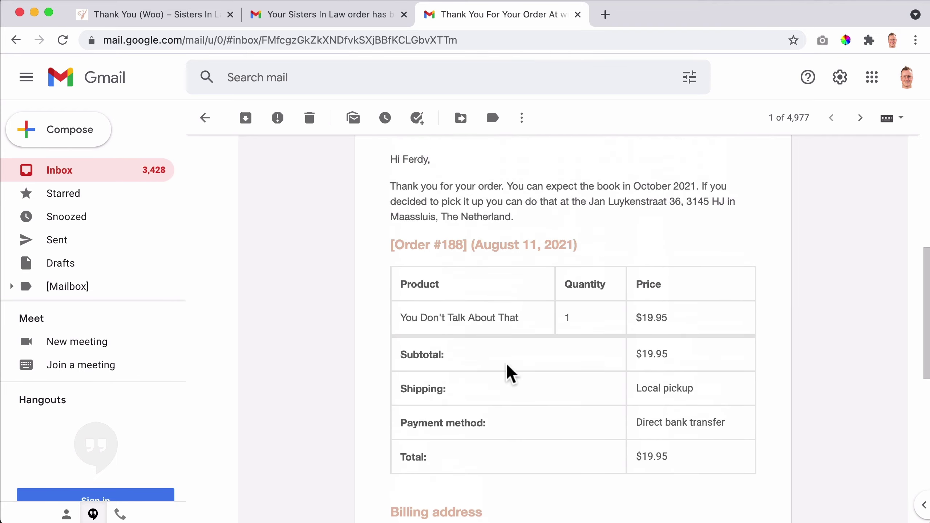
scroll(507, 362, "up", 5)
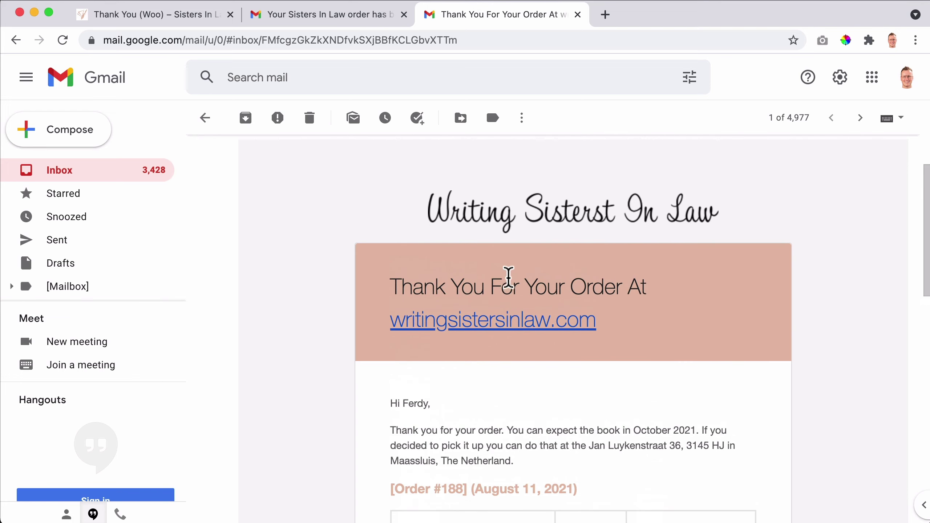
left_click(140, 14)
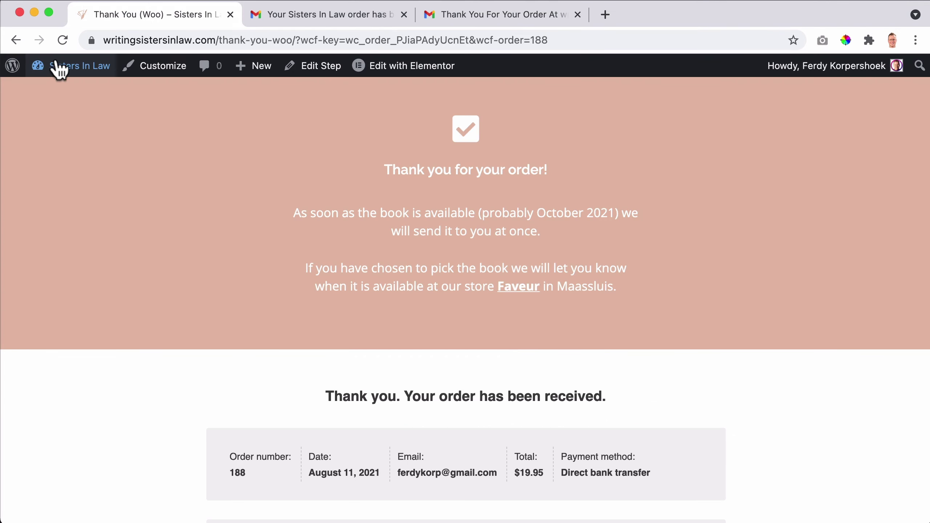
- Open the Processing order email settings from the WooCommerce Emails list
left_click(66, 69)
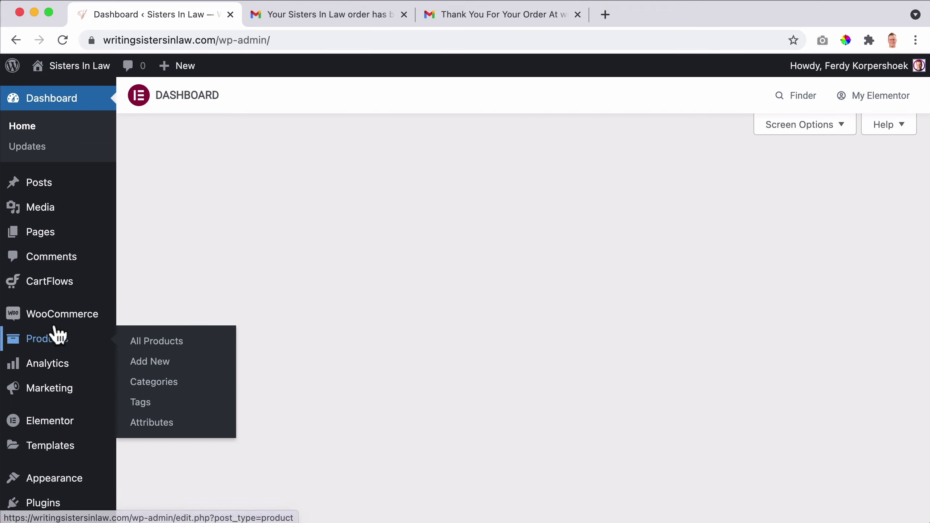
mouse_move(59, 322)
left_click(150, 421)
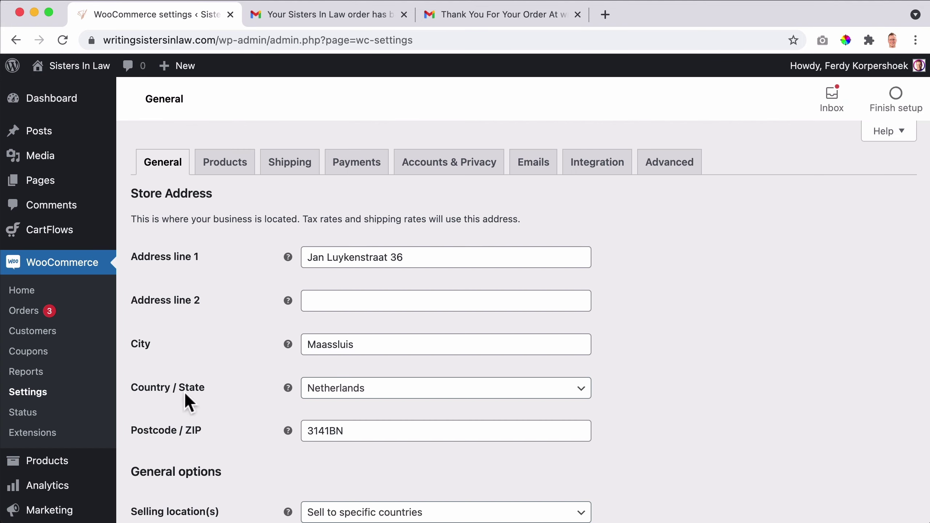
left_click(513, 164)
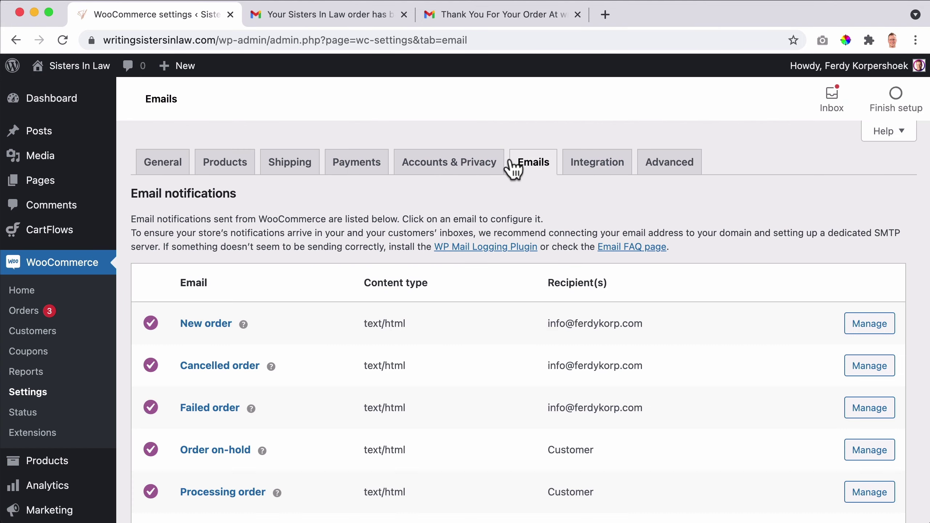
scroll(507, 181, "down", 5)
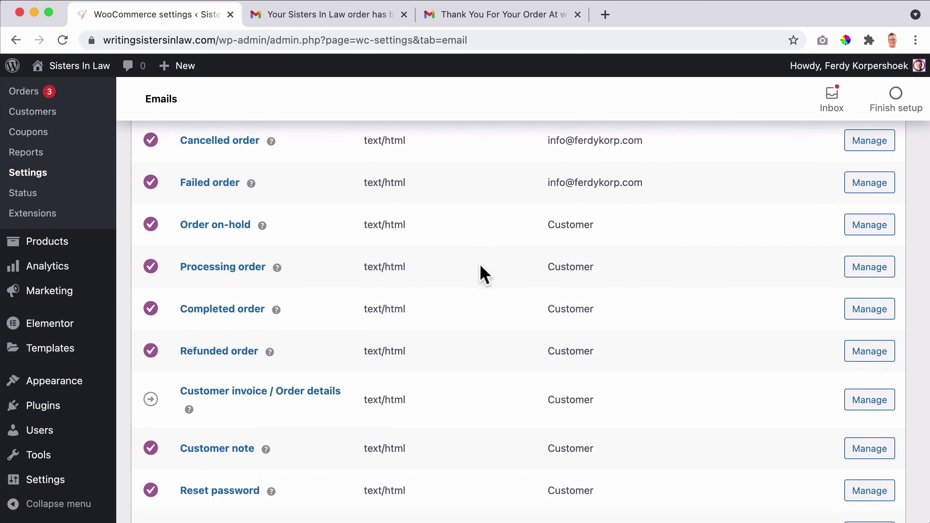
left_click(855, 264)
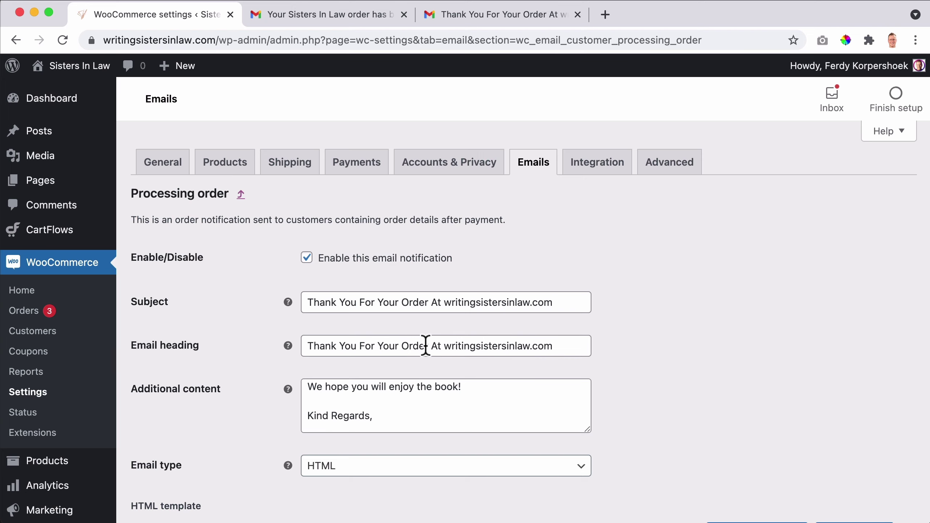
- Cut ' At writingsistersinlaw.com' from the email heading, leaving 'Thank You For Your Order'
left_click_drag(425, 346, 593, 342)
key("BackSpace")
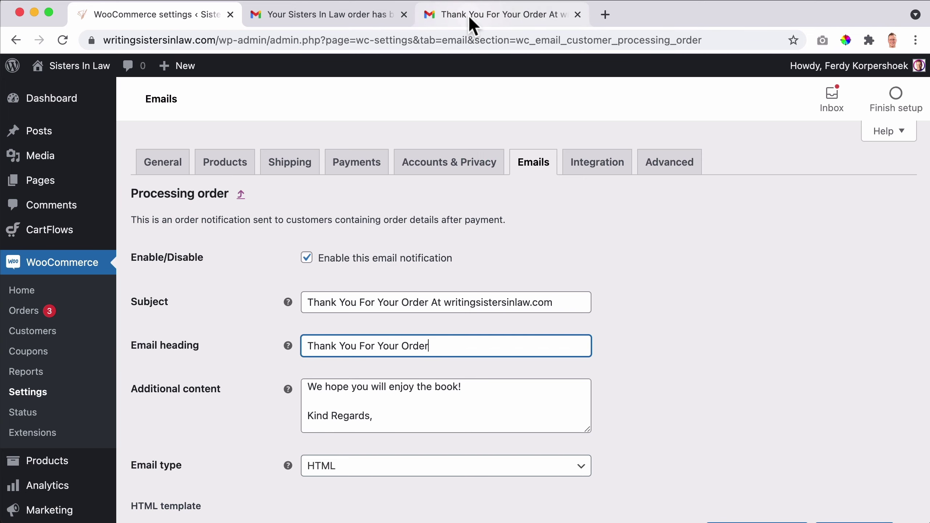
left_click(469, 15)
- Compare the new order email with the earlier order #149 email across the Gmail tabs
left_click(319, 16)
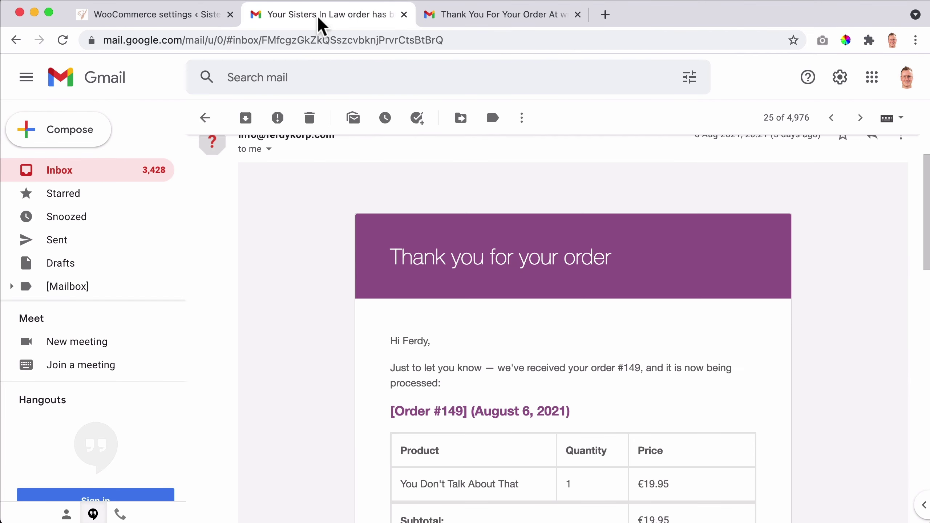
scroll(460, 223, "up", 3)
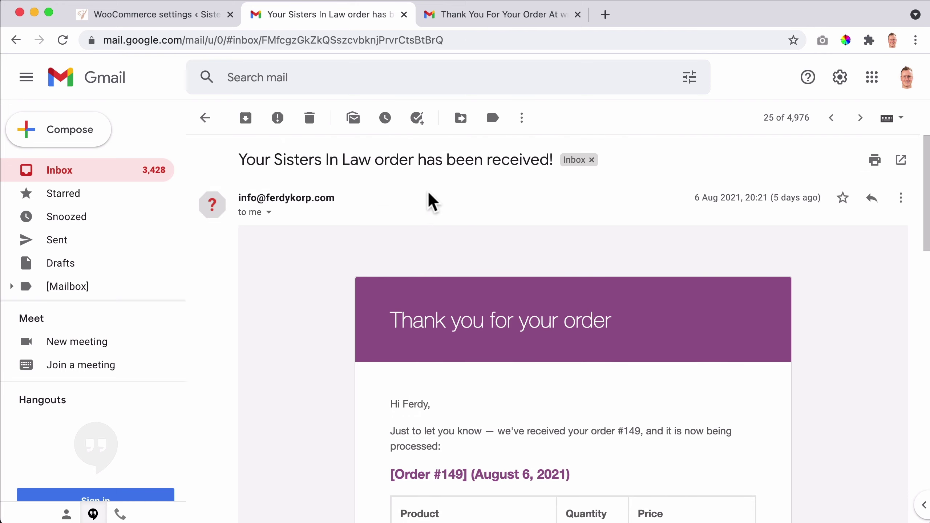
left_click(501, 15)
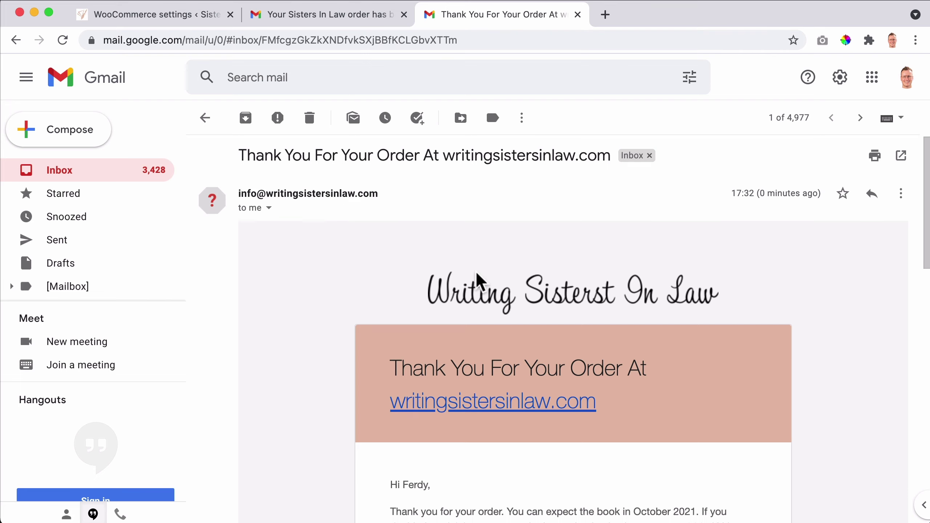
scroll(475, 280, "down", 5)
left_click(370, 15)
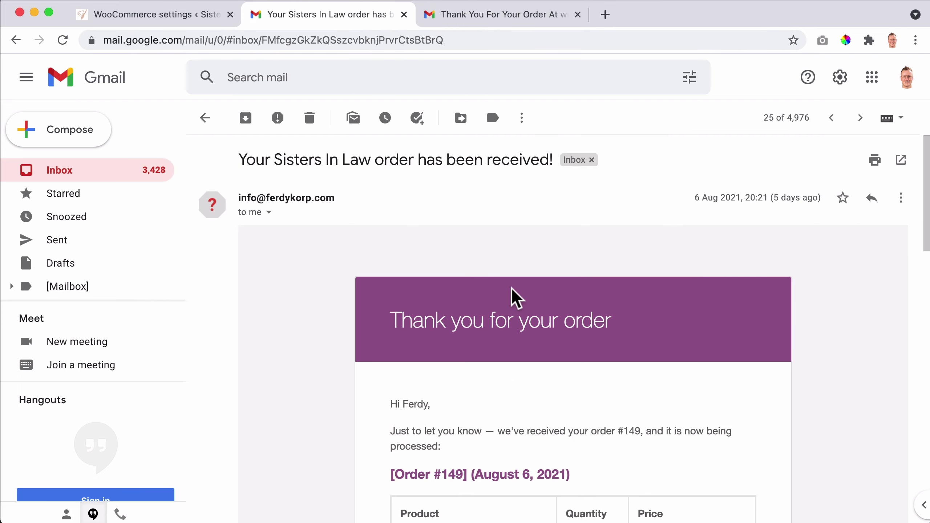
left_click(440, 15)
scroll(491, 204, "down", 5)
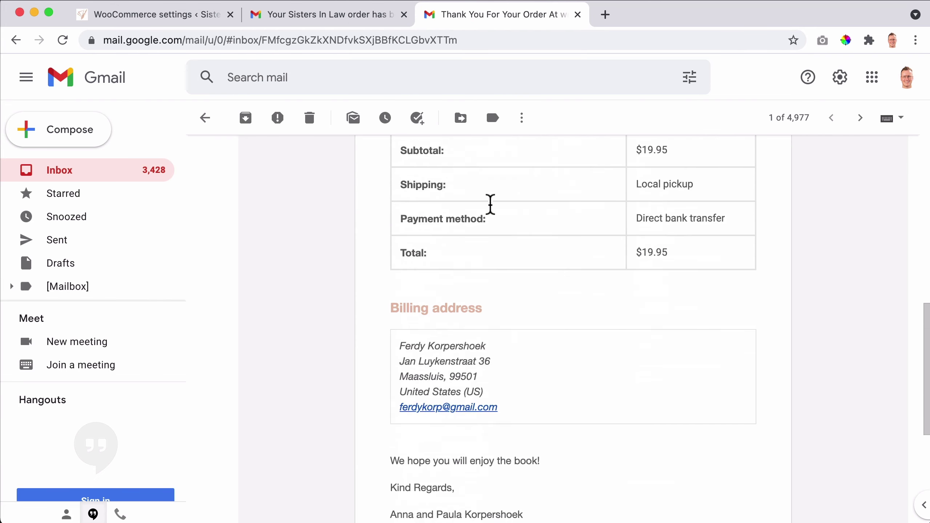
scroll(475, 210, "up", 5)
scroll(439, 218, "down", 7)
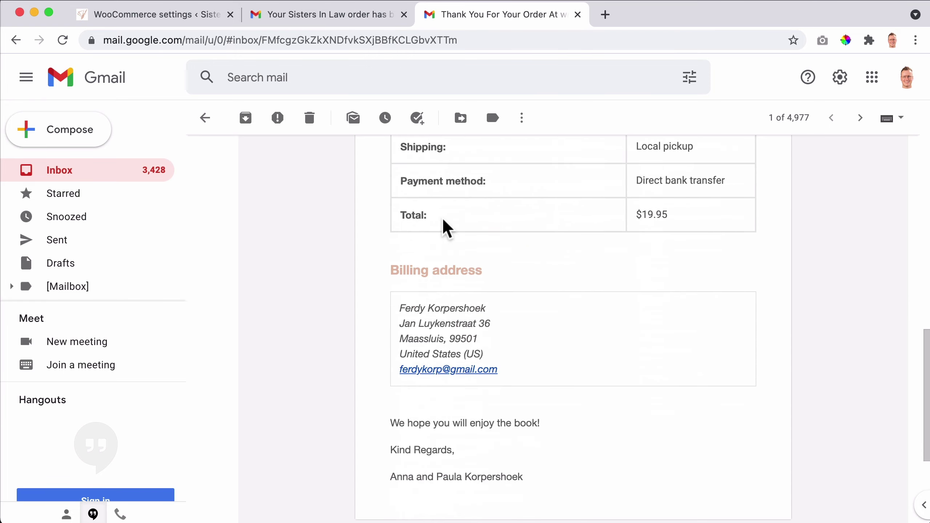
scroll(444, 306, "down", 5)
left_click_drag(399, 234, 520, 288)
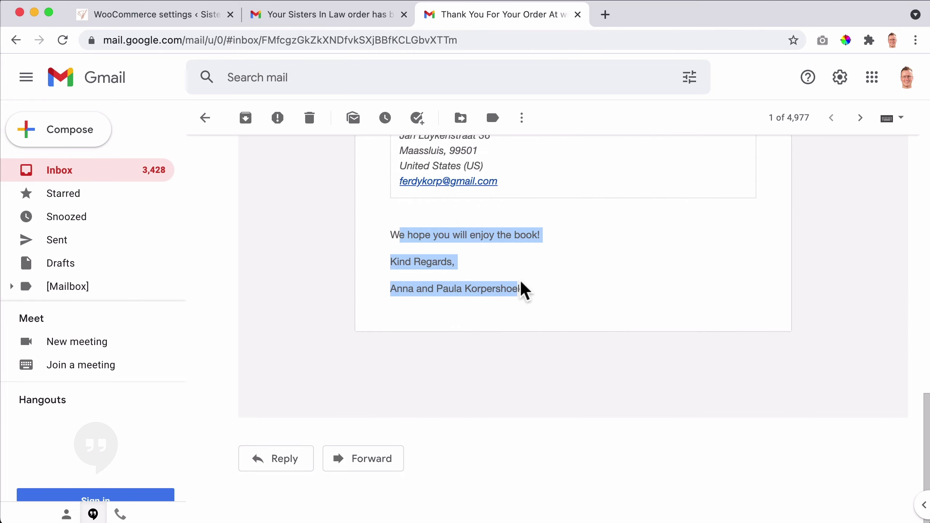
left_click(434, 240)
scroll(413, 233, "up", 15)
- Save the shortened Processing order email heading
left_click(178, 16)
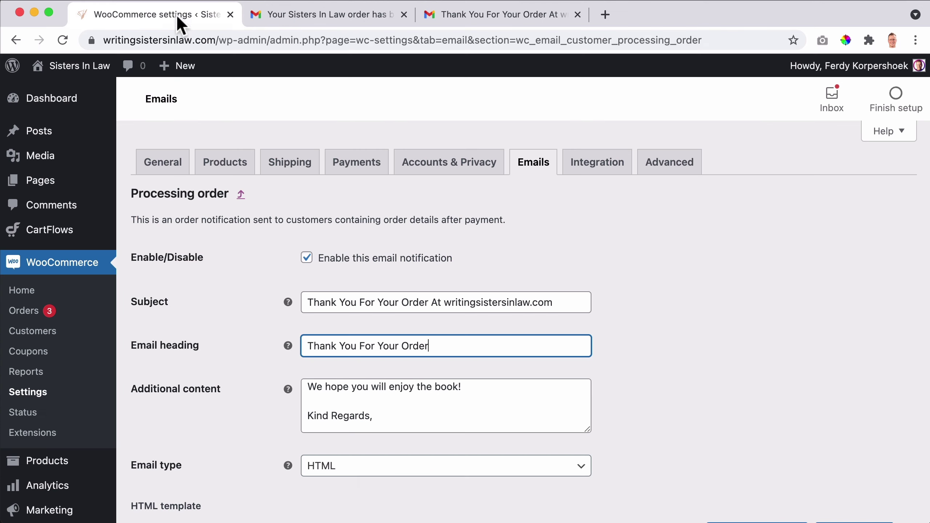
scroll(377, 314, "down", 6)
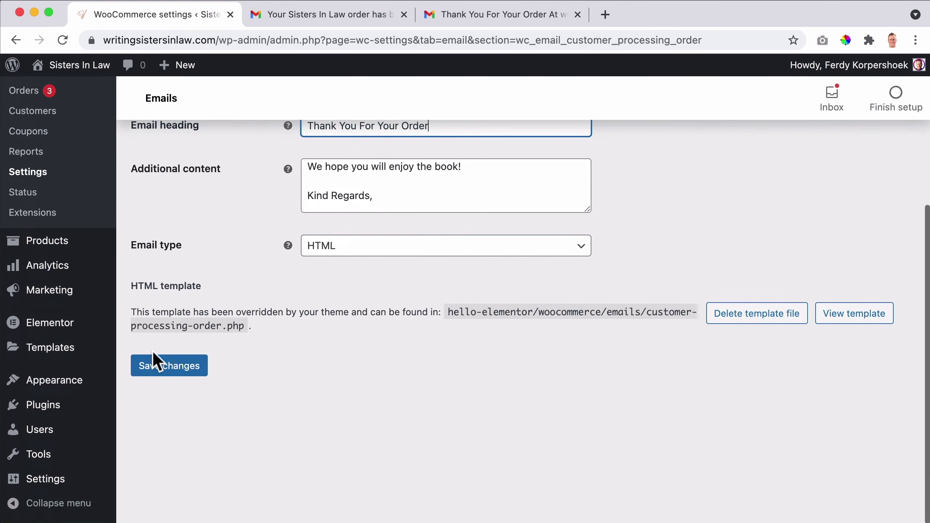
left_click(156, 367)
- Reread the new order email's sender, Thank You banner and custom paragraph
key("super+3")
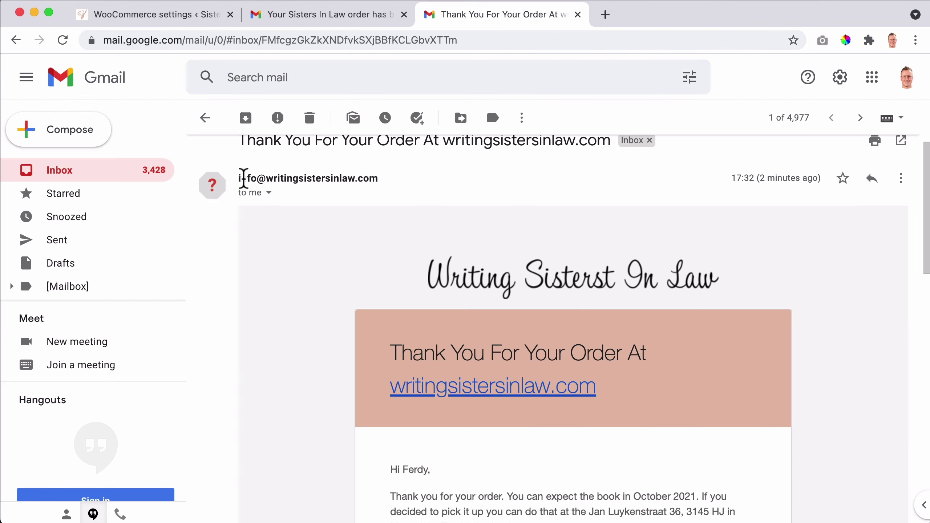
left_click_drag(240, 178, 399, 183)
left_click(400, 184)
scroll(411, 187, "up", 1)
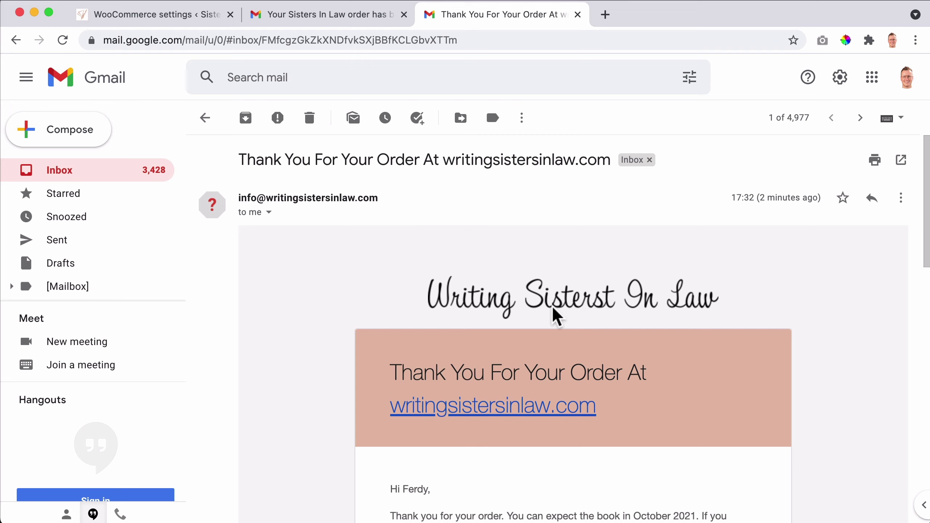
scroll(553, 308, "down", 10)
scroll(553, 308, "up", 10)
scroll(445, 248, "down", 3)
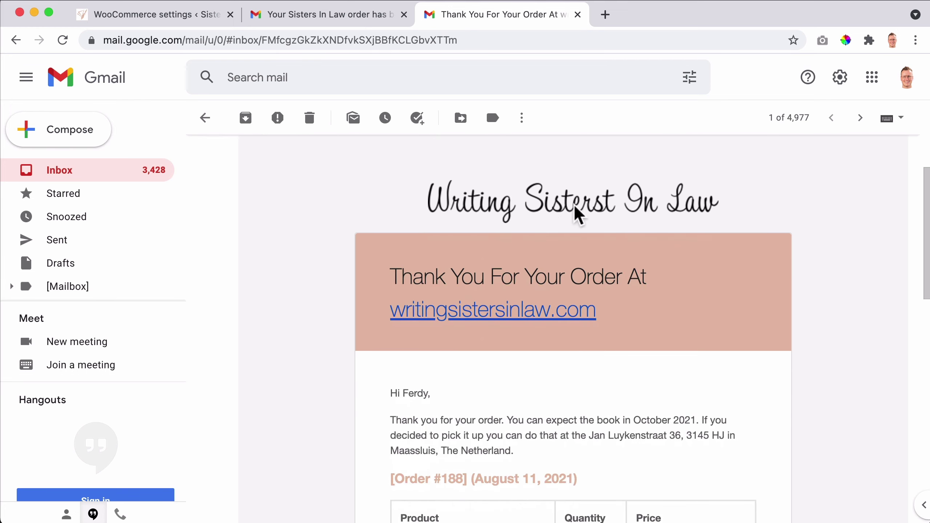
left_click_drag(402, 286, 571, 284)
left_click(577, 297)
scroll(475, 338, "down", 5)
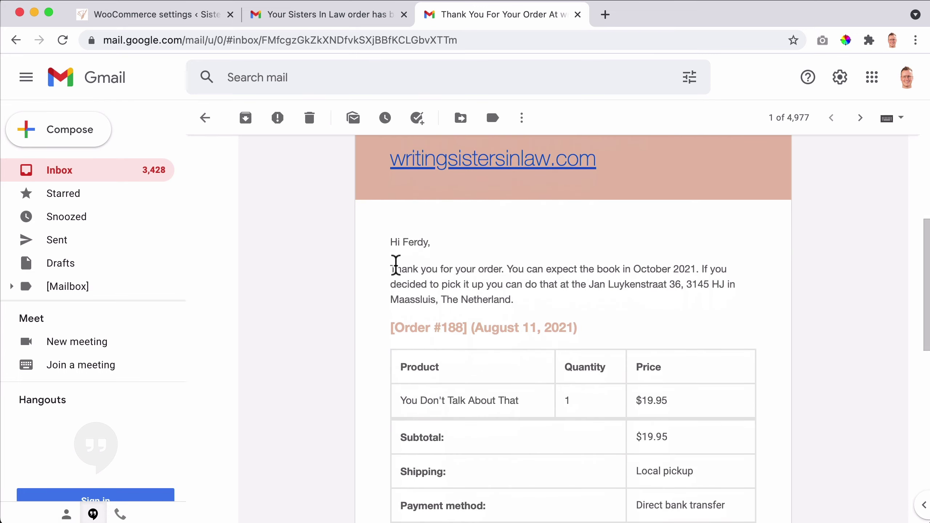
left_click_drag(396, 269, 549, 298)
left_click(549, 297)
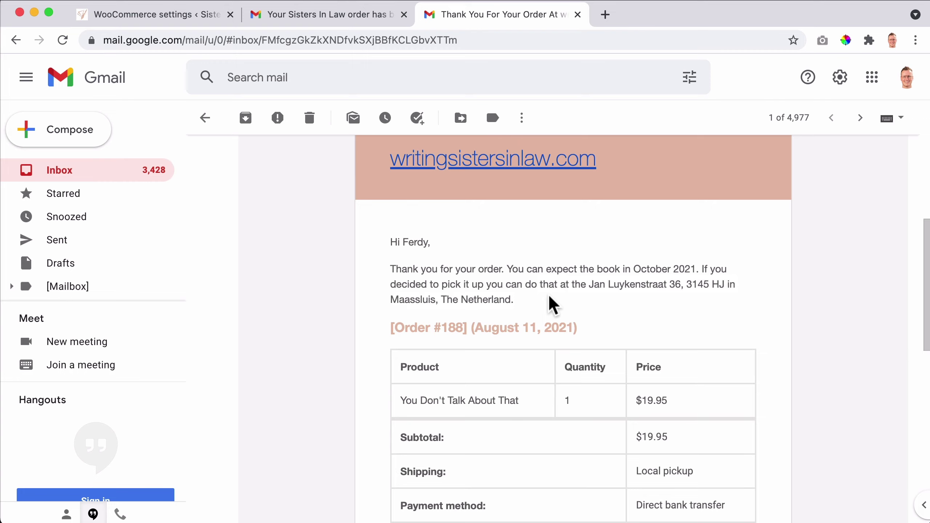
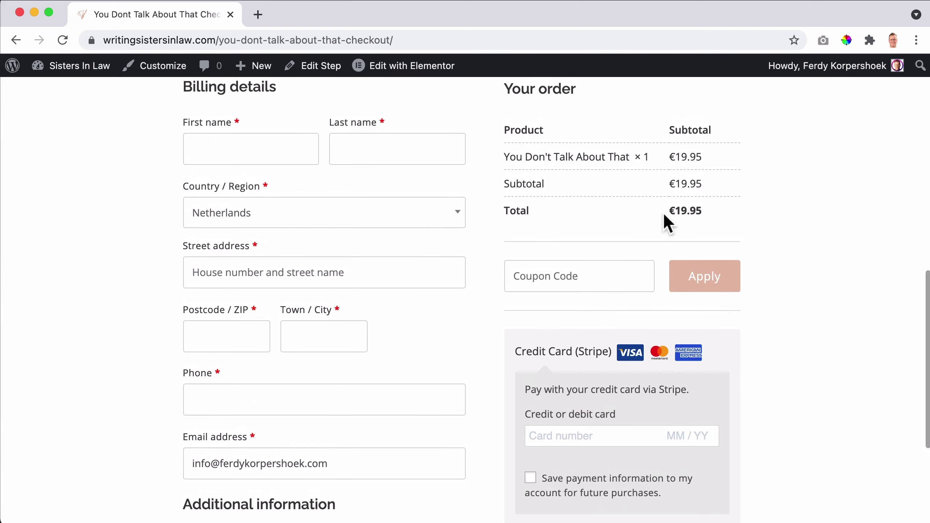
- Reload the checkout page to check the current prices
left_click_drag(663, 212, 701, 210)
left_click(624, 232)
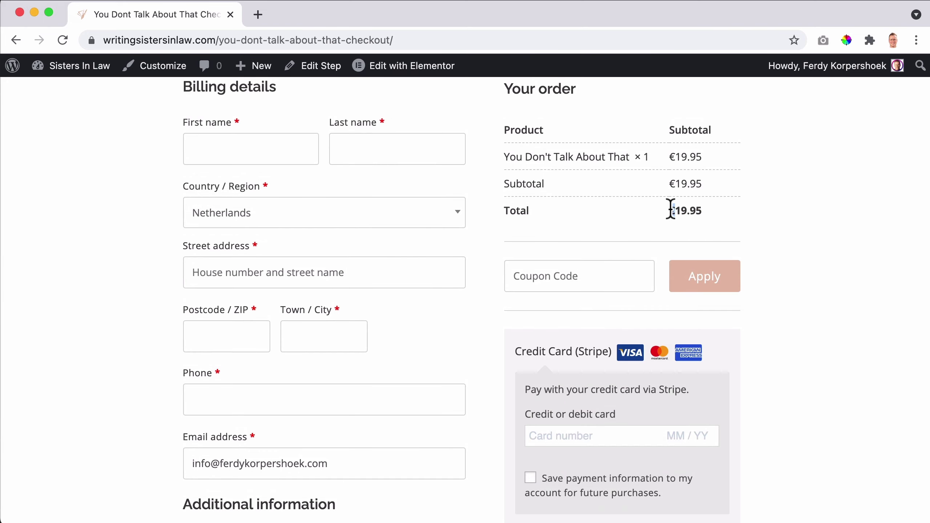
key("super+r")
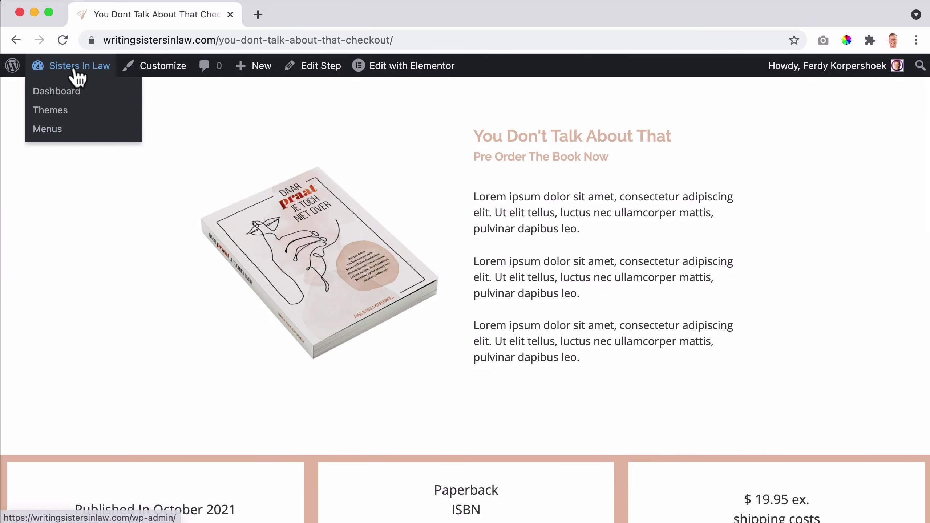
- Open the WooCommerce General settings and scroll to the currency options
left_click(77, 72)
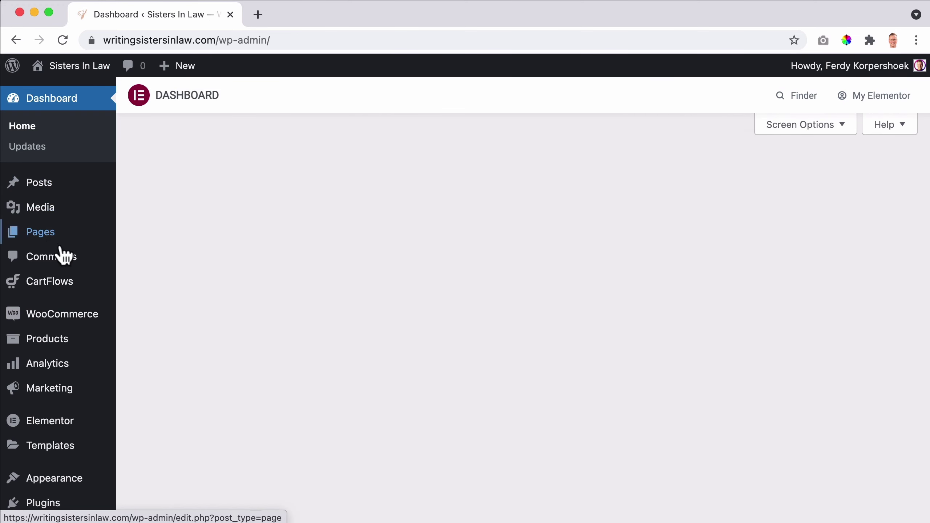
mouse_move(118, 323)
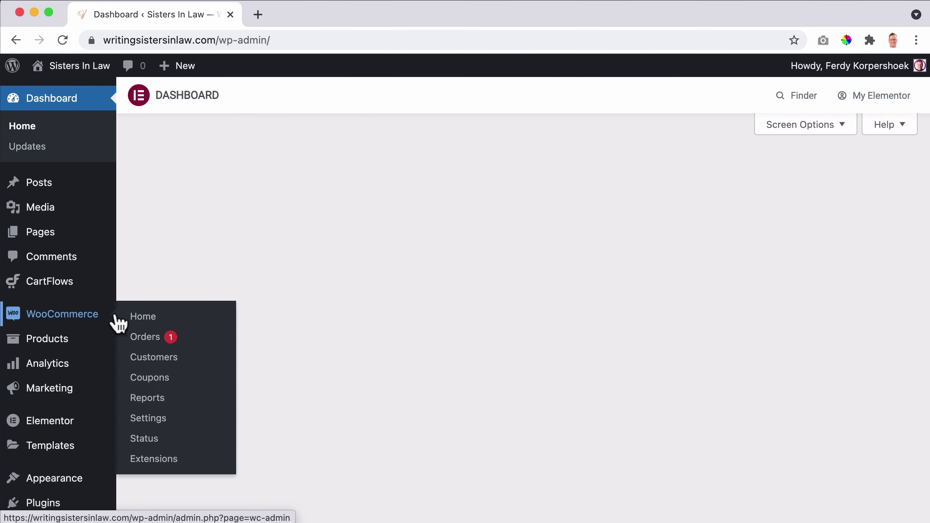
left_click(156, 419)
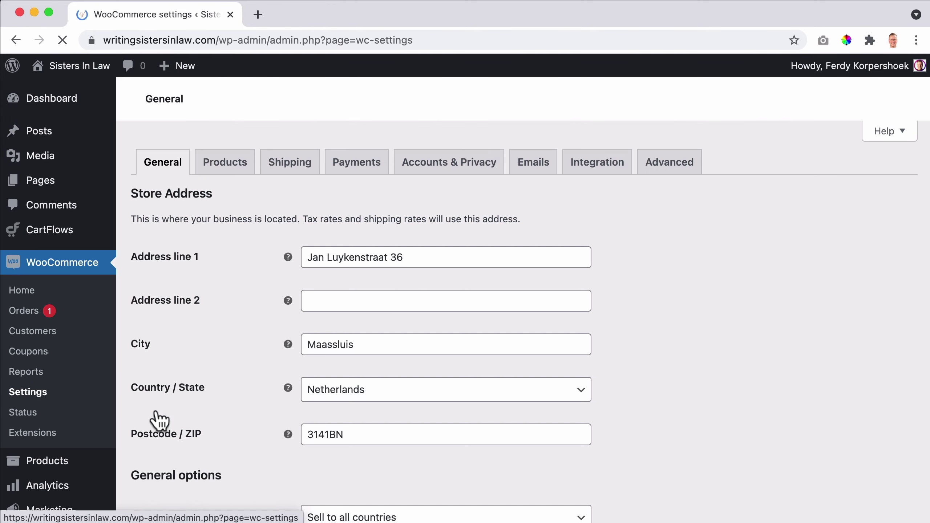
scroll(243, 339, "down", 7)
scroll(275, 320, "down", 3)
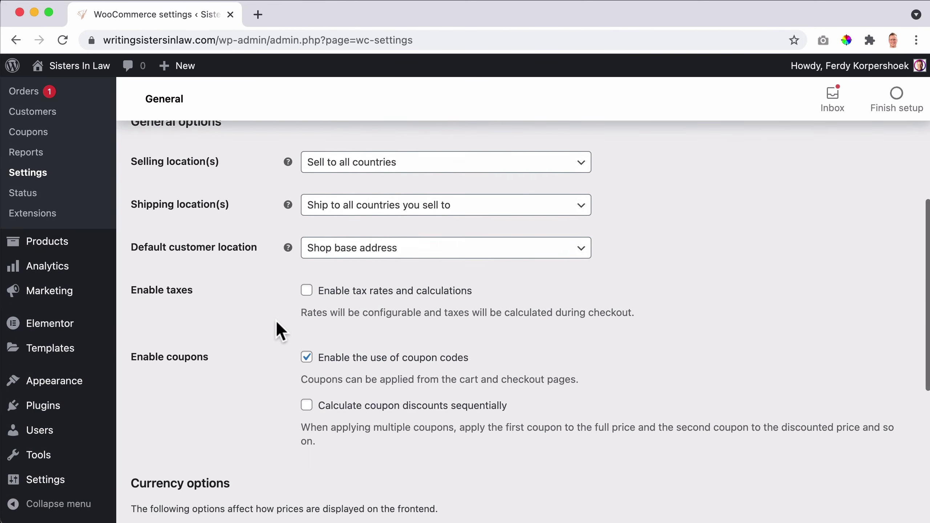
scroll(276, 319, "down", 3)
scroll(276, 319, "down", 4)
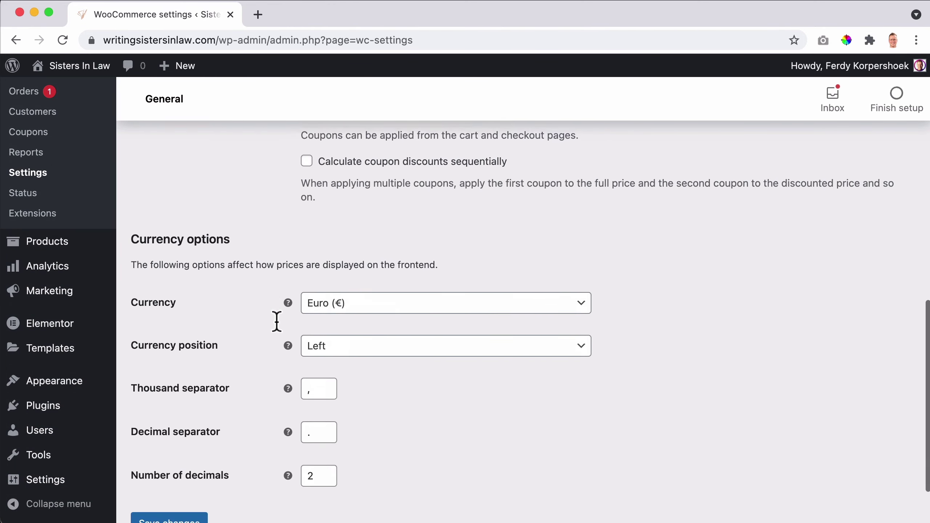
- Set the store currency to United States (US) dollar ($) and save the settings
left_click(375, 256)
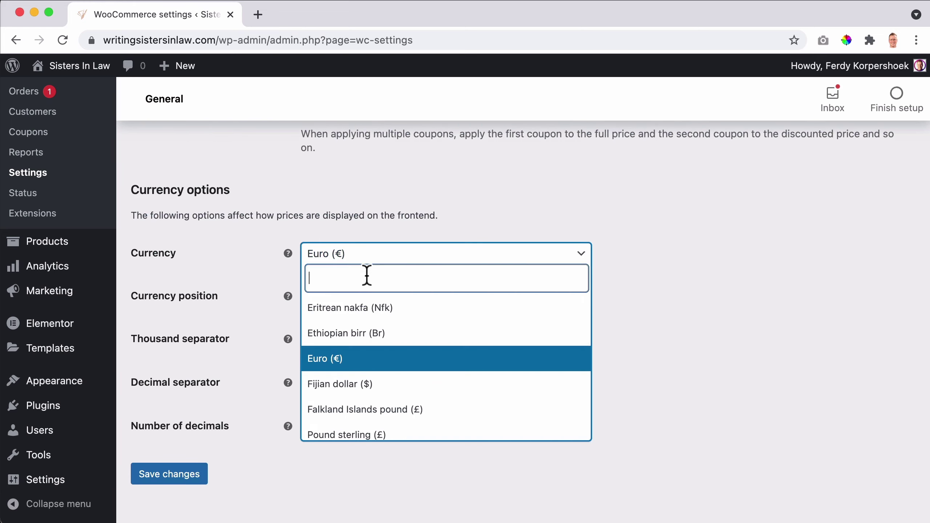
type("united")
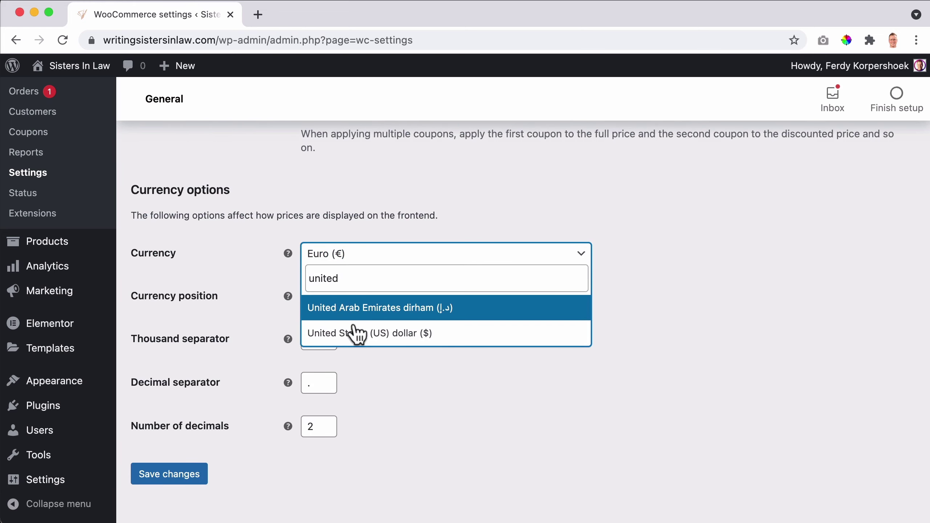
left_click(359, 333)
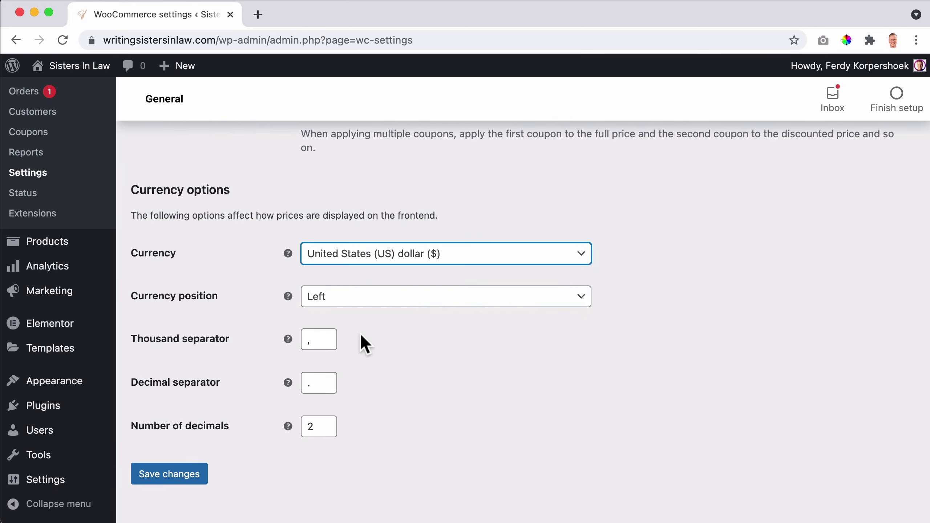
left_click(306, 339)
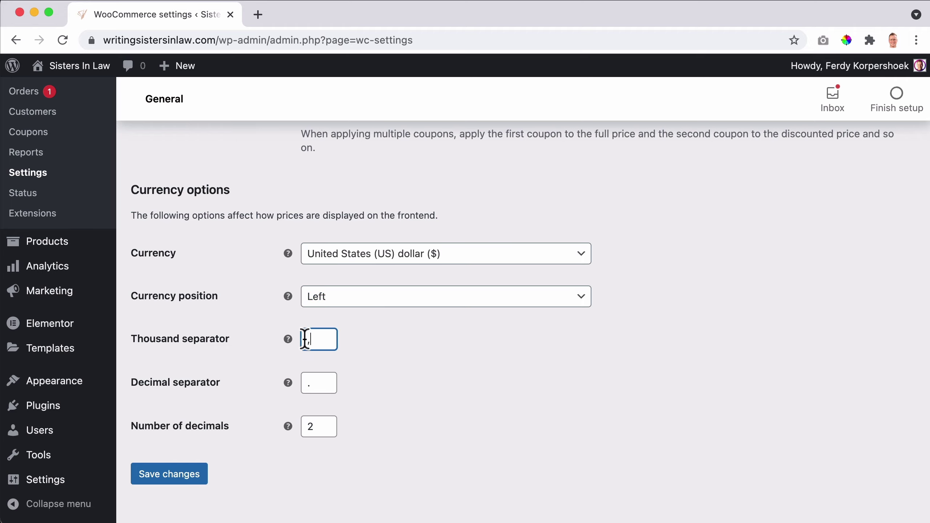
left_click(316, 383)
left_click(178, 477)
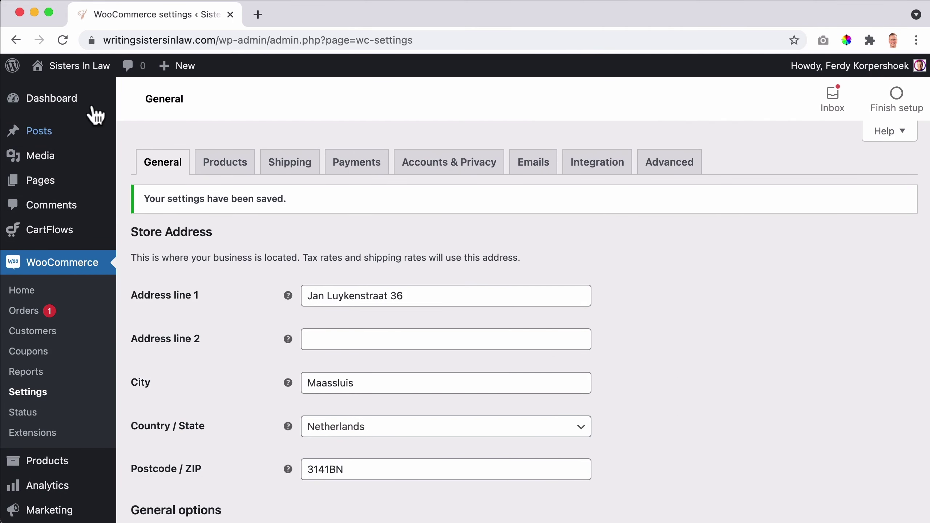
- Check that the book's checkout now totals $19.95, then return to the admin dashboard
mouse_move(76, 66)
left_click(82, 89)
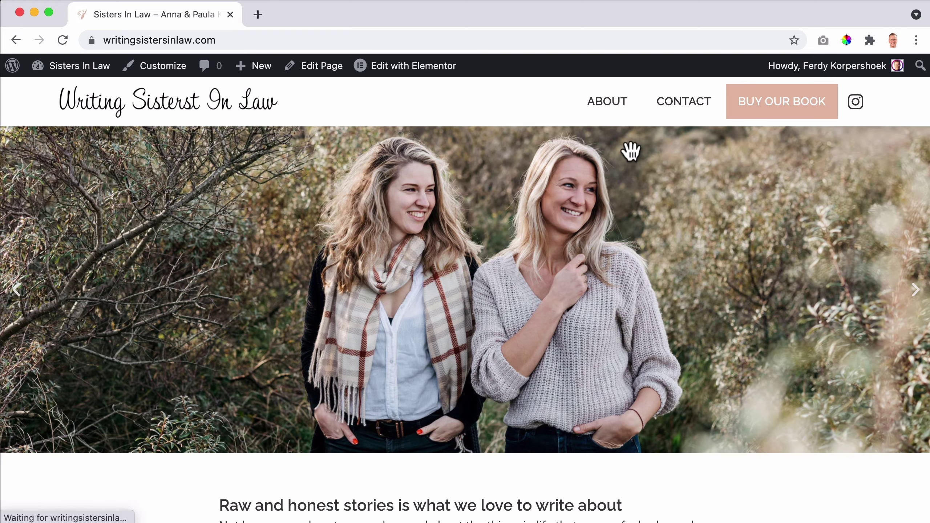
left_click(794, 112)
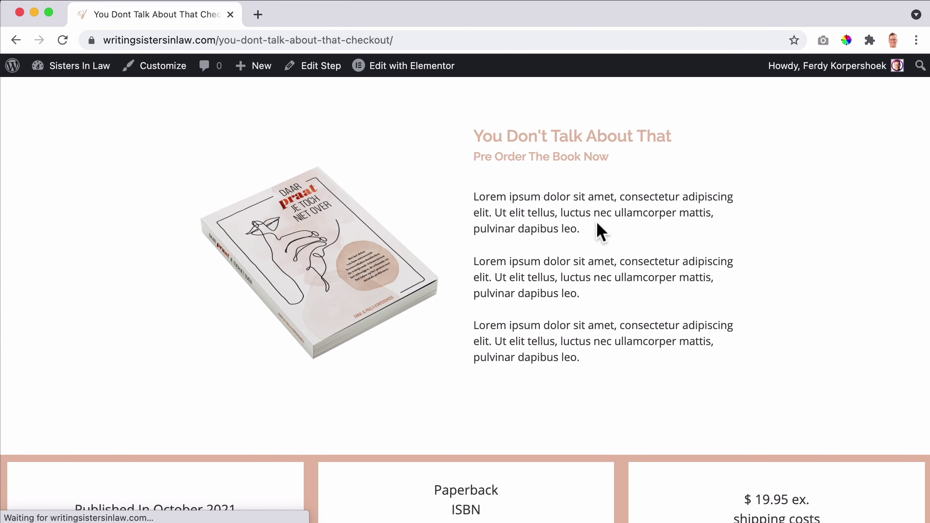
scroll(600, 231, "down", 10)
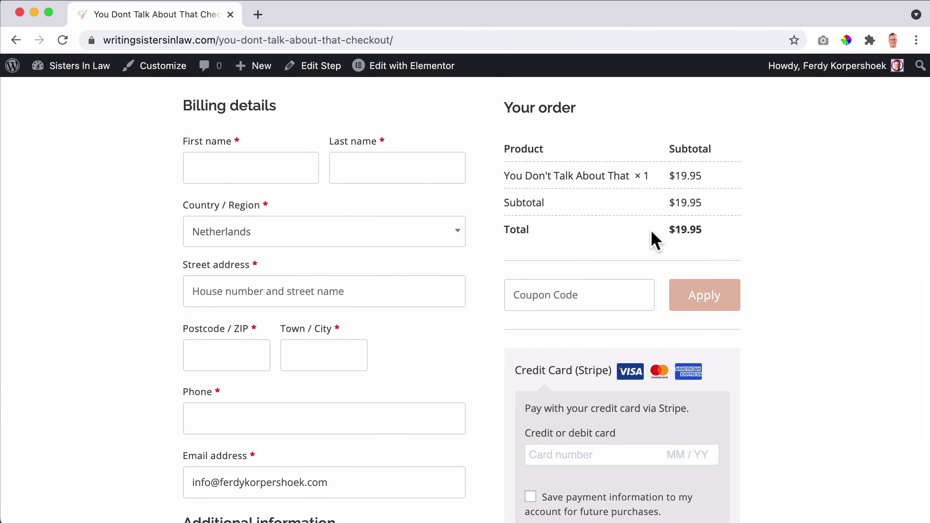
scroll(657, 241, "up", 10)
left_click(73, 74)
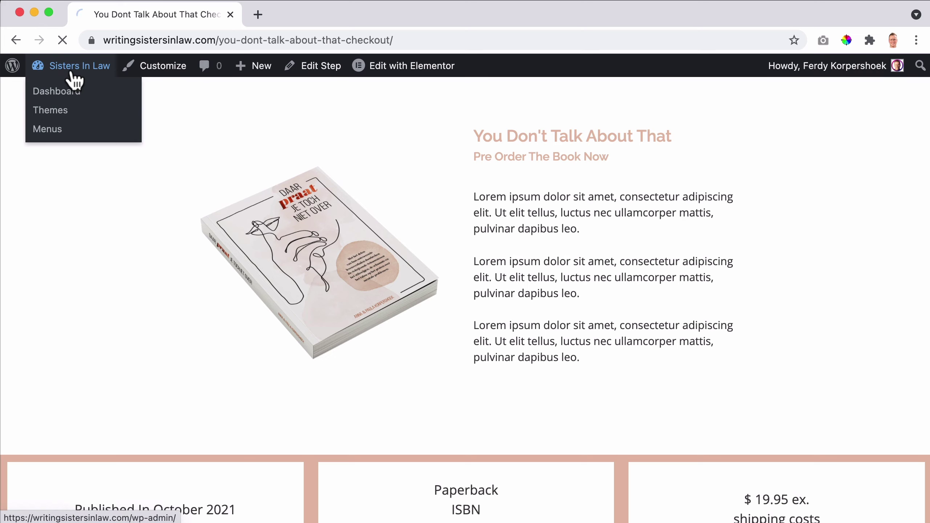
- Search the plugin directory for 'flexible shipping', correcting a typo in the search term
mouse_move(58, 405)
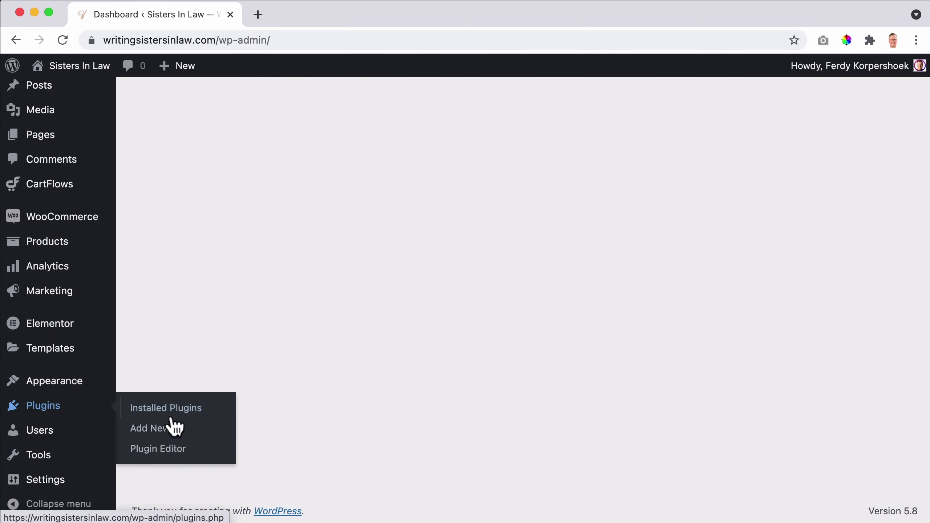
left_click(164, 437)
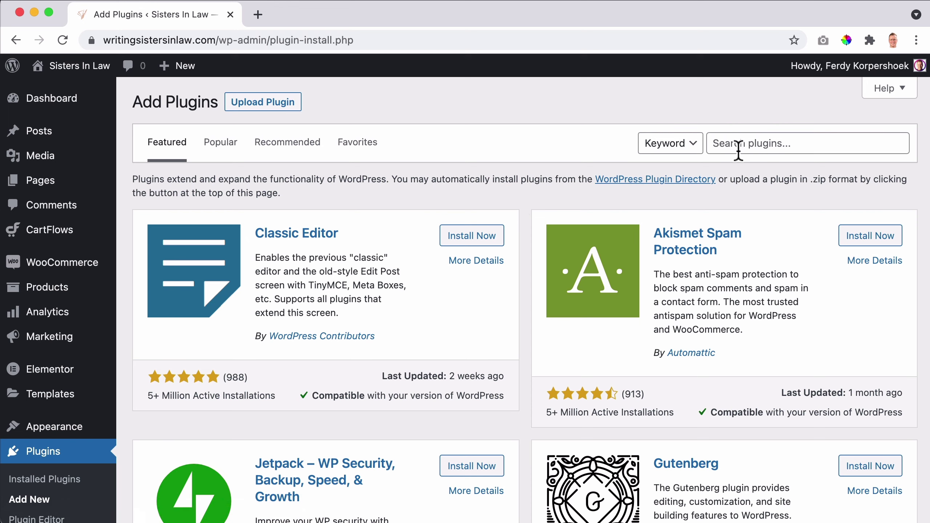
left_click(740, 145)
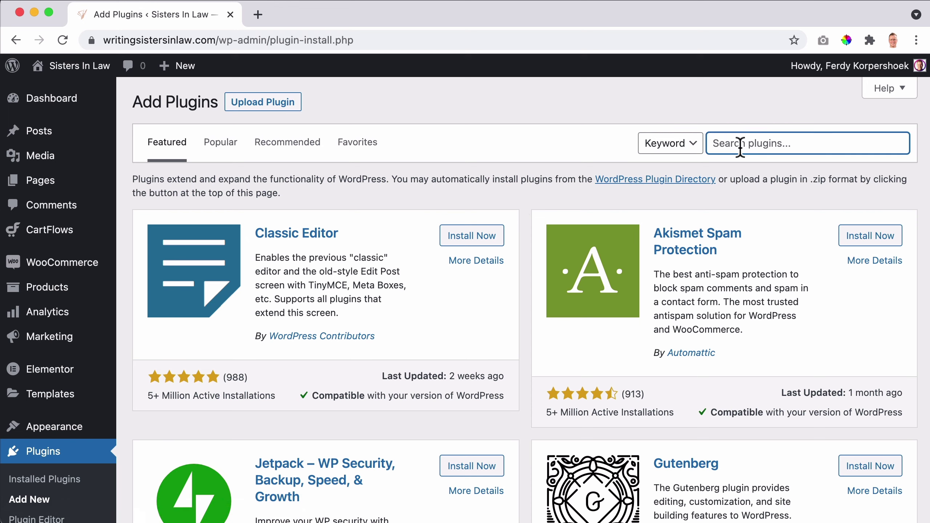
type("fleixble shipping")
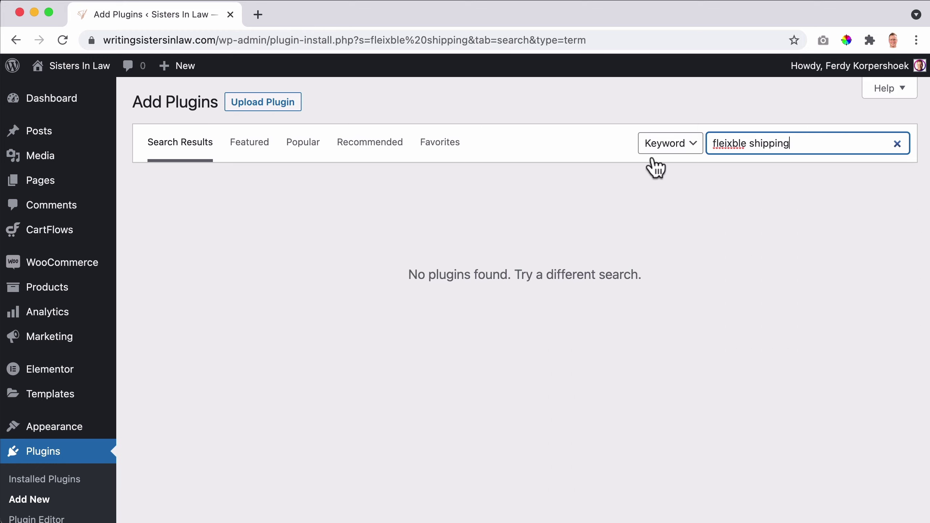
left_click(729, 142)
key("BackSpace")
type("i")
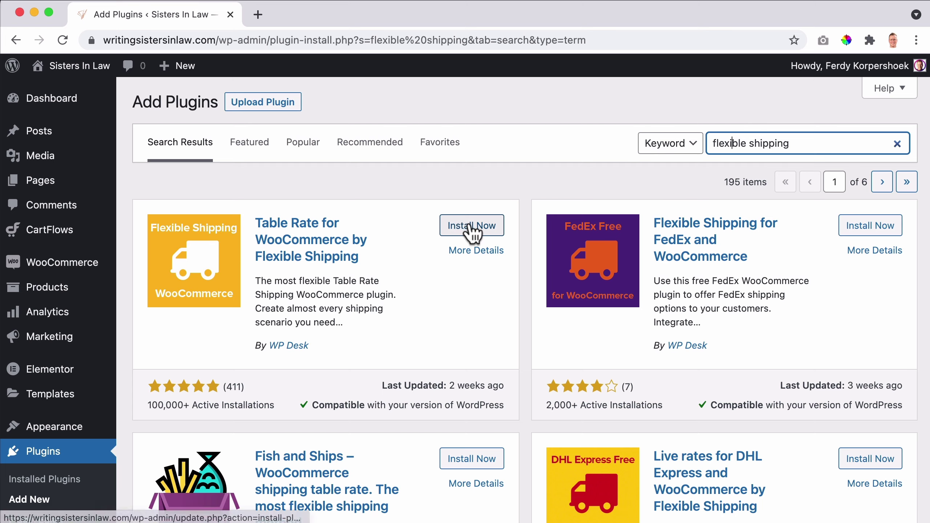
- Install and activate Table Rate for WooCommerce by Flexible Shipping and dismiss its notice
left_click(470, 225)
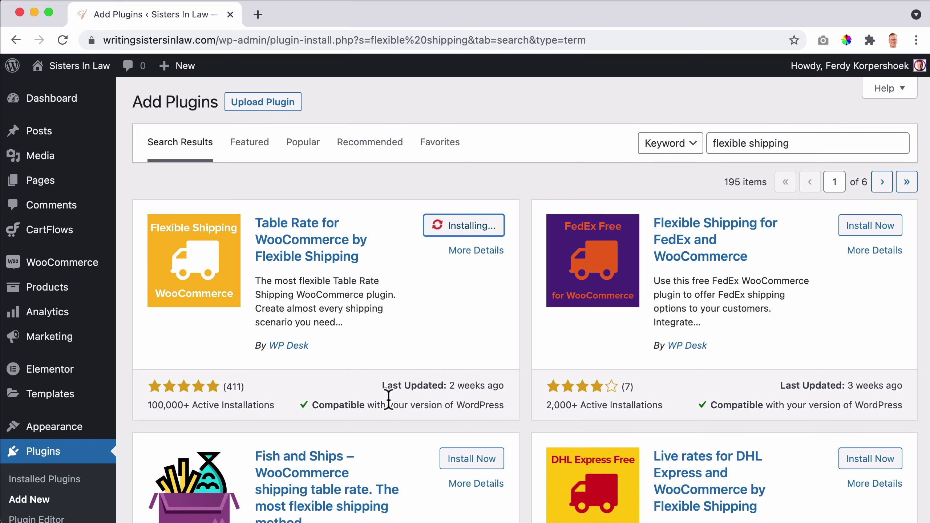
left_click(478, 226)
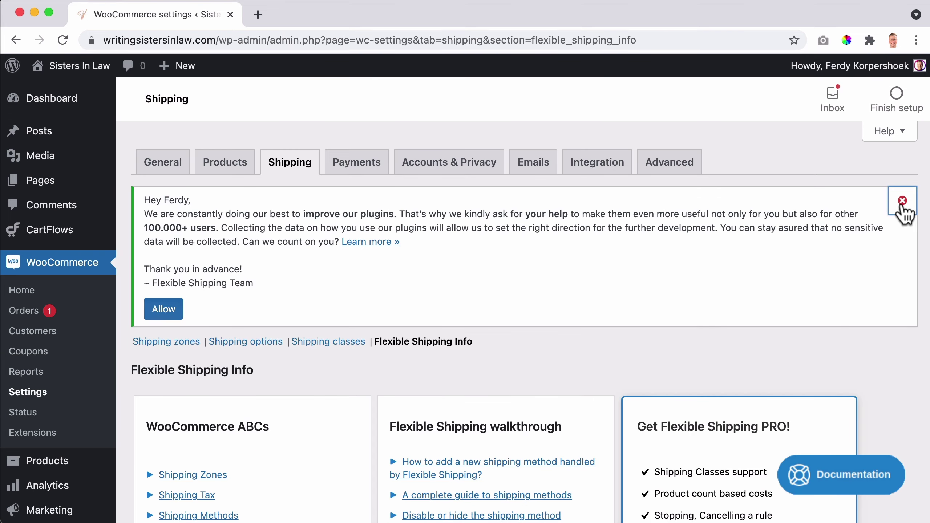
left_click(902, 201)
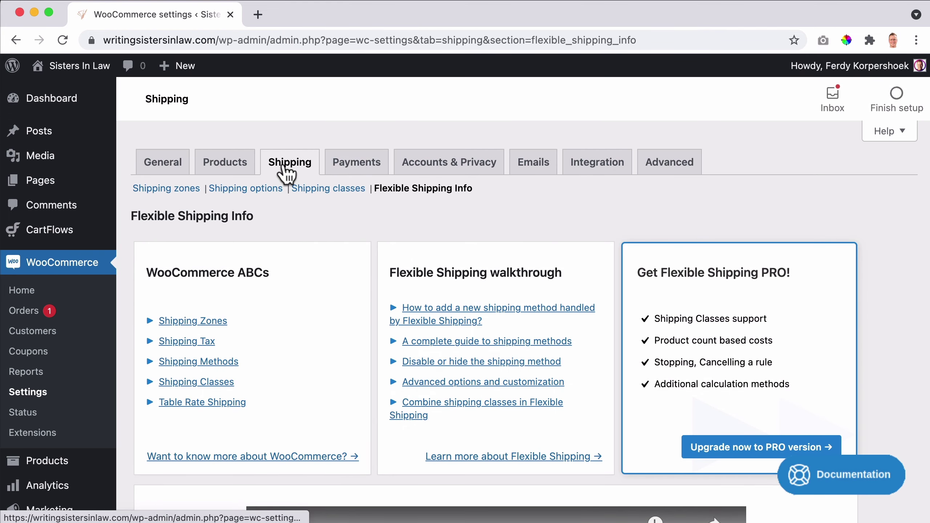
left_click(169, 194)
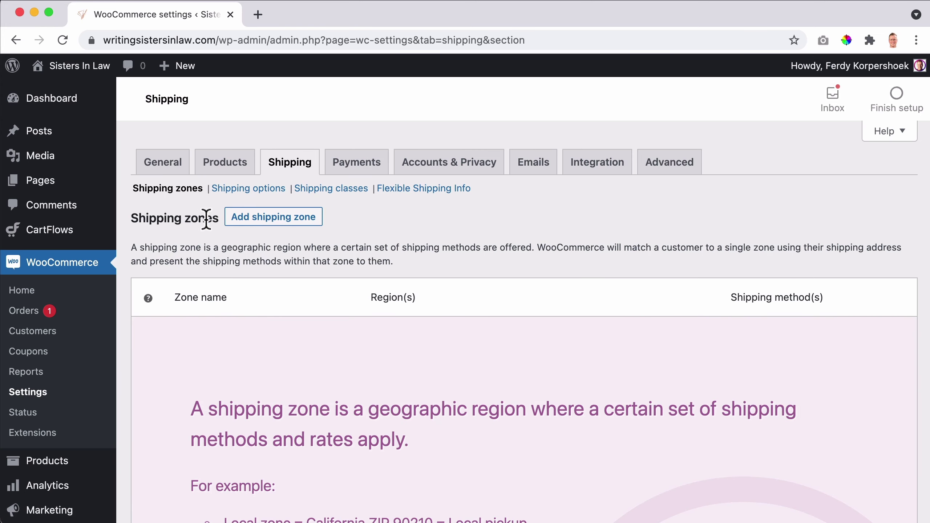
left_click(166, 169)
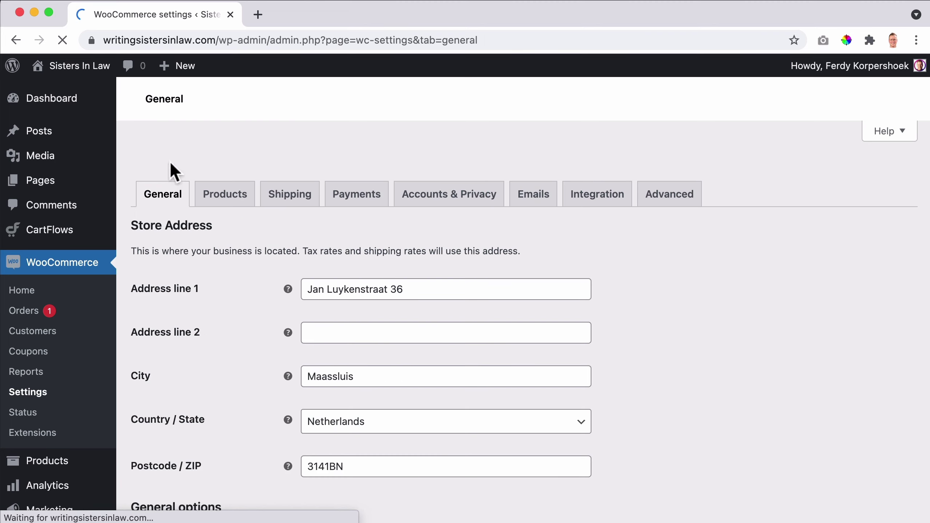
- Restrict selling to specific countries, United States (US) and Canada, and save the settings
scroll(254, 242, "down", 8)
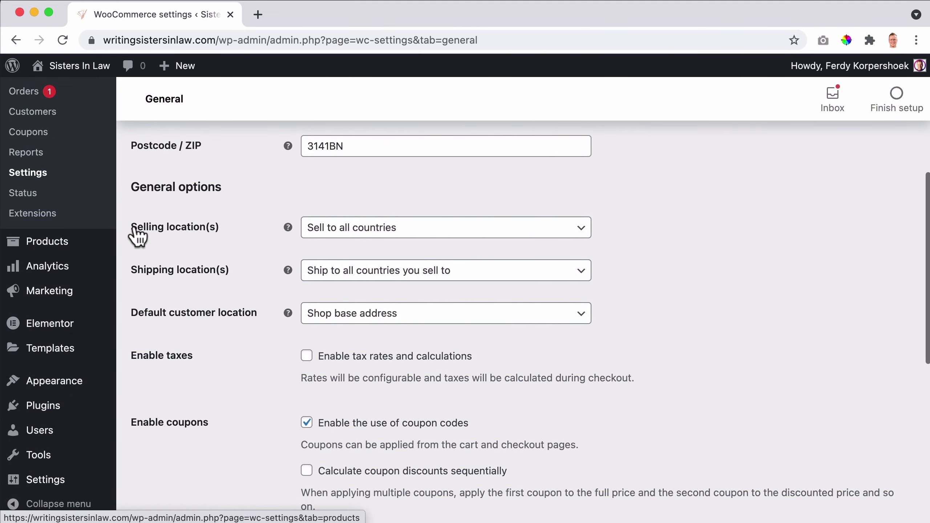
left_click(407, 229)
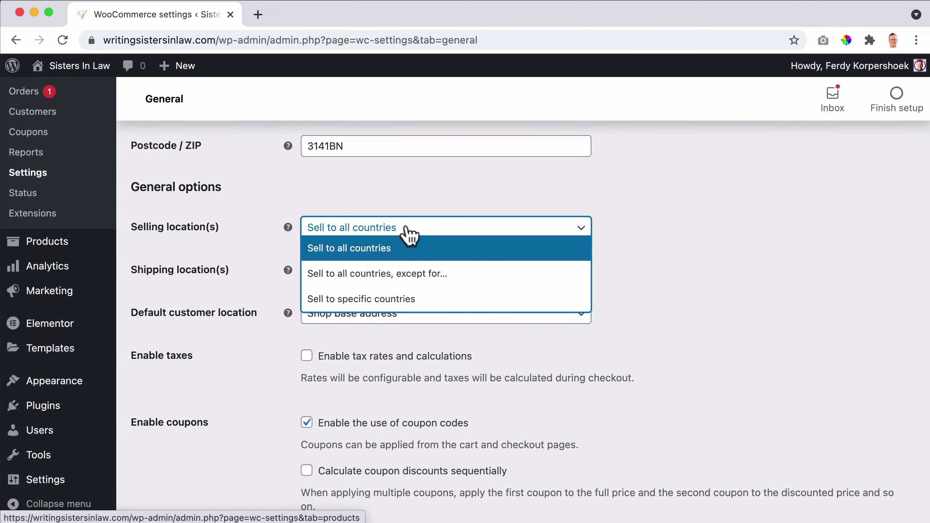
left_click(362, 298)
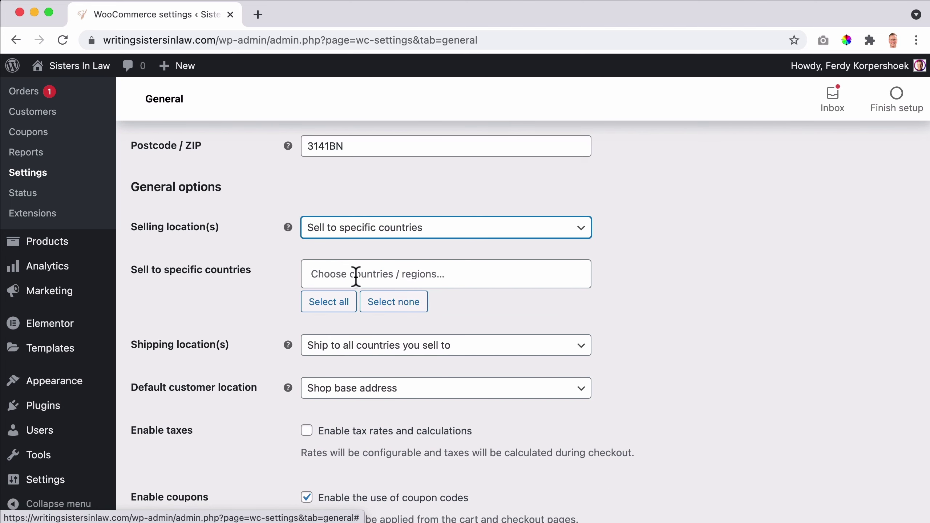
left_click(379, 275)
type("united")
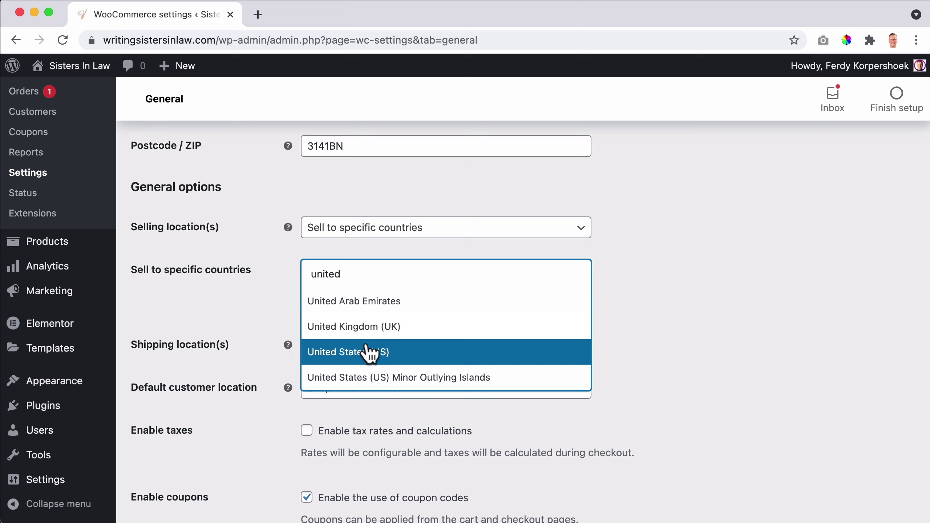
left_click(369, 351)
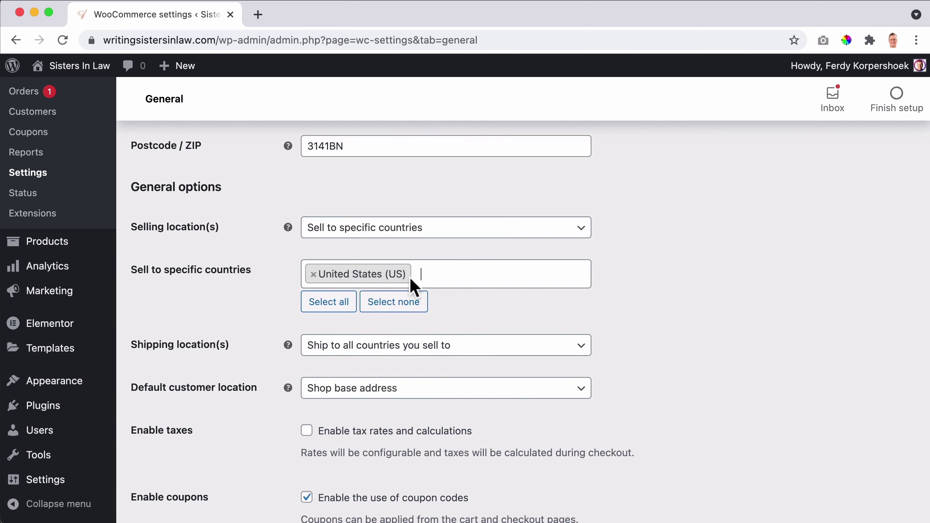
left_click(445, 273)
type("canada")
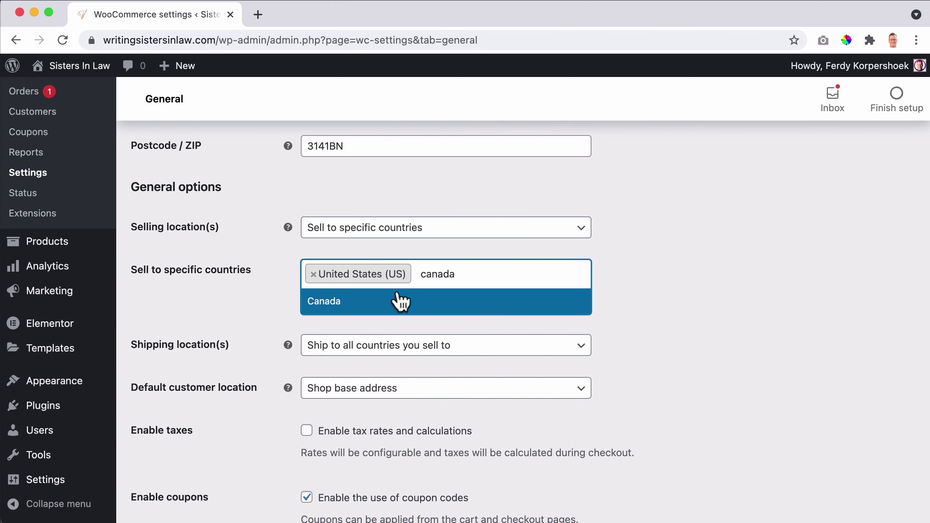
left_click(401, 301)
scroll(225, 316, "down", 10)
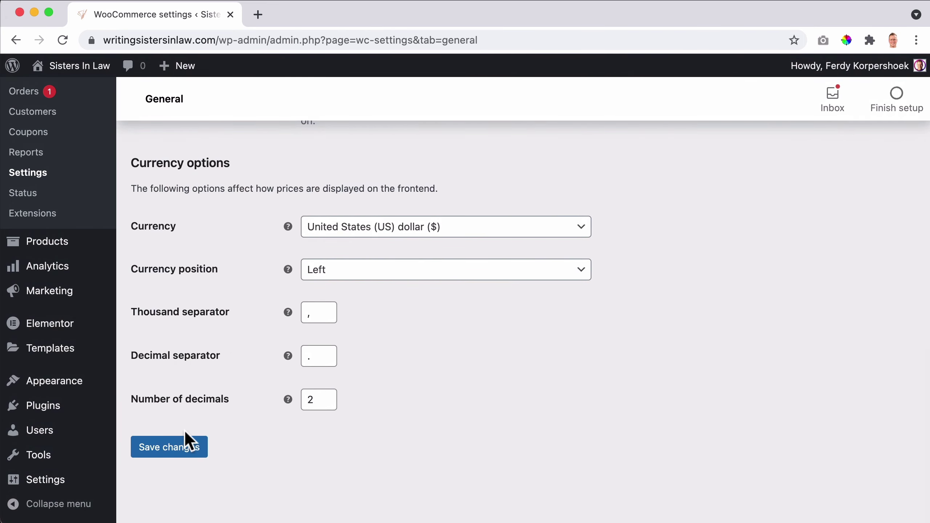
left_click(168, 448)
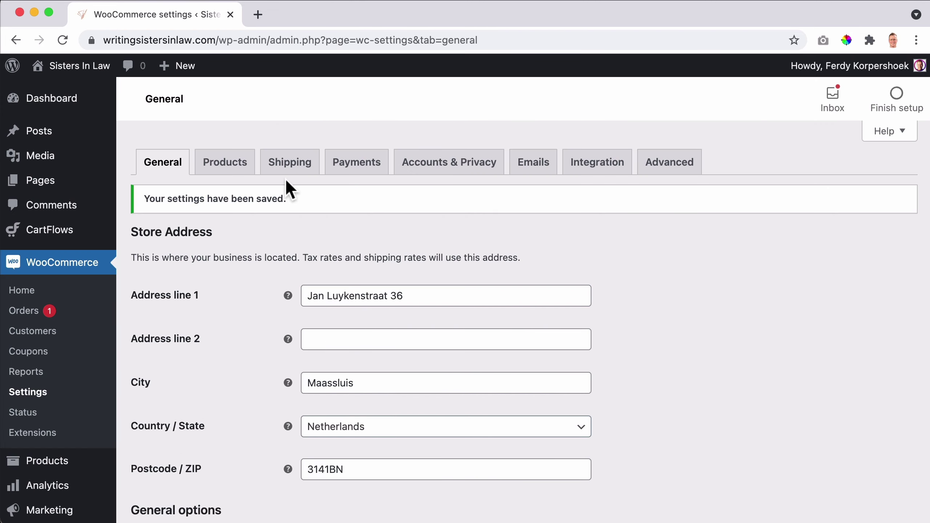
left_click(289, 168)
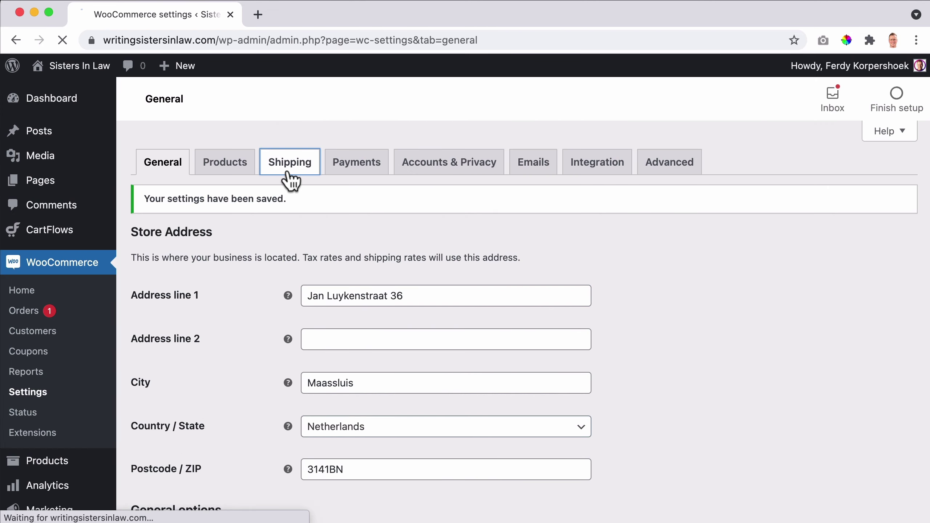
- Start a new shipping zone named 'Pickup Or Send'
scroll(175, 166, "down", 3)
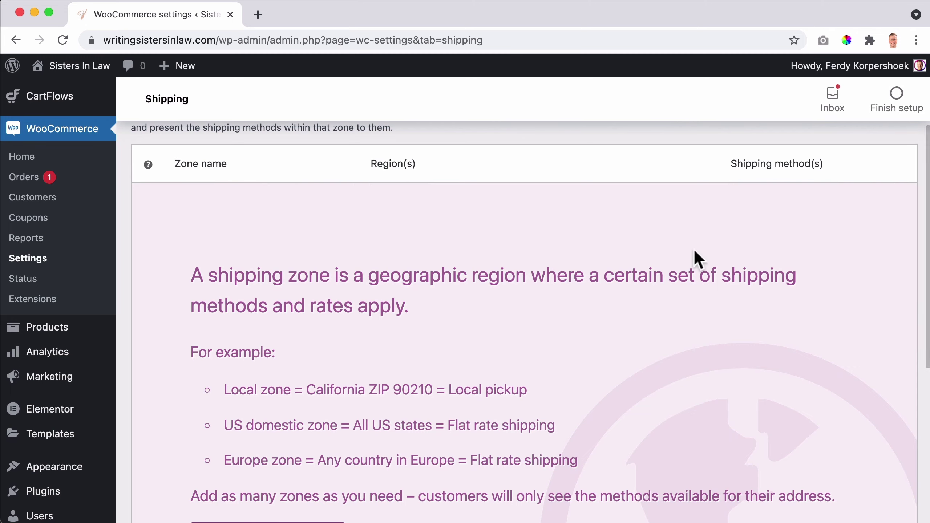
scroll(494, 239, "down", 3)
scroll(494, 238, "up", 6)
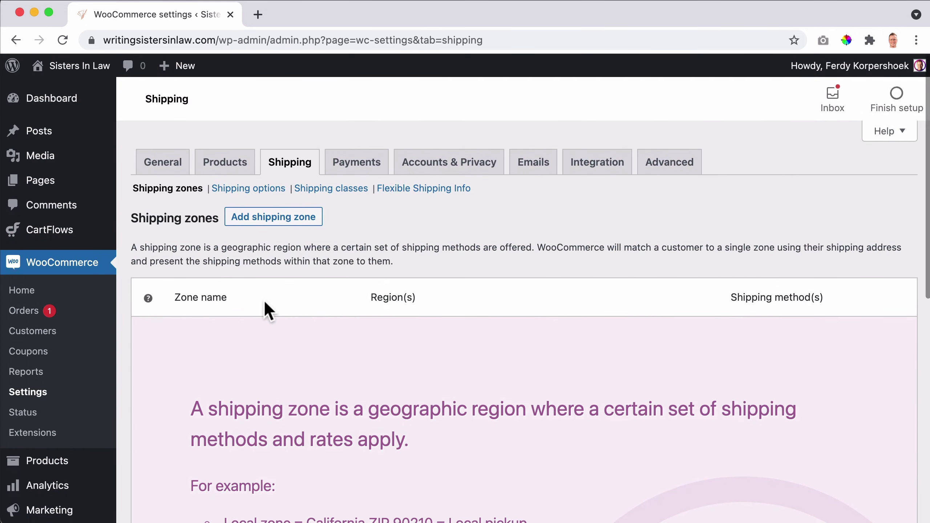
scroll(417, 303, "down", 5)
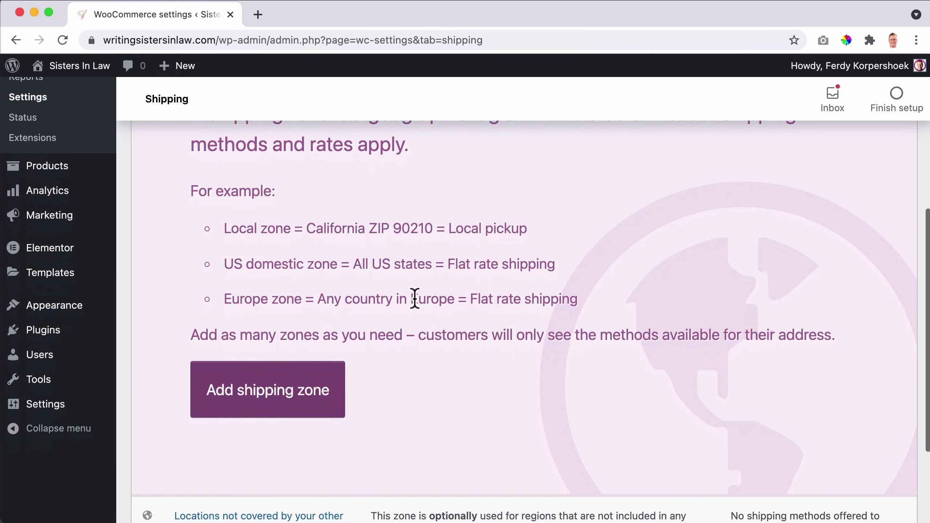
scroll(311, 296, "down", 1)
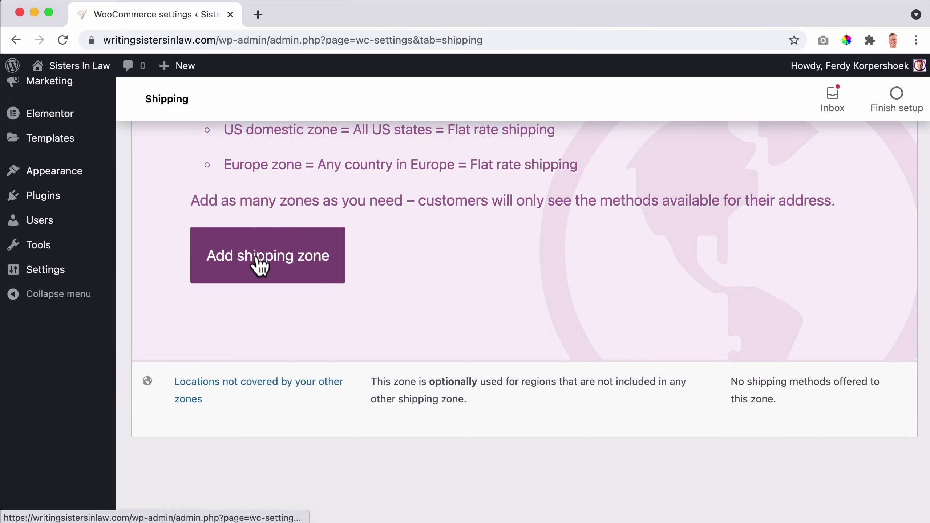
left_click(259, 265)
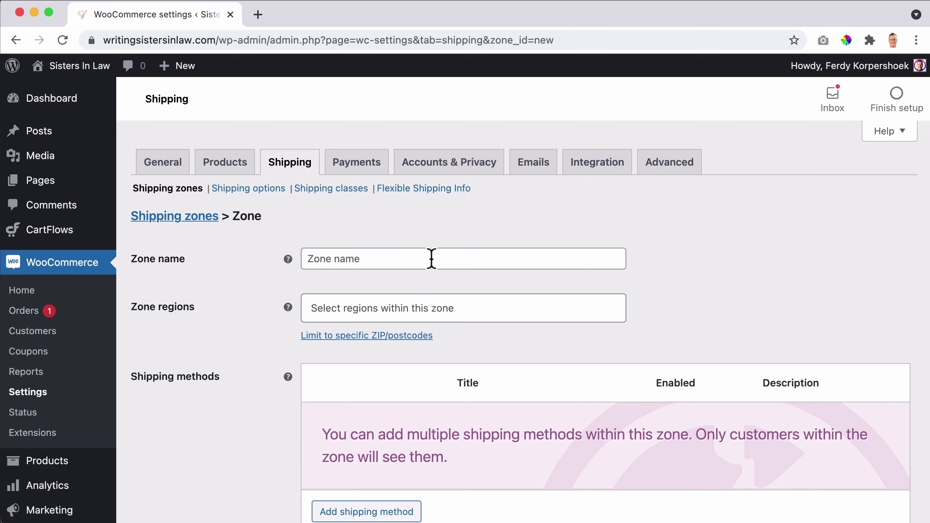
left_click(382, 259)
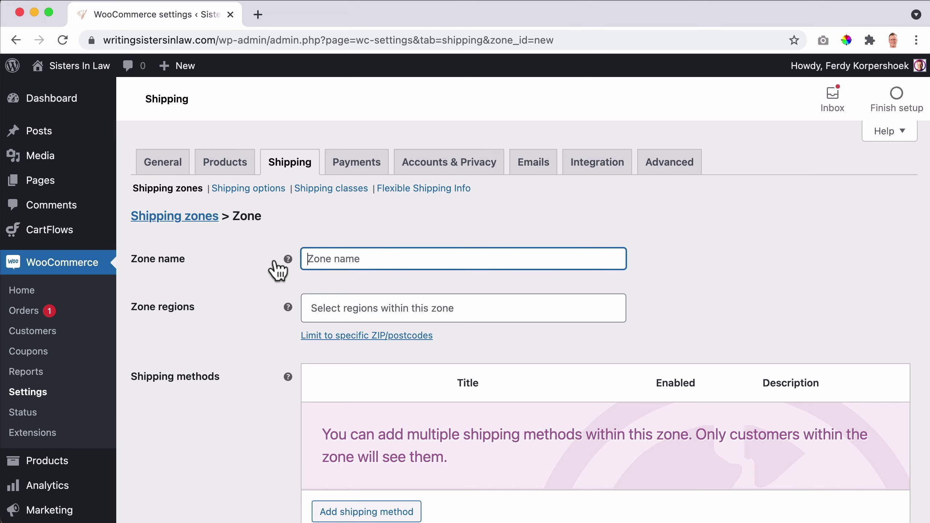
type("Oi")
key("BackSpace")
key("BackSpace")
type("Pickup Or Send")
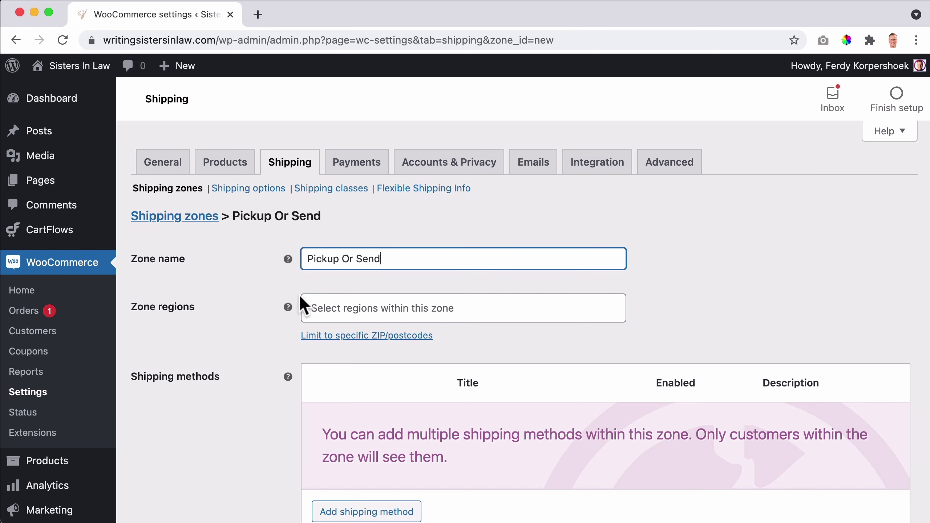
- Add Canada and United States (US) as the zone's regions and save the zone
left_click(356, 307)
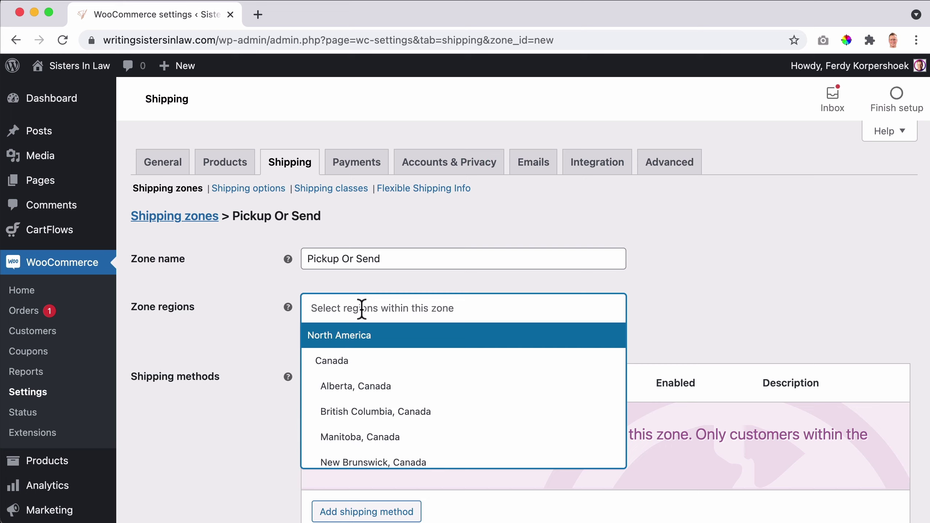
left_click(665, 309)
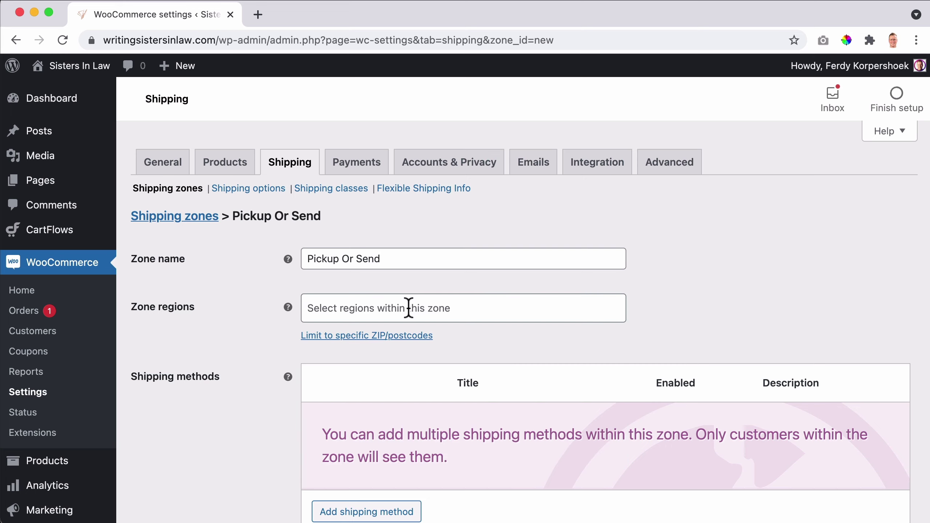
left_click(391, 307)
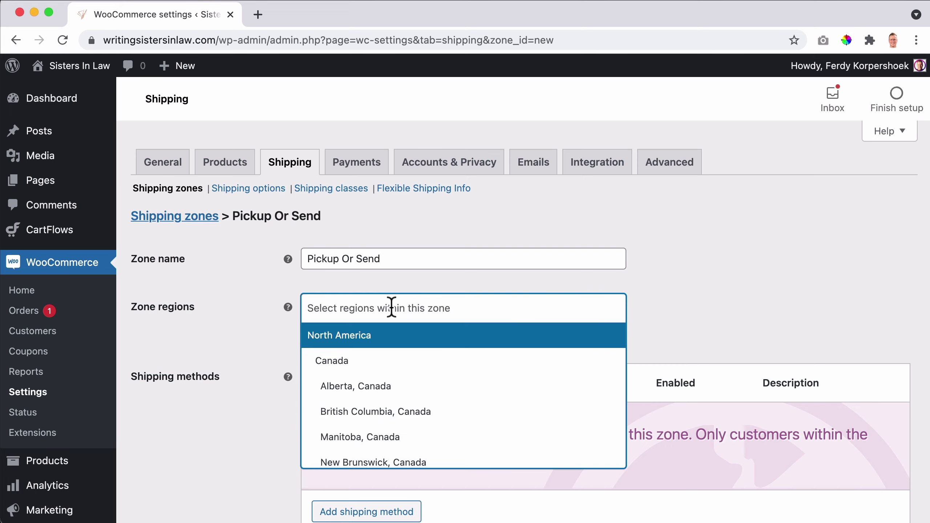
left_click(366, 359)
type("united")
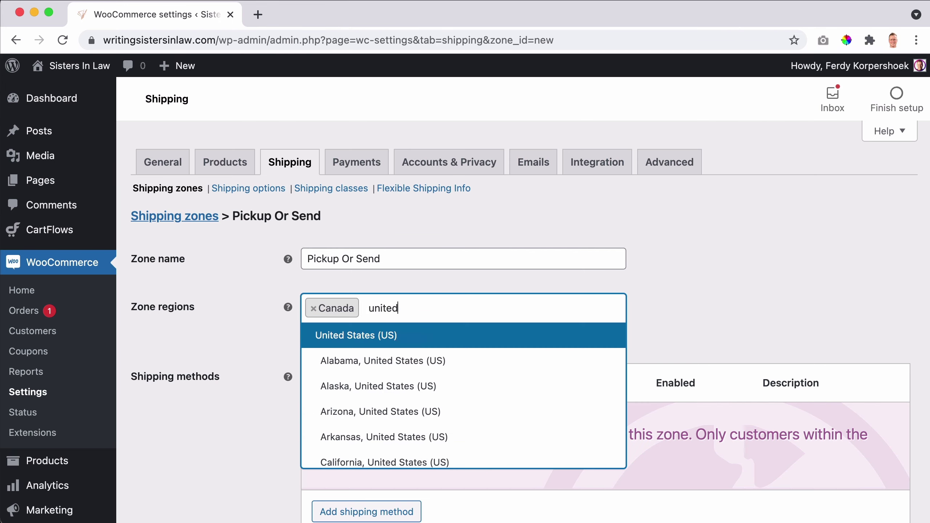
left_click(382, 335)
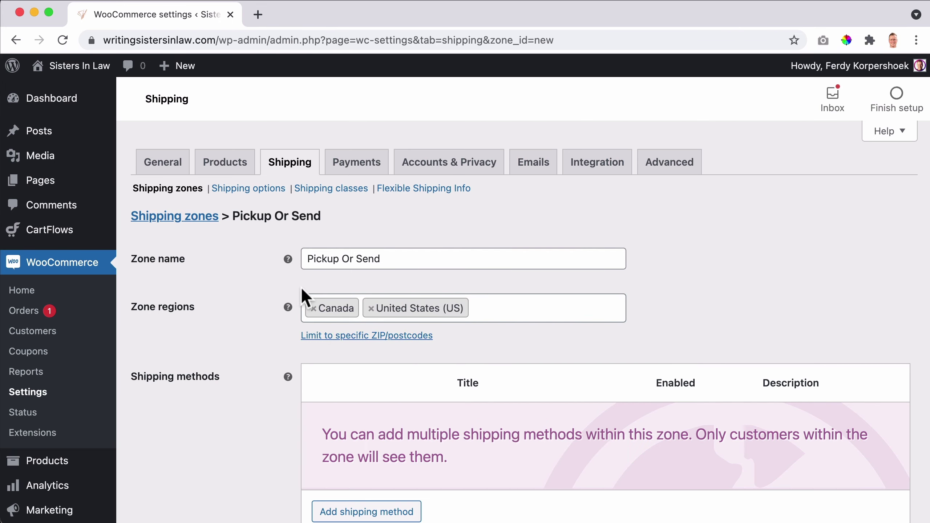
scroll(298, 297, "down", 3)
scroll(292, 293, "down", 1)
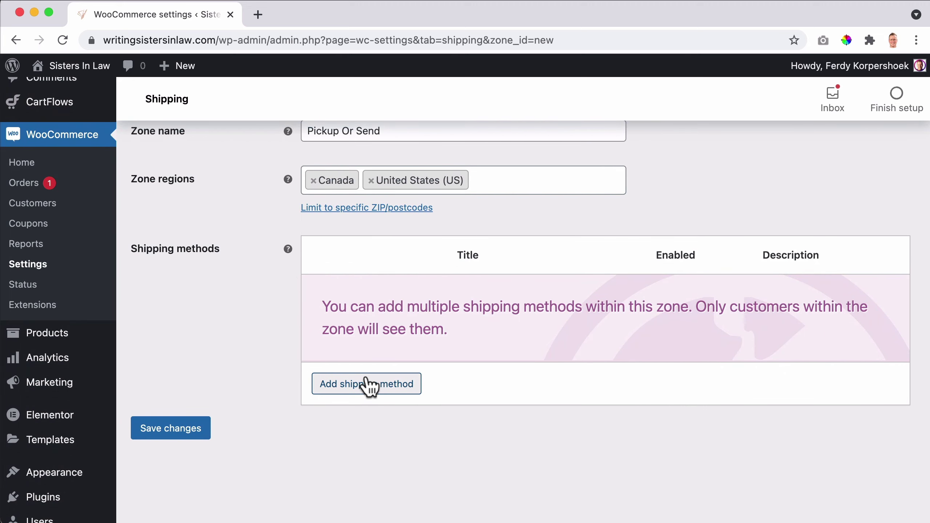
left_click(171, 429)
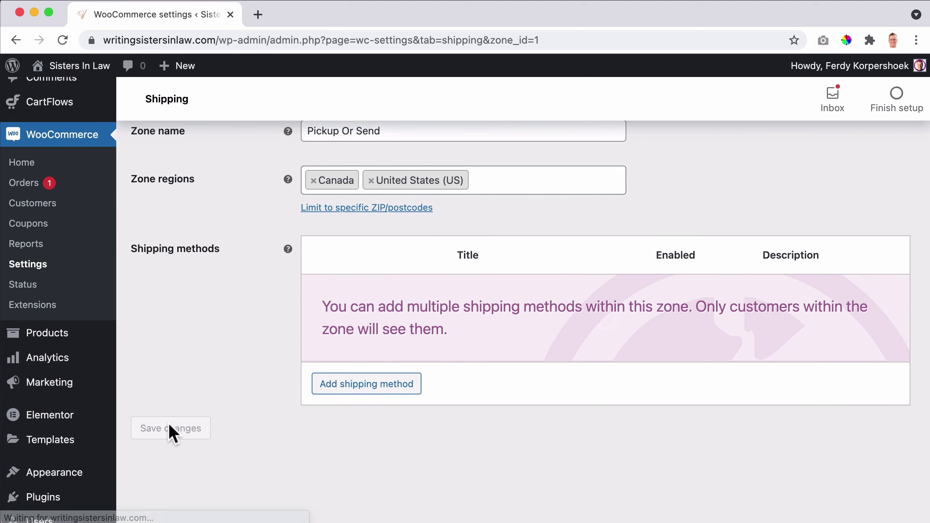
- Add a Flexible Shipping method to the Pickup Or Send zone
left_click(403, 385)
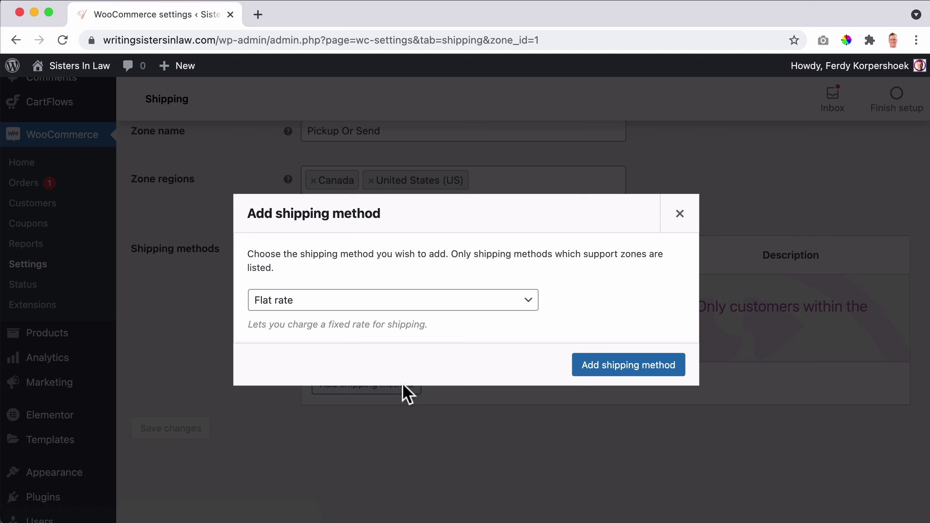
left_click(338, 302)
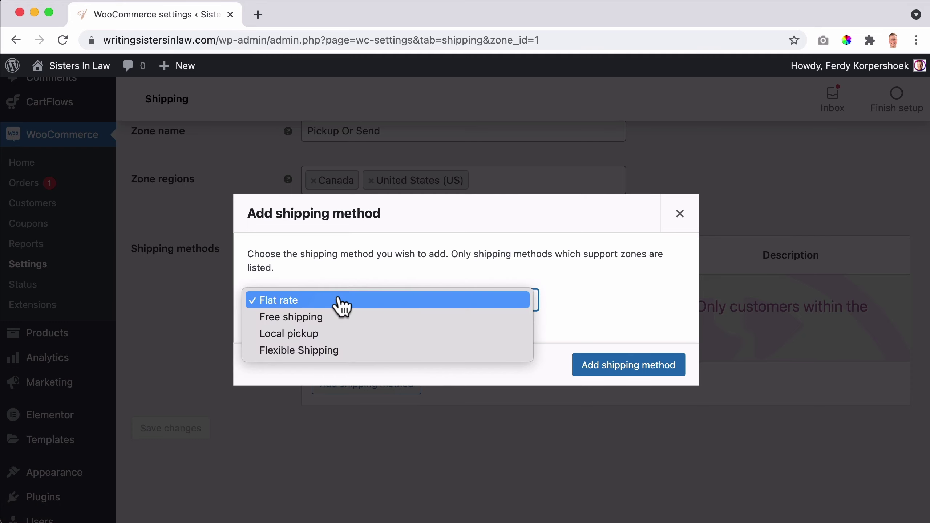
left_click(300, 351)
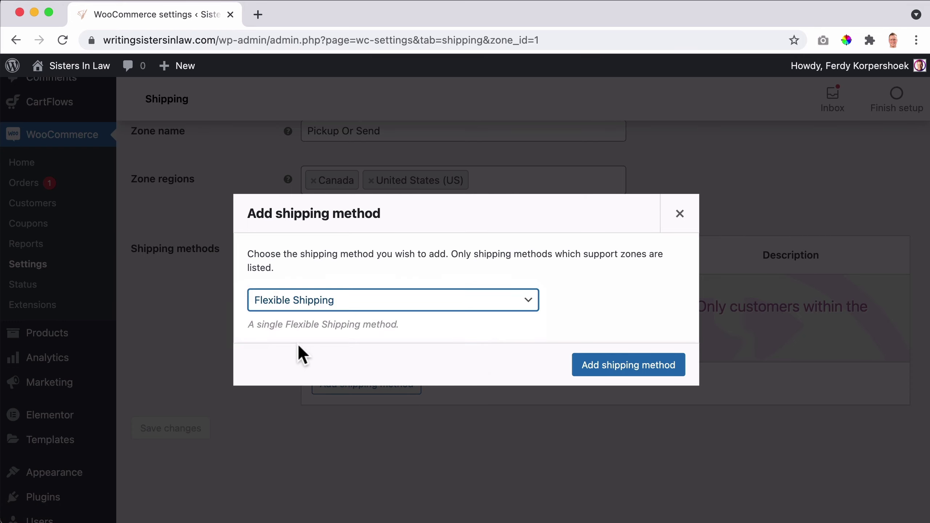
left_click(614, 366)
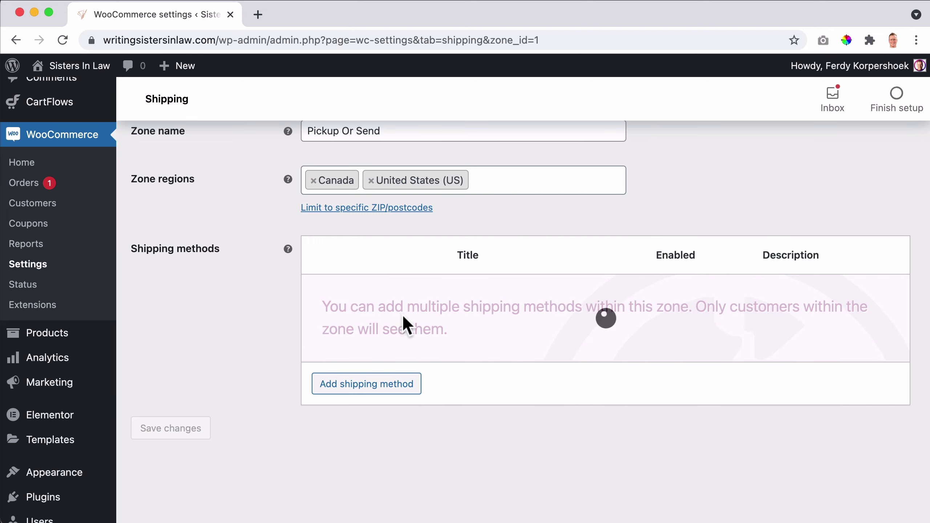
- Title the Flexible Shipping method 'Pickup' and keep its tax status Taxable
left_click(354, 313)
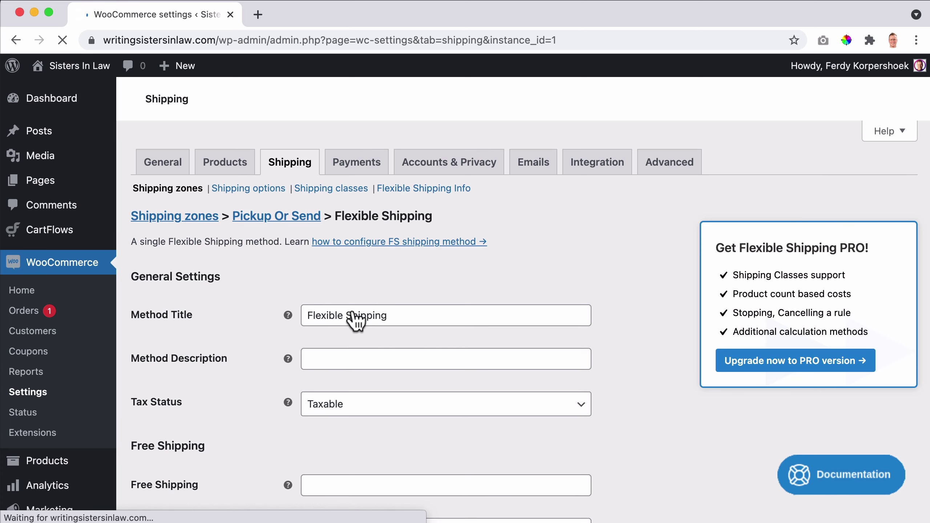
left_click_drag(415, 314, 306, 307)
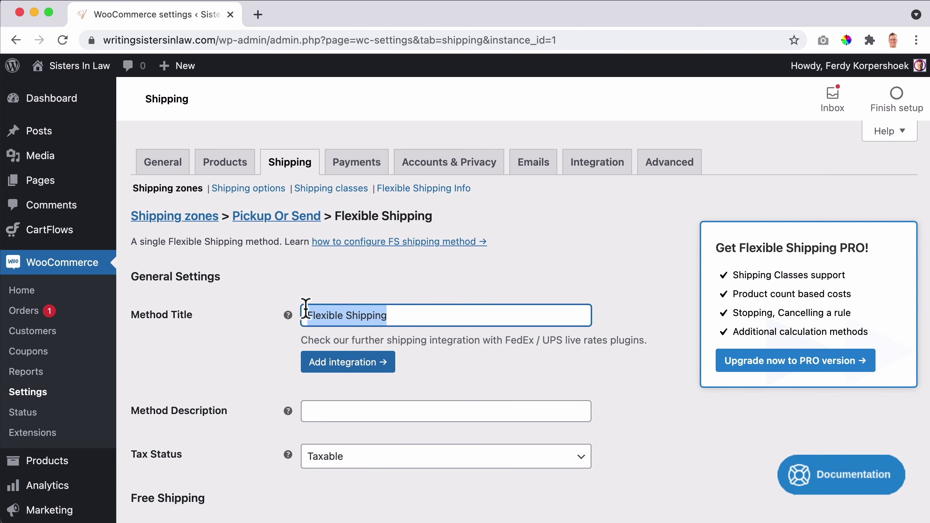
type("Pickup")
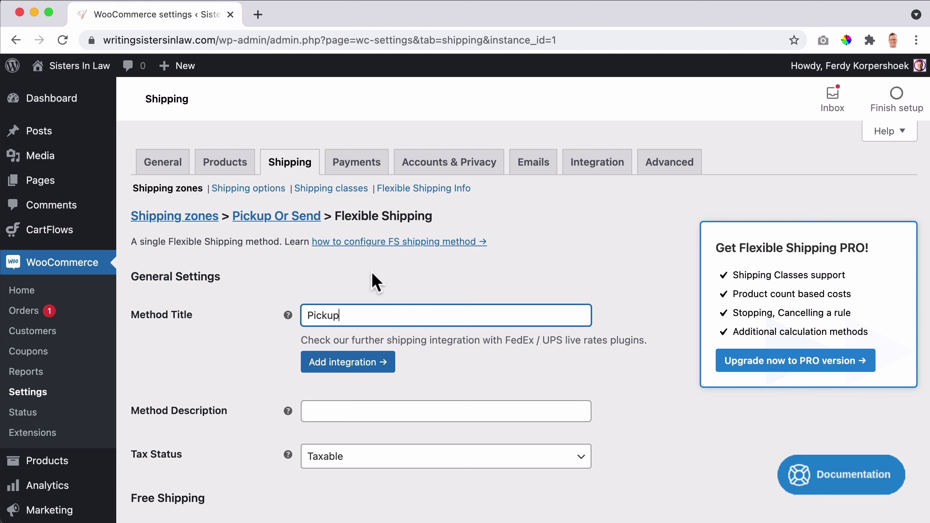
scroll(370, 274, "down", 5)
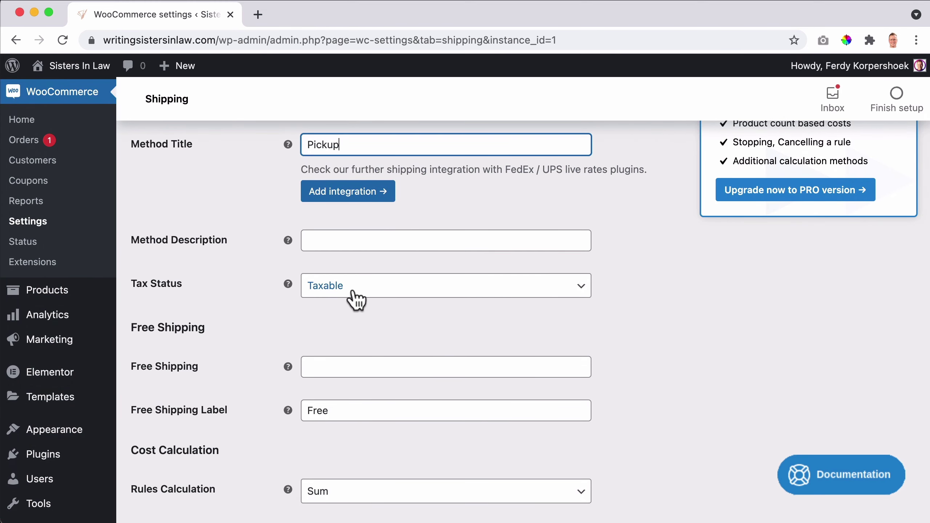
left_click(353, 295)
left_click(373, 292)
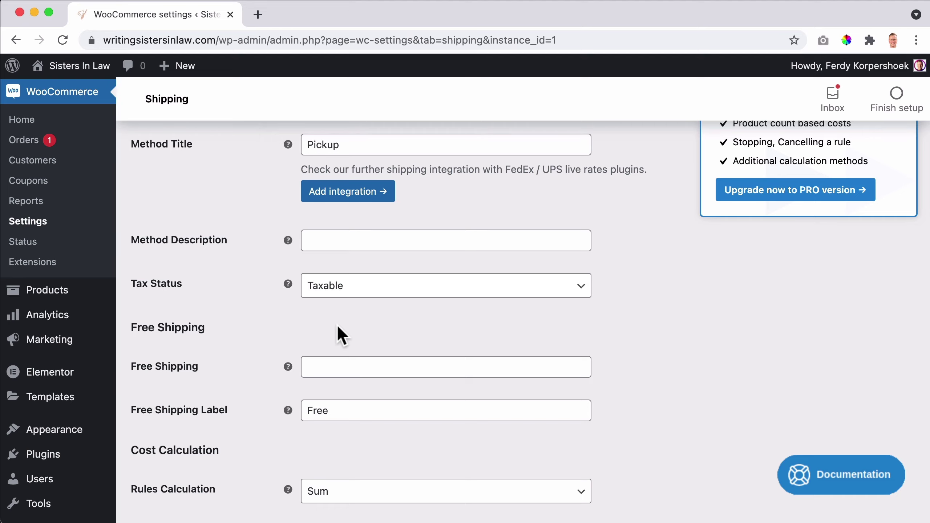
- Close the rules table tutorial and save the Pickup method without cost rules
scroll(359, 298, "down", 3)
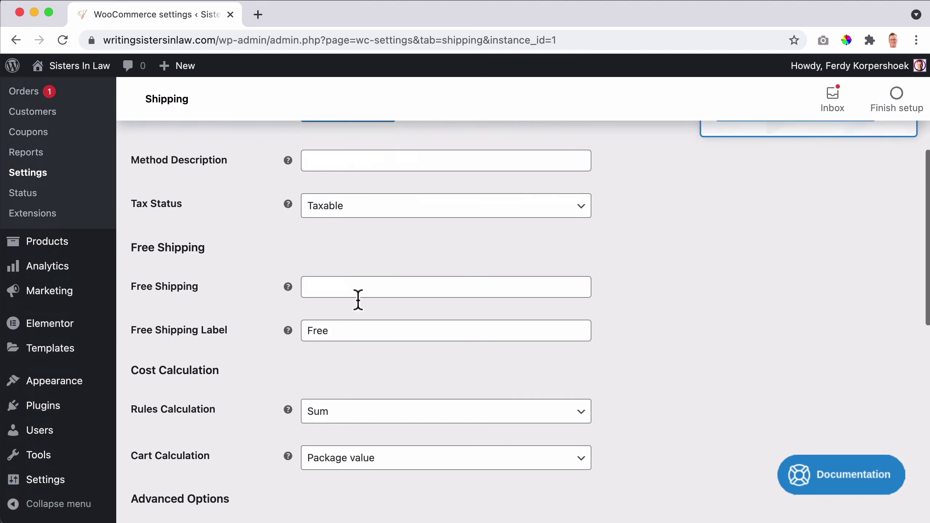
scroll(358, 300, "down", 4)
key("Tab")
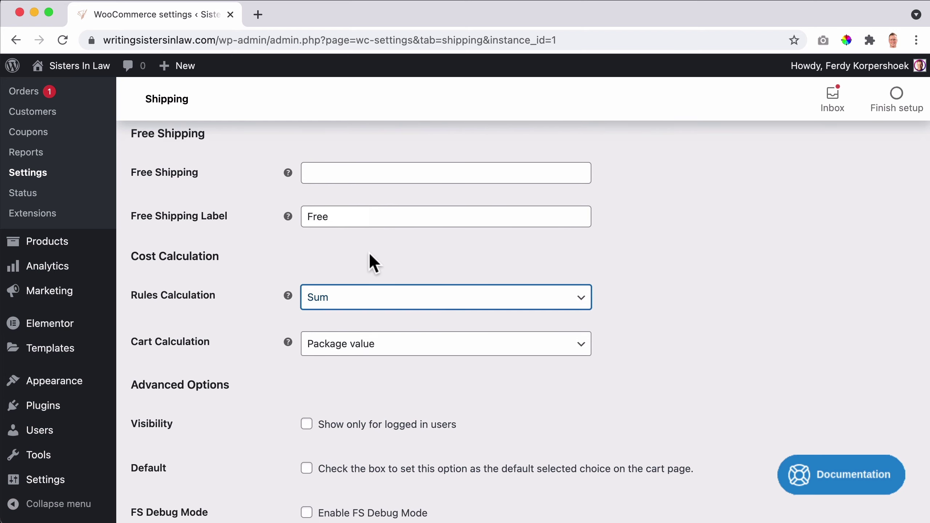
scroll(359, 249, "down", 5)
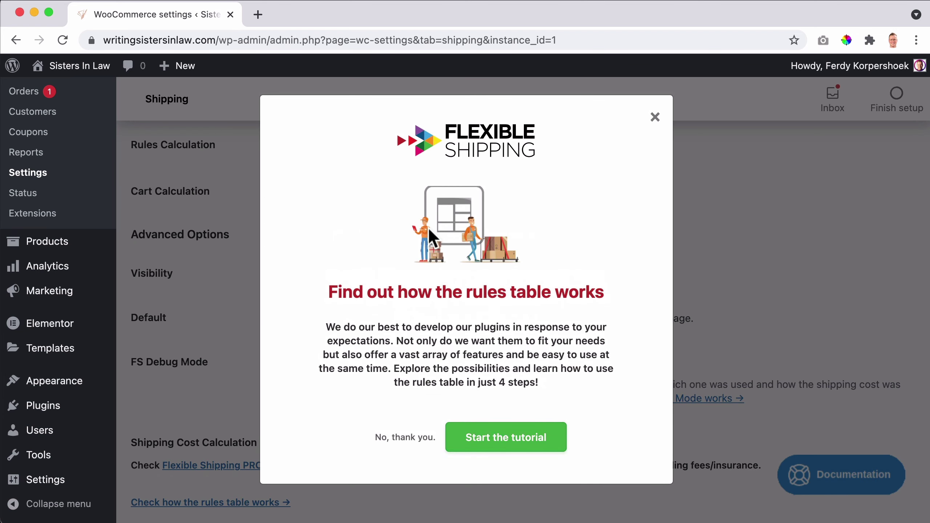
left_click(653, 118)
scroll(336, 327, "down", 10)
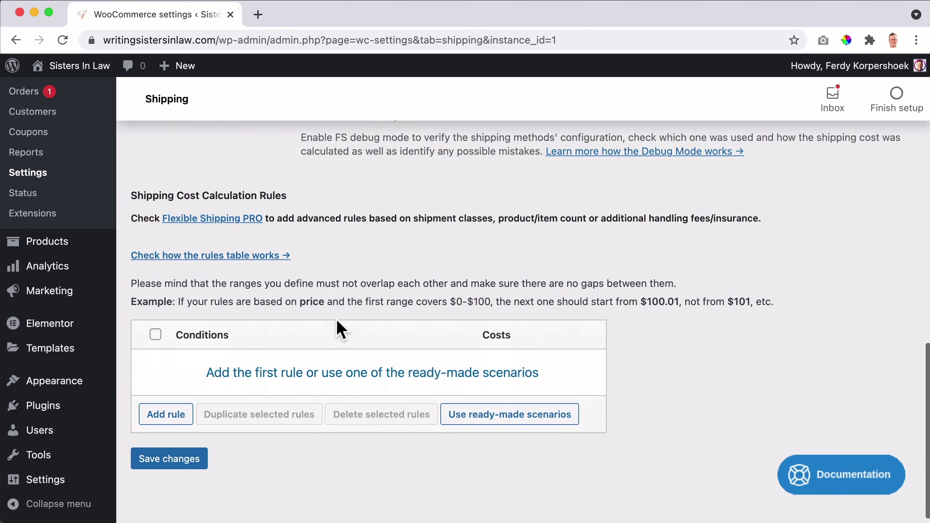
left_click(184, 446)
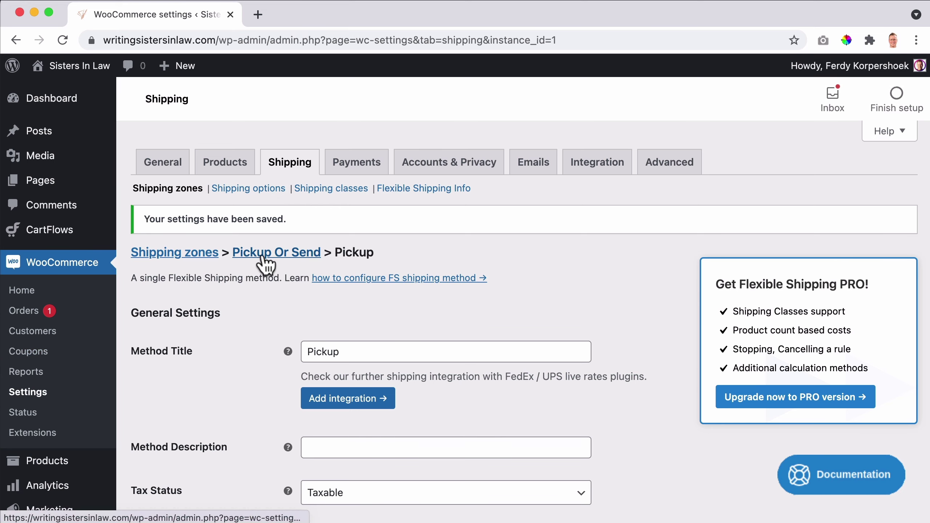
- Add another Flexible Shipping method to Pickup Or Send and open its settings for editing
left_click(279, 260)
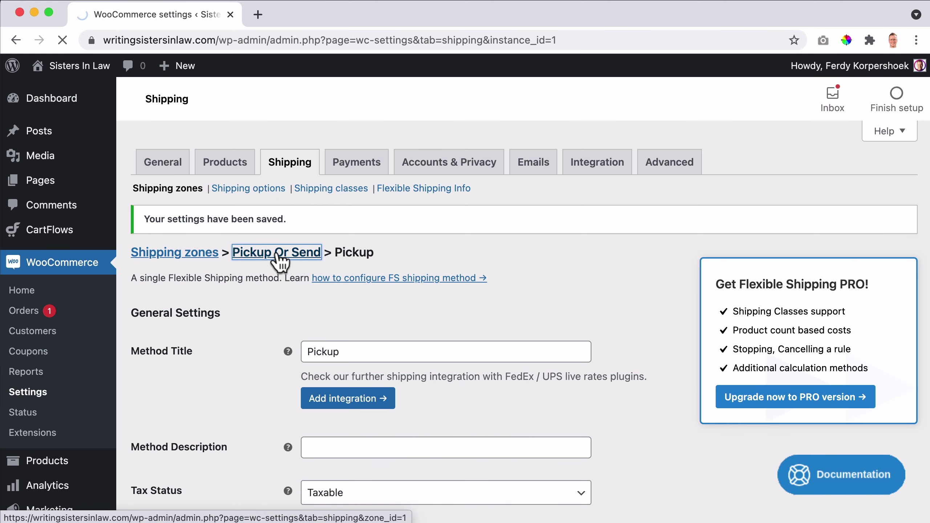
scroll(266, 262, "down", 5)
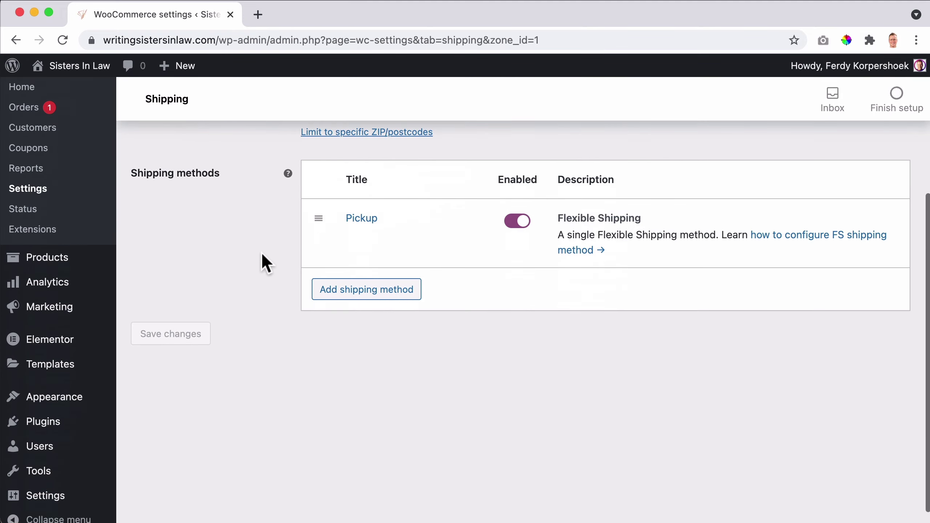
left_click(362, 291)
left_click(348, 299)
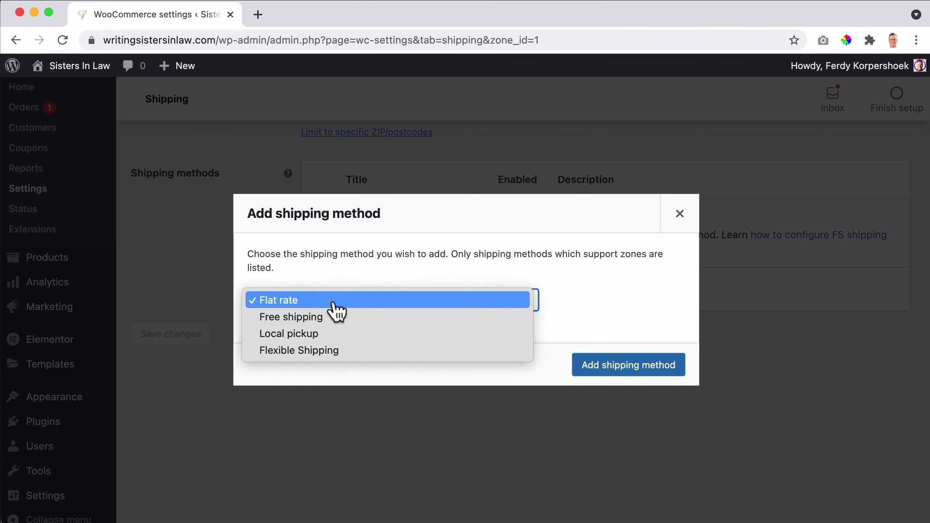
left_click(310, 352)
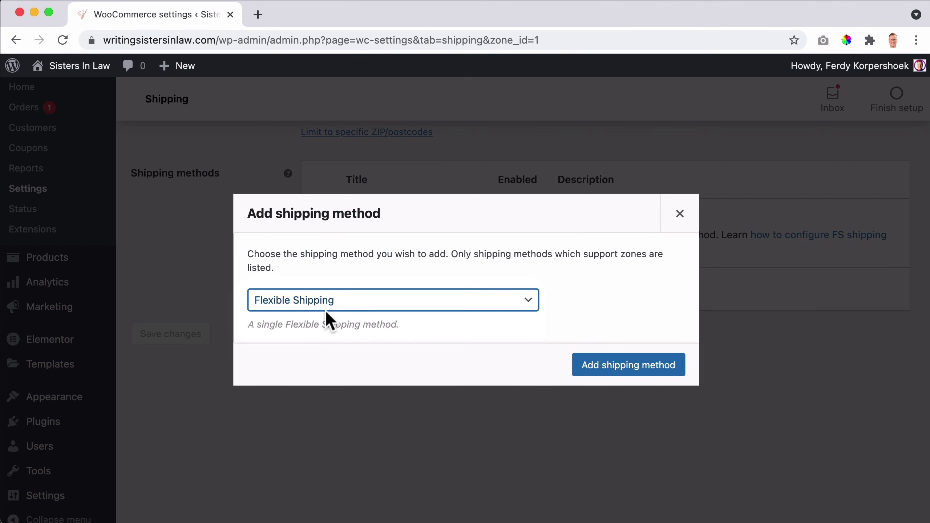
left_click(610, 368)
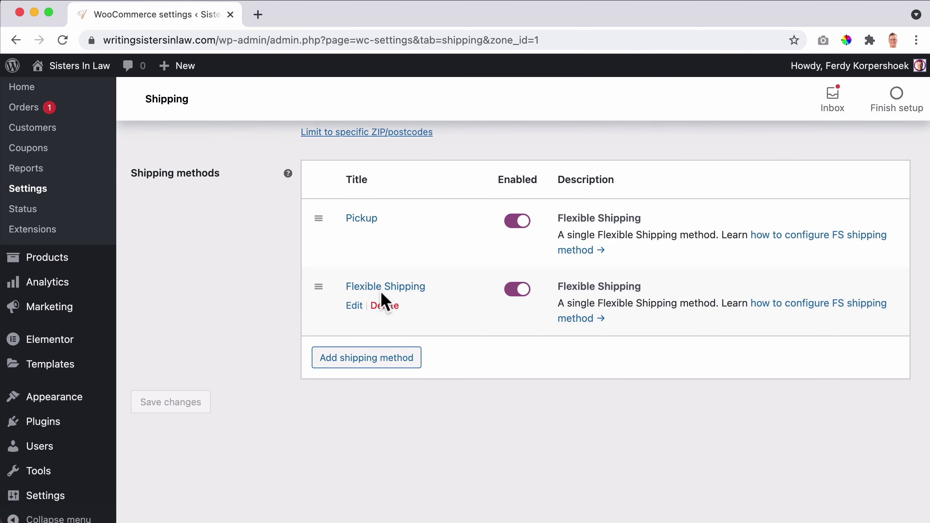
left_click(354, 306)
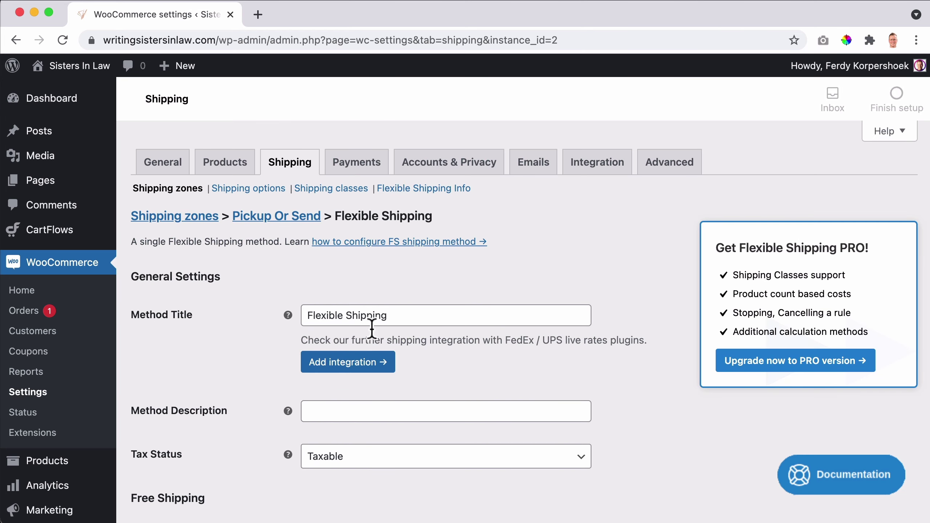
- Replace the method title with 'Send' and dismiss the feedback survey banner
double_click(376, 315)
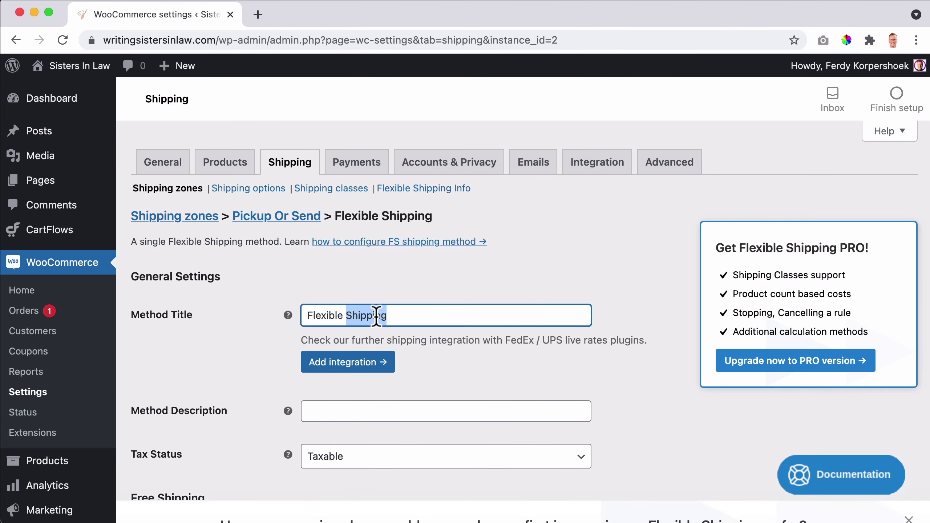
key("super+a")
type("A")
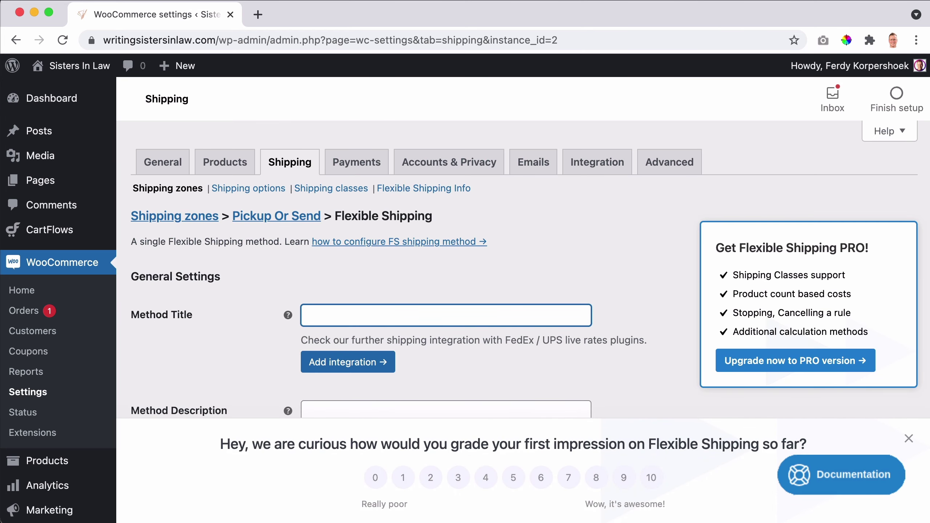
left_click(910, 439)
- Draft a delivery description, then clear it so the Send method description stays empty
scroll(403, 291, "down", 5)
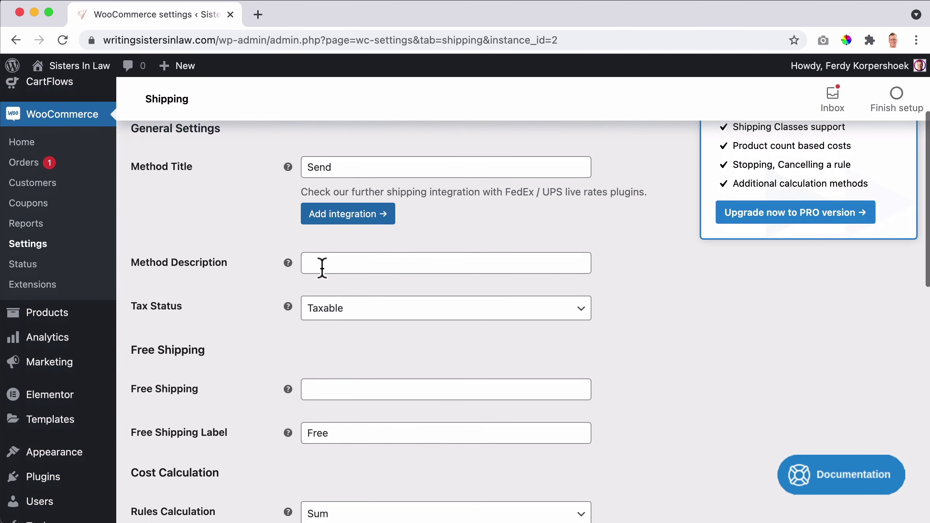
left_click(348, 263)
type("We s")
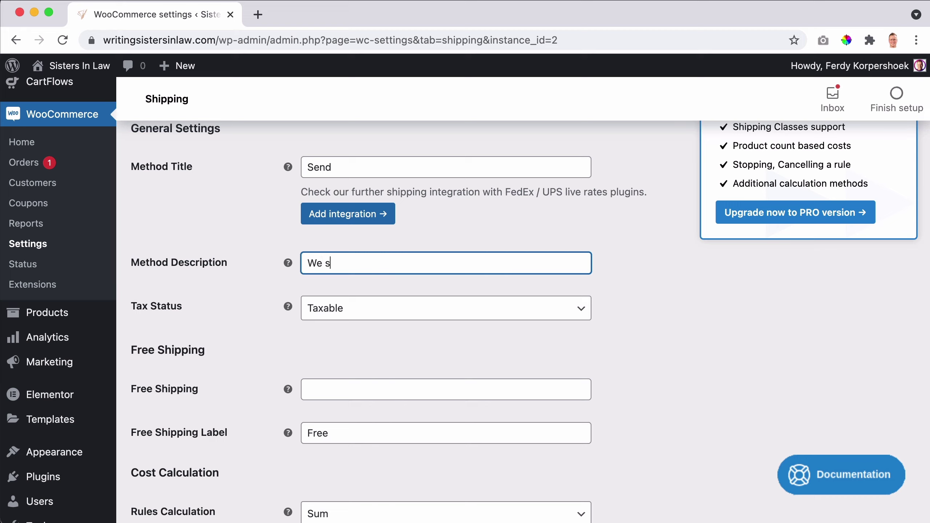
type("end it")
key("super+a")
type("We deliver it to you")
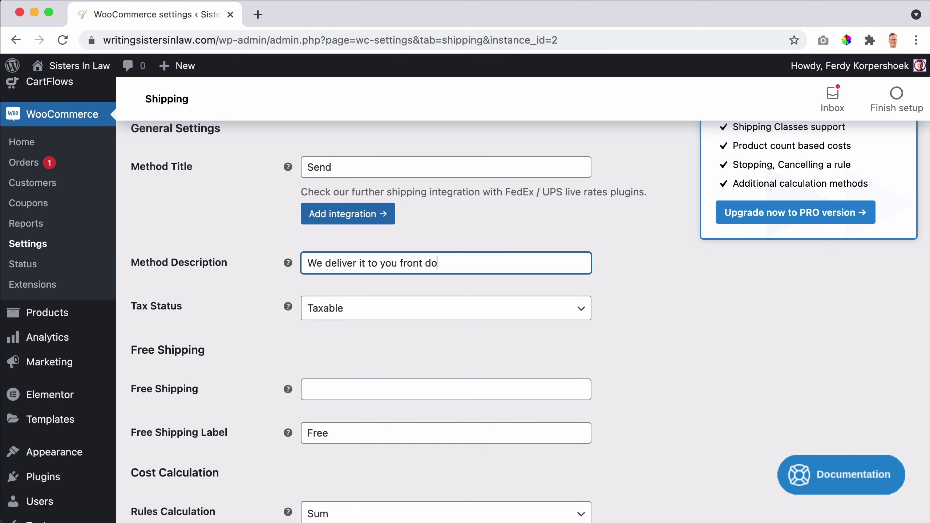
scroll(356, 263, "down", 2)
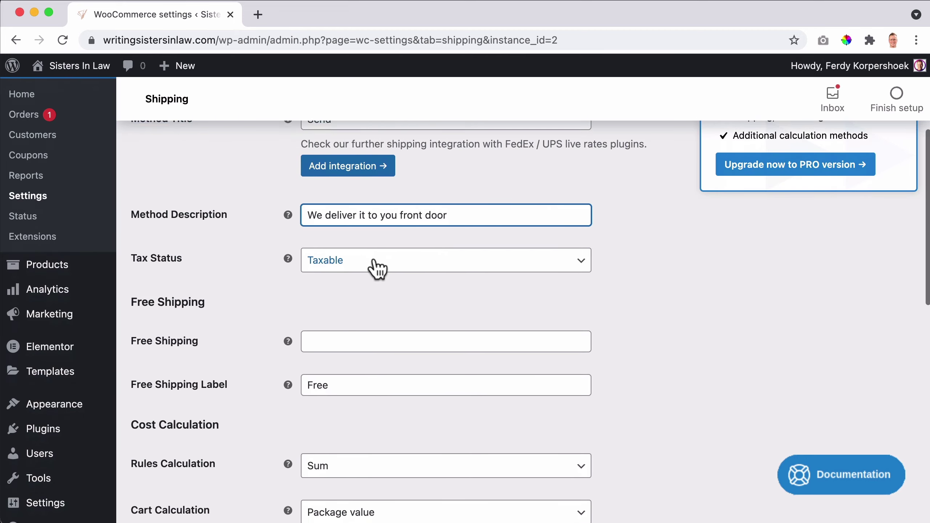
key("super+a")
key("BackSpace")
left_click(359, 308)
scroll(348, 300, "down", 10)
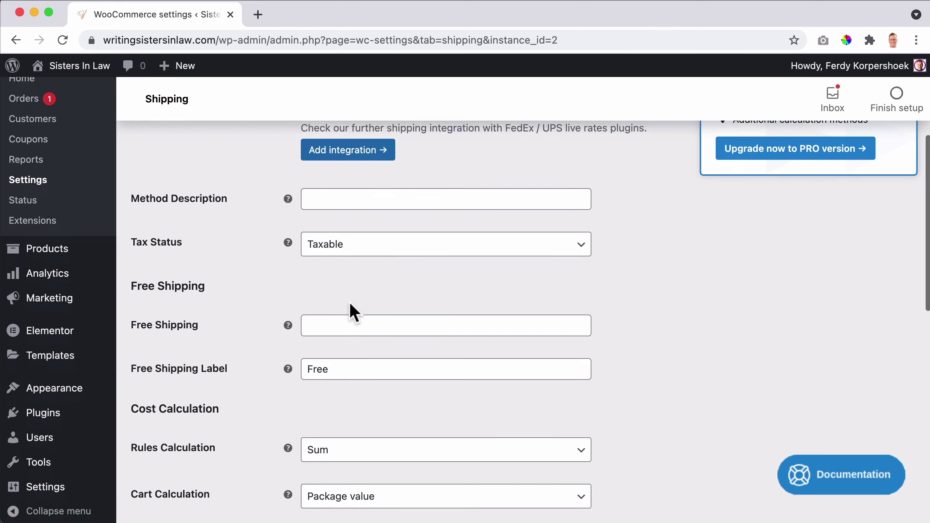
scroll(337, 268, "down", 10)
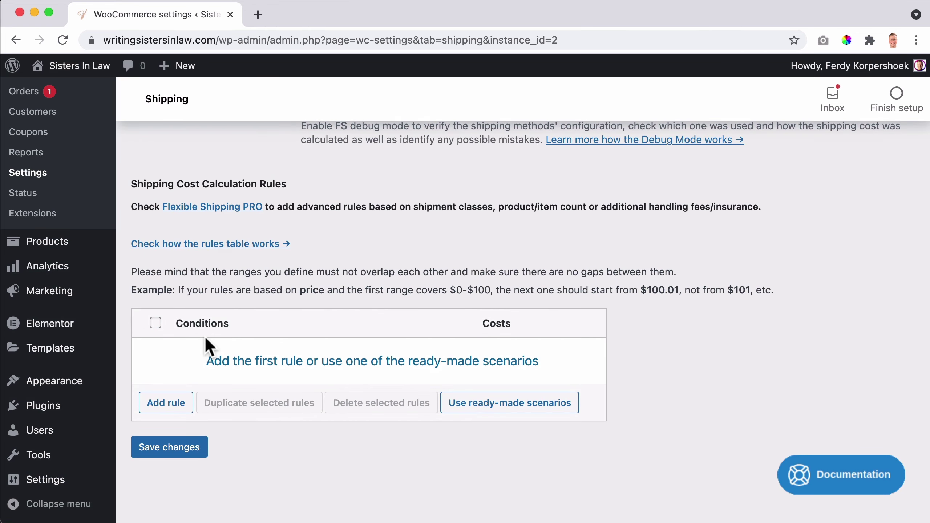
- Add a Price rule for cart totals 0 to 20 costing 4.50
left_click(166, 403)
left_click(254, 381)
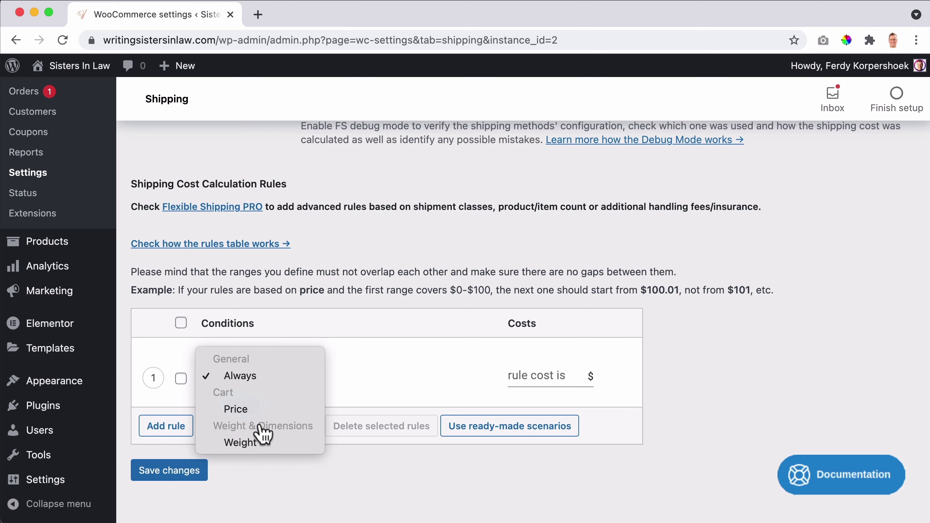
left_click(249, 409)
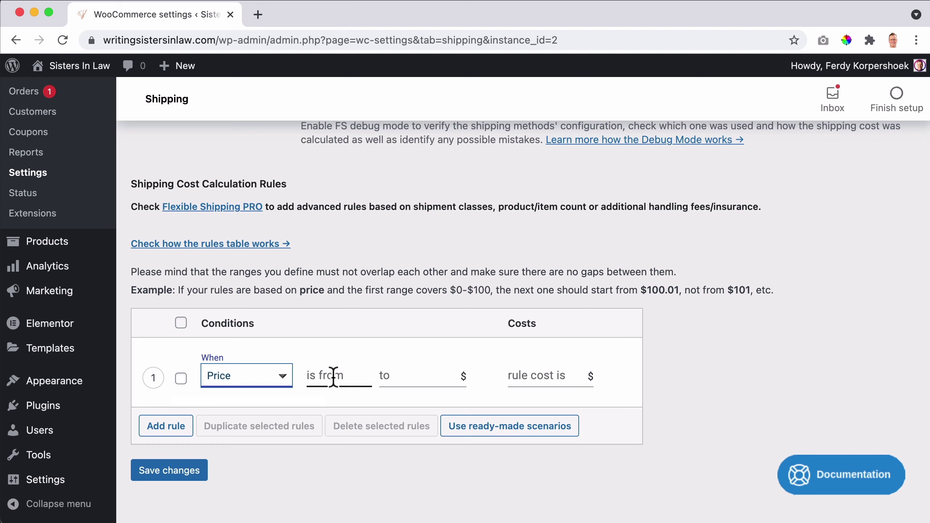
left_click(347, 375)
type("0")
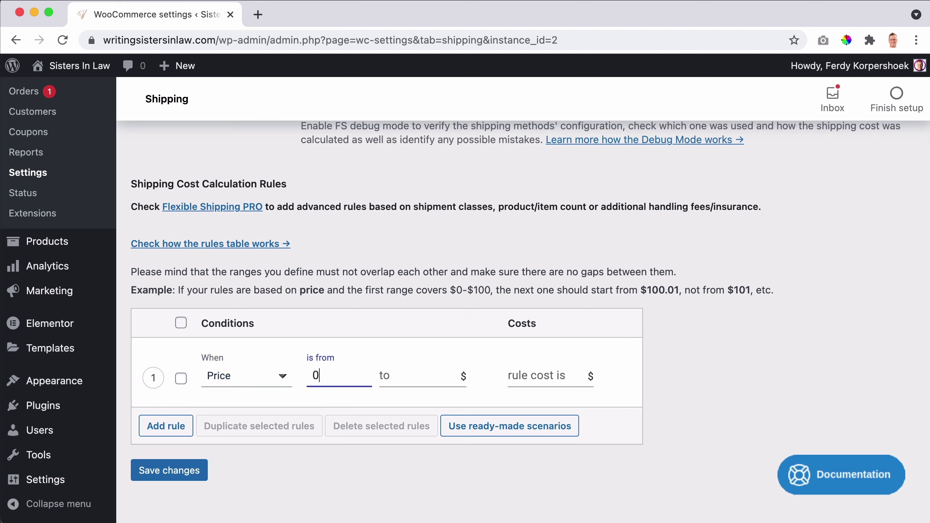
key("Tab")
type("20")
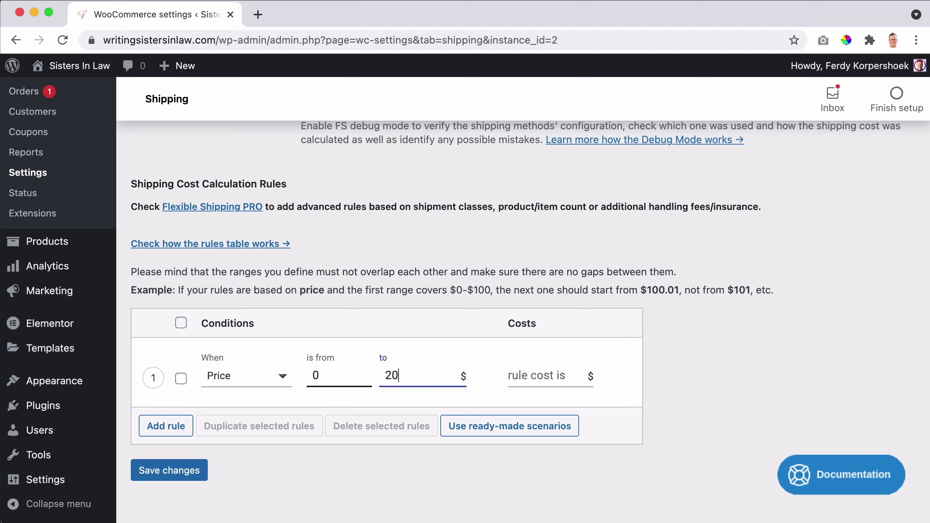
left_click(514, 375)
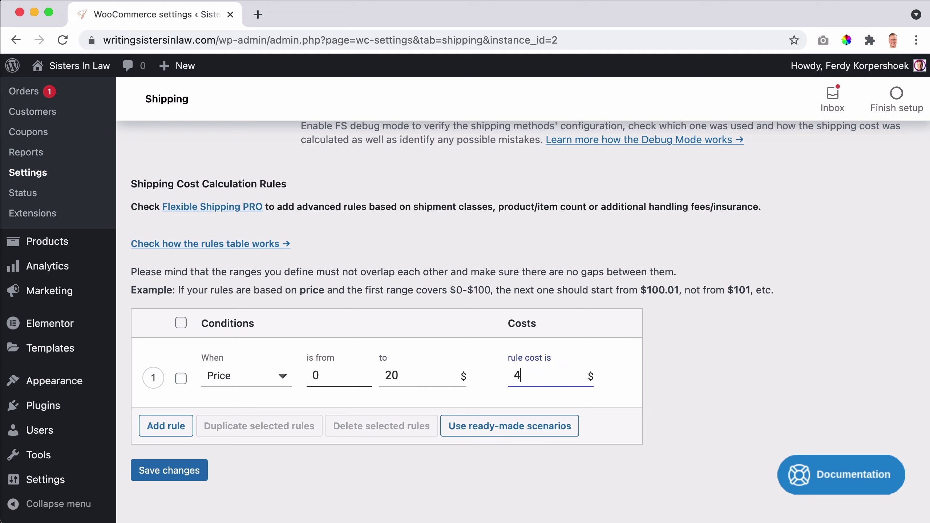
key("Tab")
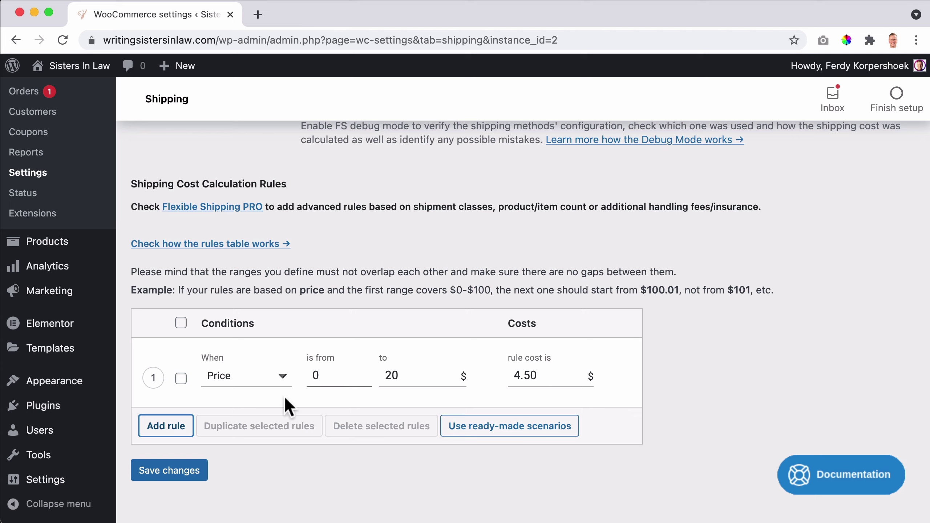
- Add a second Price rule starting from 20
left_click(173, 429)
left_click(239, 442)
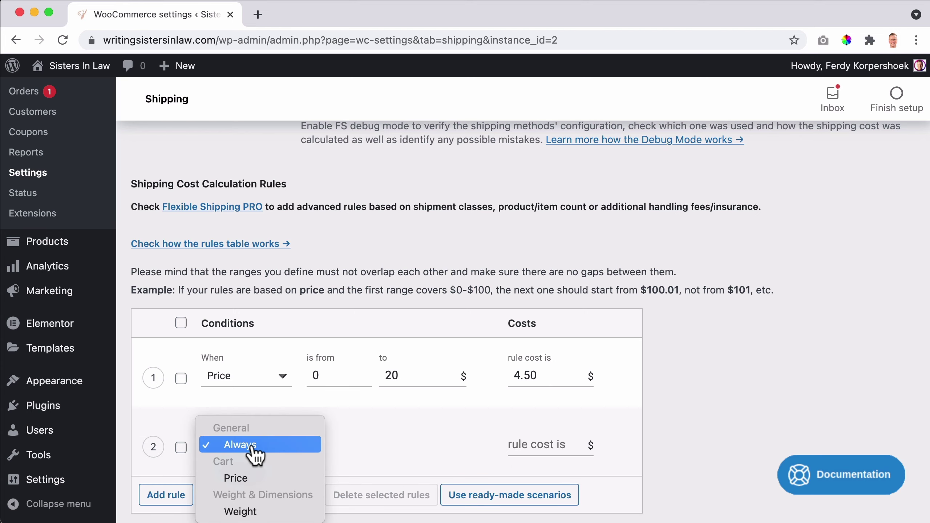
left_click(249, 476)
left_click(326, 445)
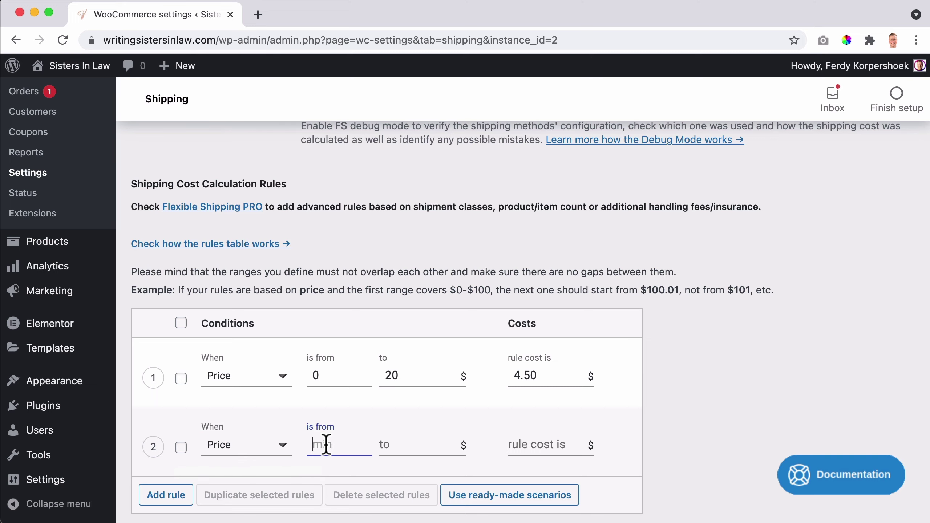
type("20")
left_click(385, 444)
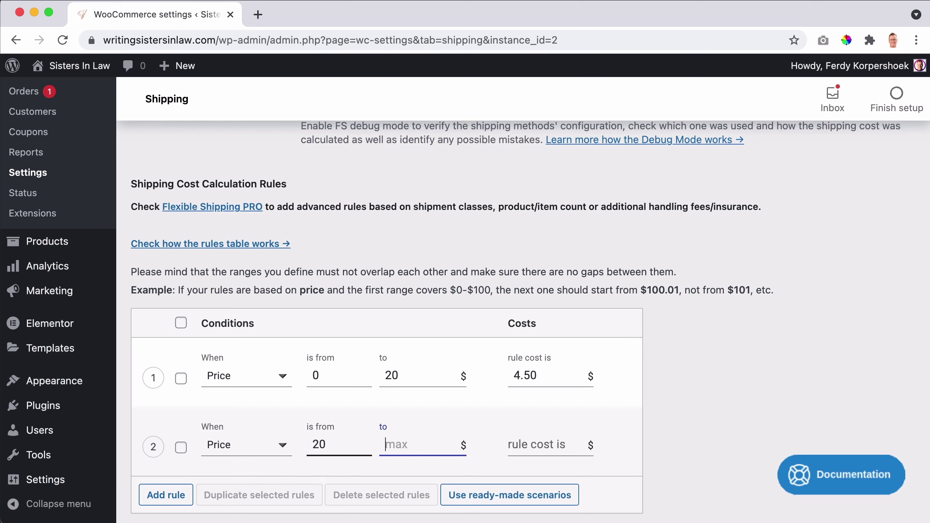
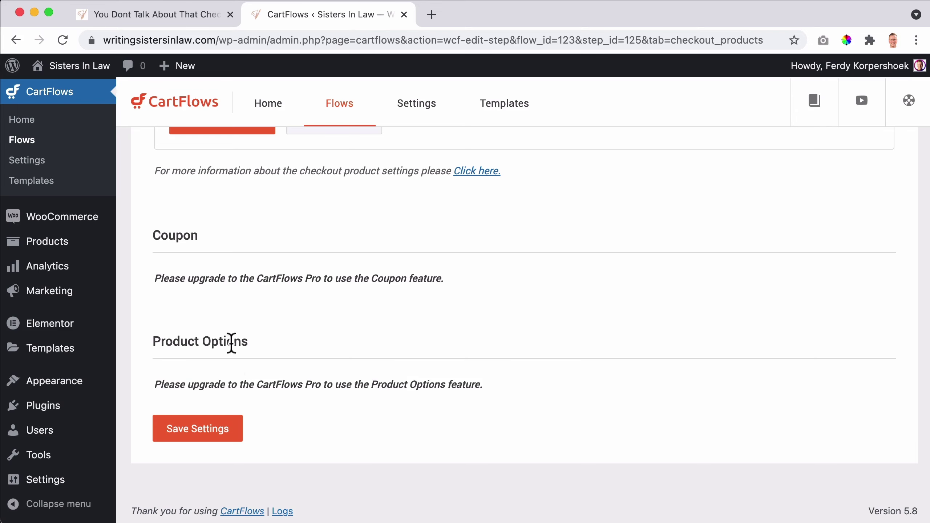
- Open the book website in a new tab and go to its KOOP ONS BOEK checkout
left_click(431, 15)
type("des")
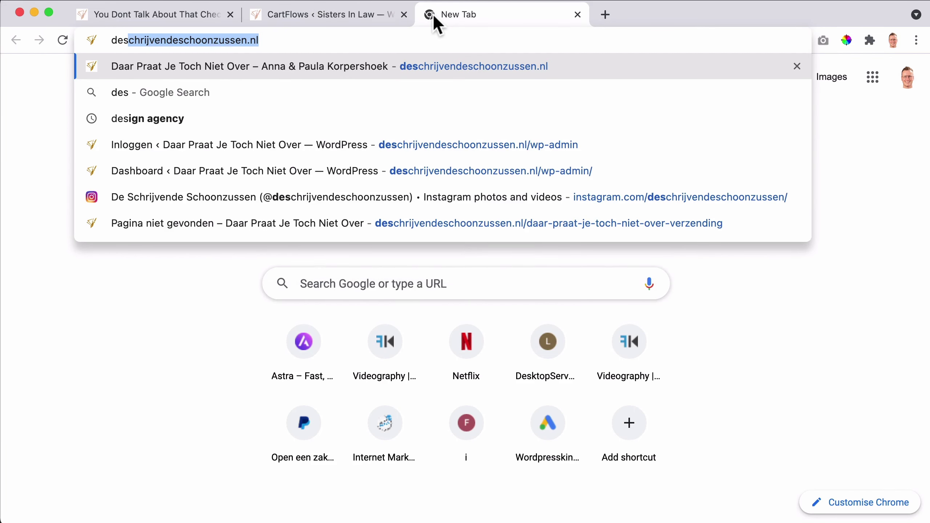
key("Return")
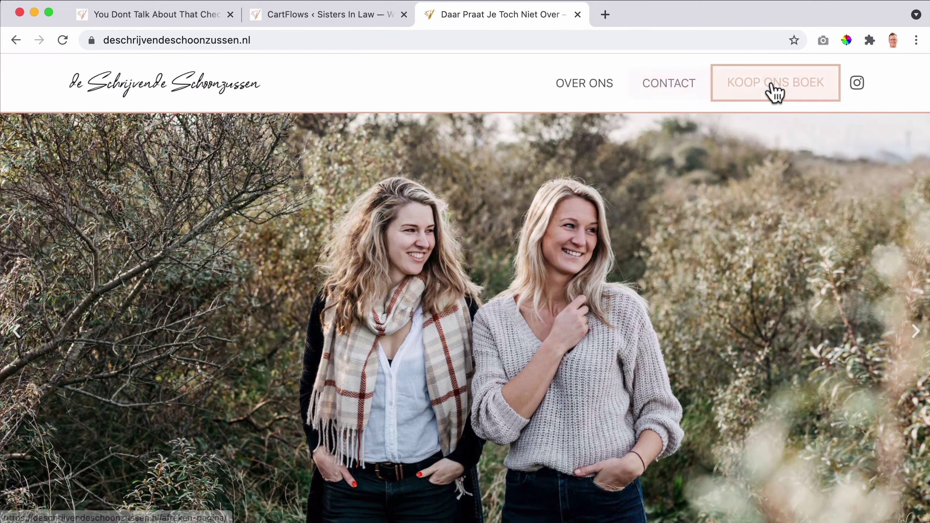
left_click(773, 91)
- Choose Verzenden shipping and raise the book quantity to 2, totalling €47,25
scroll(404, 202, "down", 10)
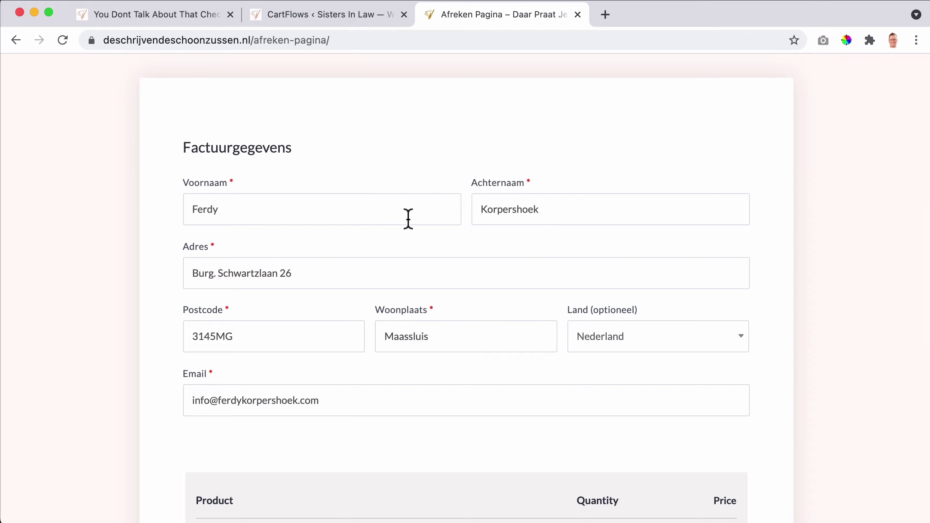
scroll(409, 219, "down", 3)
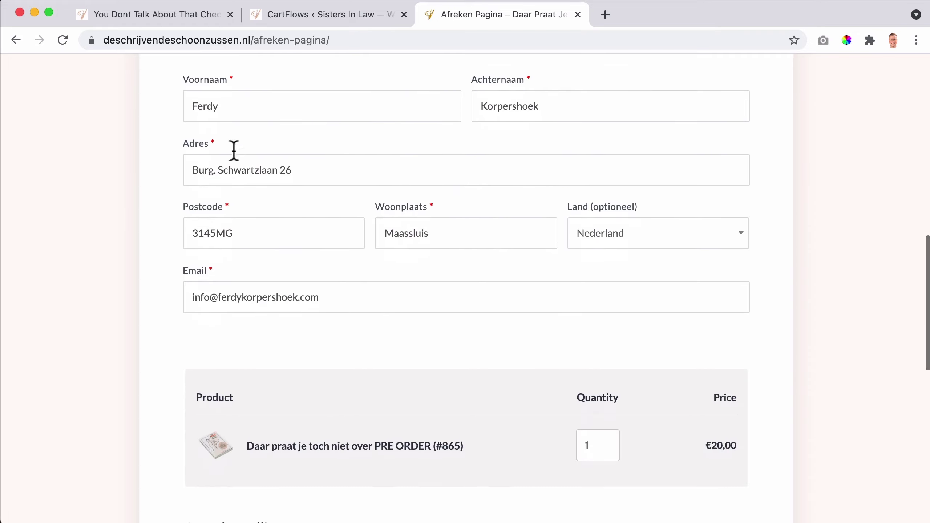
scroll(728, 207, "down", 3)
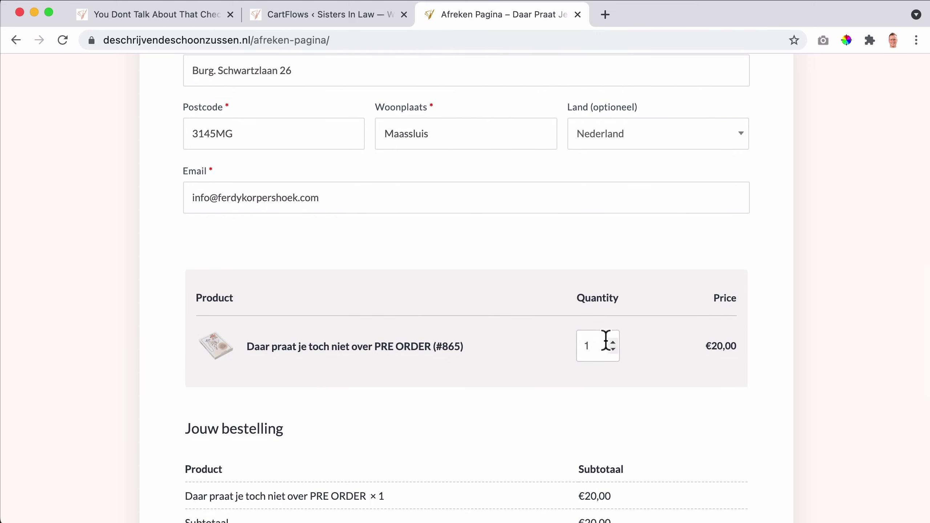
scroll(636, 341, "down", 3)
scroll(587, 431, "down", 2)
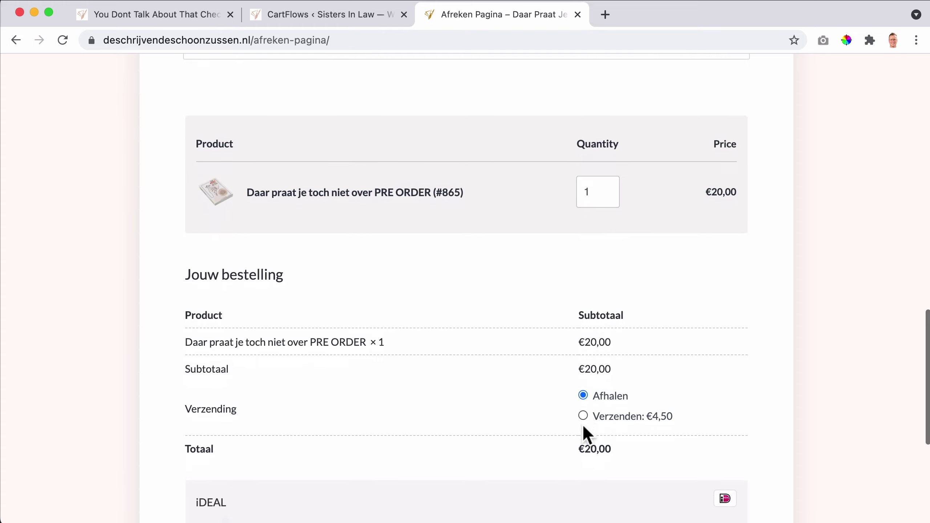
left_click(583, 406)
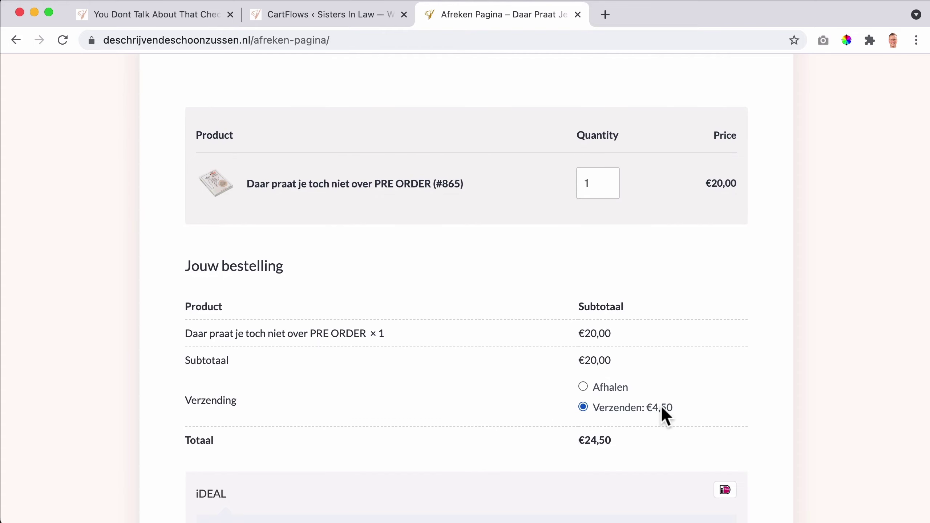
left_click(611, 179)
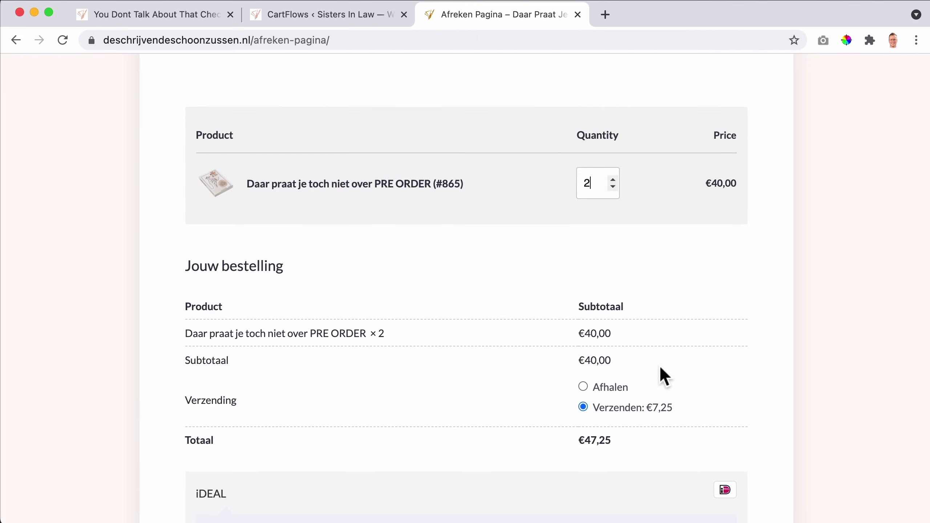
- Review the €47,25 order and close the checkout tab
scroll(617, 285, "down", 5)
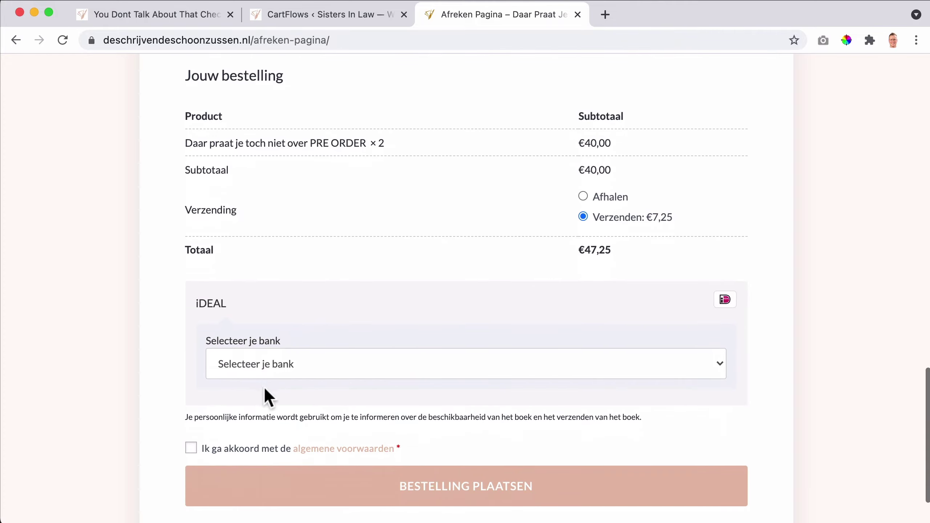
scroll(472, 264, "up", 10)
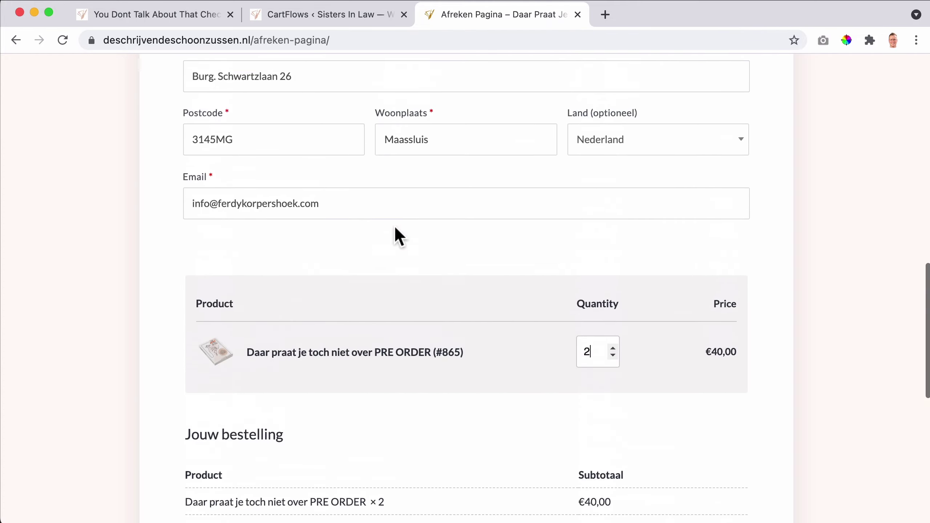
scroll(396, 228, "up", 2)
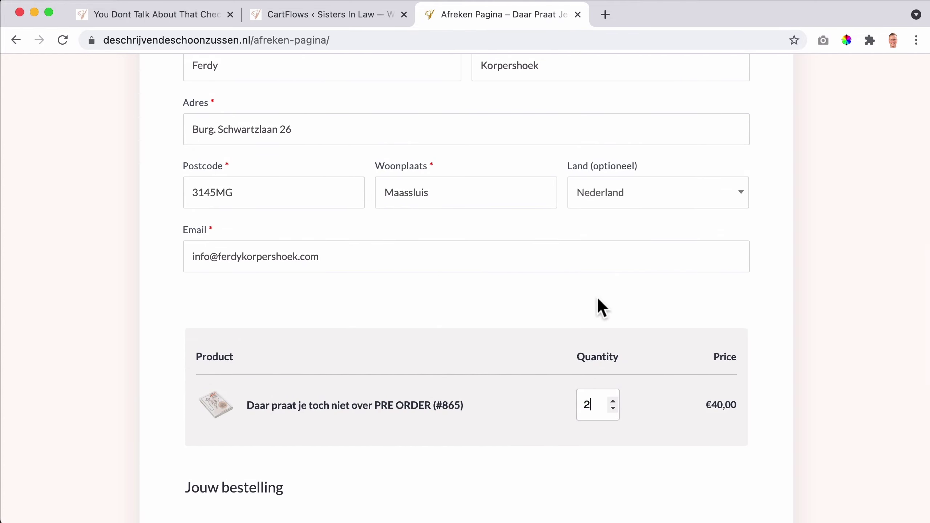
left_click(577, 15)
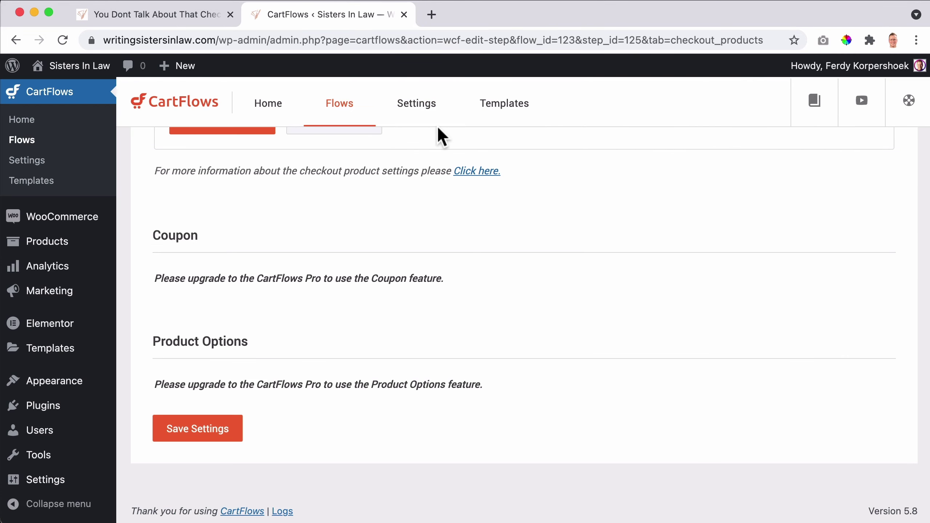
key("super+space")
type("safari")
key("Return")
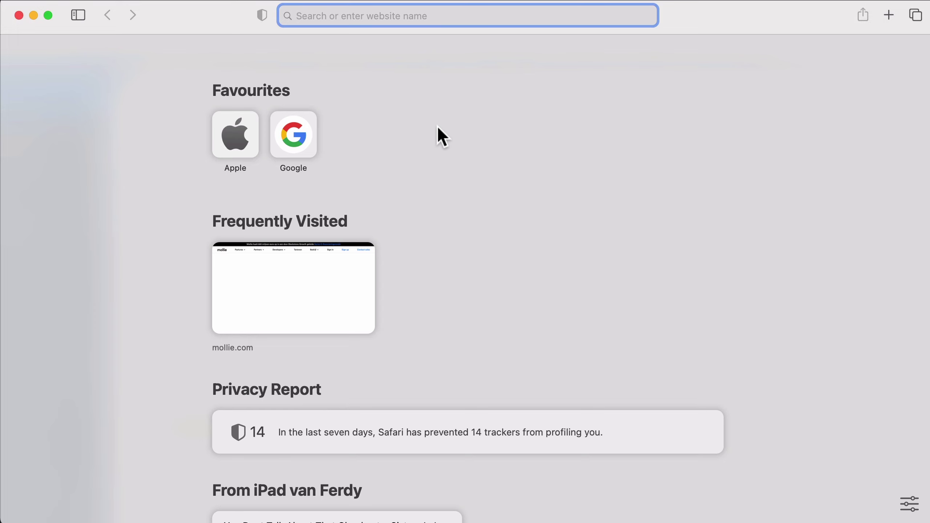
type("mo")
key("Return")
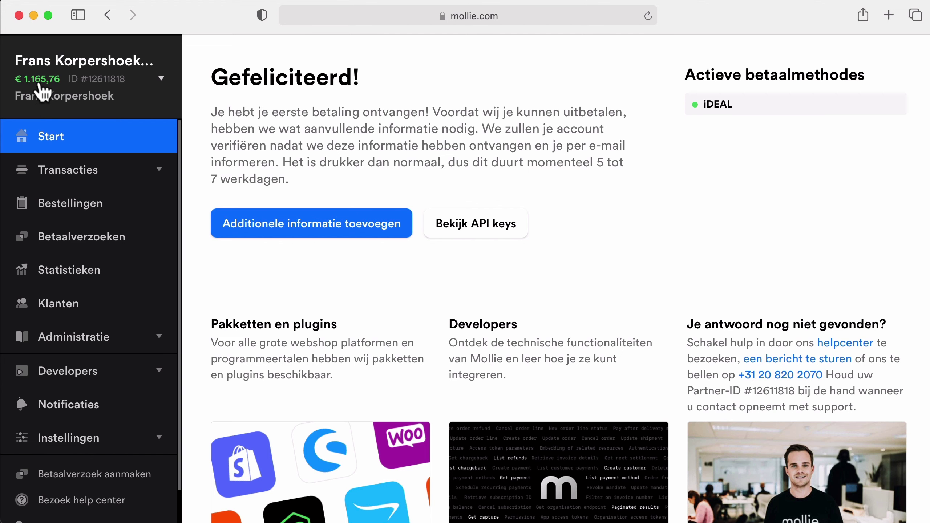
left_click(18, 15)
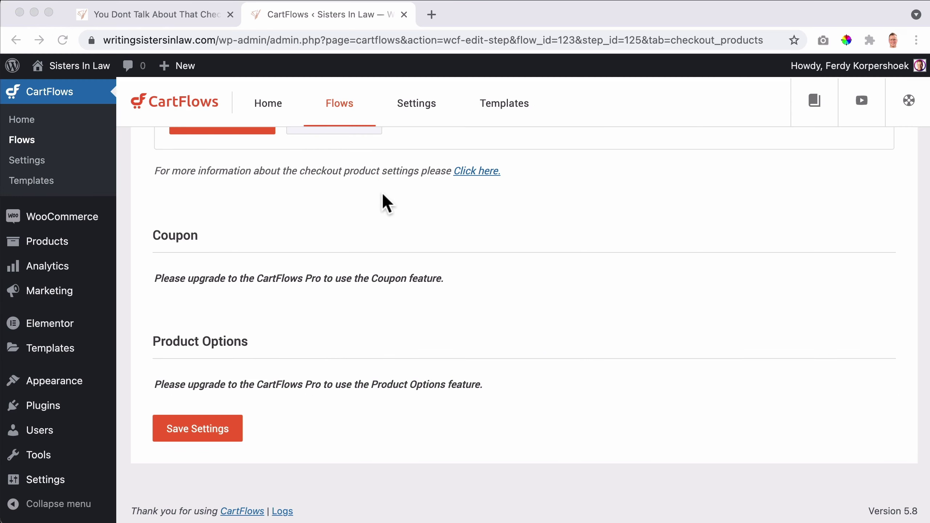
scroll(339, 195, "up", 9)
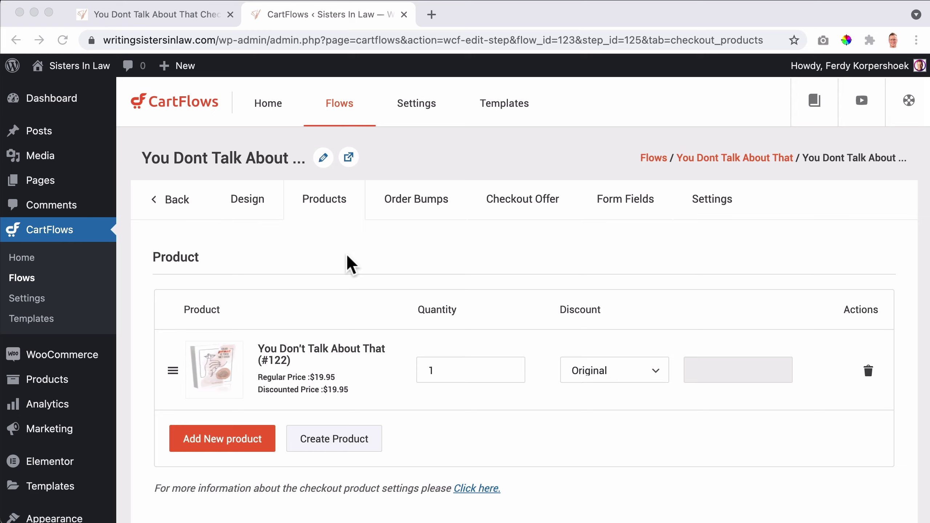
- Load ferdykorp.com/cartflows in a new tab
left_click(432, 14)
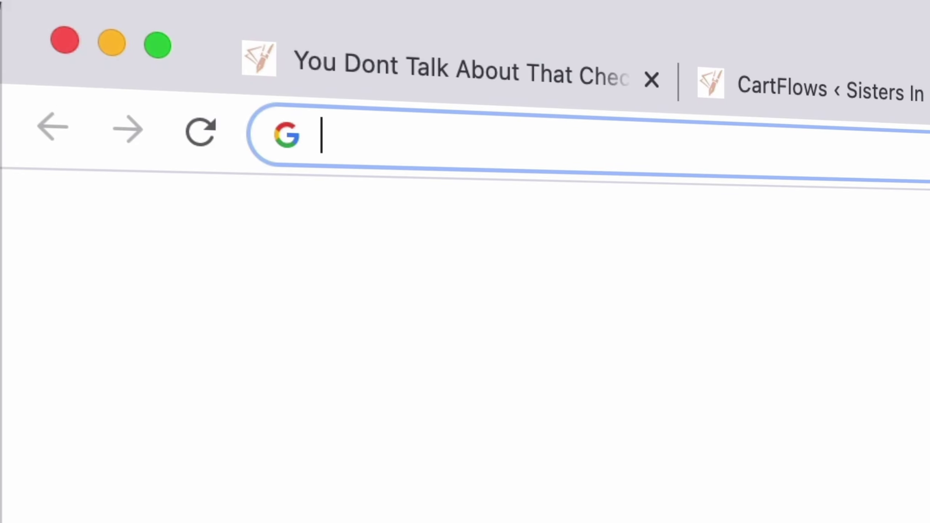
type("ferdykorp.com/")
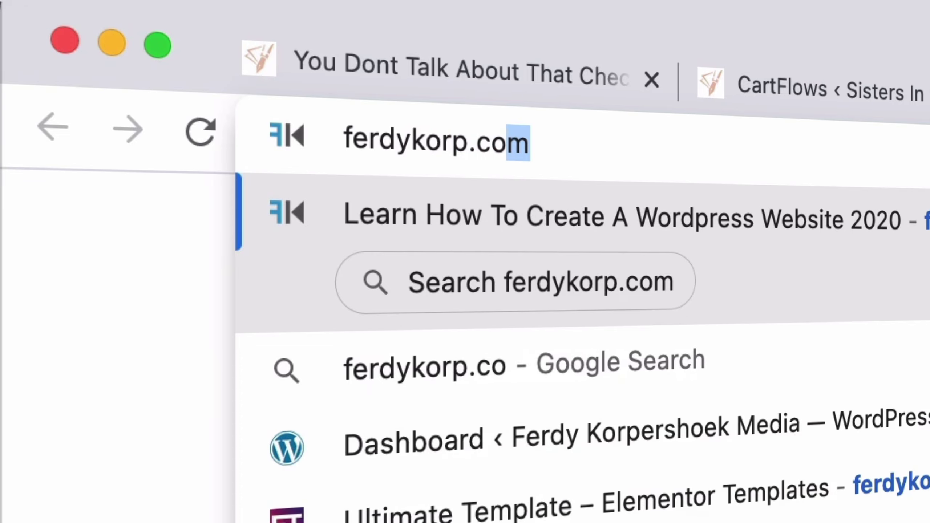
type("cartflows")
key("Return")
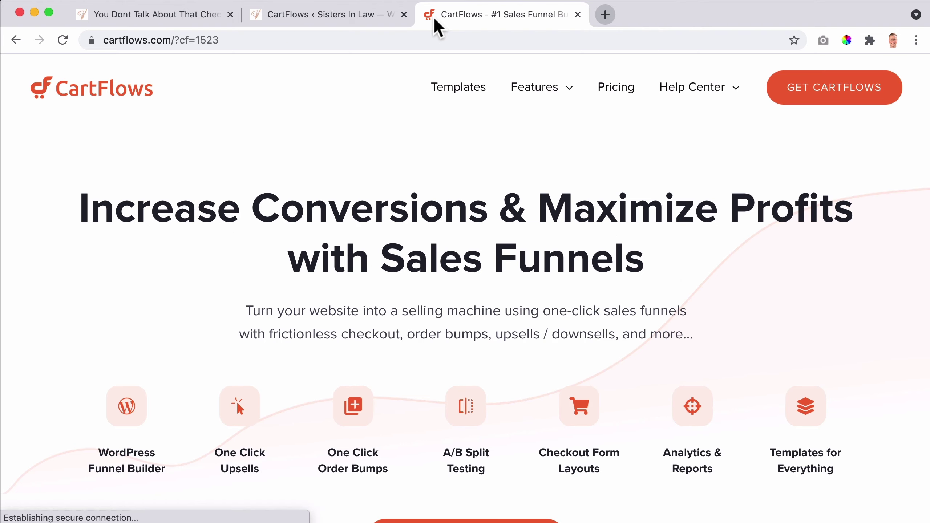
- Go to CartFlows Pricing and view the Annual $239 and Lifetime $999 license cards
left_click(617, 88)
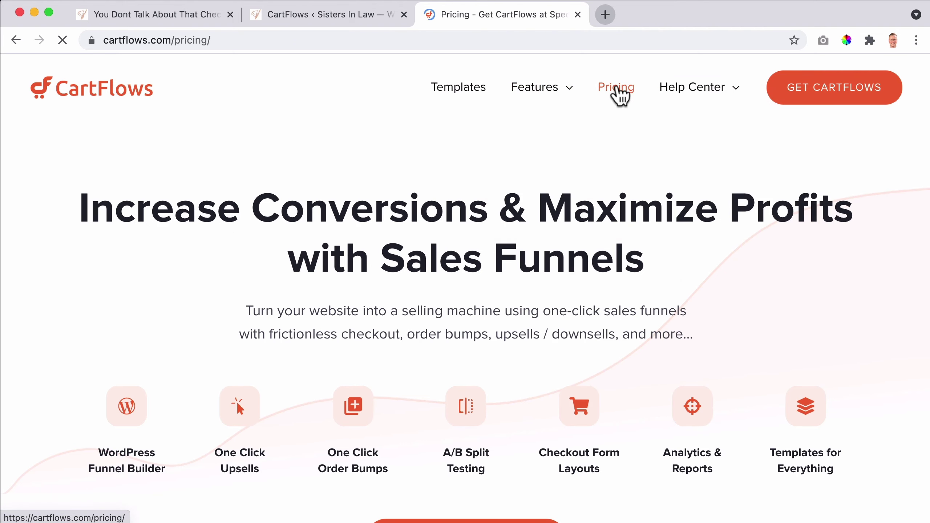
scroll(394, 191, "down", 6)
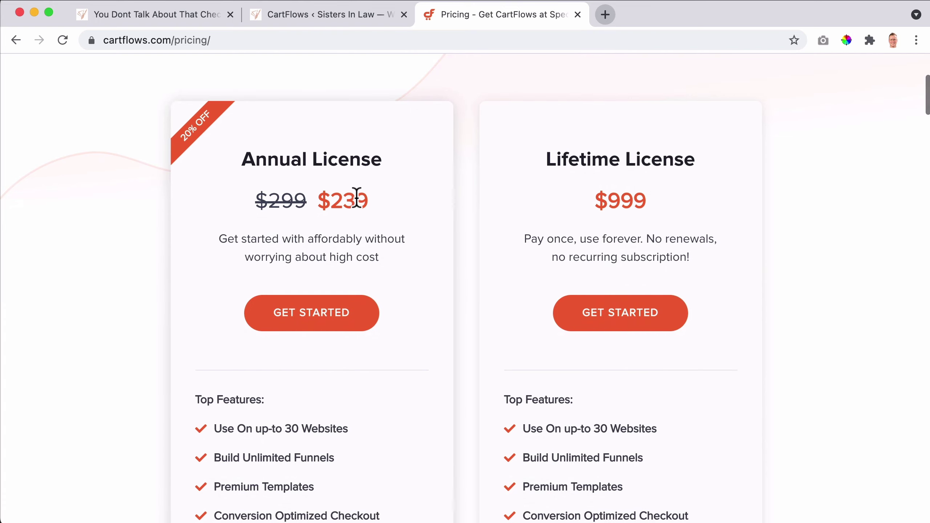
scroll(357, 196, "down", 3)
scroll(357, 179, "up", 2)
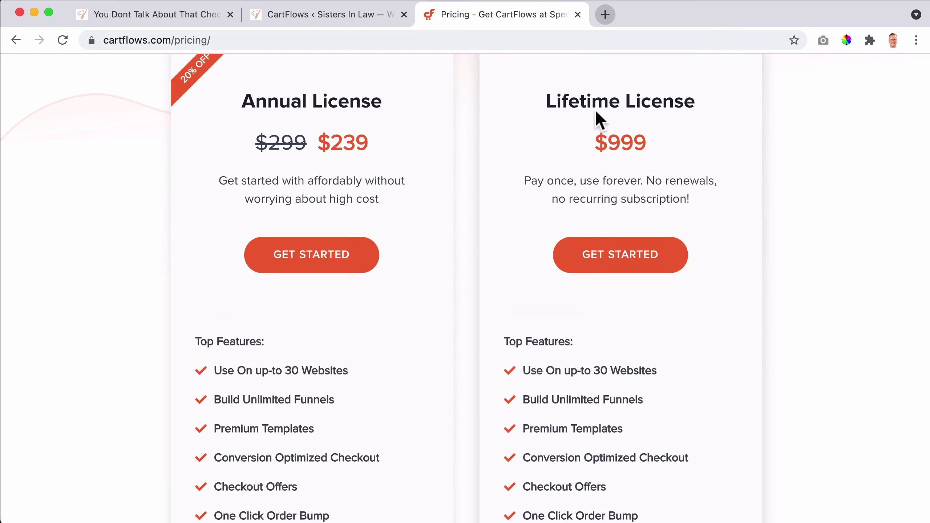
left_click_drag(585, 145, 677, 141)
left_click(677, 141)
scroll(555, 275, "down", 2)
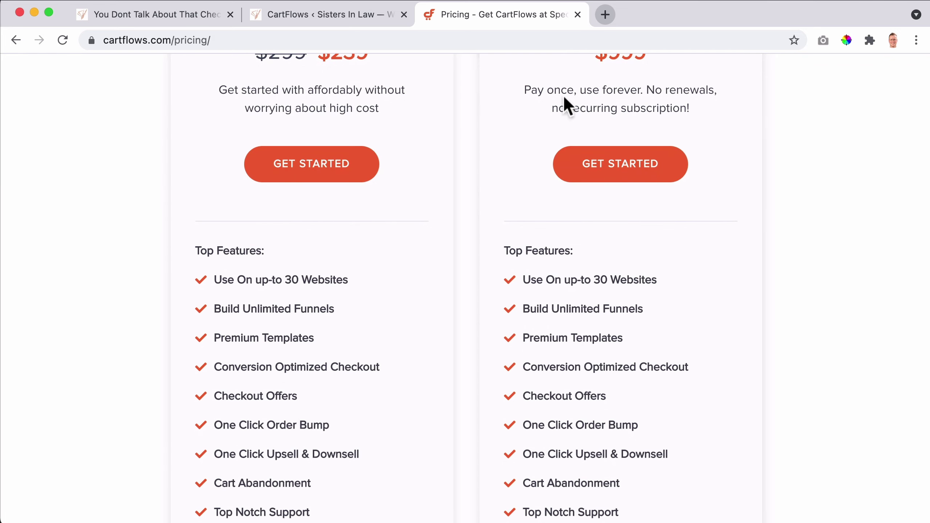
scroll(542, 202, "up", 2)
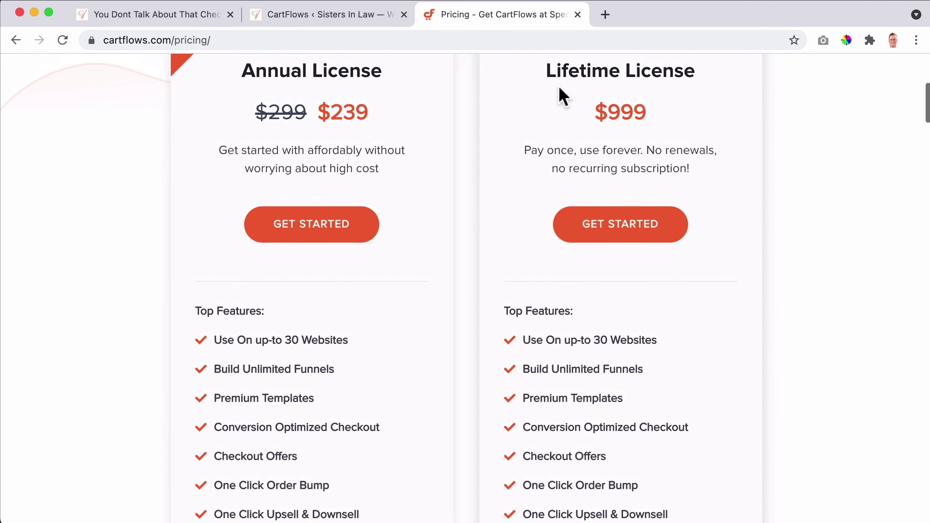
- Search YouTube for 'cartflows tutorial' in a new tab
left_click(603, 15)
type("youtube.com")
key("Return")
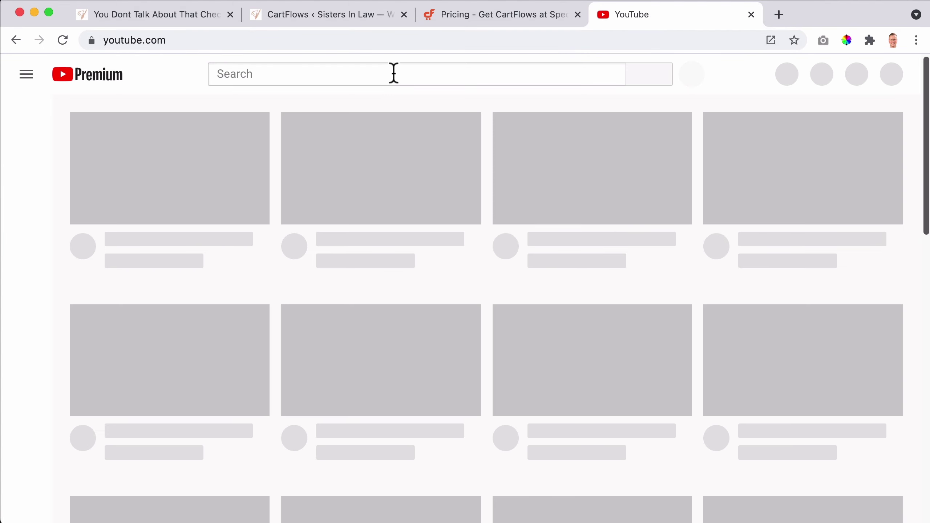
left_click(392, 73)
type("c")
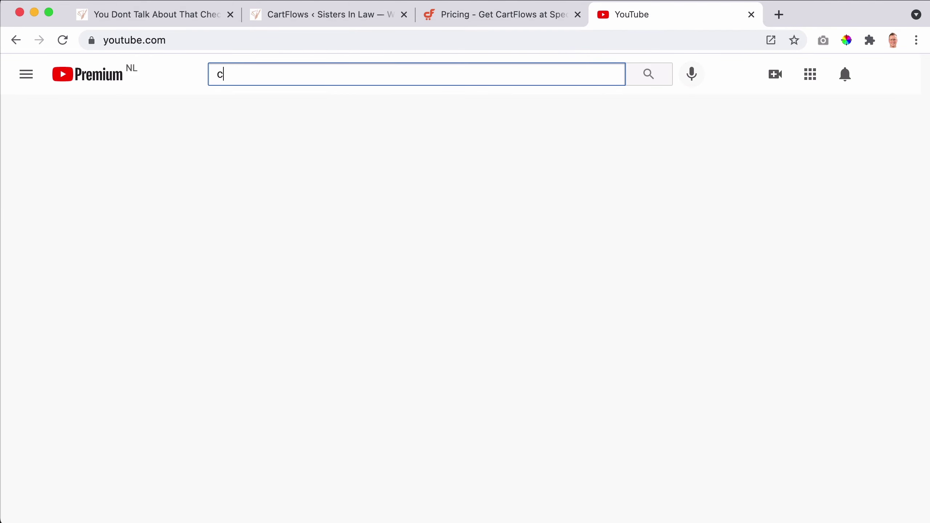
type("artflows t")
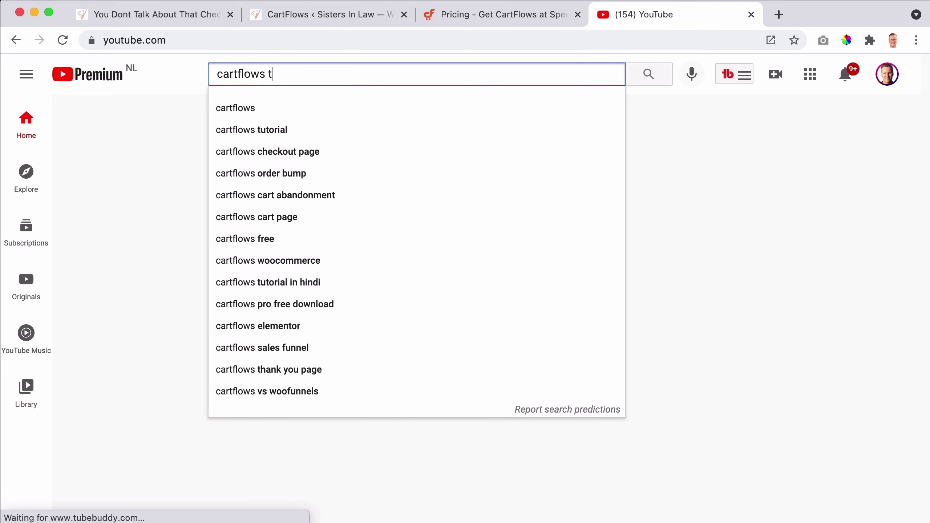
type("utorial")
key("Return")
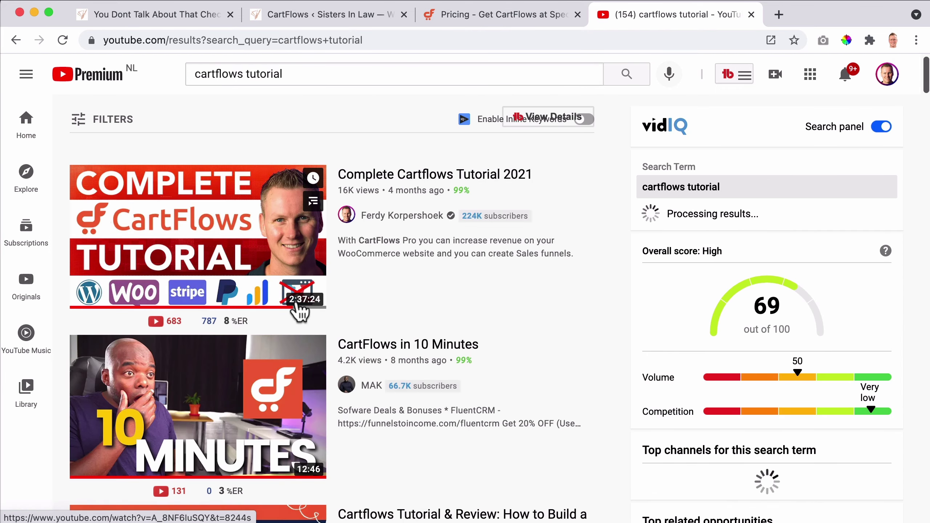
- Browse the 'cartflows tutorial' results and close the YouTube tab
mouse_move(417, 302)
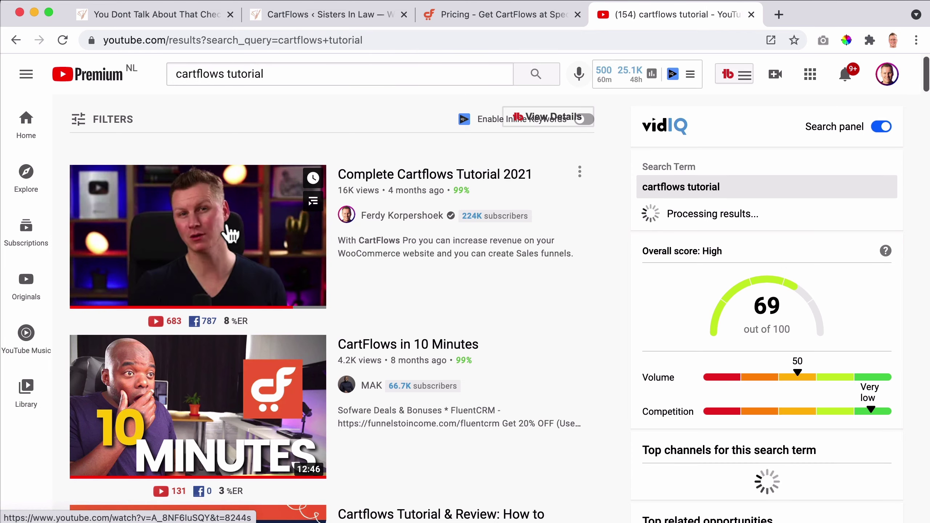
scroll(526, 251, "down", 1)
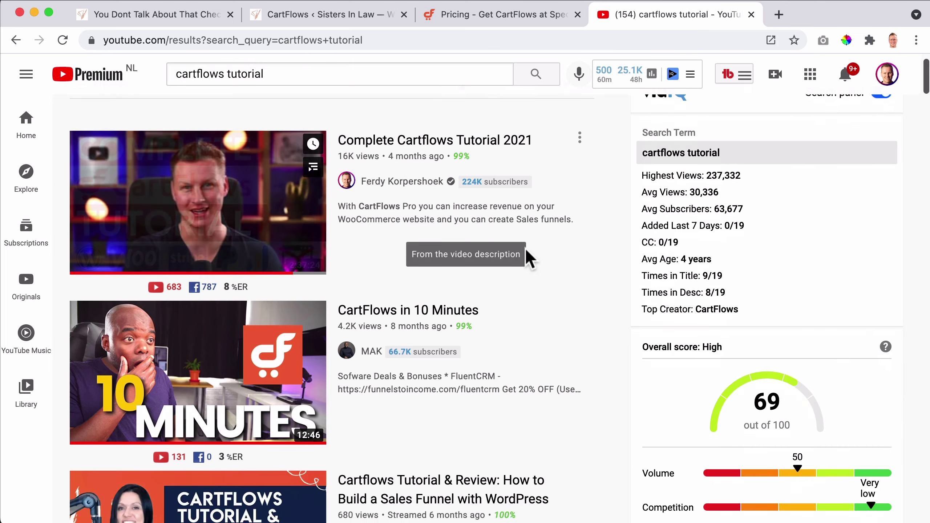
scroll(524, 256, "down", 2)
scroll(523, 258, "up", 3)
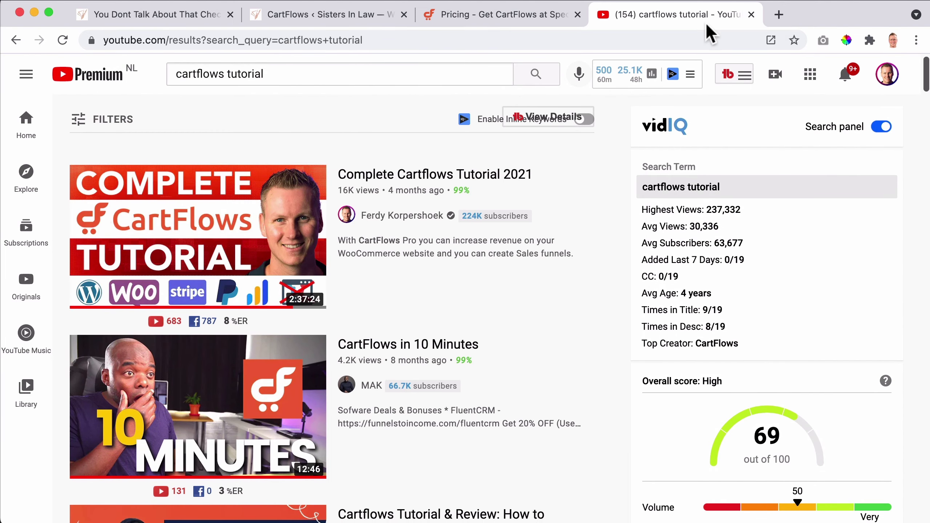
left_click(751, 15)
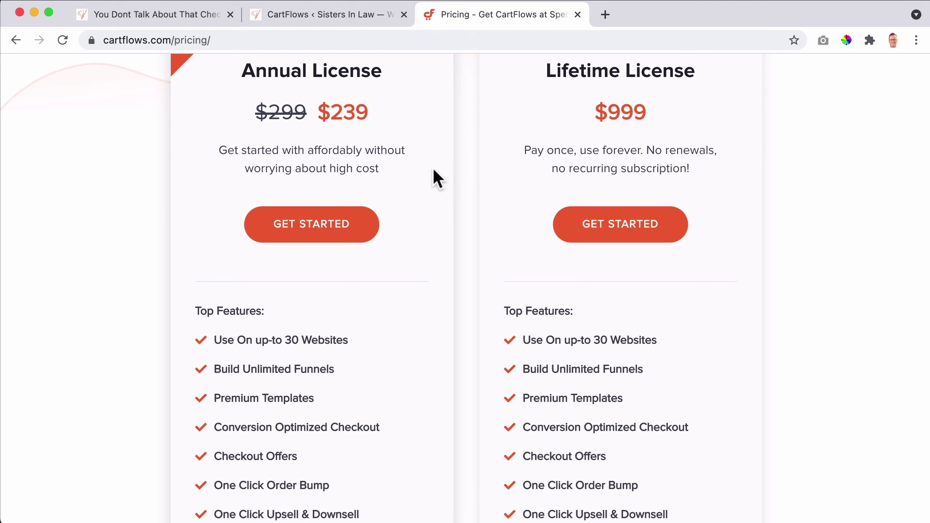
- Start the Annual License checkout and review its billing fields and $239.20 vip20off total
left_click(310, 234)
scroll(354, 229, "down", 6)
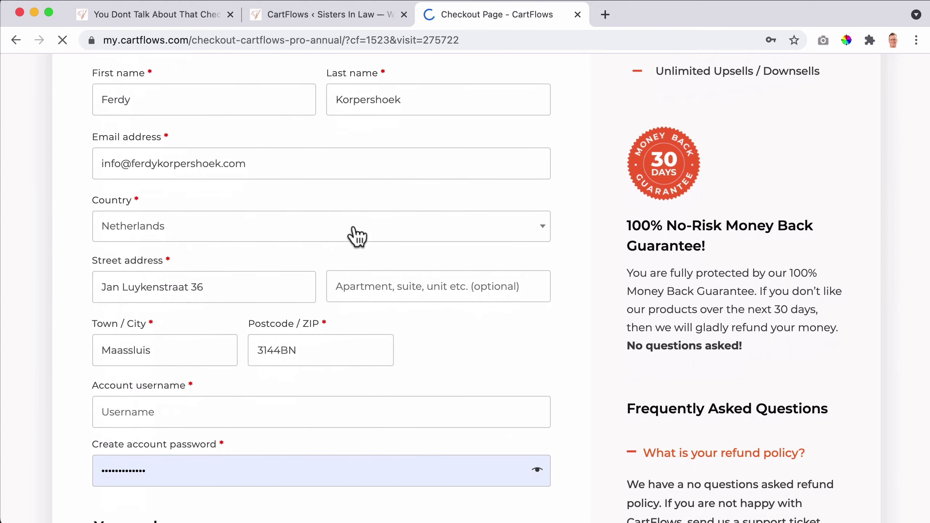
scroll(354, 228, "down", 10)
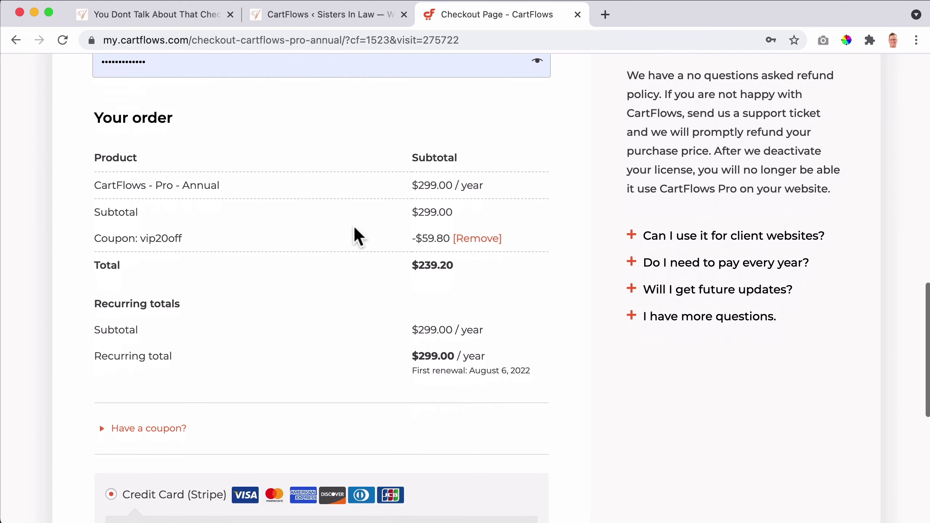
scroll(355, 228, "down", 1)
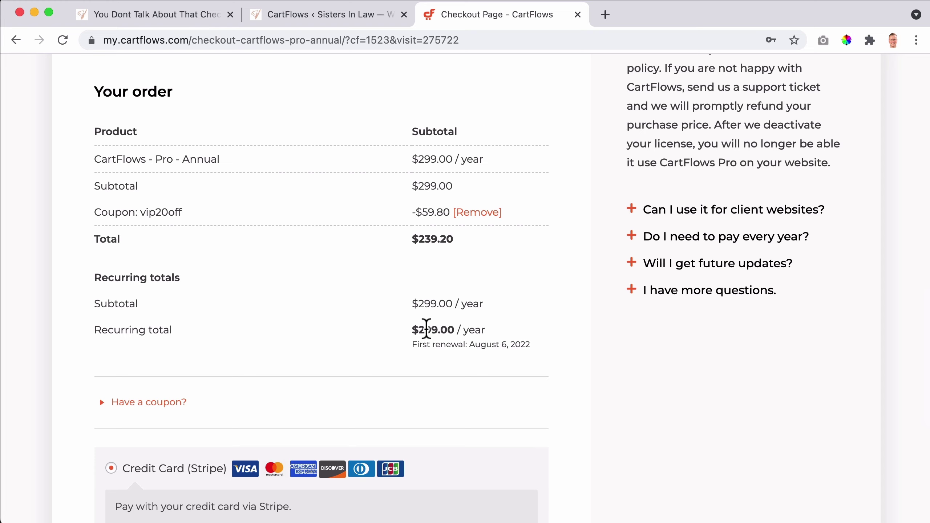
scroll(382, 324, "down", 6)
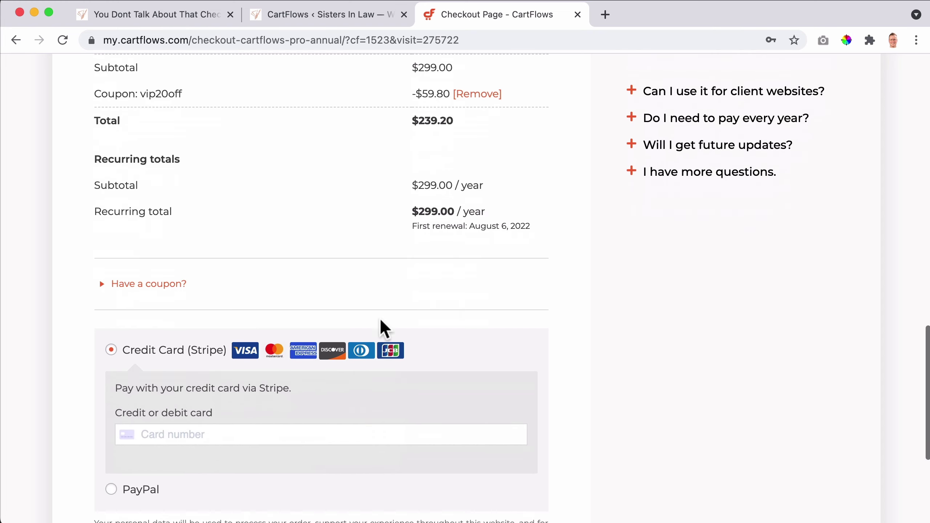
scroll(467, 313, "up", 10)
scroll(468, 314, "up", 15)
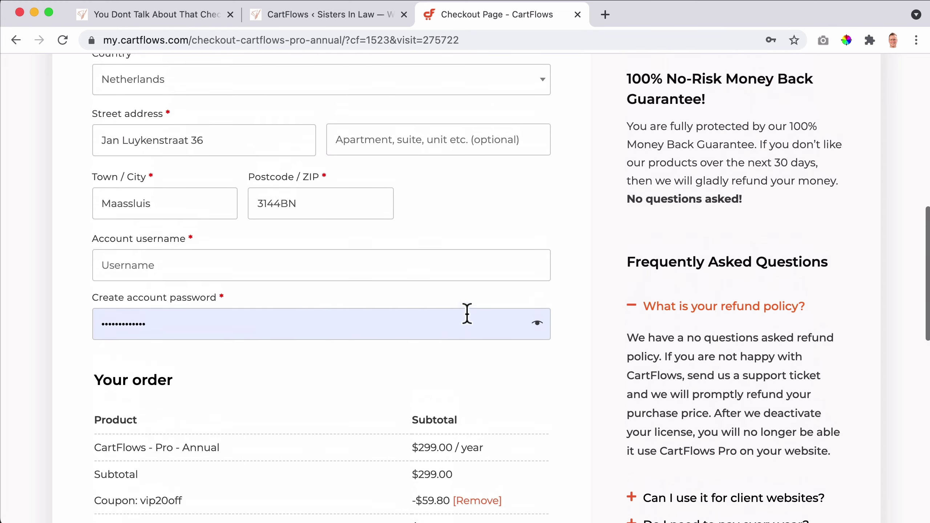
scroll(438, 318, "up", 3)
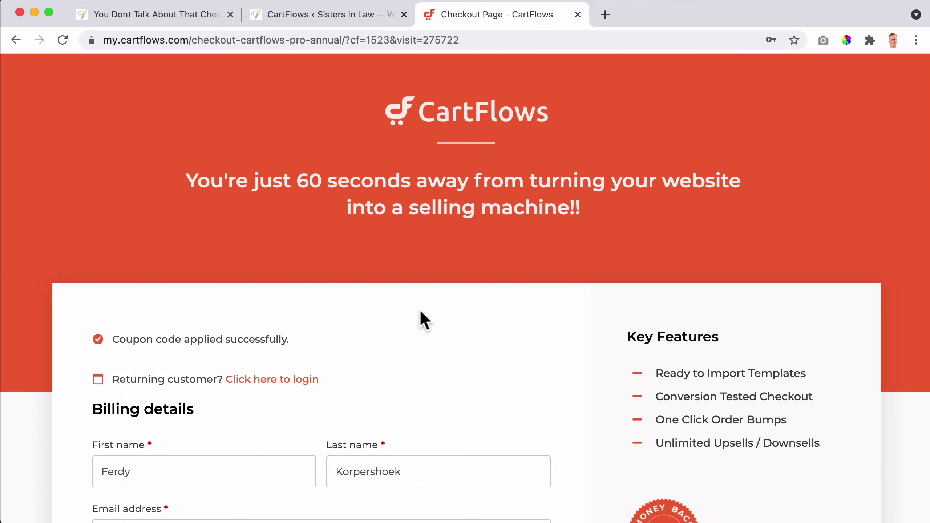
scroll(420, 308, "down", 20)
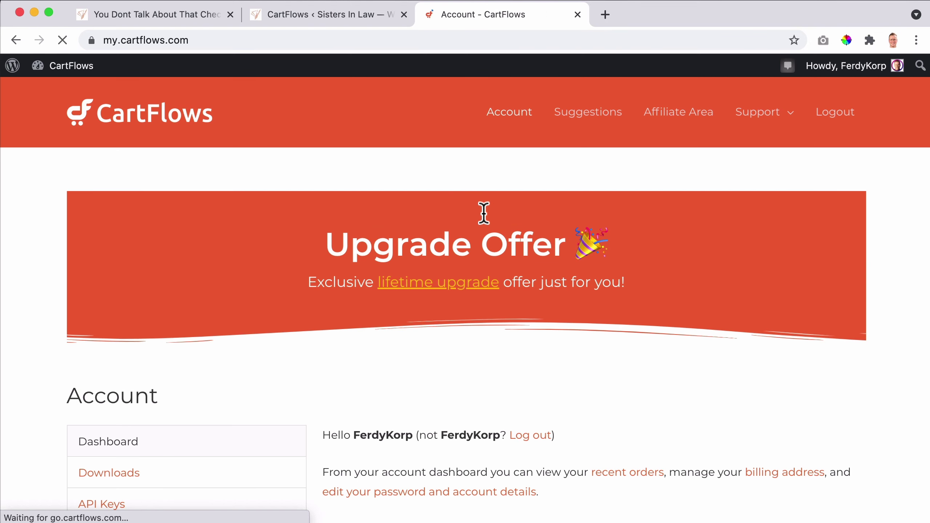
- Download the CartFlows Pro 1.7.1 zip from the account's Downloads, then view API Keys
scroll(376, 222, "down", 6)
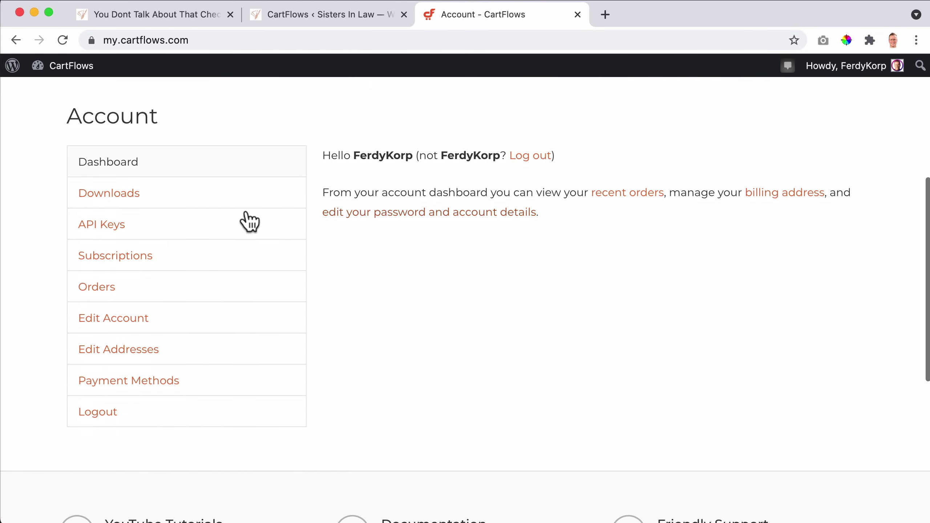
left_click(160, 207)
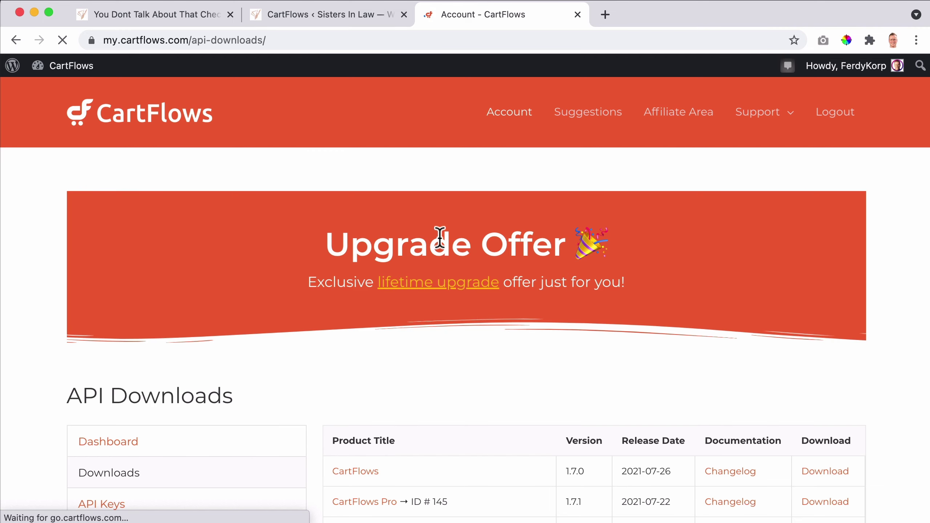
scroll(447, 246, "down", 5)
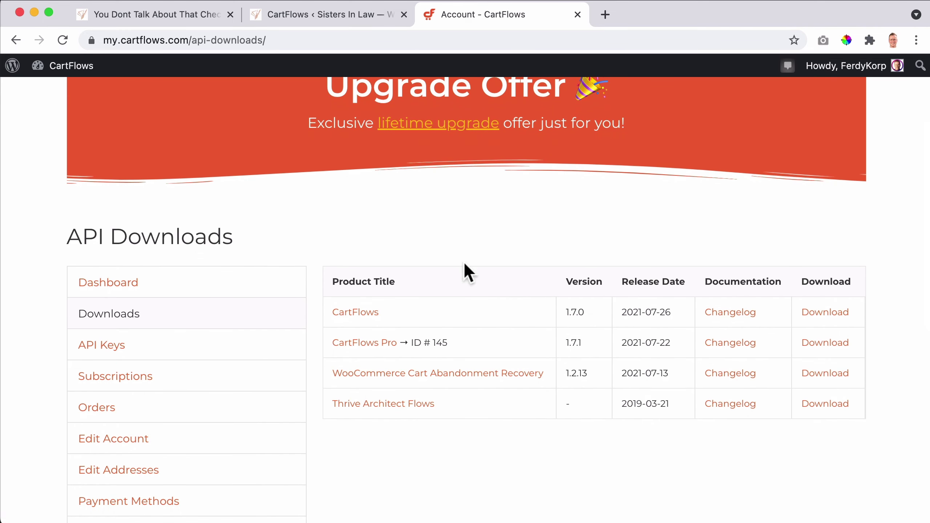
left_click(834, 345)
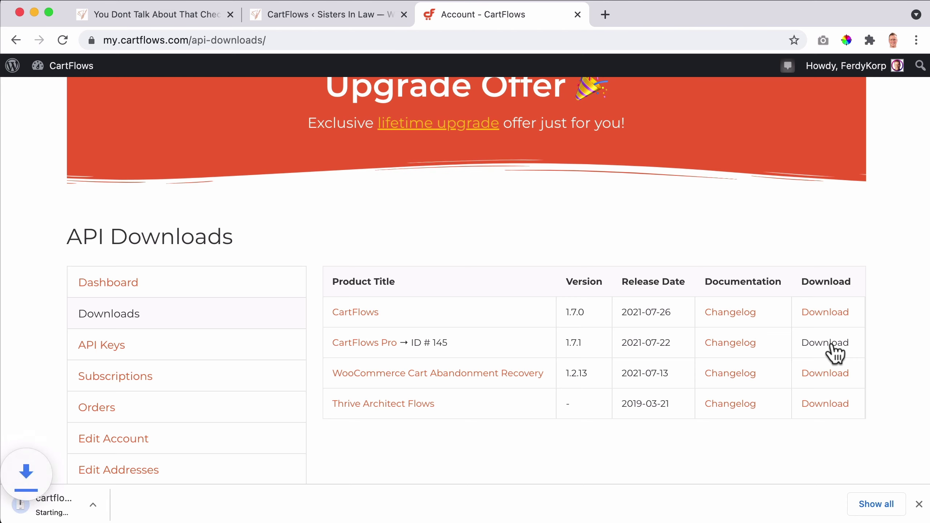
left_click(121, 351)
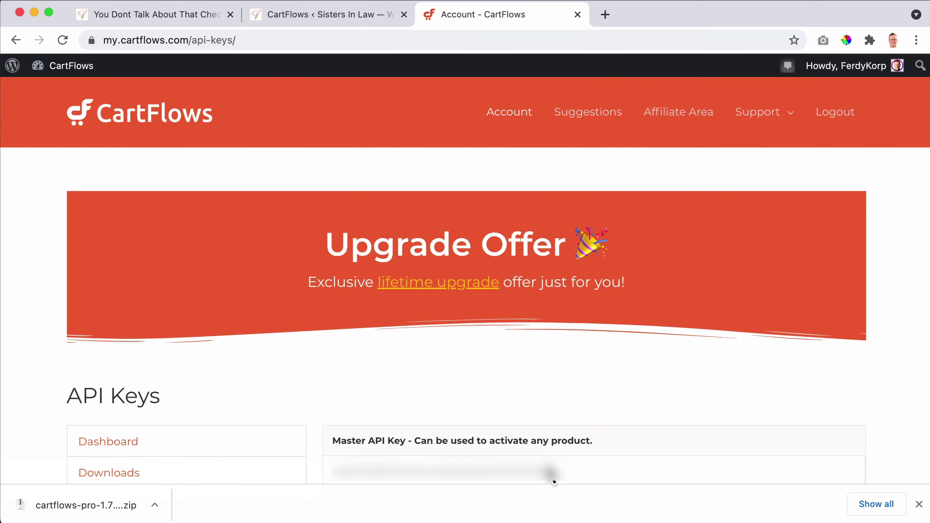
scroll(366, 465, "down", 1)
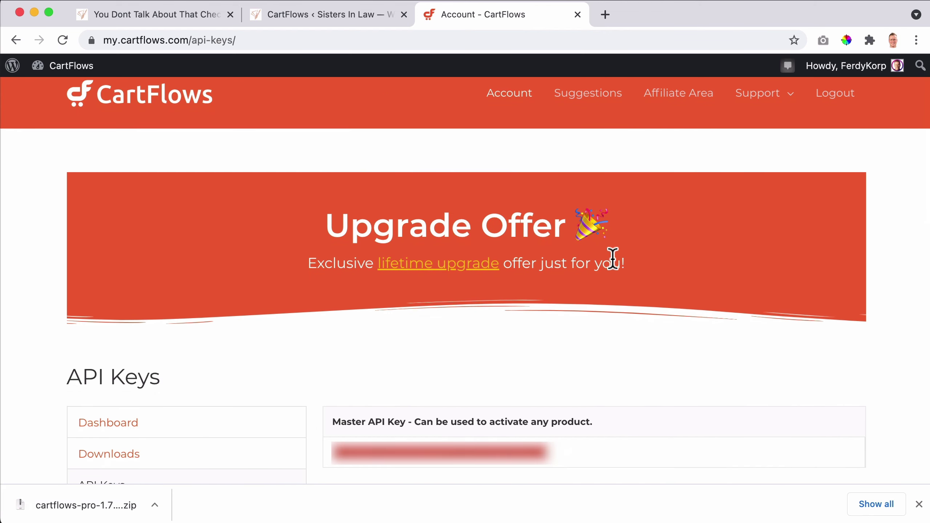
- Upload the CartFlows Pro 1.7.1 zip via Plugins > Add New, install and activate it
left_click(577, 15)
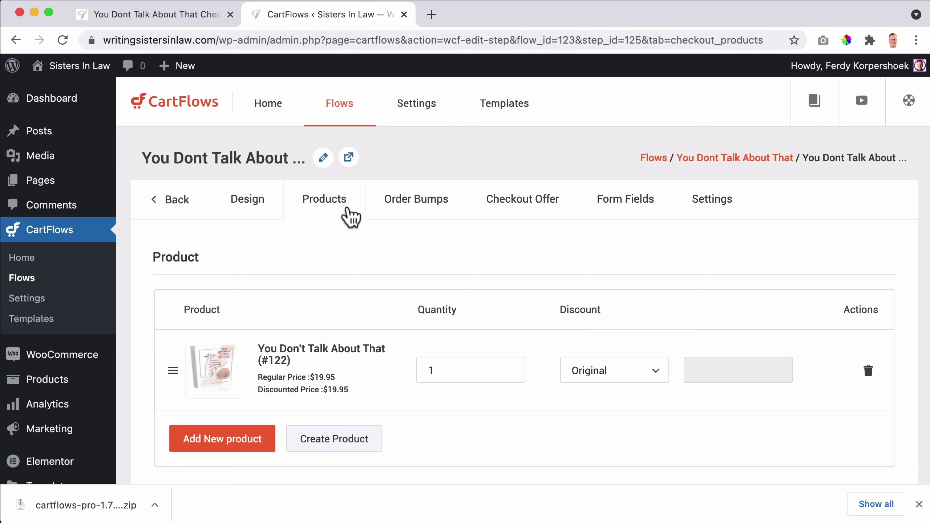
scroll(58, 318, "down", 5)
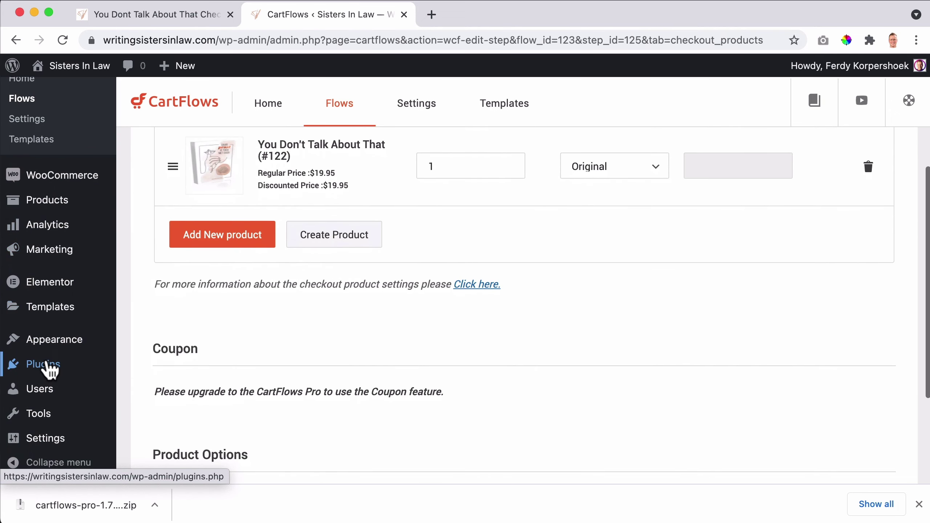
mouse_move(46, 365)
left_click(159, 389)
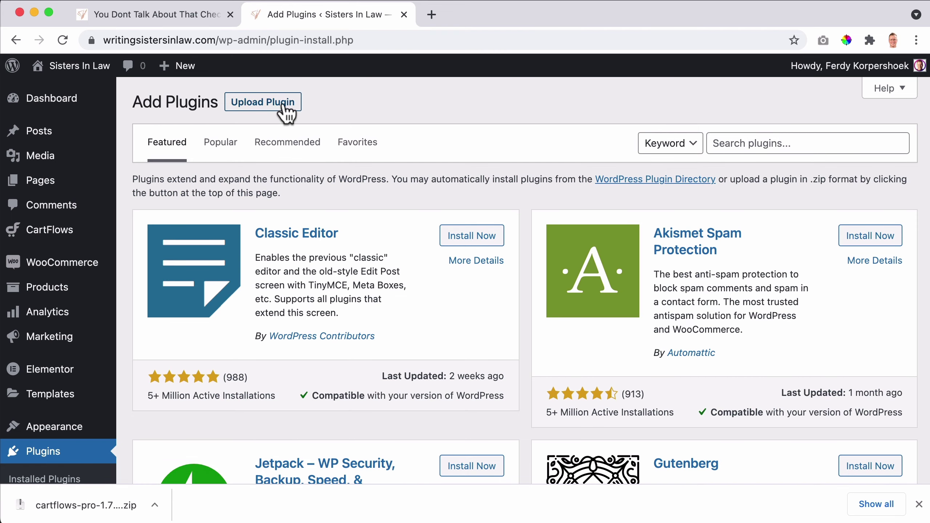
left_click(282, 107)
left_click_drag(93, 512, 414, 231)
left_click(635, 234)
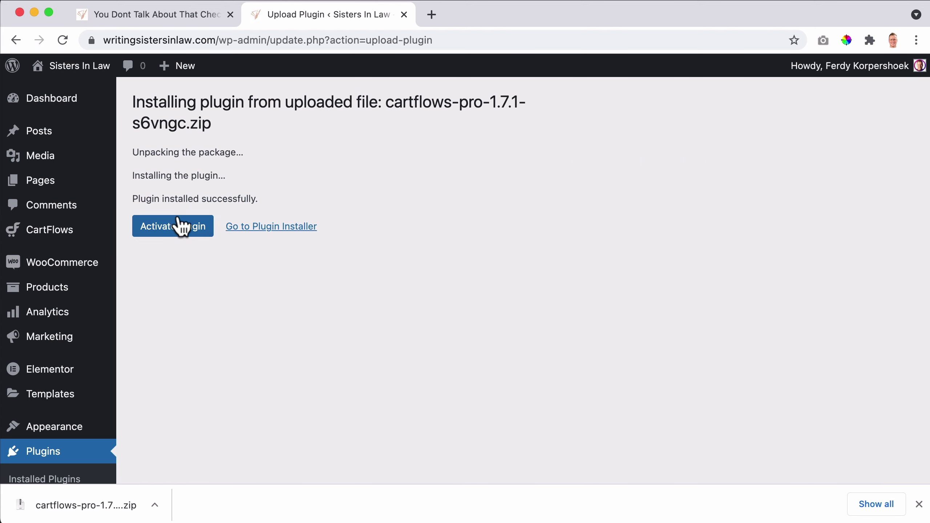
left_click(166, 225)
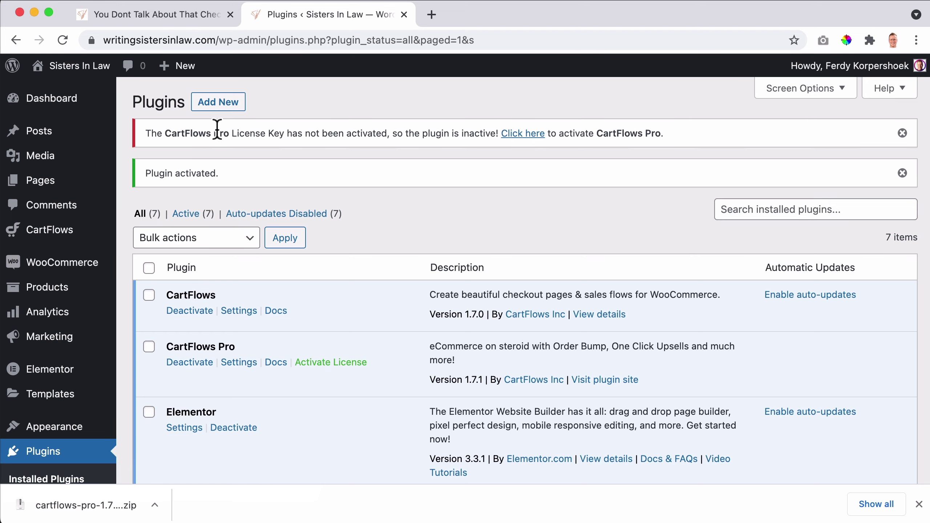
- Paste the licence key into the CartFlows Pro licence form and activate it
left_click(541, 133)
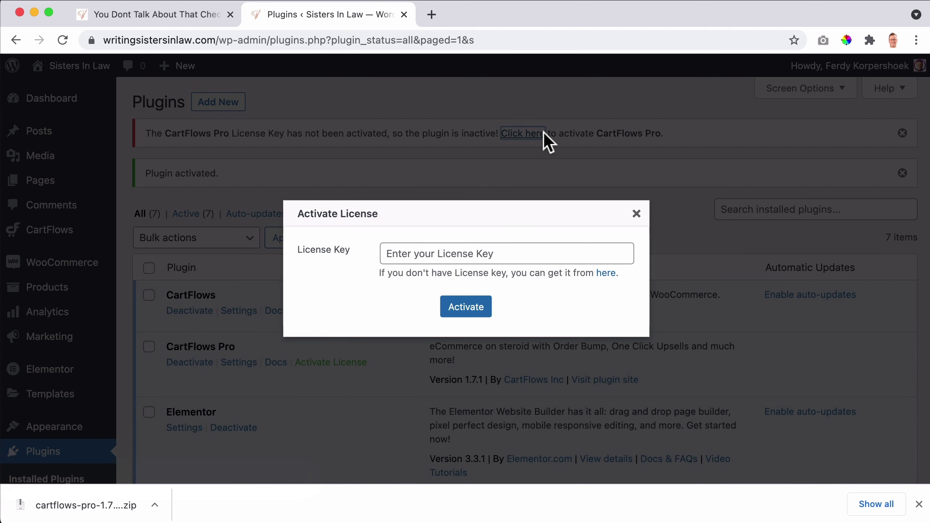
left_click(486, 252)
key("super+v")
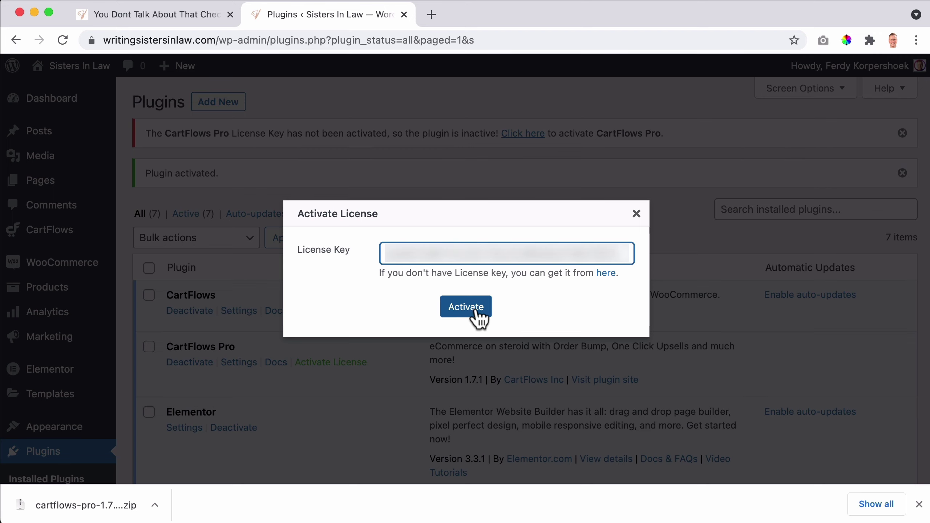
left_click(476, 315)
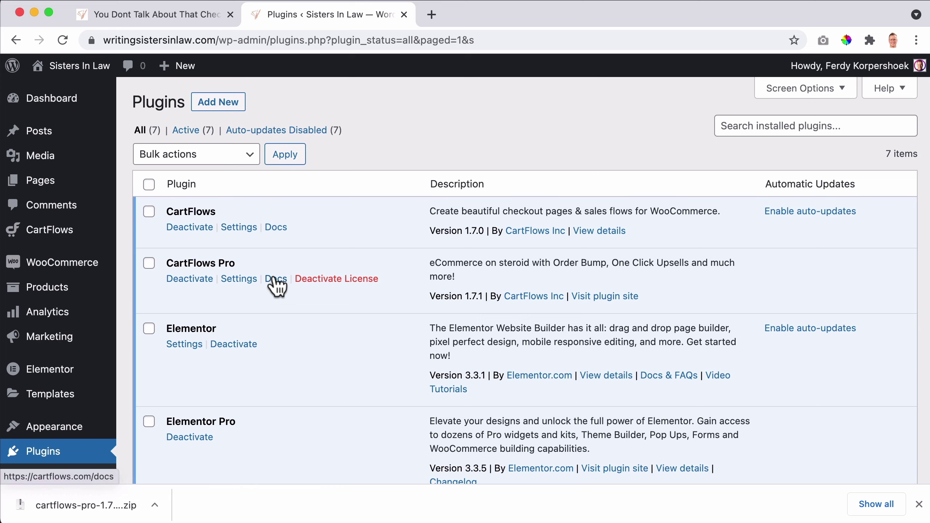
- Open the You Dont Talk About That flow's checkout step and its Products settings
mouse_move(87, 238)
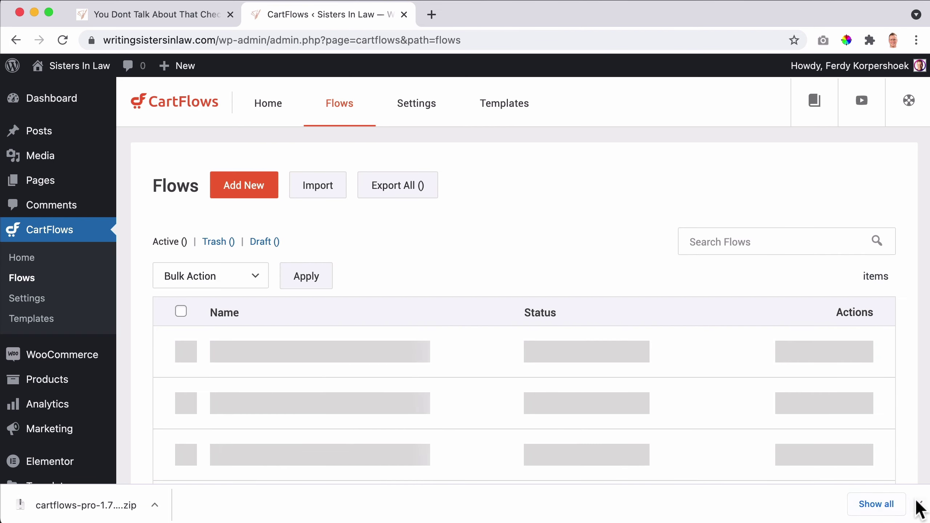
left_click(918, 504)
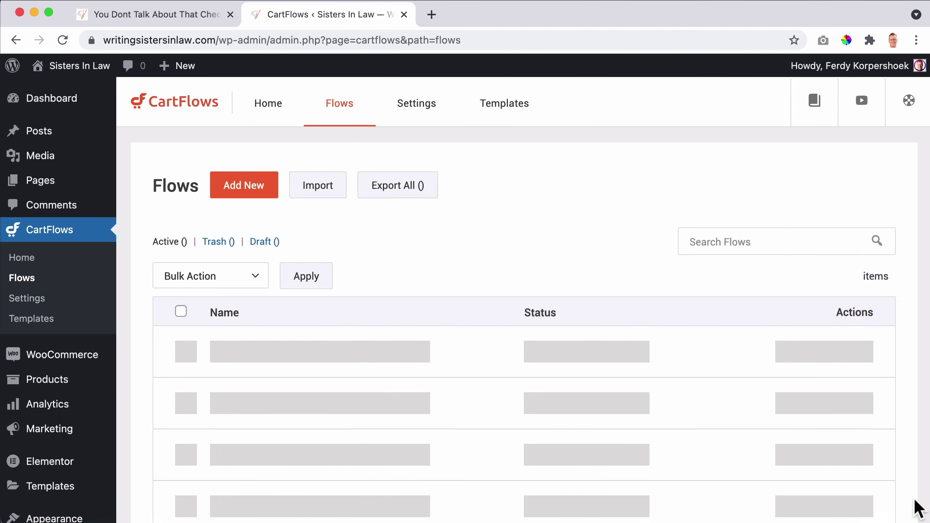
left_click(280, 353)
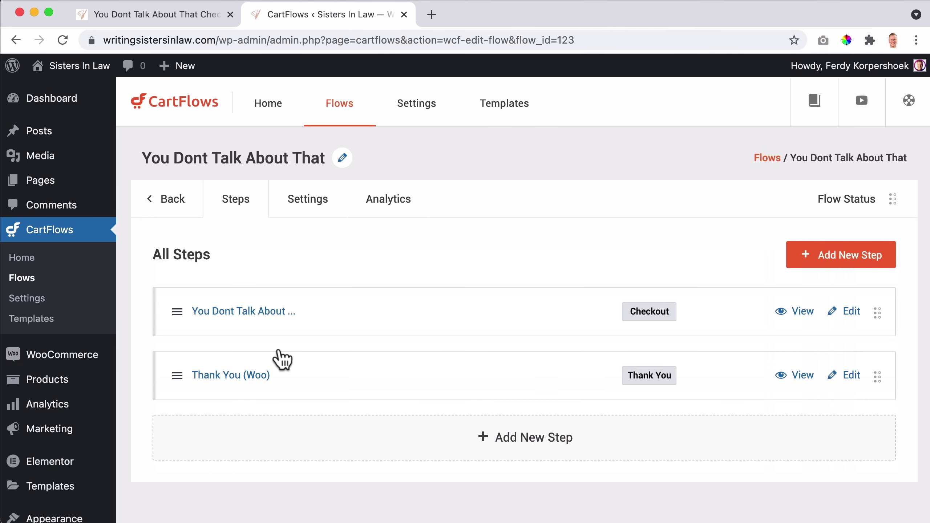
left_click(242, 317)
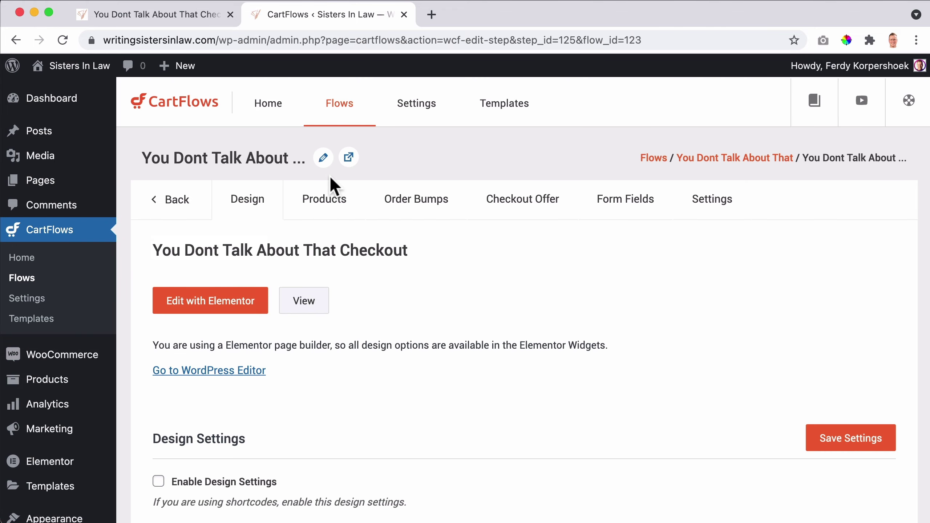
left_click(324, 204)
- Enable Product Options and Enable Quantity for the checkout, then save the settings
scroll(304, 271, "down", 7)
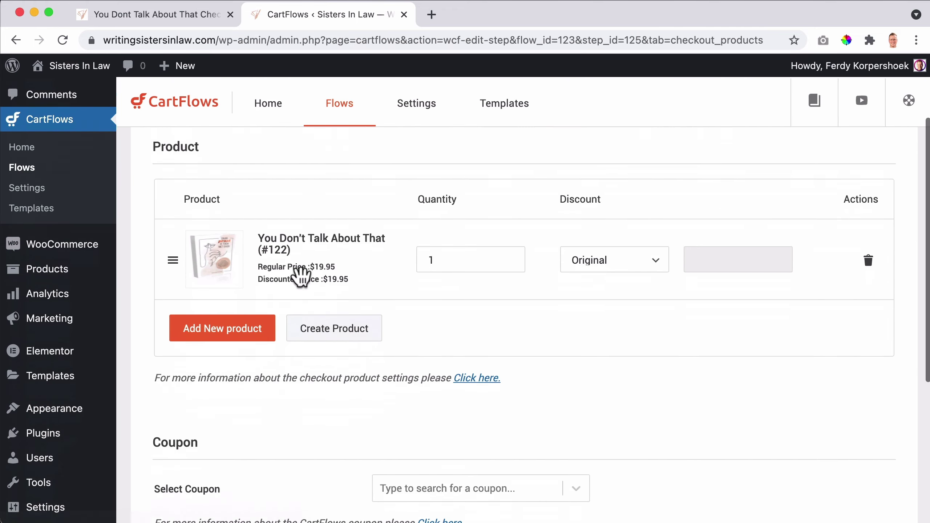
scroll(302, 285, "down", 3)
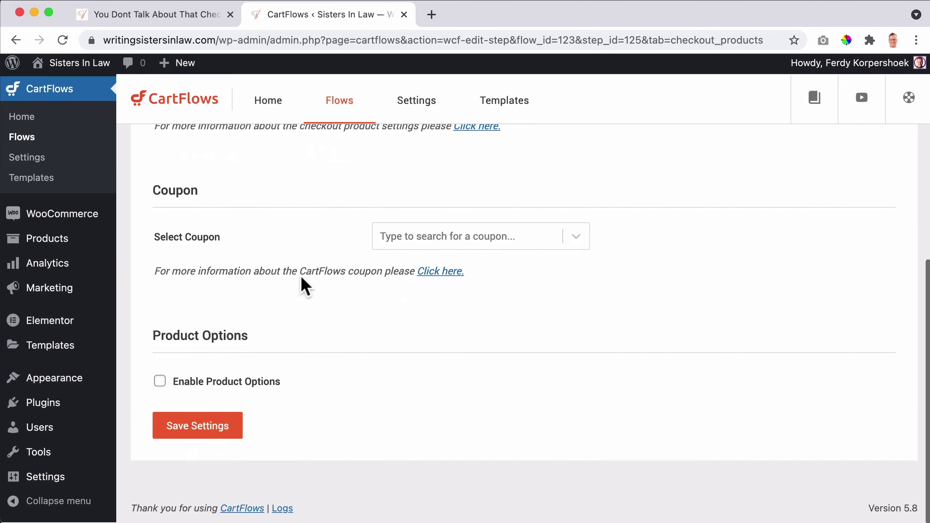
left_click(159, 384)
scroll(306, 311, "down", 5)
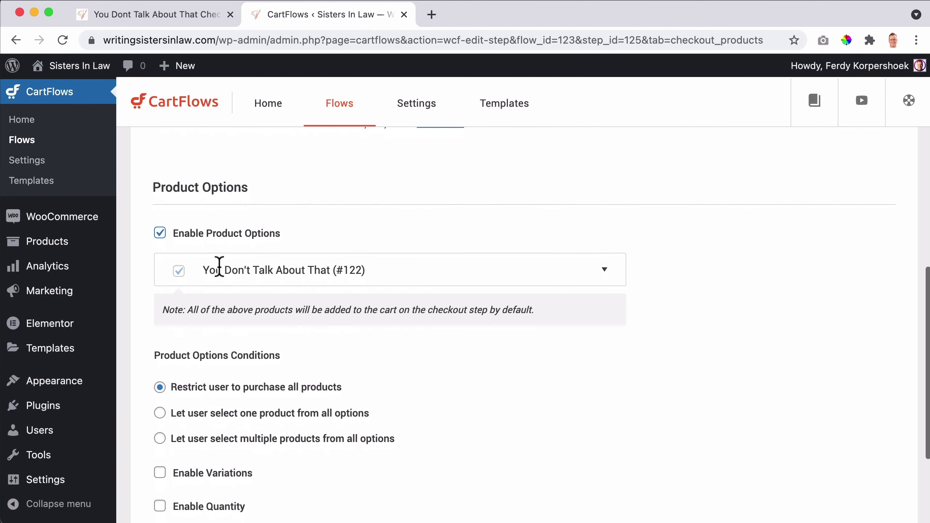
left_click(604, 271)
scroll(388, 338, "down", 5)
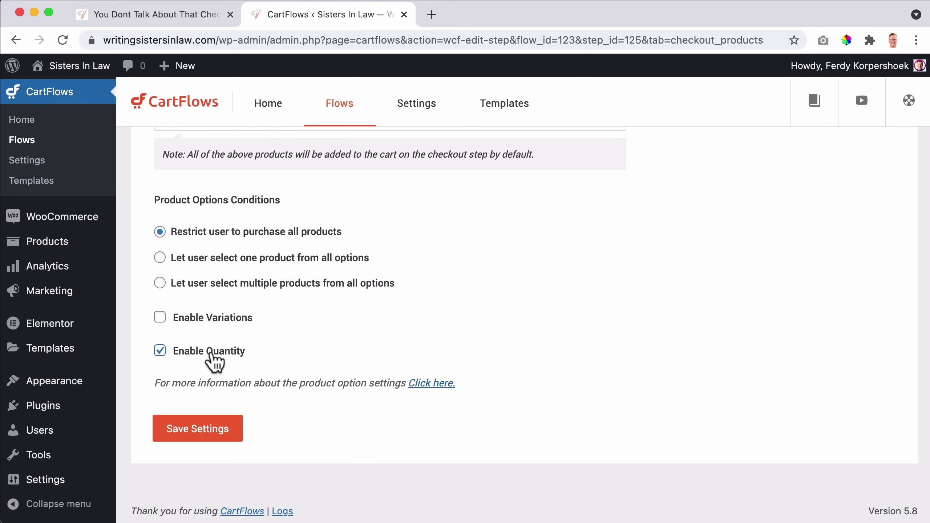
left_click(192, 438)
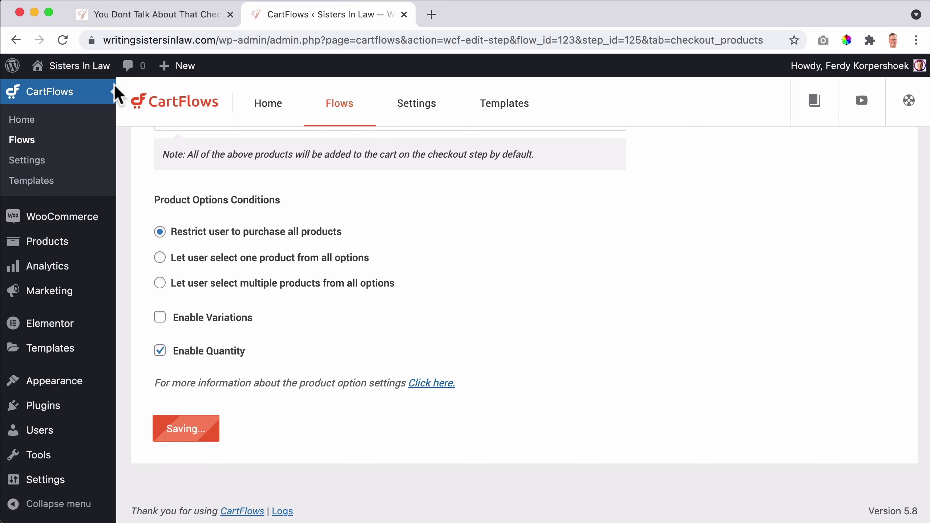
left_click(87, 68, "super")
- Open the live site tab and go to the Buy Our Book checkout
left_click(476, 15)
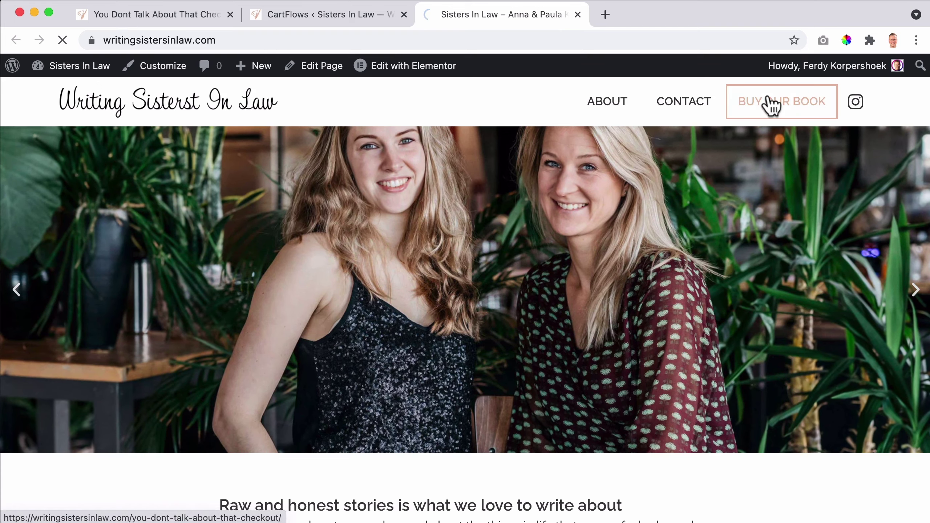
left_click(770, 105)
scroll(513, 219, "down", 15)
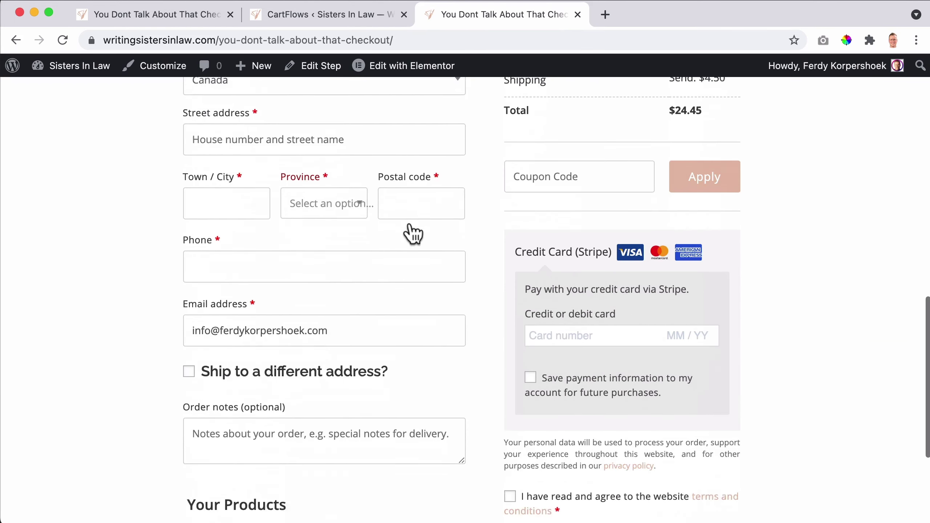
scroll(413, 233, "down", 5)
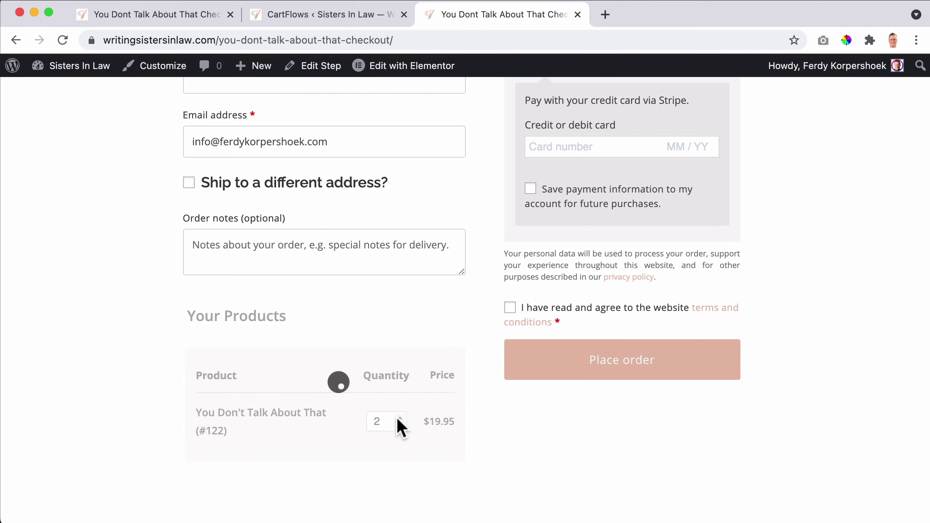
scroll(566, 354, "up", 8)
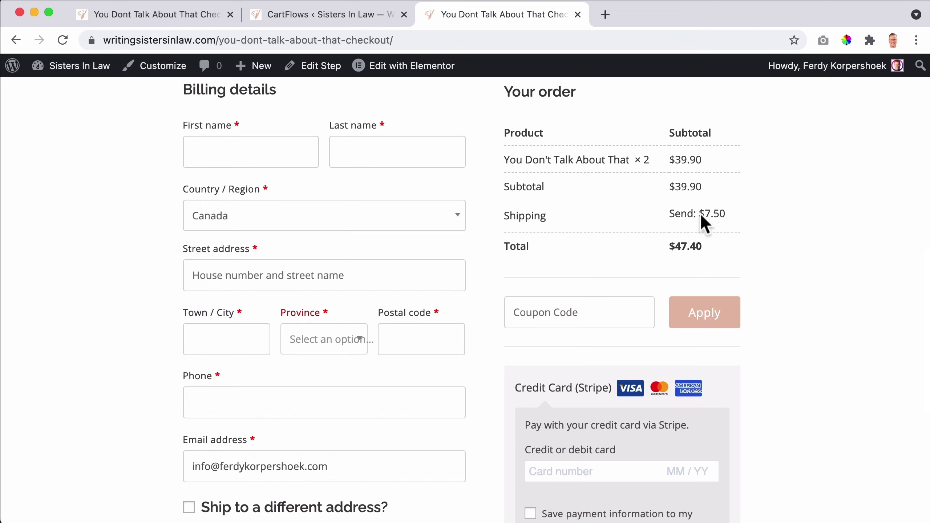
- Check the checkout shows quantity 2 totalling $47.40, then return to the CartFlows tab
left_click_drag(700, 215, 741, 214)
left_click(741, 214)
scroll(675, 172, "up", 3)
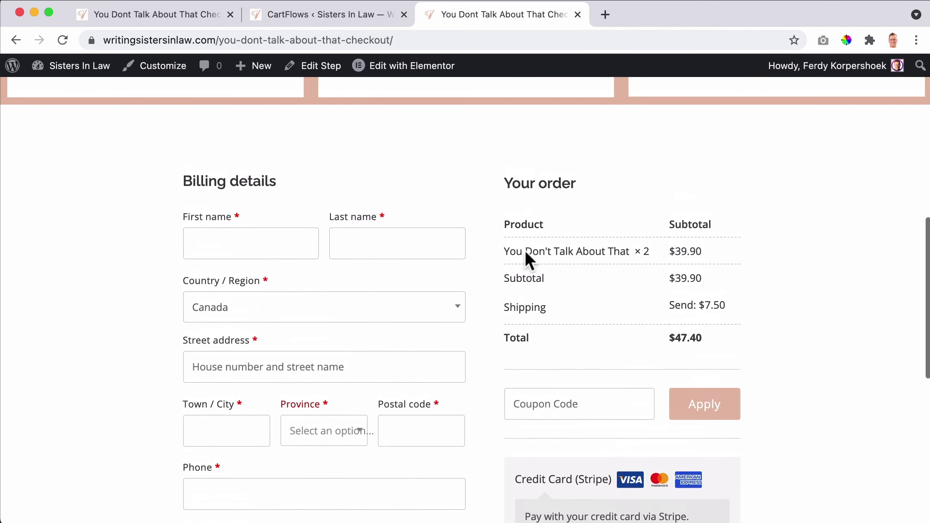
scroll(639, 282, "down", 10)
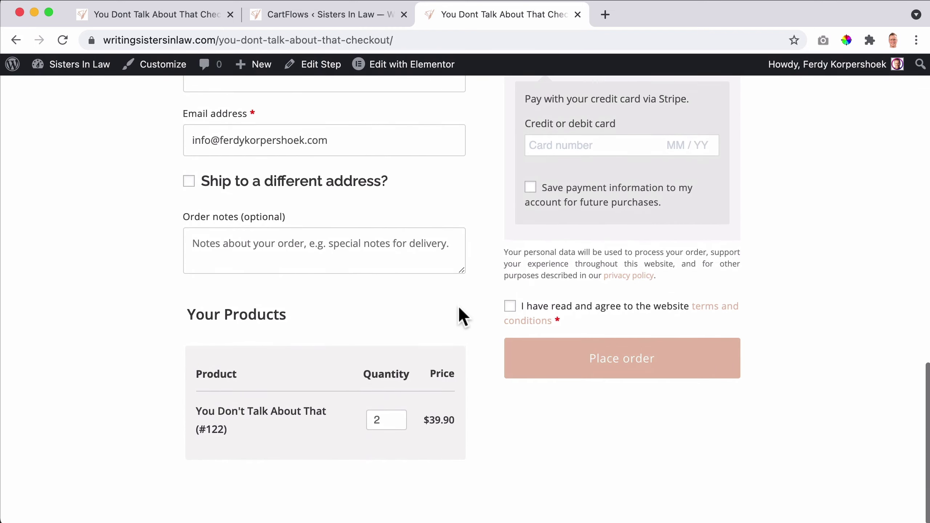
scroll(484, 363, "up", 10)
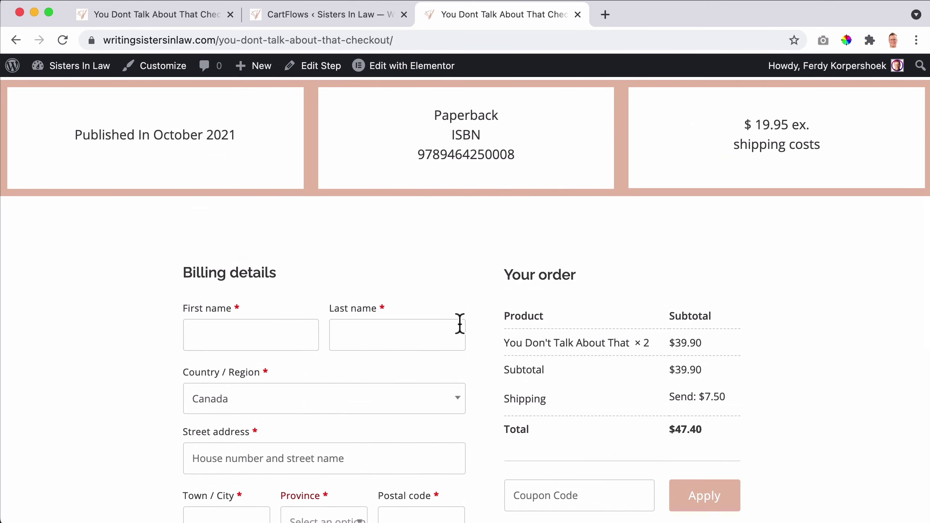
scroll(461, 326, "down", 14)
scroll(461, 330, "up", 5)
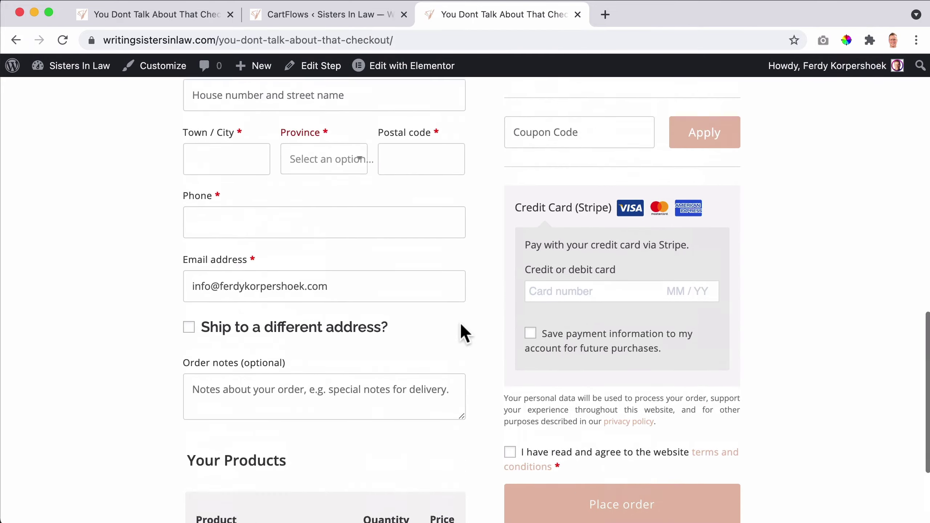
scroll(476, 311, "up", 14)
scroll(474, 300, "down", 10)
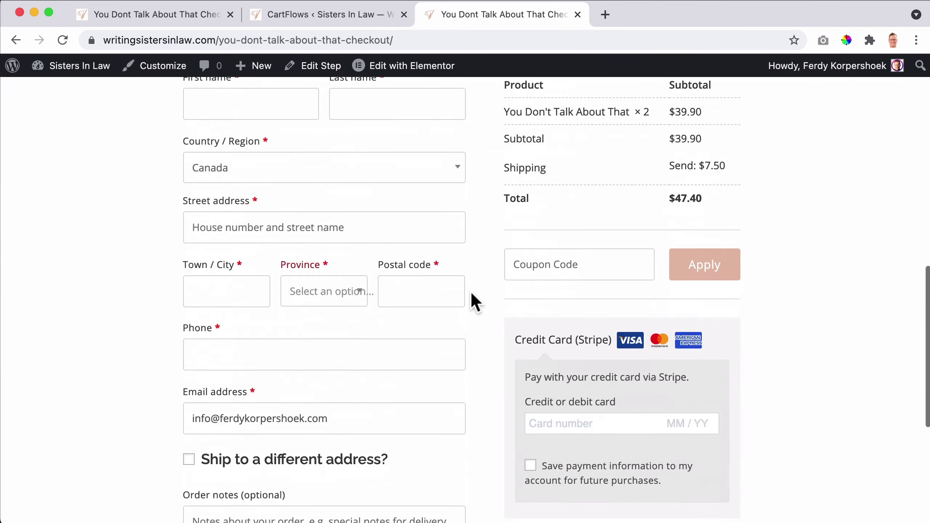
scroll(474, 302, "up", 10)
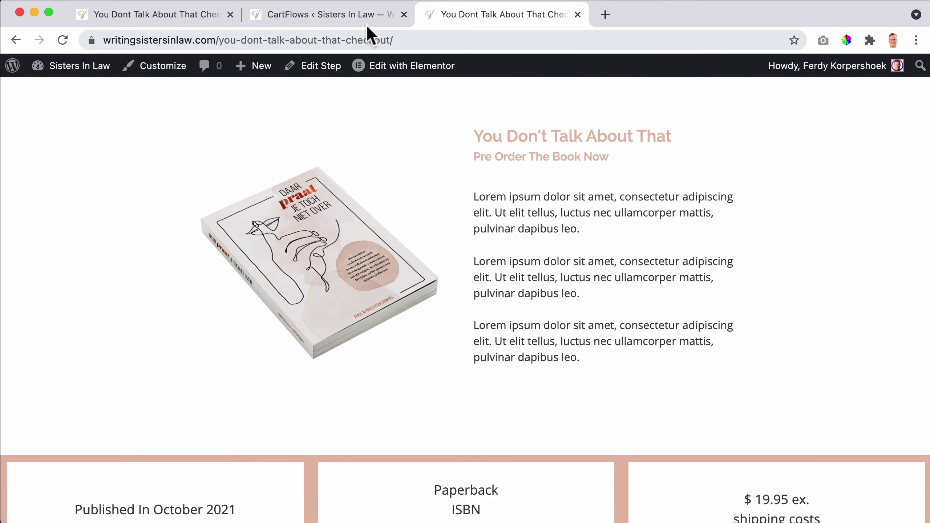
left_click(353, 14)
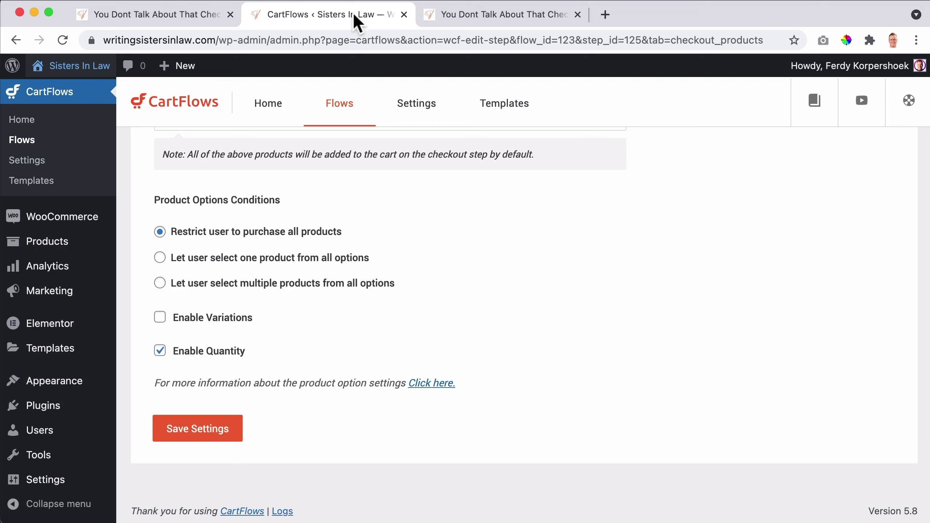
- Resave the checkout product settings and open the checkout page in Elementor from Design
left_click(196, 430)
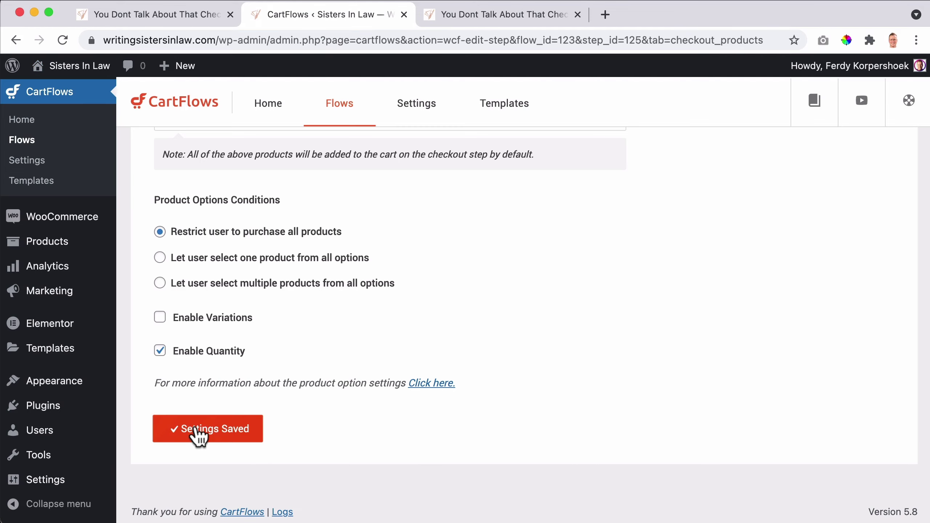
scroll(368, 379, "up", 10)
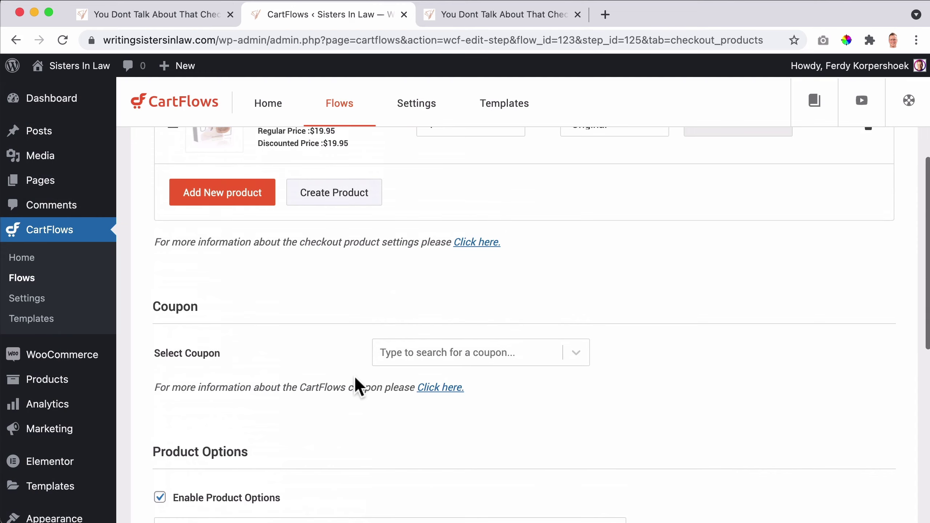
scroll(357, 385, "up", 2)
left_click(467, 15)
left_click(342, 15)
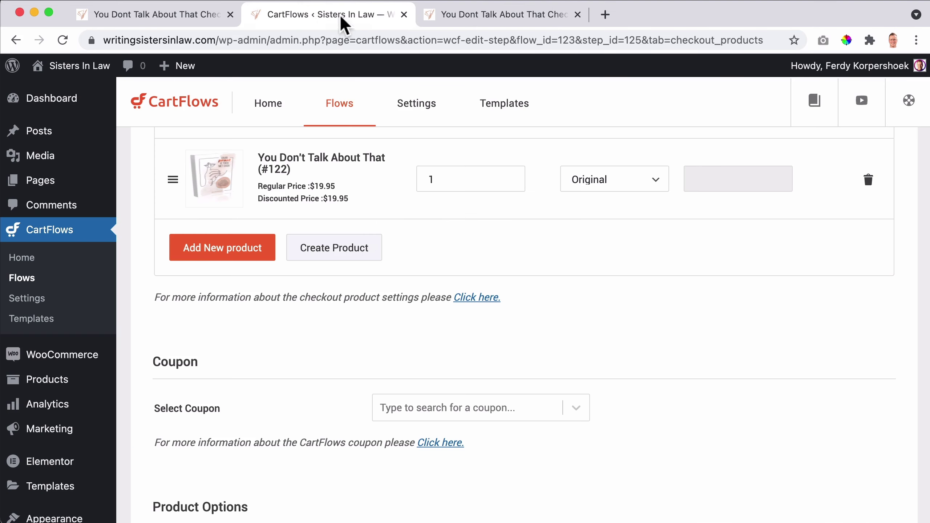
scroll(362, 252, "up", 5)
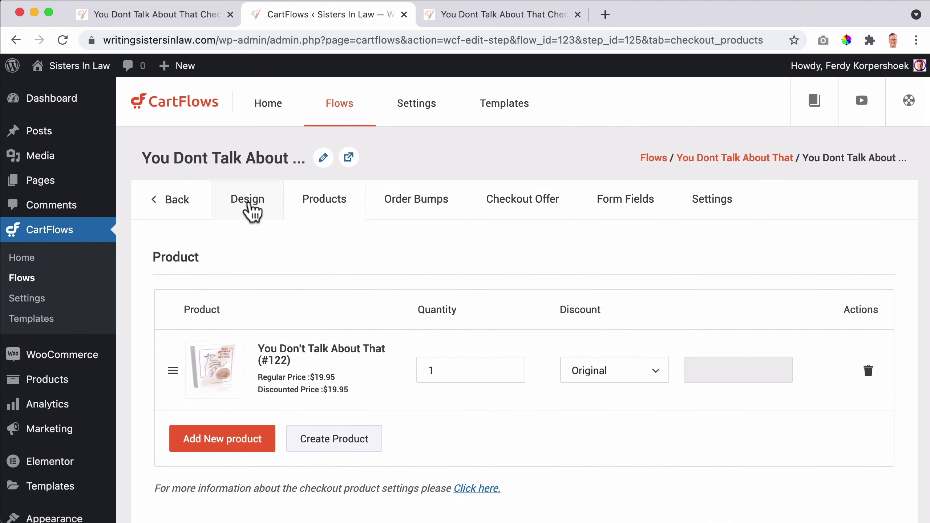
left_click(250, 208)
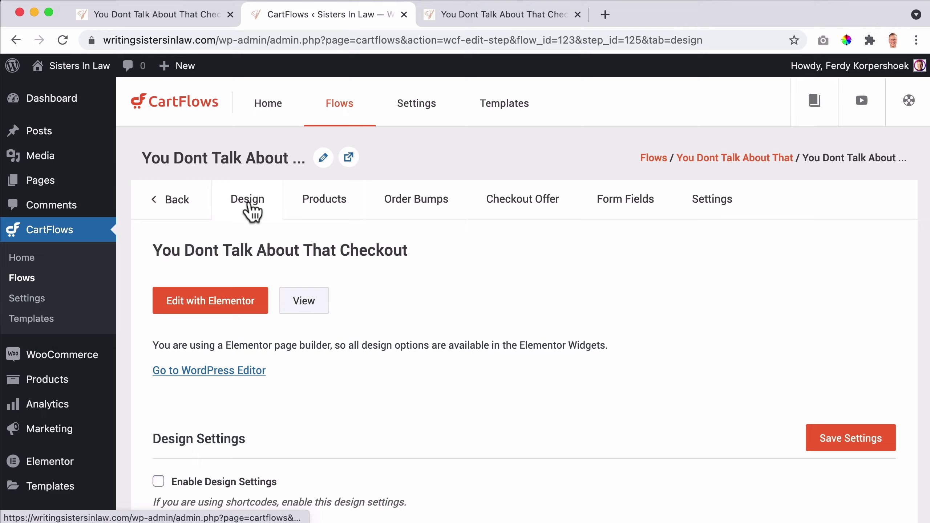
left_click(221, 301)
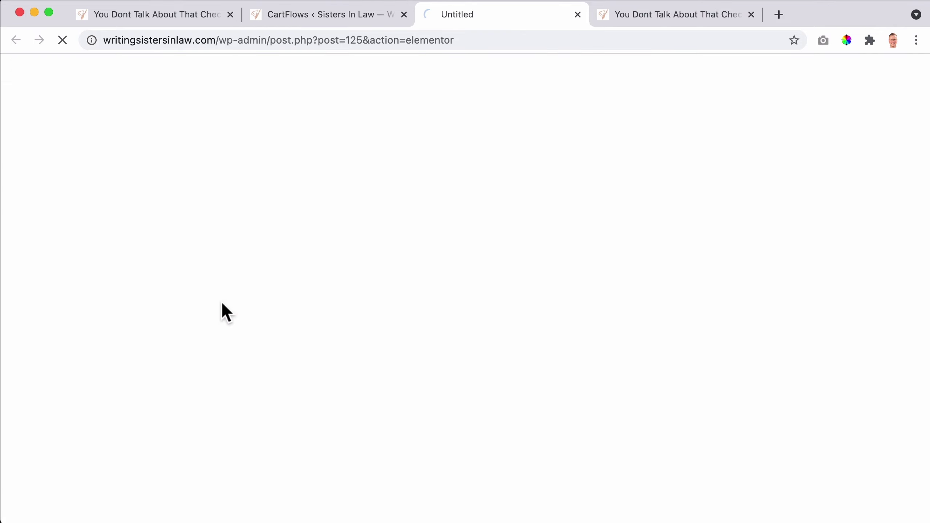
- Close the old CartFlows admin, preview and live checkout tabs
left_click(402, 15)
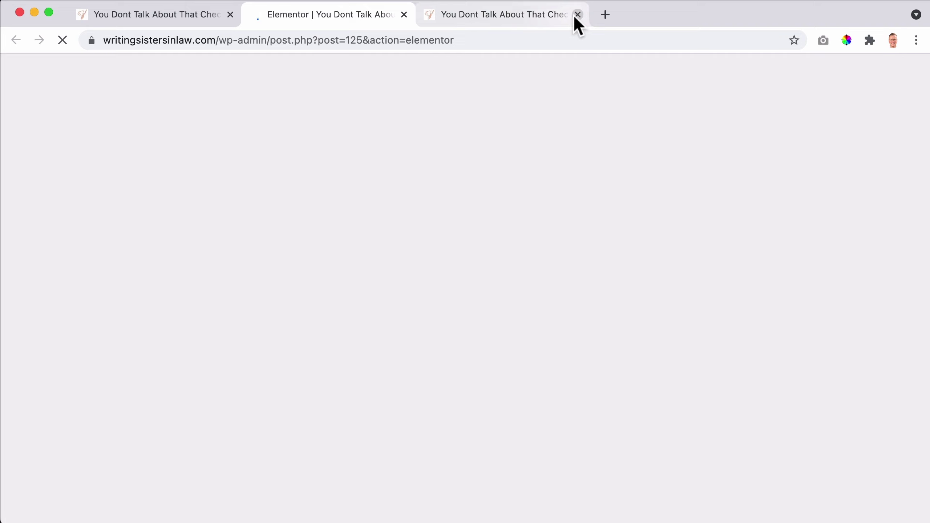
left_click(577, 14)
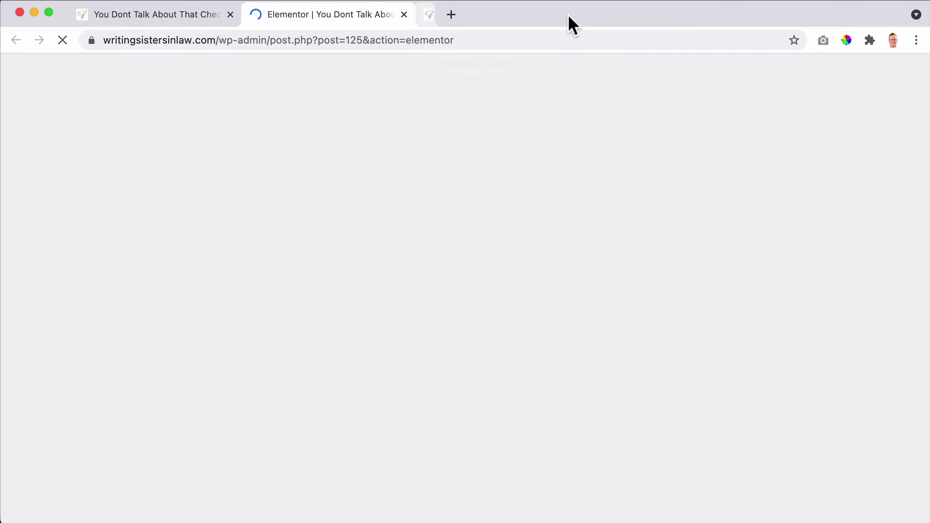
left_click(89, 25)
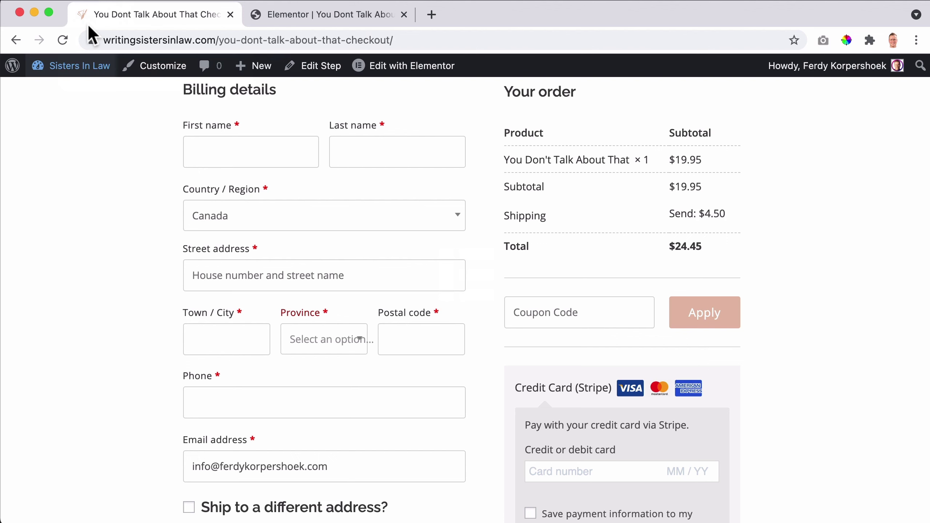
left_click(230, 17)
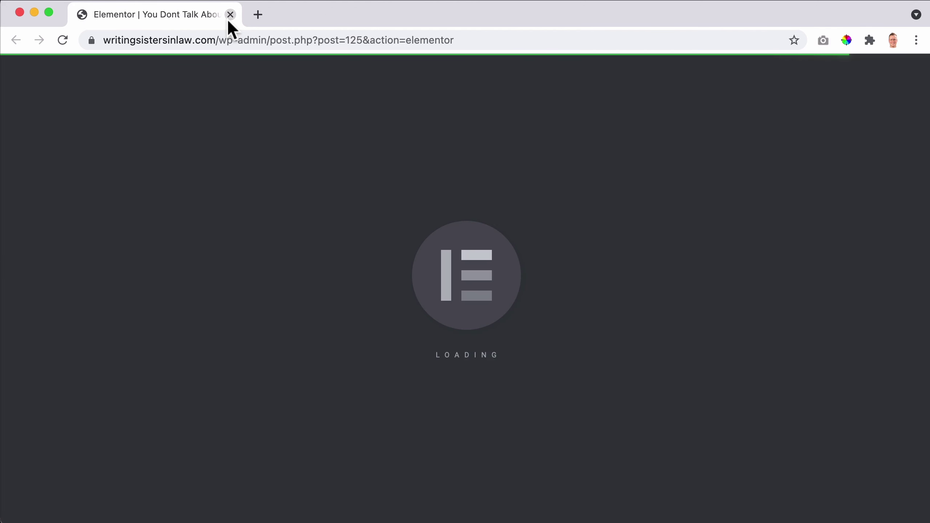
scroll(556, 182, "down", 10)
scroll(561, 187, "down", 5)
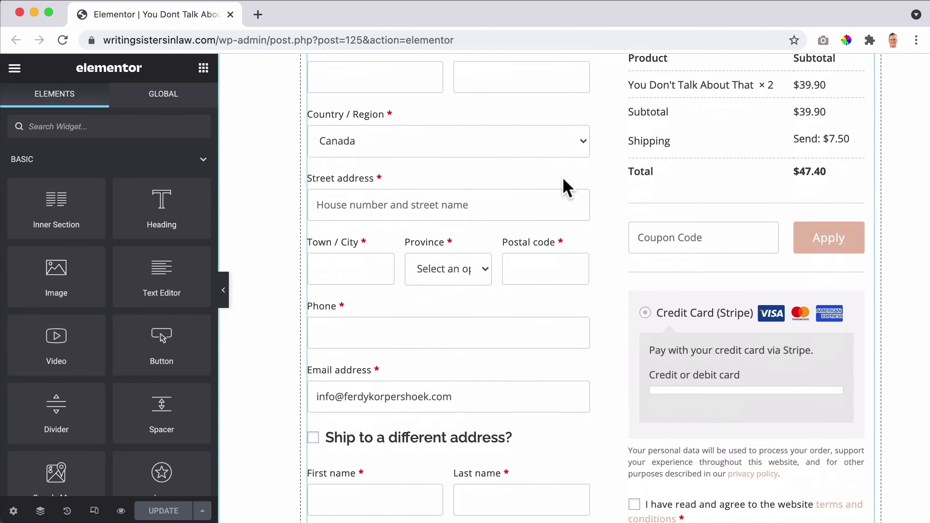
- Set the Checkout Form widget's Select Layout to One Column
left_click(592, 180)
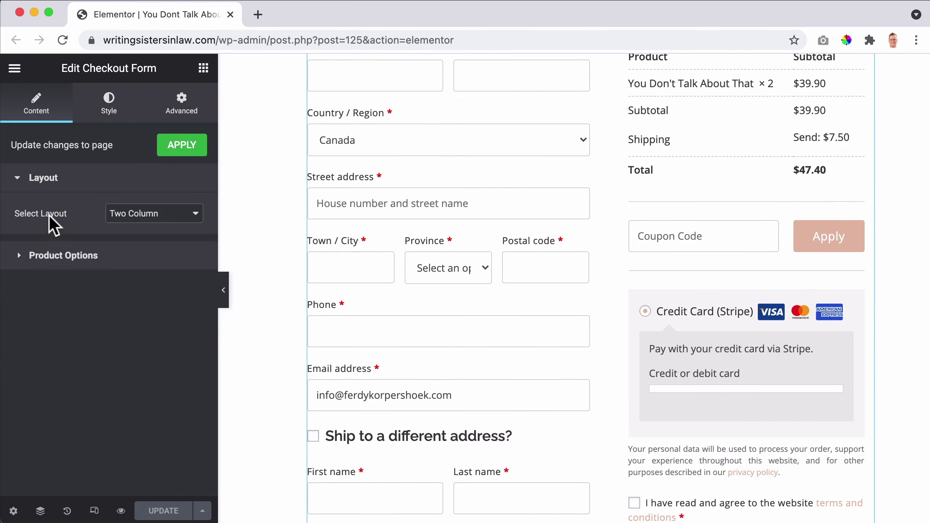
left_click(152, 216)
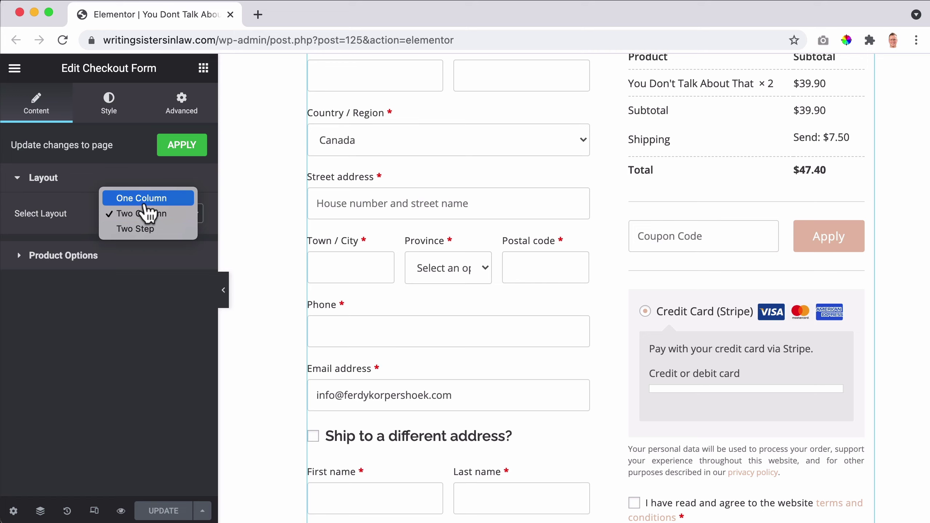
left_click(146, 200)
scroll(571, 258, "up", 5)
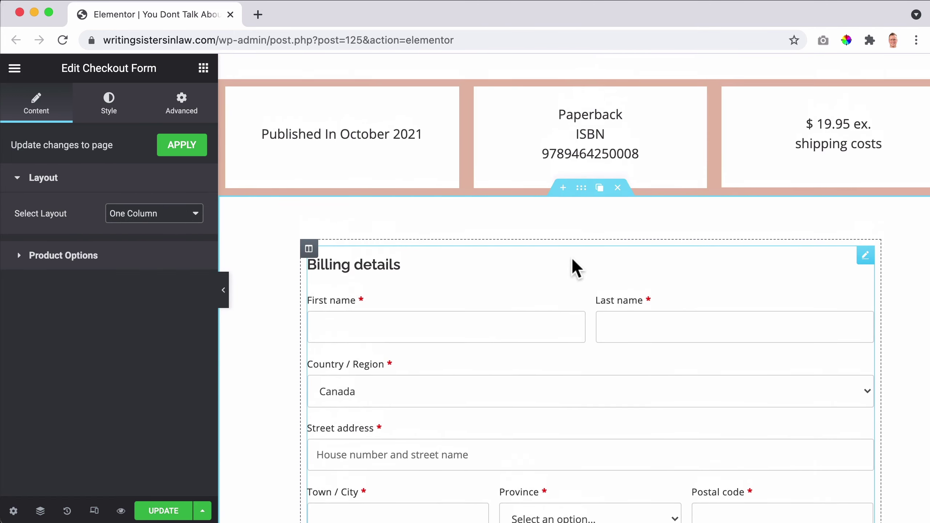
scroll(569, 268, "down", 3)
scroll(571, 271, "down", 10)
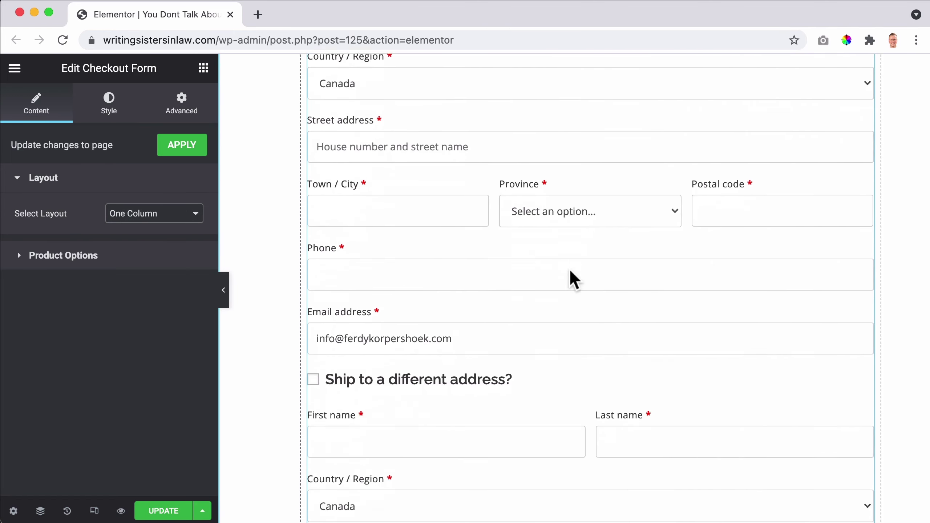
scroll(570, 271, "down", 10)
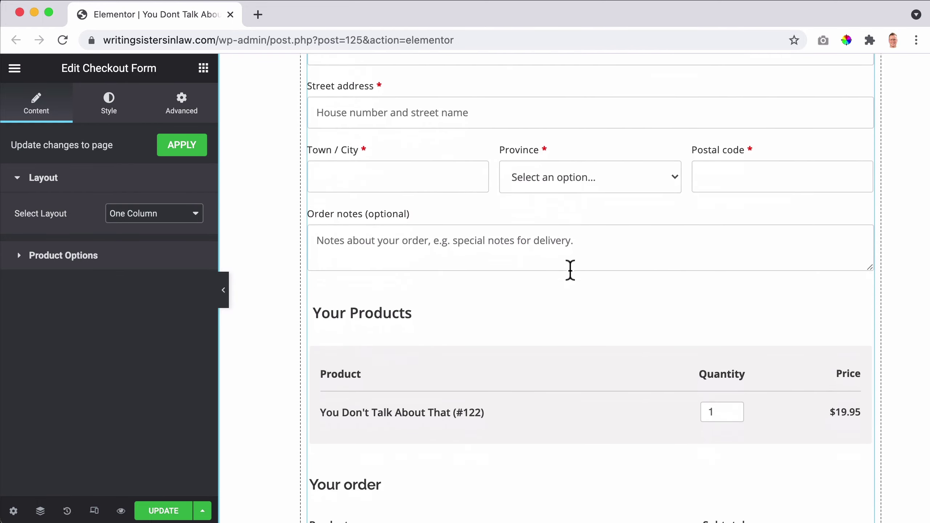
scroll(570, 271, "down", 2)
scroll(570, 269, "up", 3)
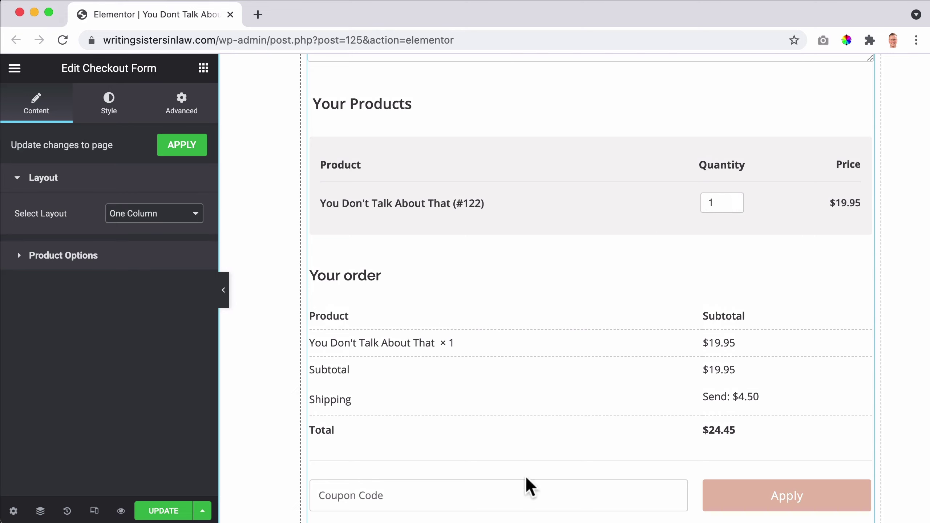
scroll(637, 379, "up", 15)
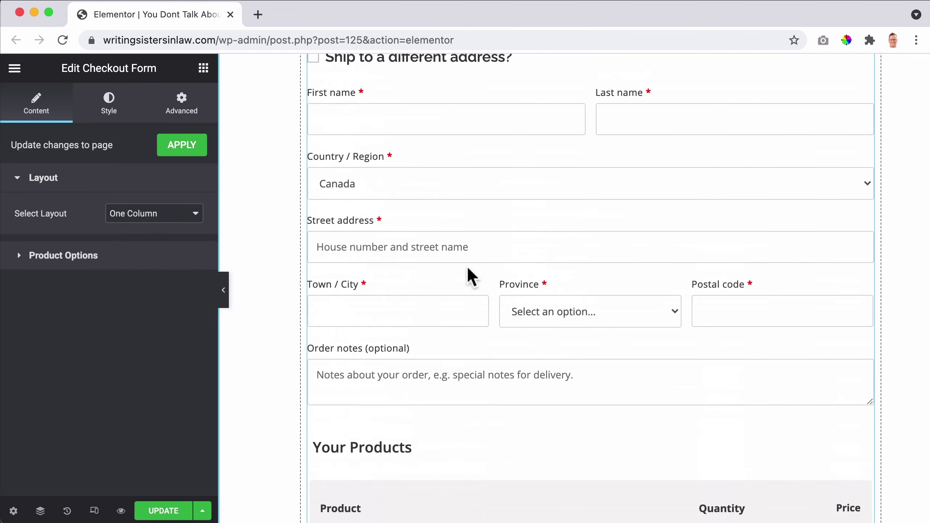
scroll(579, 266, "up", 15)
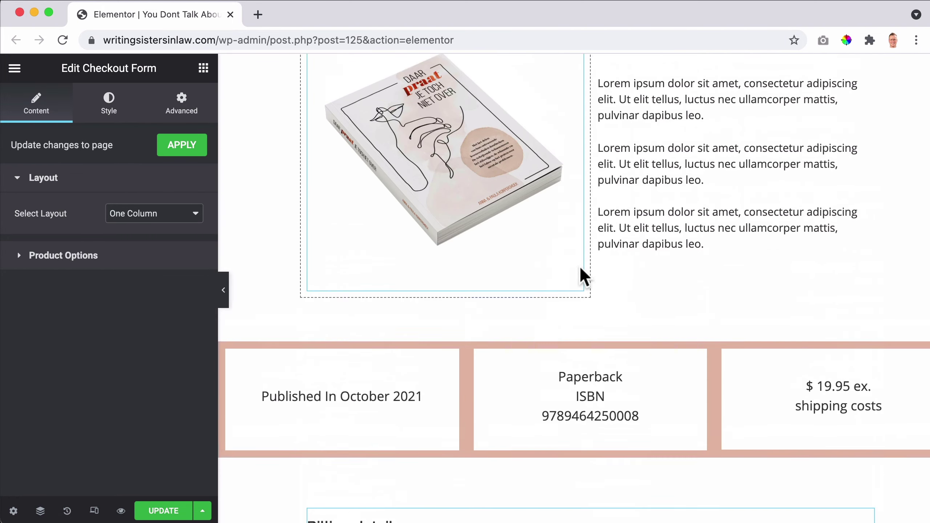
- Check the top book section's settings and save the page with UPDATE
left_click(599, 63)
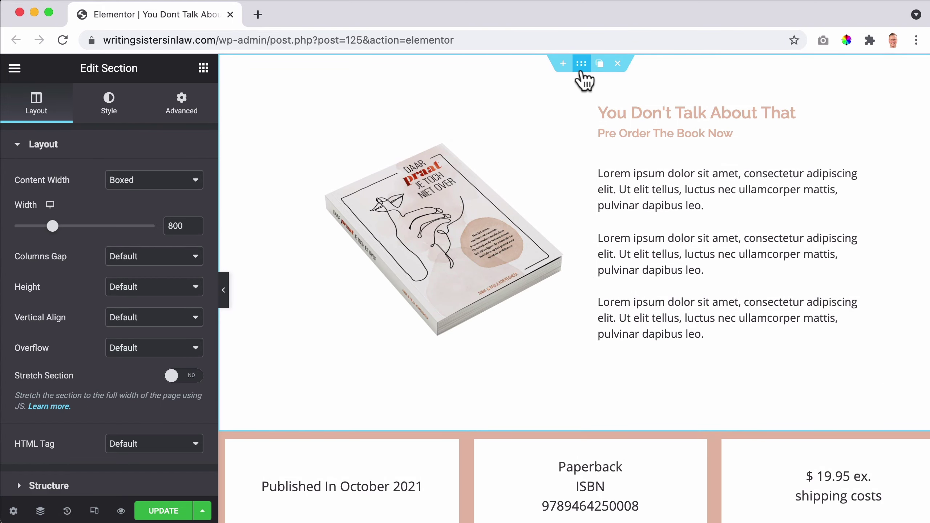
scroll(583, 183, "down", 10)
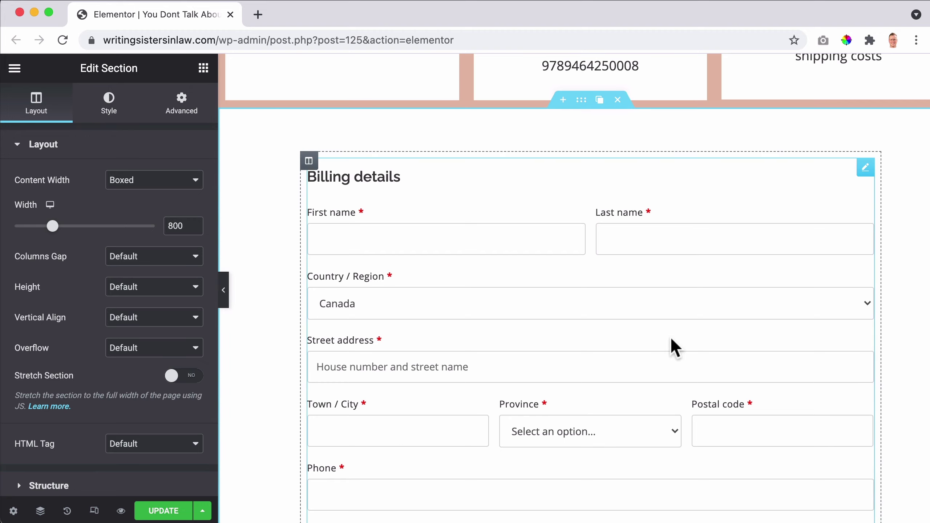
scroll(672, 340, "down", 20)
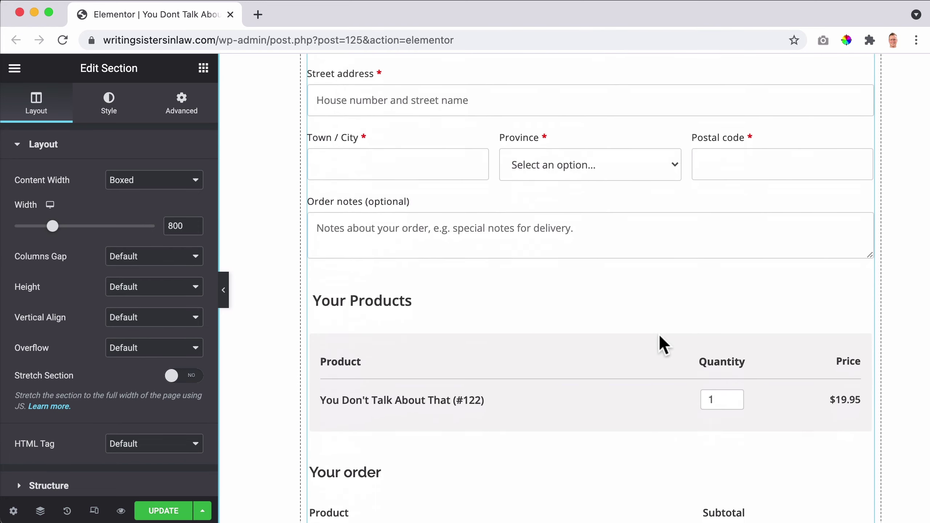
scroll(658, 333, "up", 15)
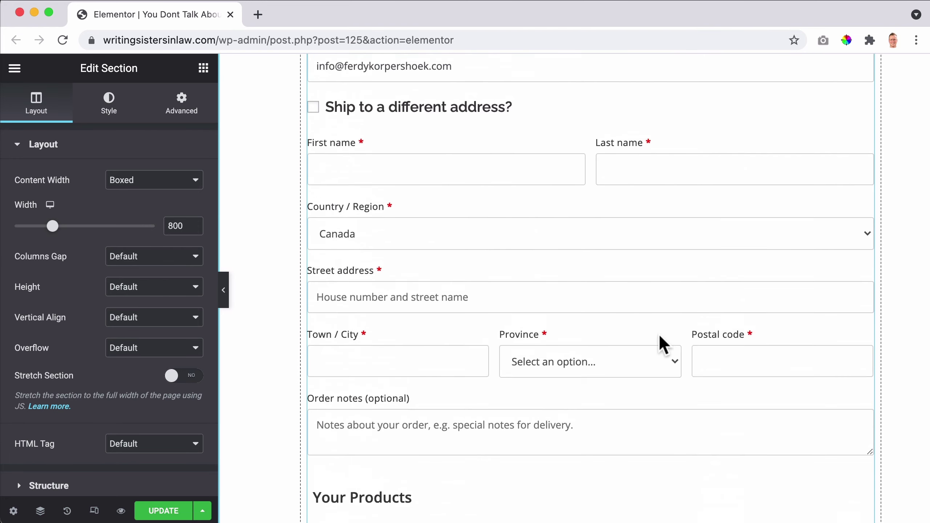
scroll(659, 335, "up", 3)
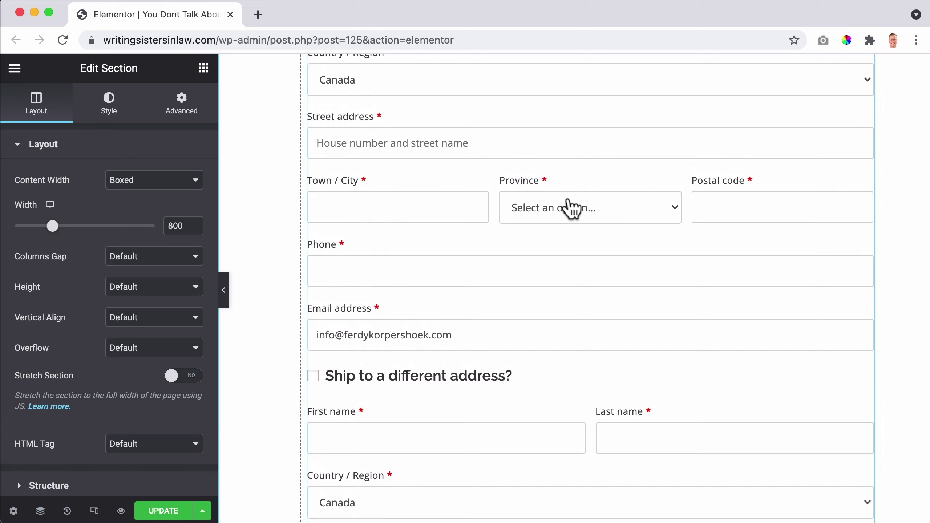
scroll(571, 209, "down", 1)
left_click(167, 511)
- Review the single-column checkout with its Your Products table at quantity 1
scroll(556, 134, "up", 4)
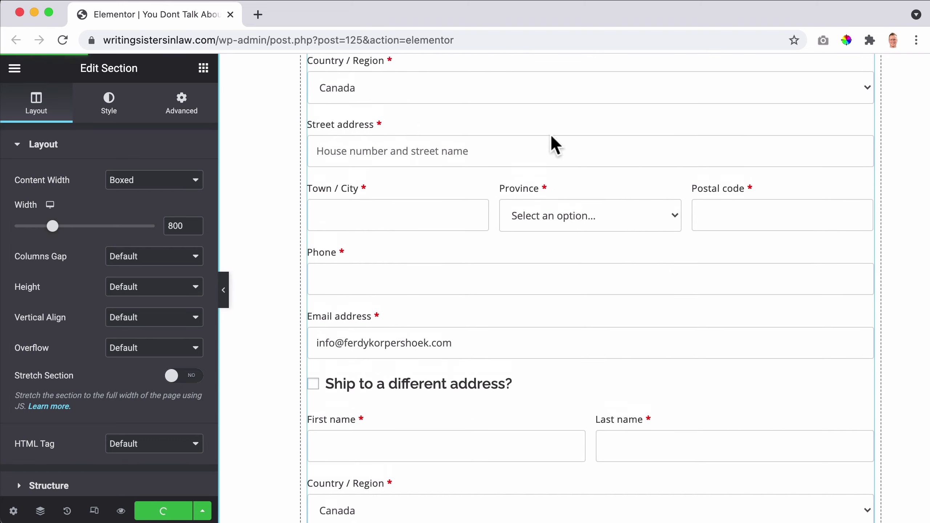
scroll(538, 154, "down", 2)
scroll(537, 165, "down", 8)
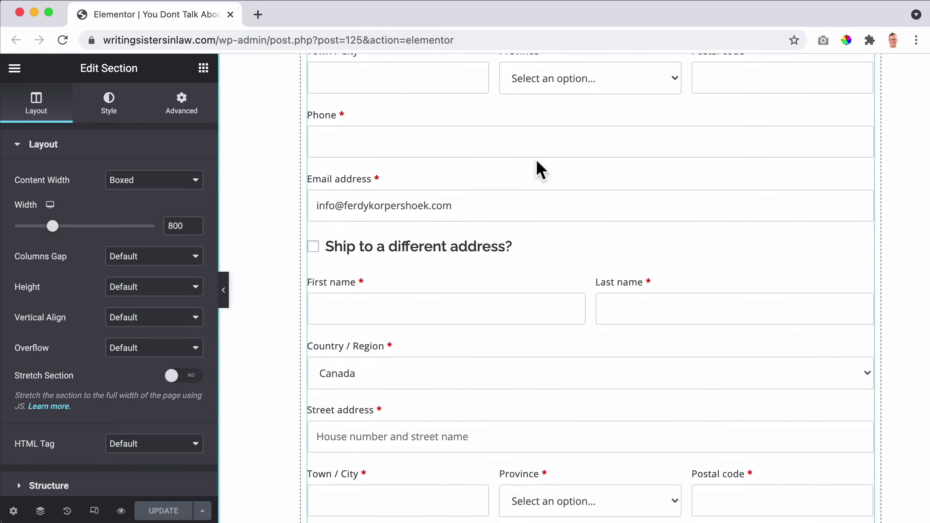
scroll(541, 169, "down", 2)
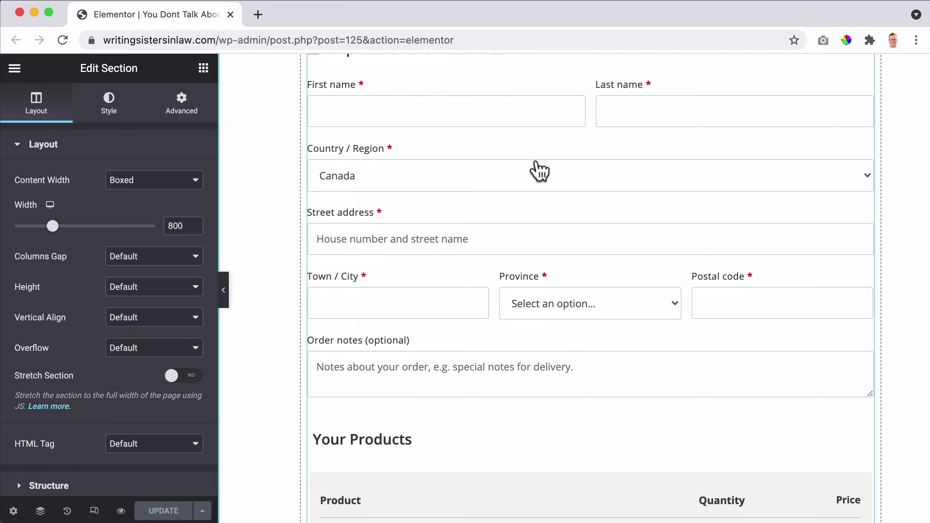
scroll(561, 172, "up", 15)
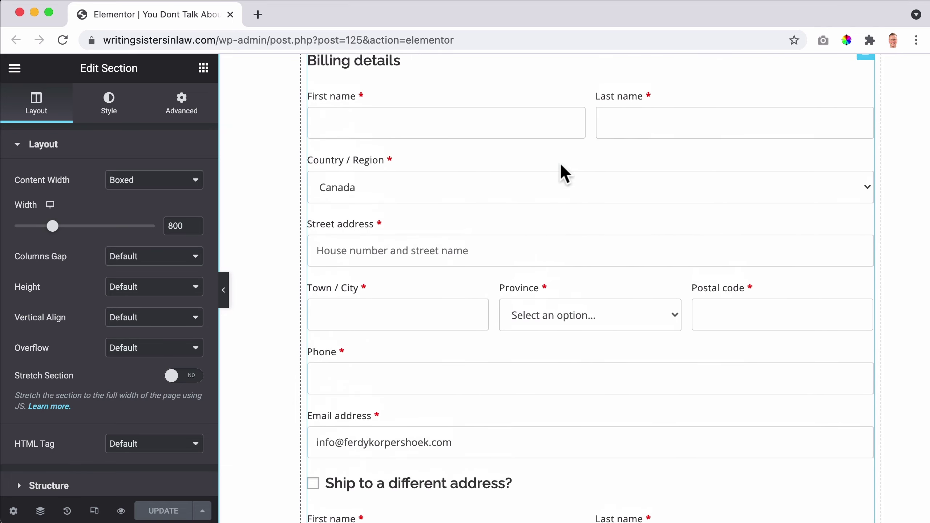
scroll(559, 163, "down", 6)
scroll(694, 135, "down", 7)
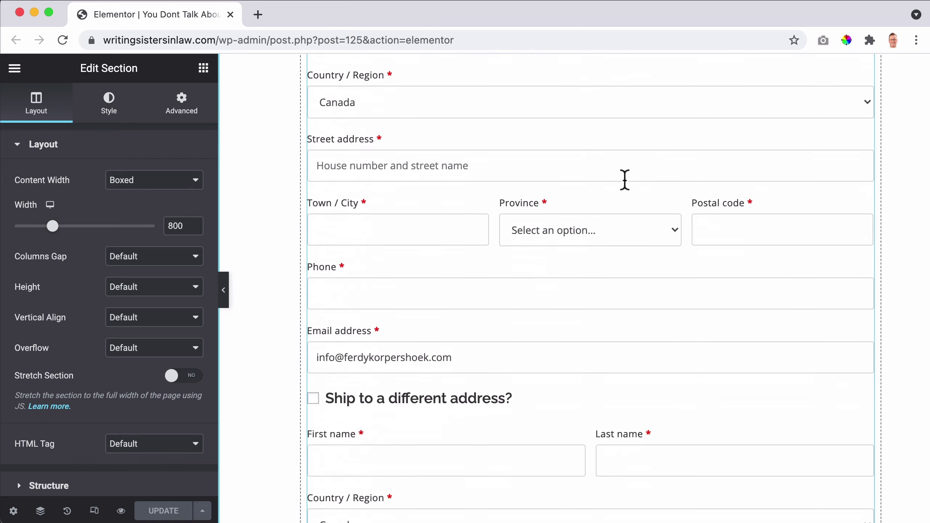
scroll(624, 180, "down", 12)
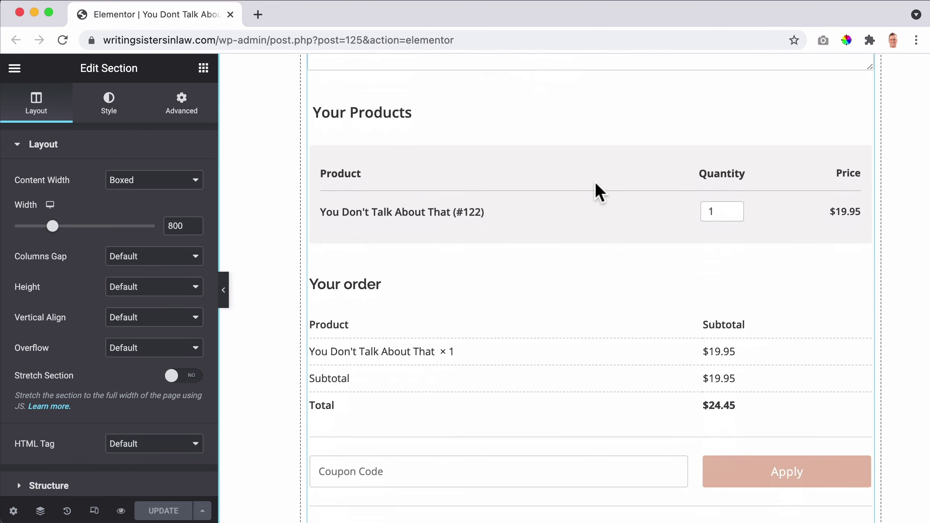
scroll(596, 186, "up", 5)
scroll(596, 192, "up", 1)
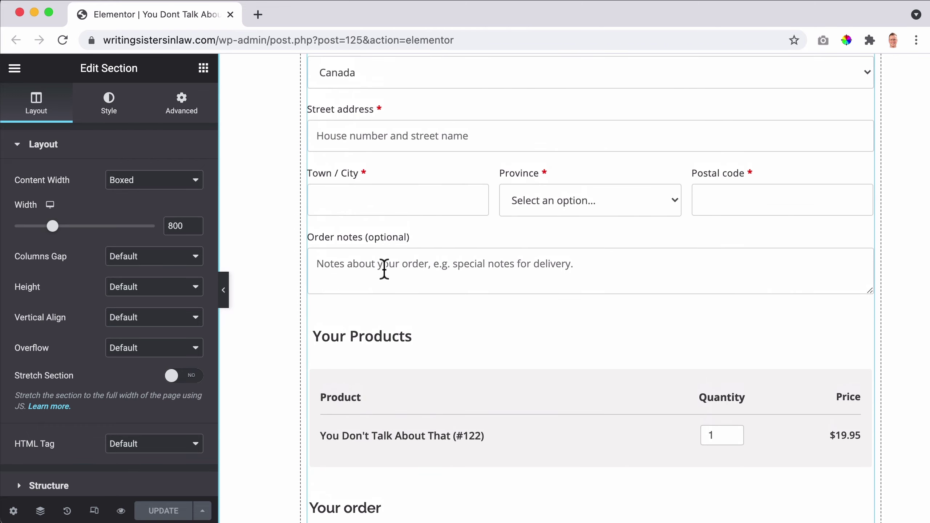
- Preview the saved Elementor checkout page in a new tab and scroll through its single-column billing form
left_click(121, 510)
scroll(388, 216, "down", 10)
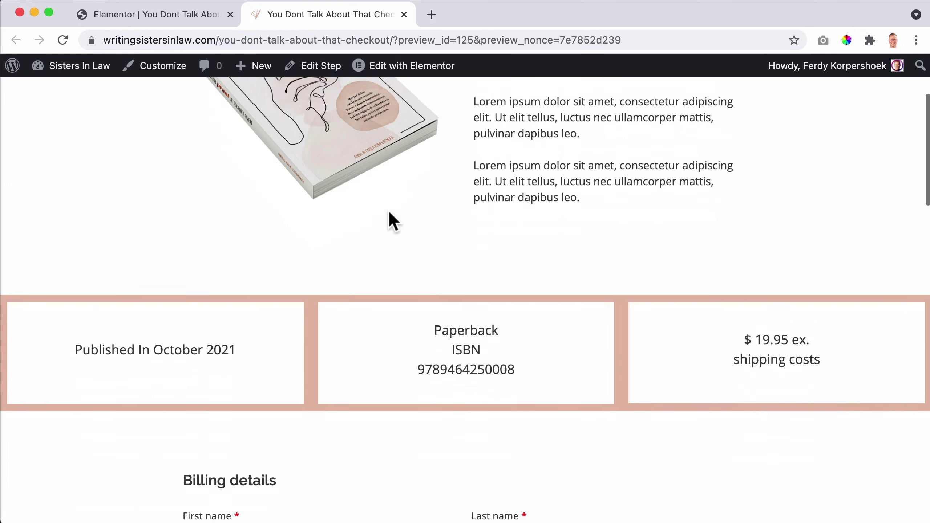
scroll(393, 226, "down", 15)
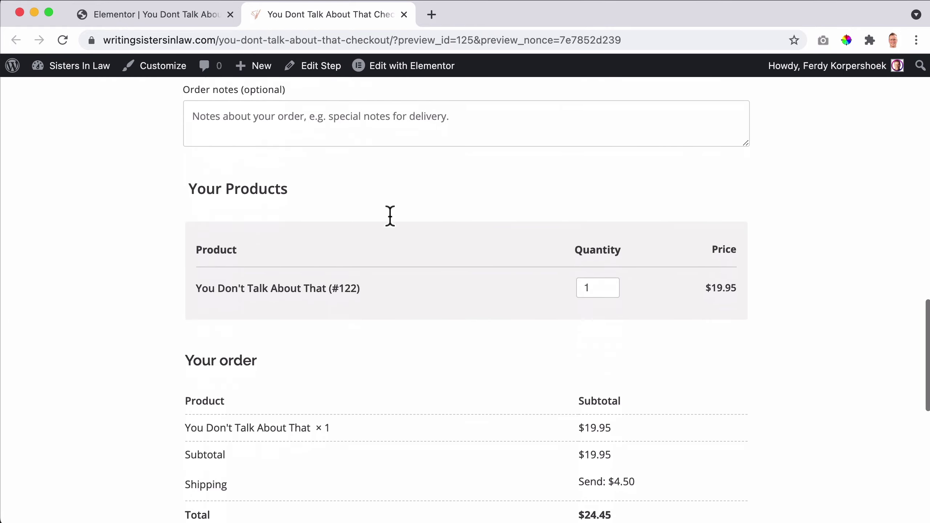
scroll(390, 218, "up", 15)
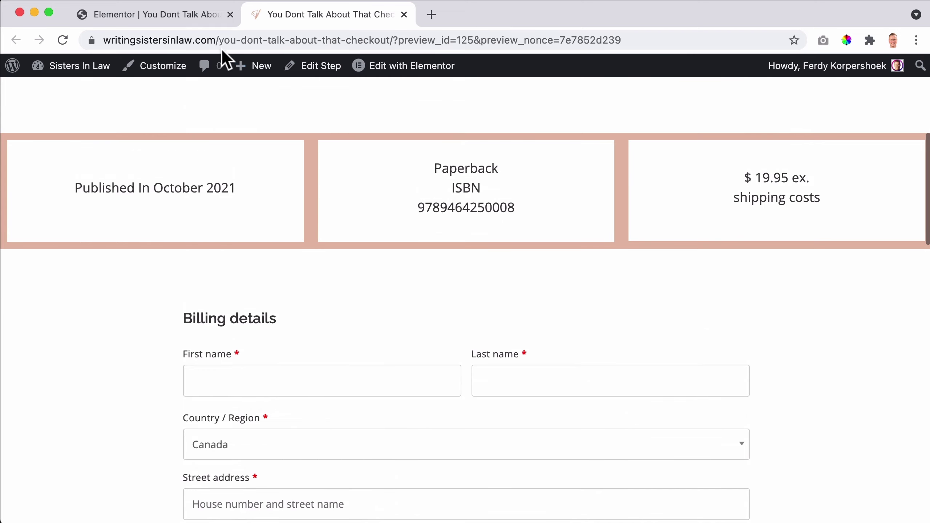
left_click(178, 16)
left_click(288, 14)
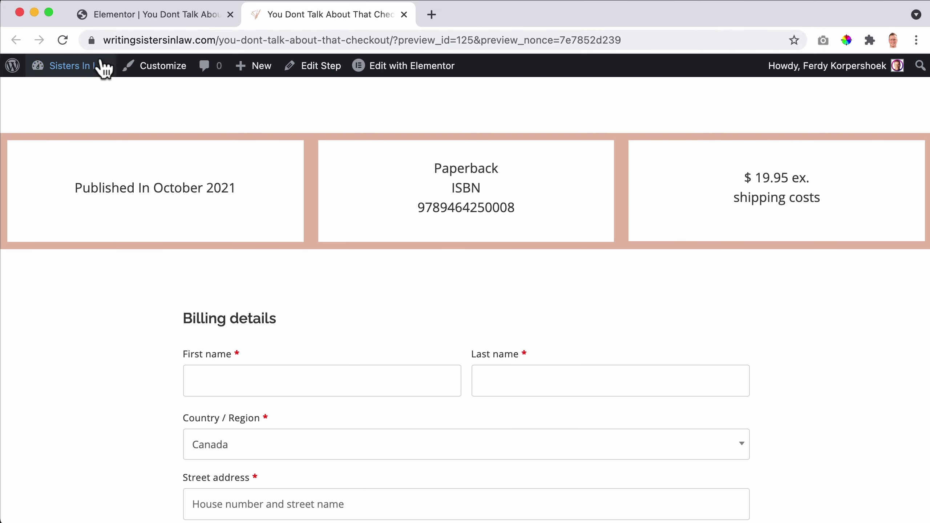
- Go to CartFlows > Flows and open the You Dont Talk About That flow's Checkout step
left_click(89, 75)
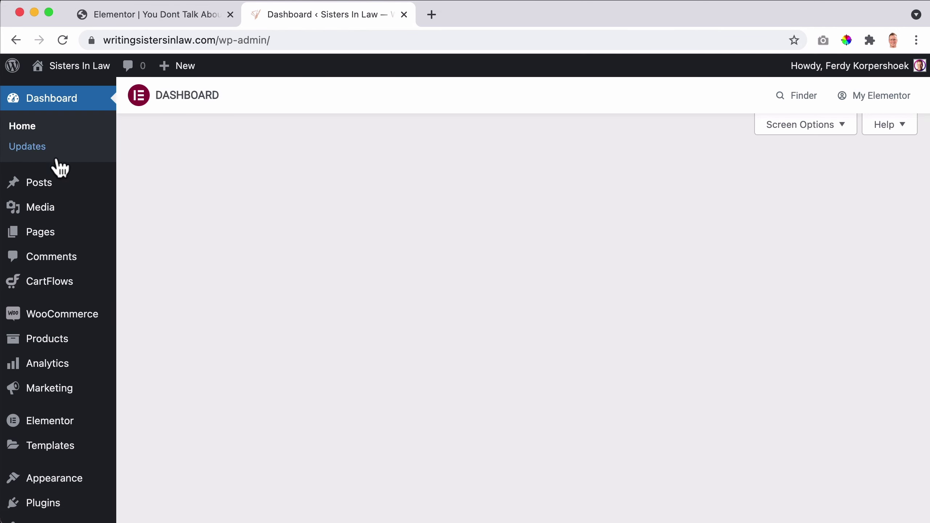
mouse_move(42, 295)
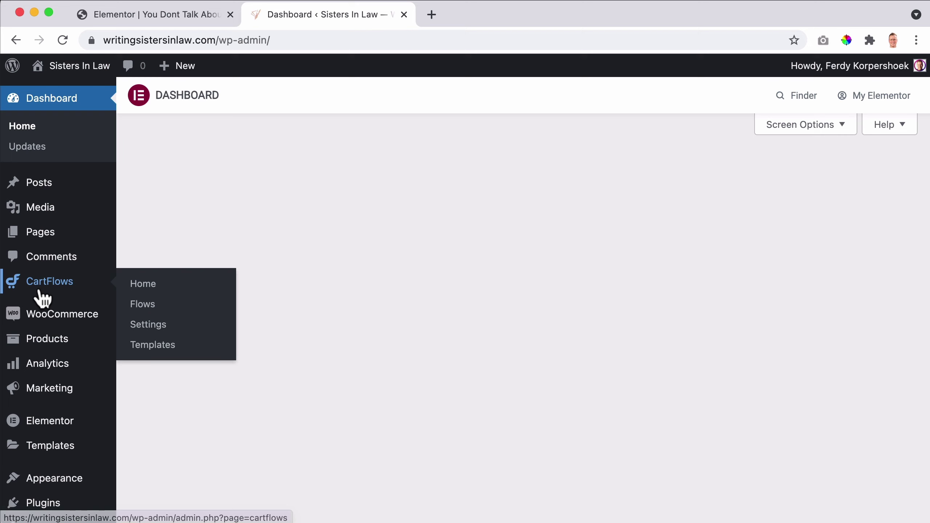
left_click(152, 305)
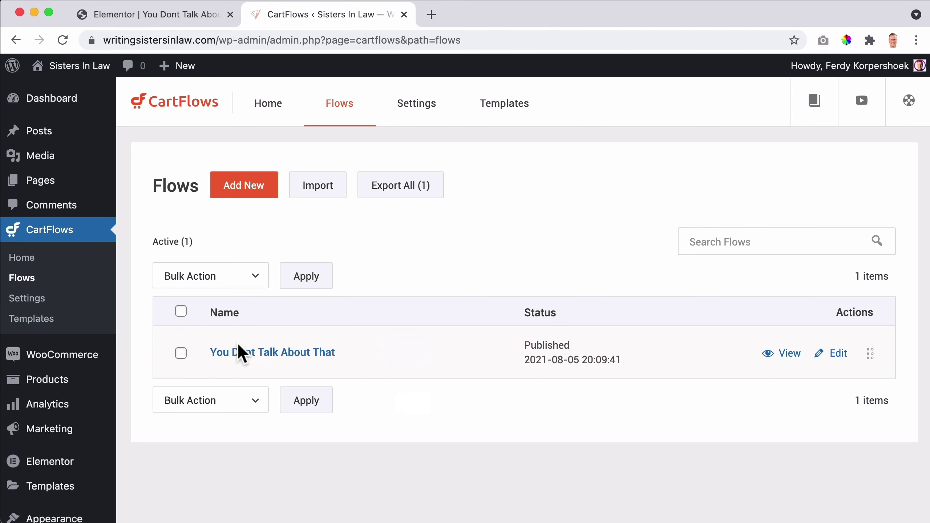
left_click(280, 353)
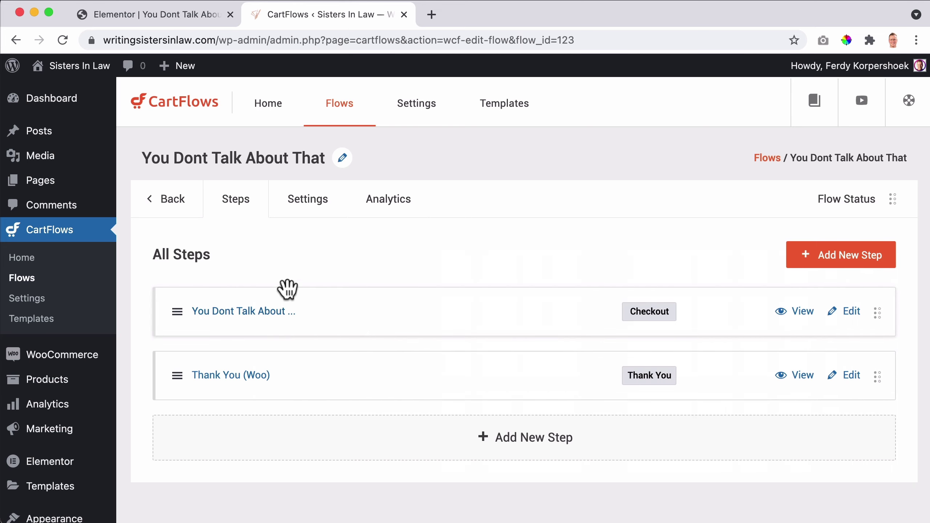
left_click(240, 312)
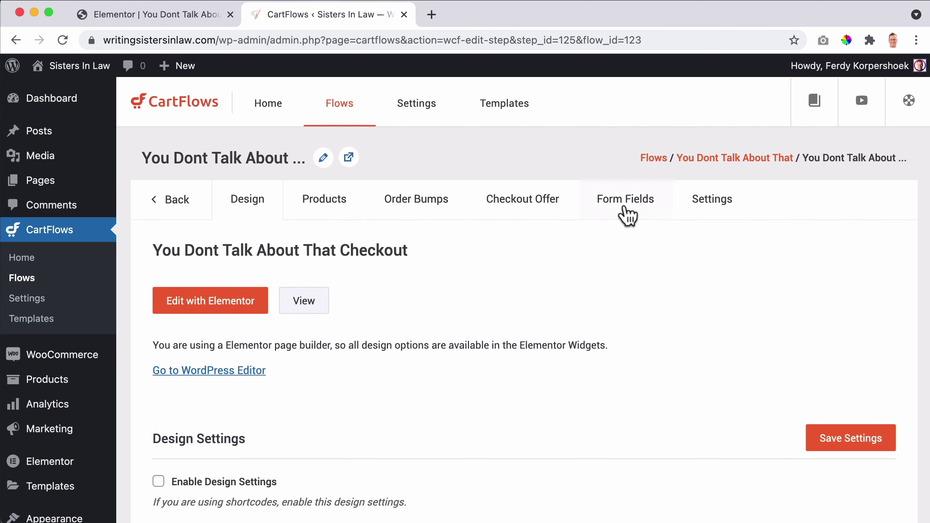
- On Form Fields, uncheck Enable Coupon Field, Additional Field and Ship To Different Address; check Enable Custom Field Editor
left_click(624, 208)
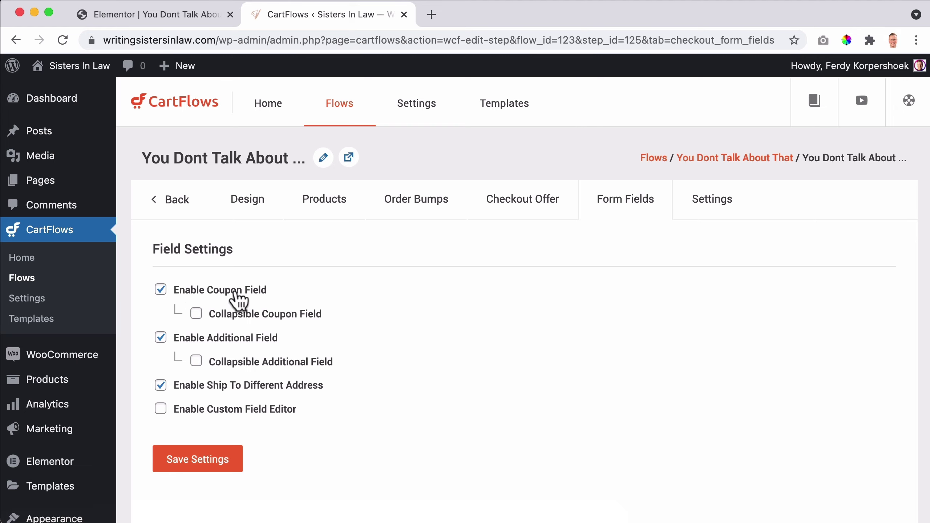
left_click(160, 289)
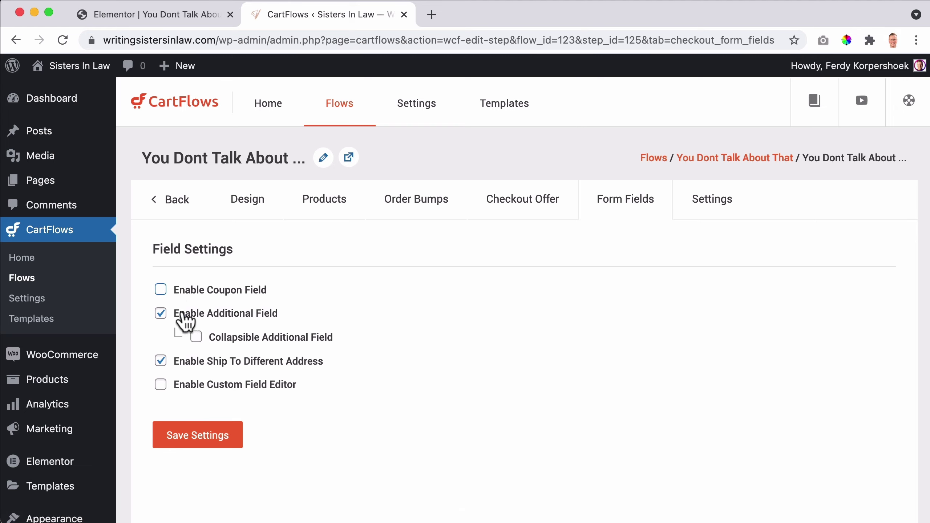
left_click(160, 313)
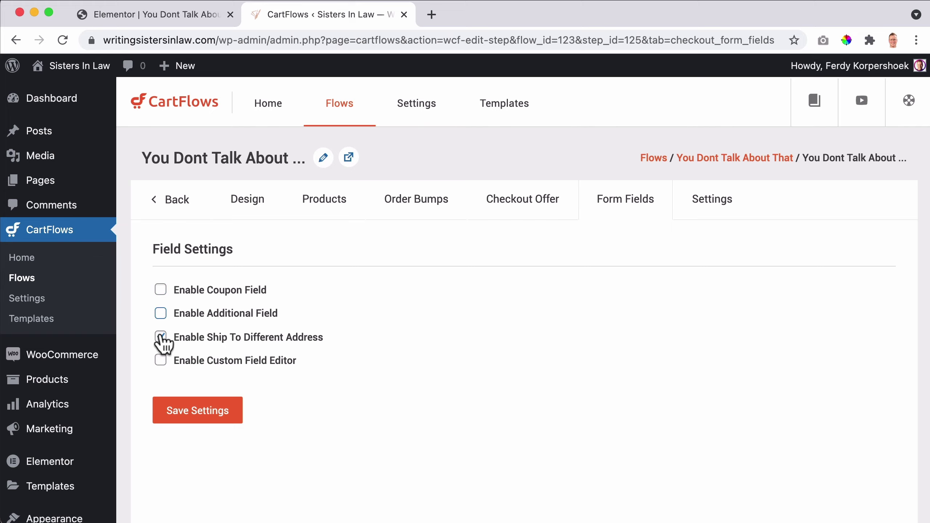
left_click(160, 336)
scroll(288, 316, "down", 3)
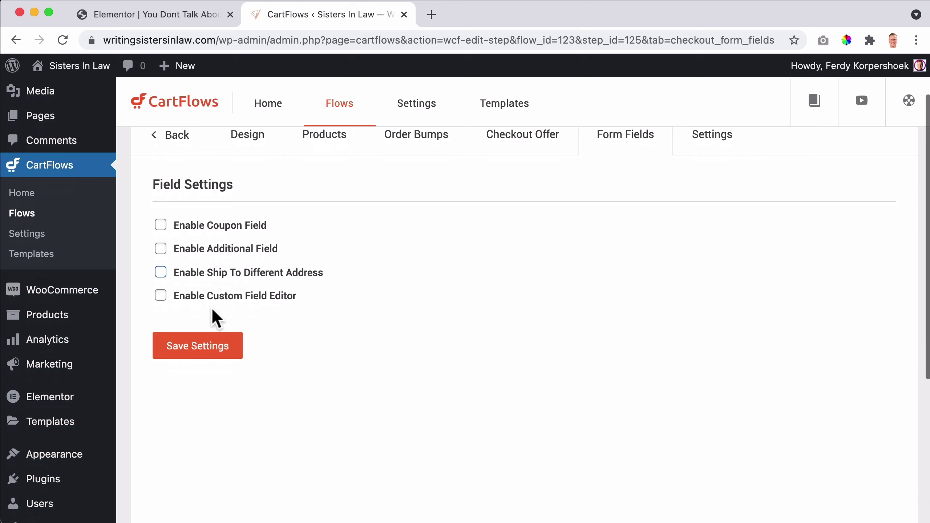
left_click(161, 296)
scroll(448, 305, "down", 3)
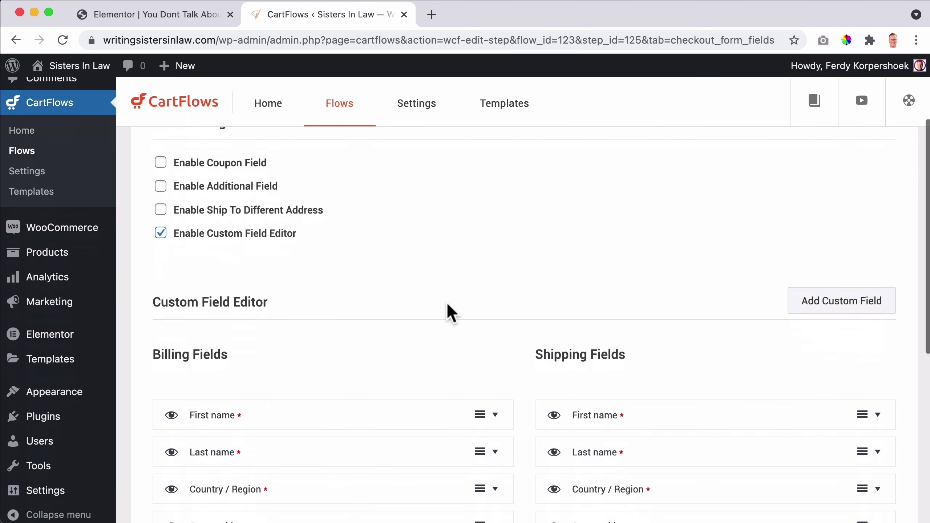
scroll(447, 305, "down", 5)
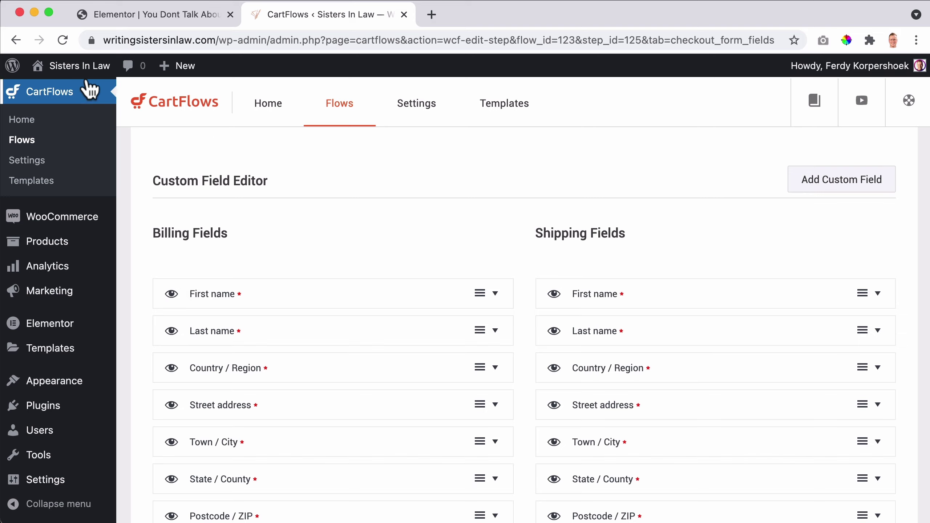
- Open the live site in a new tab and go to the checkout page through Buy Our Book
left_click(81, 68, "super")
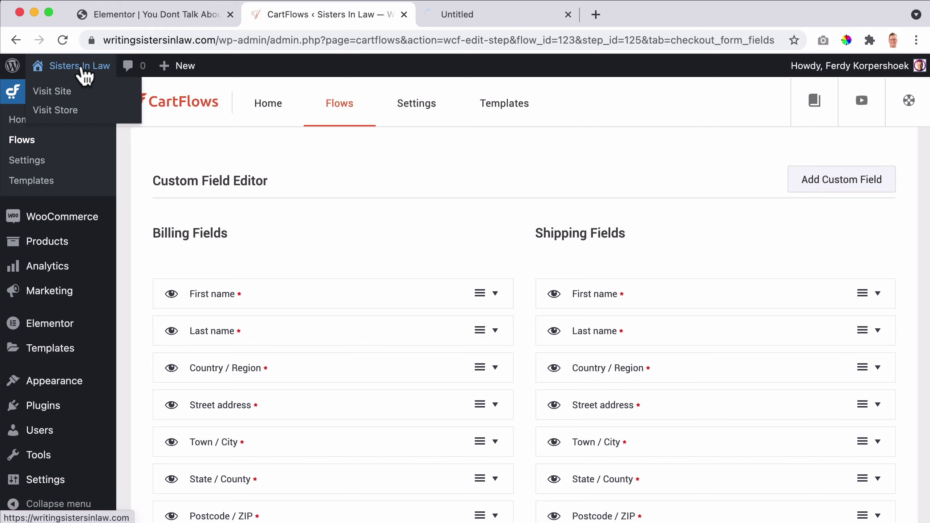
left_click(491, 14)
left_click(773, 106)
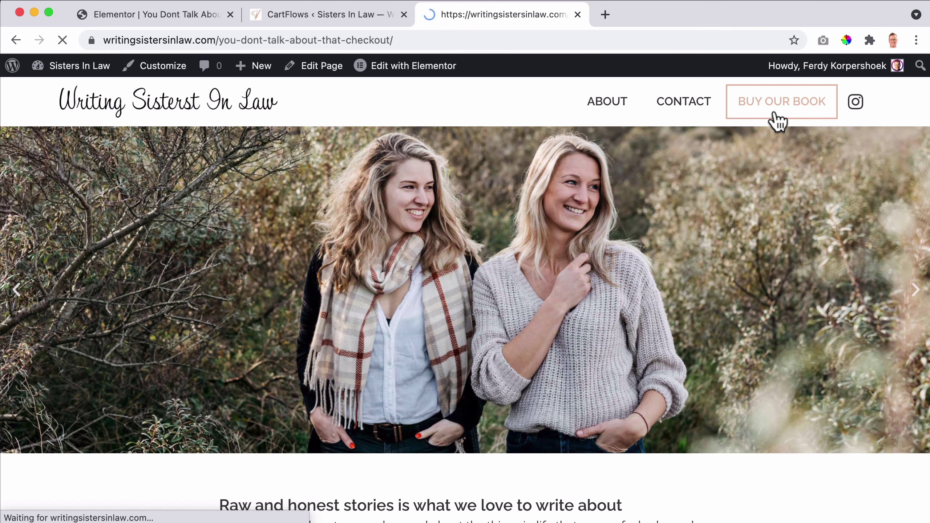
scroll(585, 193, "down", 6)
scroll(584, 194, "down", 8)
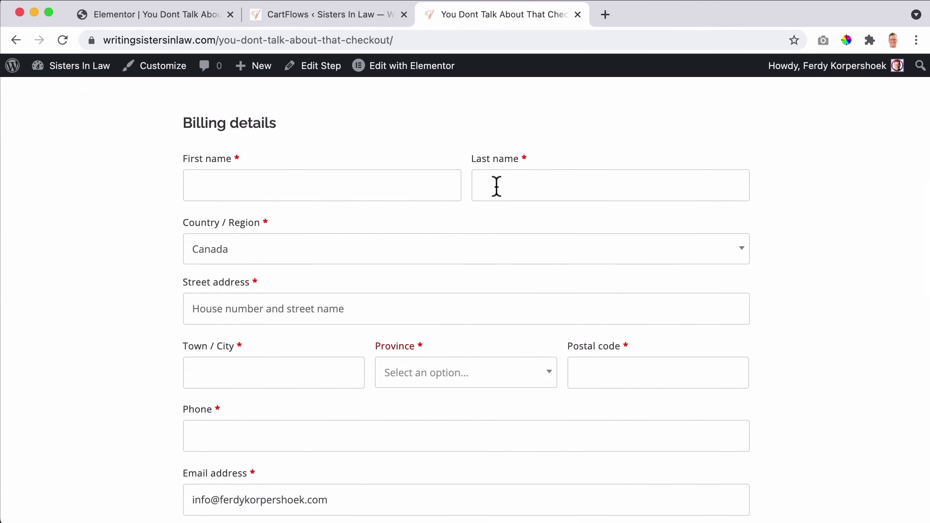
- Compare the live checkout's billing form against the Custom Field Editor's billing and shipping field lists
left_click(337, 14)
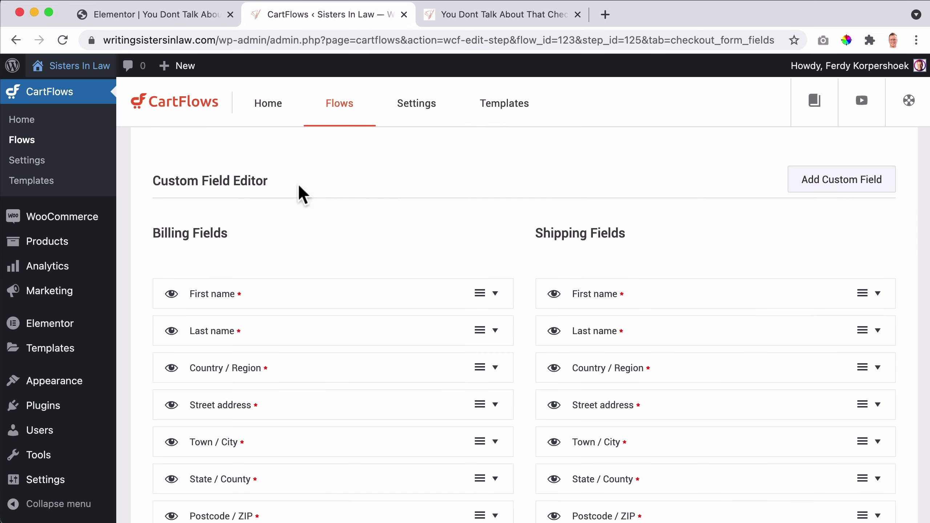
scroll(281, 311, "down", 2)
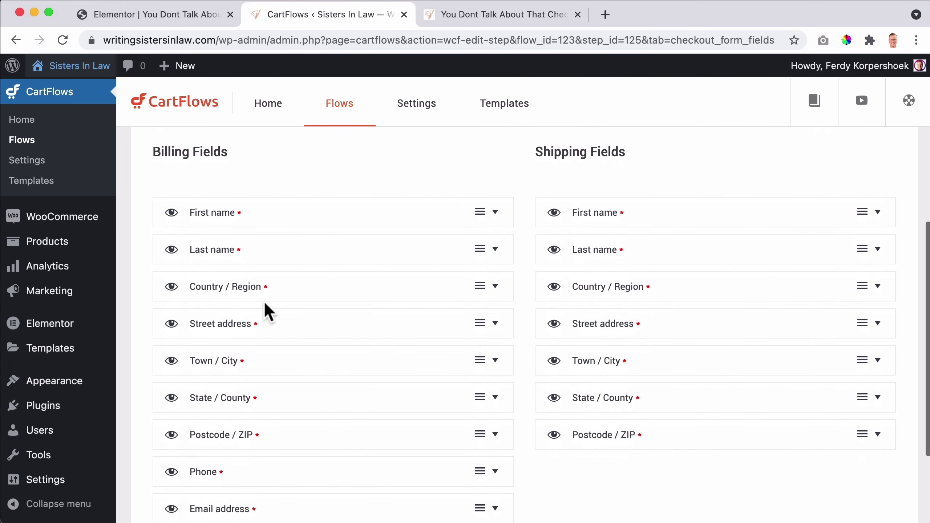
left_click(467, 18)
scroll(286, 301, "down", 1)
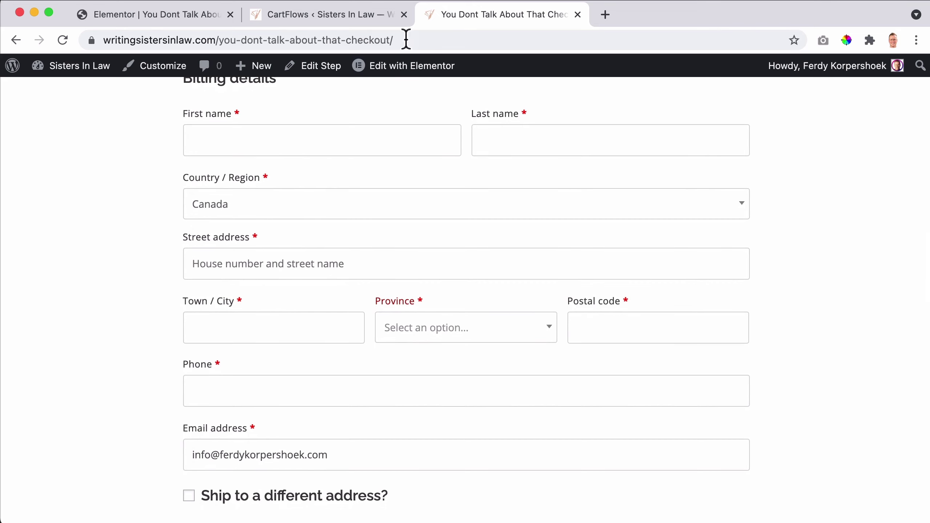
left_click(348, 15)
scroll(269, 294, "down", 2)
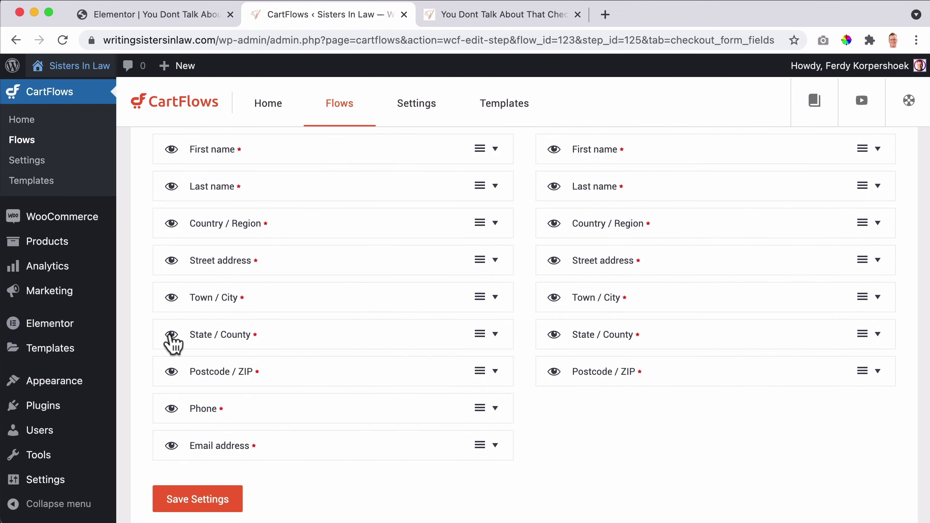
- Hide the State / County and Phone billing fields, moving Postcode / ZIP and Email address above them
left_click_drag(172, 340, 174, 341)
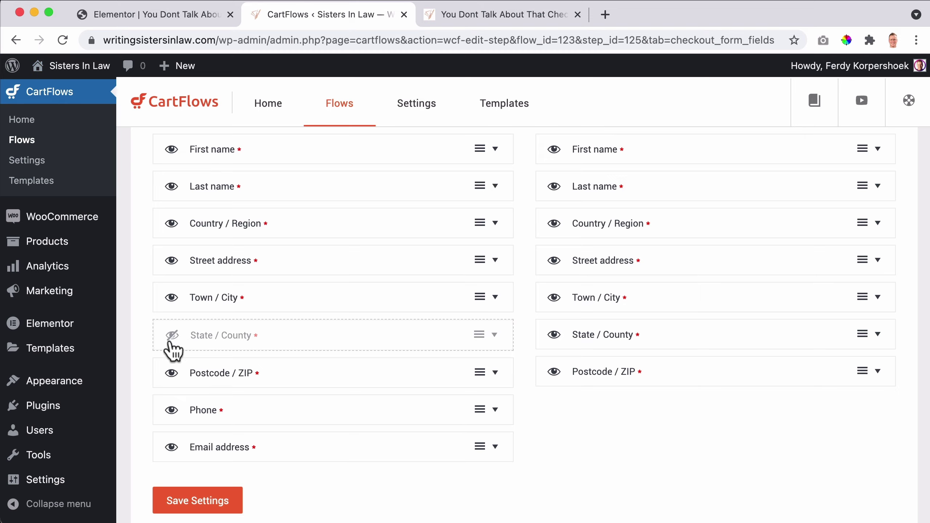
left_click_drag(215, 367, 213, 327)
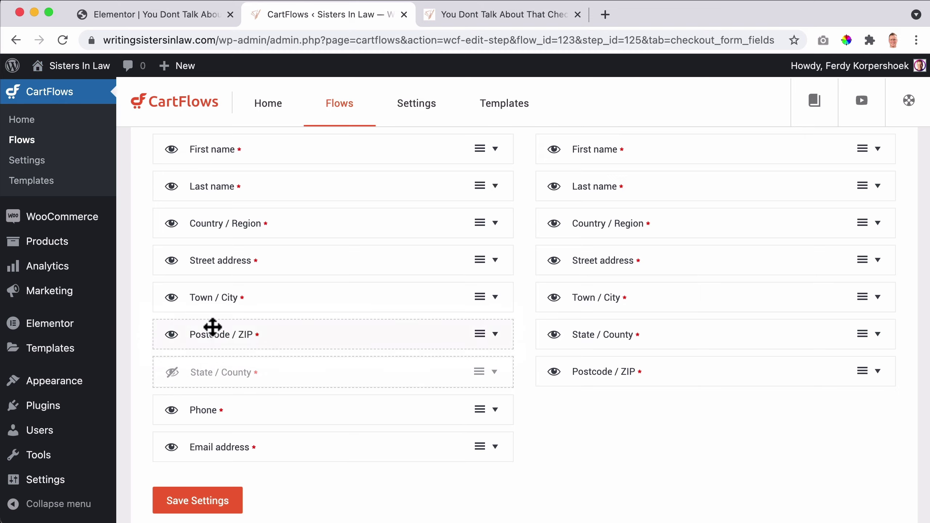
left_click(172, 410)
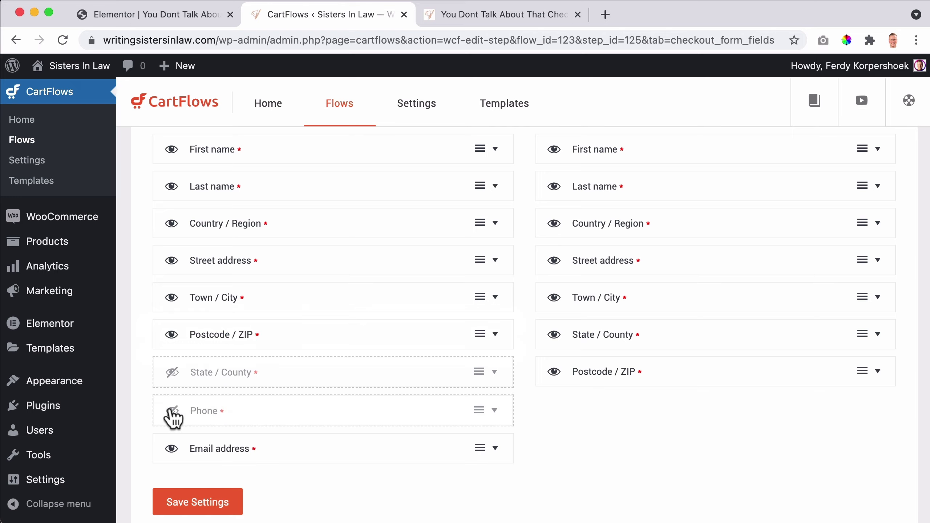
left_click_drag(211, 442, 212, 363)
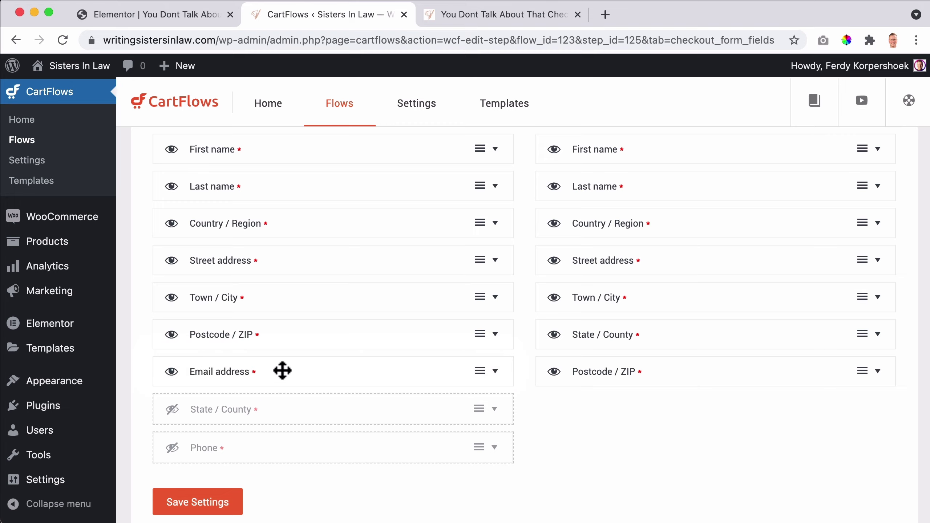
- Save the form field settings and return to the live checkout tab
scroll(508, 176, "down", 3)
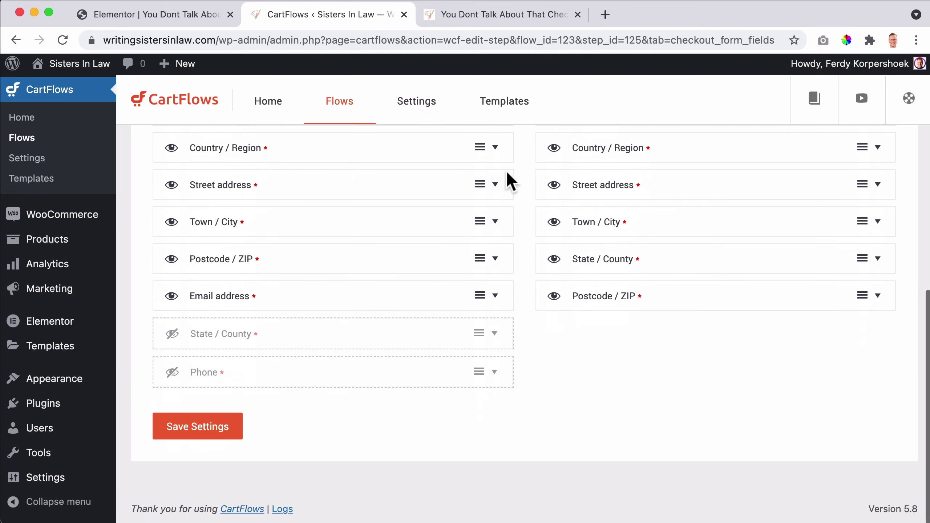
left_click(211, 433)
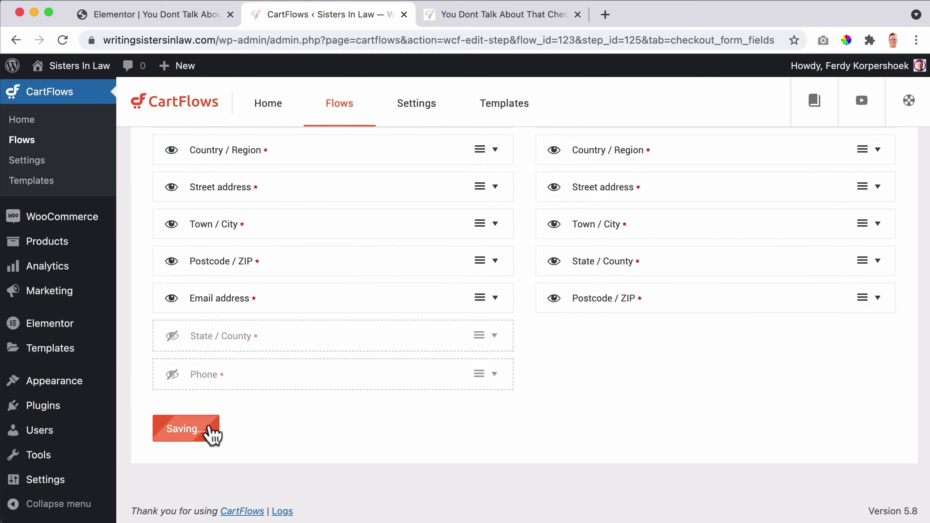
left_click(485, 16)
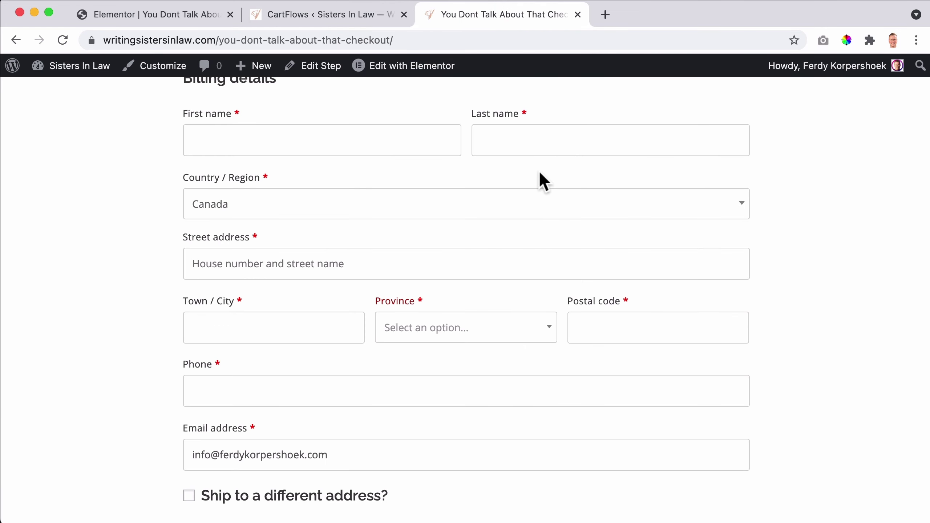
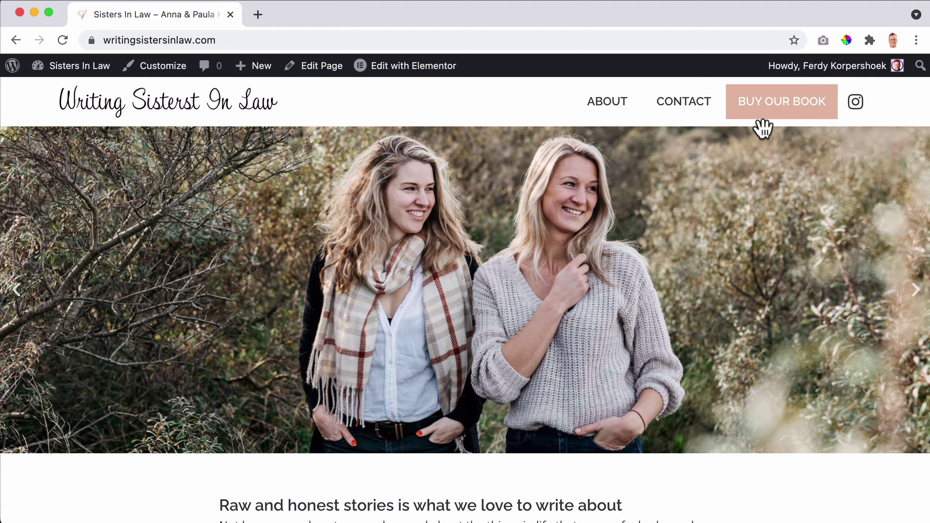
- Open the book checkout page from the homepage's BUY OUR BOOK button
scroll(622, 228, "down", 10)
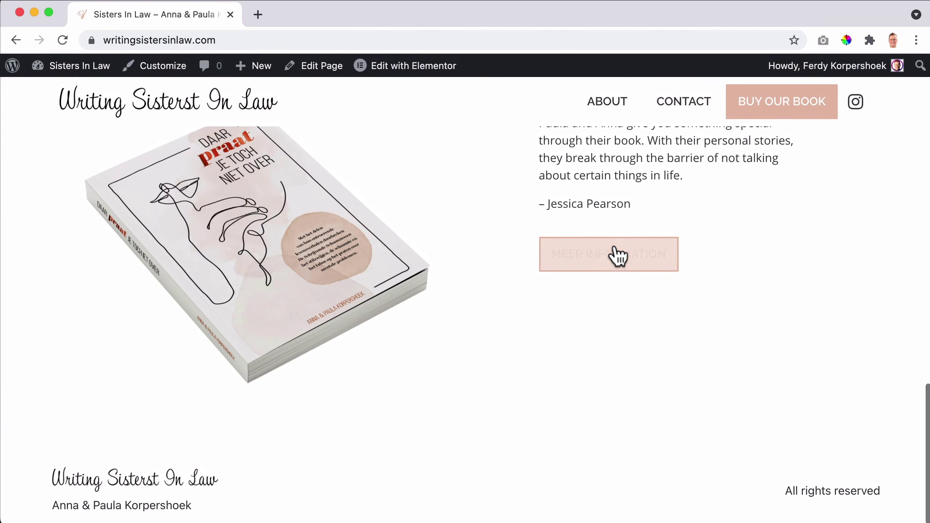
scroll(619, 253, "up", 5)
scroll(646, 178, "up", 8)
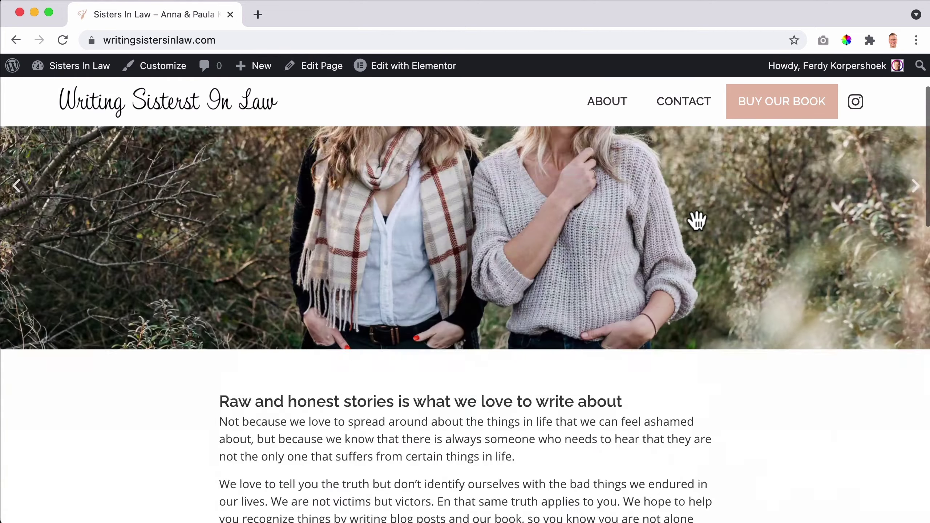
left_click(776, 110)
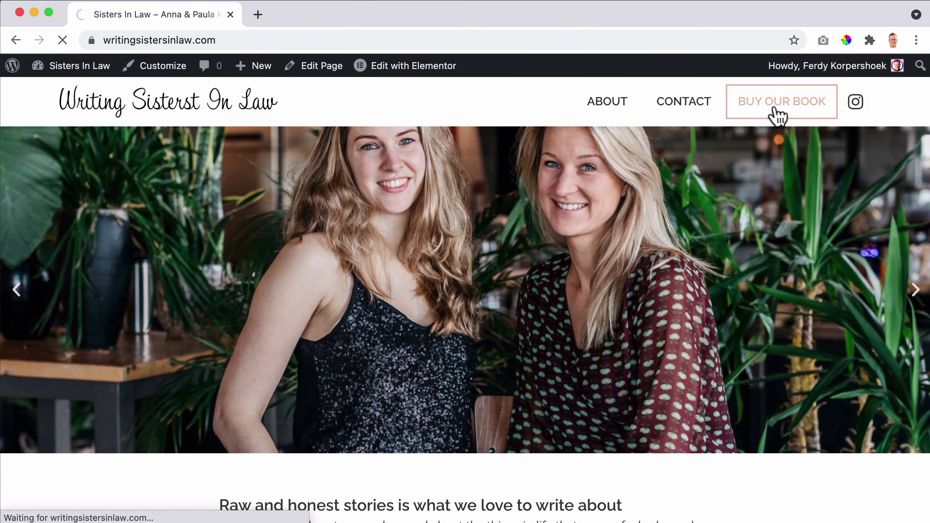
scroll(502, 264, "down", 8)
scroll(504, 198, "down", 4)
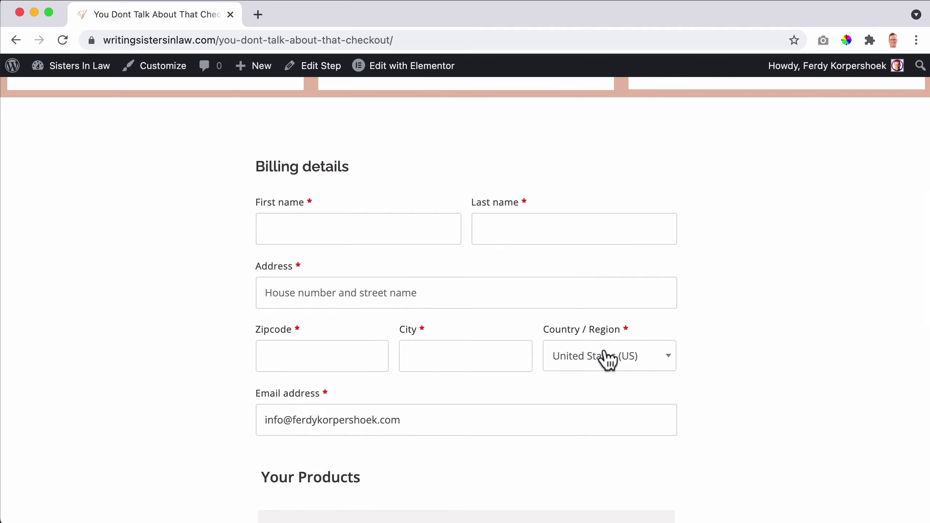
scroll(413, 351, "down", 10)
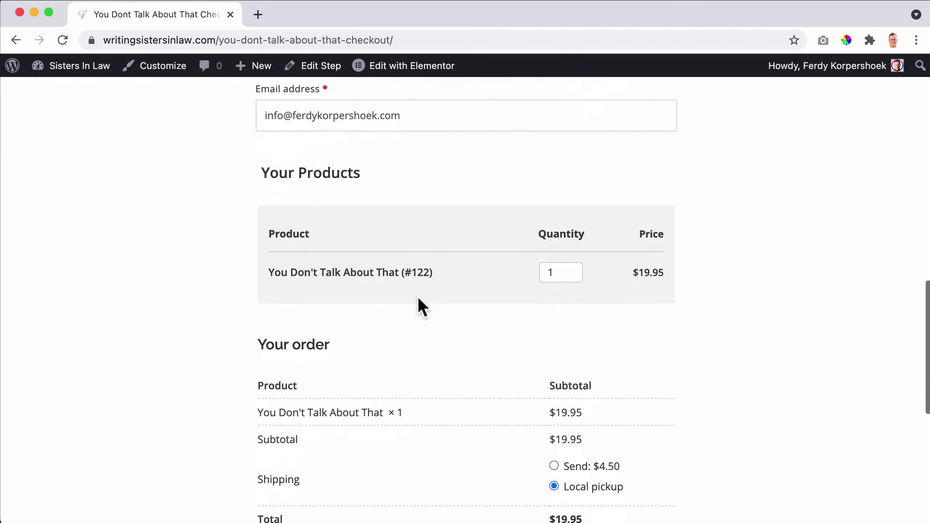
scroll(424, 298, "down", 2)
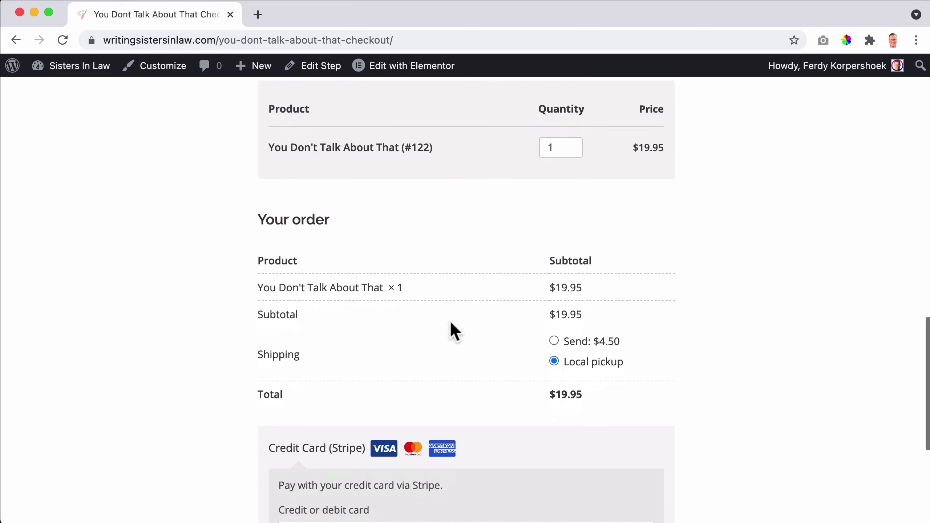
- Choose paid shipping and 2 copies, then review the $47.40 total
left_click(577, 341)
left_click(575, 144)
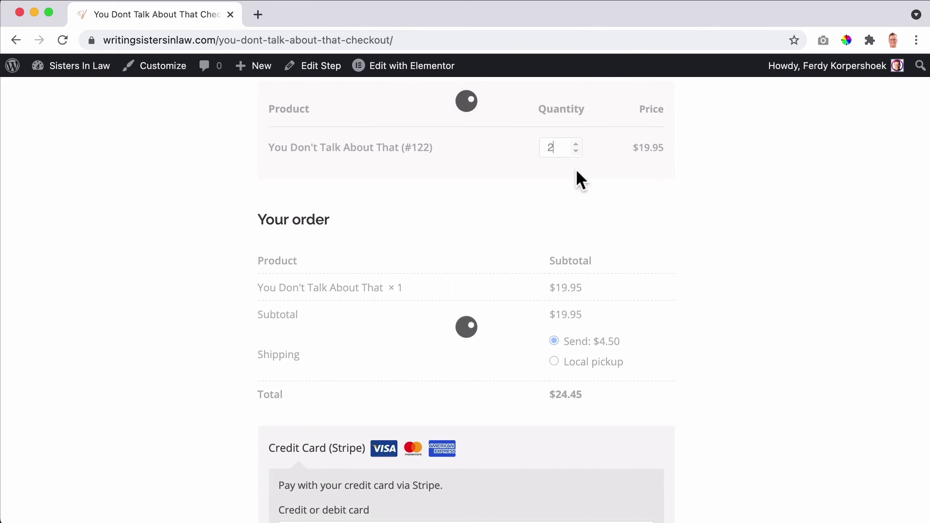
scroll(583, 348, "down", 6)
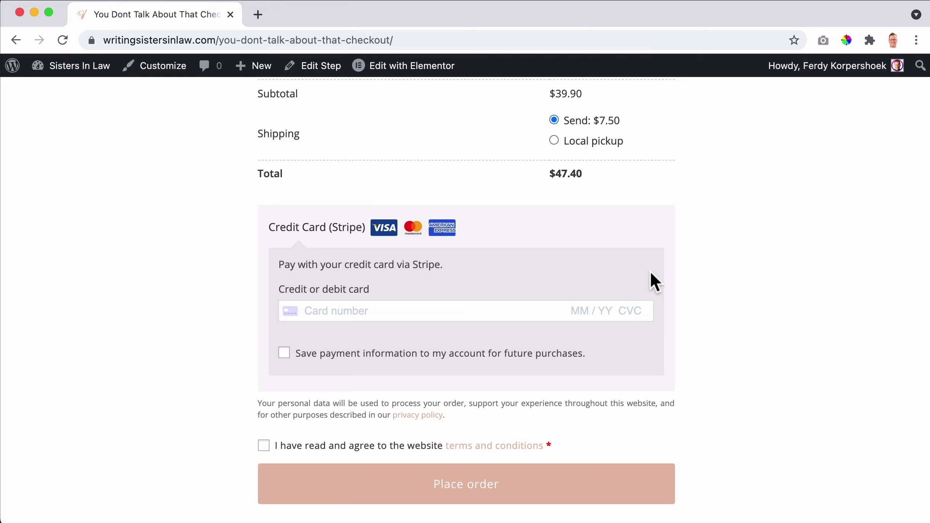
scroll(654, 281, "up", 10)
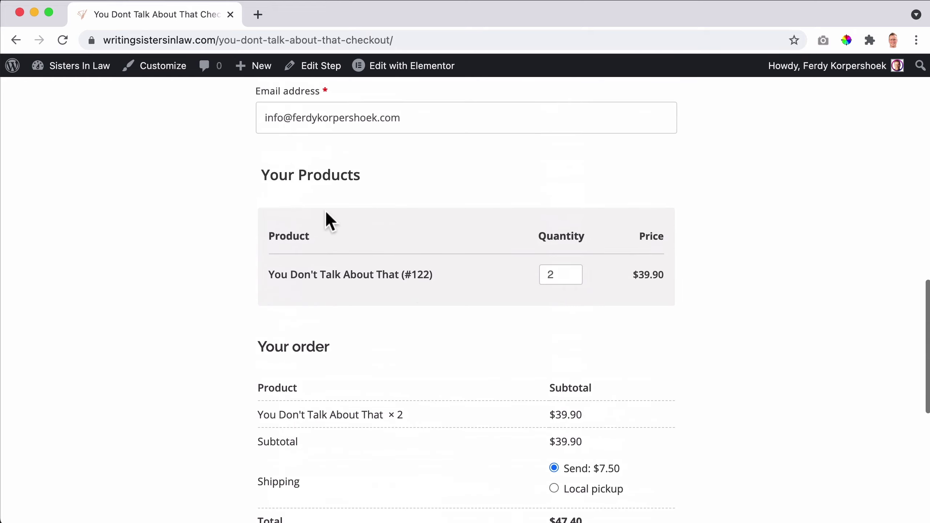
scroll(548, 252, "down", 10)
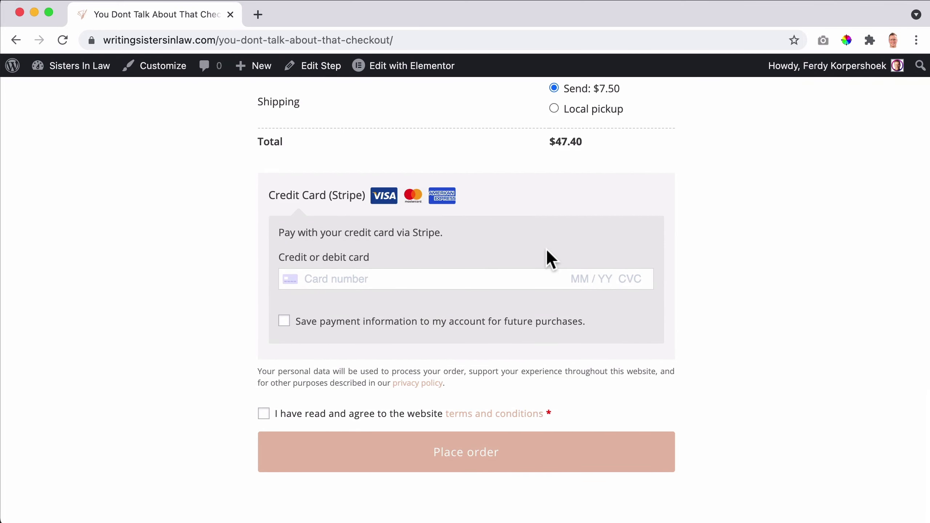
scroll(547, 249, "up", 20)
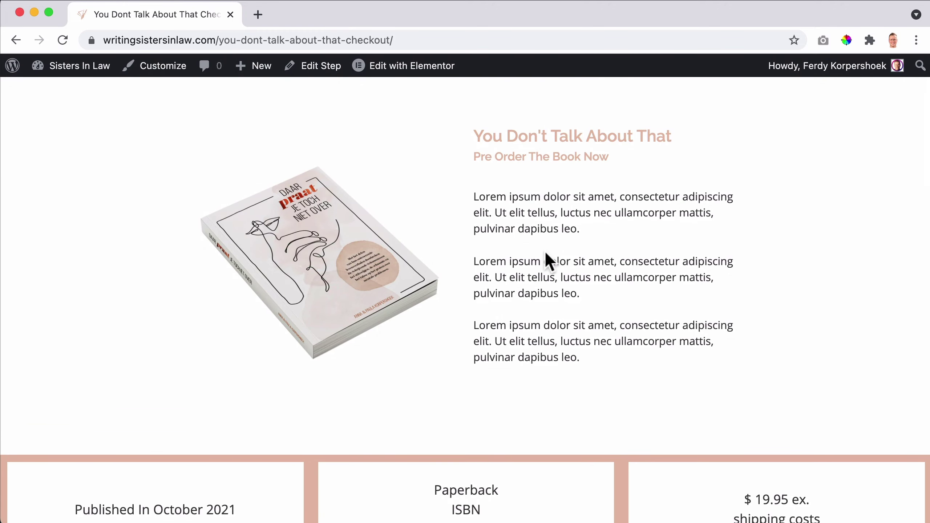
scroll(546, 256, "down", 20)
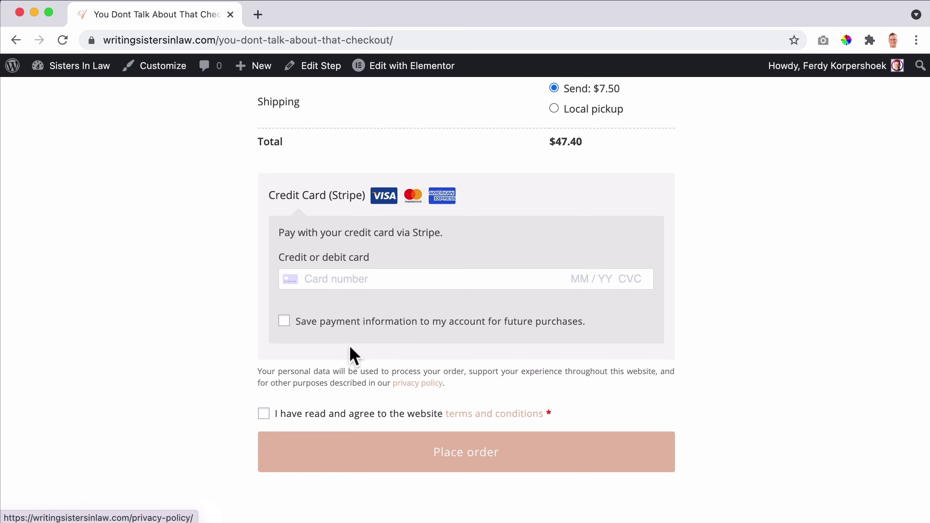
scroll(366, 352, "up", 20)
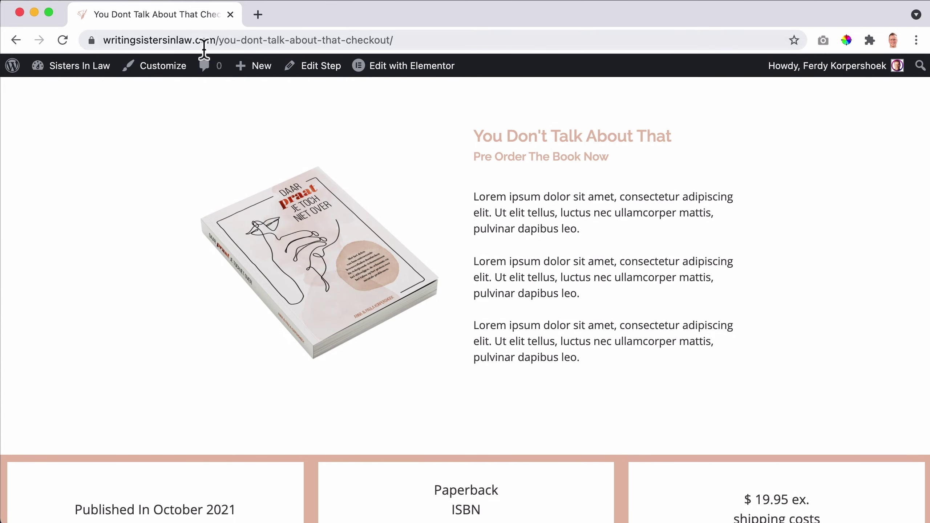
- Remove the checkout path from the address to reload the homepage
left_click(240, 39)
left_click(241, 40)
left_click_drag(253, 40, 328, 84)
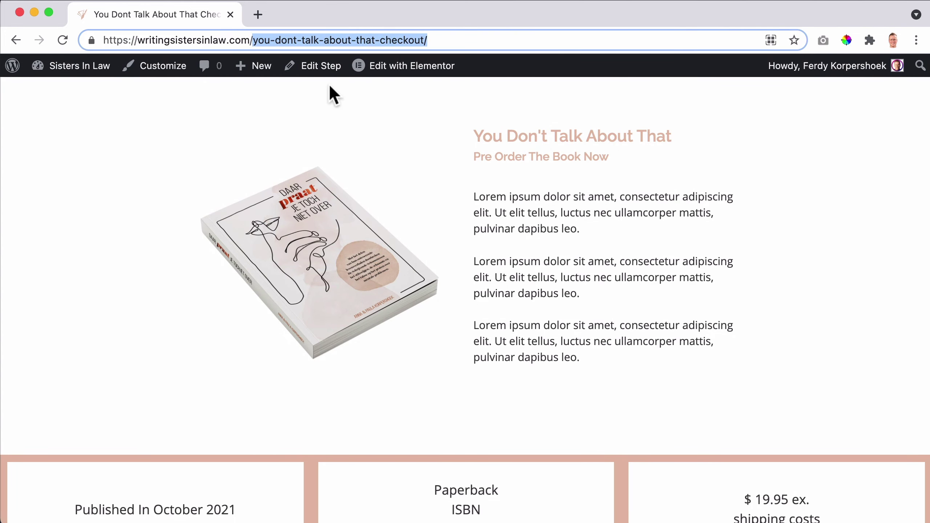
key("BackSpace")
key("Return")
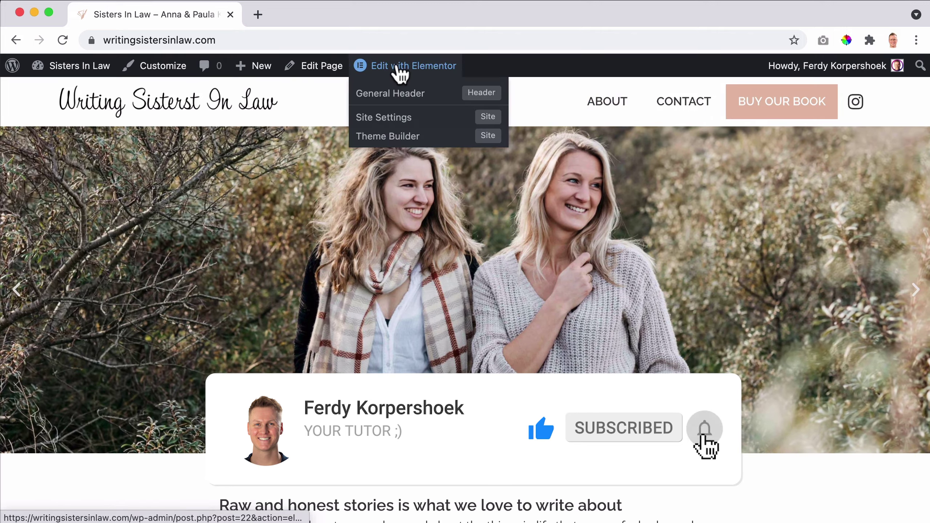
- Edit the homepage in Elementor and clear the first slide's background colour
left_click(401, 68)
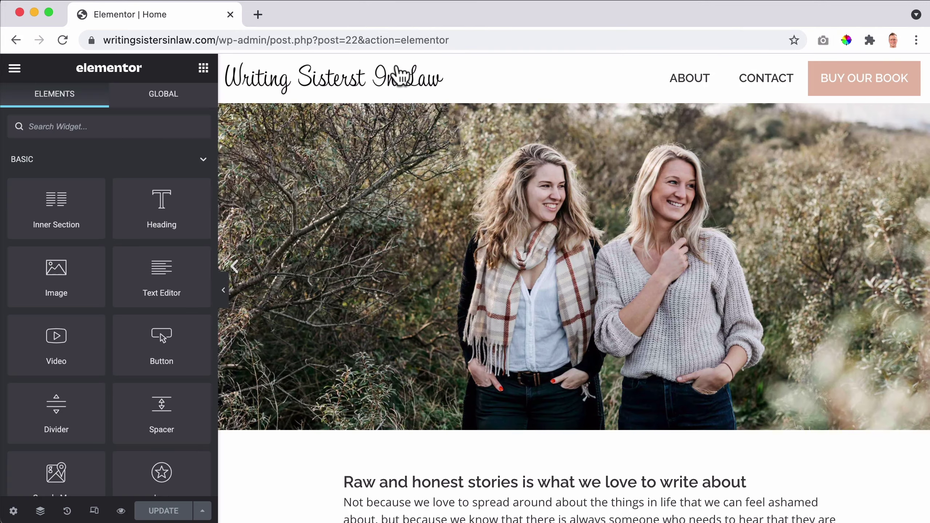
left_click(577, 150)
left_click(75, 205)
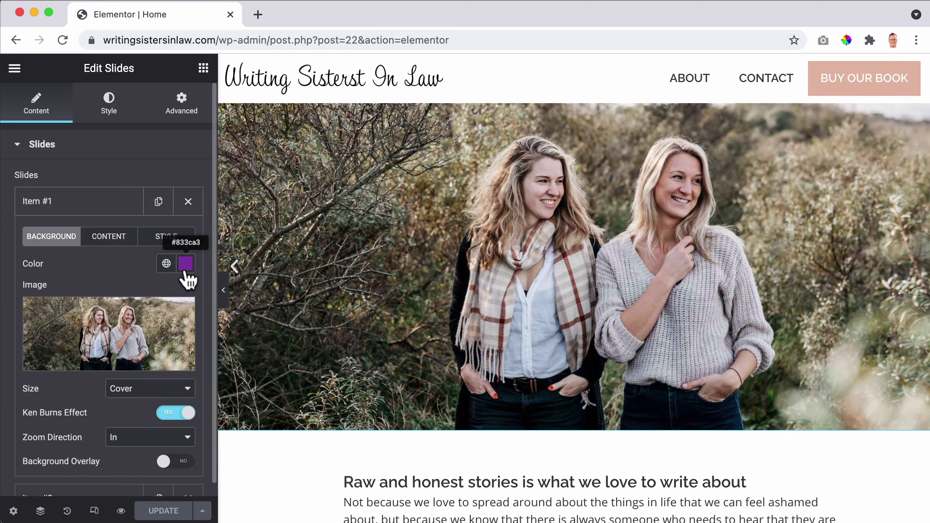
left_click(186, 263)
left_click(218, 291)
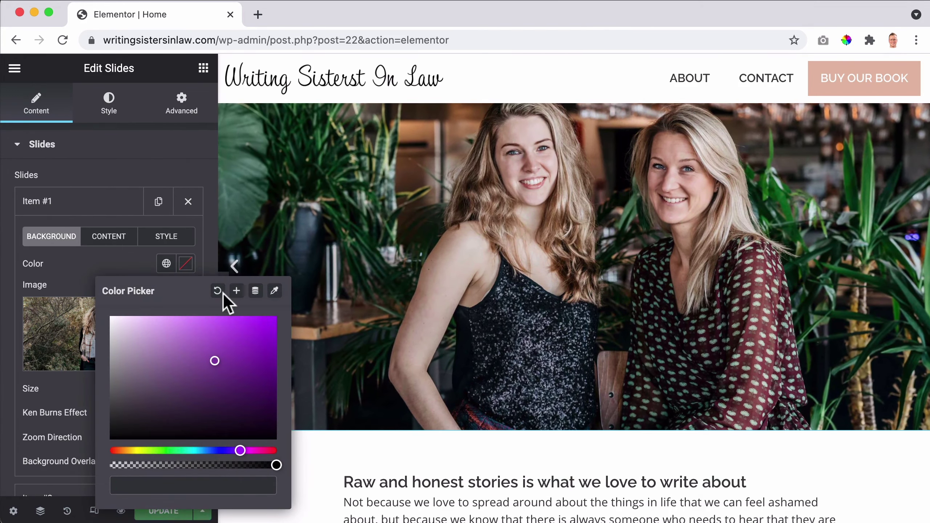
left_click(126, 266)
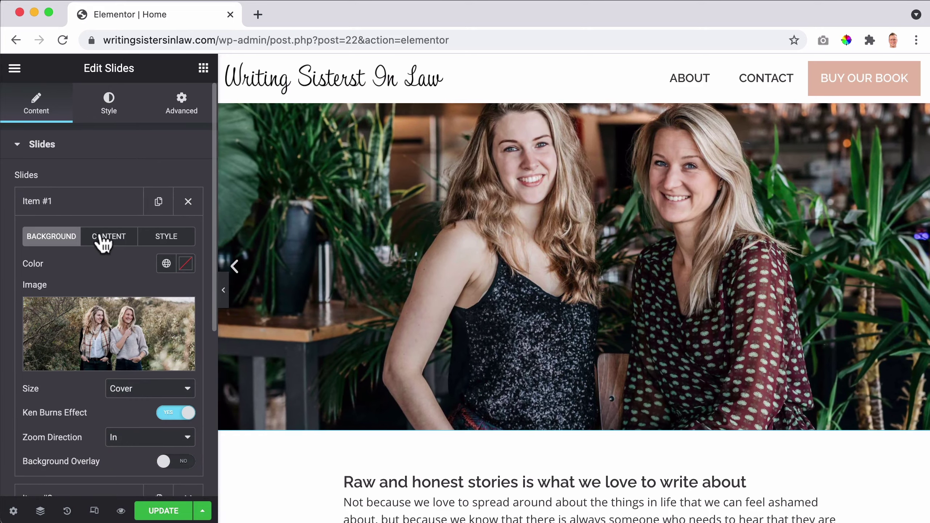
left_click(93, 206)
- Clear the background colours of the second and third slides
left_click(127, 241)
left_click(172, 301)
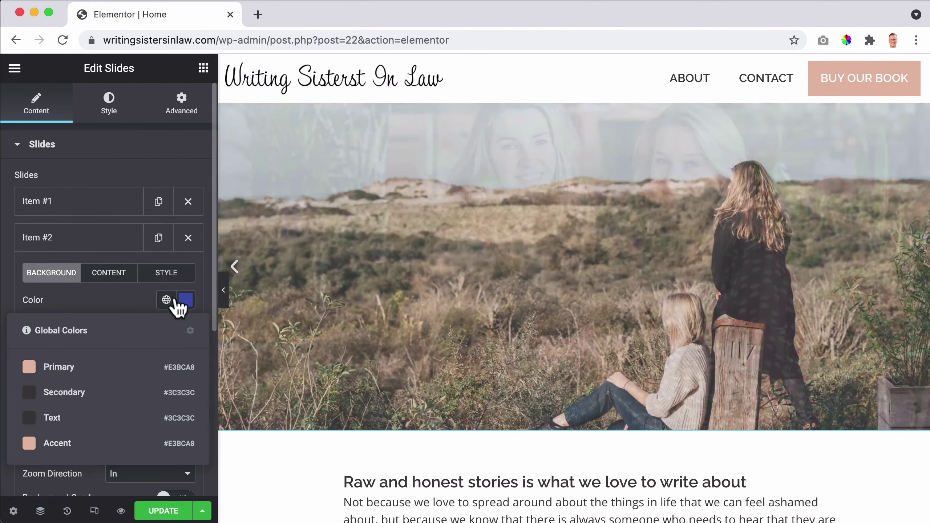
left_click(183, 300)
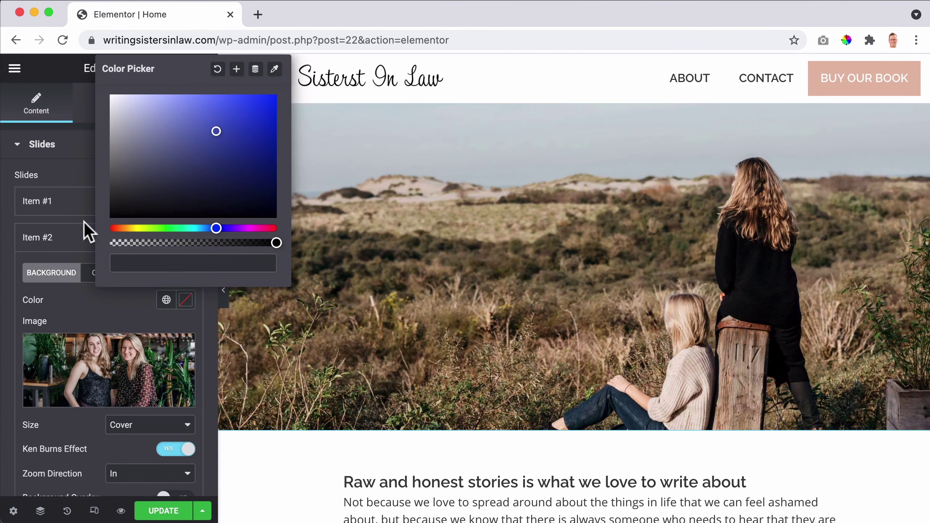
left_click(34, 242)
left_click(103, 274)
left_click(183, 337)
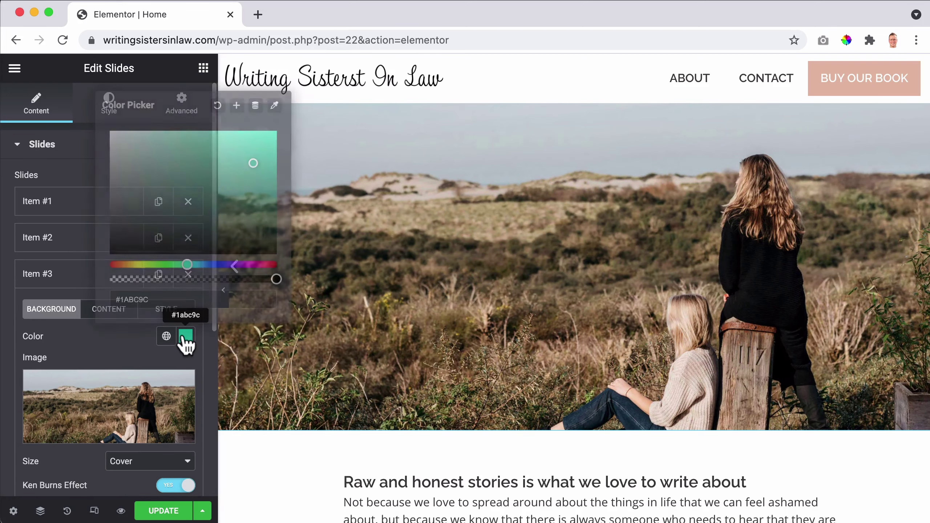
left_click(217, 106)
left_click(73, 252)
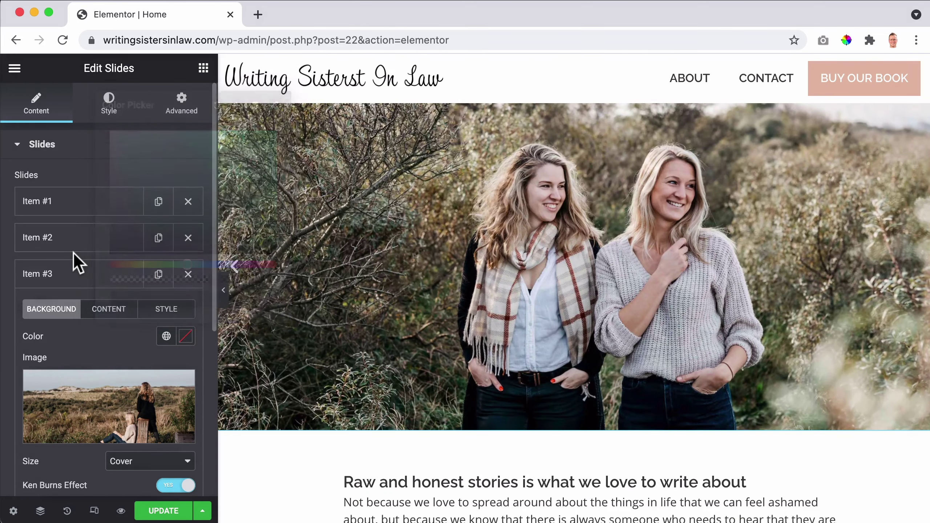
- Update the homepage and exit Elementor to the WordPress Pages list
left_click(164, 510)
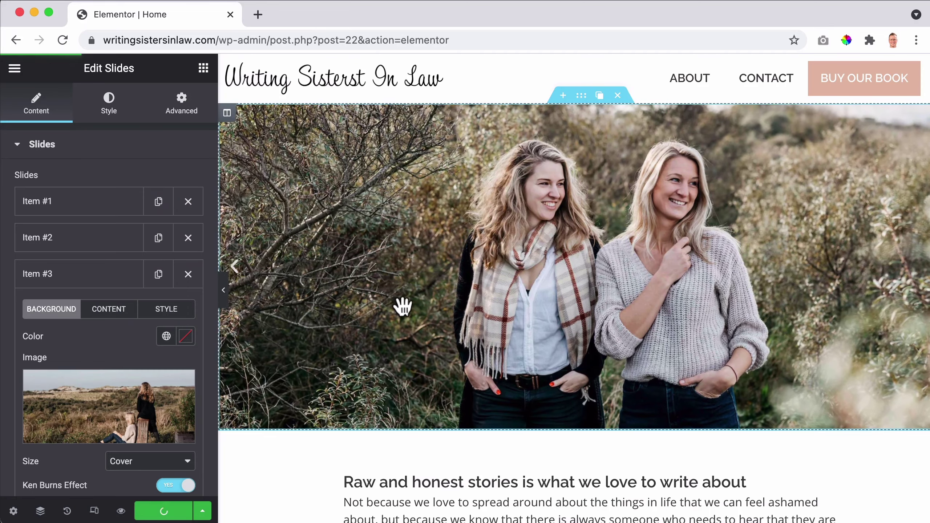
left_click(15, 68)
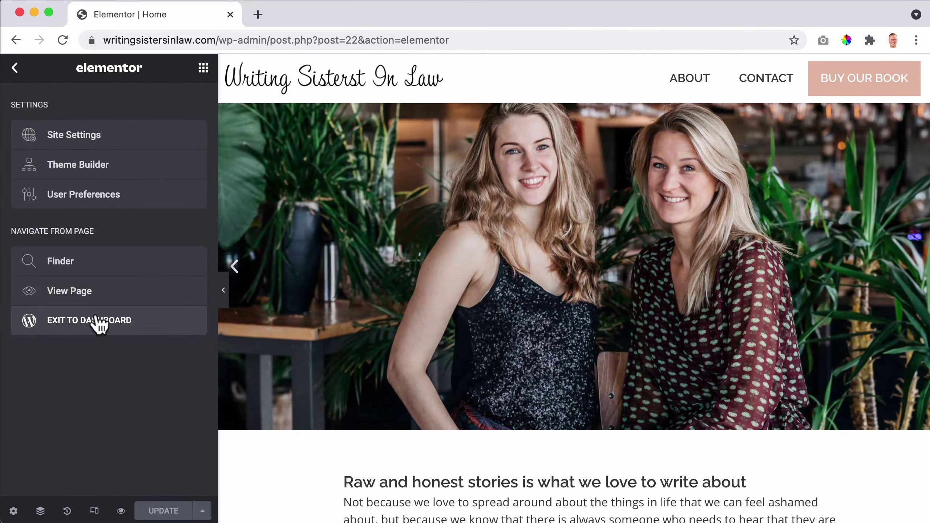
left_click(97, 321)
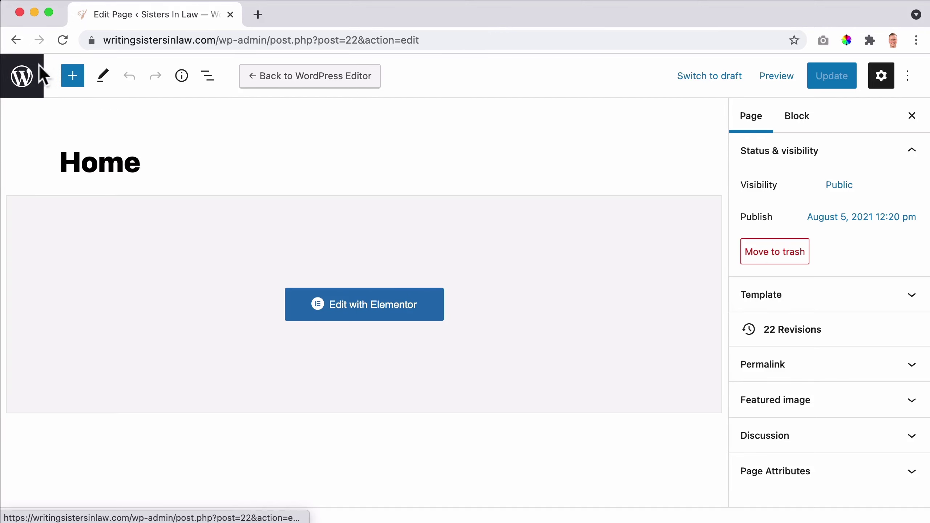
left_click(24, 75)
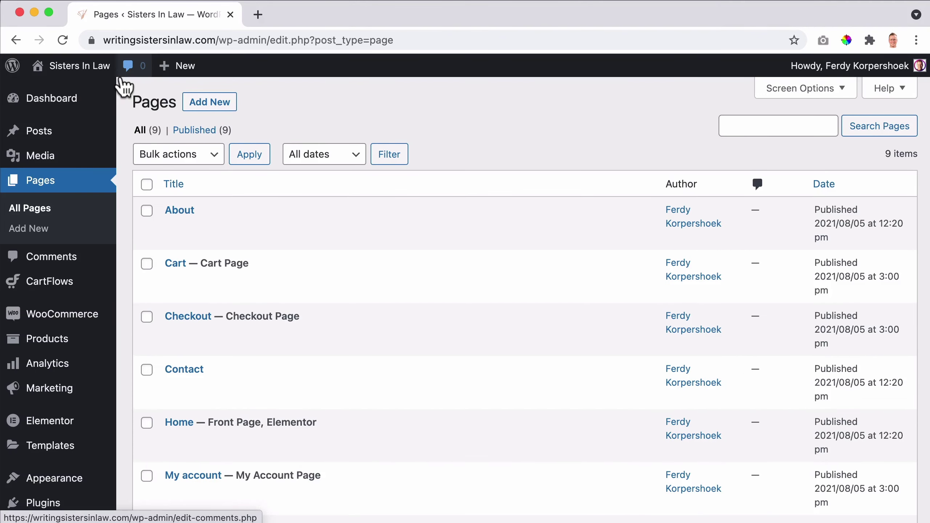
- Start a new Footer template in the Elementor Theme Builder
scroll(83, 295, "down", 3)
mouse_move(49, 356)
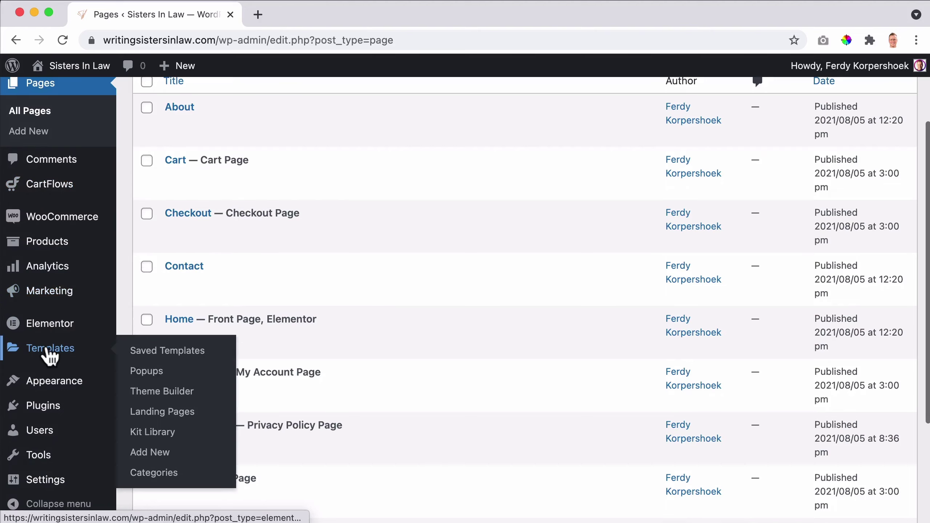
left_click(168, 392)
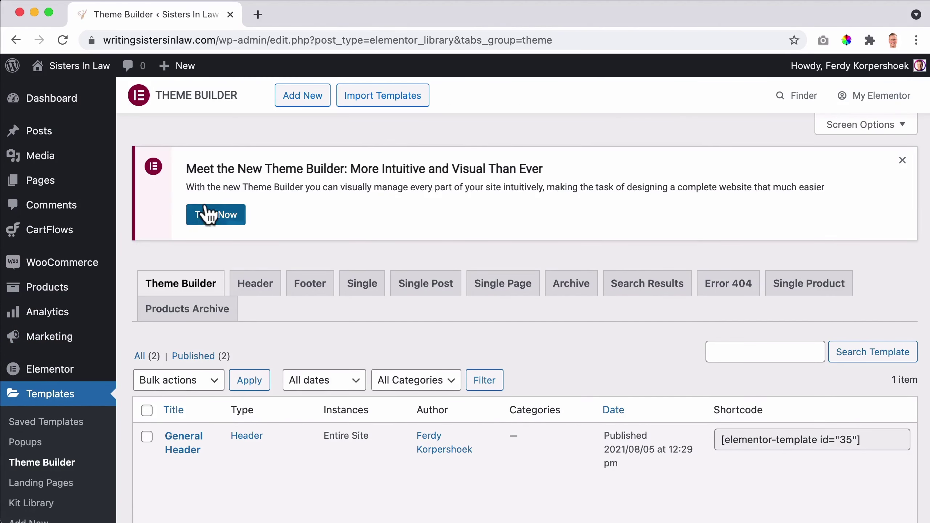
left_click(216, 215)
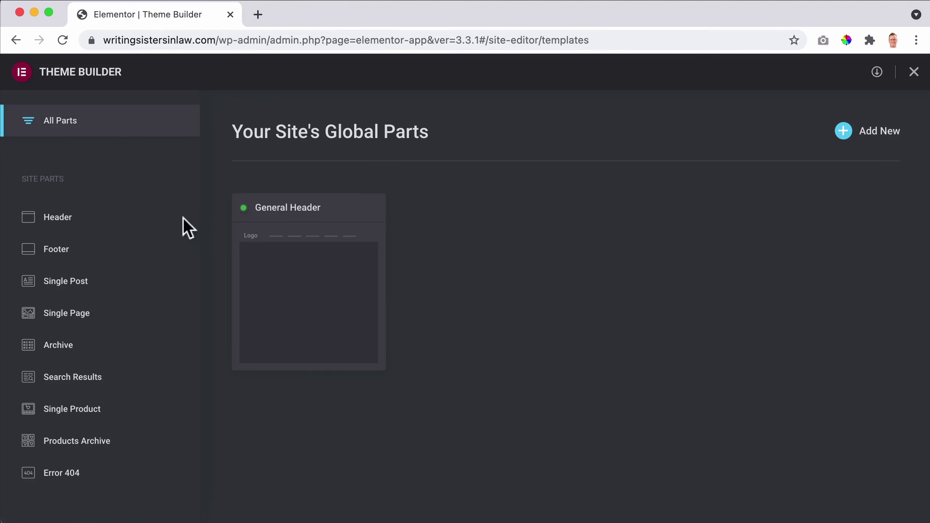
left_click(62, 250)
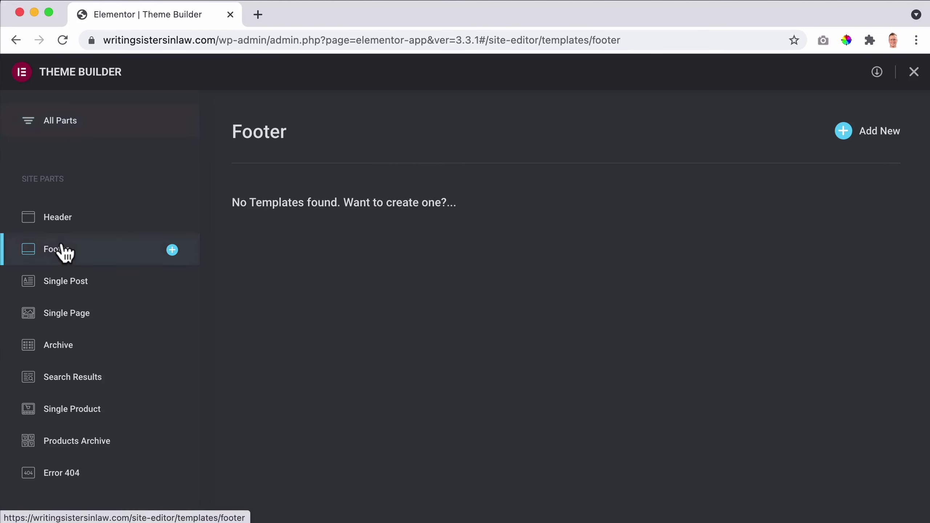
left_click(870, 141)
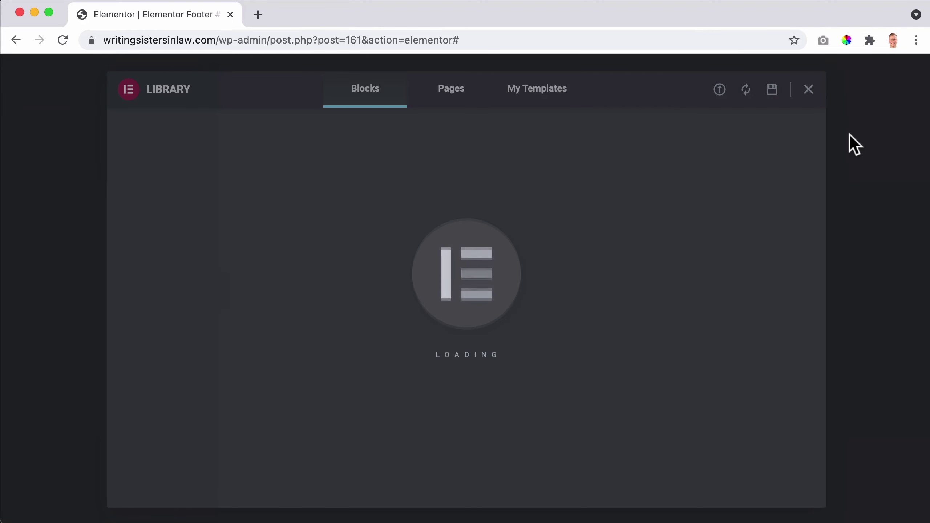
- Skip the block library and rename the template to General Footer
left_click(807, 91)
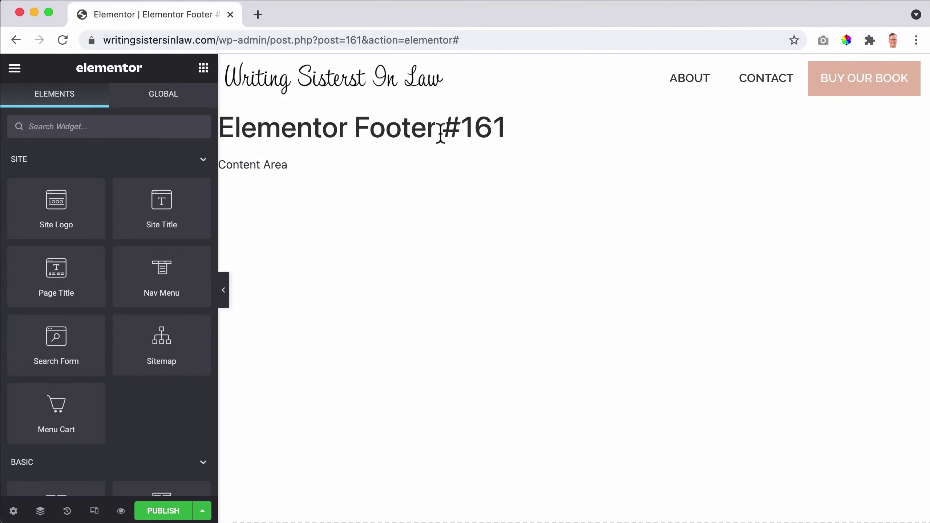
scroll(109, 364, "down", 6)
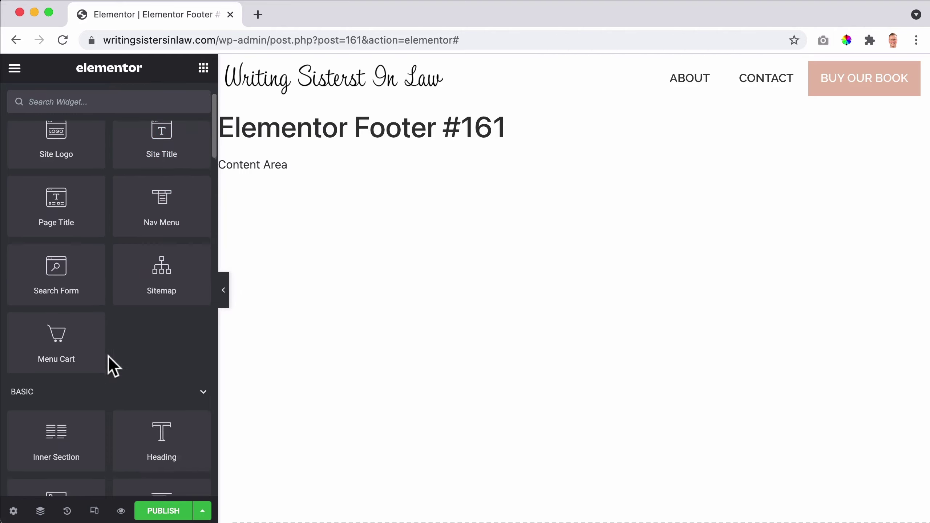
left_click(13, 511)
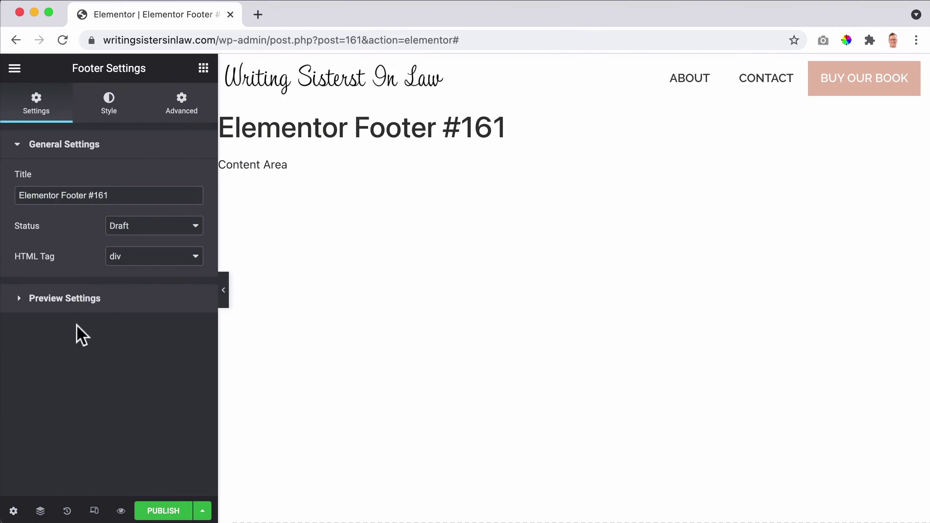
left_click_drag(121, 194, 4, 201)
type("General Footer")
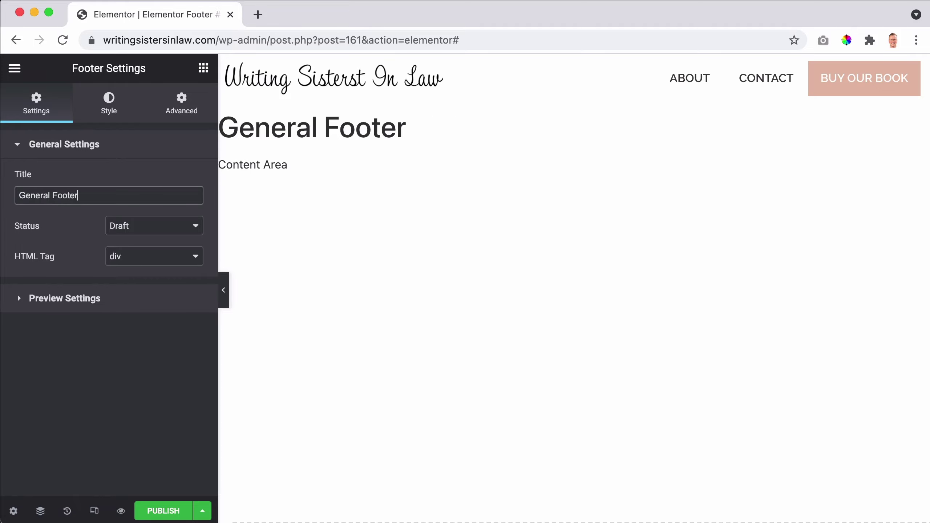
- Publish the footer with an Include Entire Site display condition
left_click(163, 510)
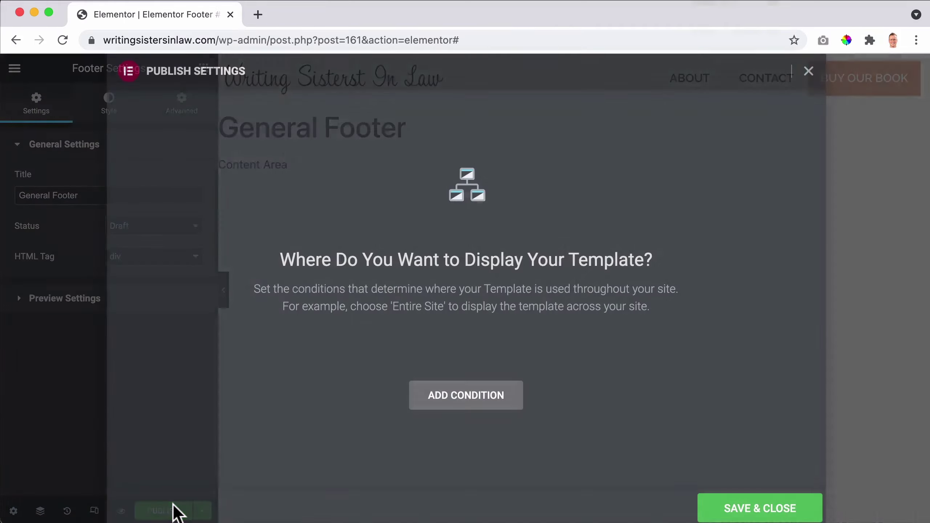
left_click(491, 406)
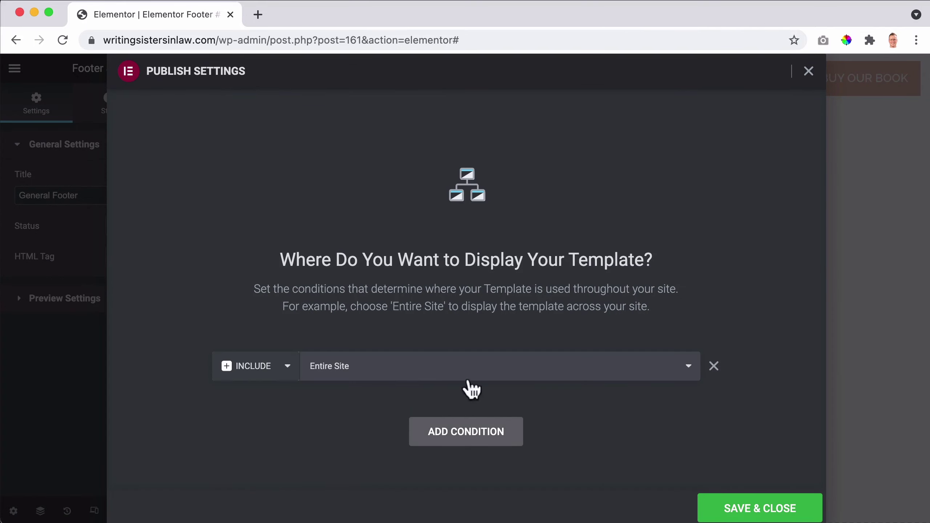
left_click(766, 508)
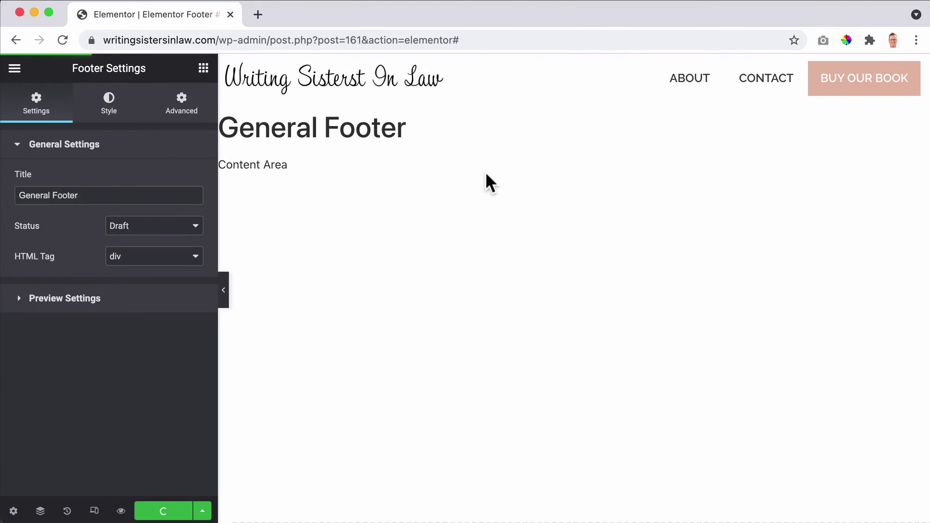
- Place a Text Editor widget into the empty footer area
left_click(203, 68)
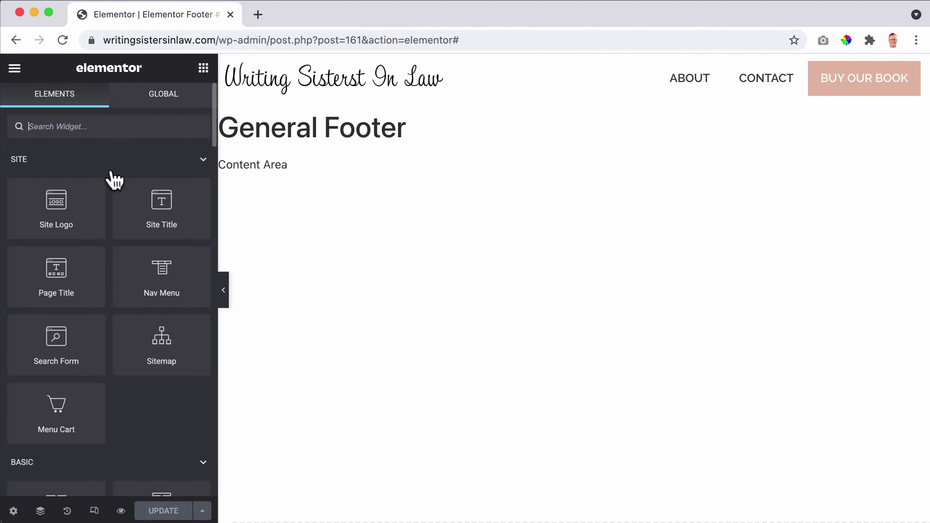
scroll(113, 180, "down", 7)
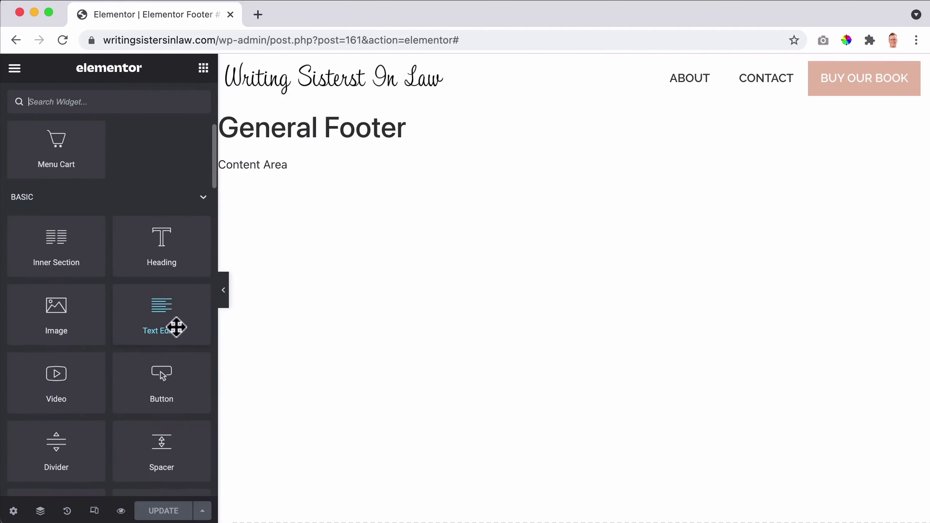
left_click_drag(176, 326, 471, 235)
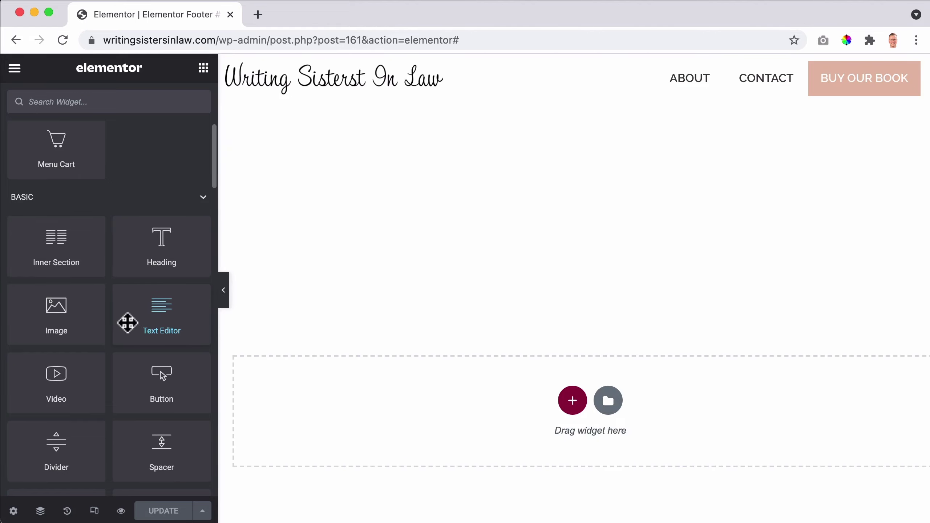
left_click_drag(129, 322, 546, 413)
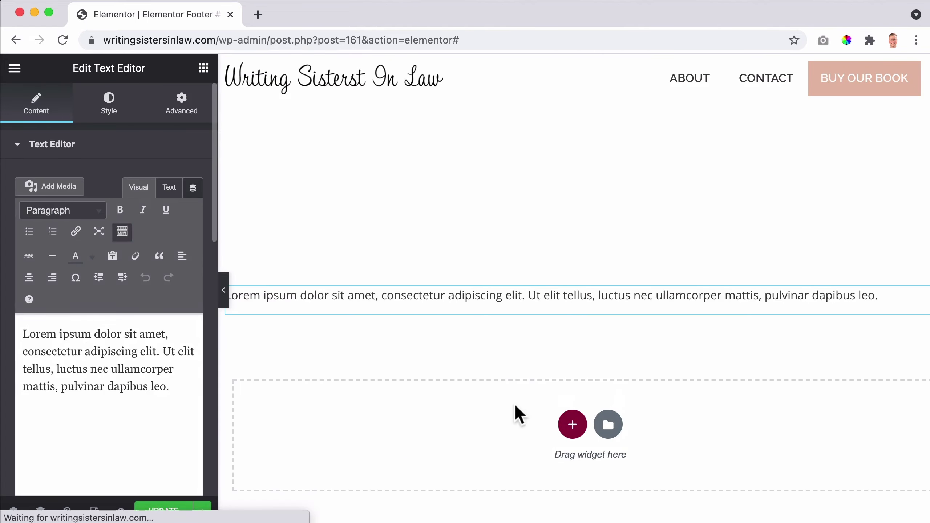
left_click(109, 108)
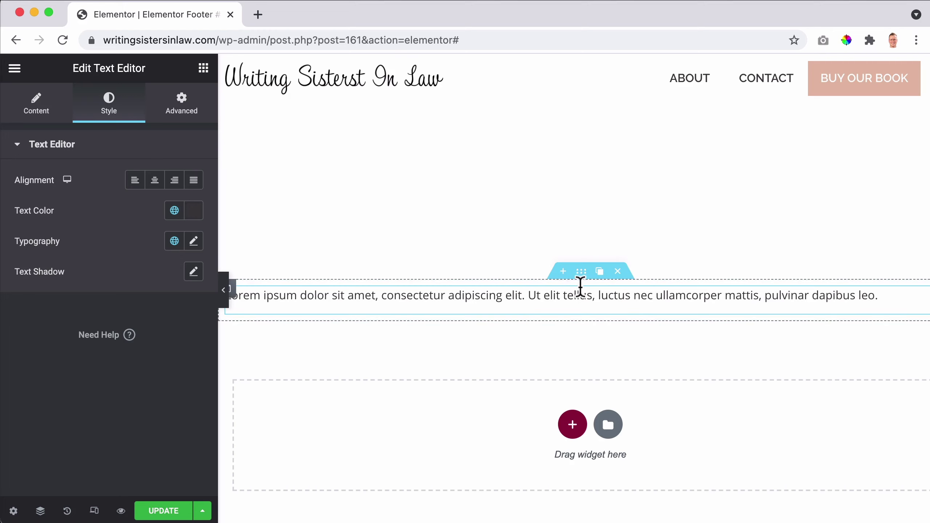
- Give the footer section a Classic background using the dark grey Secondary global colour
left_click(581, 275)
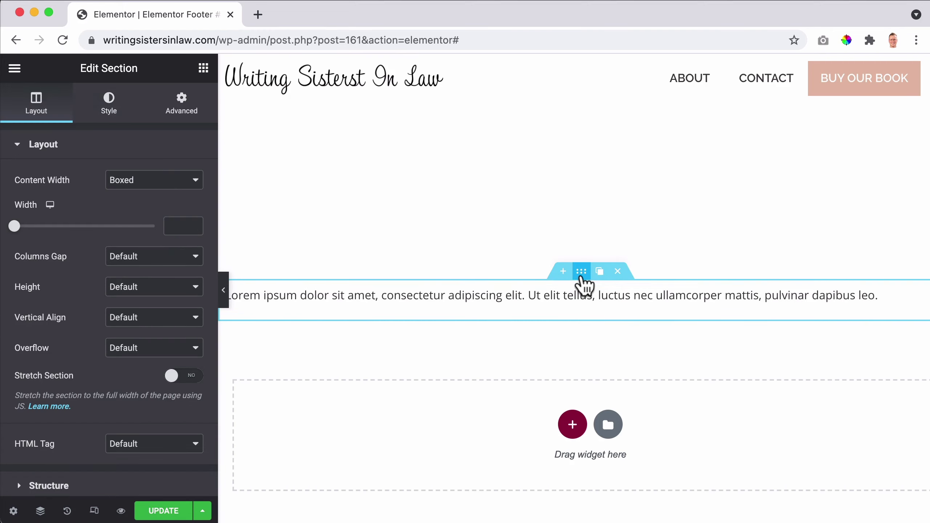
left_click(109, 108)
left_click(135, 211)
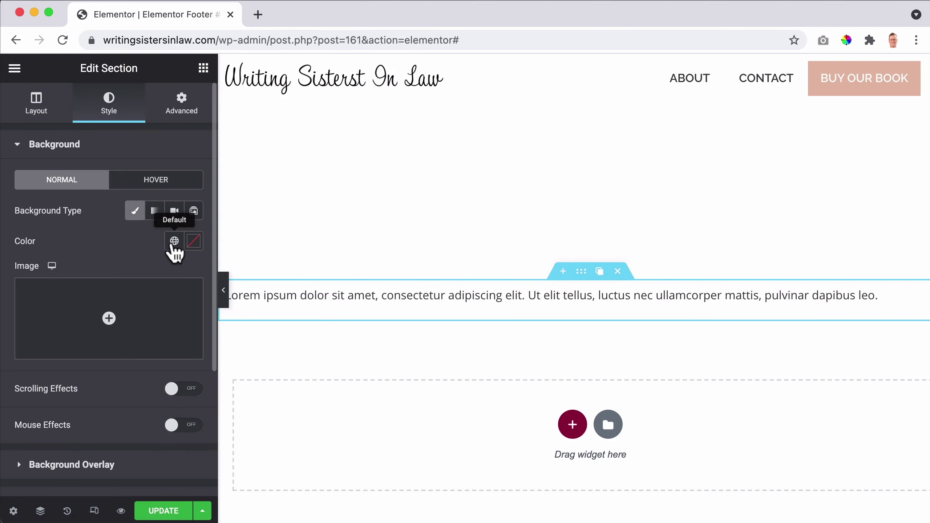
left_click(174, 241)
left_click(75, 335)
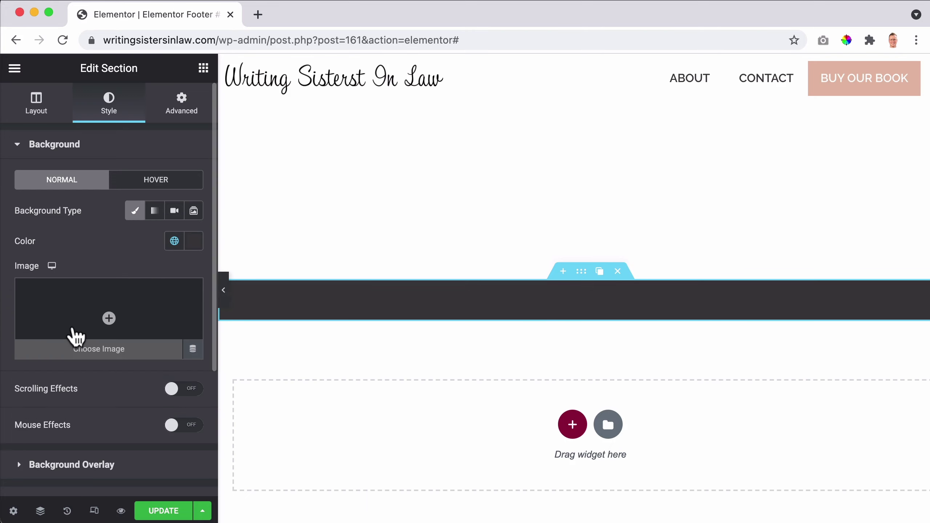
- Set the footer text colour to white (#FFFFFF)
left_click(545, 299)
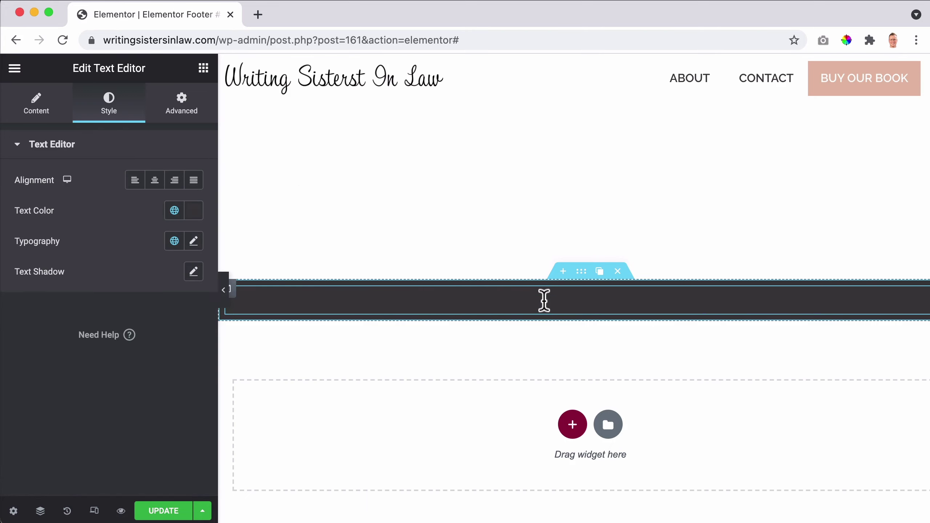
left_click(194, 221)
left_click_drag(108, 308, 35, 255)
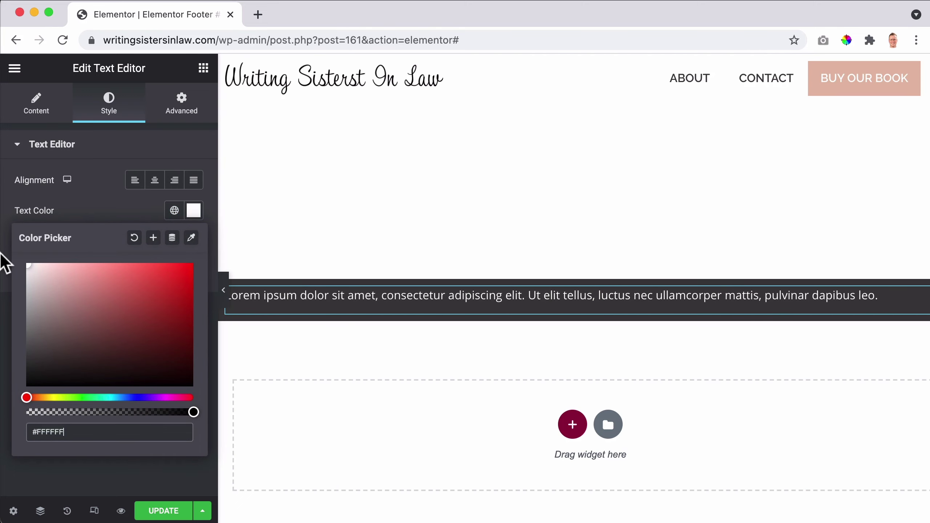
left_click(141, 210)
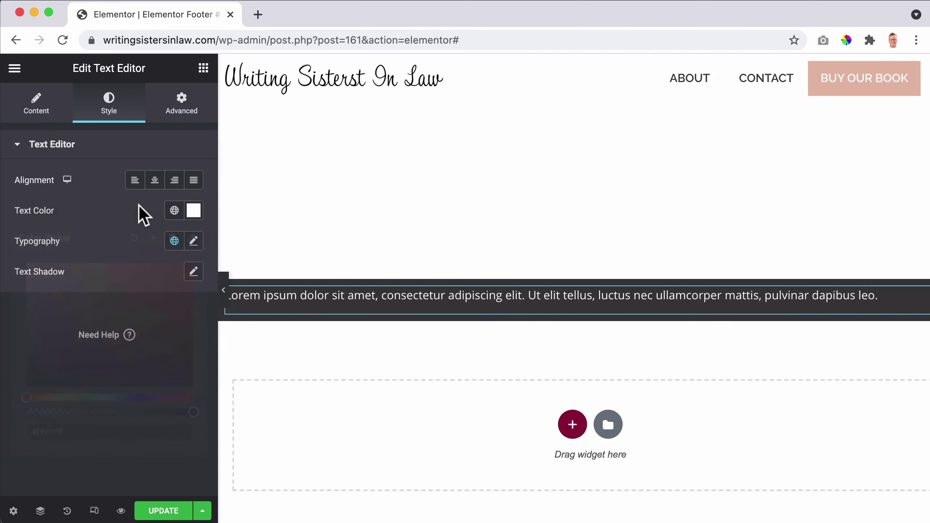
left_click(38, 110)
- Replace the Lorem ipsum with '© 2021 The Writing Sisters In Law', Privacy Policy, Terms Of Service and a photography credit
key("super+a")
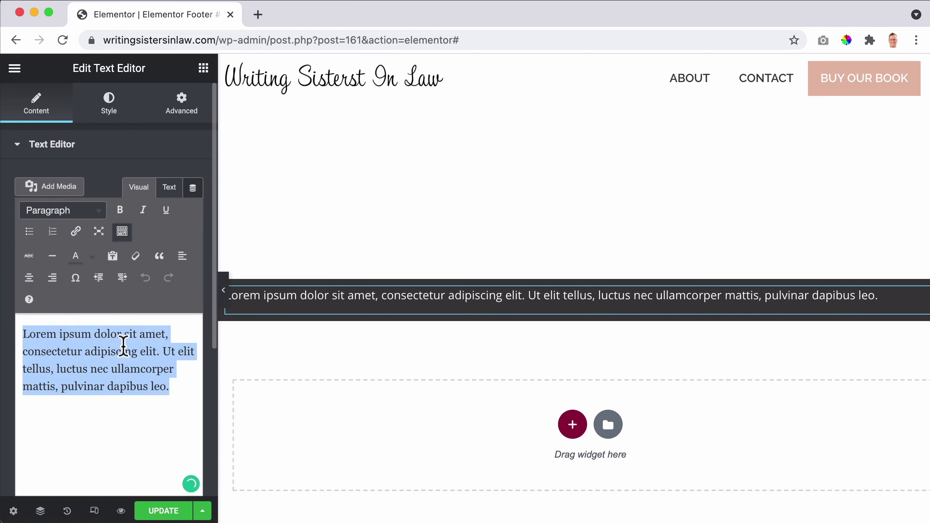
type("©")
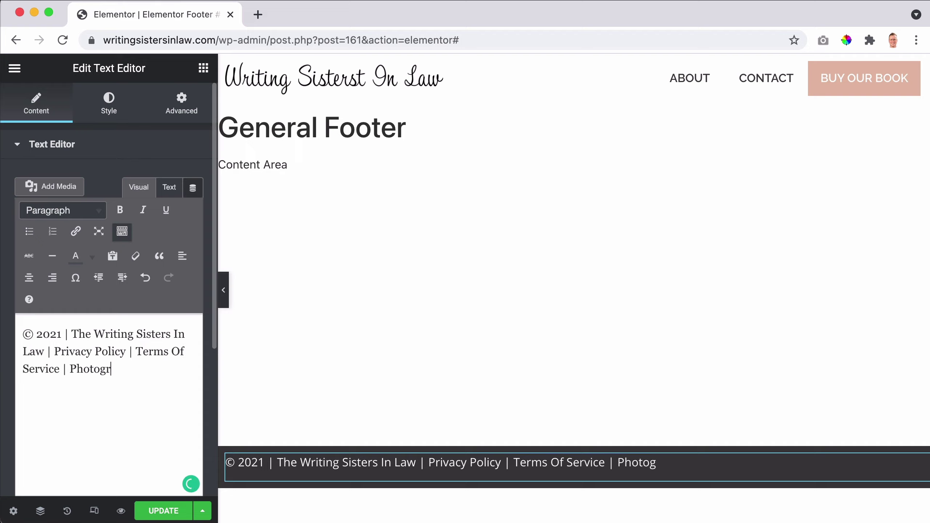
type("aphy: Elise Rache")
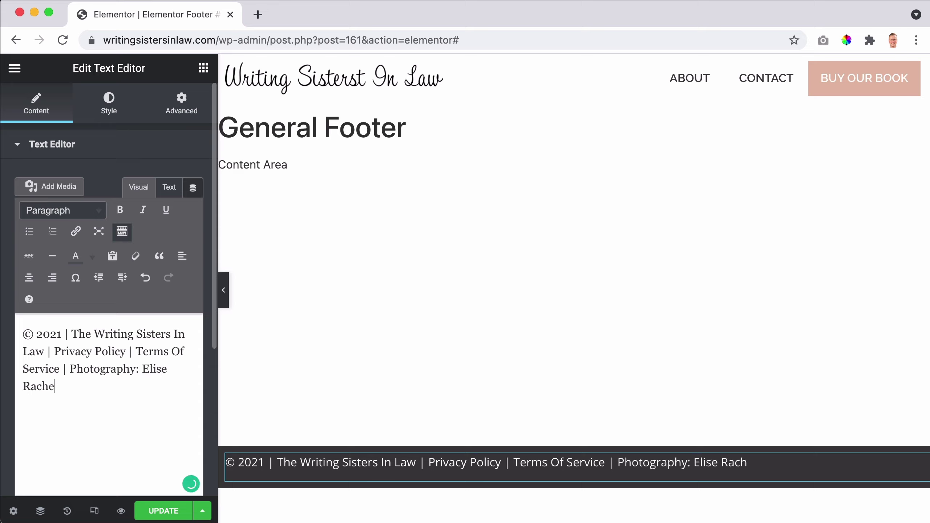
type("lle Photography")
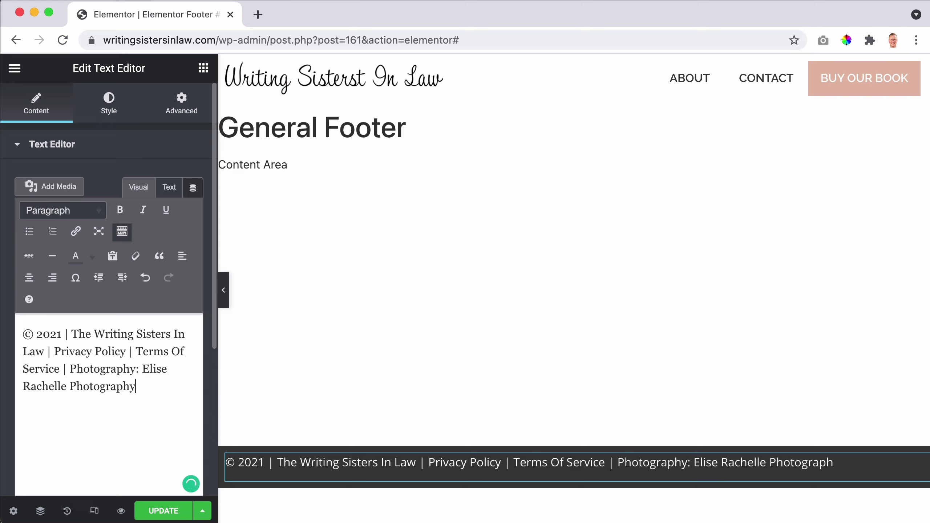
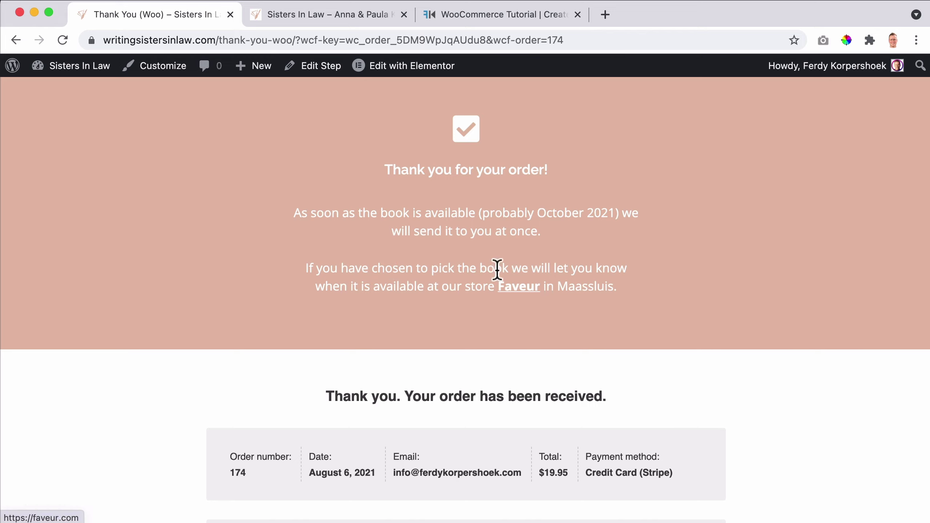
- Scroll through the order confirmation ($19.95, local pickup, Stripe) and its billing address, then back up
scroll(435, 270, "down", 7)
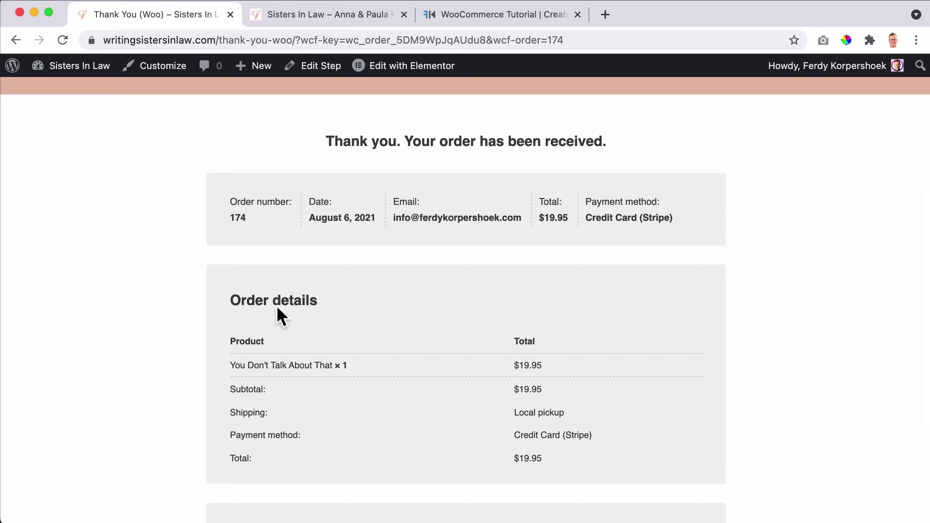
scroll(280, 309, "down", 5)
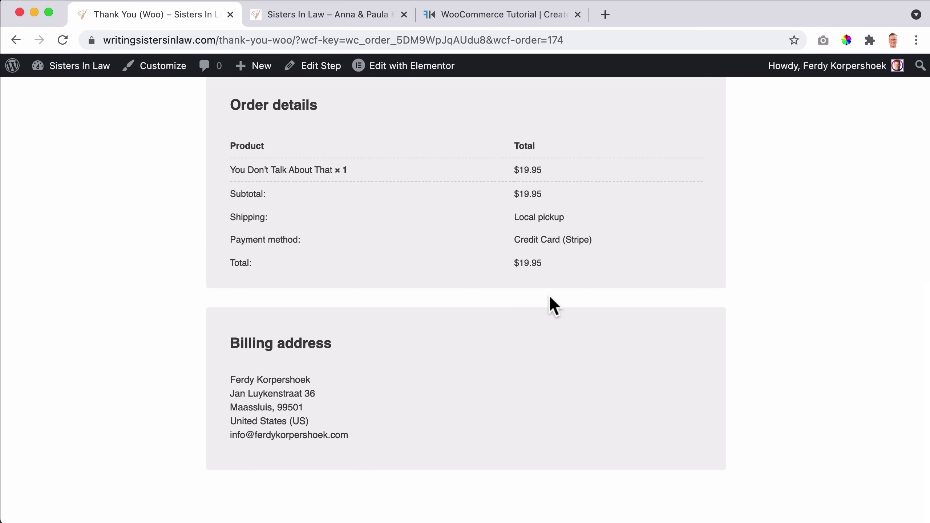
scroll(548, 303, "up", 12)
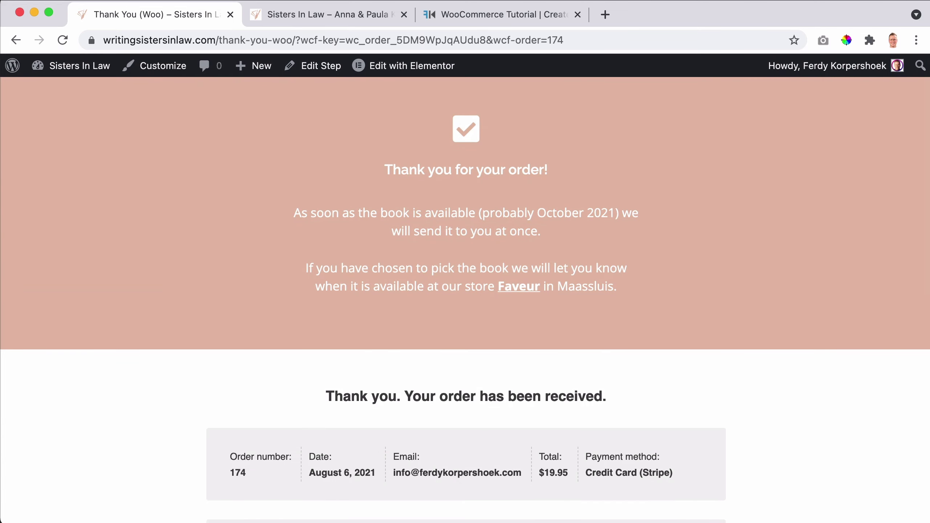
- Launch Mail through a Spotlight search for 'mail' and read the US$19.95 Stripe payment email for Order 174
key("super+space")
type("mail")
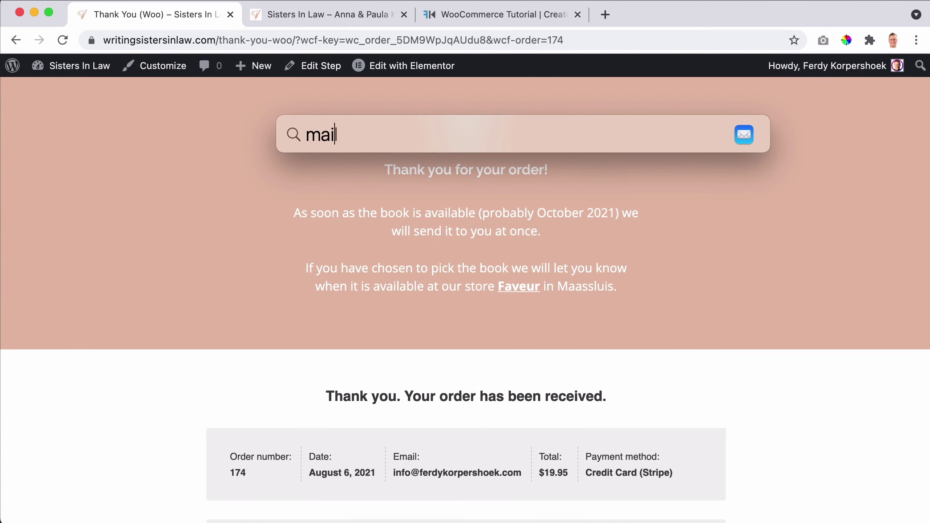
key("Return")
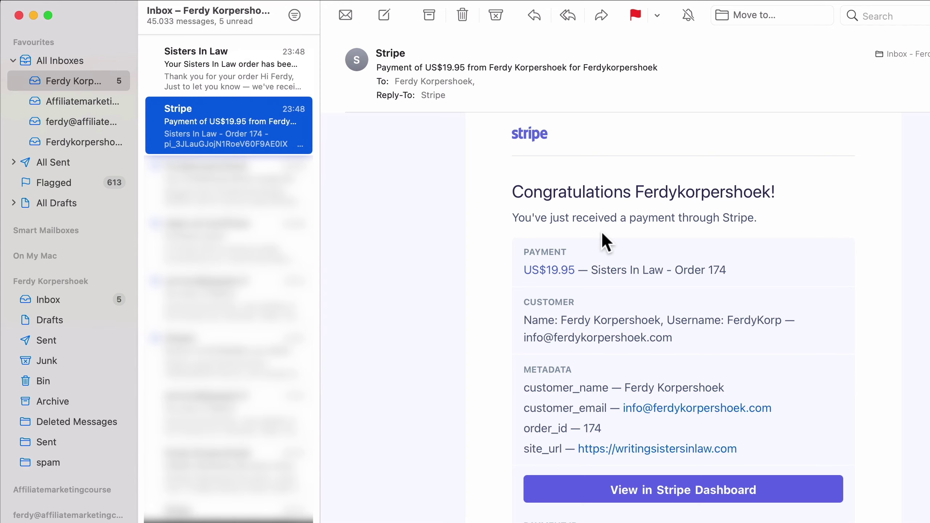
scroll(664, 340, "down", 3)
scroll(662, 334, "up", 3)
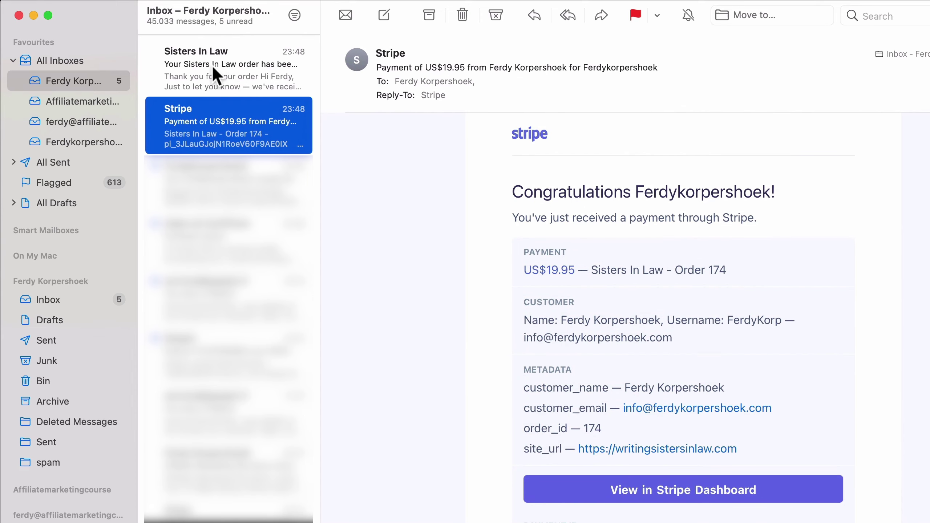
- Close Mail and go from the site's admin dashboard to the WooCommerce Orders list
left_click(19, 16)
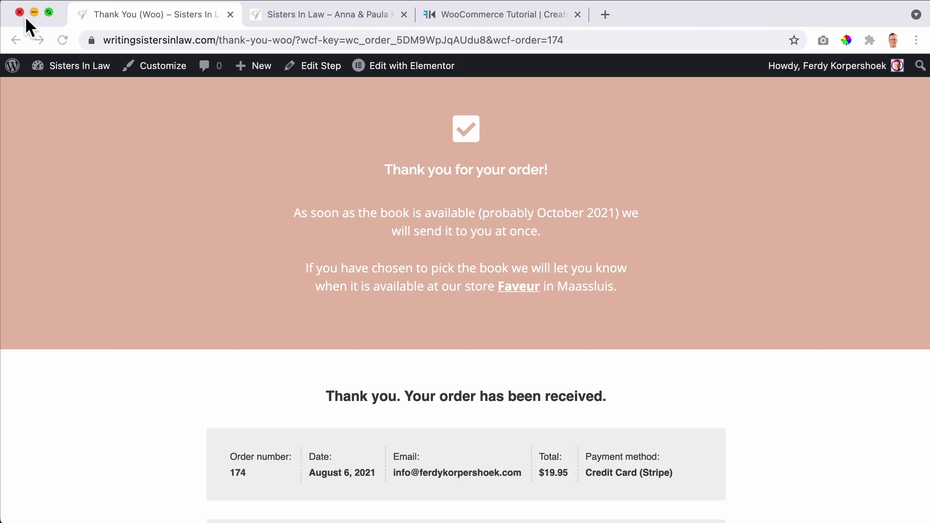
left_click(93, 72)
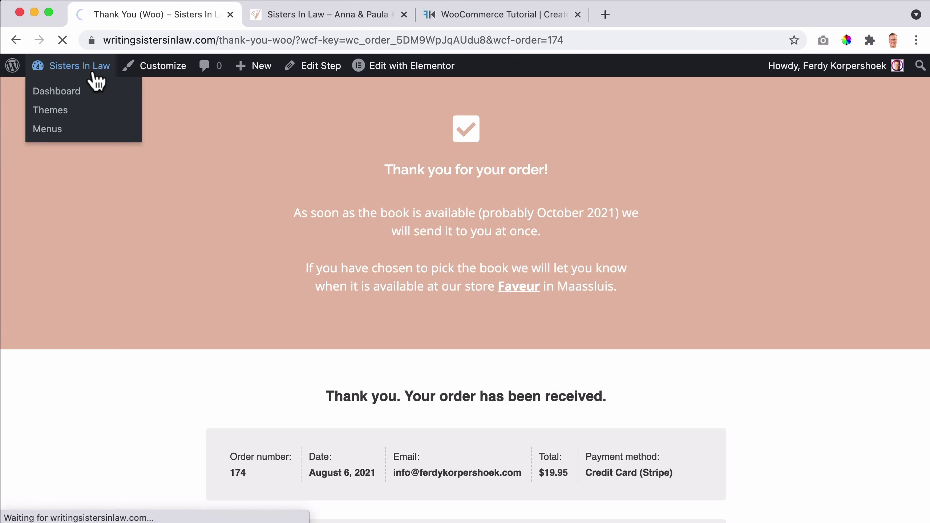
scroll(62, 328, "down", 3)
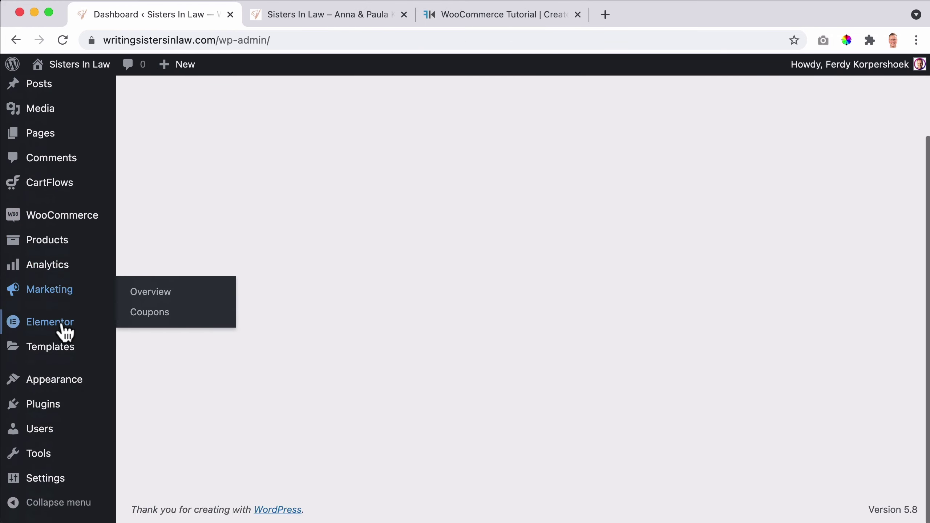
mouse_move(54, 245)
mouse_move(33, 225)
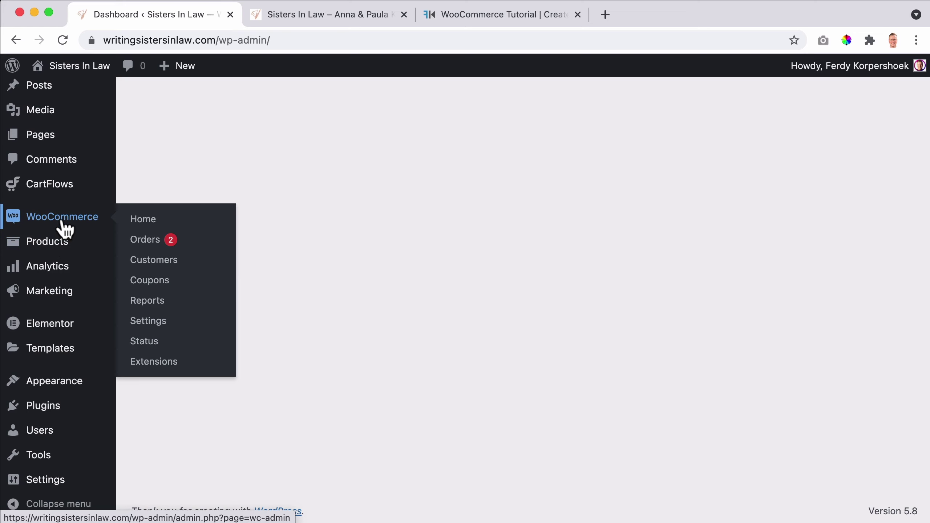
left_click(140, 242)
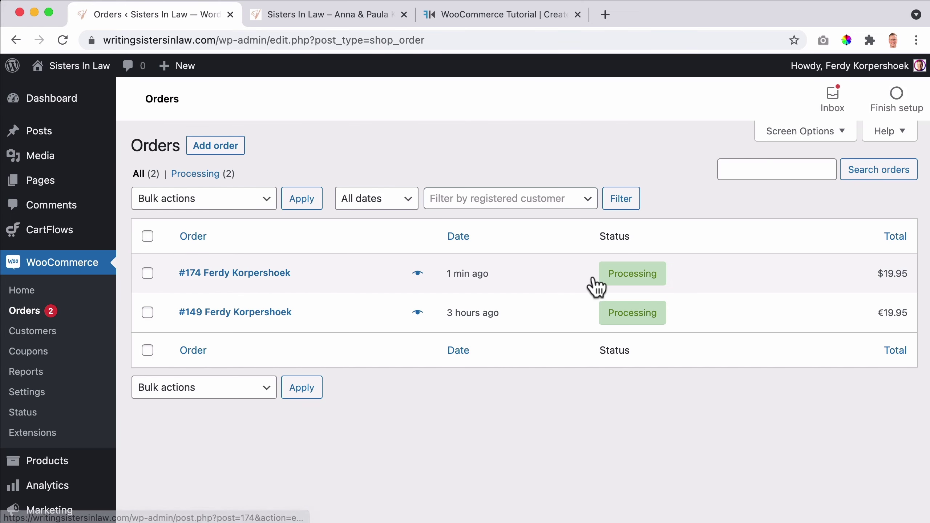
- Open the newest order, 174, and review its billing address and details
left_click(275, 274)
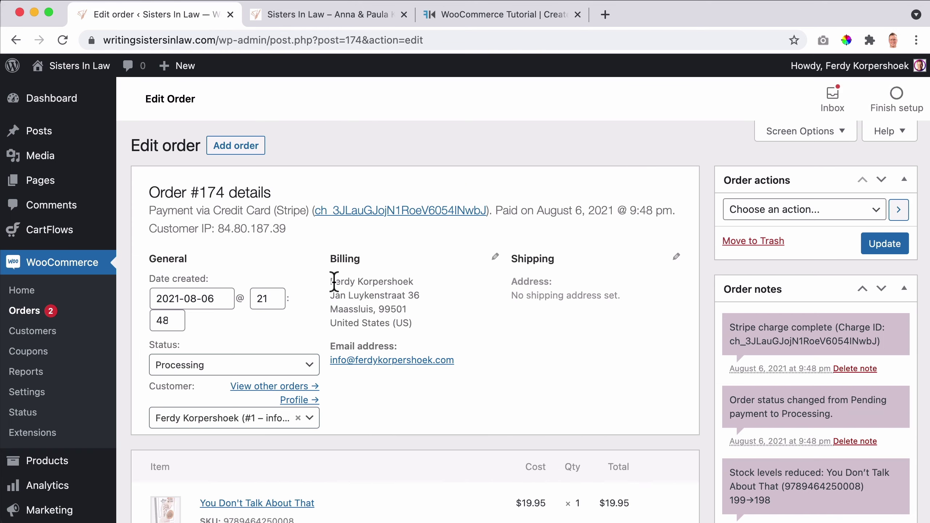
left_click_drag(331, 282, 409, 322)
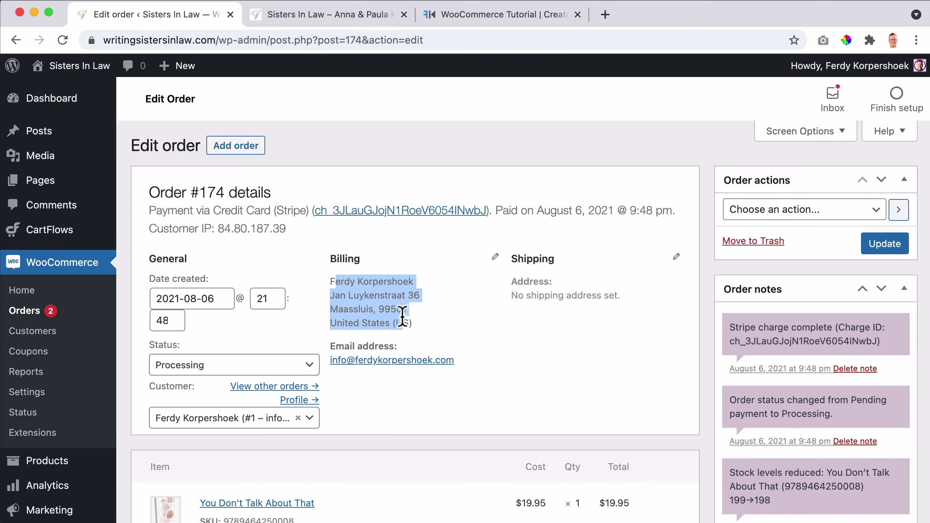
left_click(406, 316)
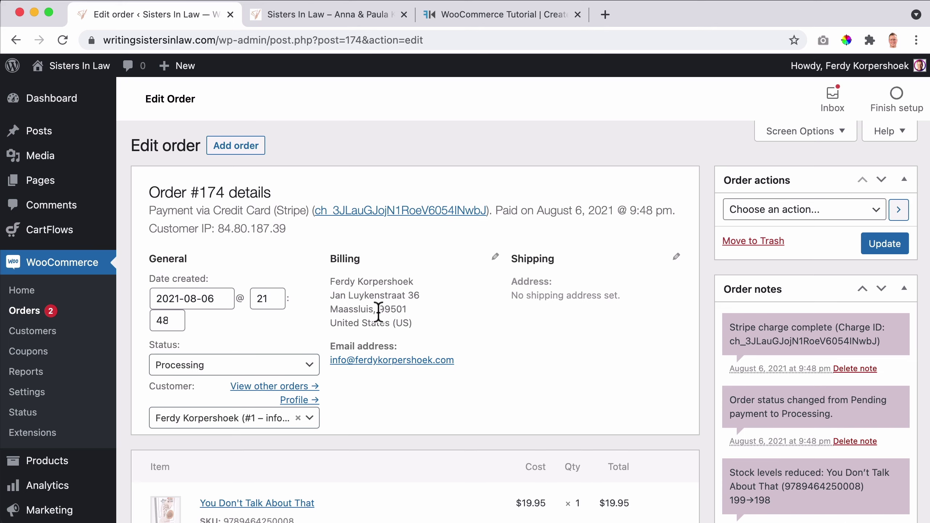
scroll(408, 297, "down", 6)
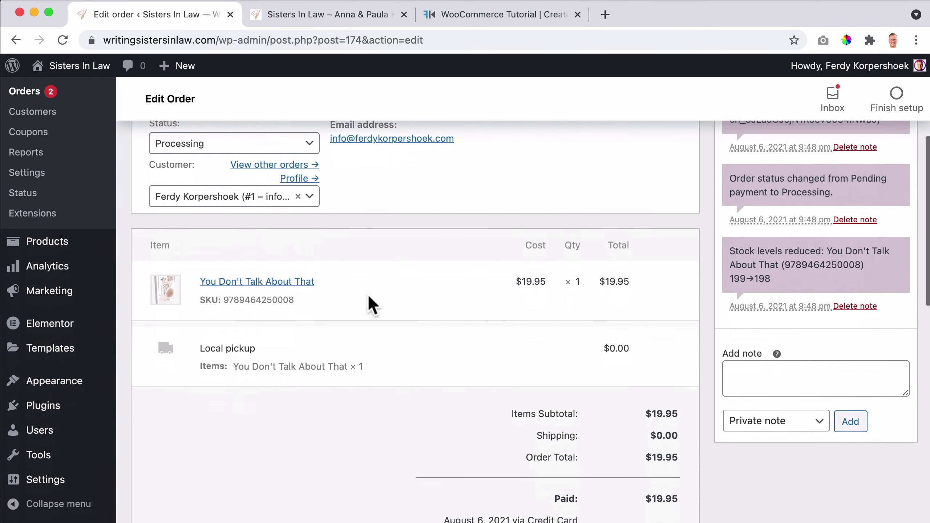
scroll(515, 352, "down", 10)
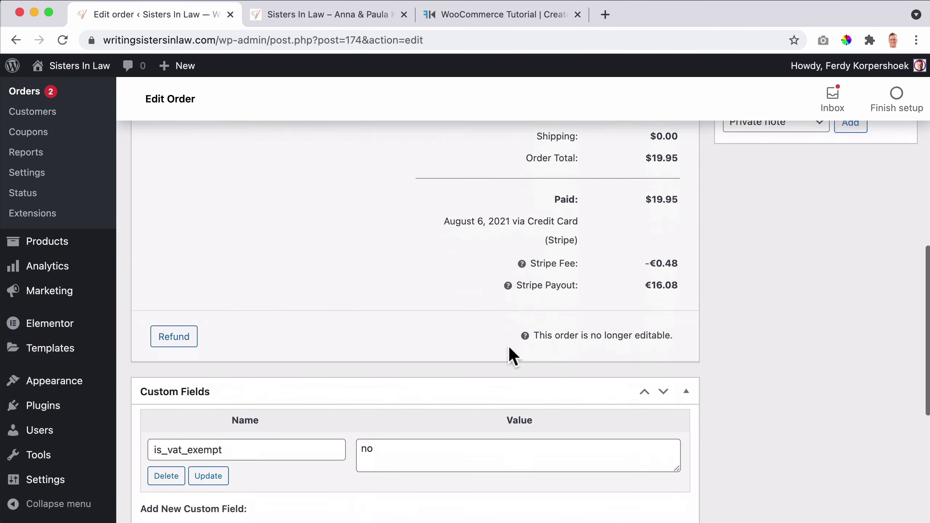
scroll(492, 352, "down", 4)
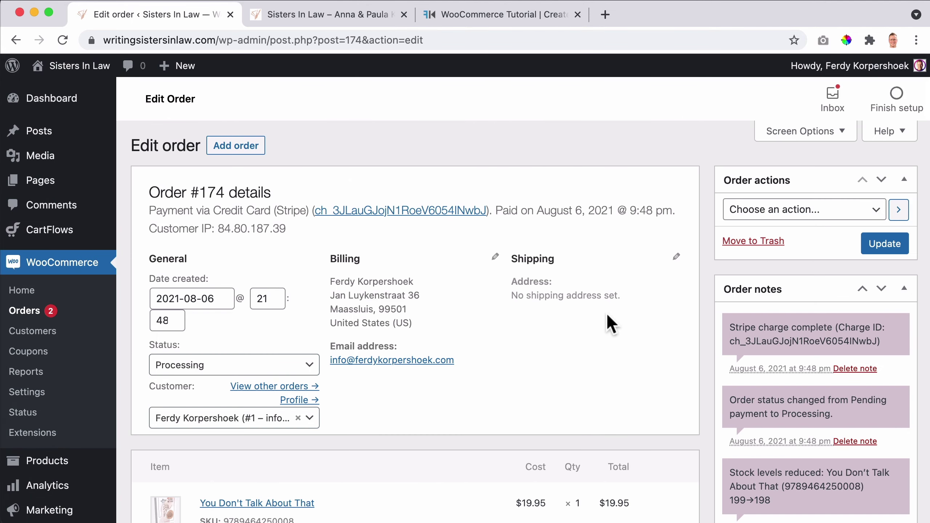
- Back on Orders, pick 'Change status to completed' under Bulk actions, then open WooCommerce Settings
left_click(27, 311)
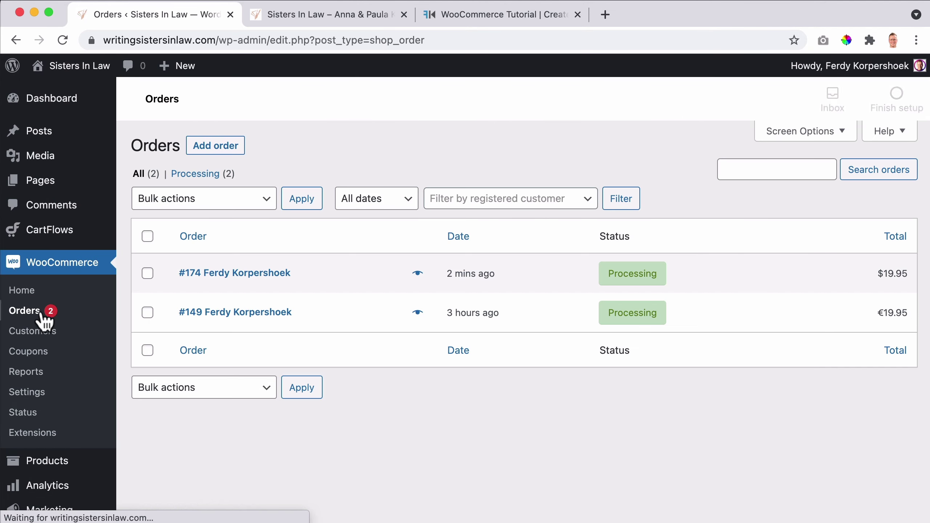
left_click(228, 201)
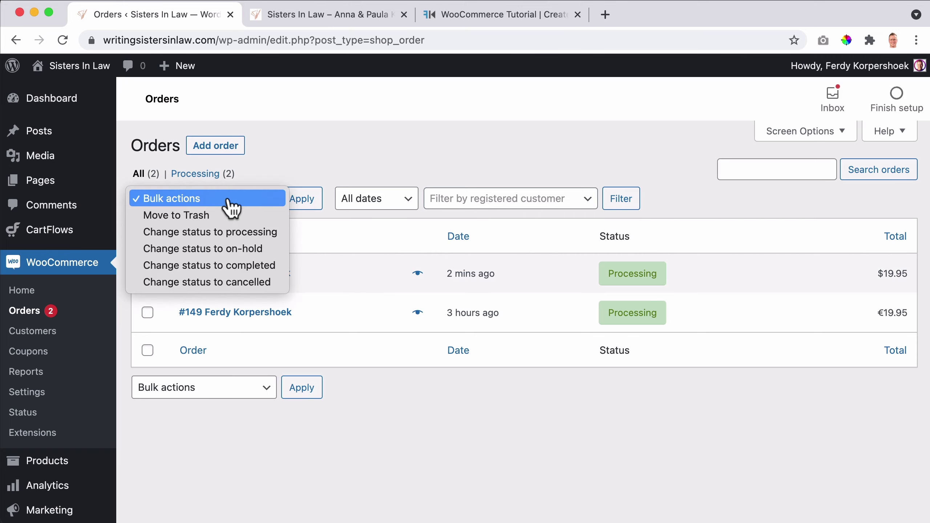
left_click(234, 274)
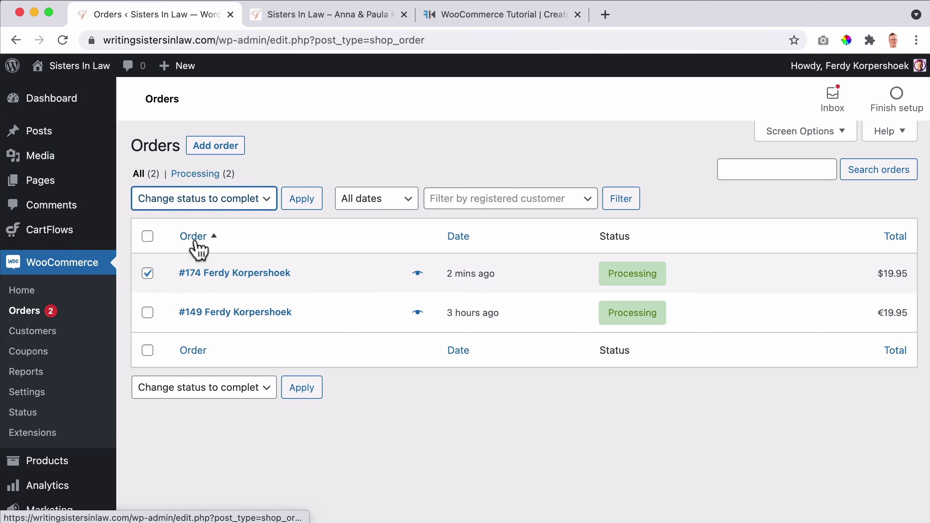
left_click(36, 394)
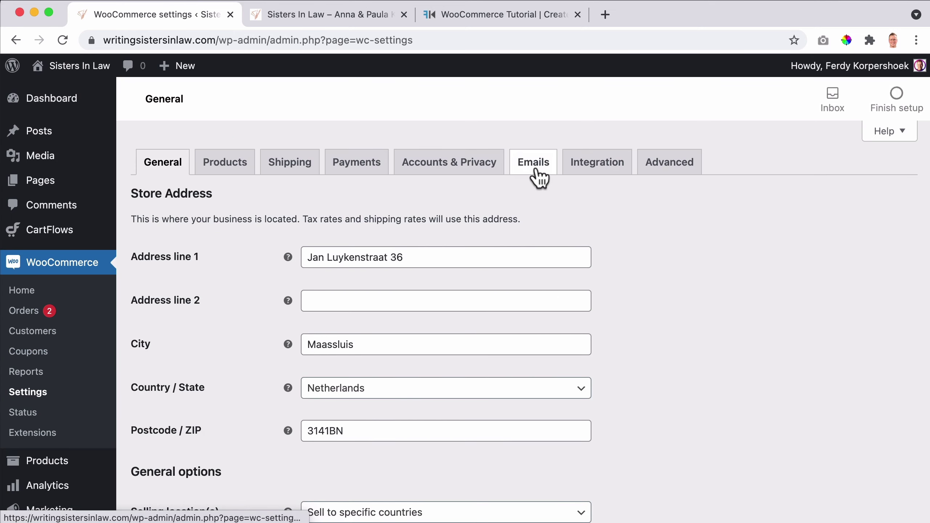
- Under Emails, manage the Completed order email and copy its HTML template to the theme as customer-completed-order.php
left_click(533, 167)
scroll(365, 240, "down", 5)
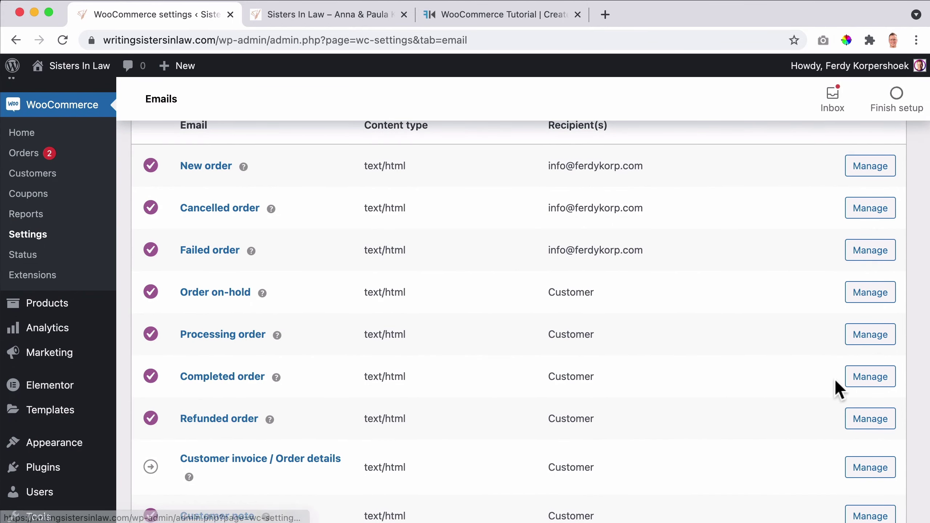
left_click(861, 381)
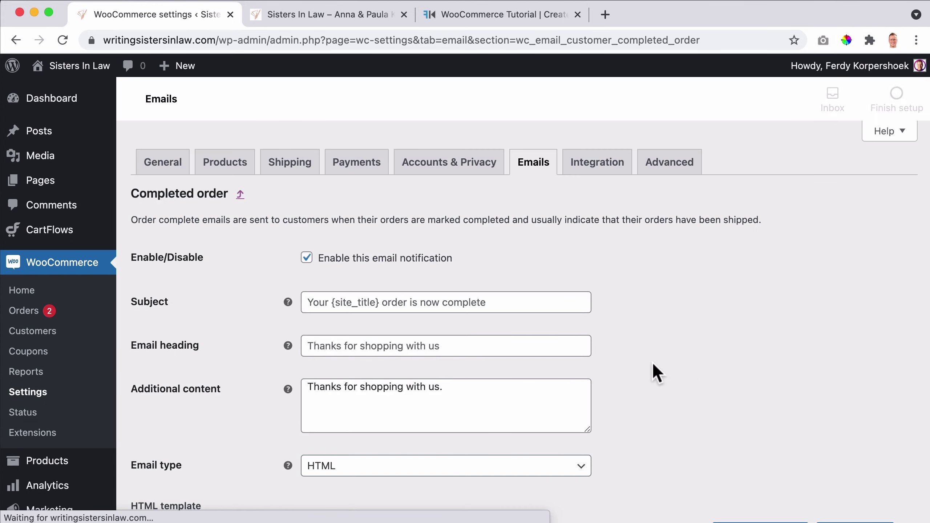
scroll(644, 366, "down", 6)
scroll(627, 336, "down", 1)
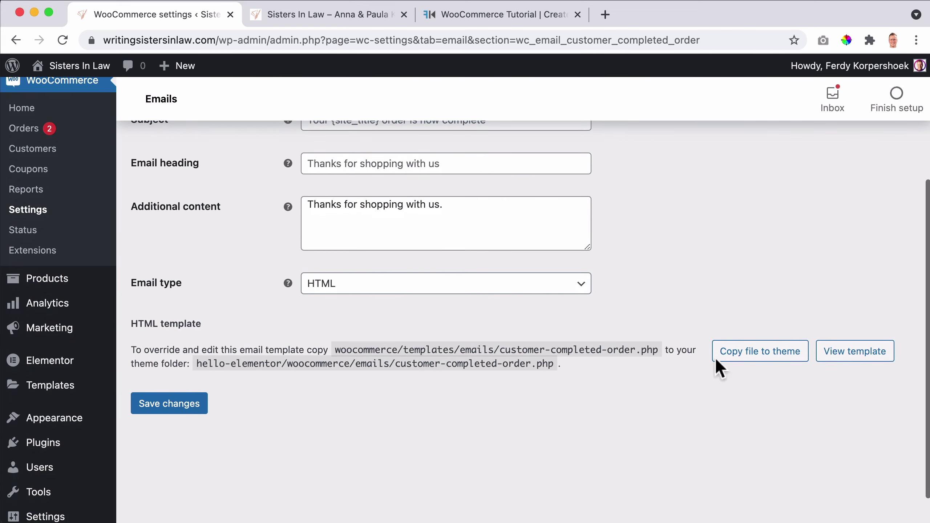
left_click(761, 353)
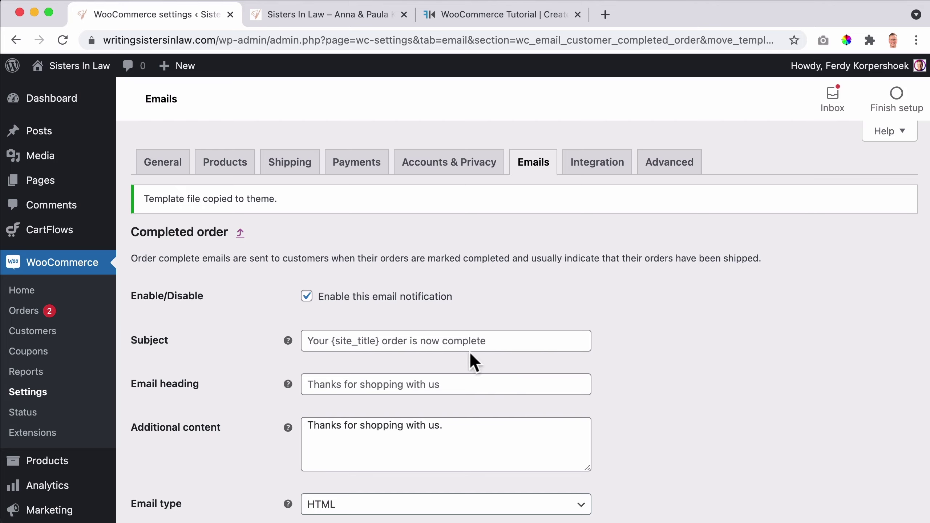
scroll(542, 344, "down", 5)
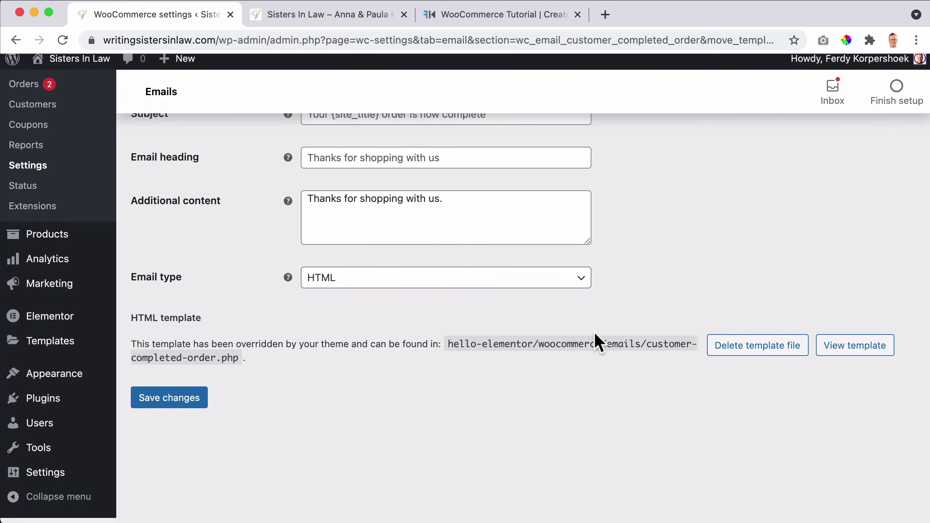
scroll(591, 332, "up", 5)
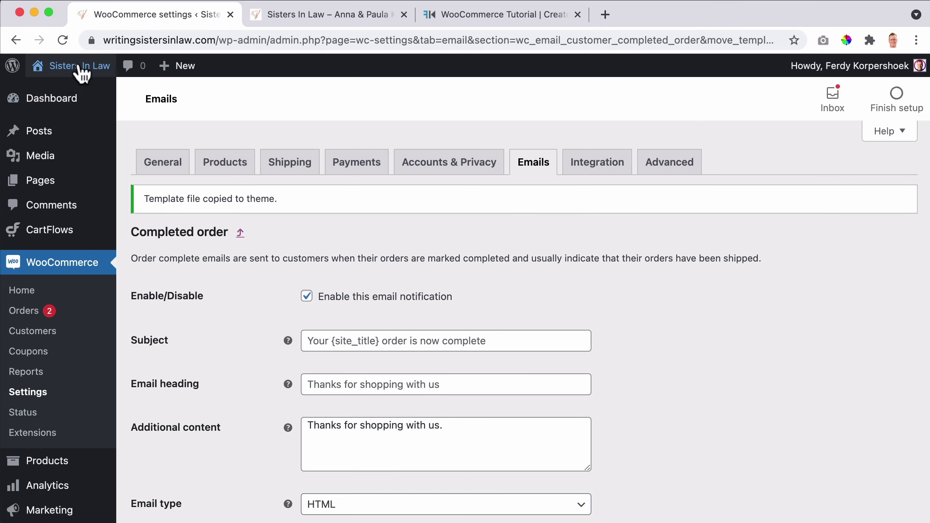
- From the live homepage, close the spare tabs and open the About page in Elementor with its page settings
left_click(51, 66)
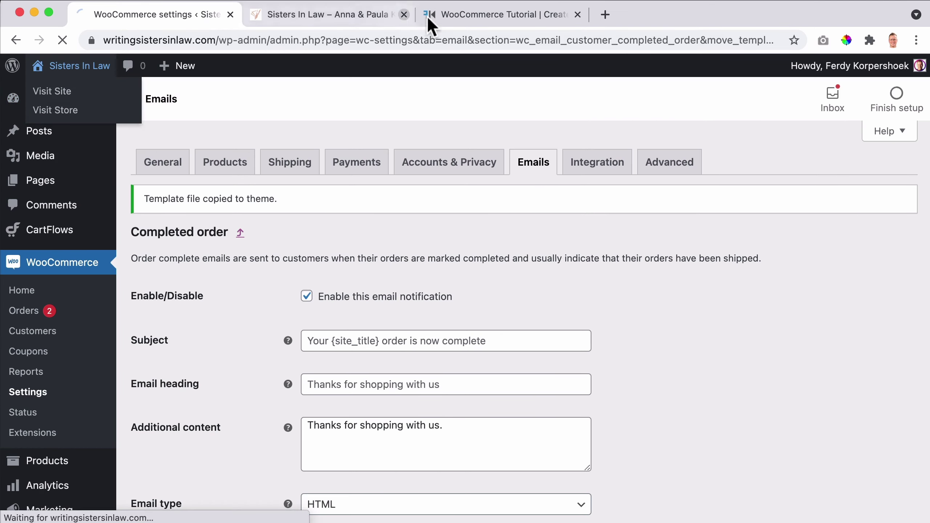
left_click(407, 16)
left_click(404, 14)
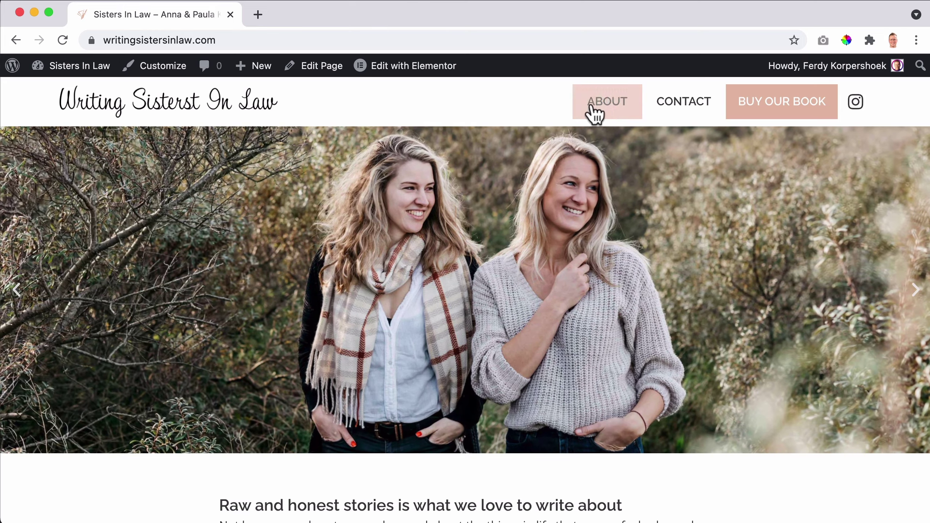
left_click(595, 114)
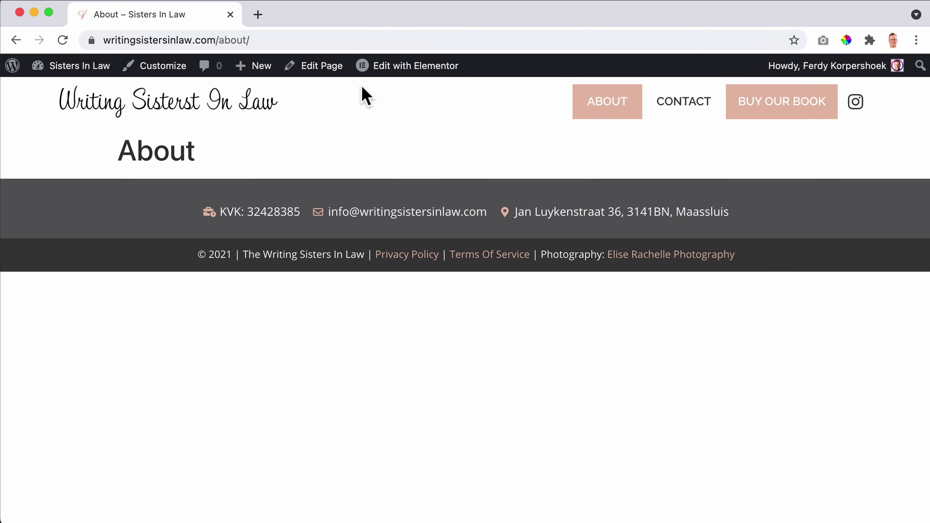
left_click(322, 76)
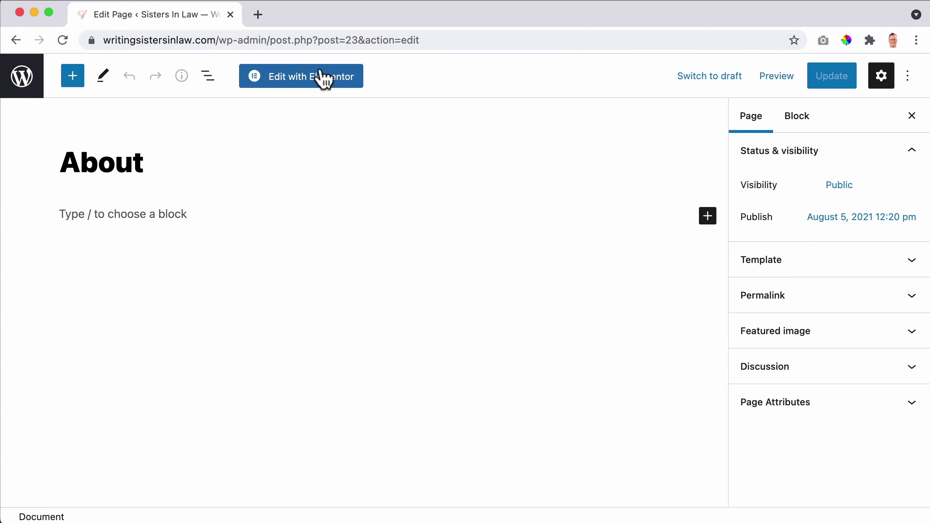
left_click(316, 81)
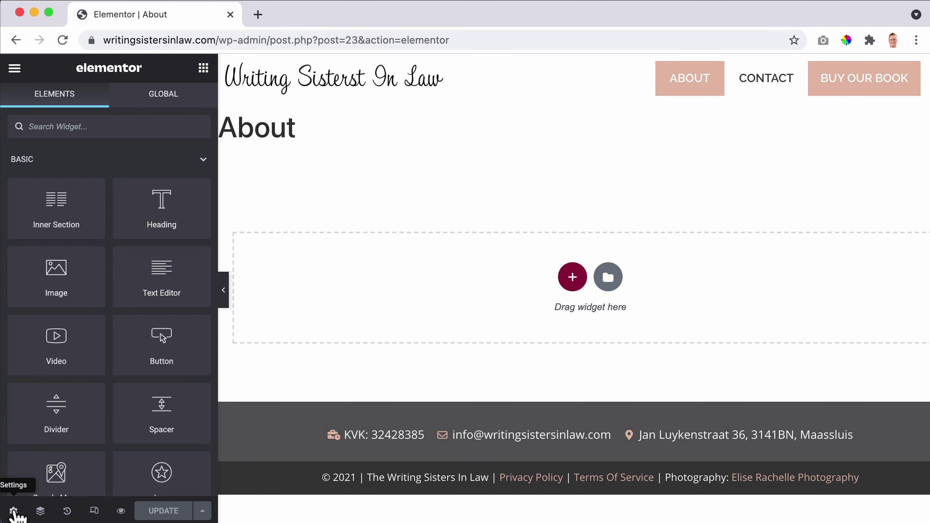
left_click(13, 511)
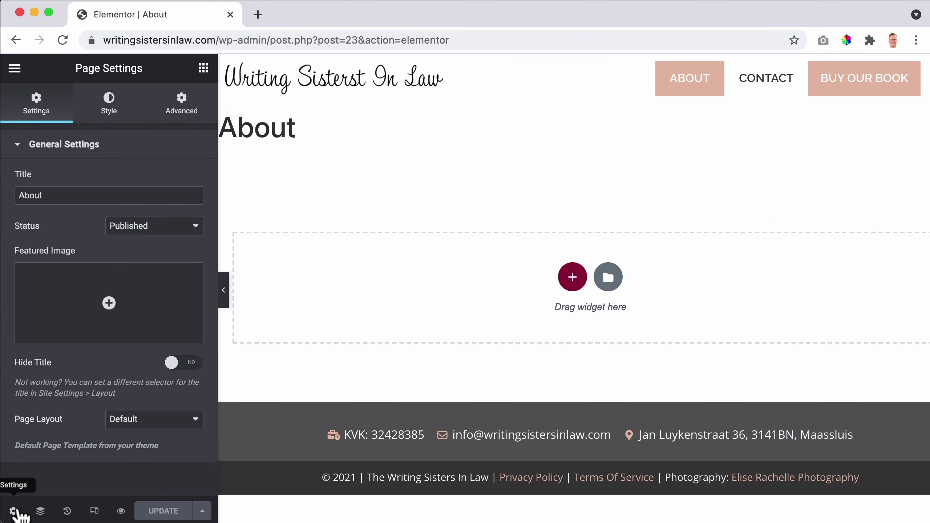
- Turn on Hide Title and set the About page layout to Elementor Full Width
left_click(182, 363)
left_click(145, 425)
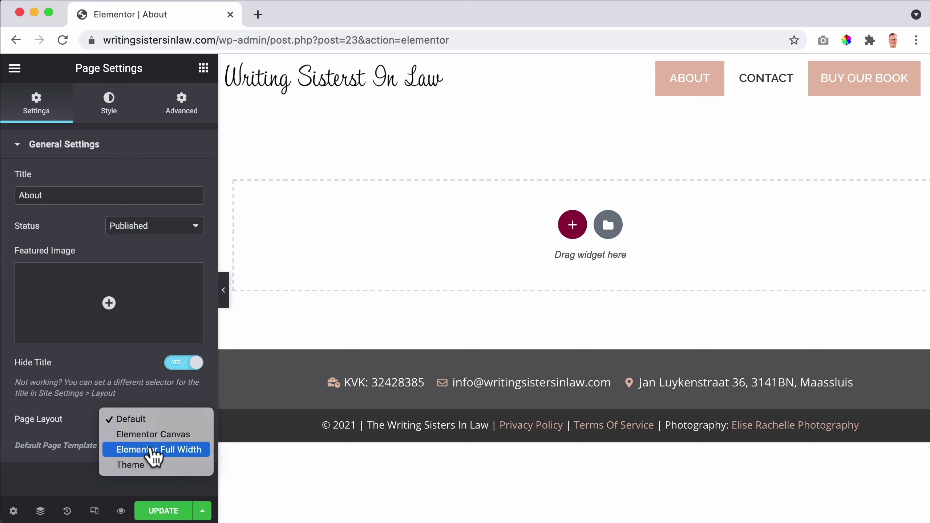
left_click(158, 450)
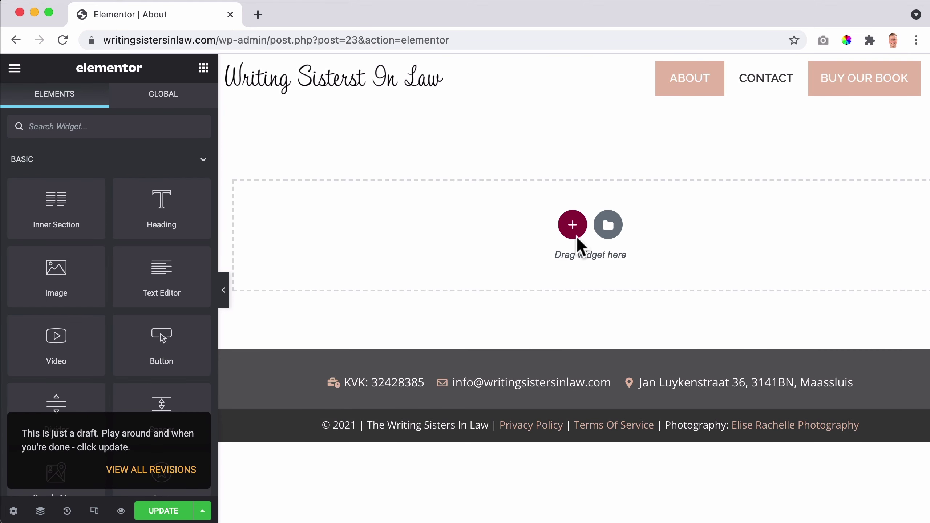
- Add a two-column section and put a heading naming the two sisters-in-law in its left column
left_click(573, 230)
left_click(490, 260)
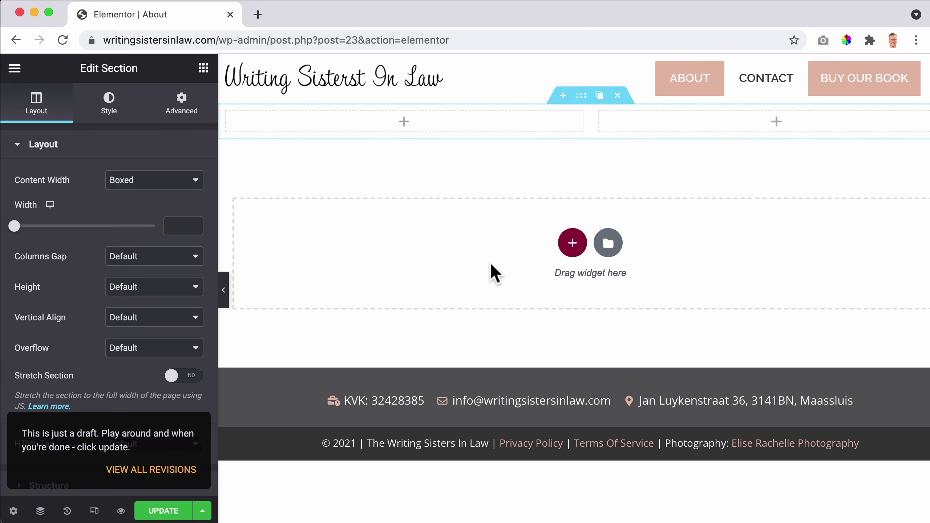
left_click(203, 69)
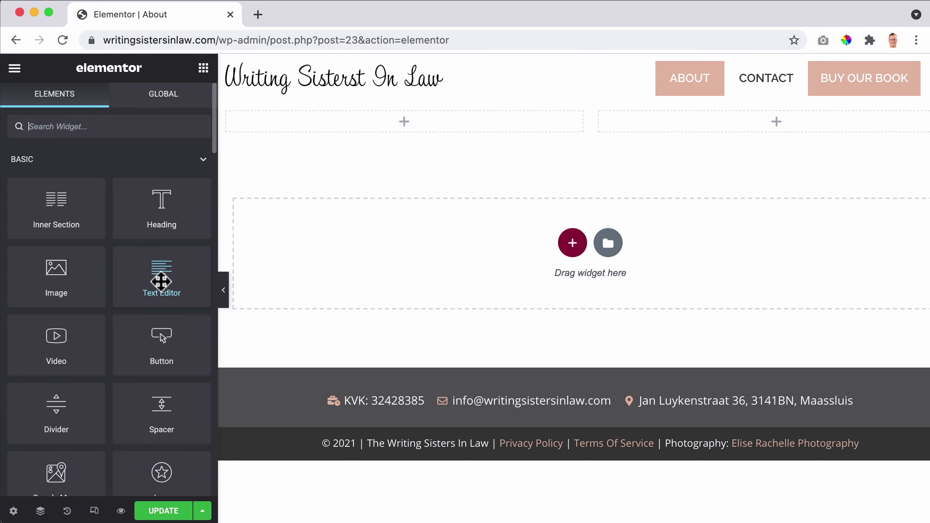
left_click_drag(162, 206, 351, 139)
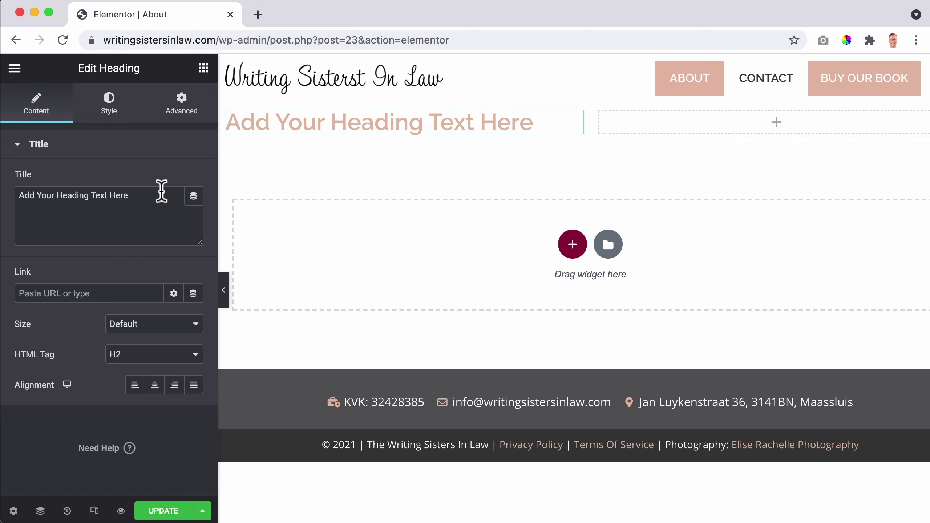
left_click_drag(134, 200, 6, 196)
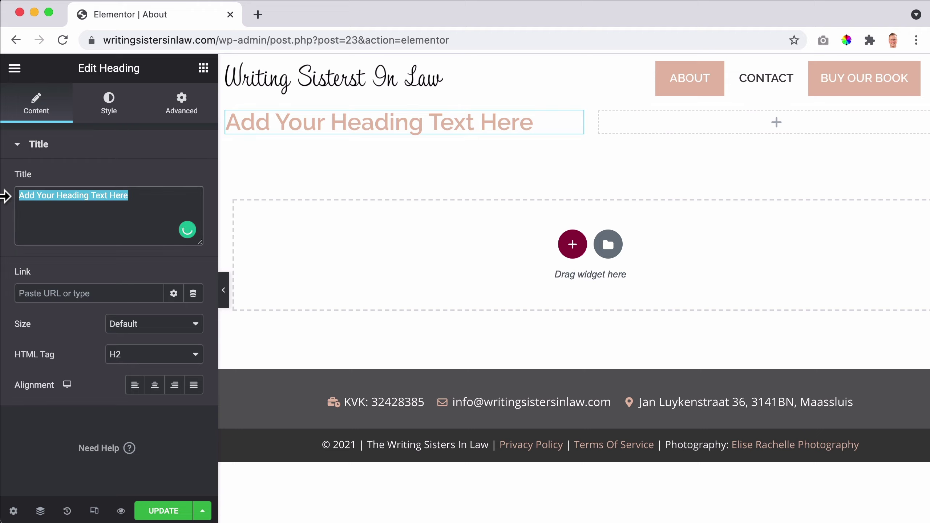
type("Anna About Paula")
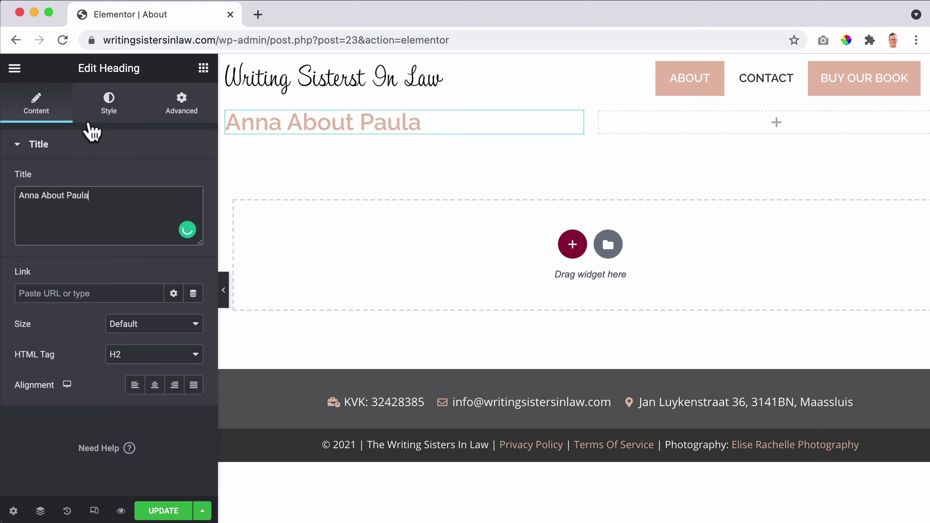
left_click(203, 69)
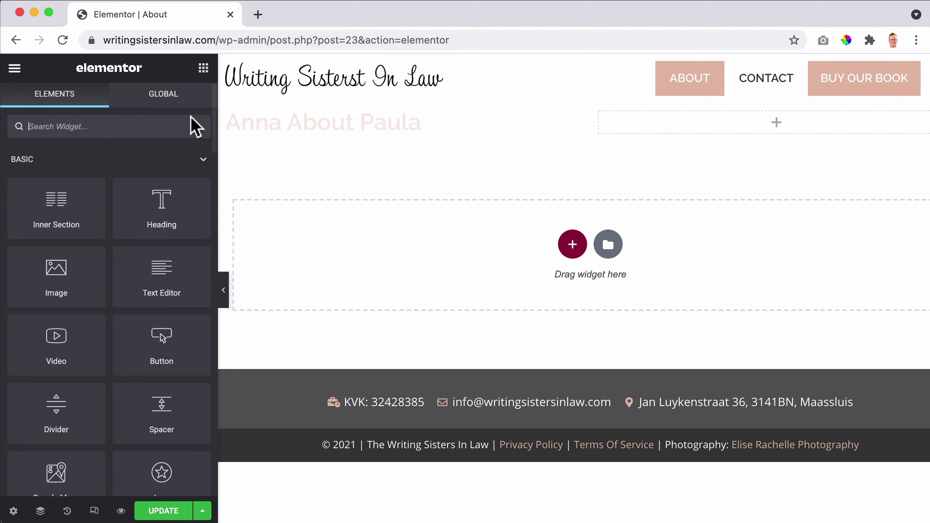
- In a new tab, search 'dummy' text generators and open the Blind Text Generator site
left_click(259, 14)
type("dummy text generatpr")
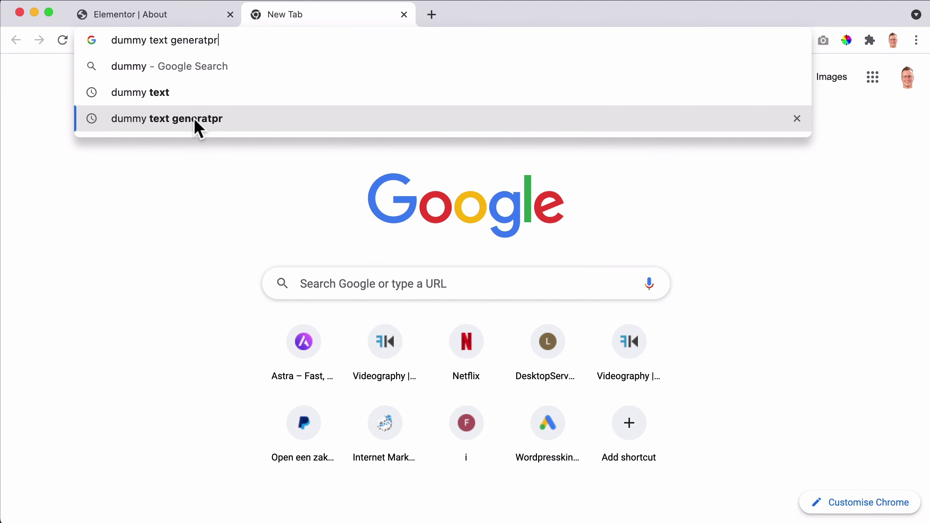
left_click(194, 118)
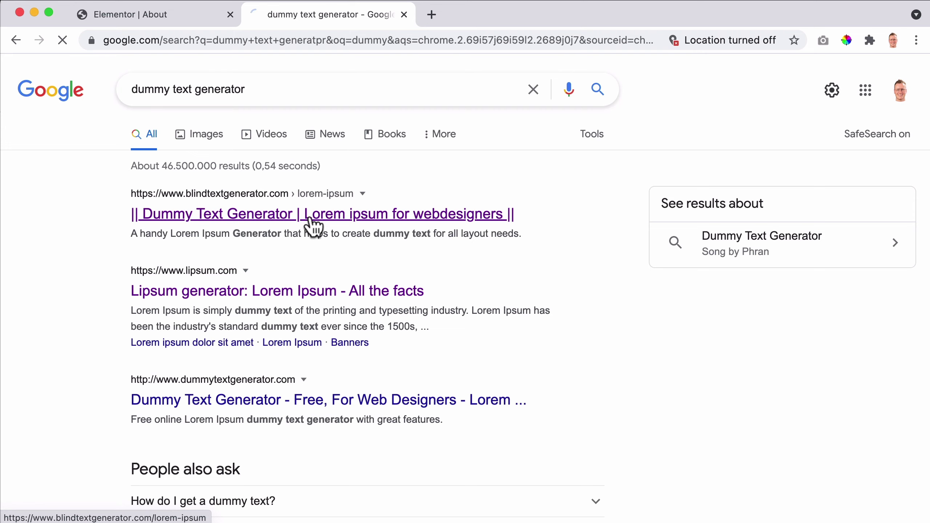
left_click(314, 216)
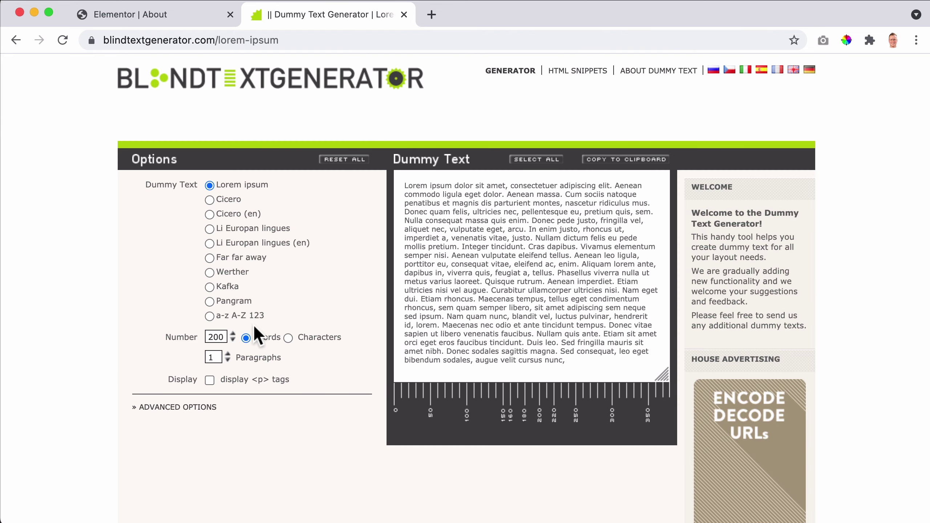
- Generate 100 words of Lorem ipsum in 5 paragraphs, select it, and return to the Elementor tab
left_click(227, 355)
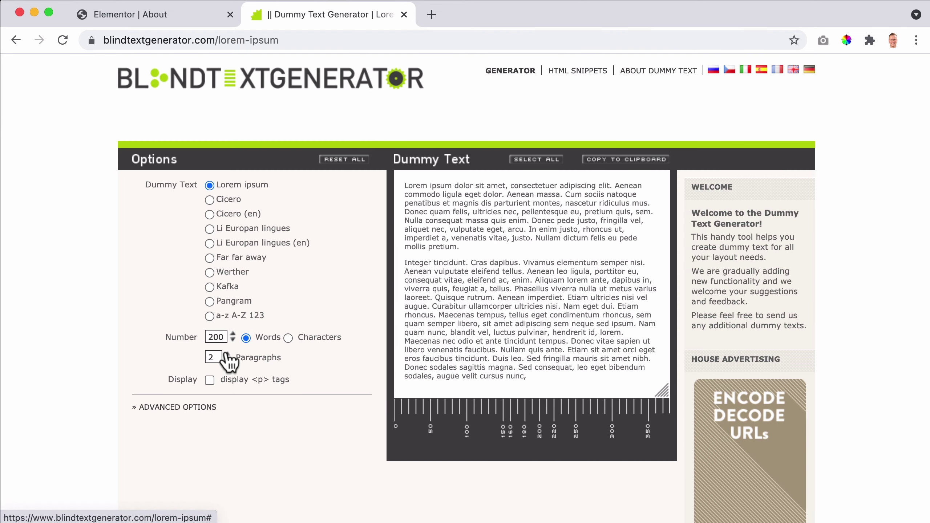
left_click(227, 355)
left_click(227, 355)
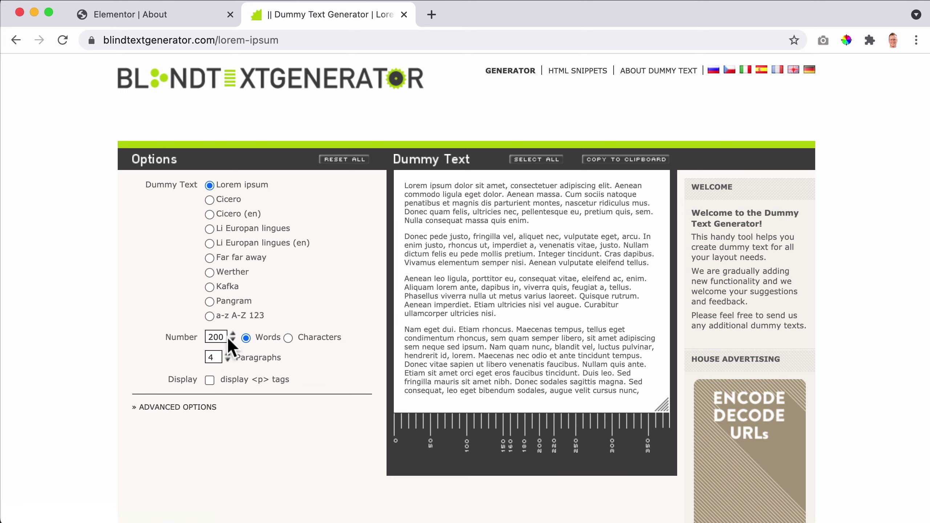
left_click(233, 341)
left_click(232, 341)
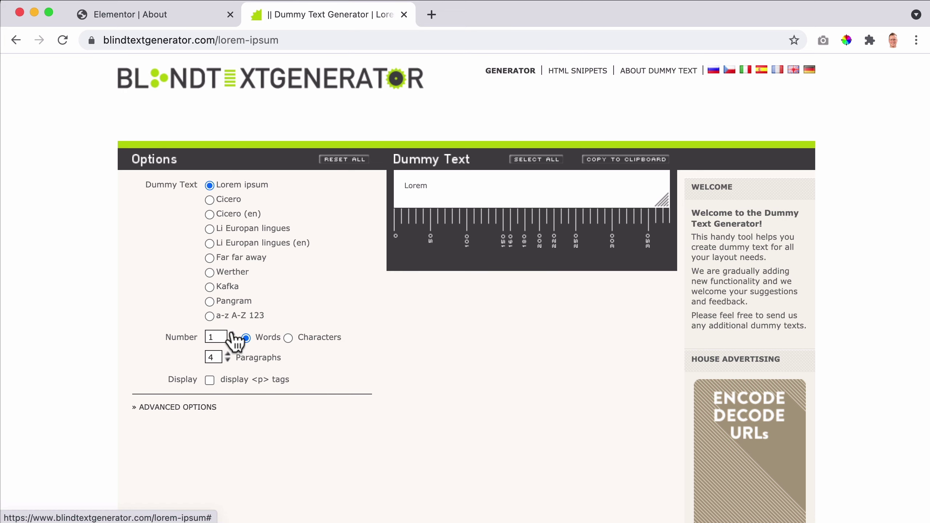
left_click(231, 333)
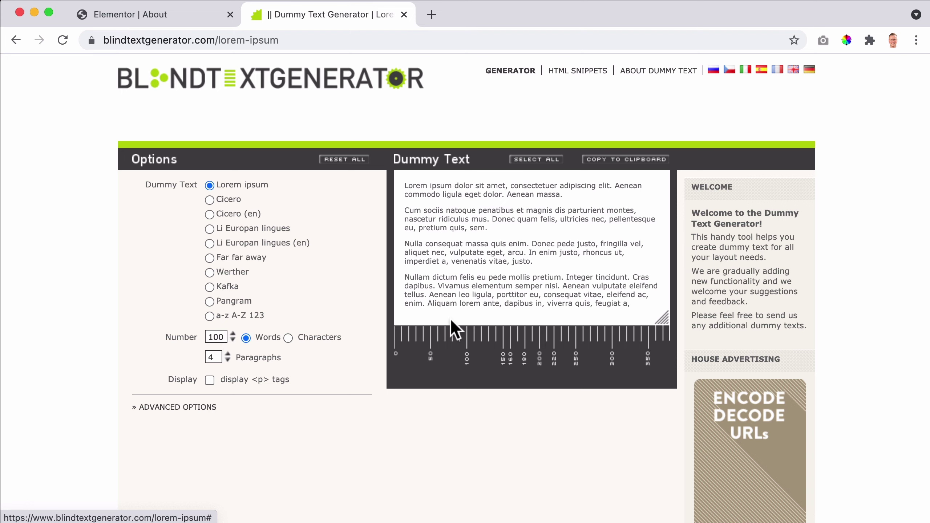
scroll(639, 291, "down", 1)
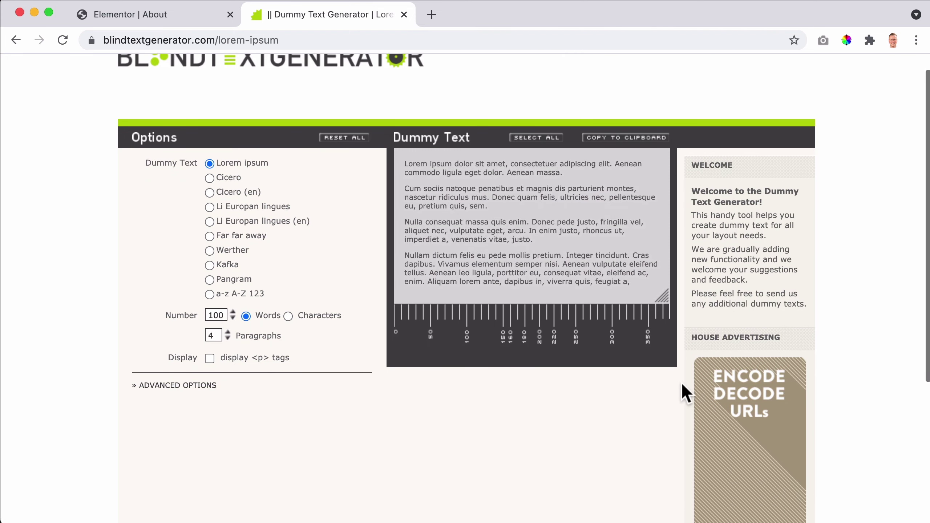
left_click(228, 332)
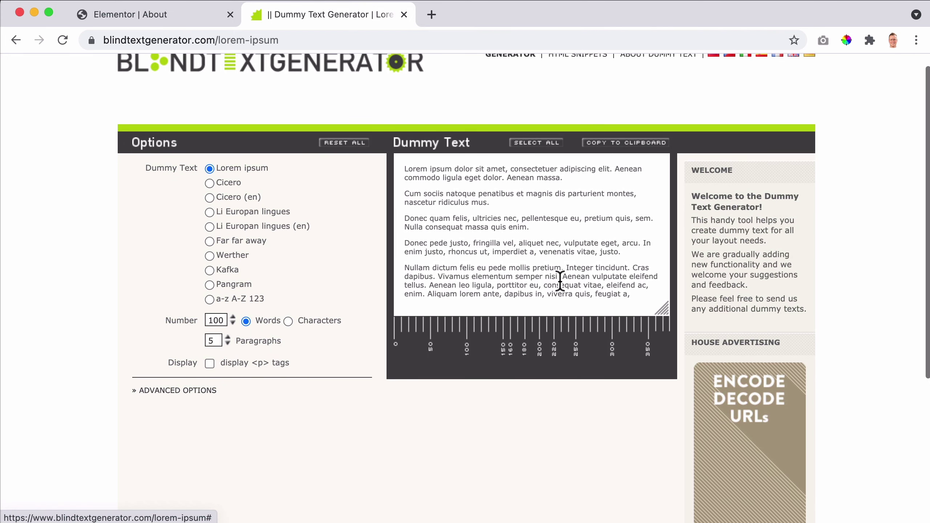
left_click_drag(655, 302, 407, 172)
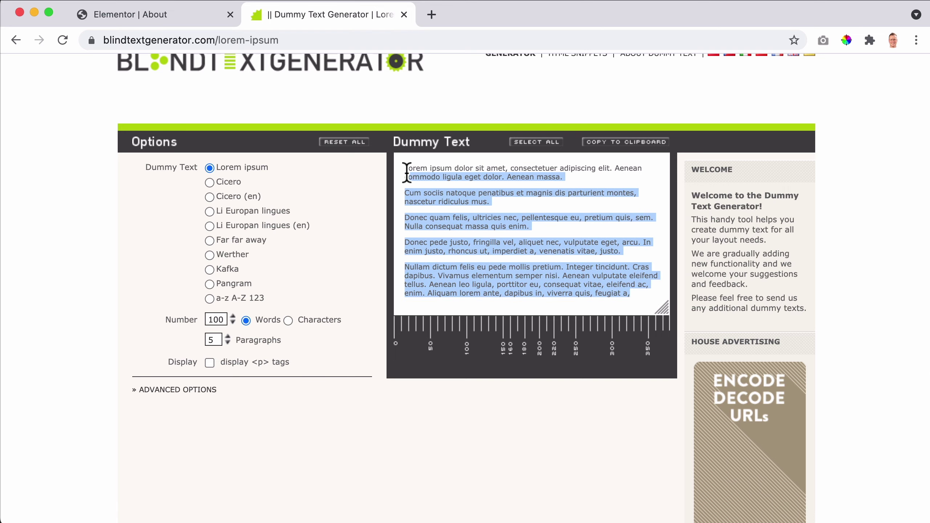
left_click(199, 15)
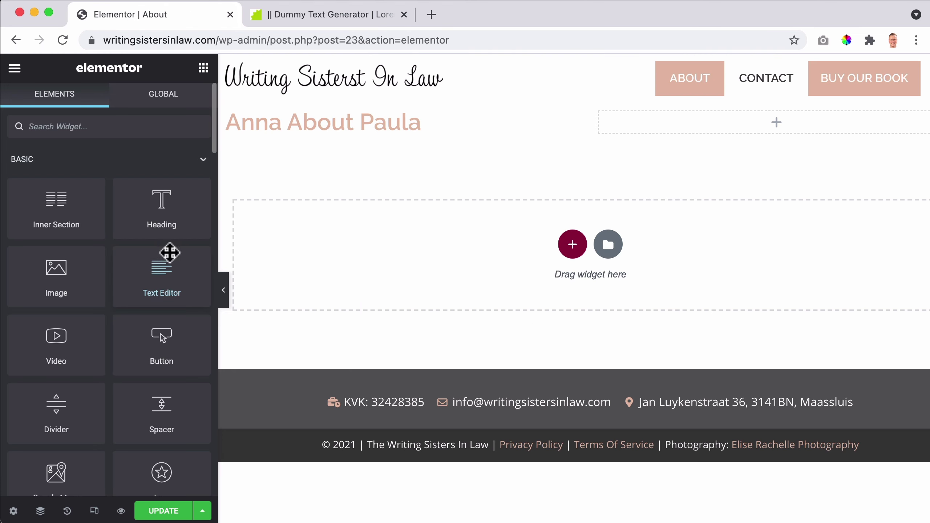
- Add a Text Editor widget under the heading and paste the five Lorem ipsum paragraphs into it
left_click(458, 126)
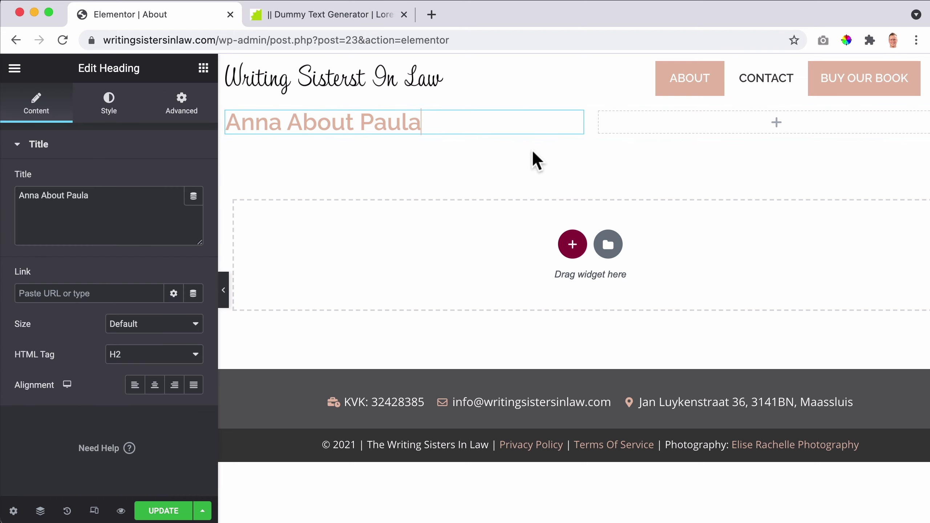
left_click(203, 69)
left_click_drag(158, 261, 334, 129)
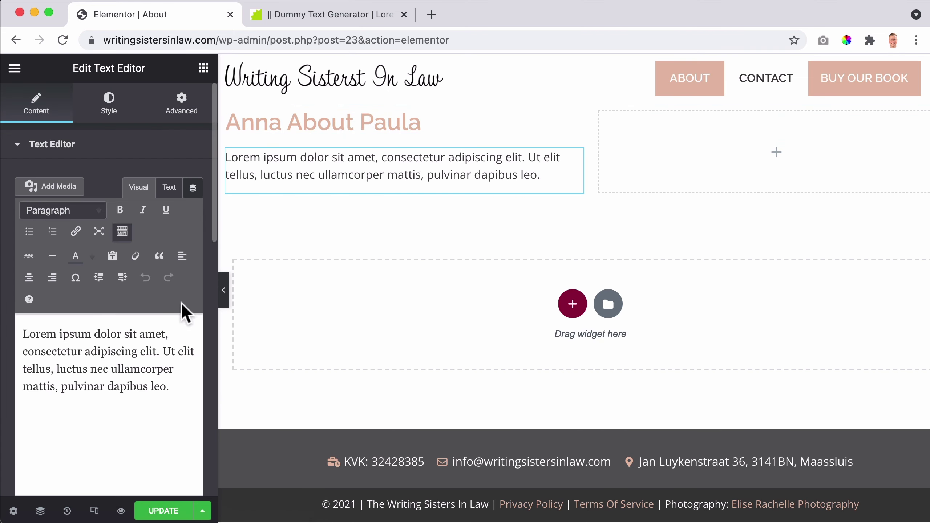
left_click(128, 347)
key("ctrl+a")
type("Lorem ipsum dolor sit amet, consectetuer adipiscing elit. Aenean commodo ligula eget dolor. Aenean massa. Cum sociis natoque penatibus et magnis dis parturient montes, nascetur ridiculus mus. Donec quam felis, ultricies nec, pellentesque eu, pretium quis, sem. Nulla consequat massa quis enim. Donec pede justo, fringilla vel, aliquet nec, vulputate eget, arcu. In enim justo, rhoncus ut, imperdiet a, venenatis vitae, justo. Nullam dictum felis eu pede mollis pretium. Integer tincidunt. Cras dapibus. Vivamus elementum semper nisi. Aenean vulputate eleifend tellus. Aenean leo ligula, porttitor eu, consequat vitae, eleifend ac, enim. Aliquam lorem ante, dapibus in, viverra quis, feugiat a,")
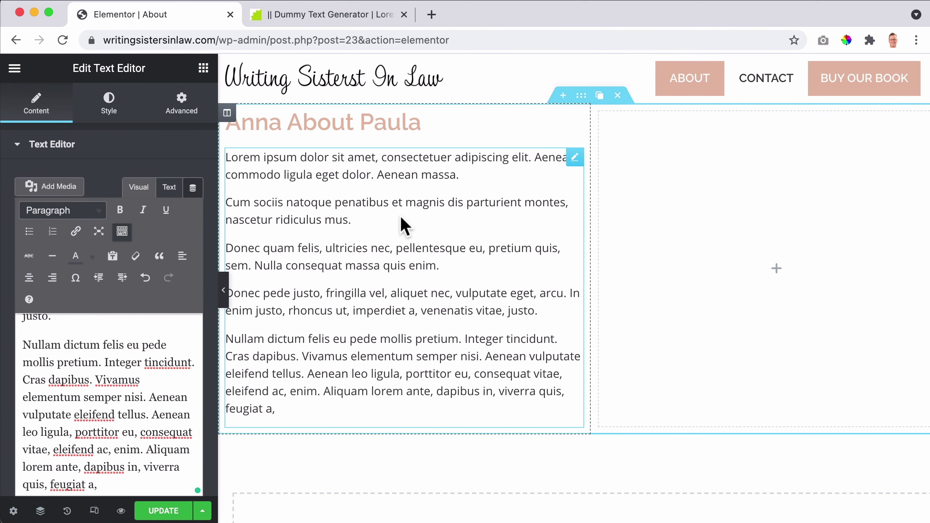
- Add an Image widget to the right column showing the portrait in the striped blouse
left_click(203, 69)
type("image")
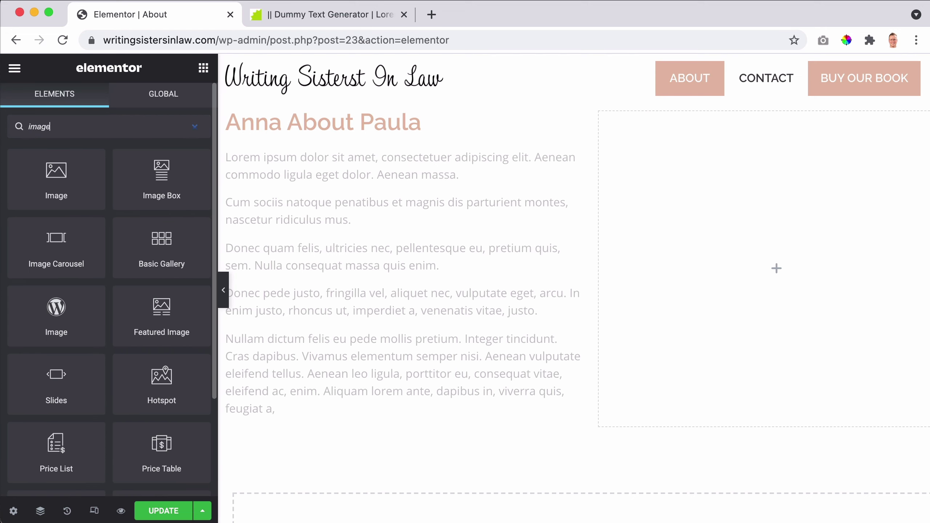
left_click_drag(59, 183, 762, 211)
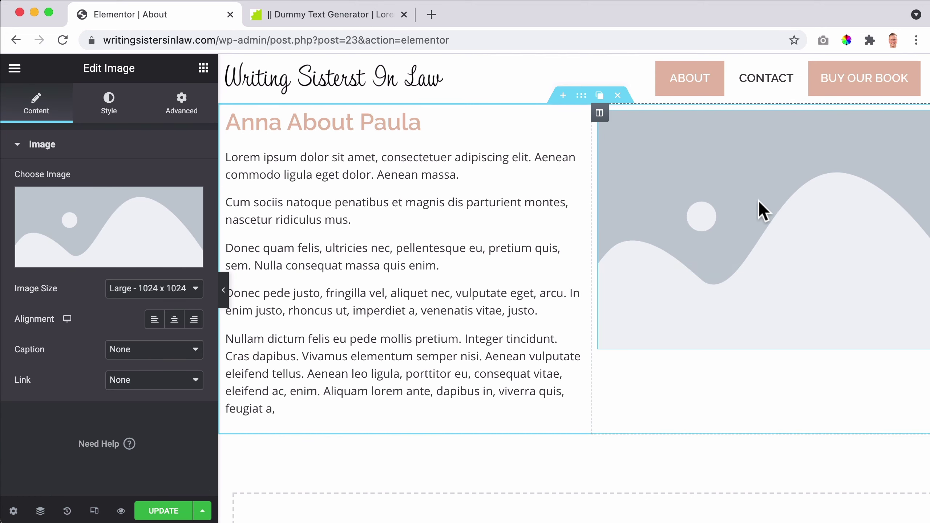
left_click(139, 213)
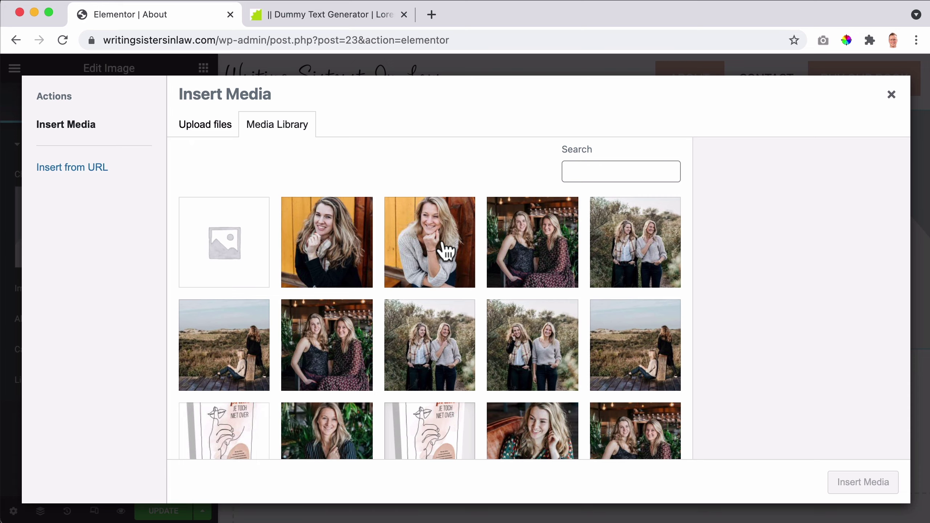
scroll(442, 250, "down", 3)
left_click(347, 336)
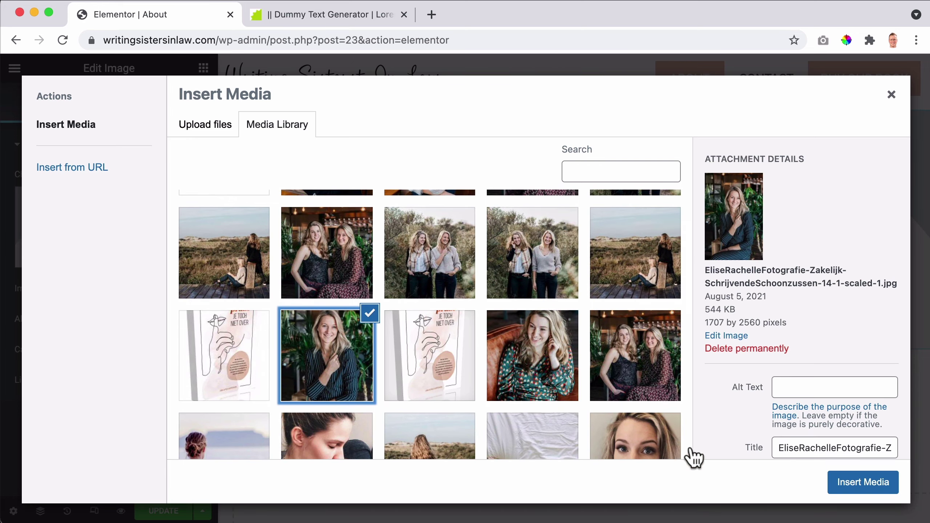
left_click(863, 482)
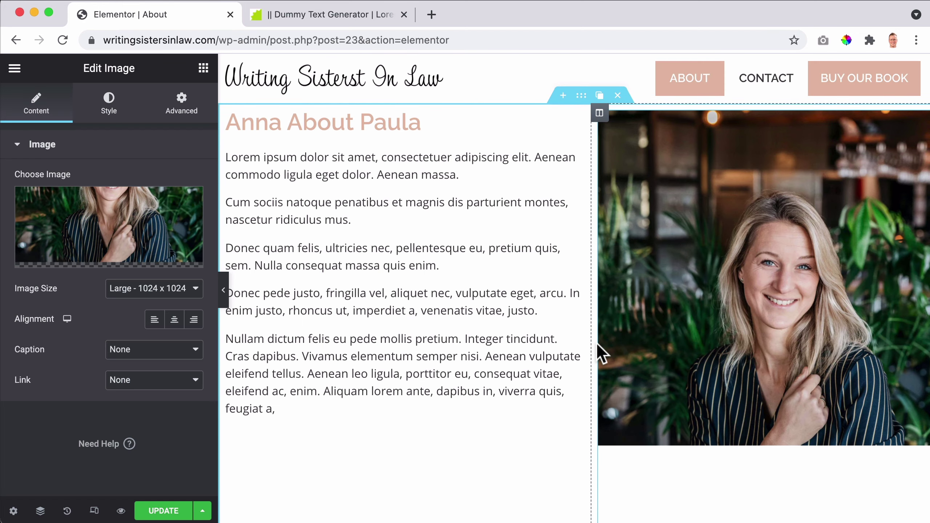
- Give the photo column a Fade In Right entrance animation and the text column Fade In Left
left_click(599, 113)
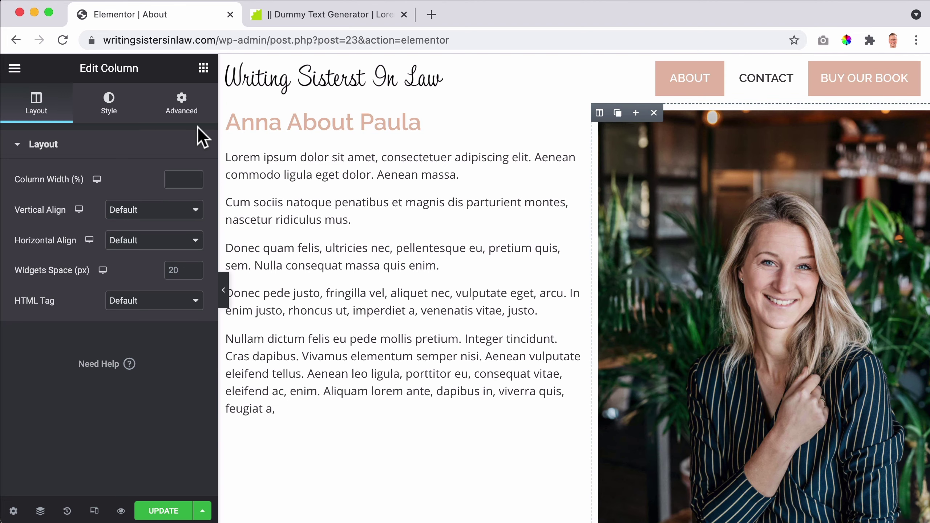
left_click(183, 116)
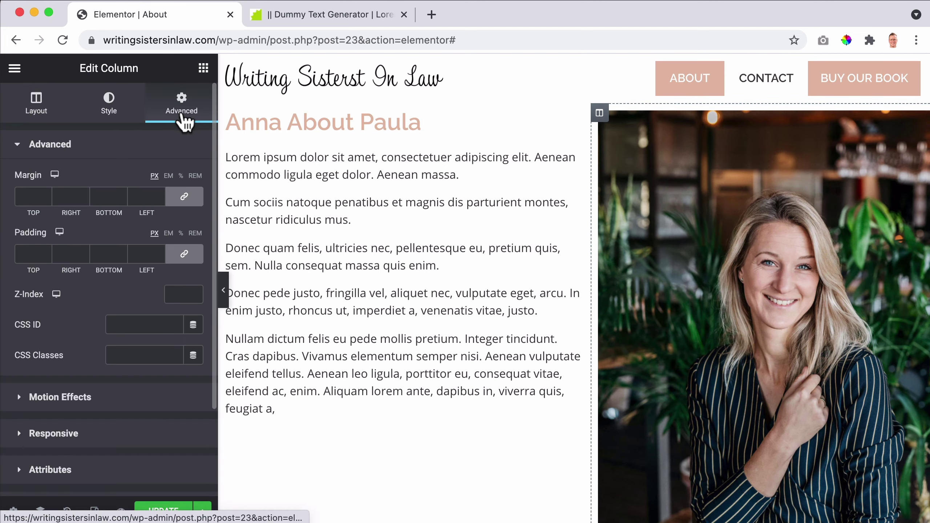
left_click(69, 399)
left_click(129, 301)
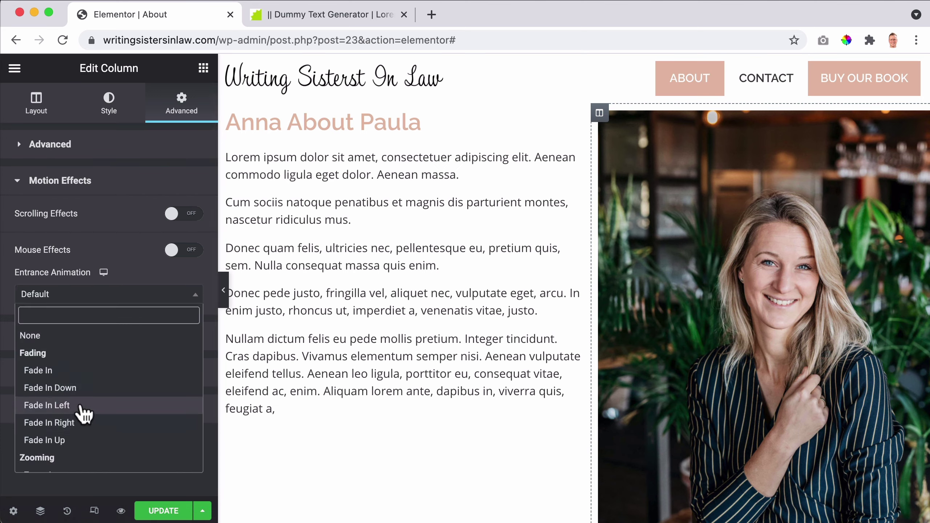
left_click(75, 424)
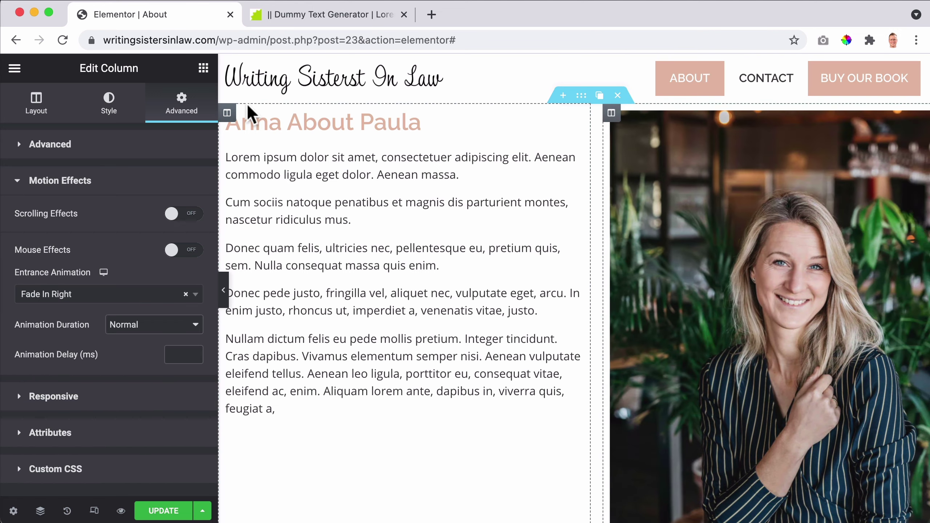
left_click(226, 113)
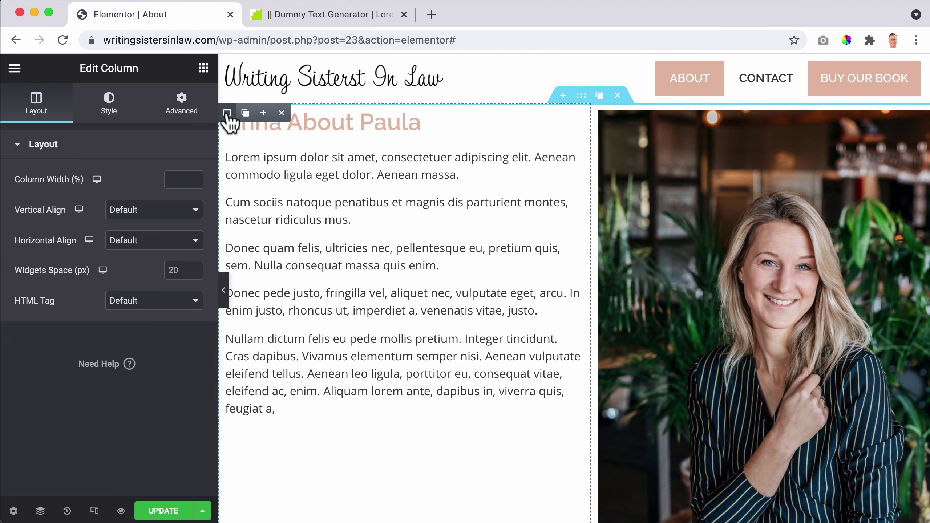
left_click(182, 101)
left_click(70, 397)
left_click(134, 296)
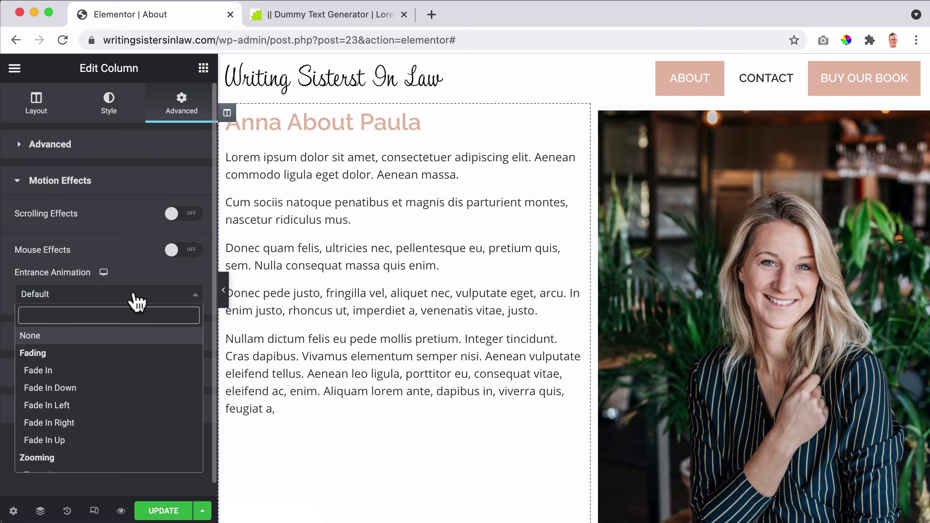
left_click(92, 403)
scroll(567, 282, "down", 5)
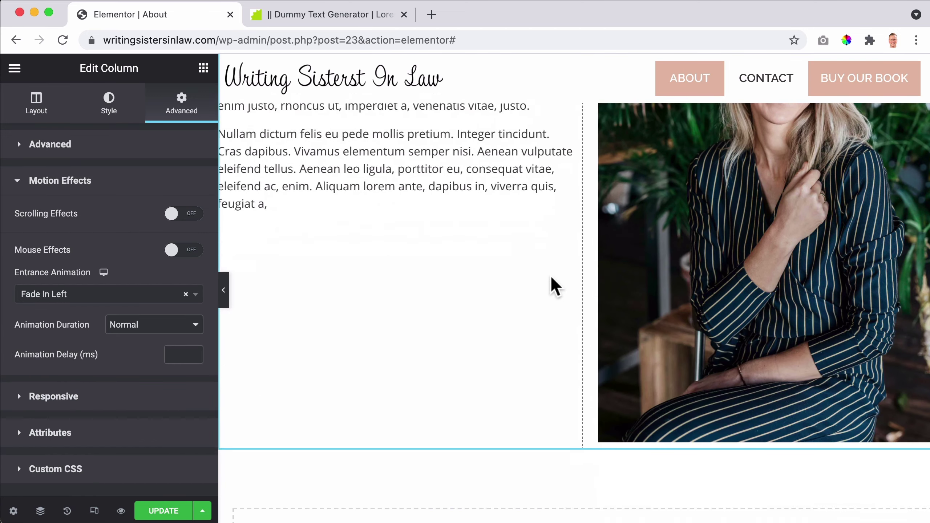
scroll(550, 280, "up", 5)
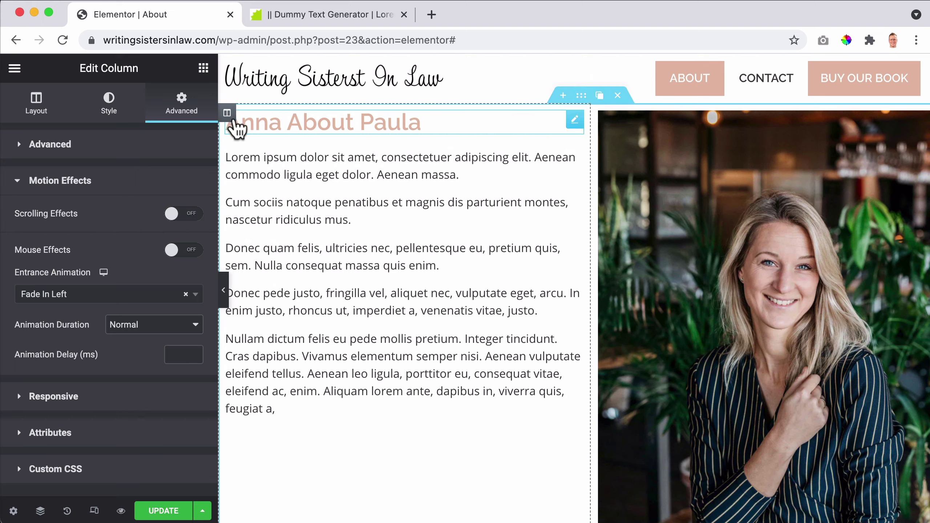
- Pad the text column 40 px on all sides and duplicate the whole section
mouse_move(228, 121)
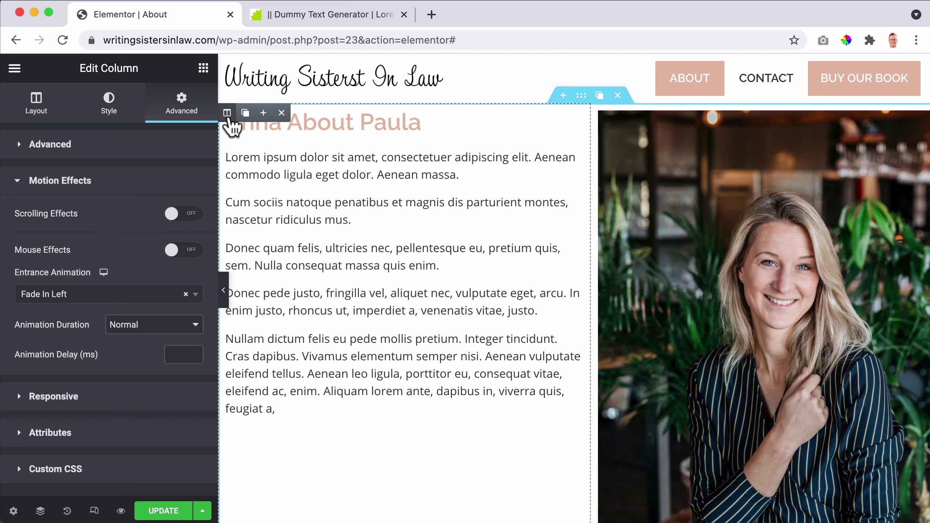
left_click(99, 145)
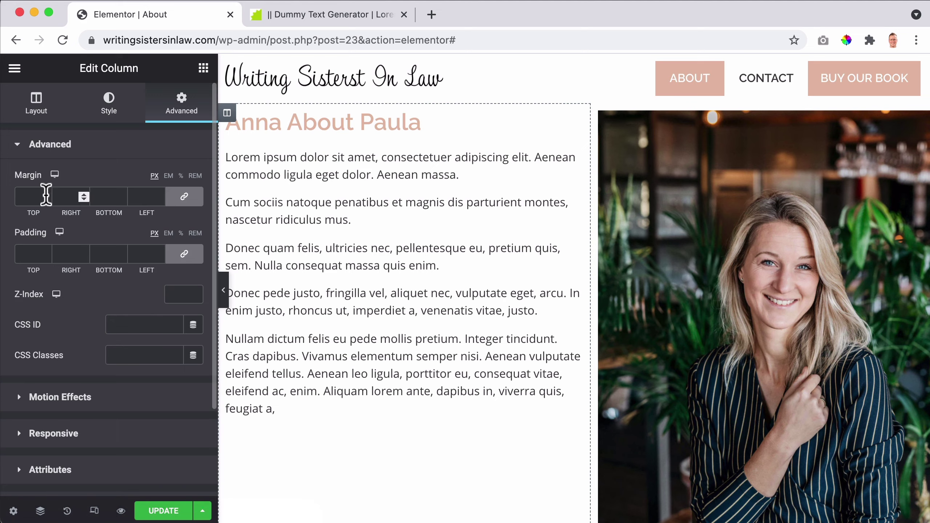
left_click(31, 245)
type("40")
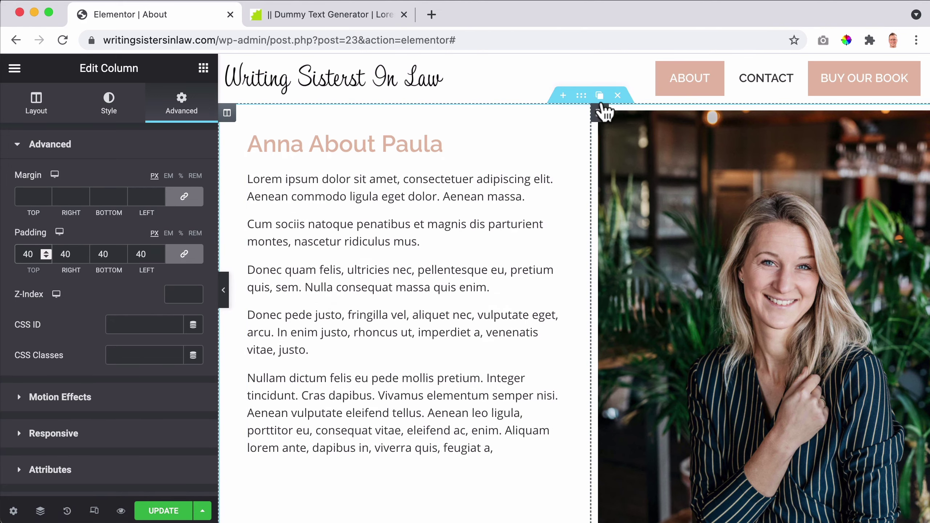
left_click(599, 95)
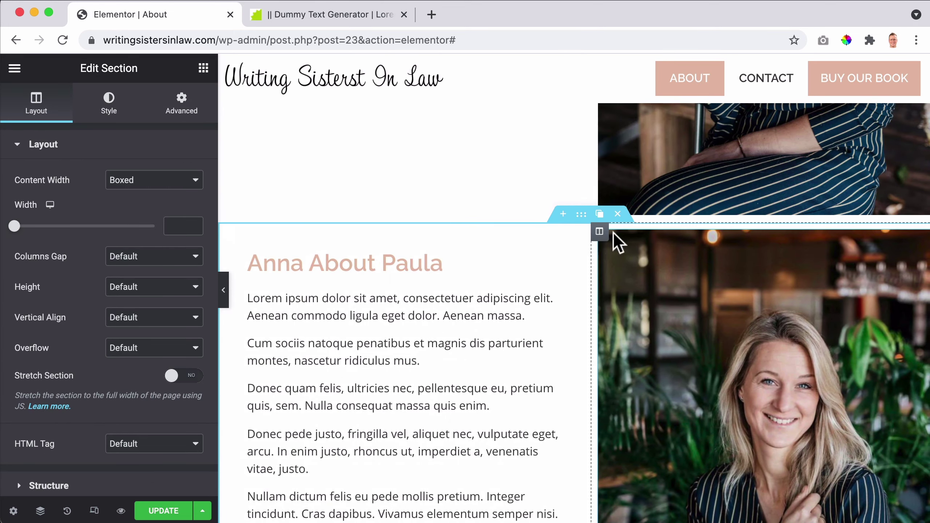
- In the copied section, move the photo column to the left and swap in the orange-wall portrait
left_click_drag(600, 231, 308, 245)
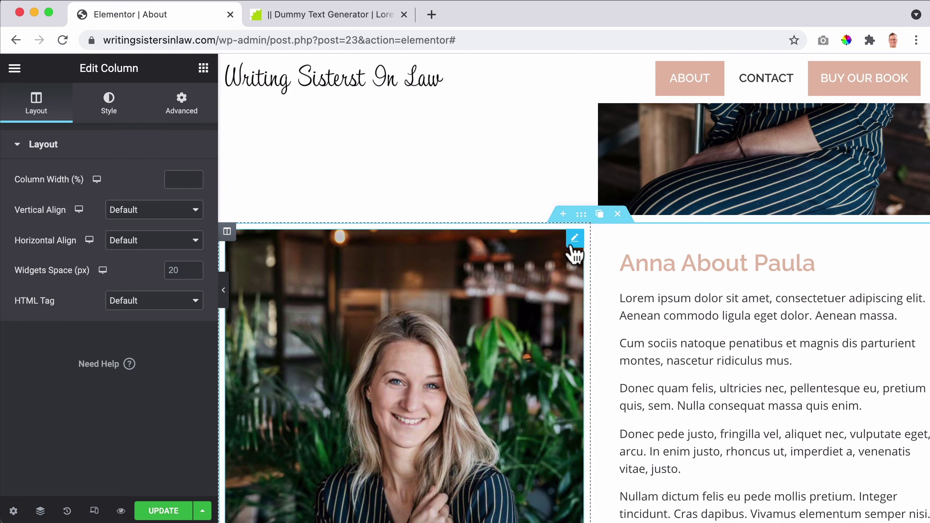
left_click(573, 246)
left_click(110, 231)
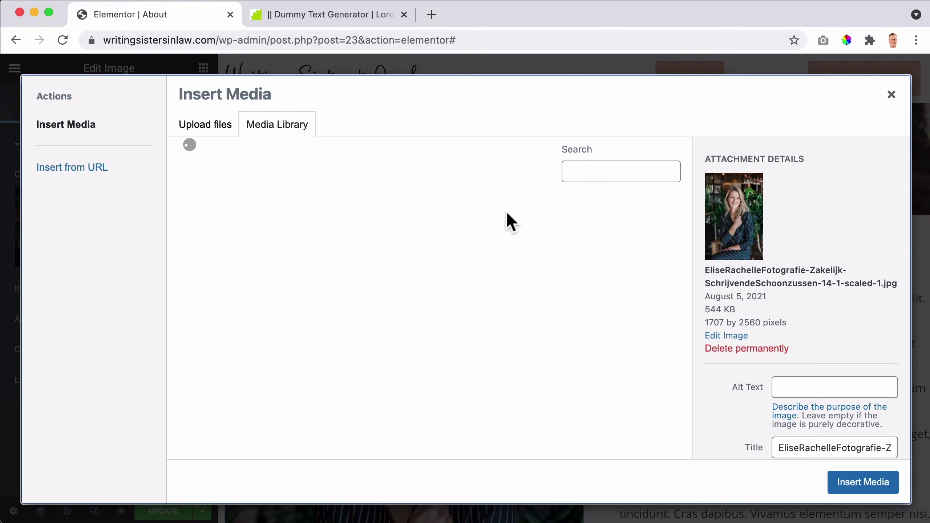
left_click(353, 260)
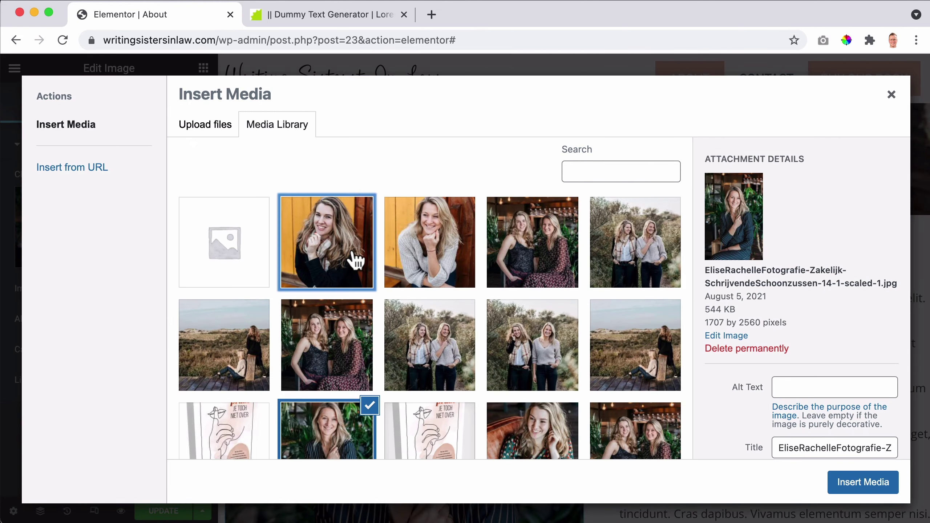
left_click(853, 483)
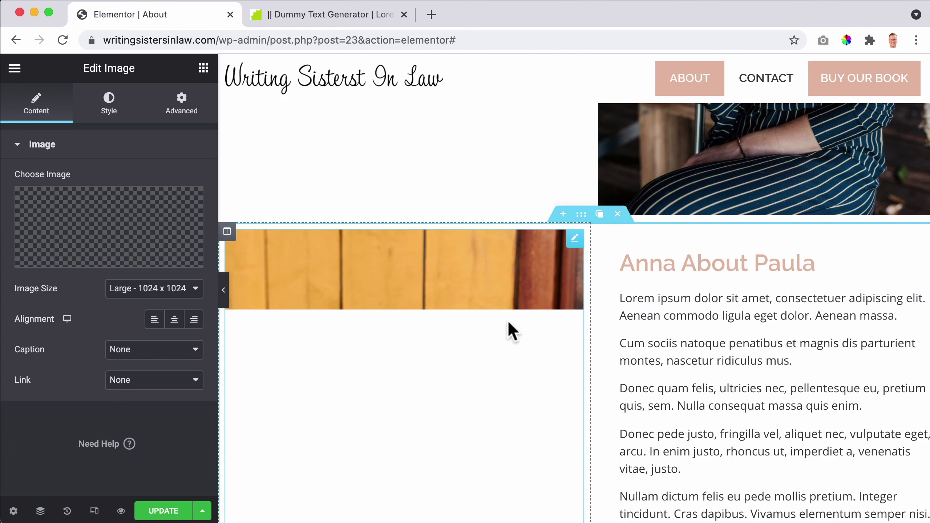
- Retitle the copied section's heading with the two sisters' names swapped
left_click(676, 257)
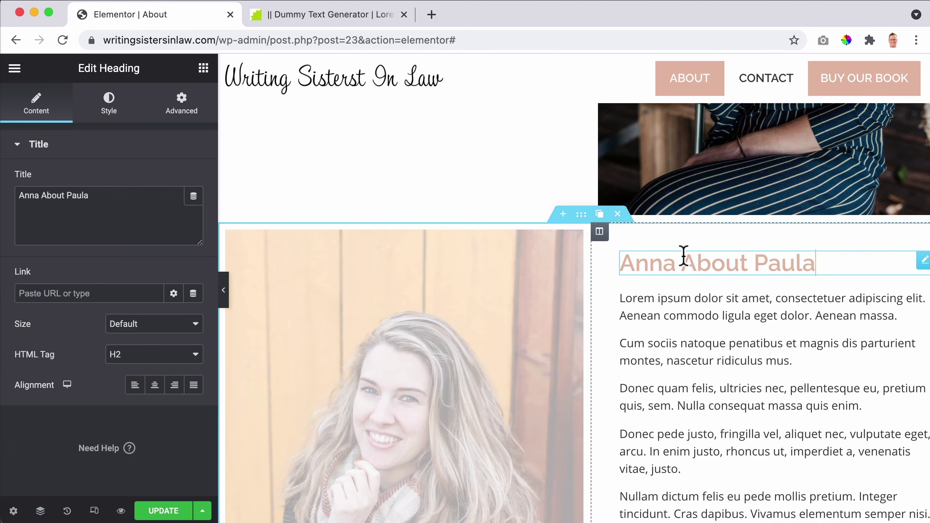
left_click_drag(12, 194, 43, 195)
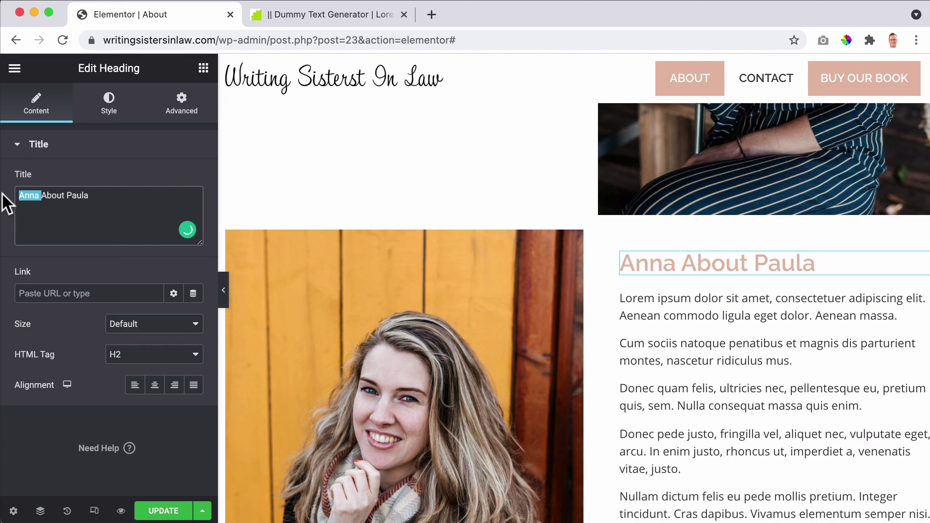
type("Pauka")
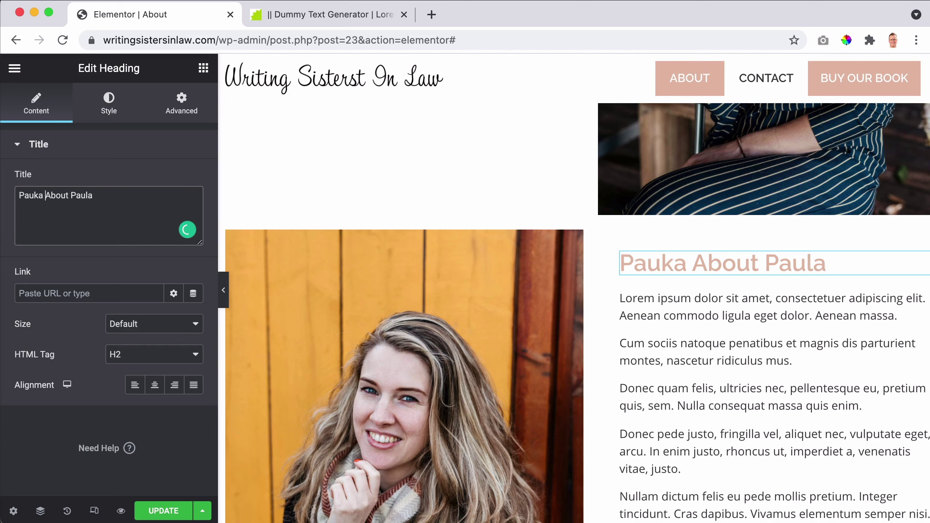
key("BackSpace")
type("l")
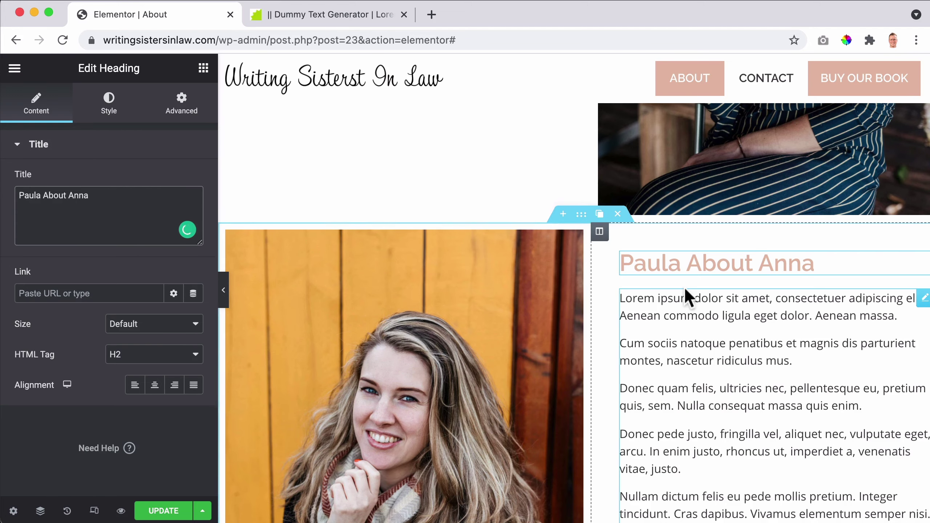
scroll(682, 286, "down", 6)
scroll(625, 305, "down", 10)
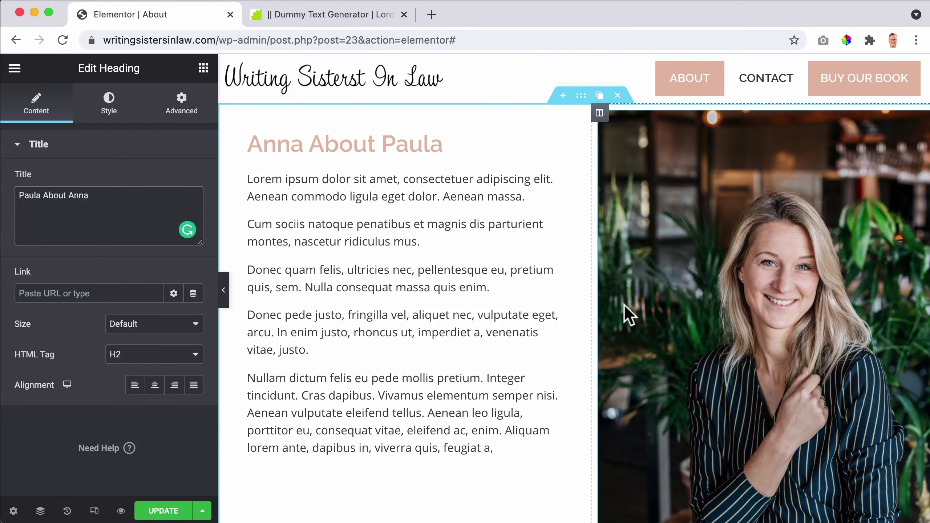
scroll(623, 304, "right", 2)
- Zero the padding and margin of the photo columns in the original and copied sections
left_click(568, 116)
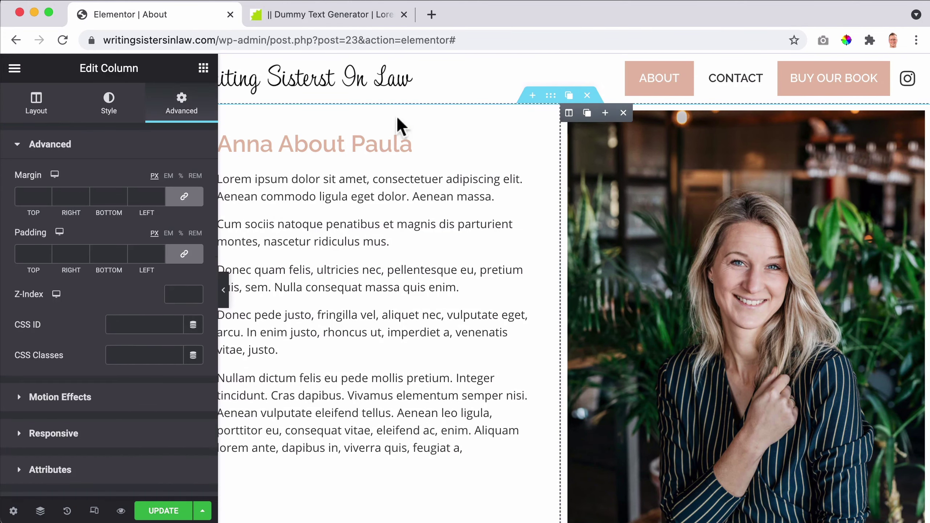
left_click(186, 256)
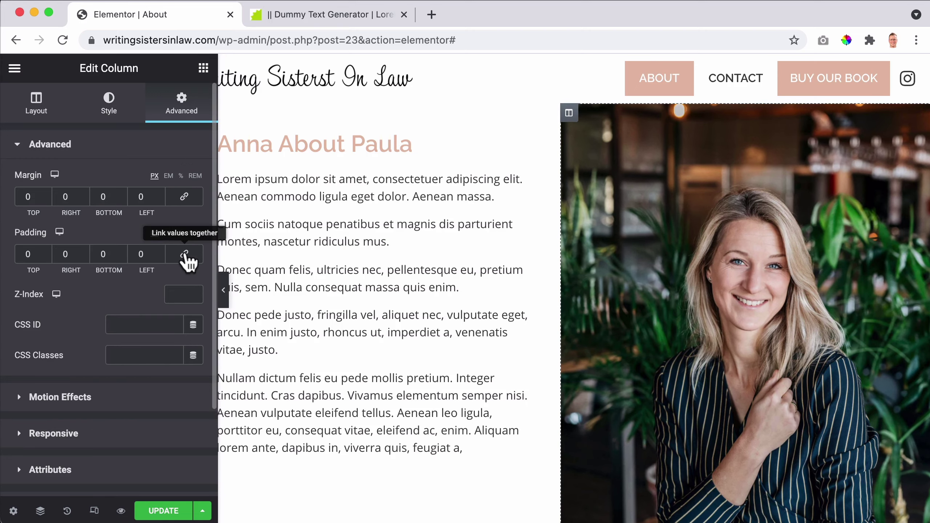
scroll(342, 293, "down", 5)
scroll(263, 286, "left", 2)
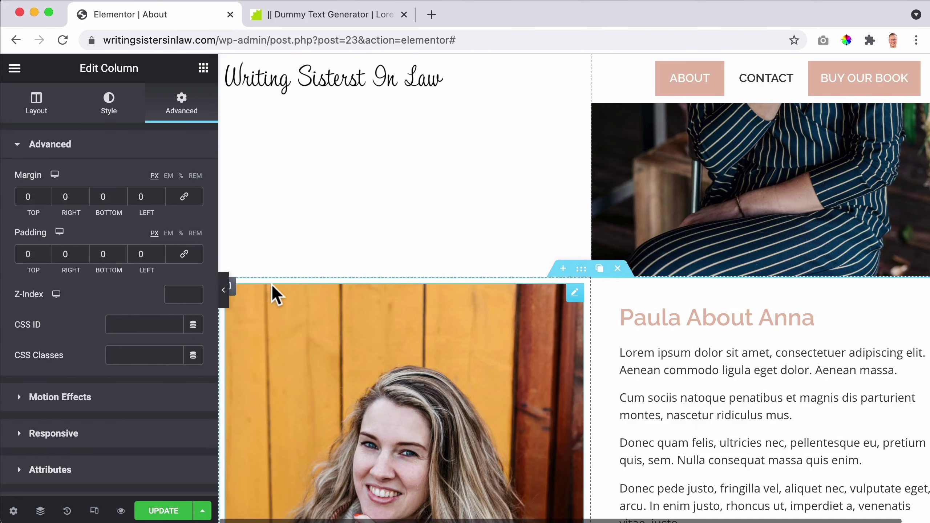
left_click(236, 284)
left_click(182, 101)
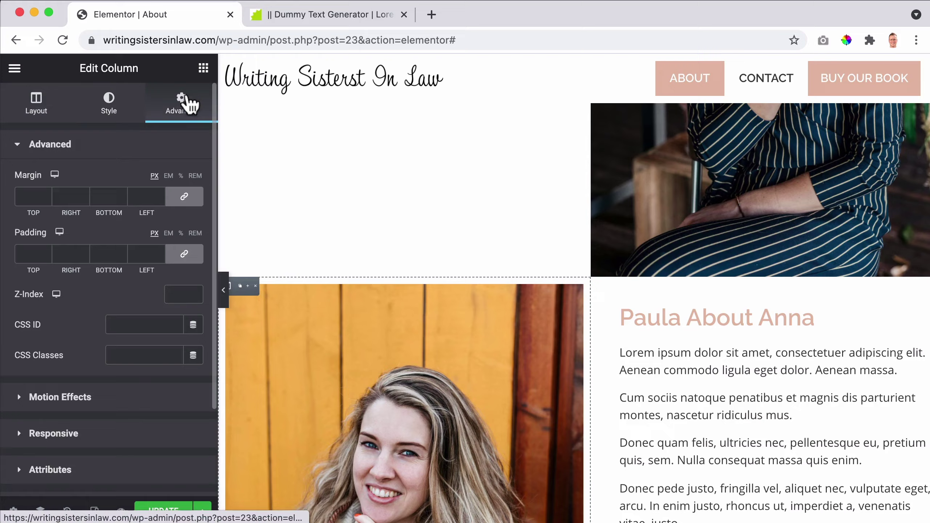
left_click(184, 197)
left_click(185, 254)
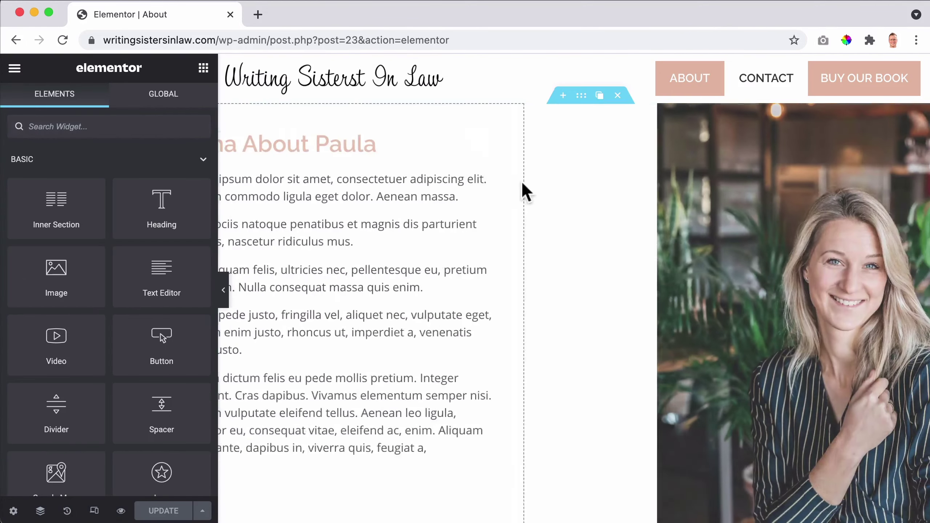
scroll(579, 219, "down", 10)
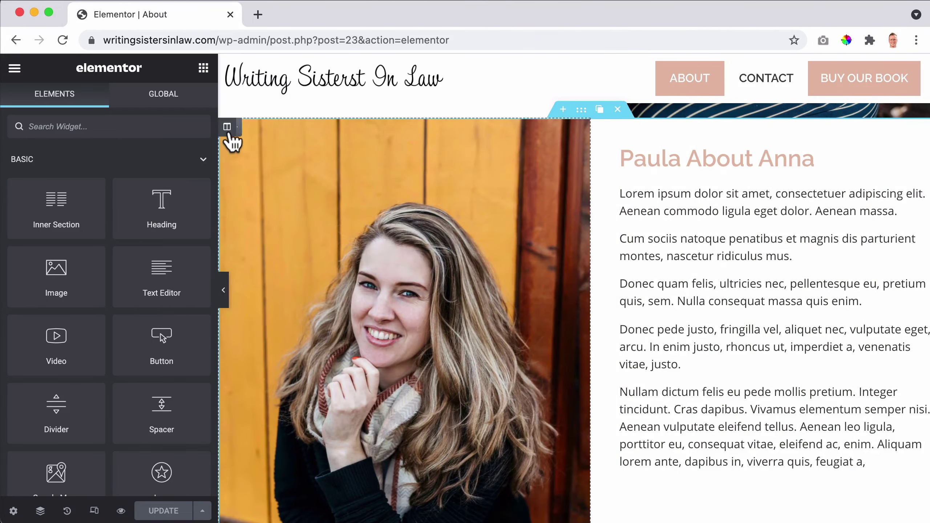
- Set the copied section's photo column entrance animation to Fade In Left
left_click(227, 128)
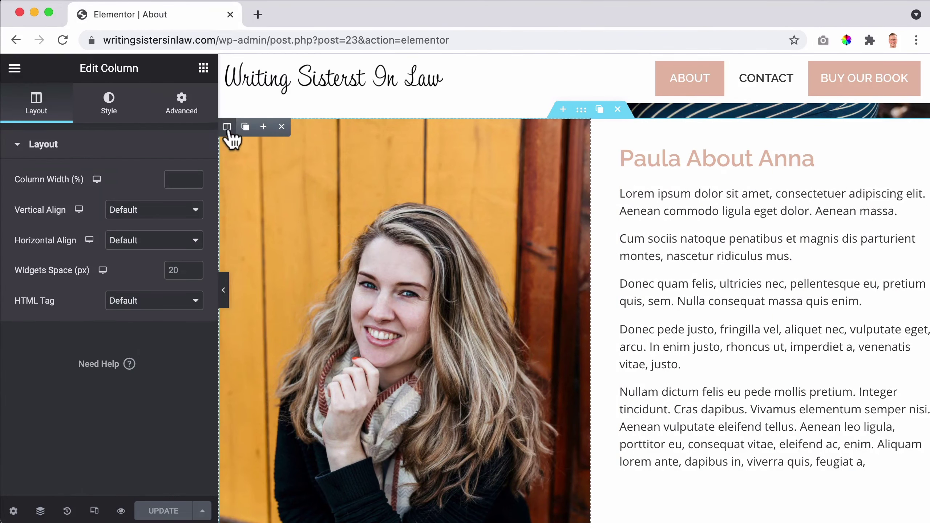
left_click(181, 104)
left_click(75, 288)
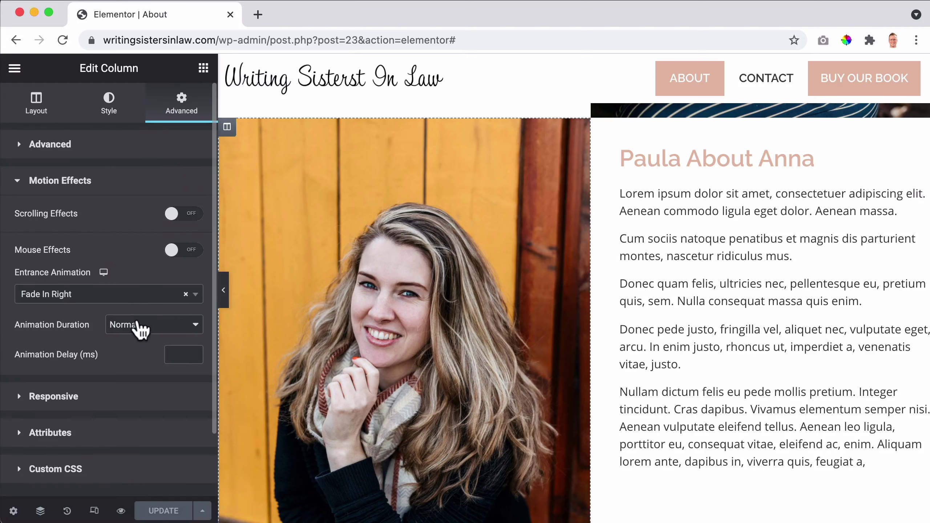
left_click(106, 293)
left_click(77, 405)
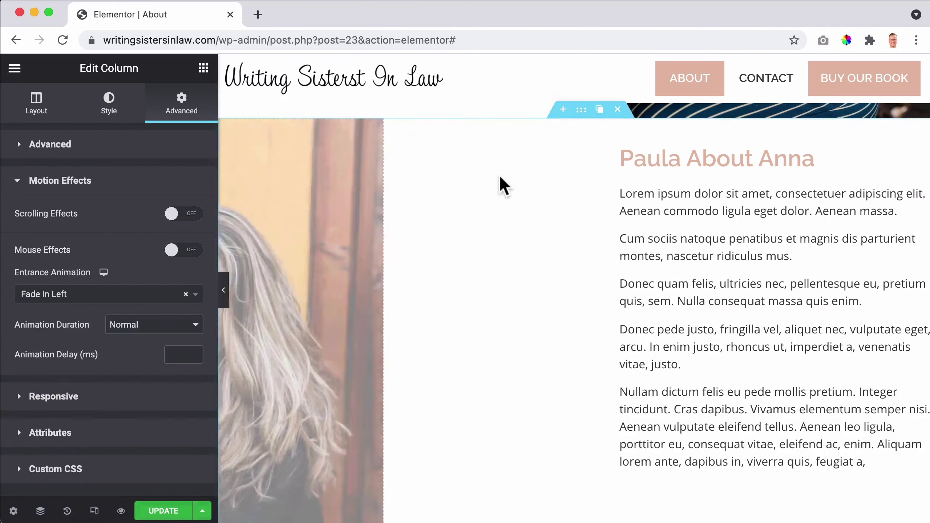
- Give the text column a Fade In Right entrance at Normal duration and update the page
left_click(600, 128)
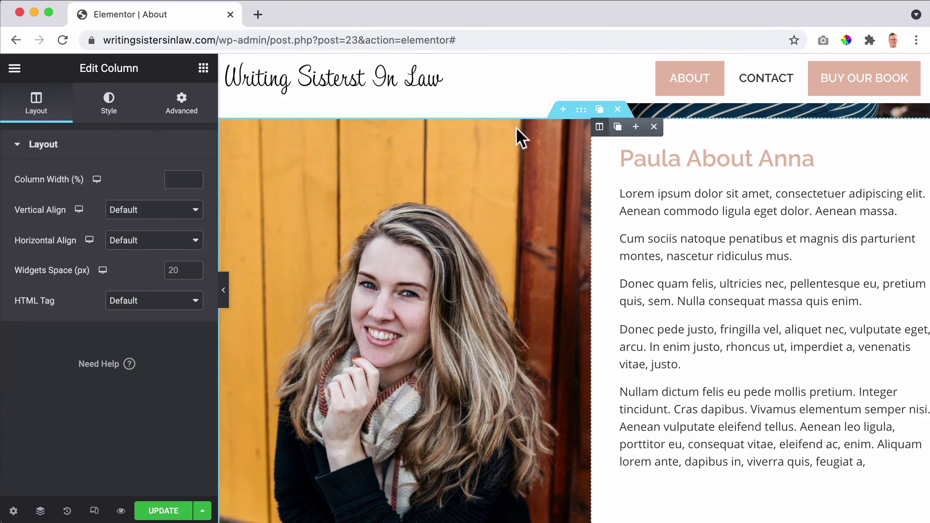
left_click(194, 110)
scroll(77, 385, "down", 3)
left_click(79, 341)
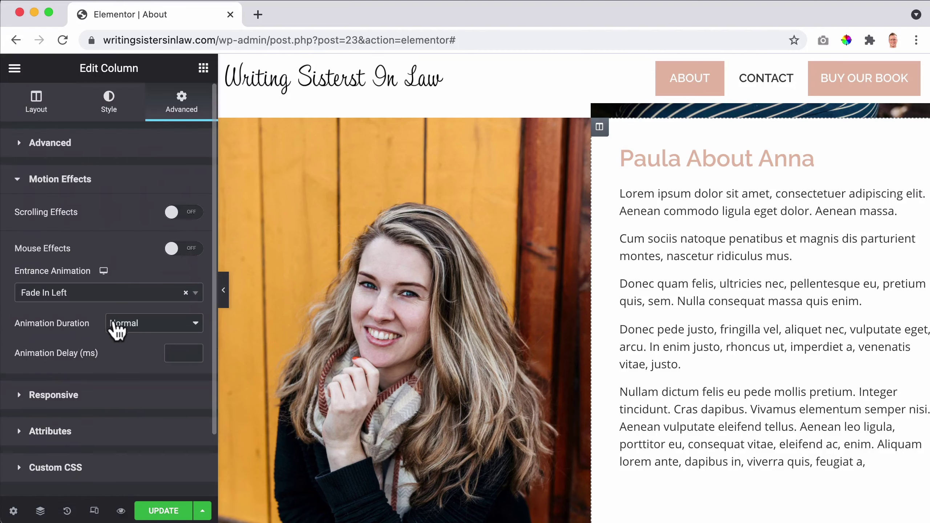
left_click(122, 324)
left_click(123, 322)
left_click(82, 295)
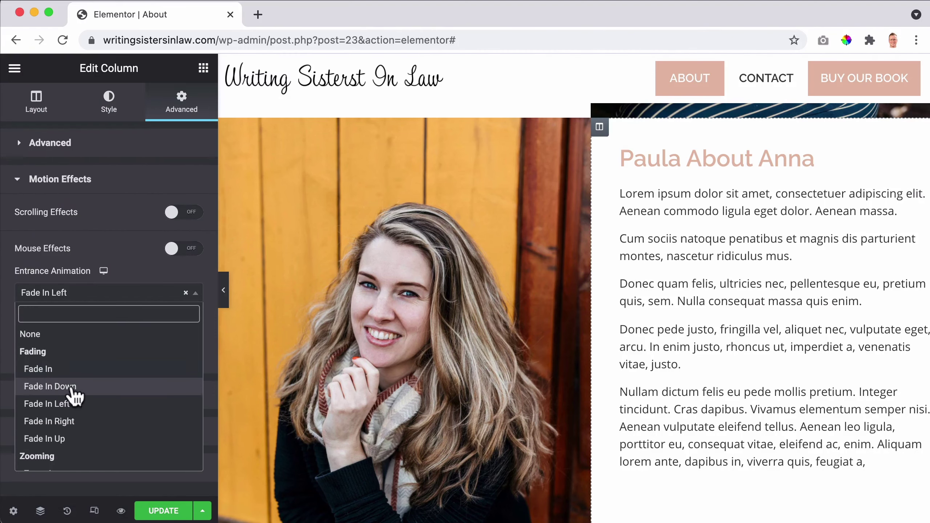
left_click(63, 422)
left_click(170, 512)
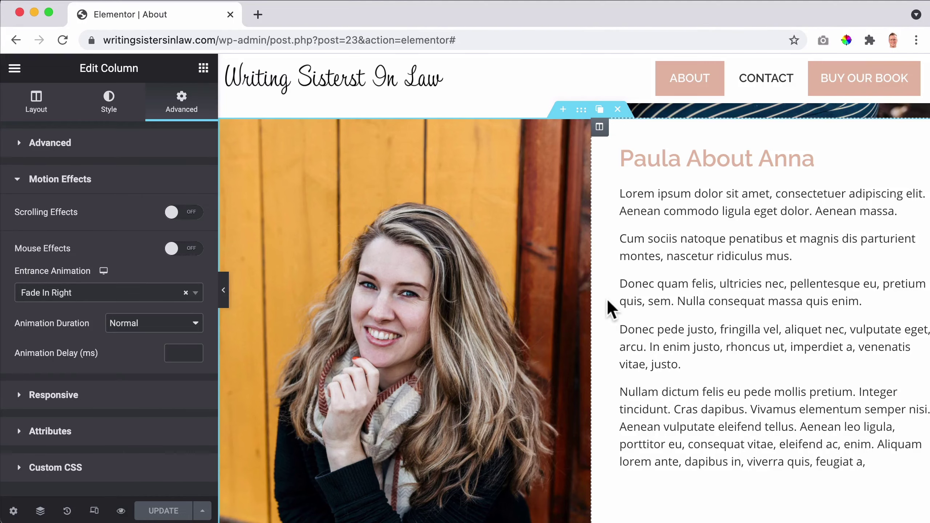
- Preview the About page in its own tab and close the Elementor editor tab
scroll(609, 307, "down", 5)
left_click(121, 511)
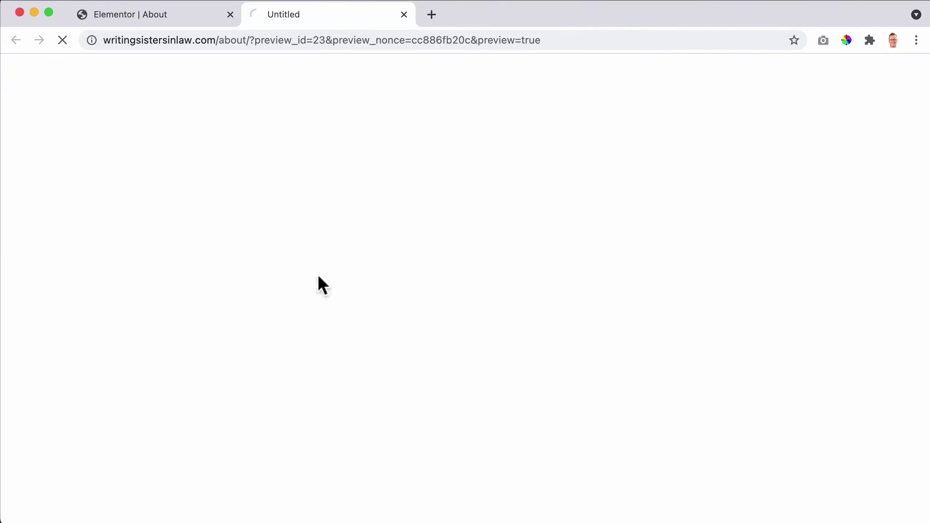
left_click(230, 15)
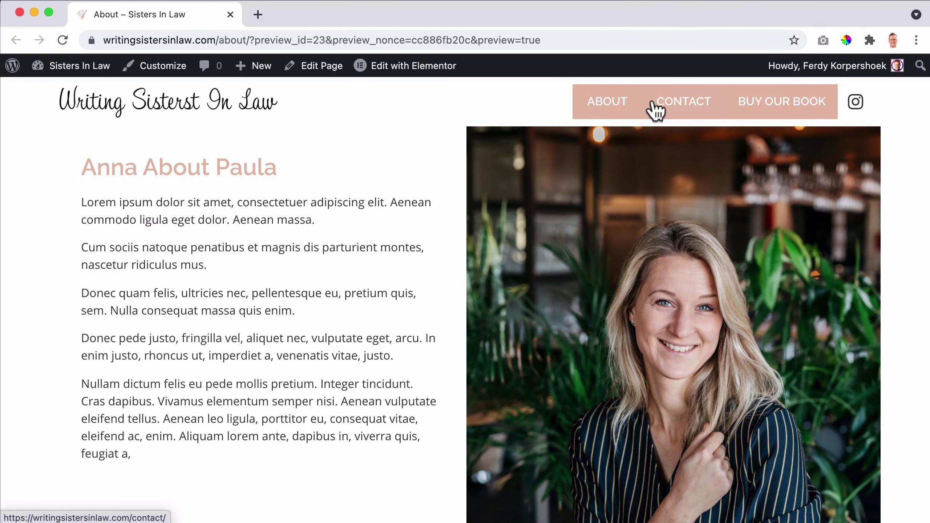
- Scroll through the About preview, then go to the Contact page
scroll(417, 204, "down", 10)
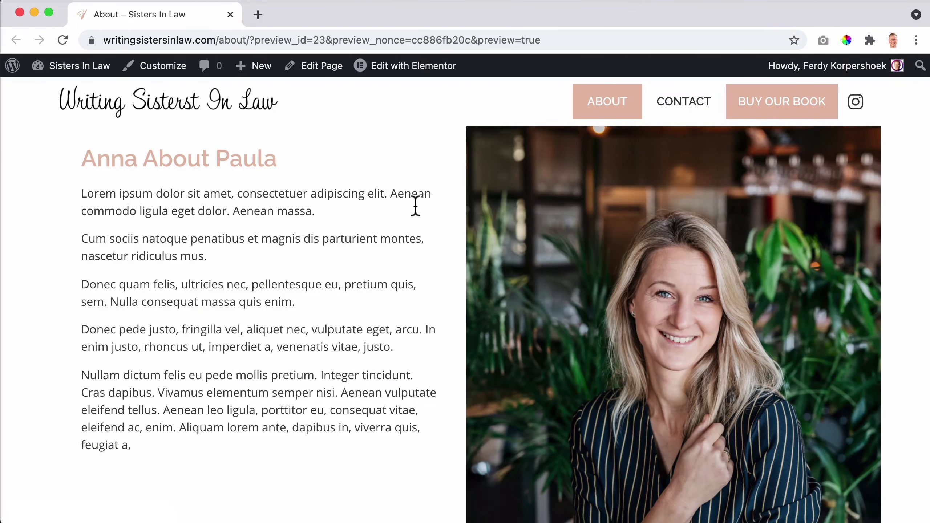
scroll(414, 206, "down", 5)
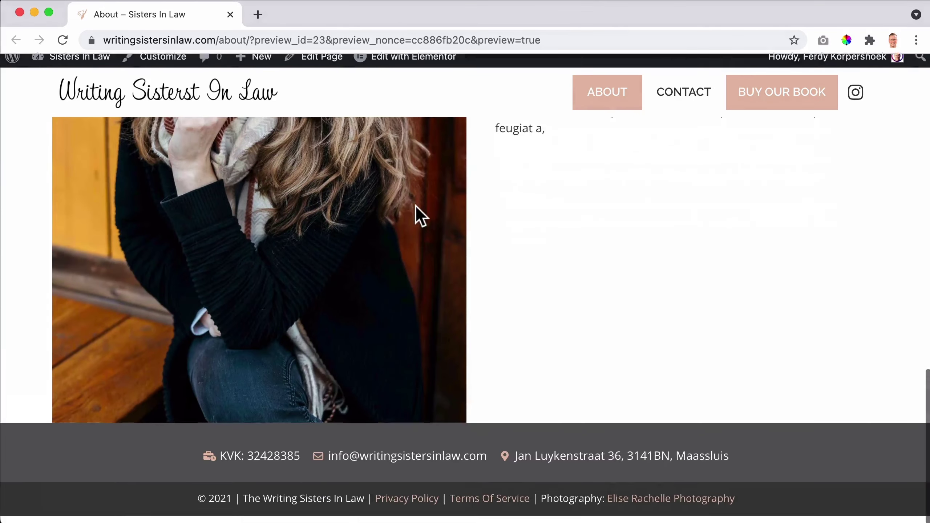
scroll(414, 207, "up", 10)
scroll(415, 206, "up", 6)
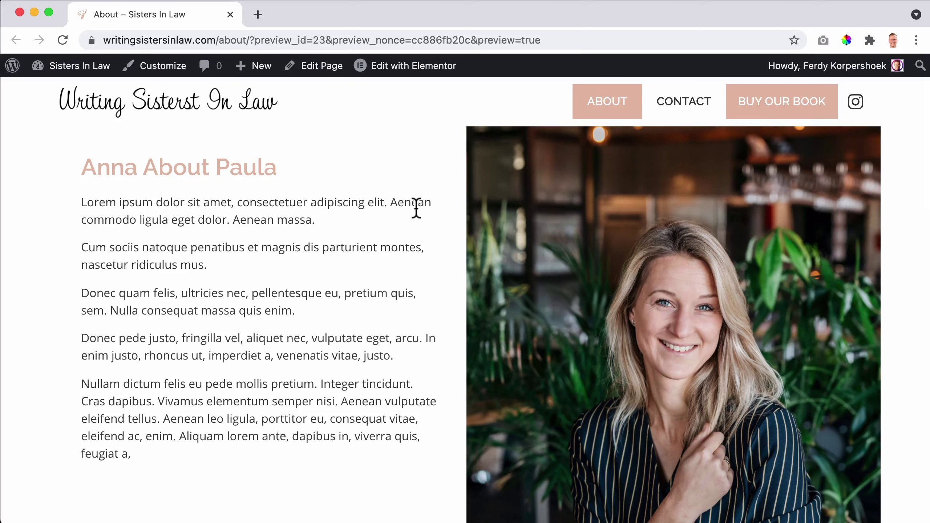
left_click(683, 104)
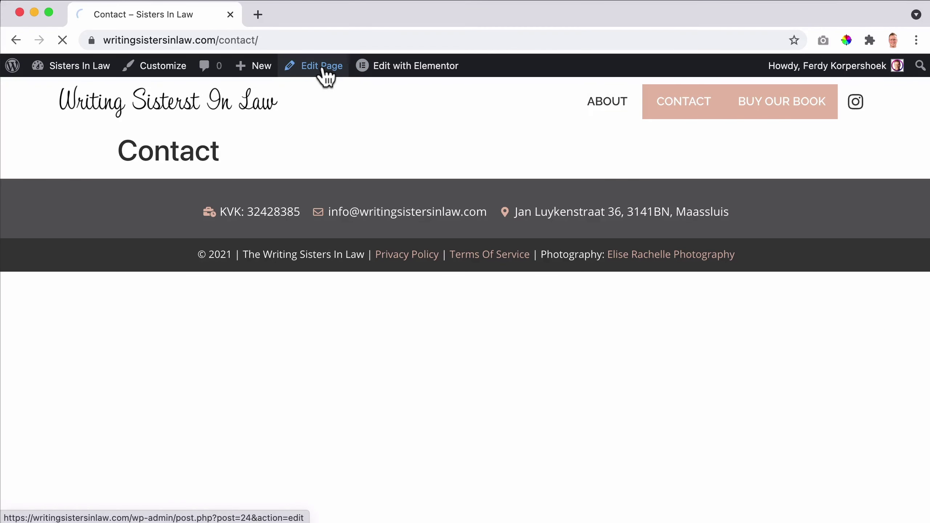
- Open the Contact page in Elementor and set its Page Layout to Elementor Full Width
left_click(324, 67)
left_click(322, 77)
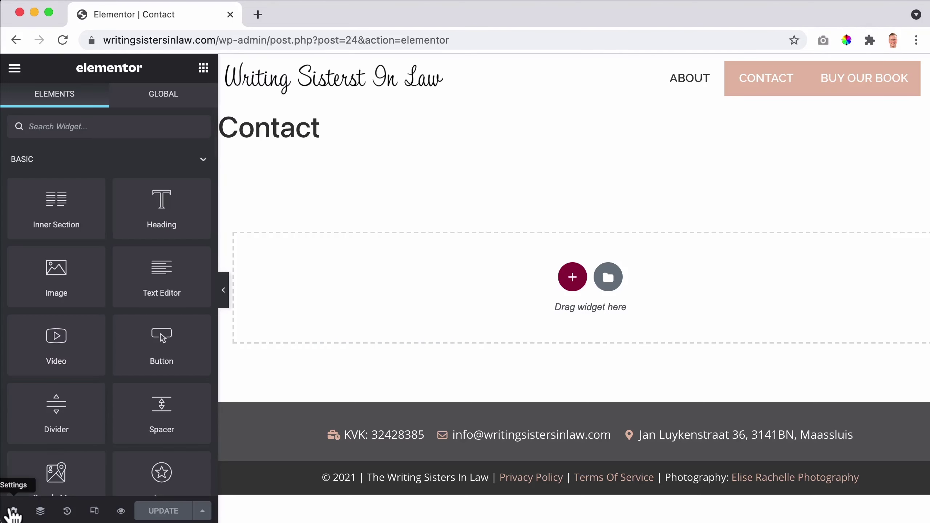
left_click(13, 511)
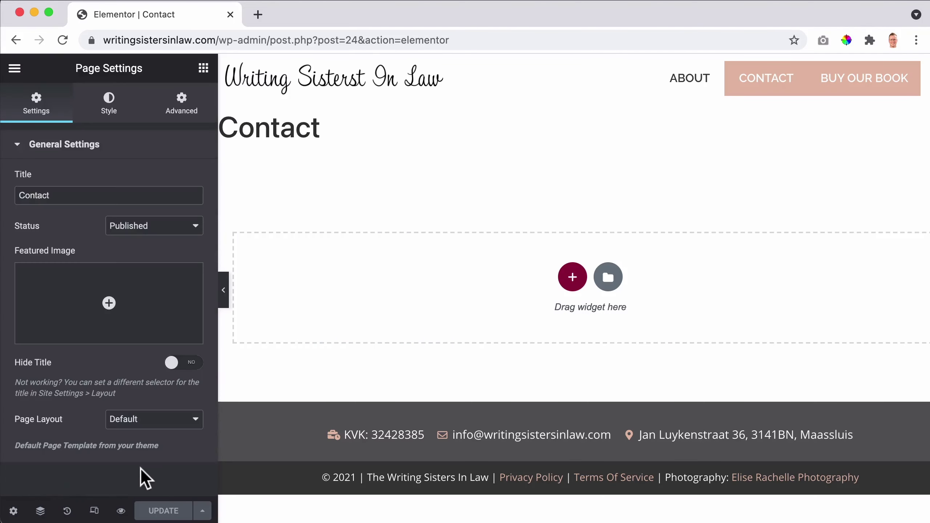
left_click(158, 426)
left_click(179, 449)
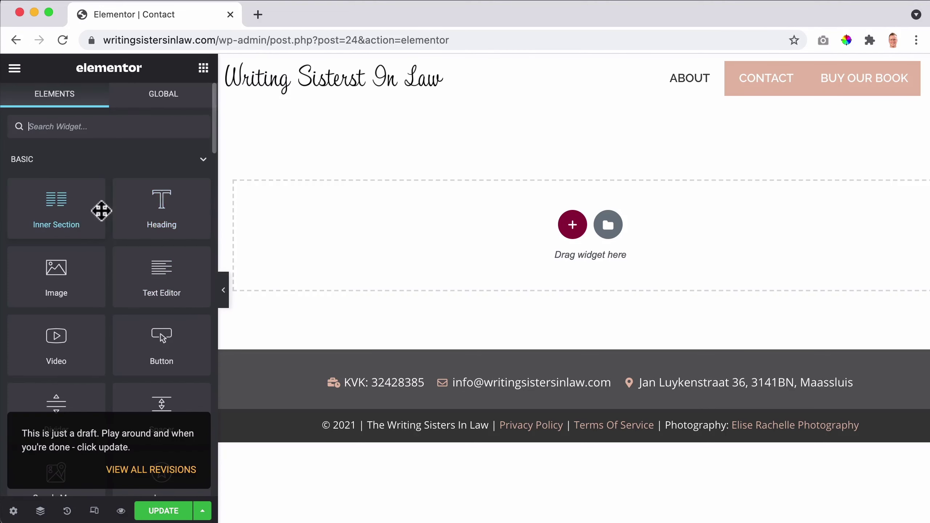
- Add a centred heading 'Feel free to reach out' in a section 800 wide
left_click_drag(150, 208, 434, 223)
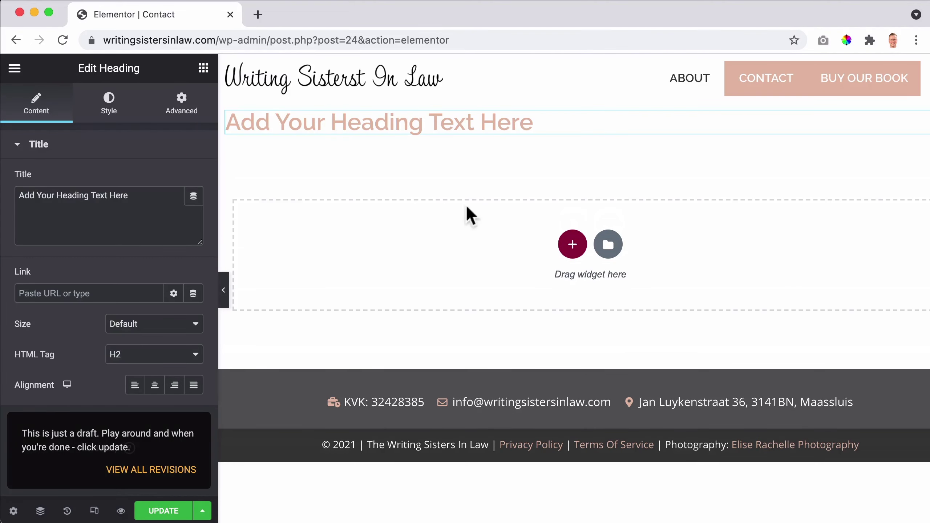
left_click(580, 96)
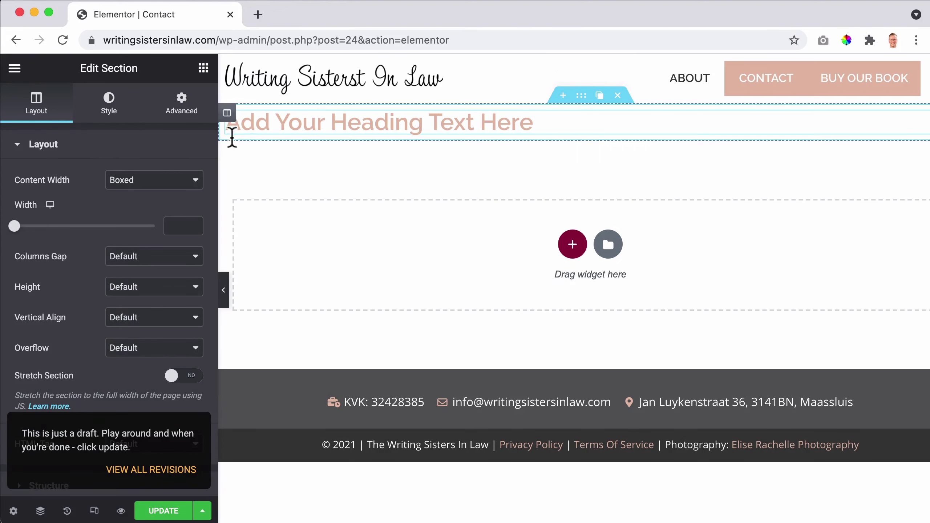
left_click(180, 225)
type("800")
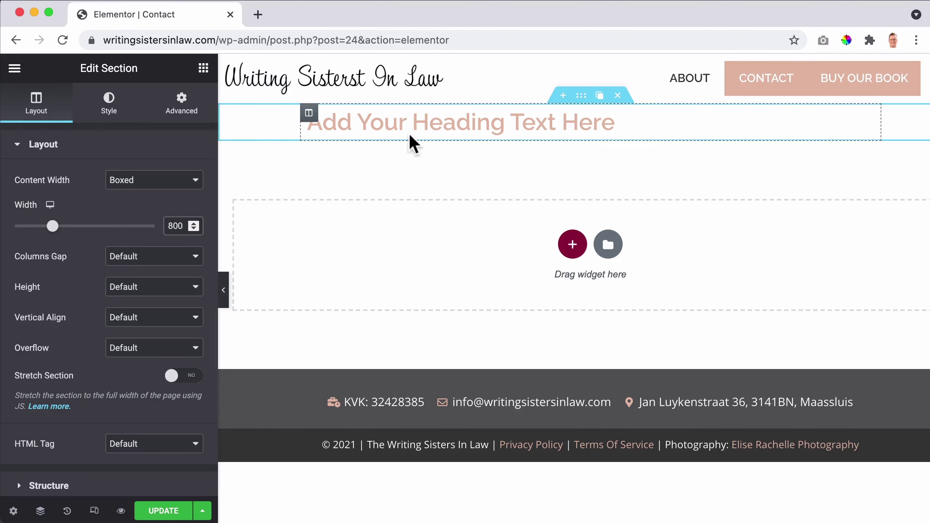
left_click(413, 138)
left_click(153, 388)
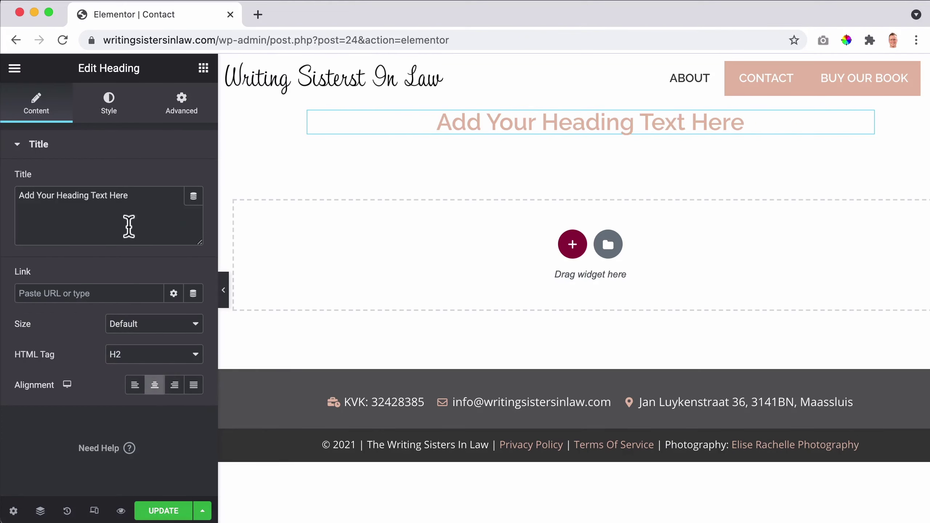
left_click_drag(129, 224, 6, 183)
type("Feel free to reach out")
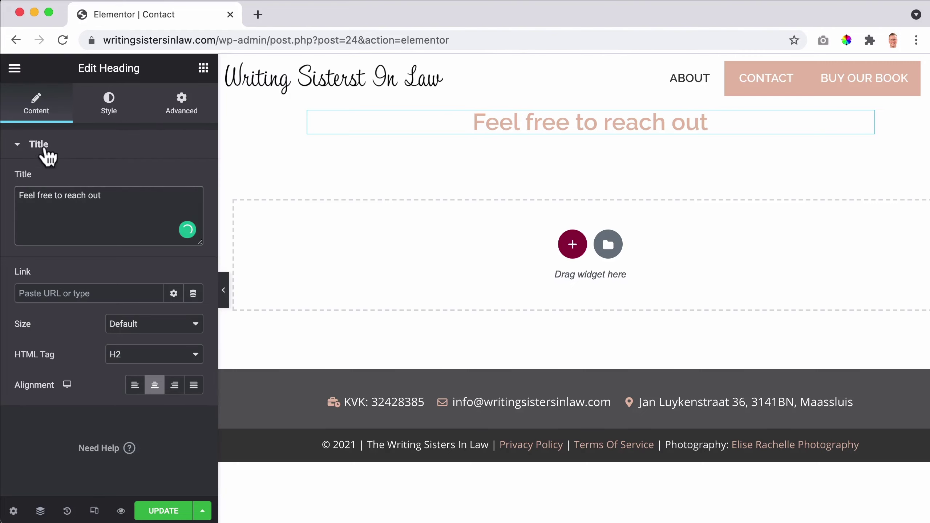
- Unlink the heading's margins and set all four sides to 40 px
left_click(187, 110)
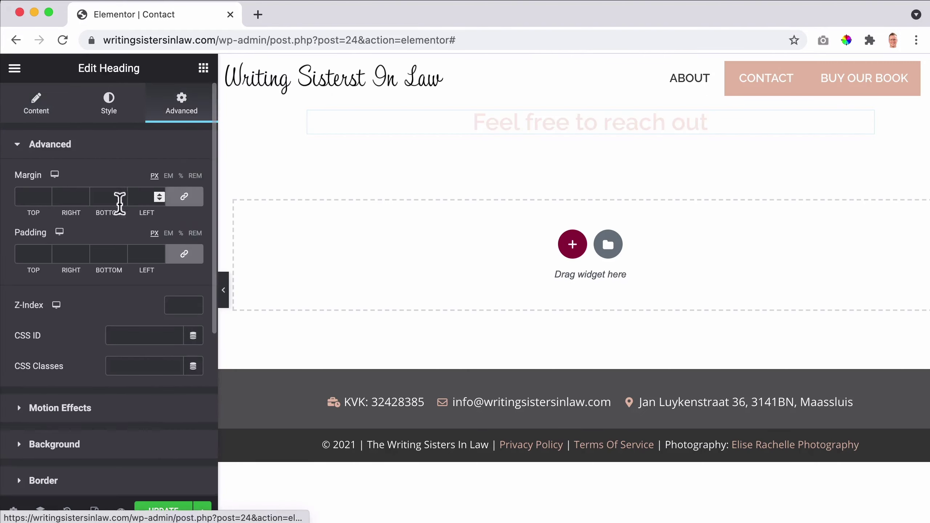
left_click(33, 197)
type("60")
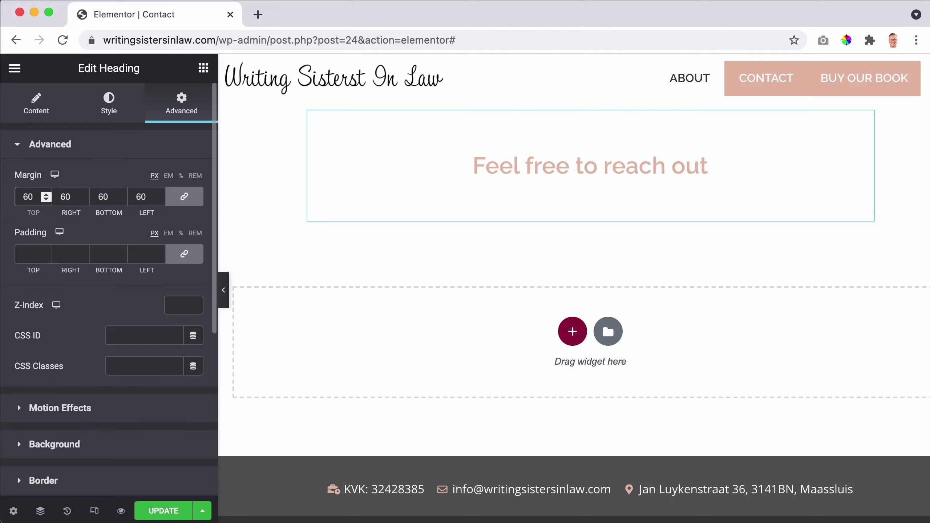
left_click(181, 200)
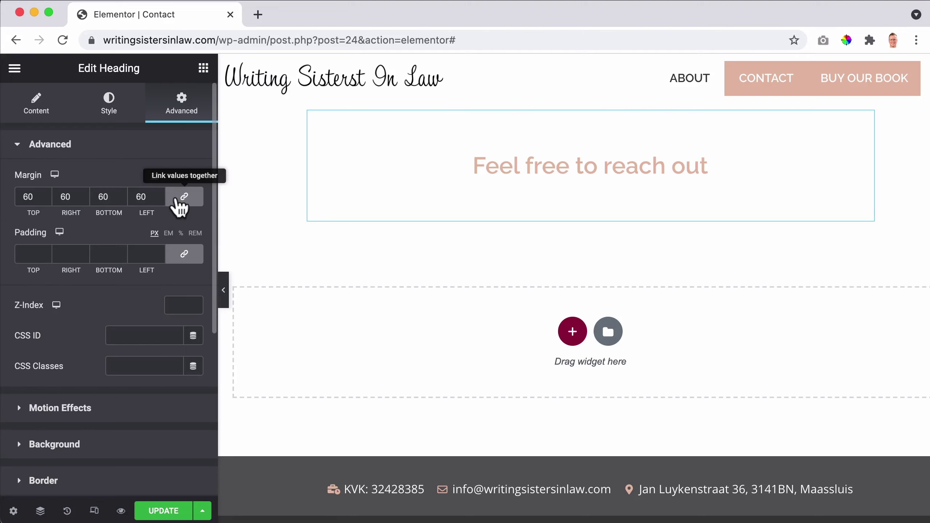
type("40")
key("Tab")
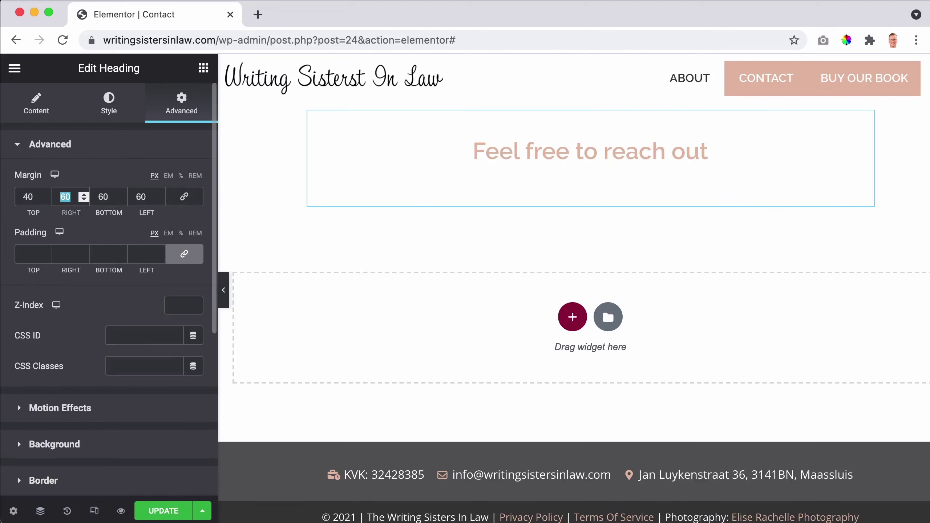
type("40")
key("Tab")
type("40")
key("Tab")
type("40")
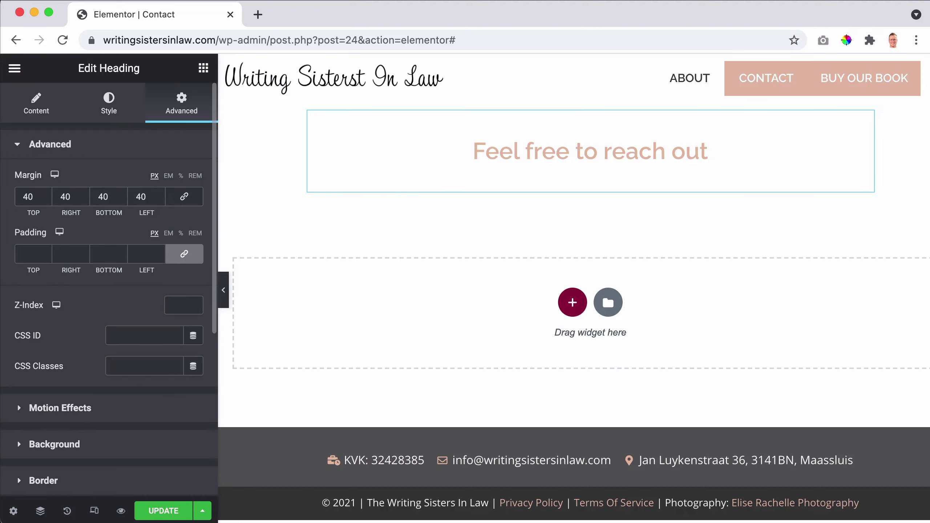
- Add a Text Editor block below reading 'If you have any questions. Feel free to reach out to us.'
left_click(203, 68)
left_click_drag(161, 278, 536, 168)
triple_click(131, 363)
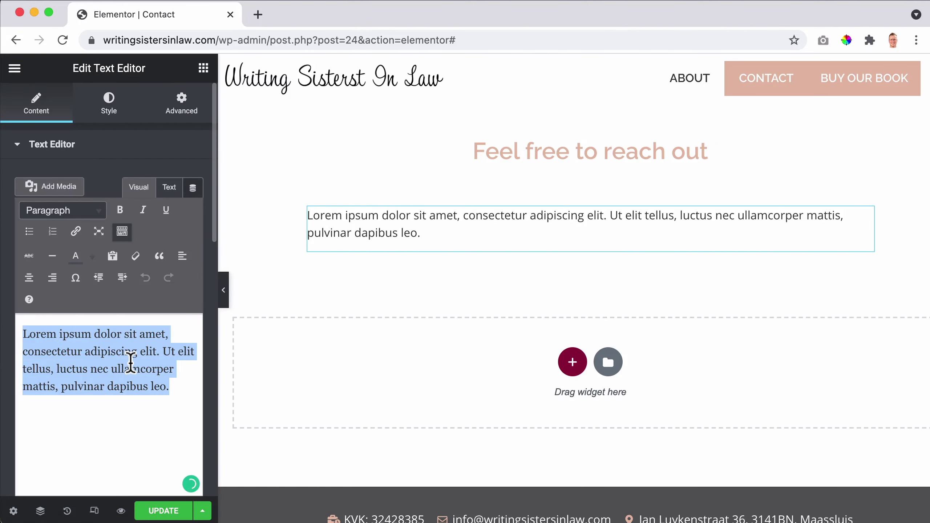
type("If")
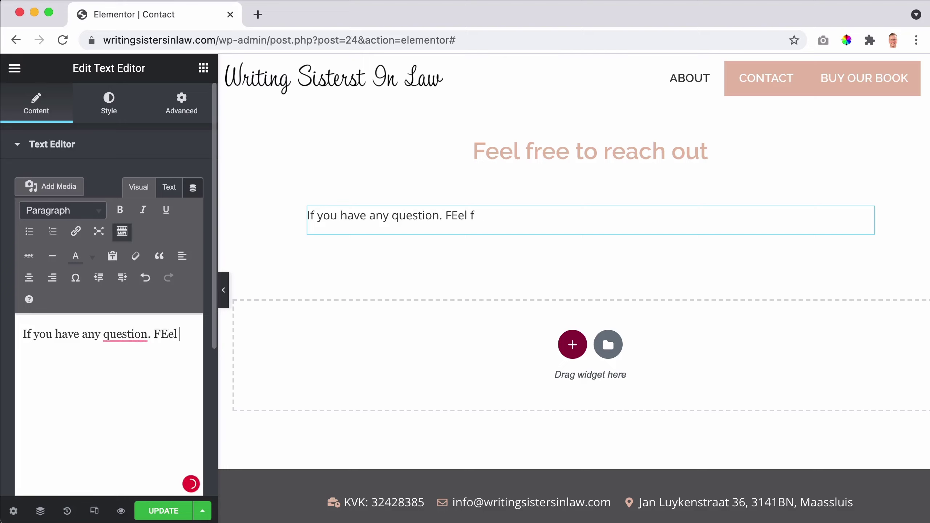
type("you have any question. Feel free to reach out")
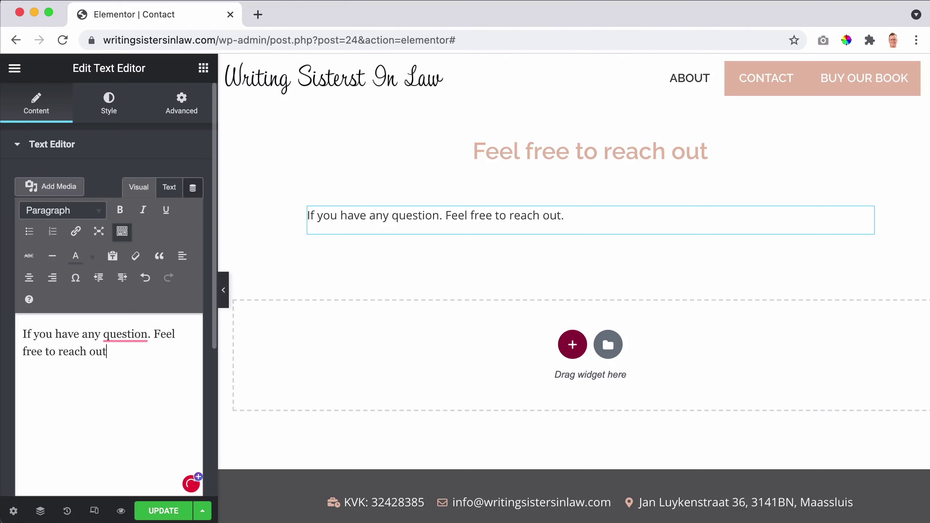
type(" to us")
left_click(131, 336)
left_click(134, 373)
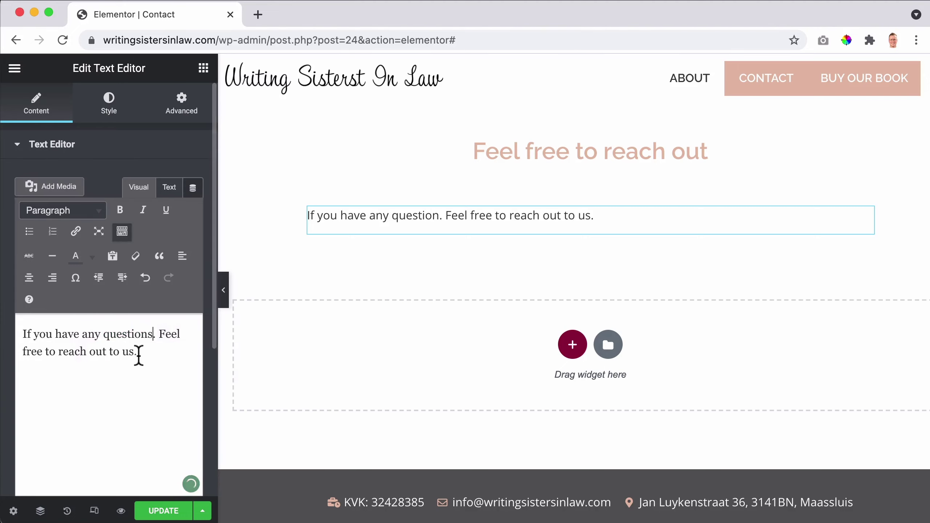
- Left-align the Contact heading and give it a 23 px top margin only
left_click(517, 154)
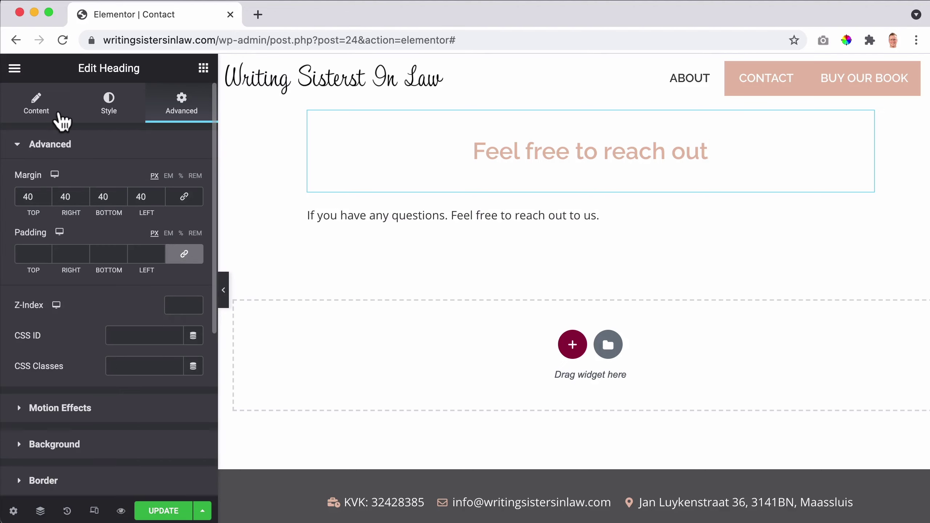
left_click(36, 98)
left_click(134, 386)
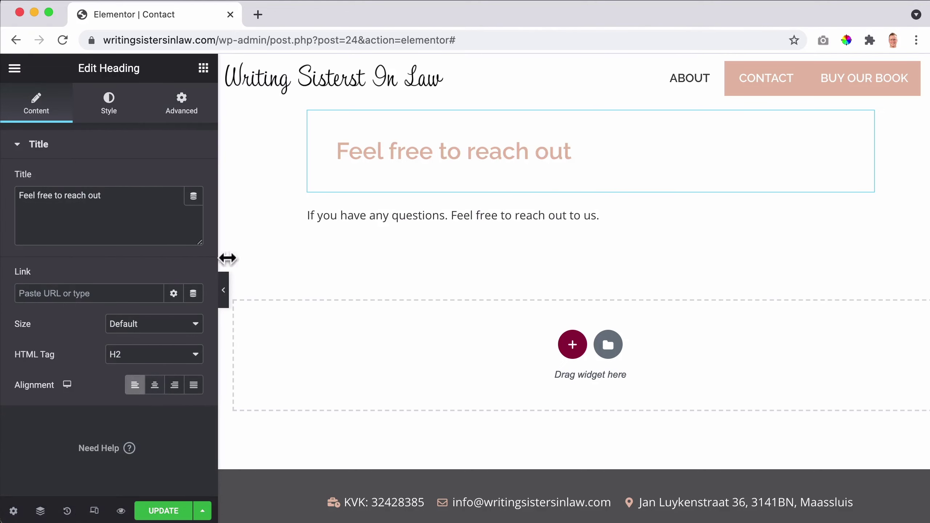
left_click(179, 114)
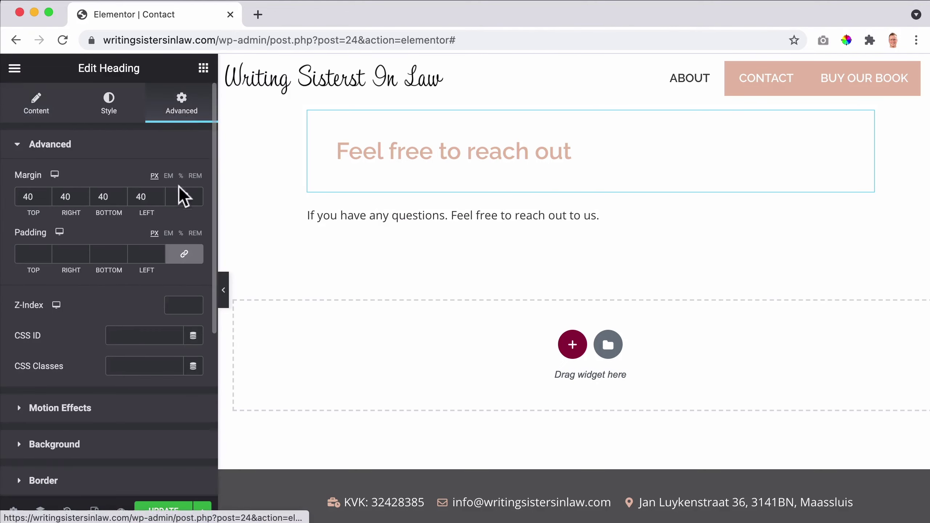
double_click(35, 195)
left_click(185, 198)
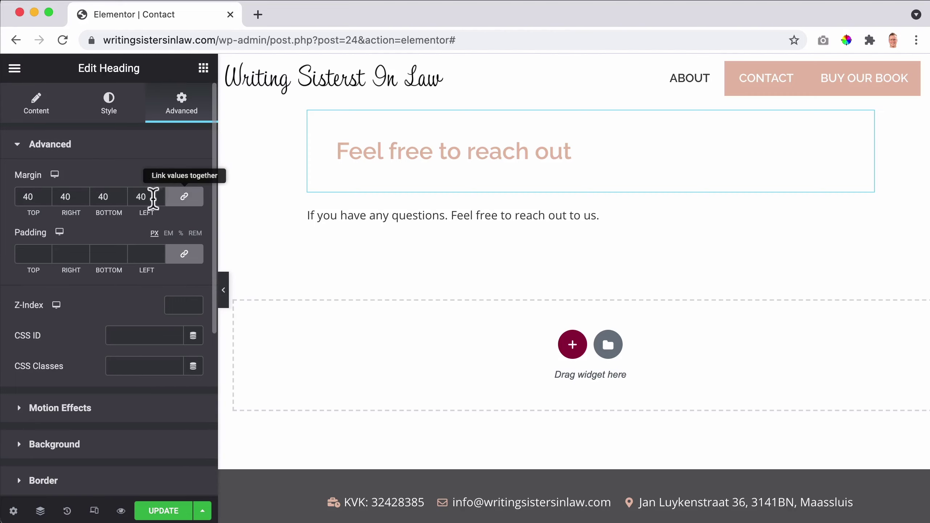
key("BackSpace")
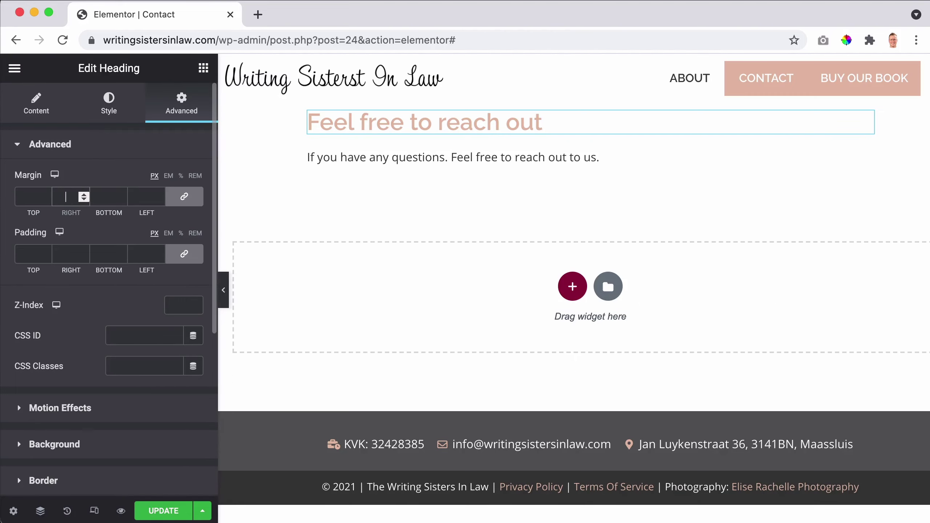
left_click(183, 198)
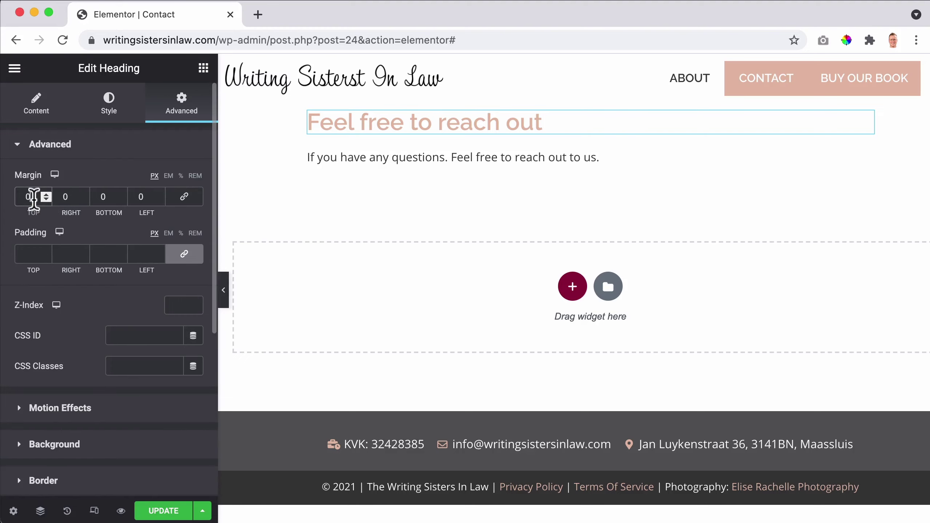
double_click(30, 196)
type("13")
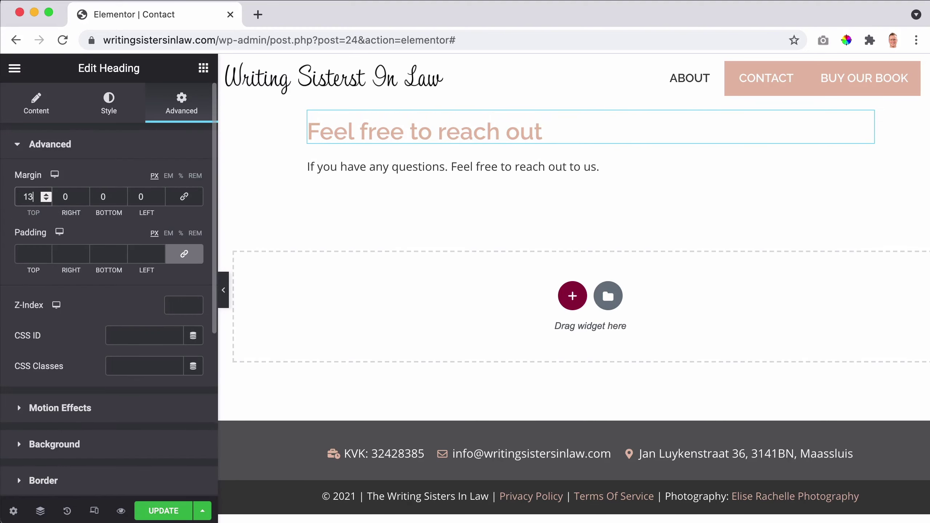
key("Up")
key("Up")
key("Up")
key("Up")
key("Up")
key("Up")
key("Up")
key("Up")
key("Up")
key("Up")
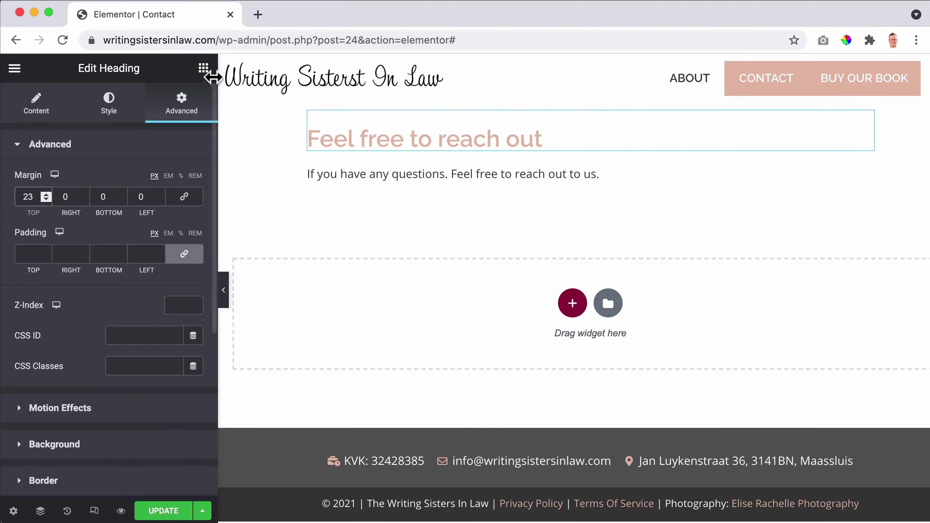
- Search for the Form widget and drag it below the intro text
left_click(203, 69)
type("form")
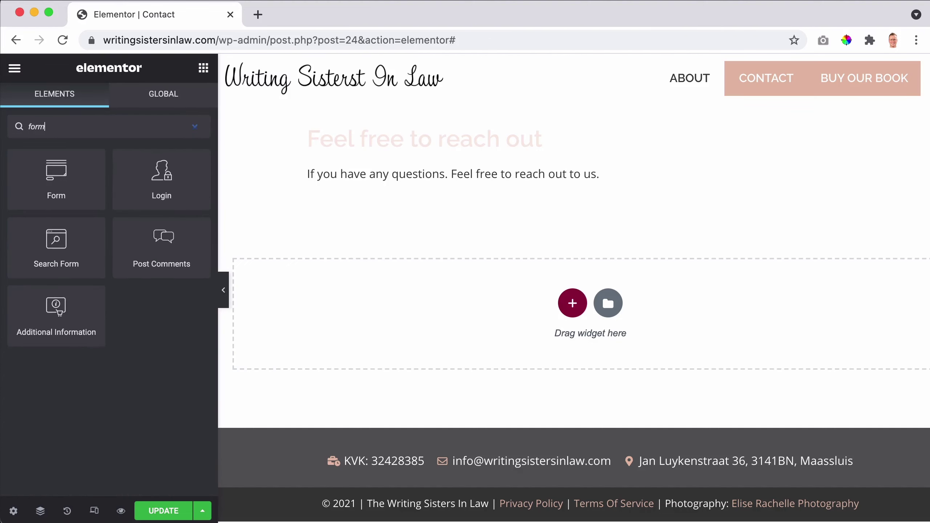
left_click_drag(79, 158, 436, 189)
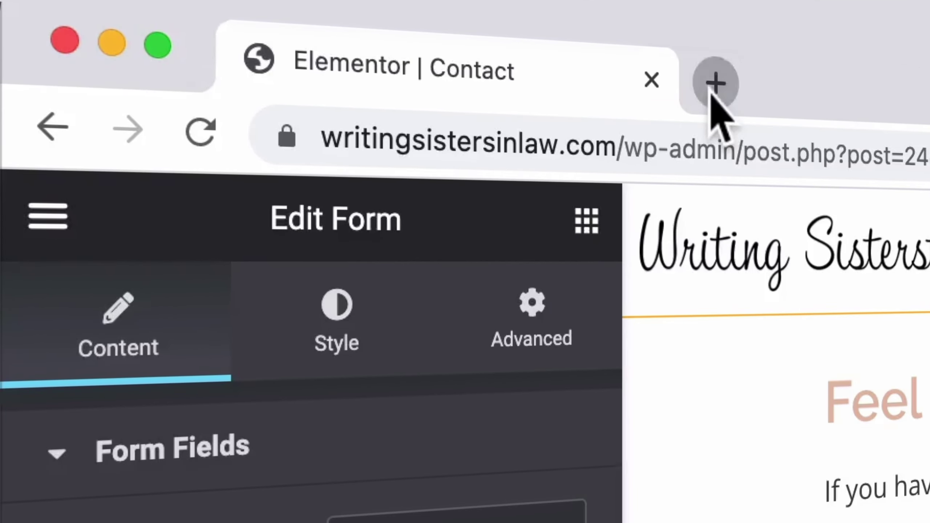
left_click(258, 14)
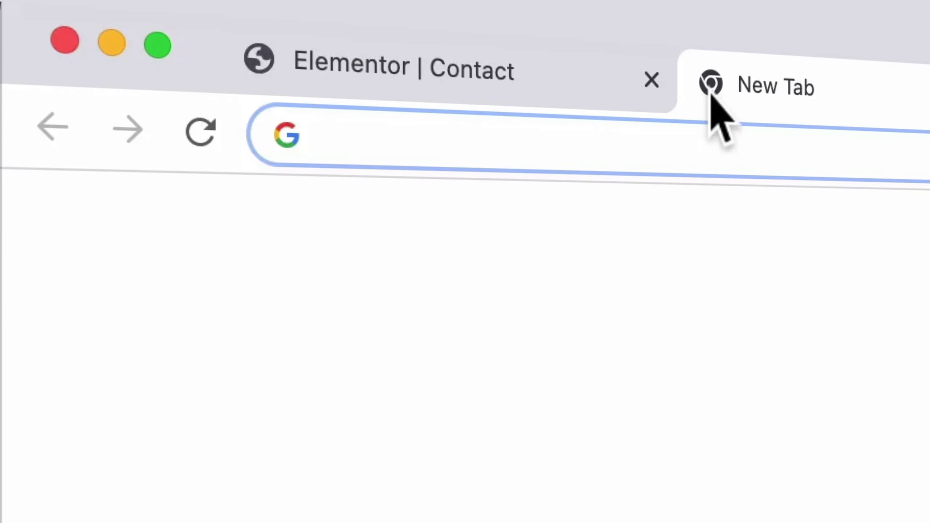
type("yo")
key("Return")
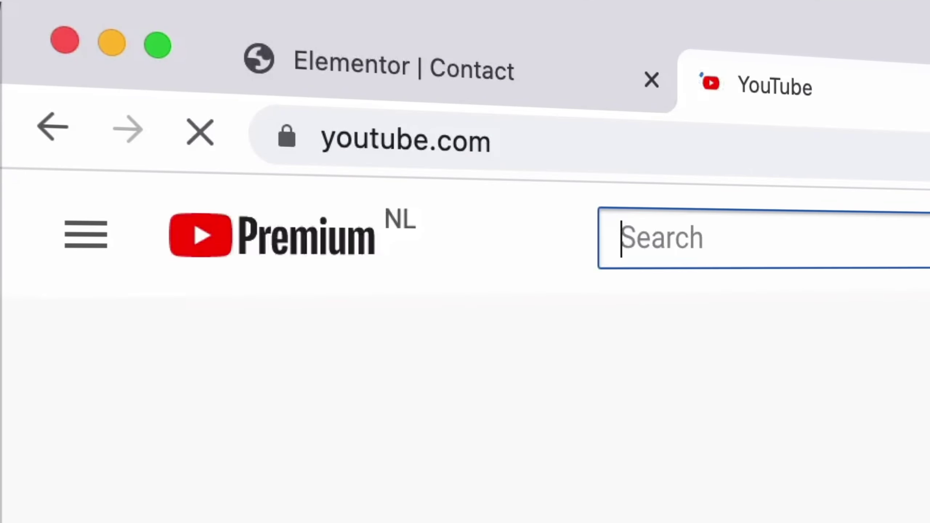
type("elementor form tutorial")
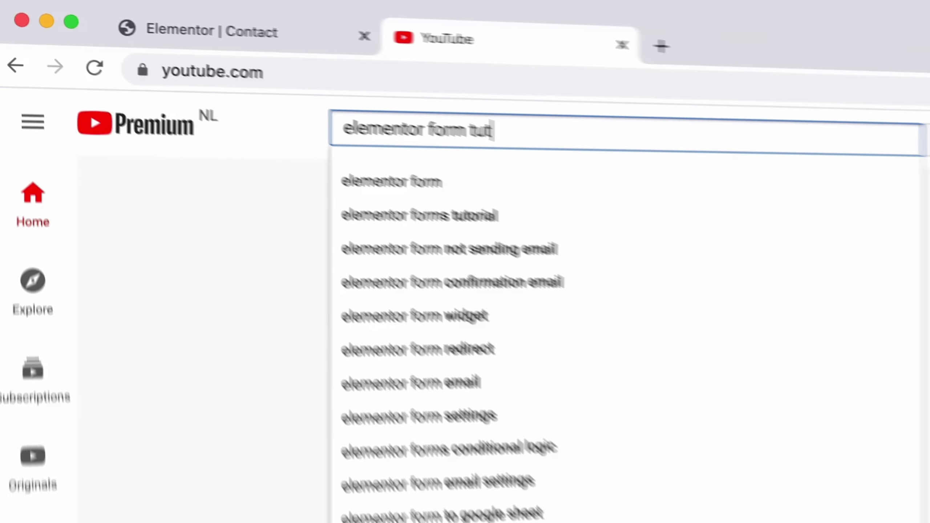
key("Return")
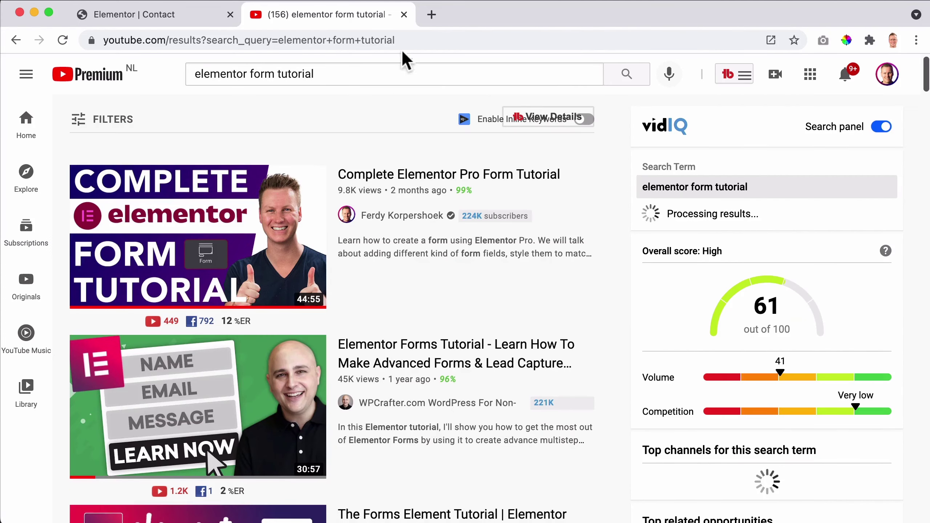
key("super+w")
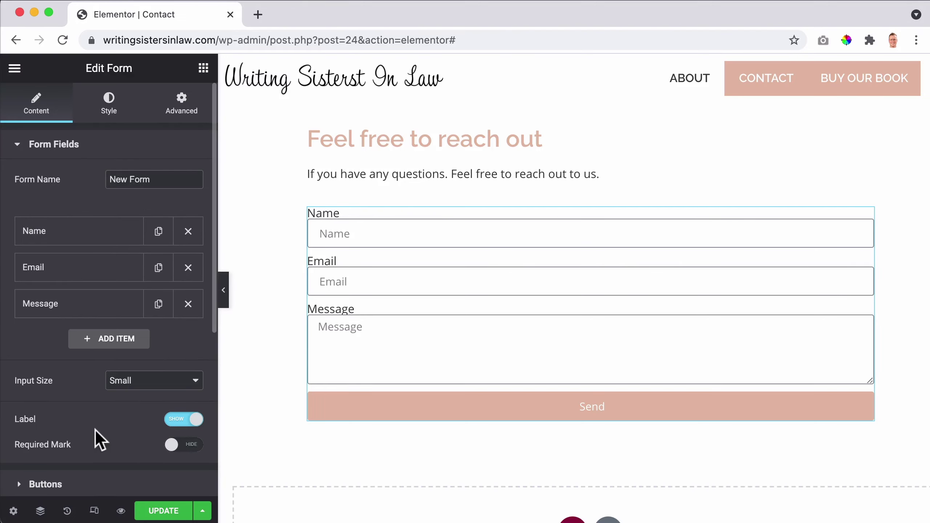
- Hide the form's field labels and preview the Contact page, closing the editor tab
left_click(175, 421)
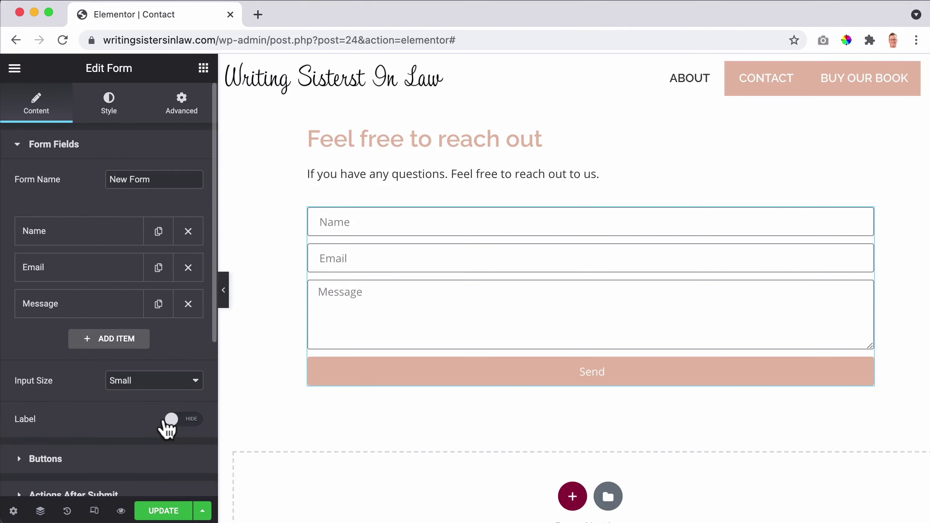
scroll(419, 313, "down", 5)
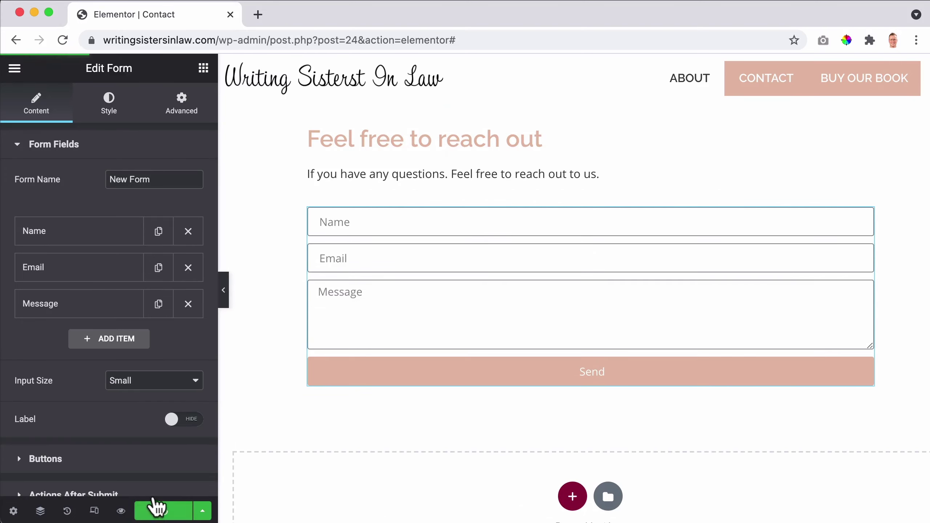
left_click(121, 511)
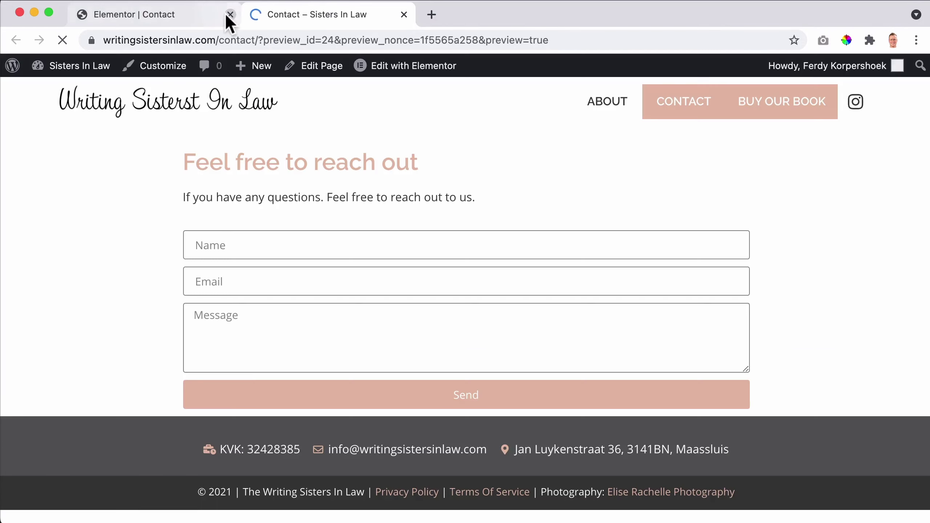
left_click(231, 15)
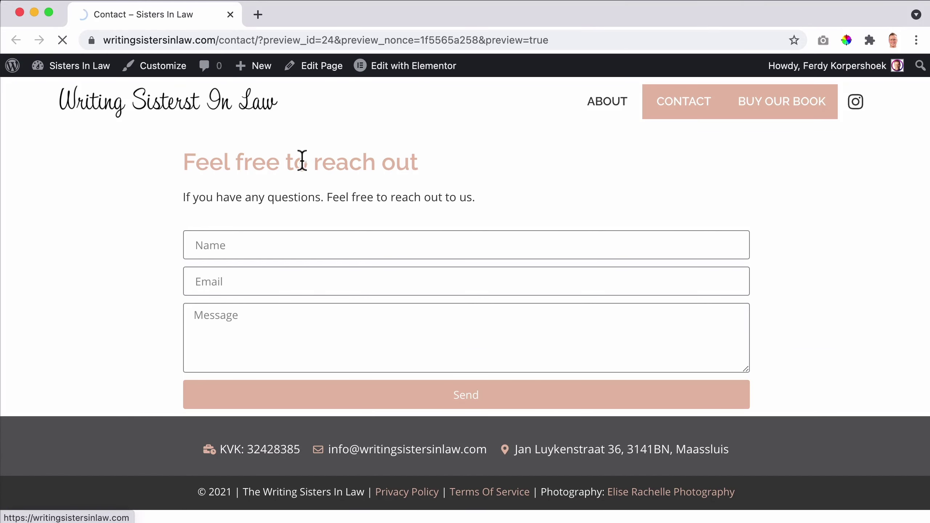
- Browse the live About and Contact pages, then open the authors' Instagram profile
scroll(300, 168, "down", 10)
scroll(295, 186, "up", 10)
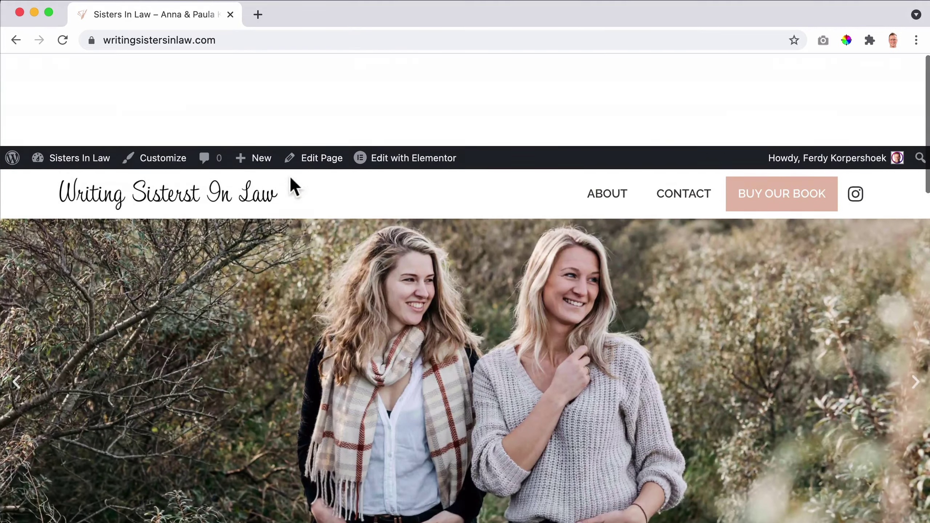
left_click(604, 107)
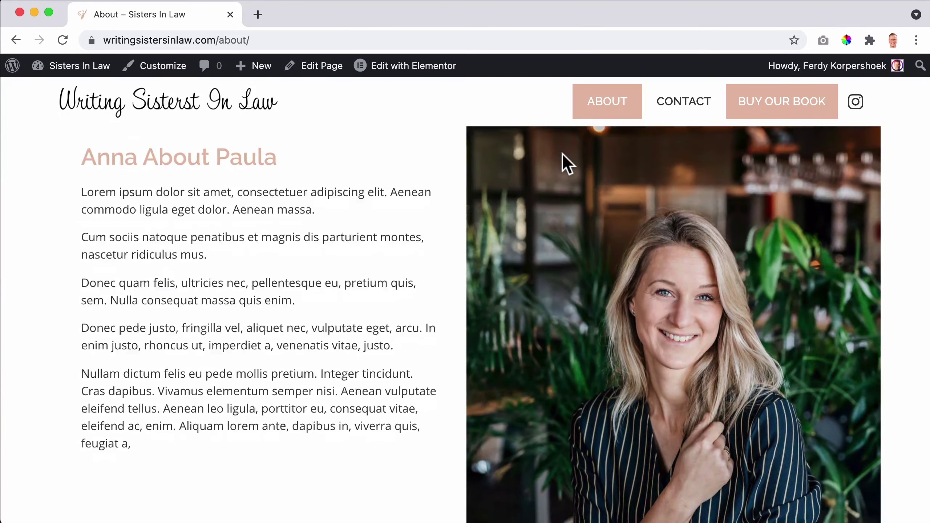
scroll(562, 154, "down", 10)
scroll(561, 162, "up", 10)
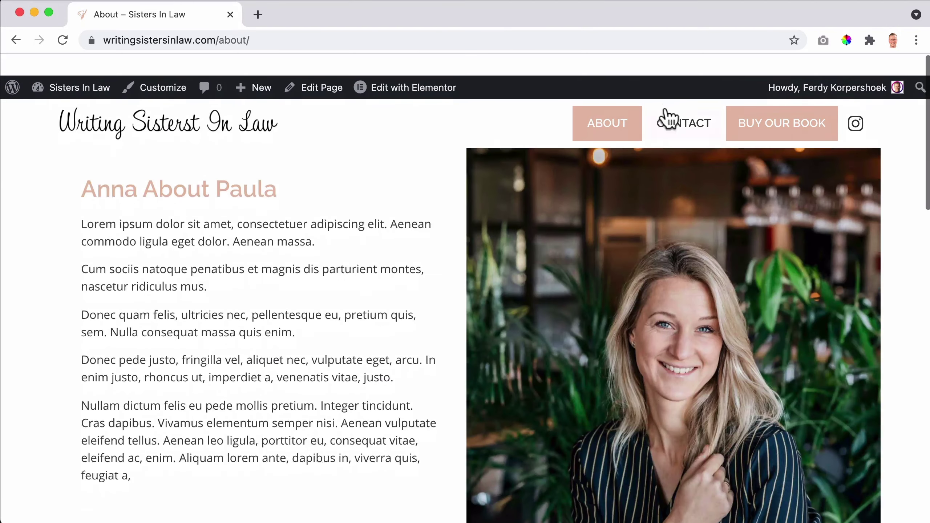
left_click(680, 107)
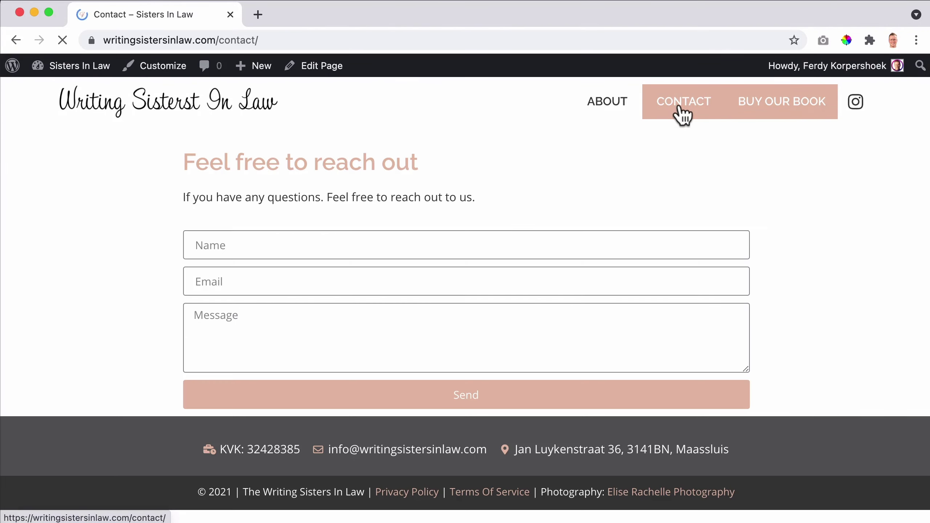
left_click(855, 103)
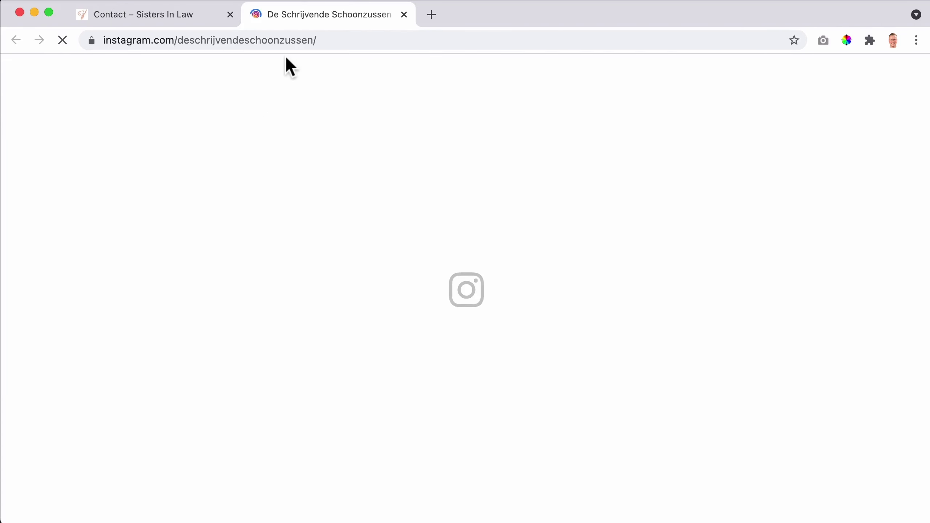
- Close the Instagram tab, set book quantity to 2 and choose $7.50 shipping for a $47.40 total
left_click(405, 15)
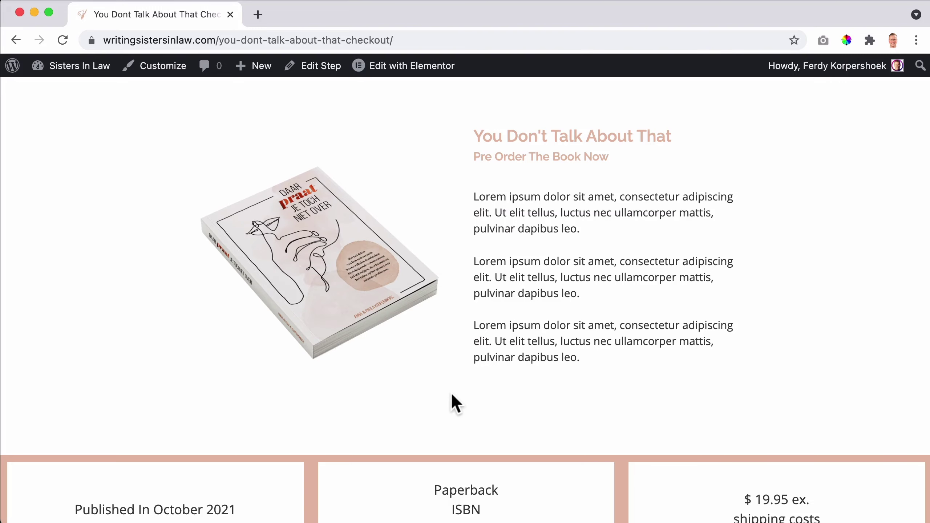
scroll(510, 180, "down", 10)
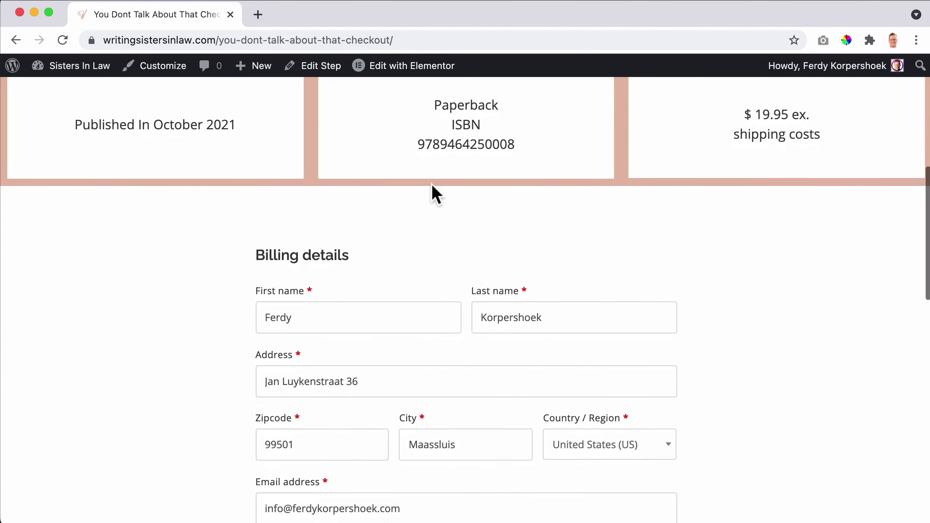
scroll(483, 181, "down", 10)
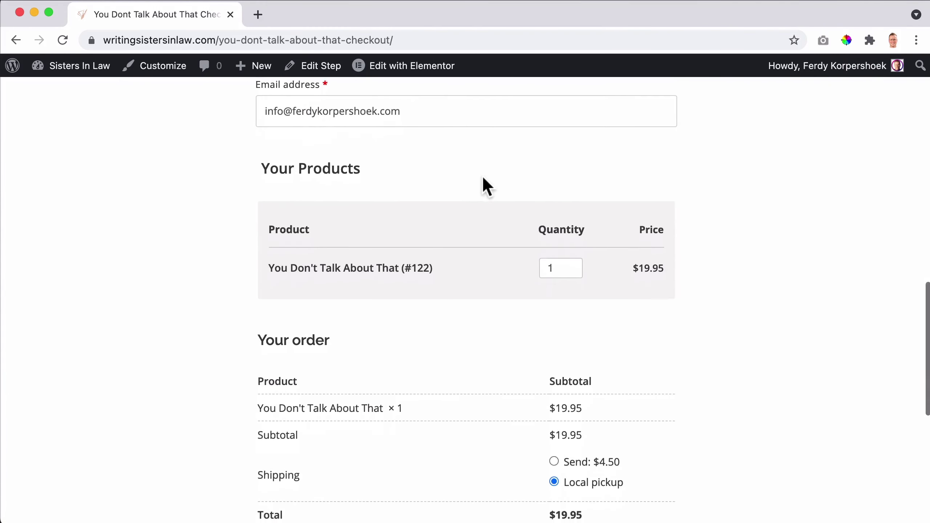
left_click(575, 133)
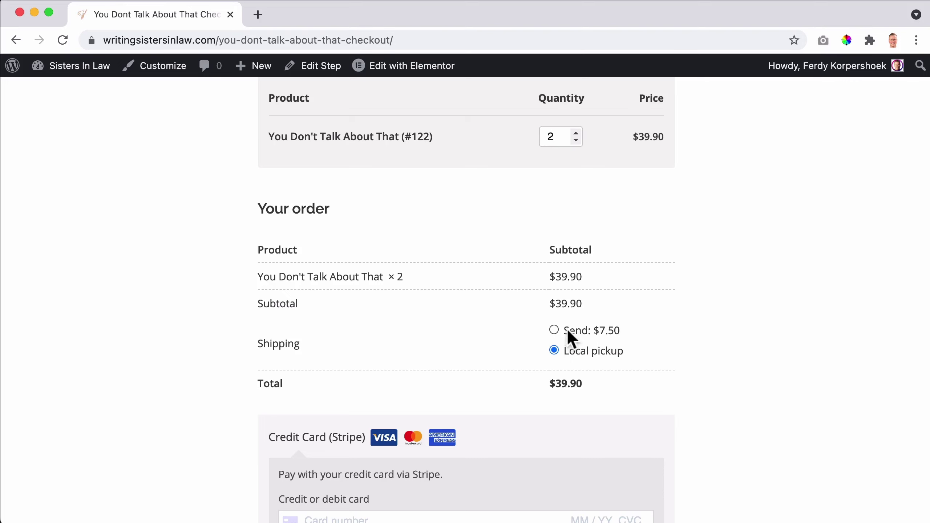
left_click(555, 330)
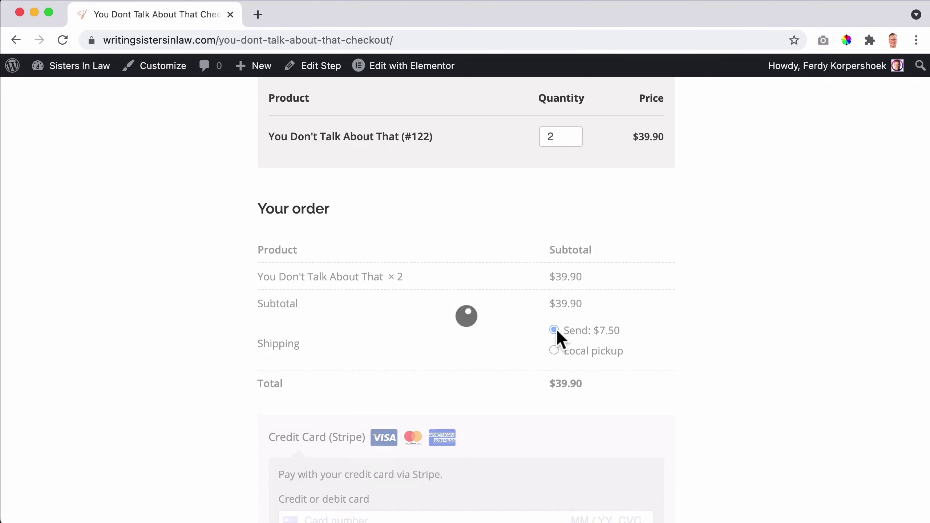
scroll(557, 394, "down", 5)
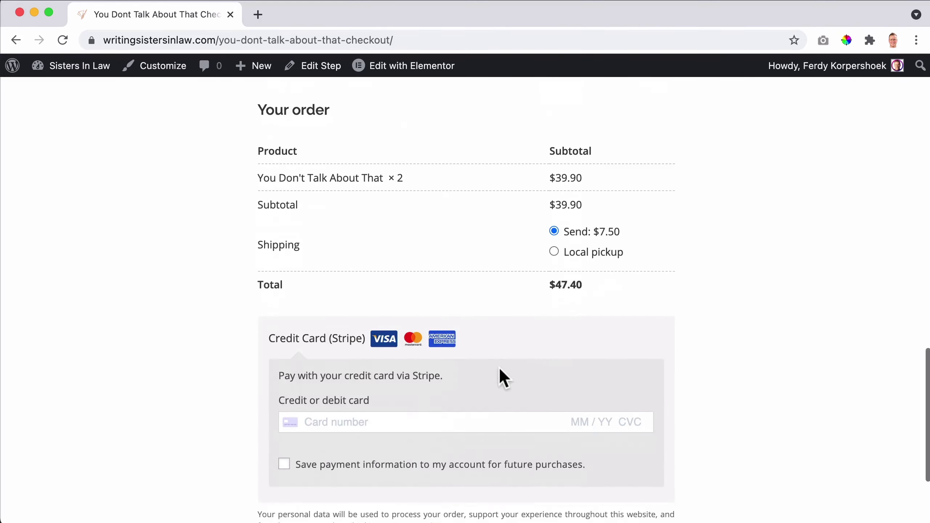
scroll(400, 307, "down", 1)
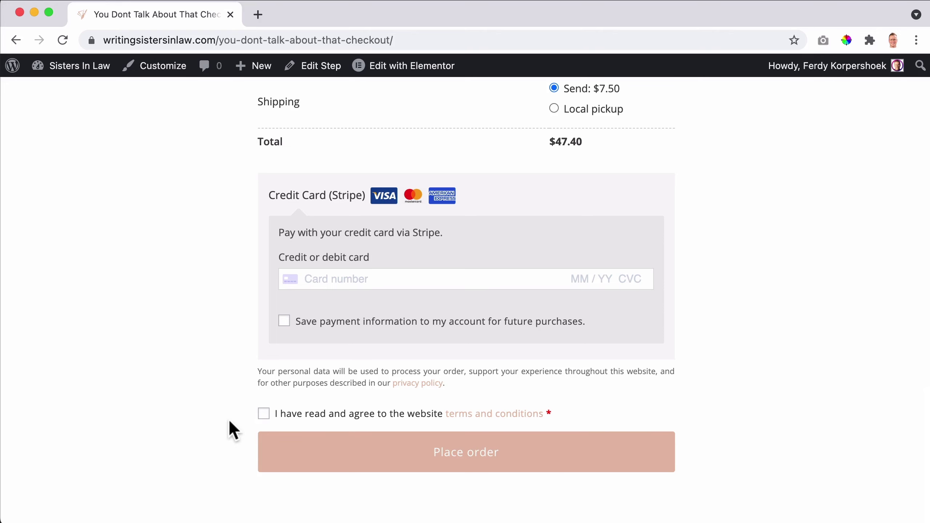
scroll(230, 422, "up", 20)
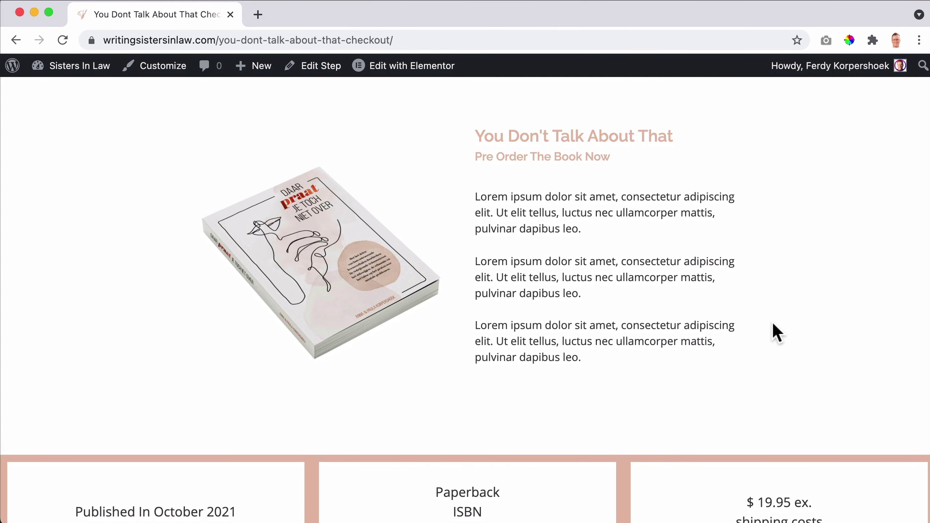
mouse_move(80, 76)
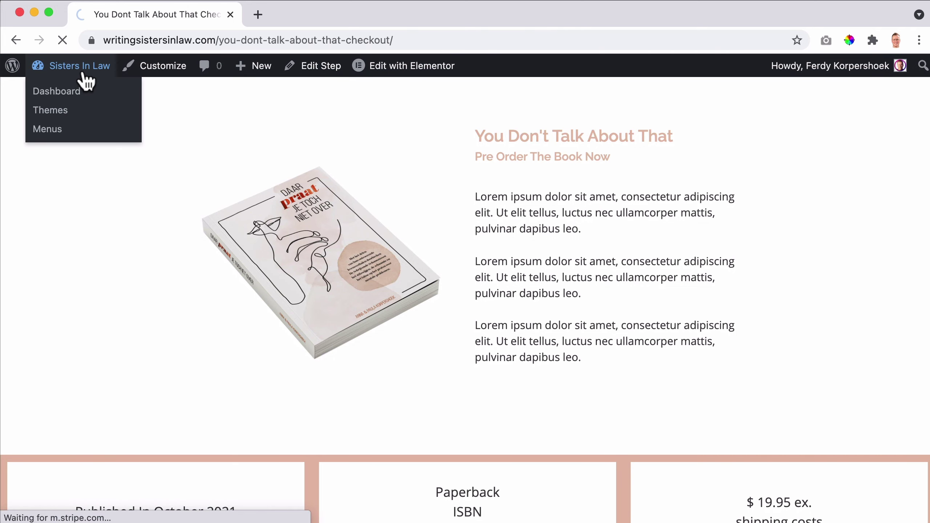
- Return from checkout to the homepage and open it in the Elementor editor
left_click(83, 73)
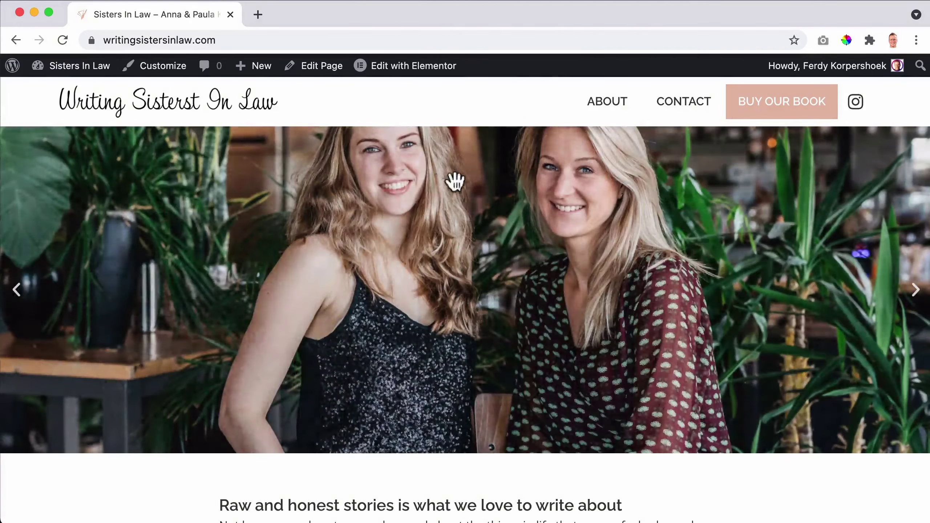
scroll(508, 271, "down", 10)
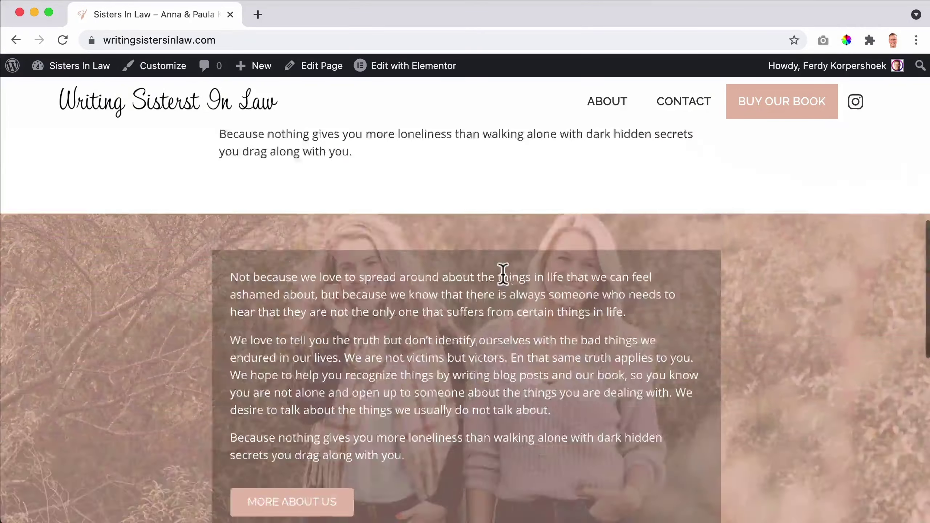
scroll(505, 271, "up", 12)
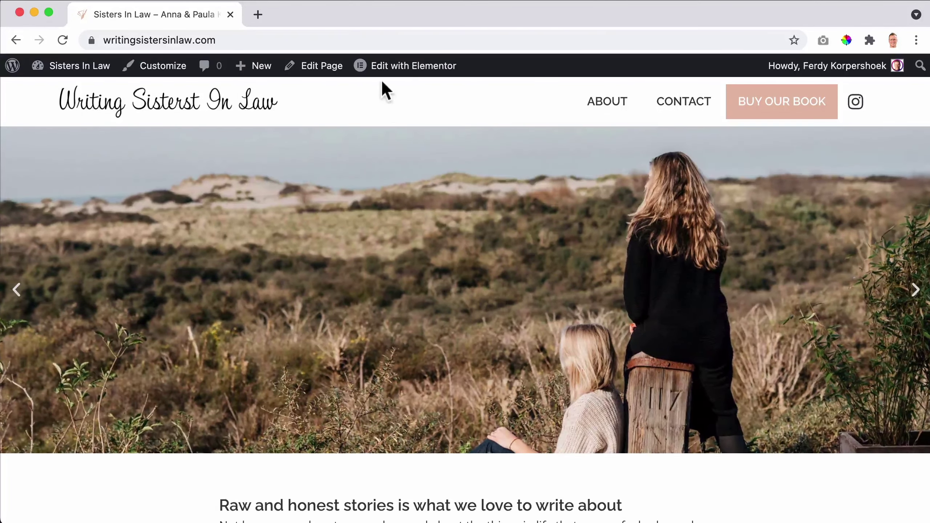
left_click(402, 73)
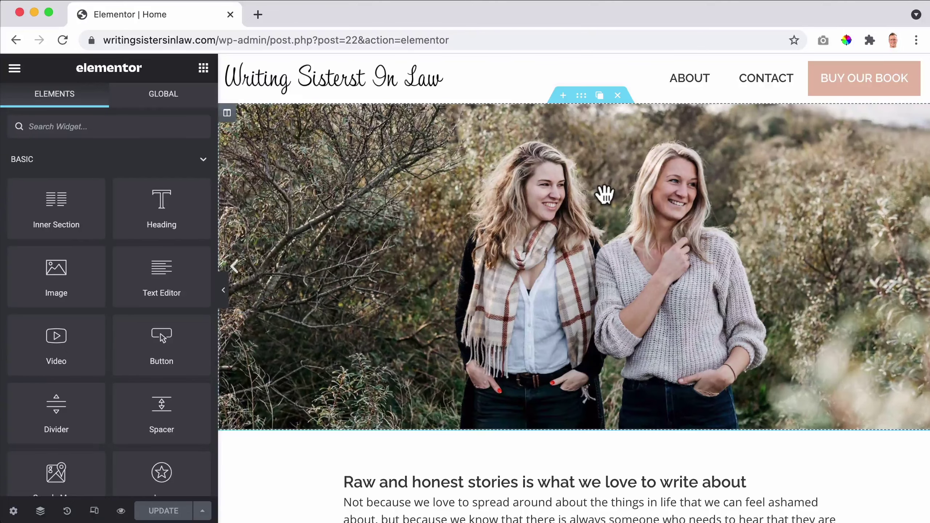
- In slider Item #1, enter the 'We write about things…' description and 'Buy Our Book' button text, then update
left_click(608, 196)
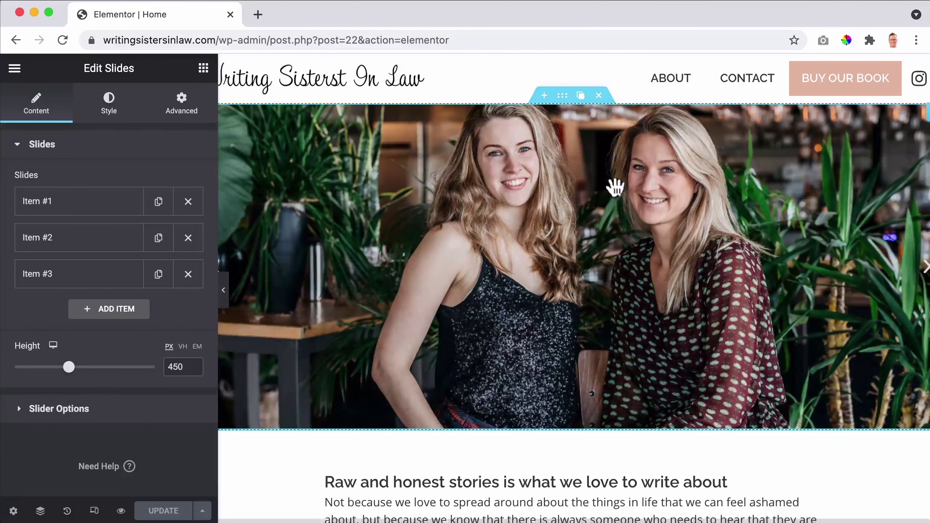
left_click(77, 206)
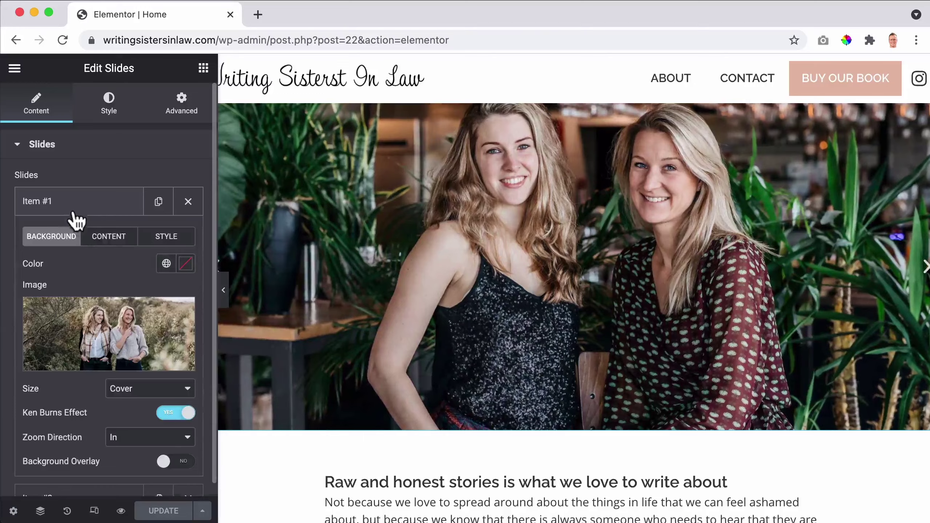
left_click(106, 237)
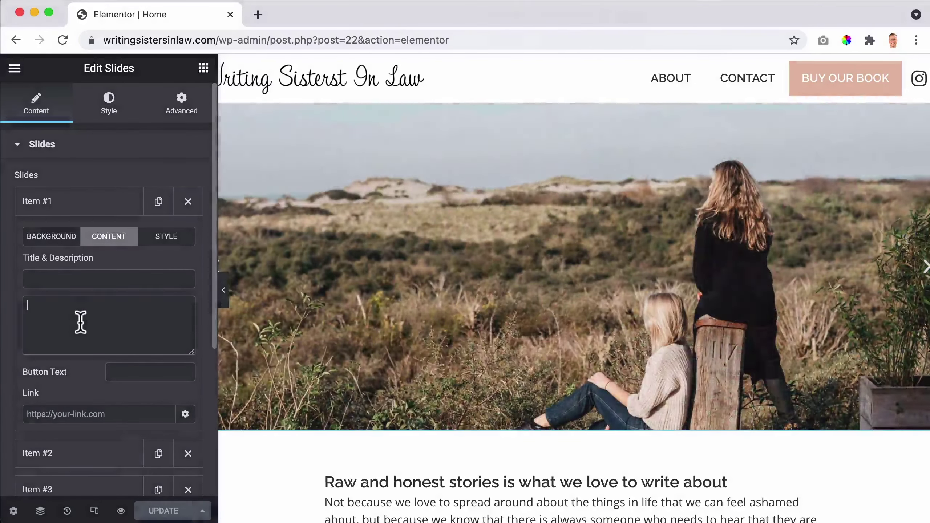
left_click(81, 322)
type("We write a")
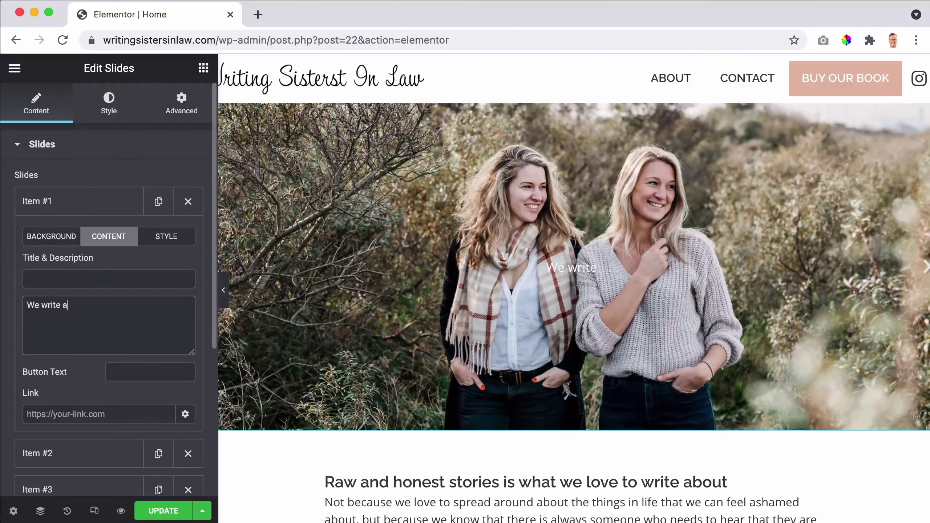
type("bout things that ")
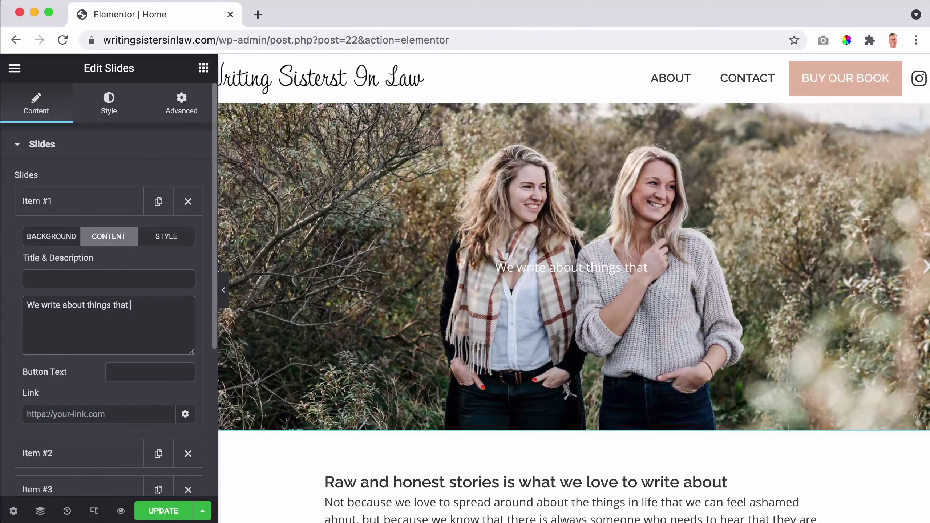
type("women do")
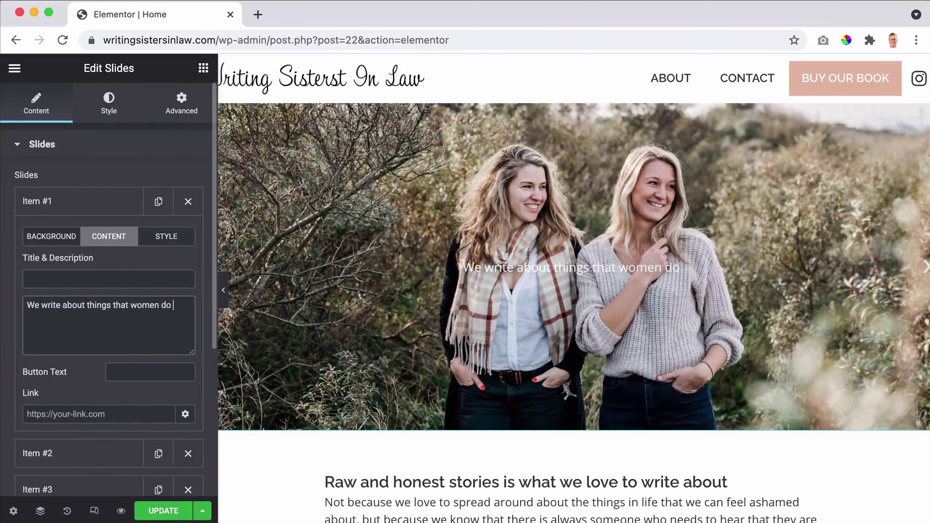
type(" not often talk about.")
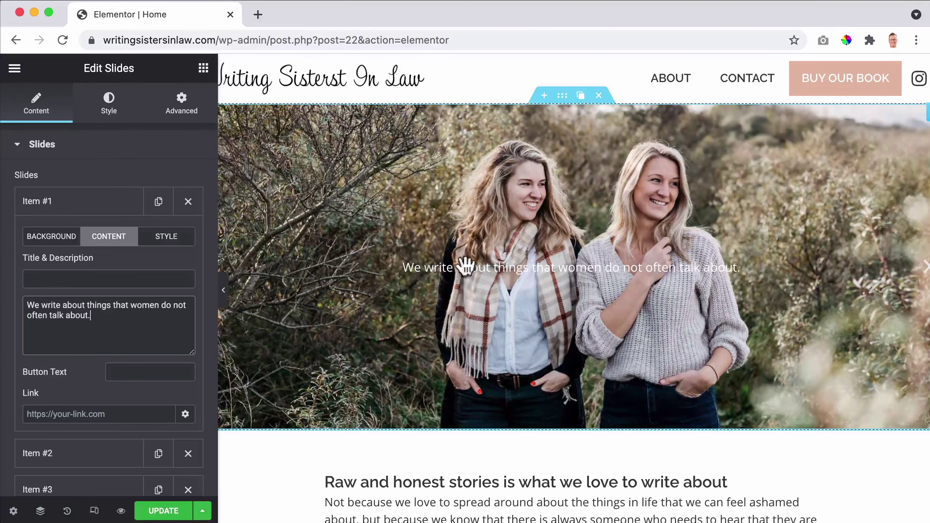
left_click(134, 369)
type("Buy Our Book")
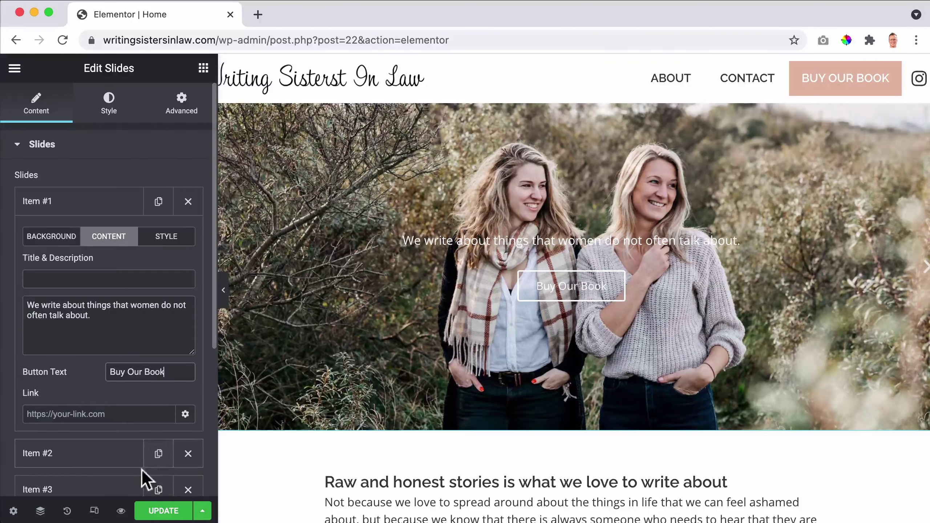
left_click(152, 513)
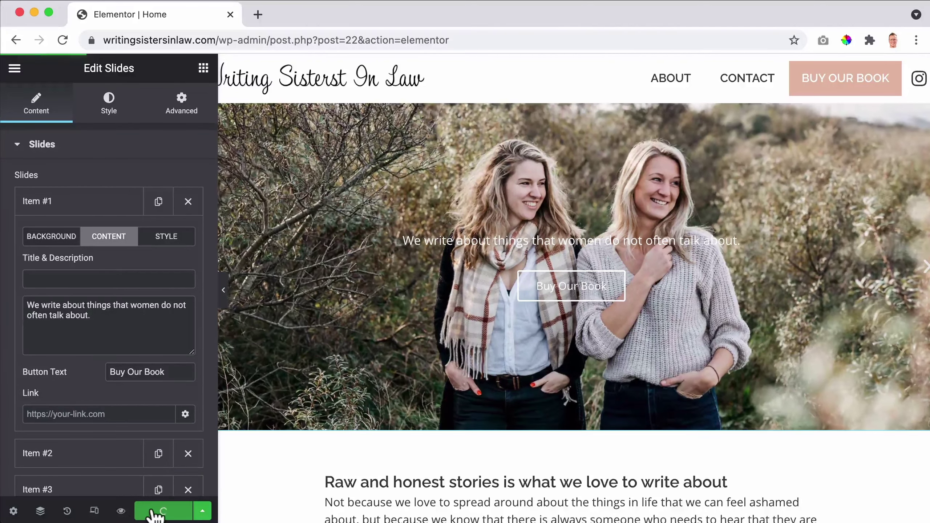
- Copy the BUY OUR BOOK link address from the live home page preview
left_click(121, 511)
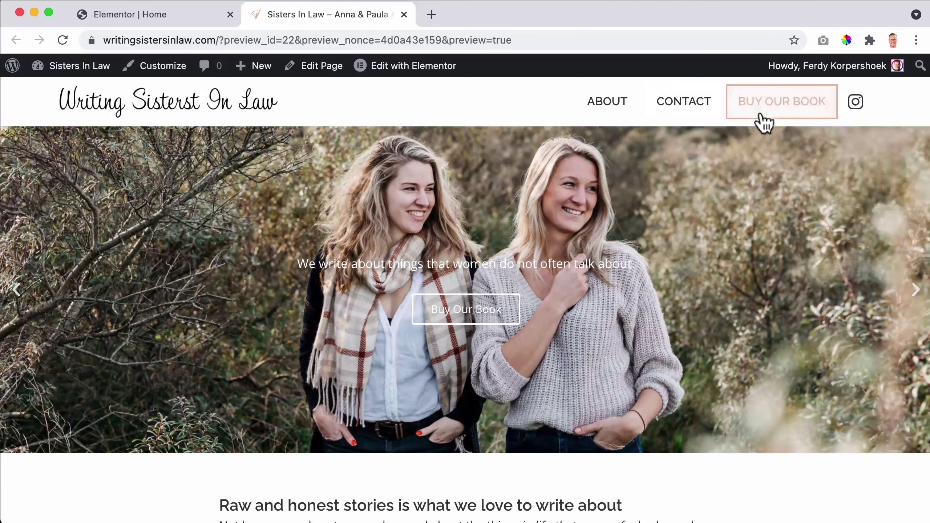
right_click(764, 106)
left_click(802, 183)
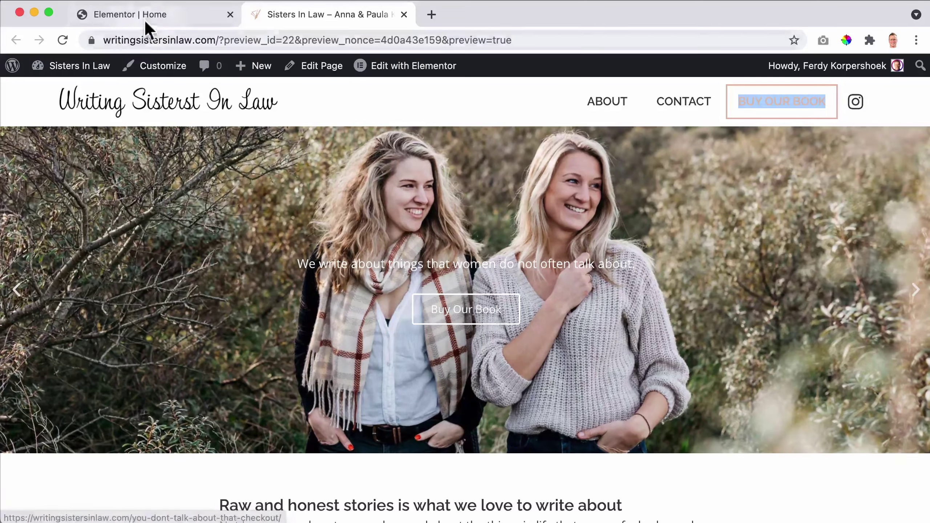
- Paste it into slide #1's Link and strip the domain, leaving /you-dont-talk-about-that-checkout/
left_click(145, 16)
left_click(102, 414)
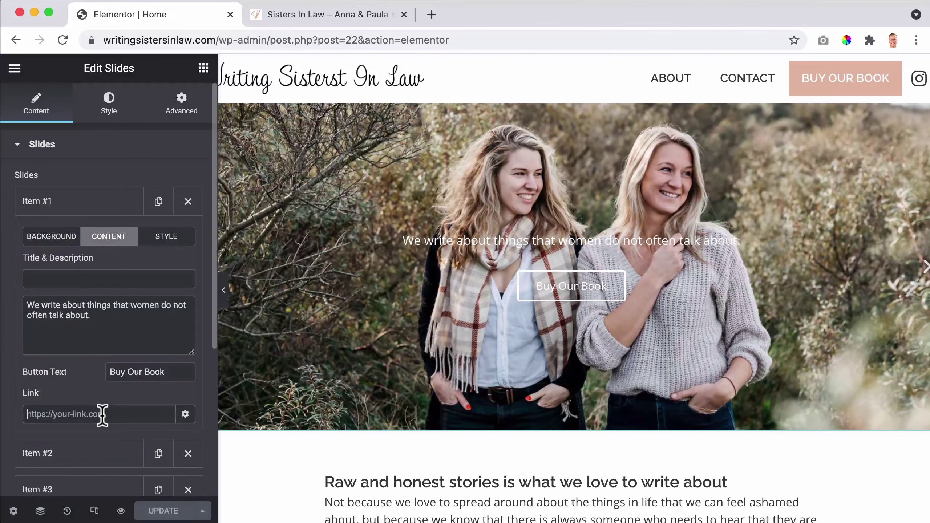
key("super+v")
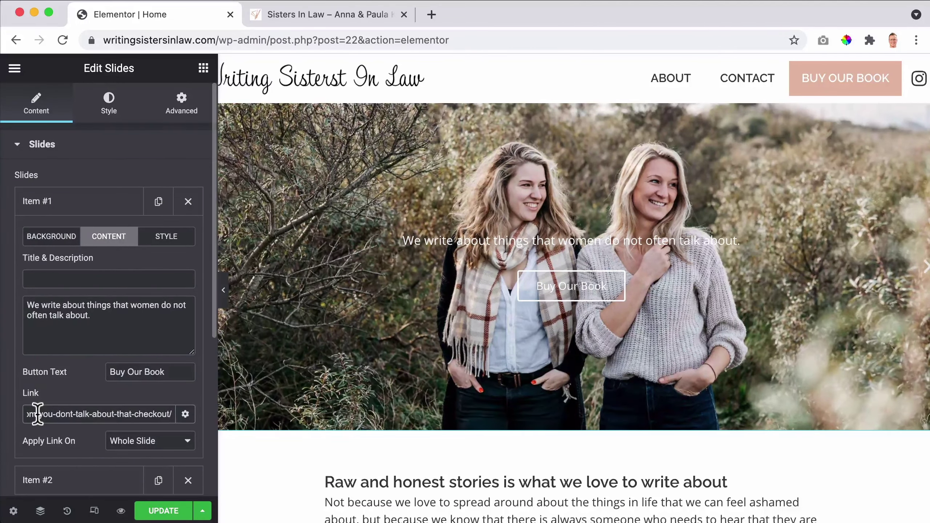
left_click_drag(37, 413, 32, 415)
key("BackSpace")
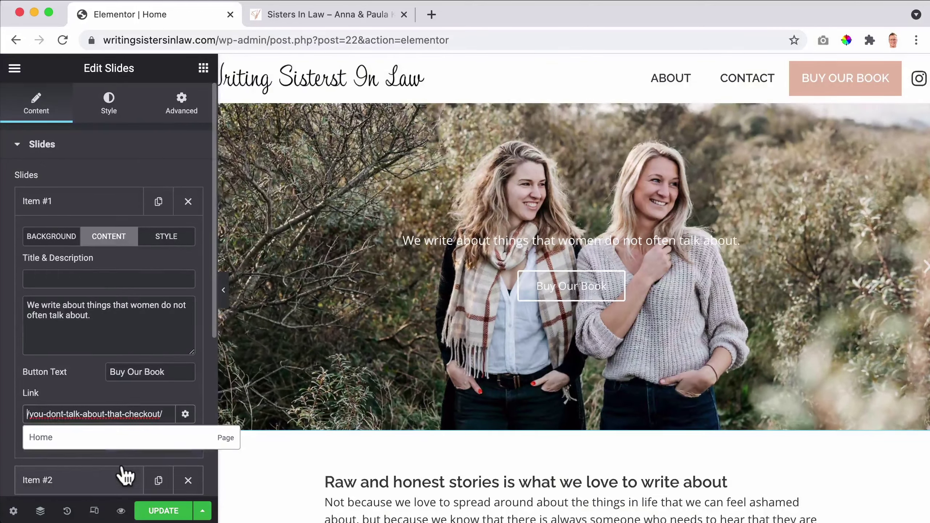
left_click(126, 479)
left_click(74, 202)
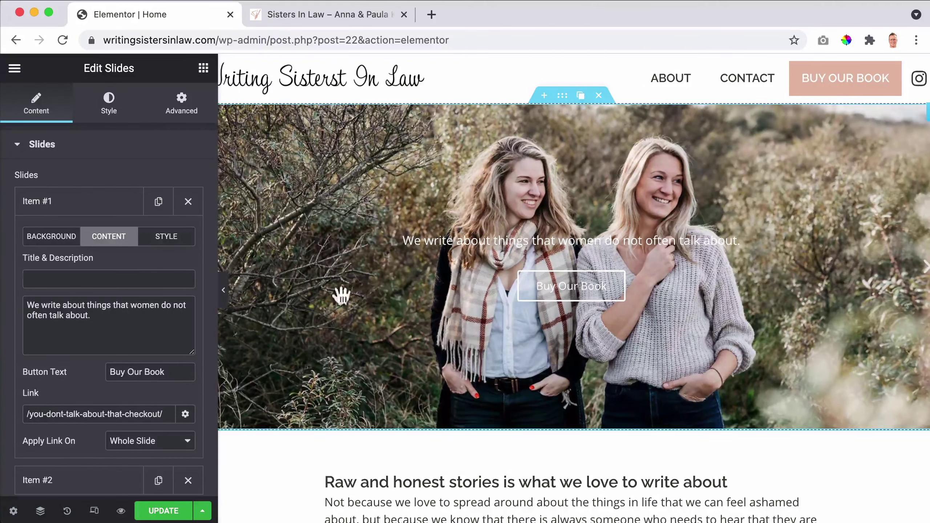
- Move the slide's description sentence into its Title field as the headline
triple_click(125, 315)
key("ctrl+x")
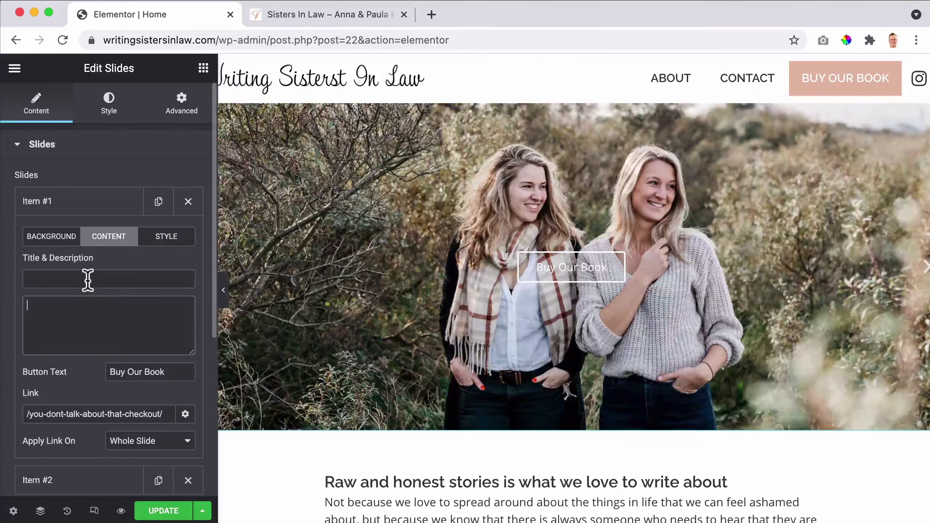
left_click(88, 279)
key("ctrl+v")
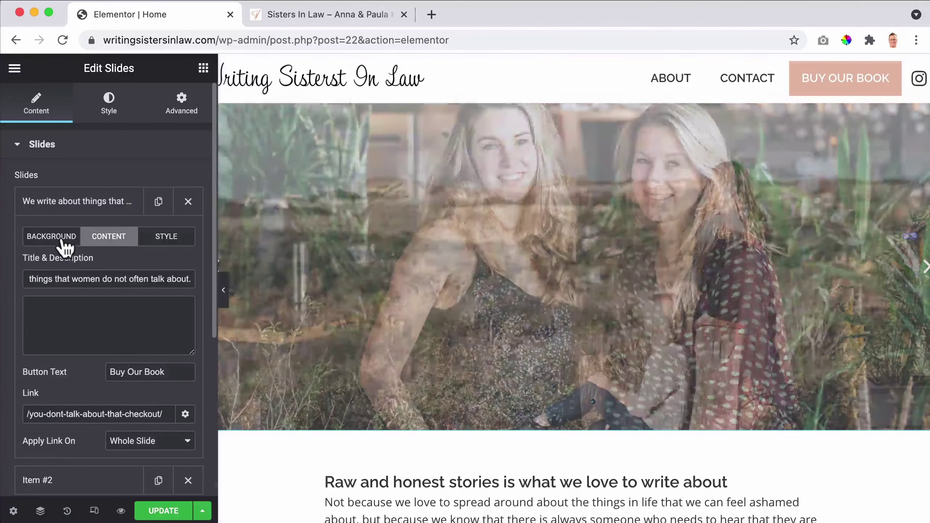
- Enable the Background Overlay on the first slide
left_click(65, 241)
mouse_move(99, 371)
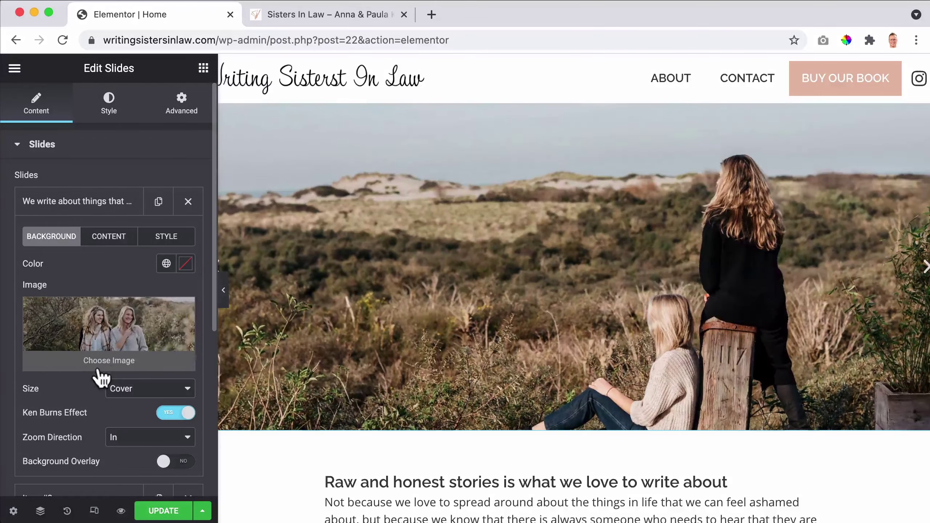
left_click(166, 463)
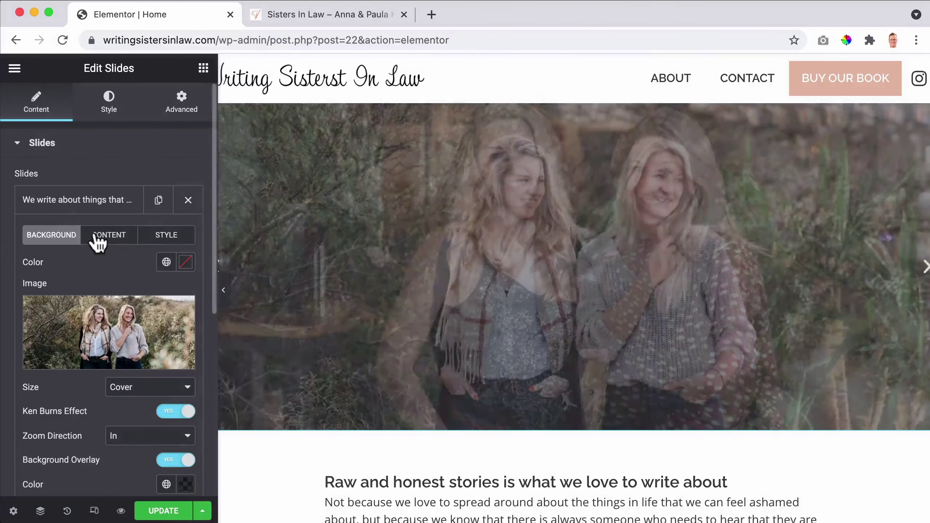
left_click(97, 235)
left_click(69, 236)
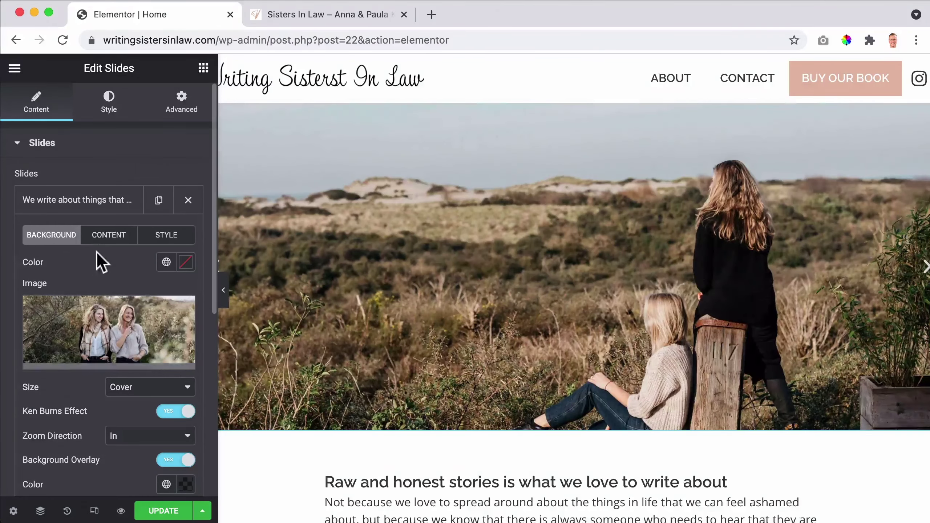
- Replace the button text 'Buy Our Book' with 'More Information'
left_click(108, 235)
triple_click(150, 370)
type("Mor")
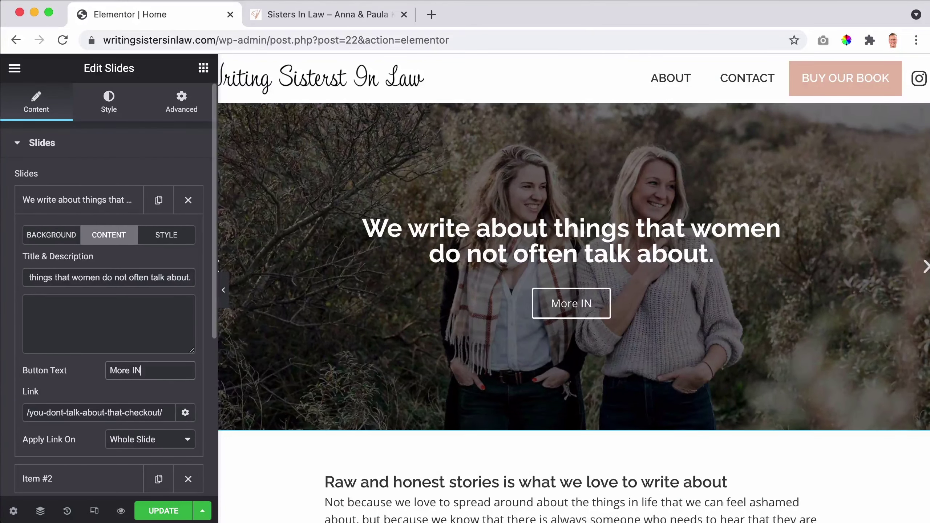
type("e Information")
- Turn on custom styling for the first slide and centre its content vertically
left_click(166, 235)
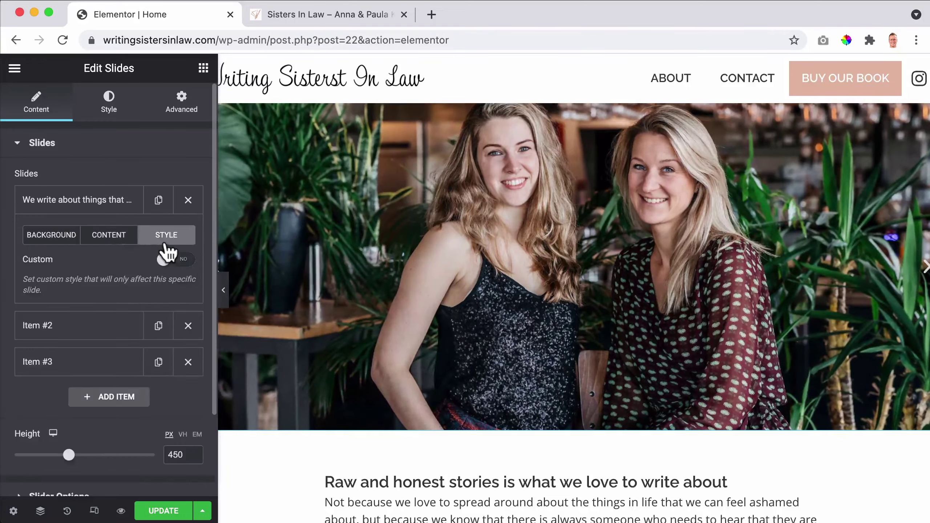
left_click(161, 260)
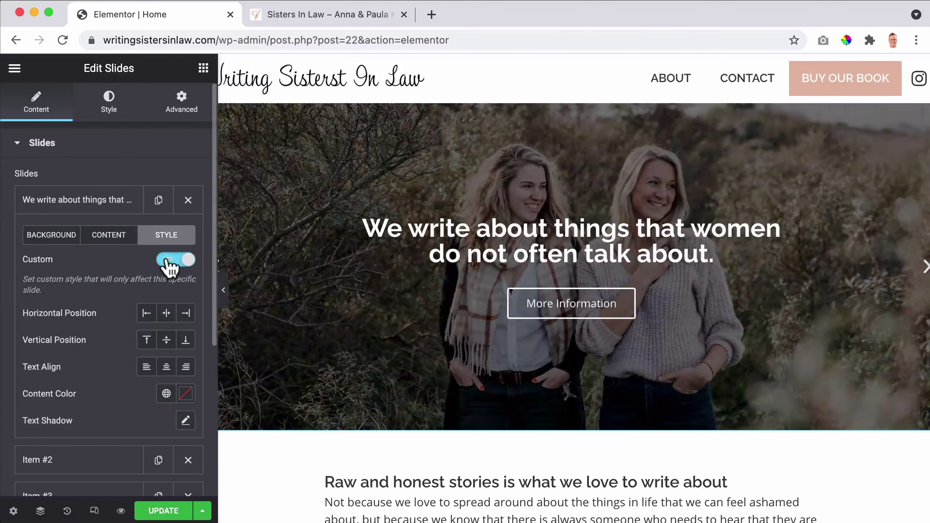
left_click(147, 312)
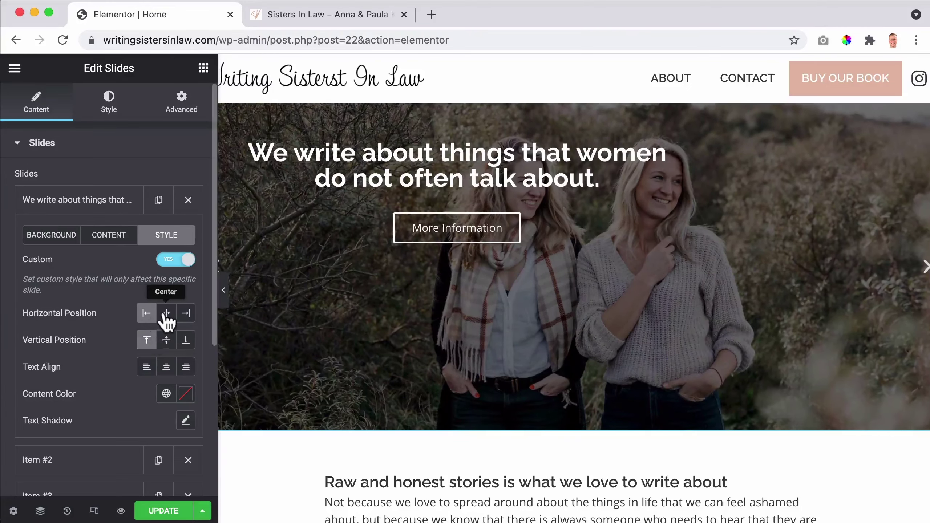
left_click(166, 313)
left_click(166, 341)
left_click(146, 367)
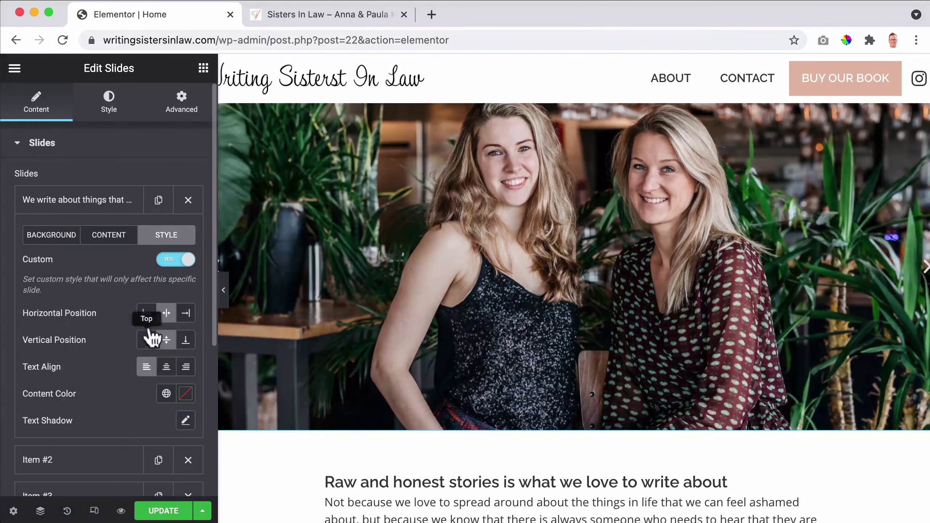
left_click(146, 312)
left_click(146, 340)
left_click(167, 340)
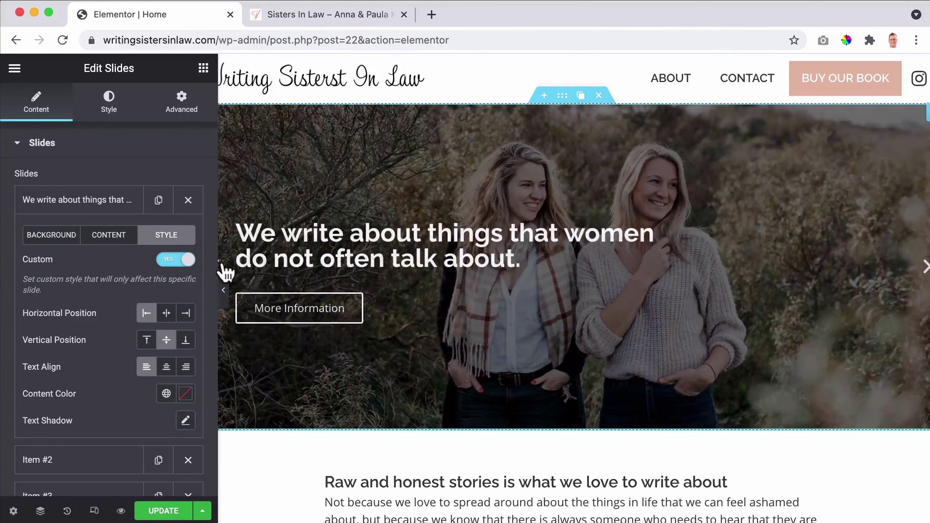
left_click(186, 421)
scroll(166, 426, "down", 2)
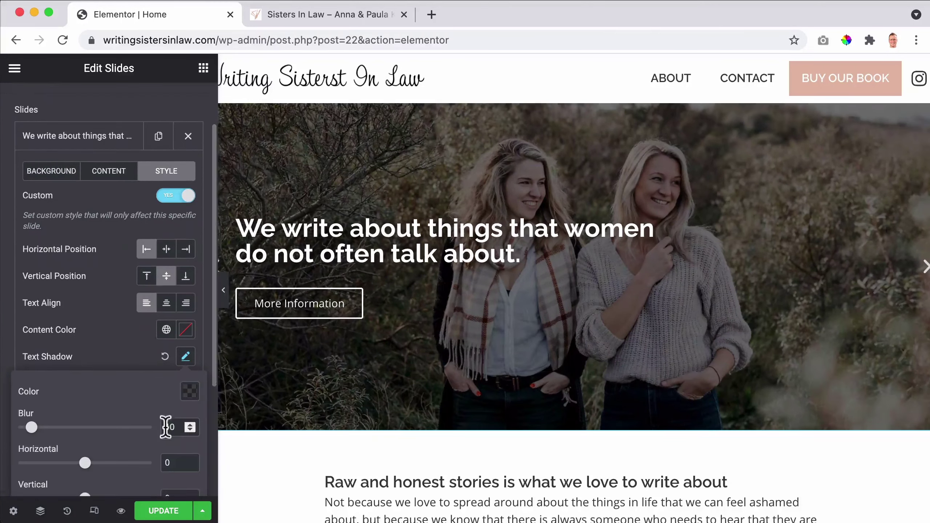
left_click(37, 161)
- Centre the slide content horizontally and set its text alignment to Center, keeping the overlay on
left_click(42, 161)
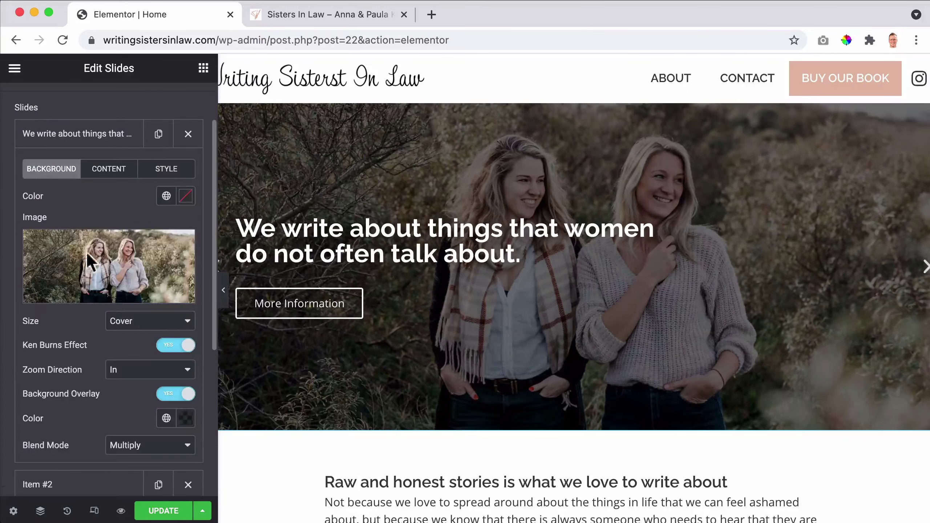
left_click(176, 397)
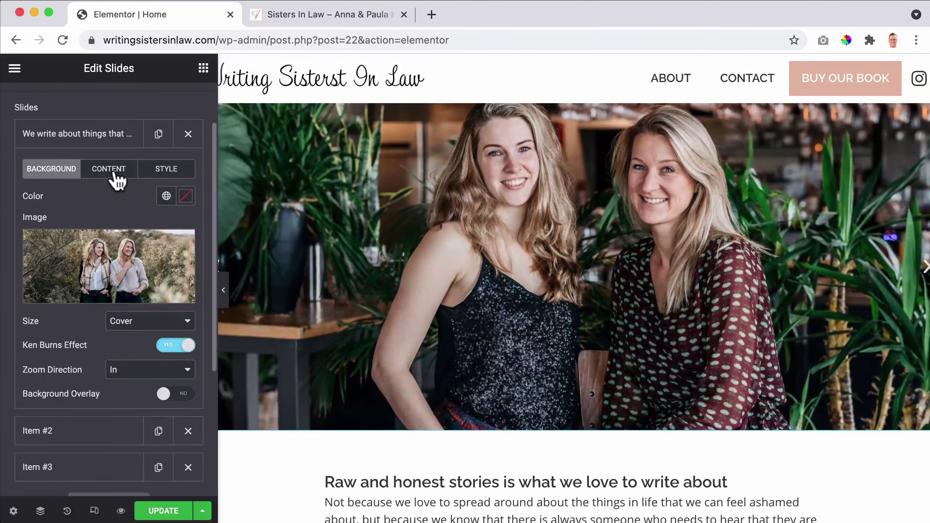
left_click(109, 169)
left_click(166, 169)
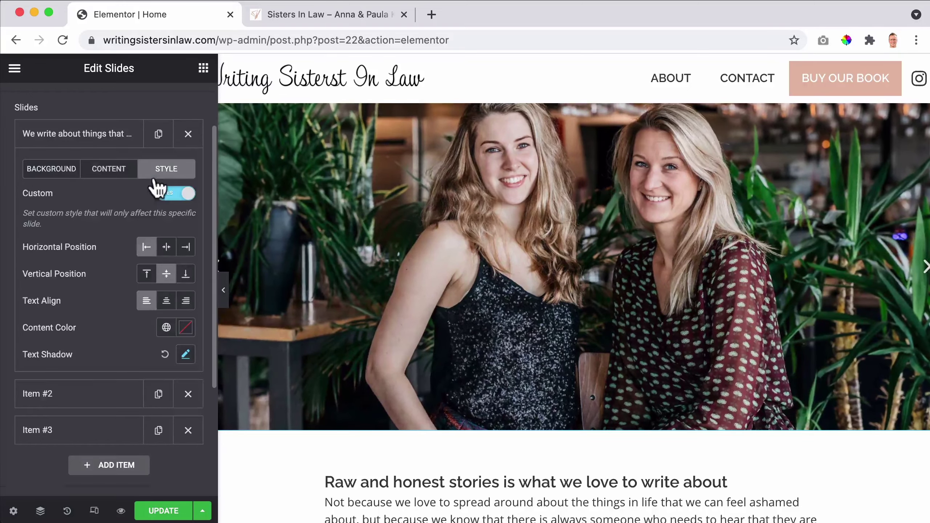
left_click(166, 247)
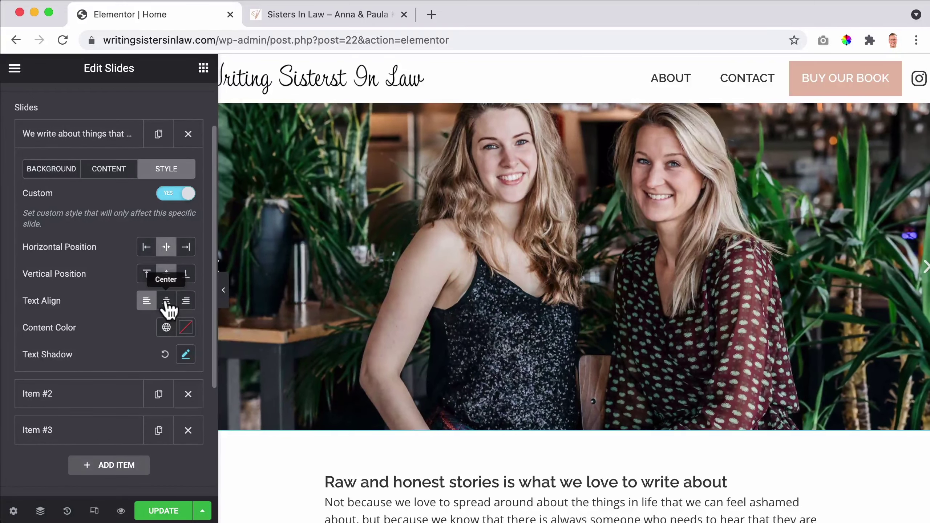
left_click(166, 301)
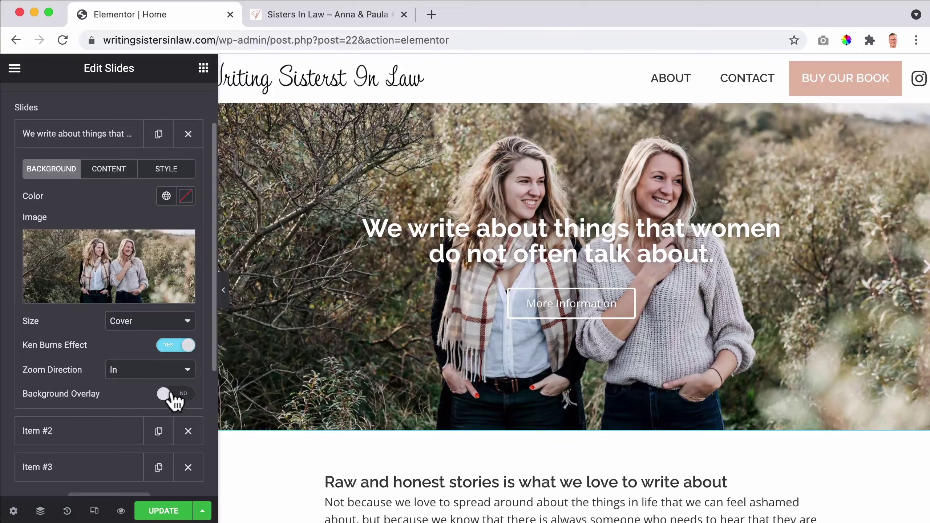
left_click(175, 394)
- Narrow the slides' content width to 58
scroll(116, 160, "up", 3)
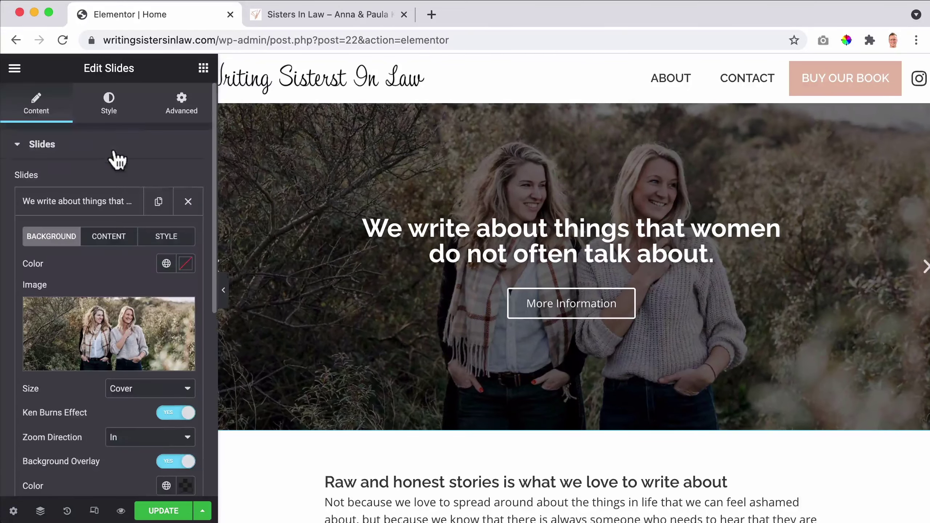
left_click(114, 110)
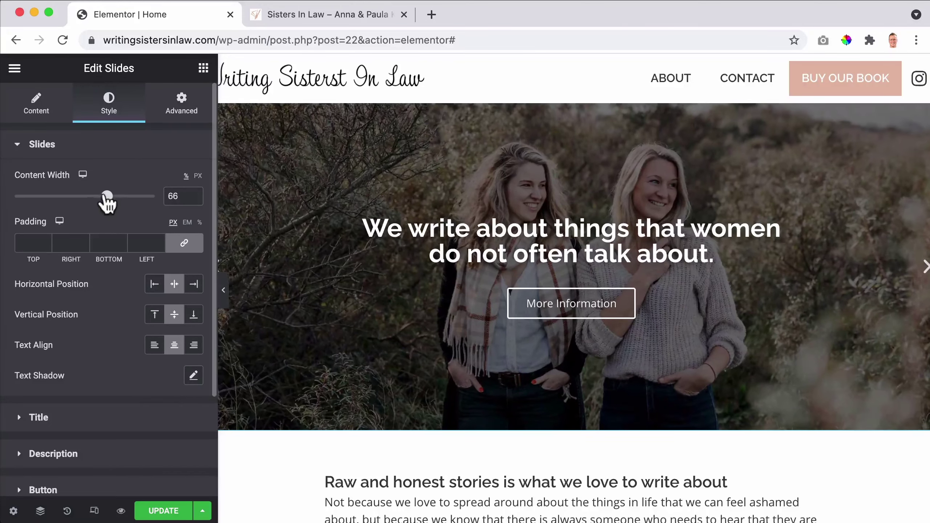
mouse_move(107, 202)
left_mouse_down()
mouse_move(68, 202)
mouse_move(96, 203)
left_mouse_up()
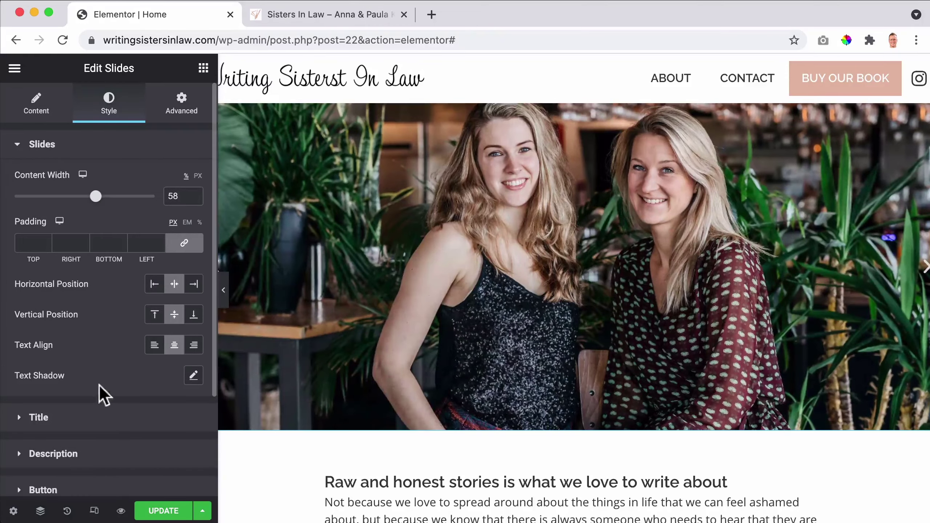
left_click(58, 419)
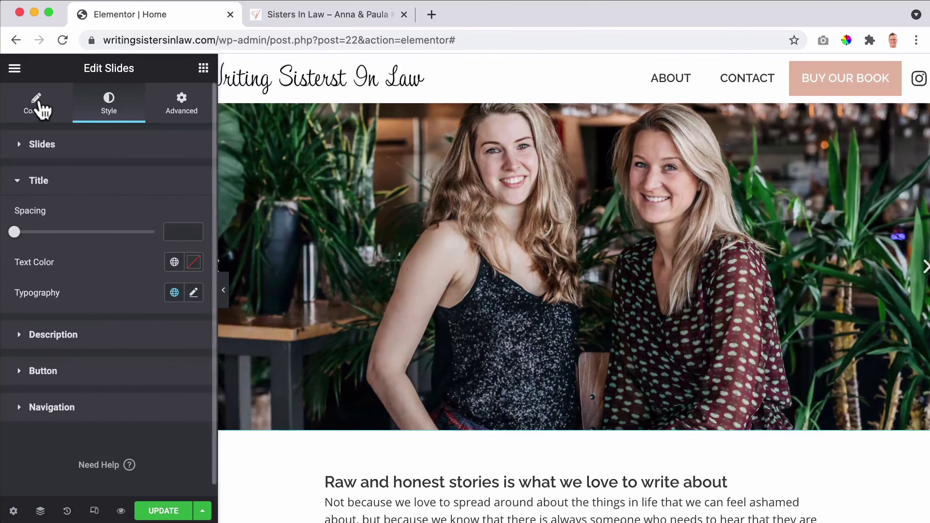
left_click(17, 108)
- Switch slider Autoplay off in the Slider Options
left_click(58, 399)
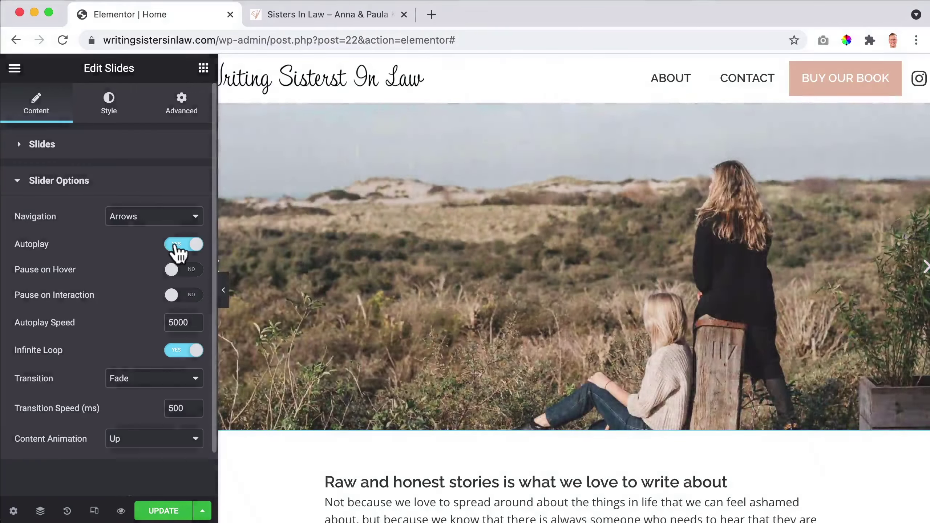
left_click(176, 245)
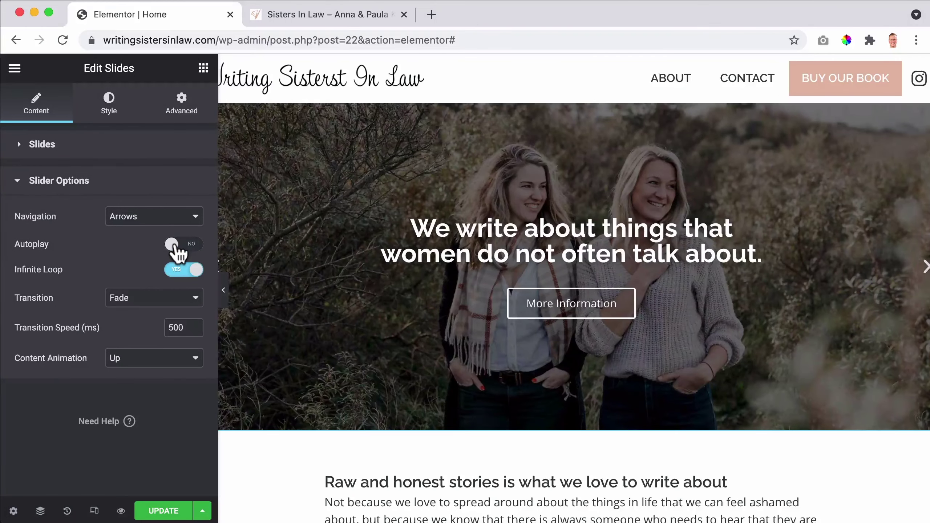
left_click(109, 107)
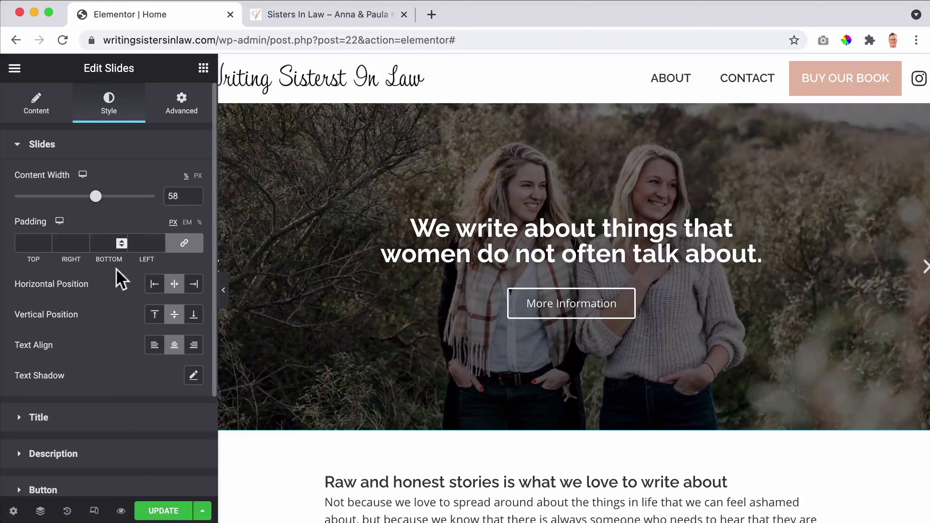
left_click(47, 421)
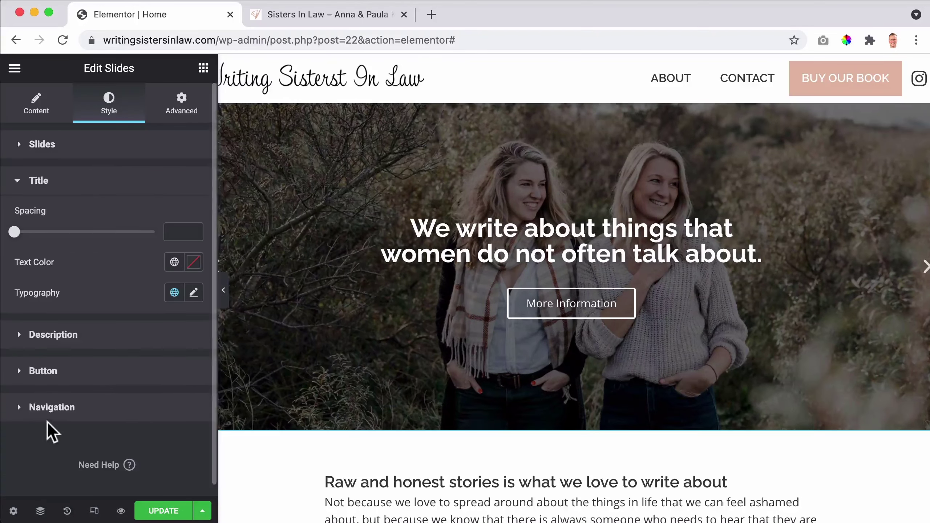
- Set the headline typography to 31 px size and 400 weight, with text transform left at Default
left_click(193, 293)
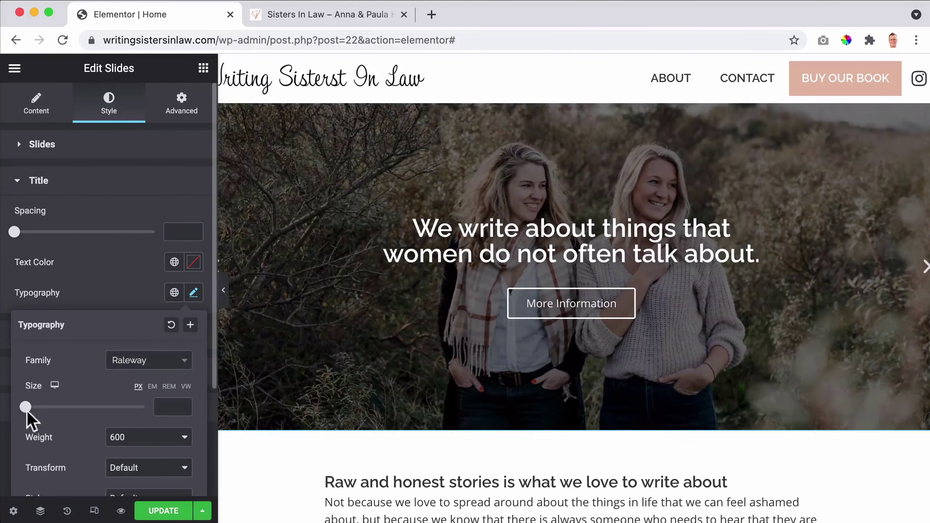
left_click_drag(26, 408, 43, 410)
scroll(117, 389, "down", 2)
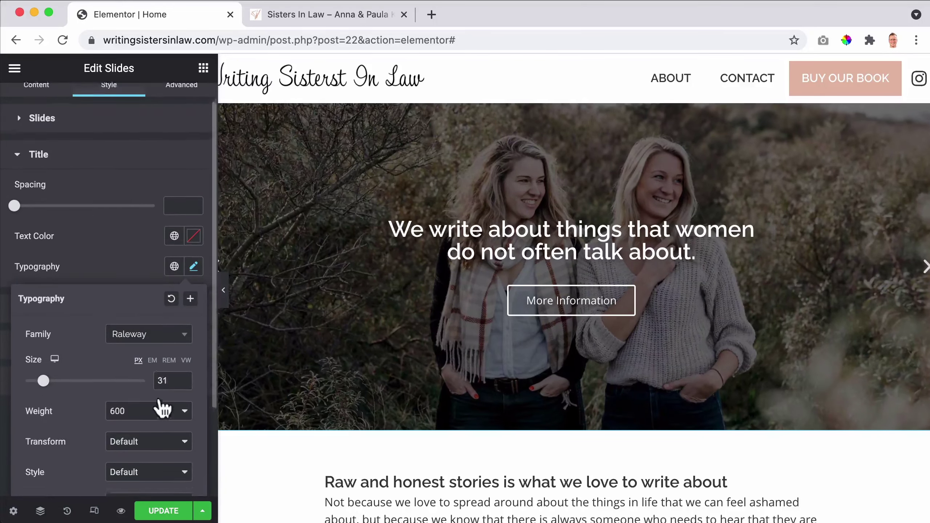
left_click(146, 405)
left_click(135, 374)
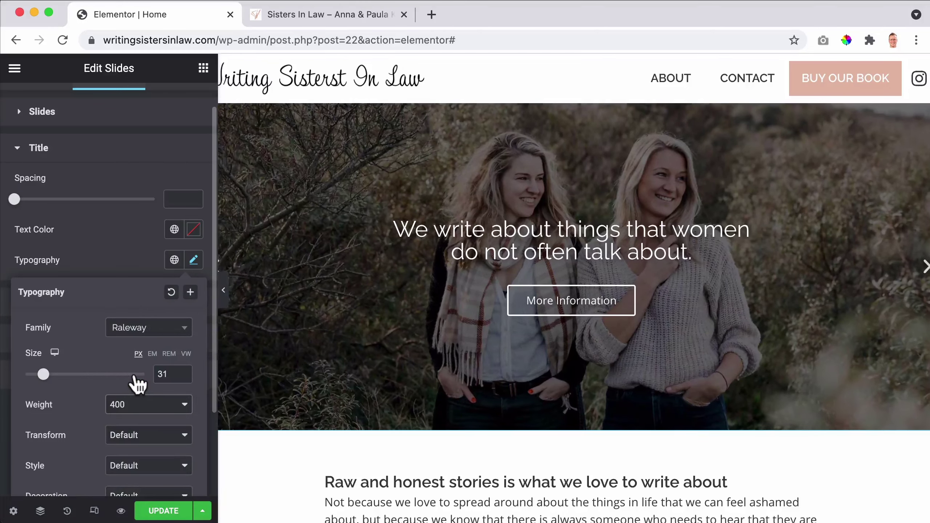
scroll(138, 387, "down", 3)
left_click(138, 381)
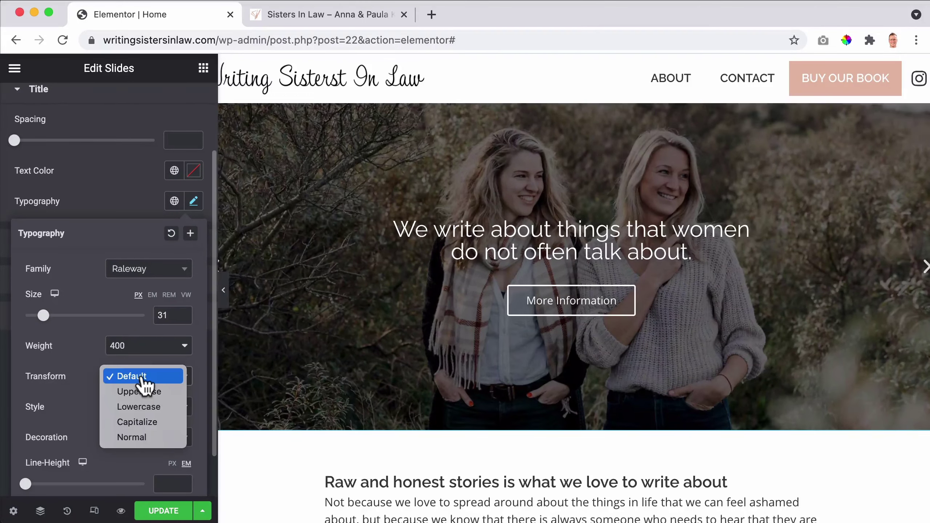
left_click(138, 392)
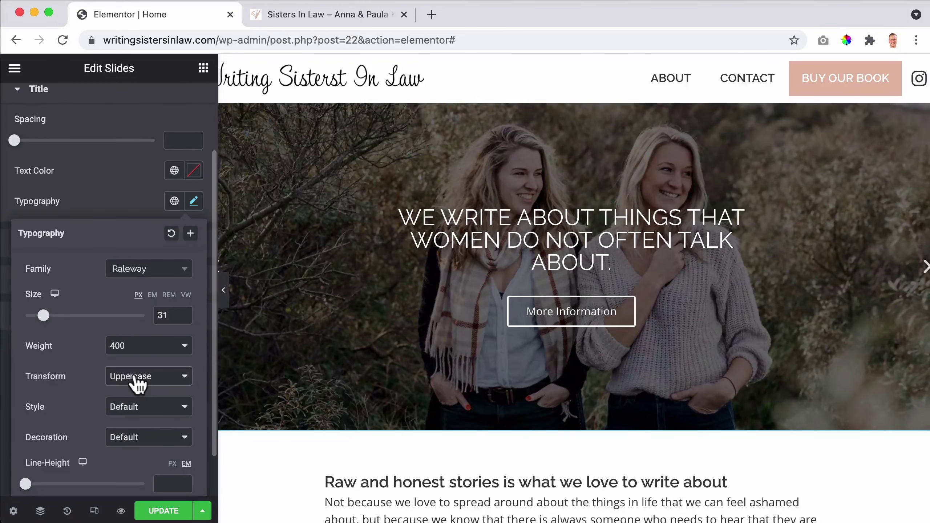
left_click(136, 382)
left_click(136, 366)
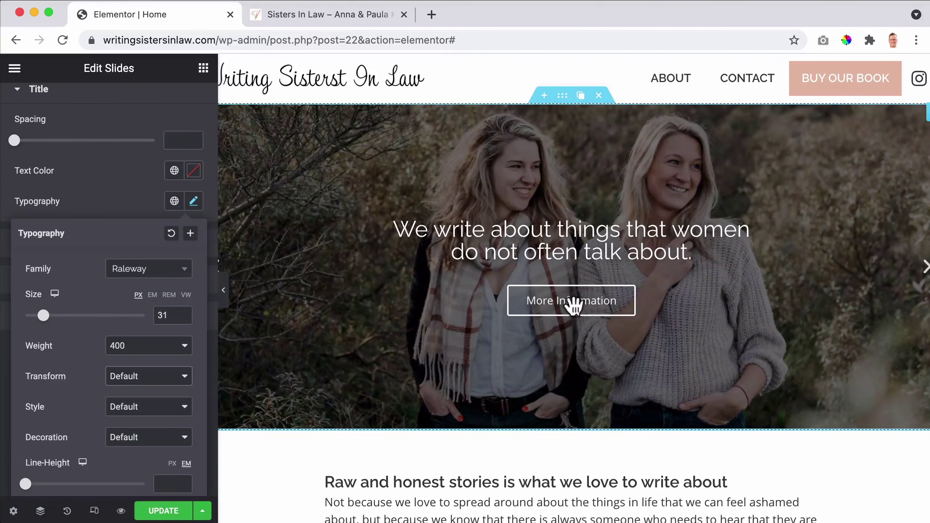
left_click(106, 184)
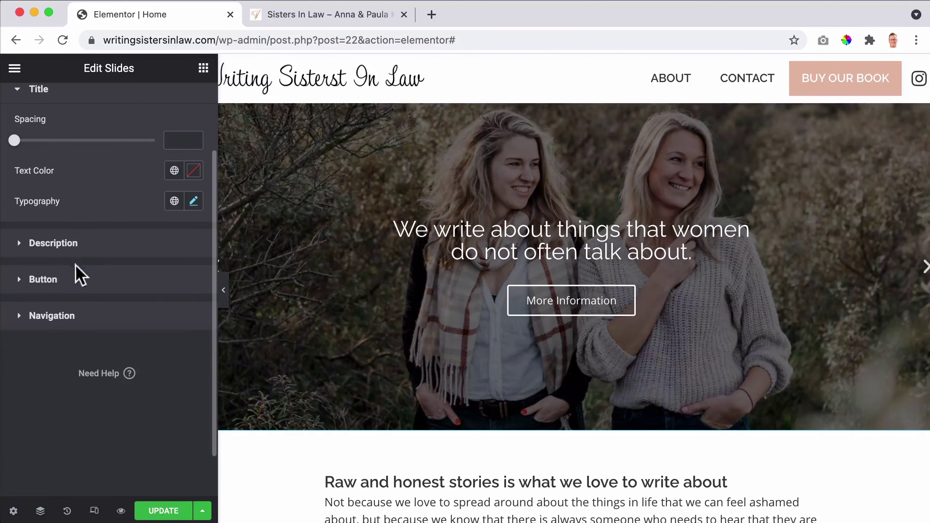
- Set the button's normal text colour to #FFFFFF
left_click(30, 280)
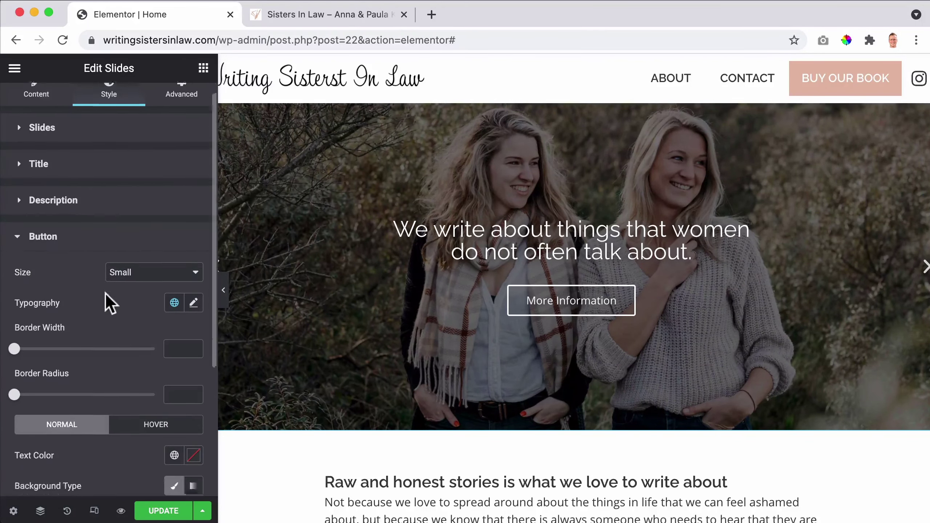
scroll(114, 279, "down", 2)
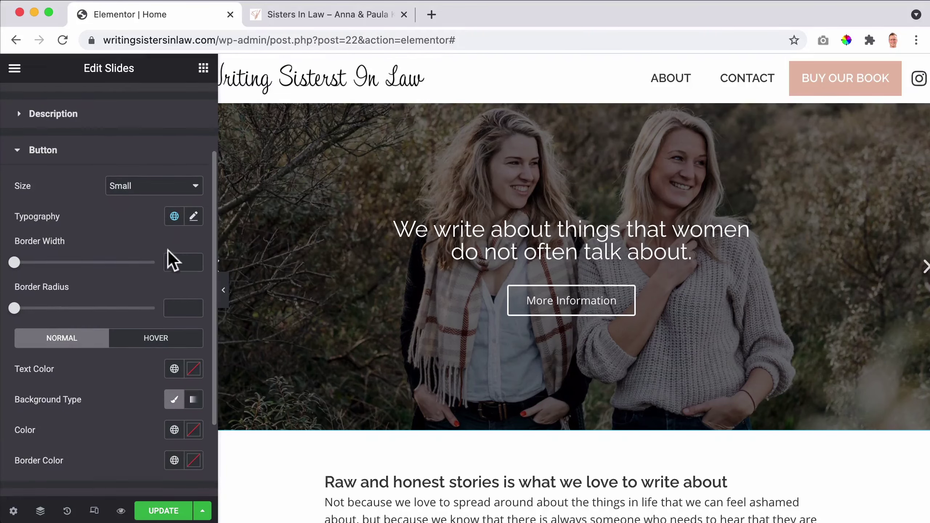
scroll(162, 370, "down", 2)
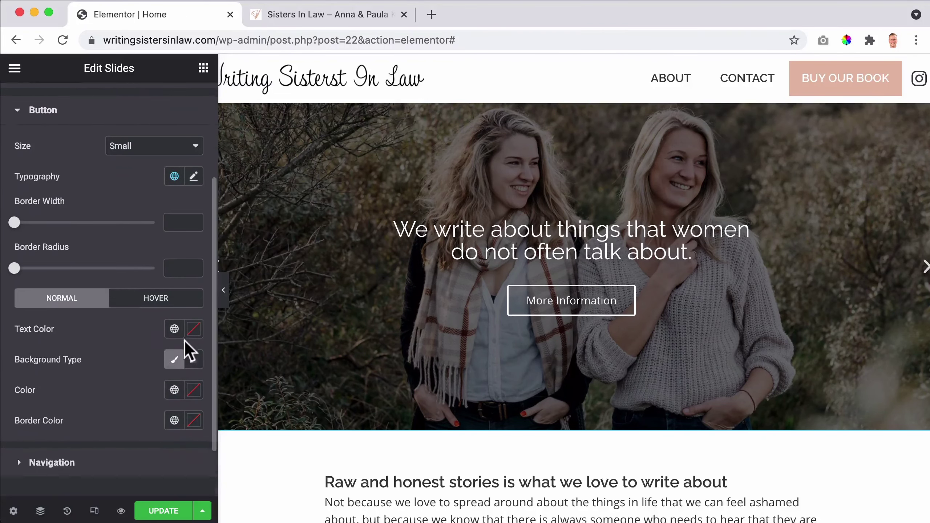
left_click(173, 420)
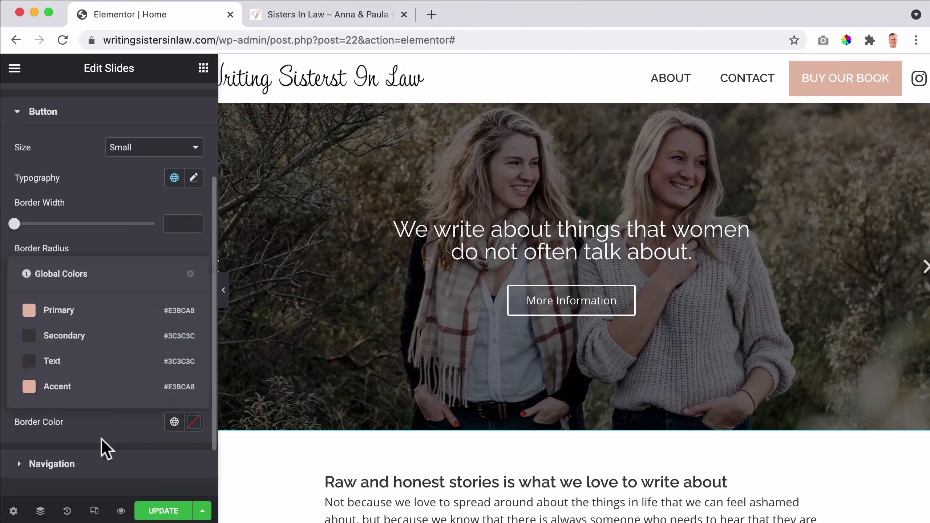
left_click(60, 311)
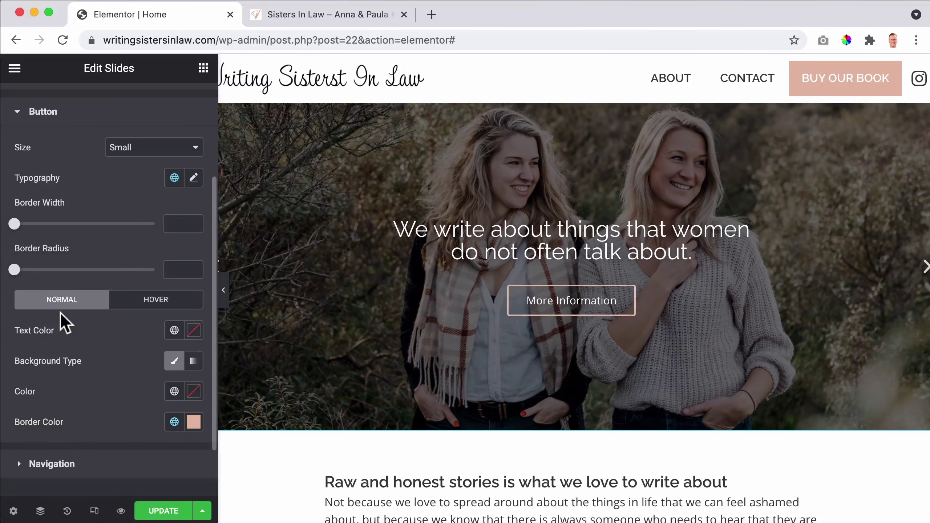
left_click(173, 331)
left_click(65, 389)
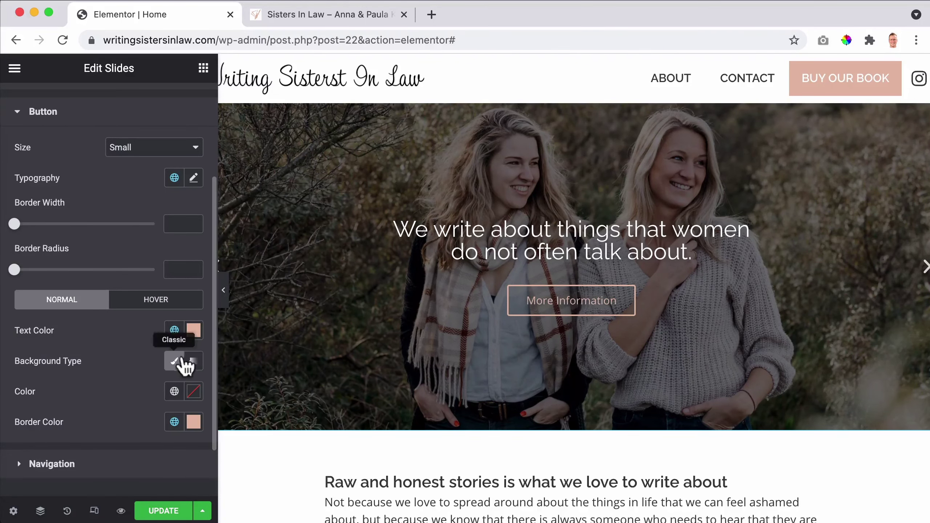
left_click(193, 330)
type("#FFFFFF")
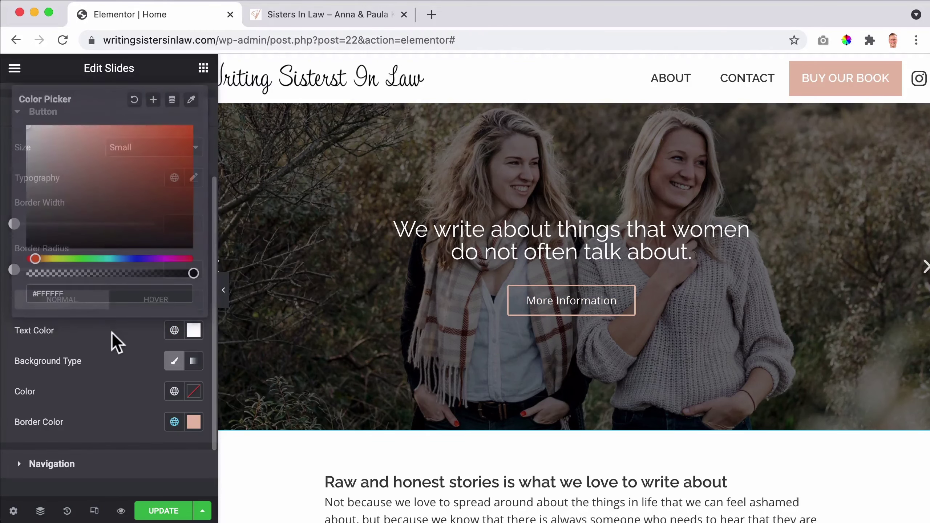
- Make the button's normal border colour white (#FFFFFF)
left_click(155, 304)
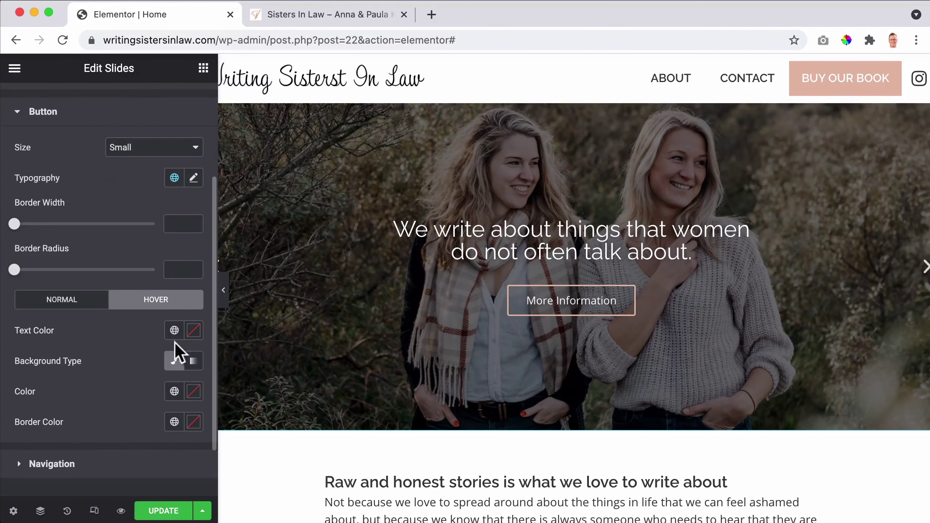
left_click(63, 300)
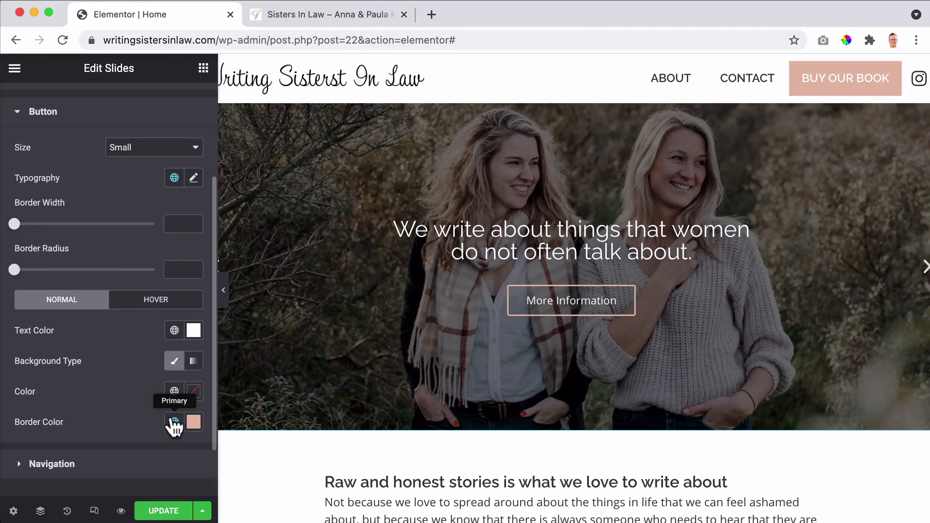
left_click(193, 422)
type("#FFFFFF")
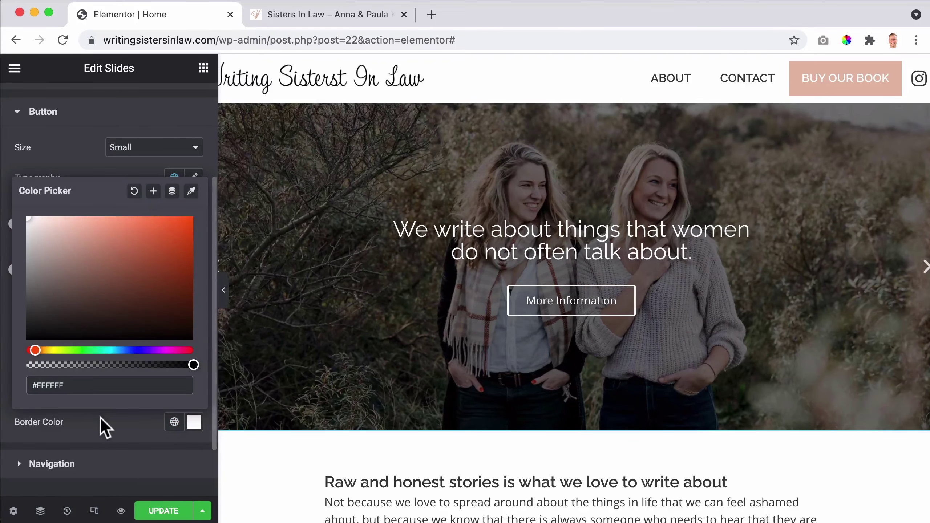
left_click(238, 278)
- Give the button a Primary pink hover background with white hover text
left_click(156, 305)
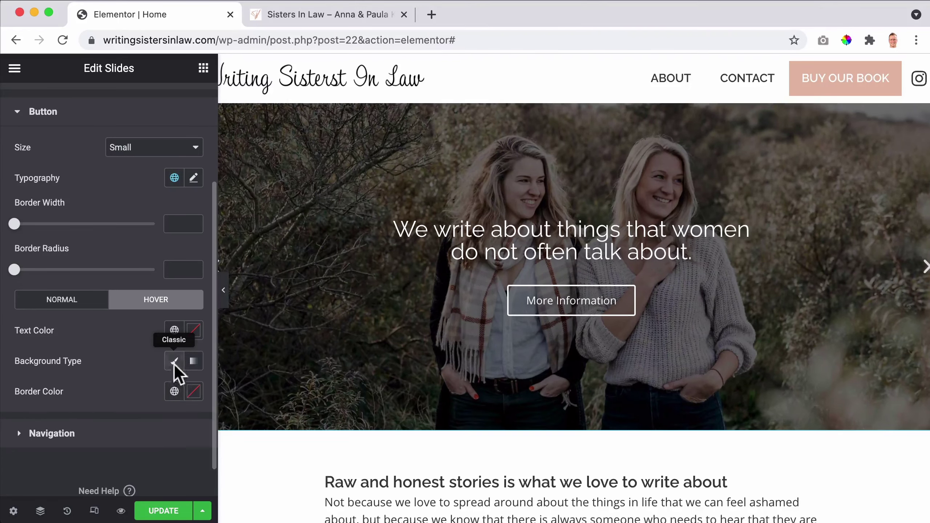
left_click(175, 391)
left_click(59, 280)
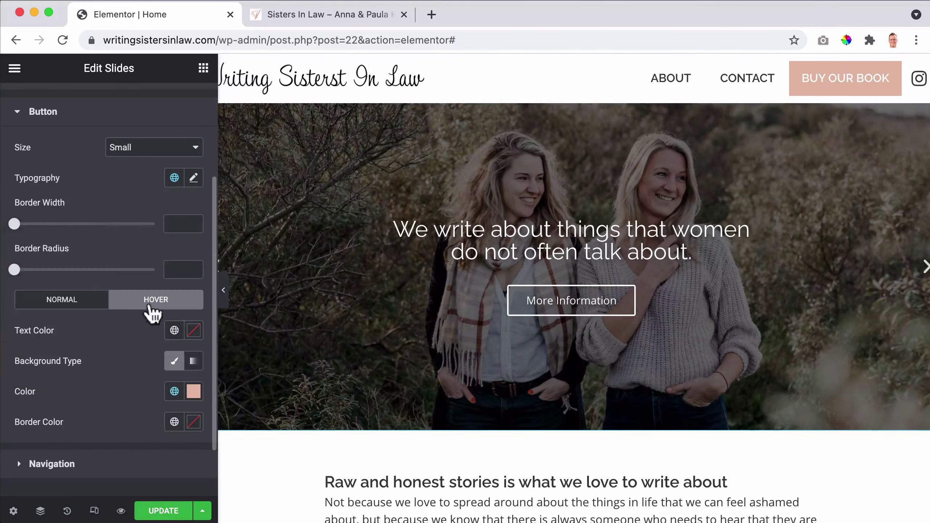
left_click(193, 331)
type("#FFFFFF")
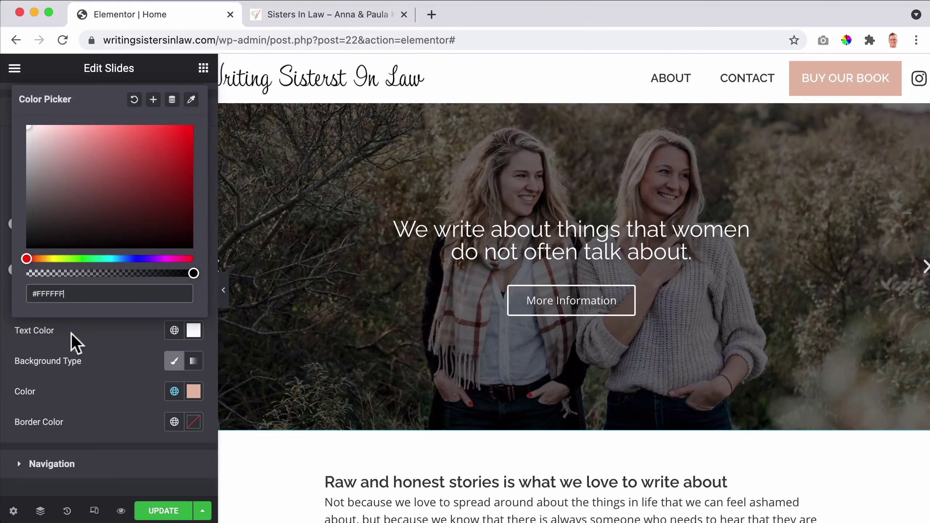
left_click(98, 350)
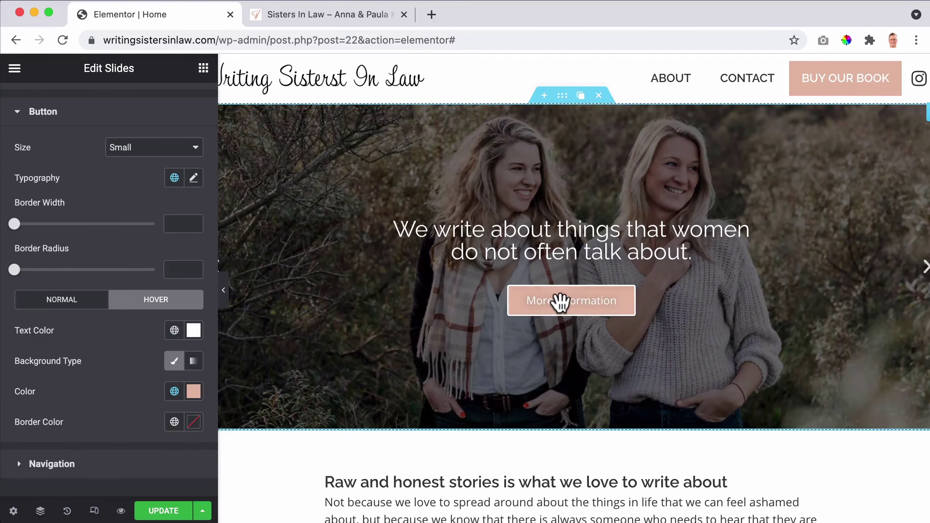
- Set the slide button size to Medium
scroll(111, 149, "up", 4)
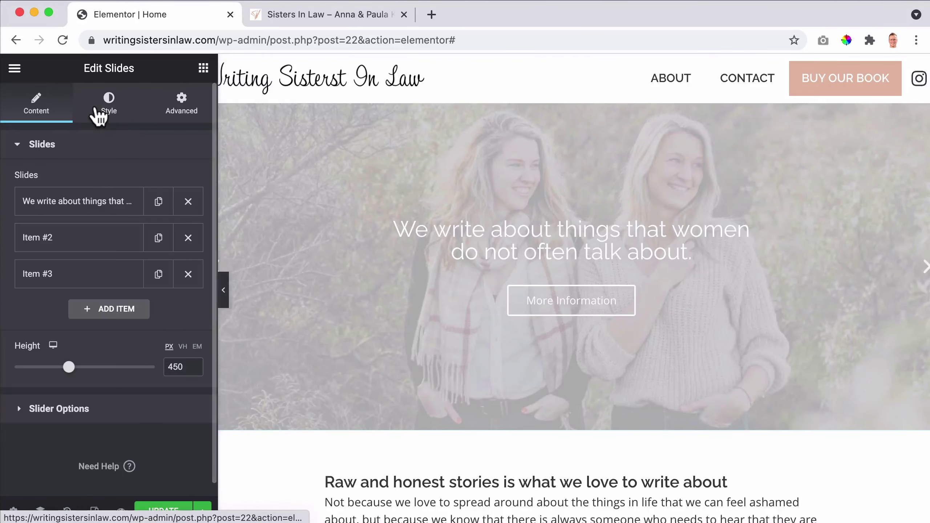
left_click(96, 144)
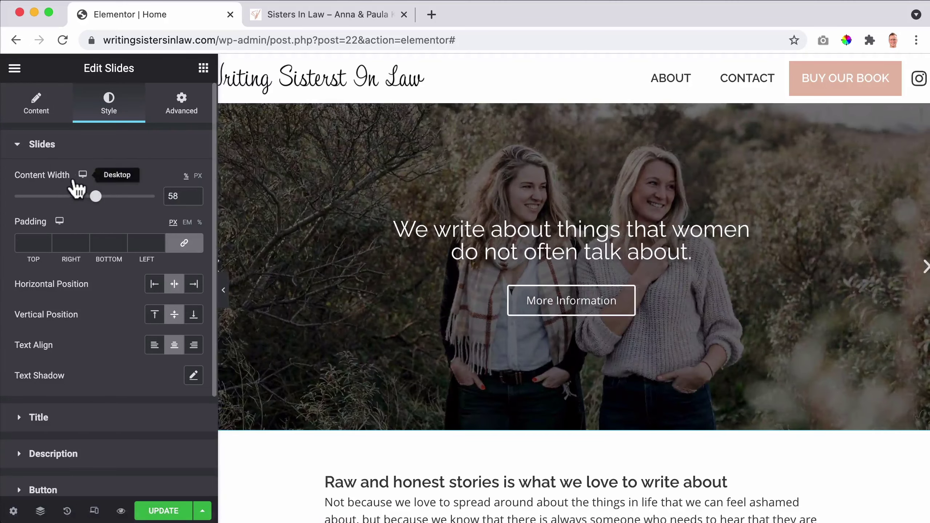
scroll(73, 415, "down", 2)
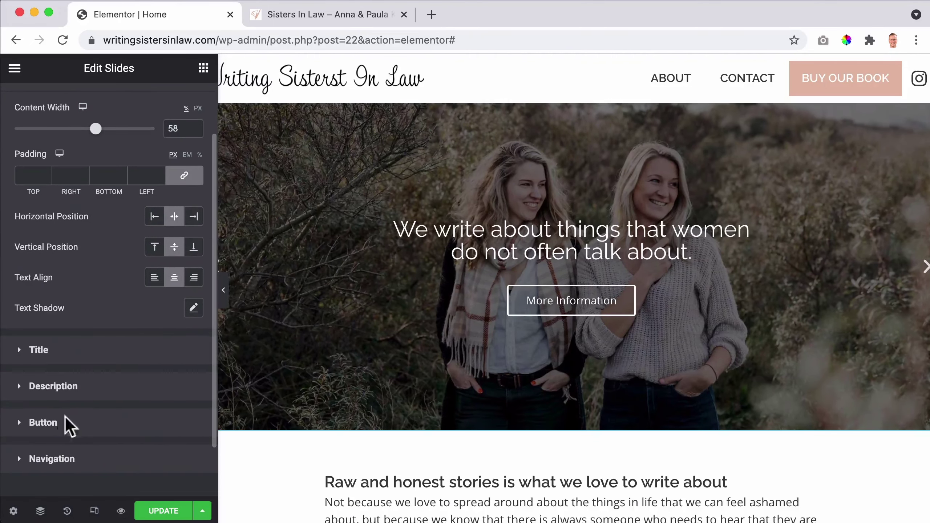
left_click(65, 416)
scroll(96, 389, "down", 3)
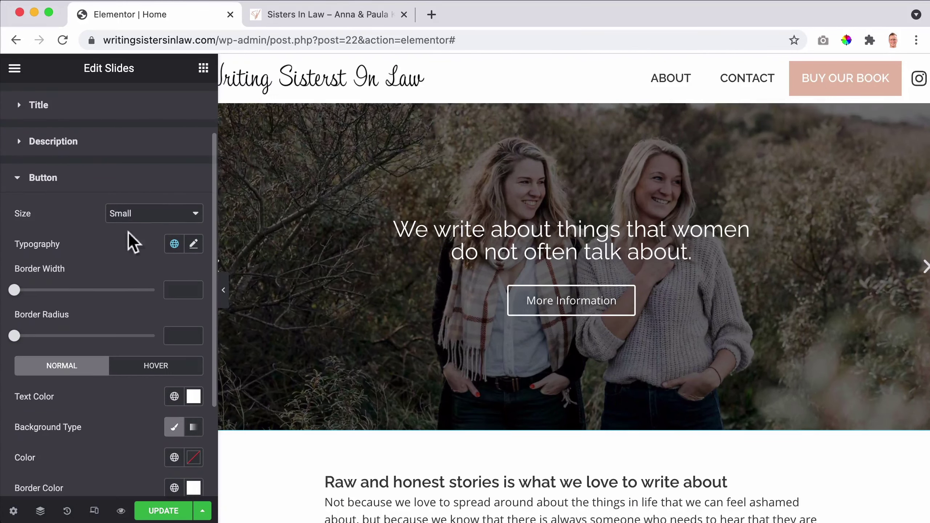
left_click(137, 217)
left_click(139, 230)
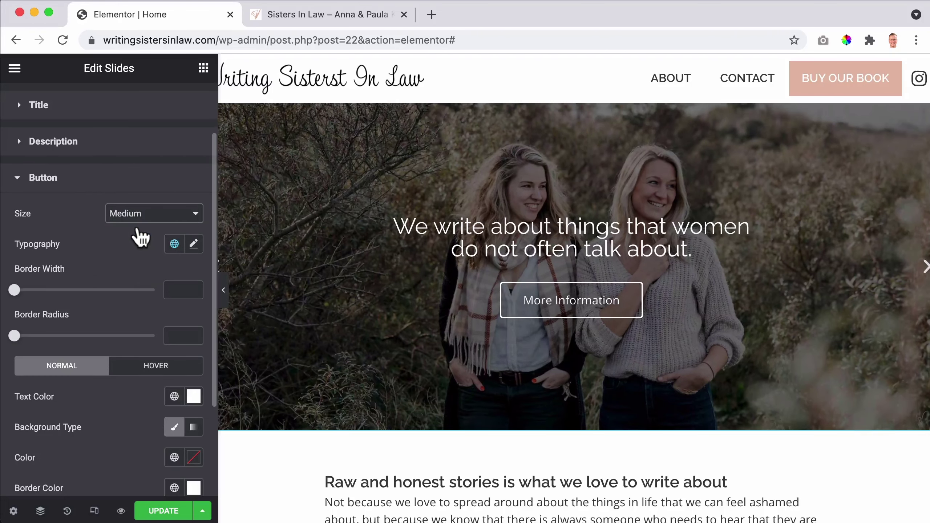
left_click(137, 221)
left_click(138, 229)
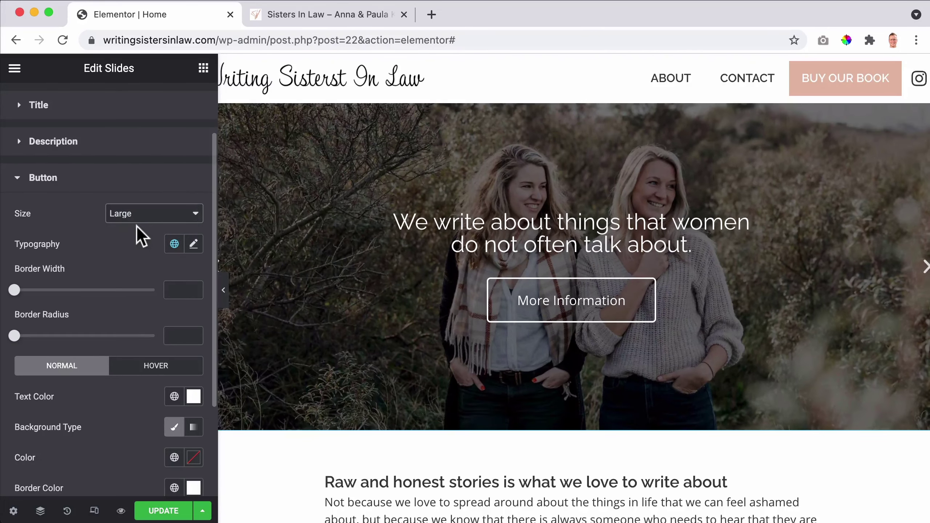
left_click(138, 220)
left_click(135, 200)
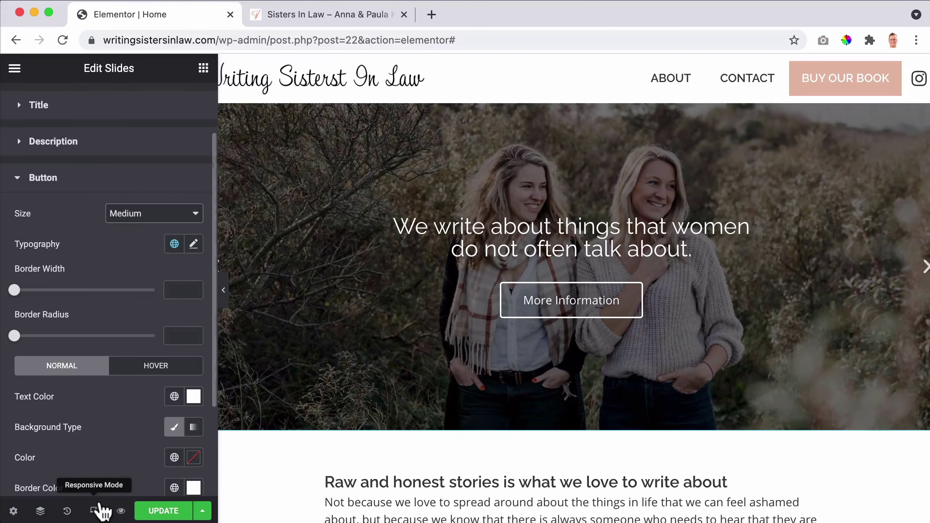
left_click(94, 511)
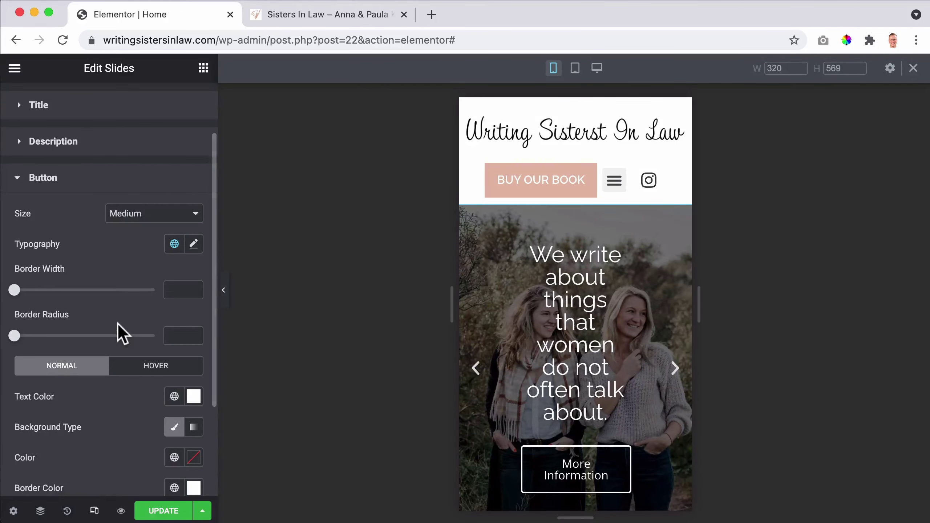
- Set the slides' mobile content width to 100% and update the page
left_click(66, 108)
left_click(61, 145)
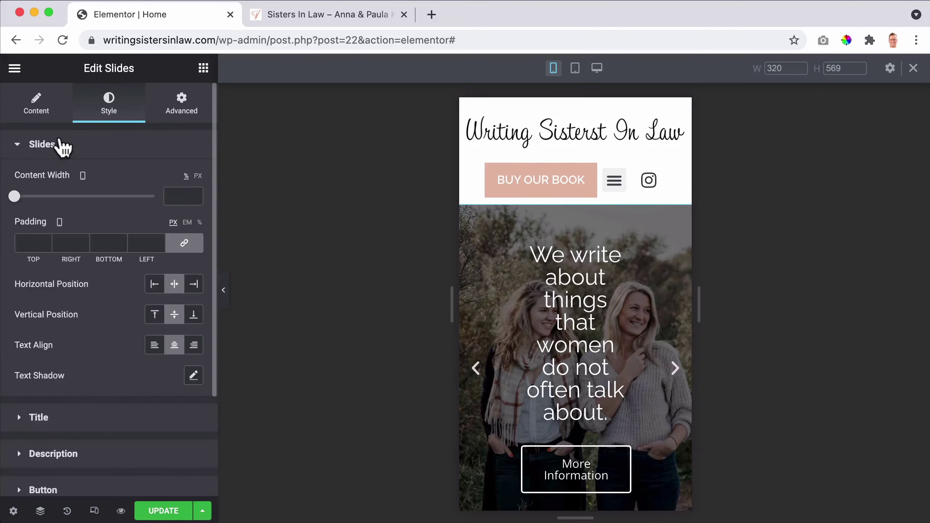
left_click_drag(21, 200, 62, 201)
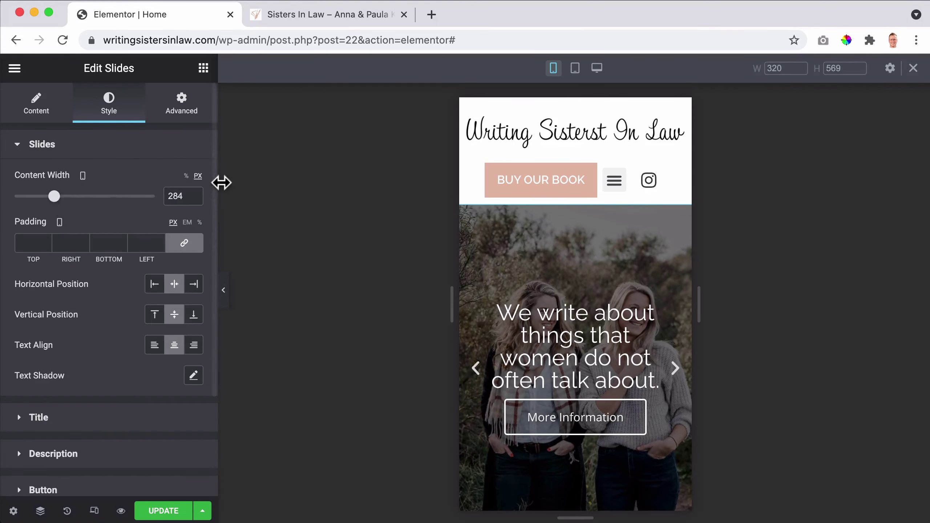
left_click(186, 176)
left_click_drag(19, 199, 160, 202)
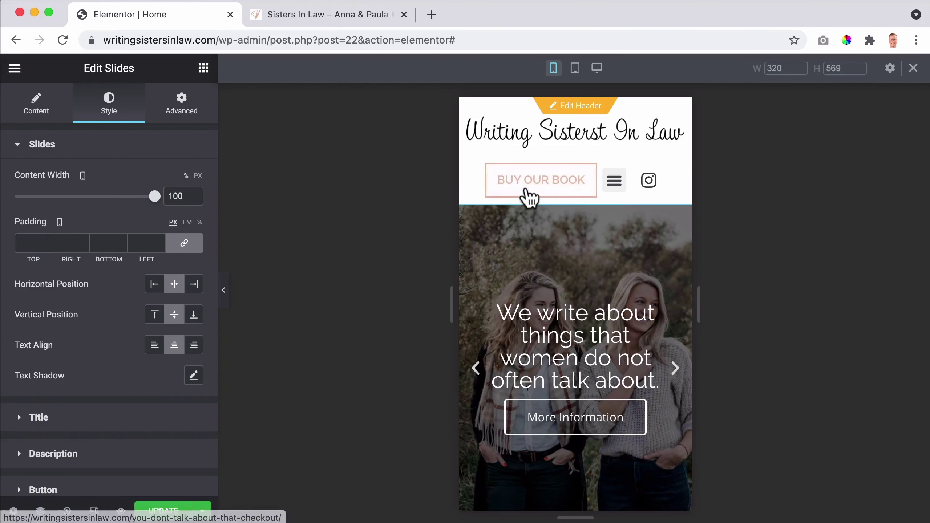
left_click(167, 510)
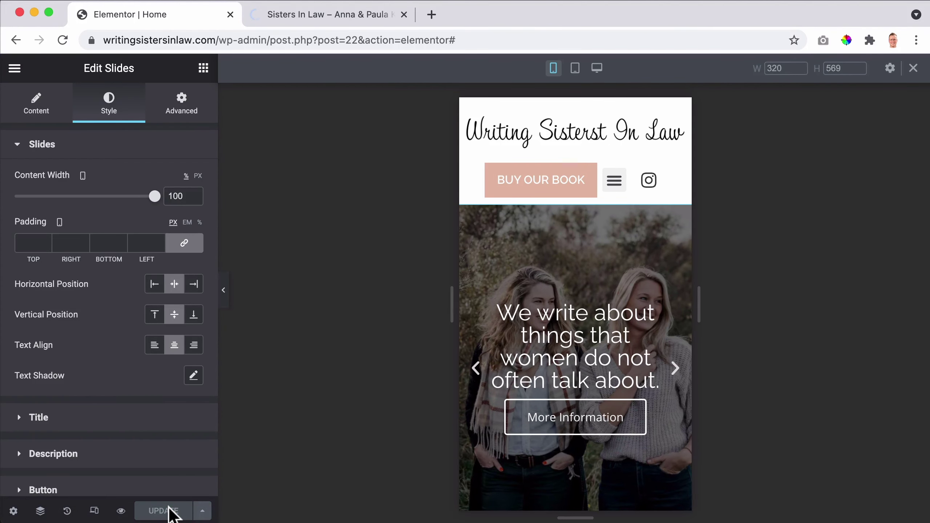
- Check the preview, then reopen Home in Elementor with the slider's Slider Options expanded
left_click(277, 17)
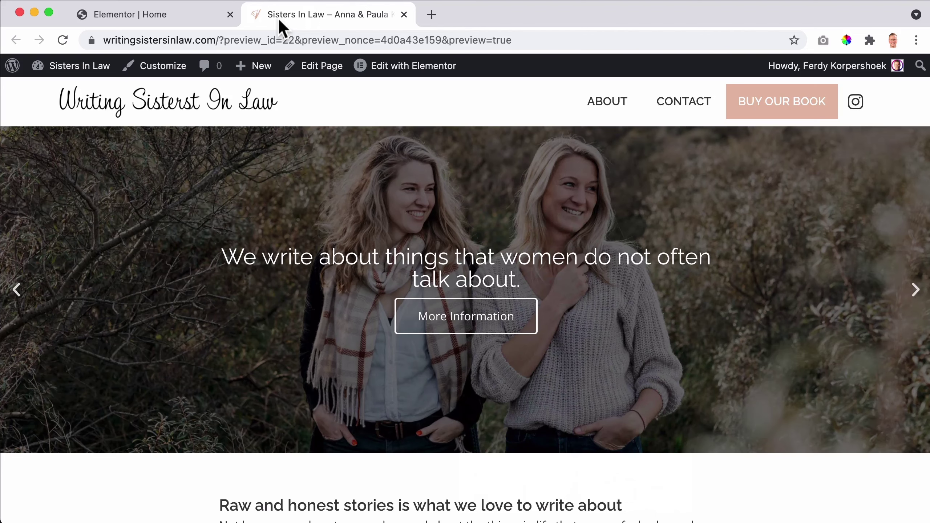
left_click(230, 14)
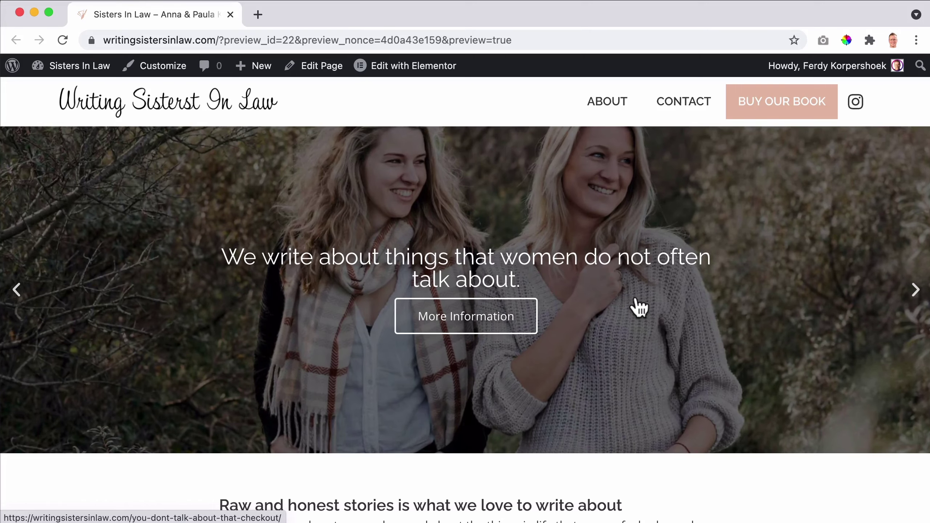
left_click(390, 67)
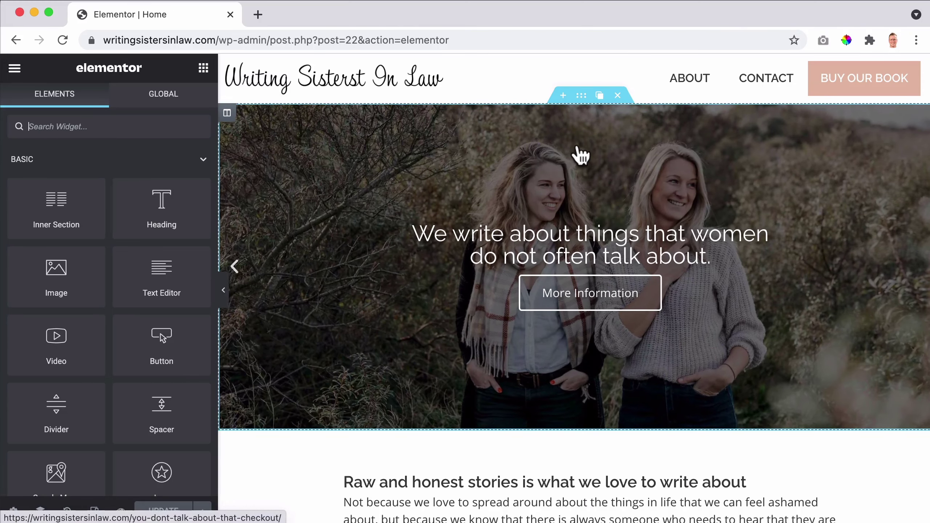
left_click(576, 151)
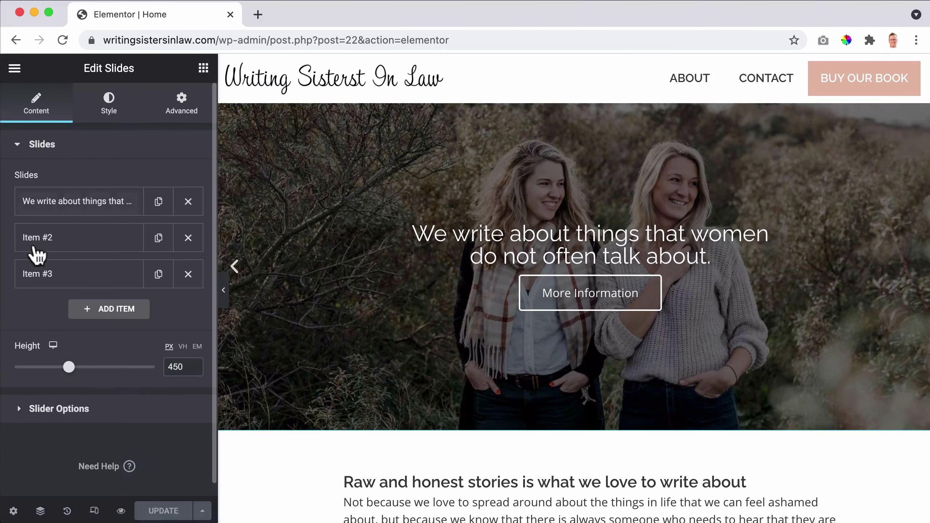
left_click(54, 409)
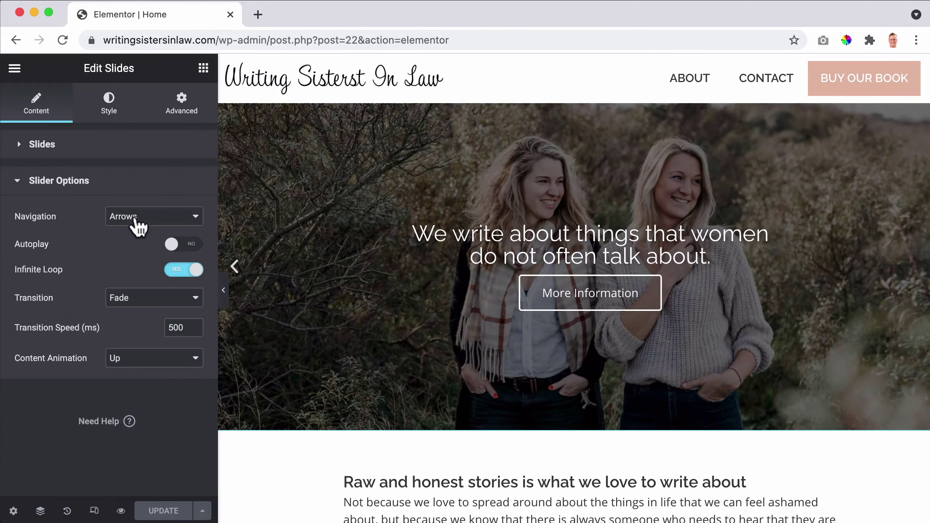